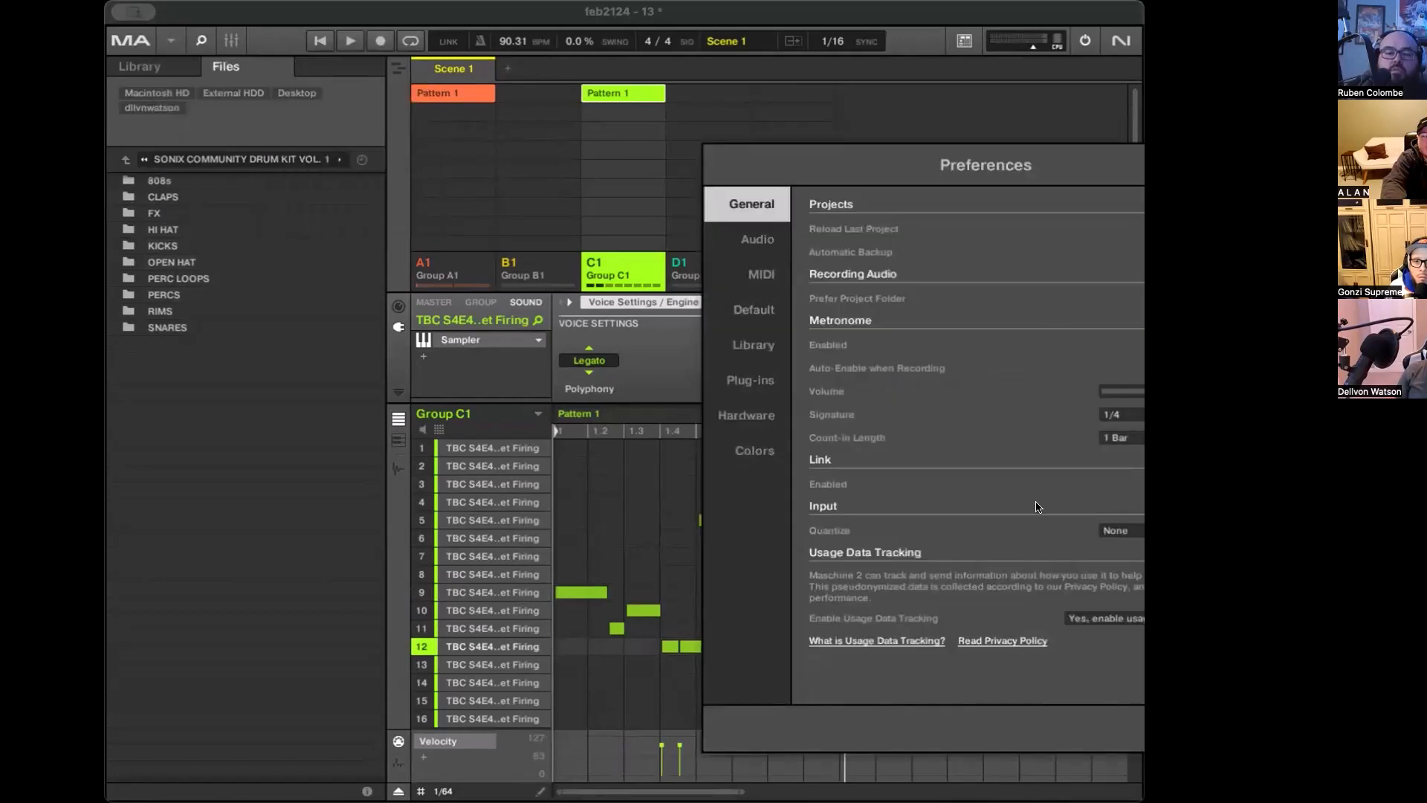
Look through the available audio devices in the audio preferences, then close the preferences without changing the device
left_click(759, 240)
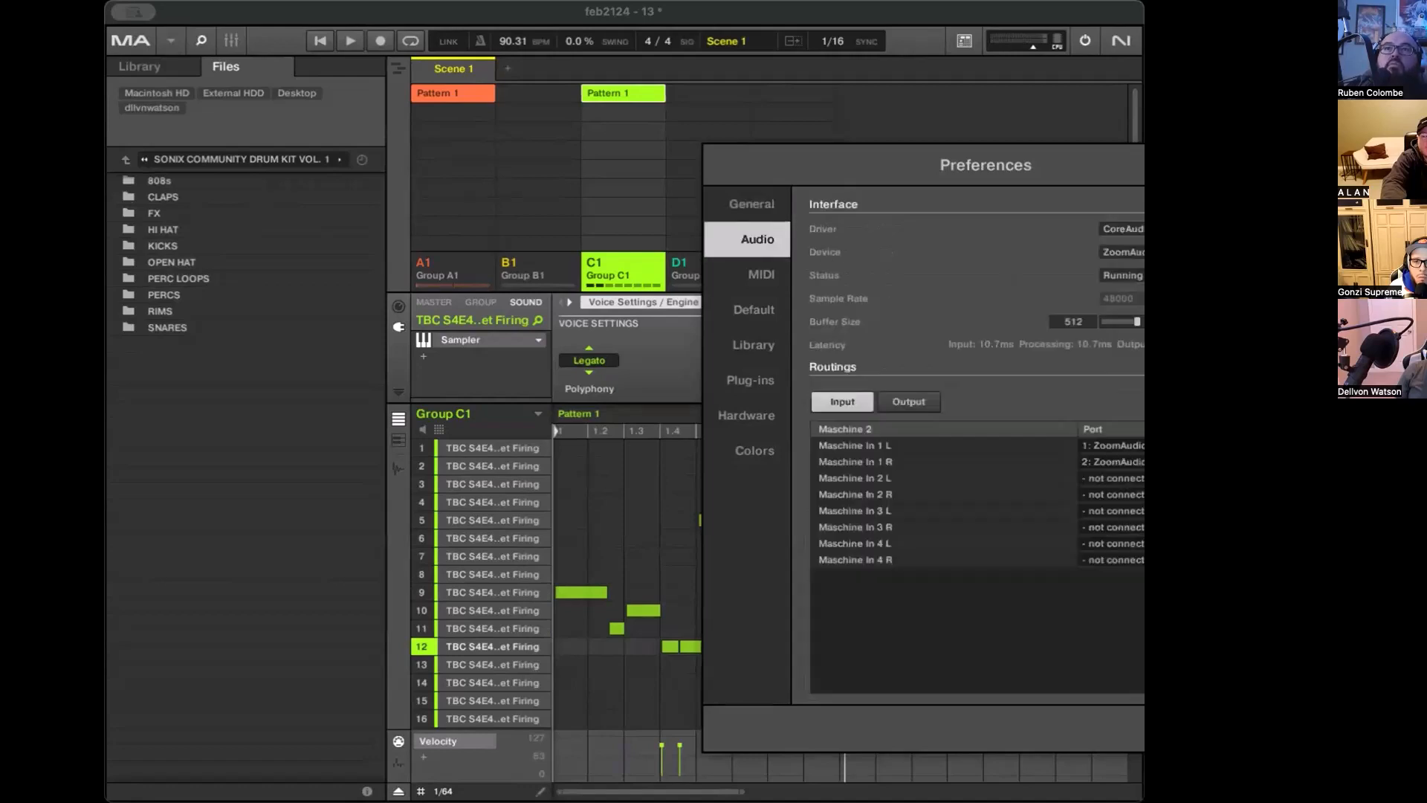
left_click(1124, 252)
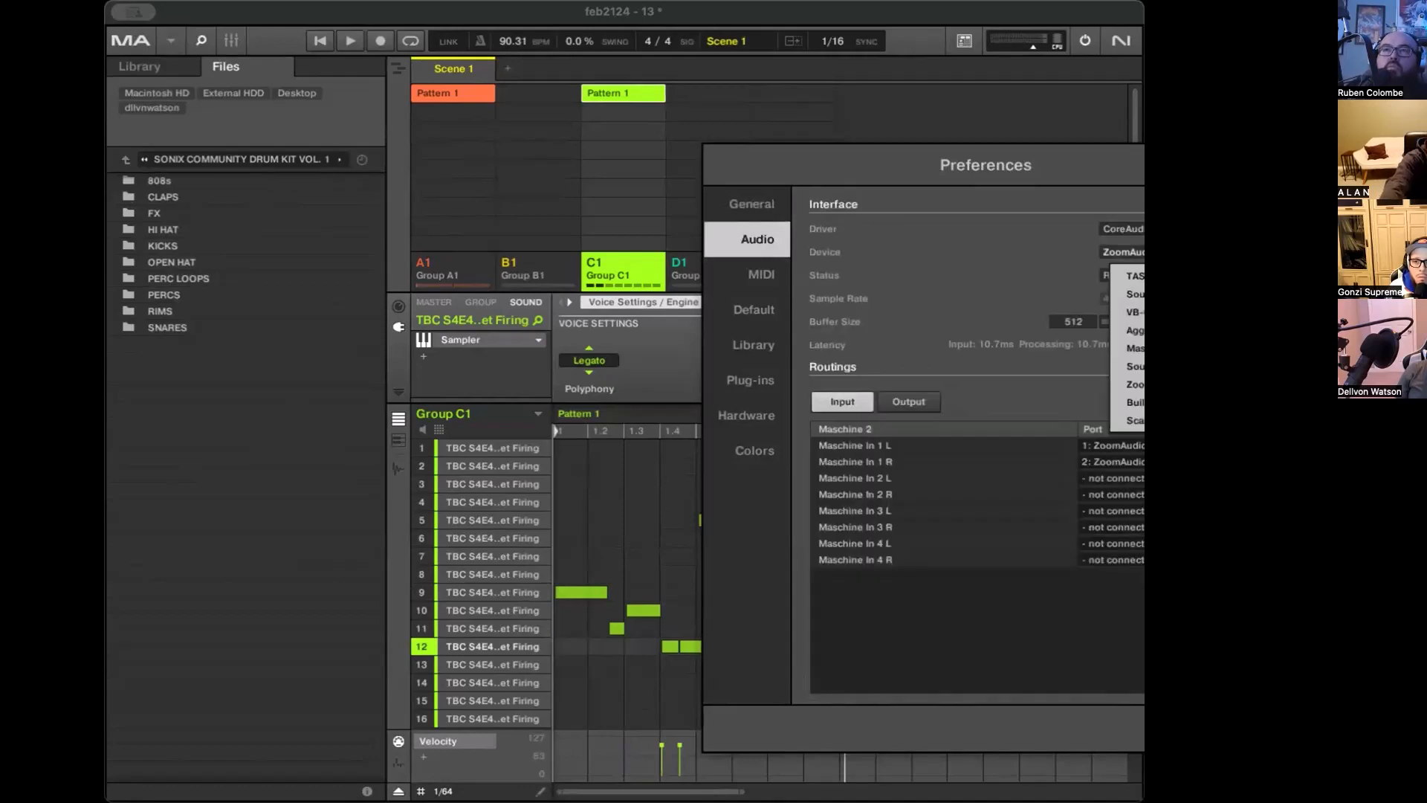
key("Escape")
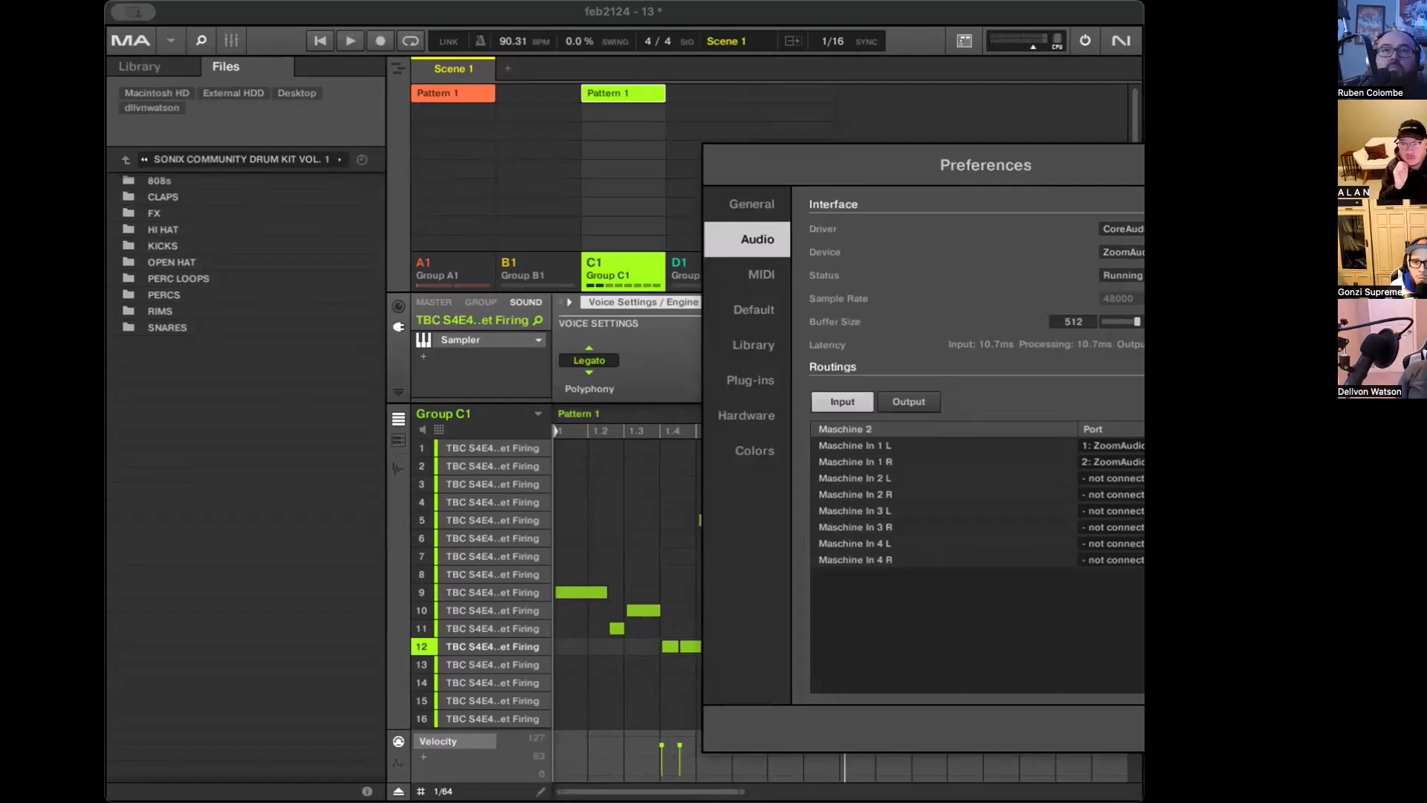
key("Escape")
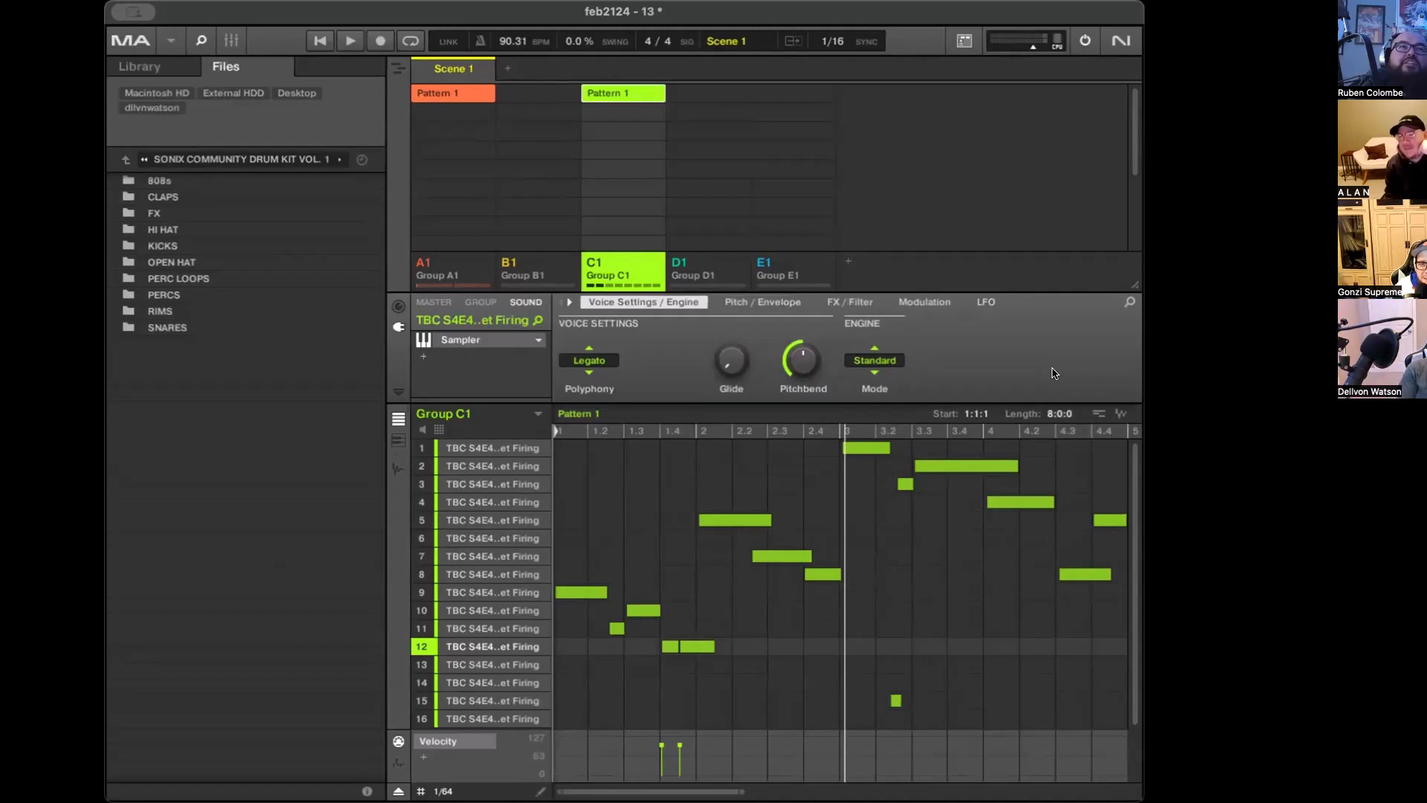
Duplicate the Target Firing sample into the next free sounds of Group F1, with play-range starts of 6828184 and 6870340
key("F10")
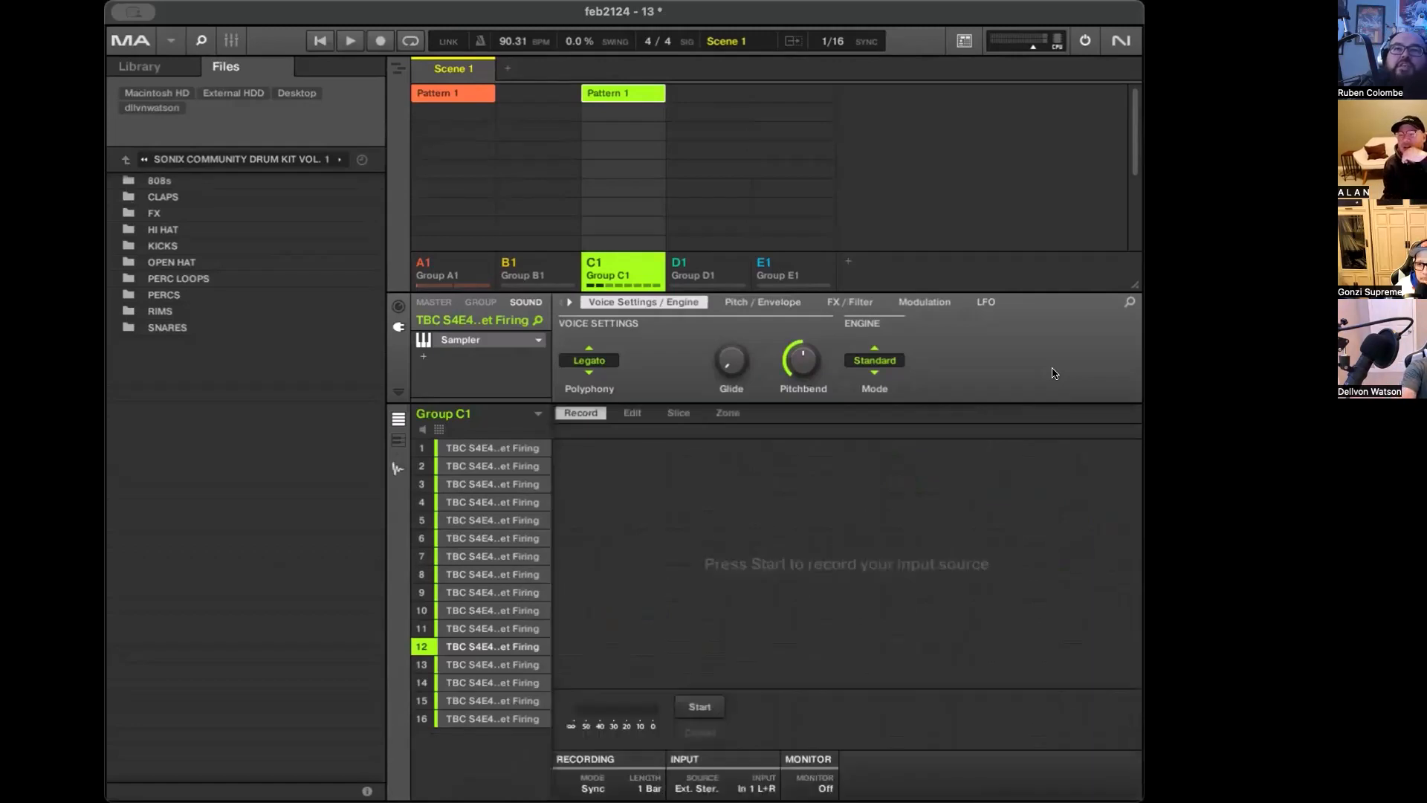
key("F11")
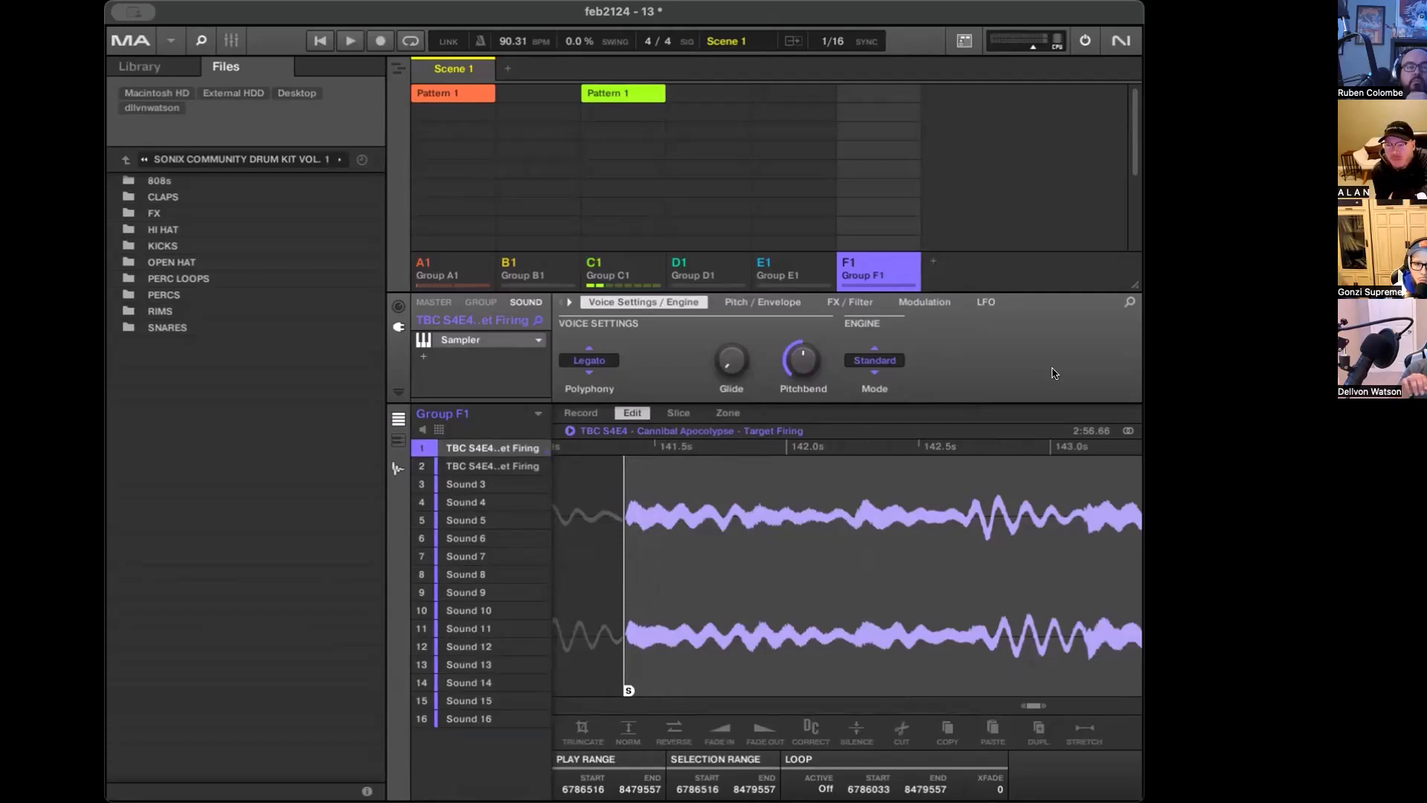
key("Down")
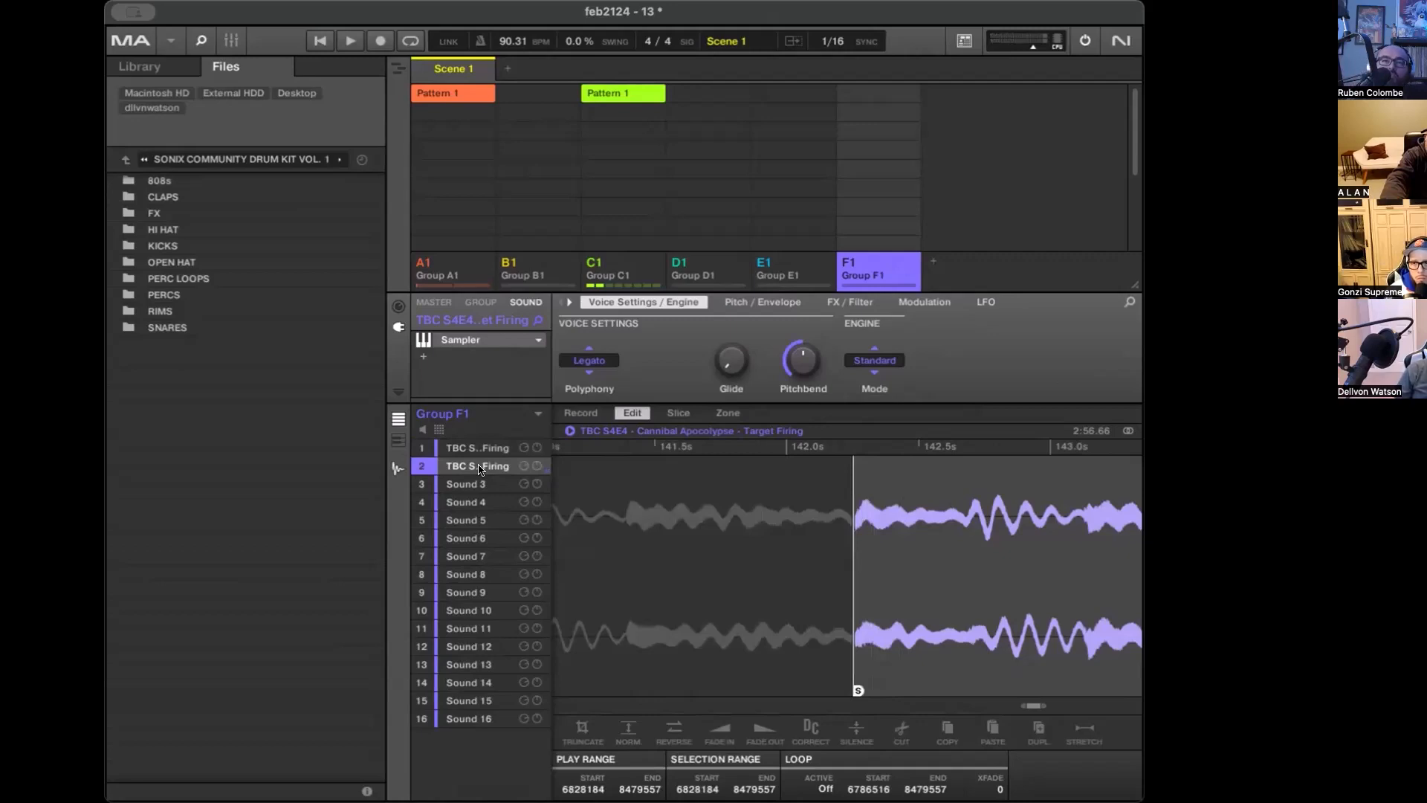
key("super+d")
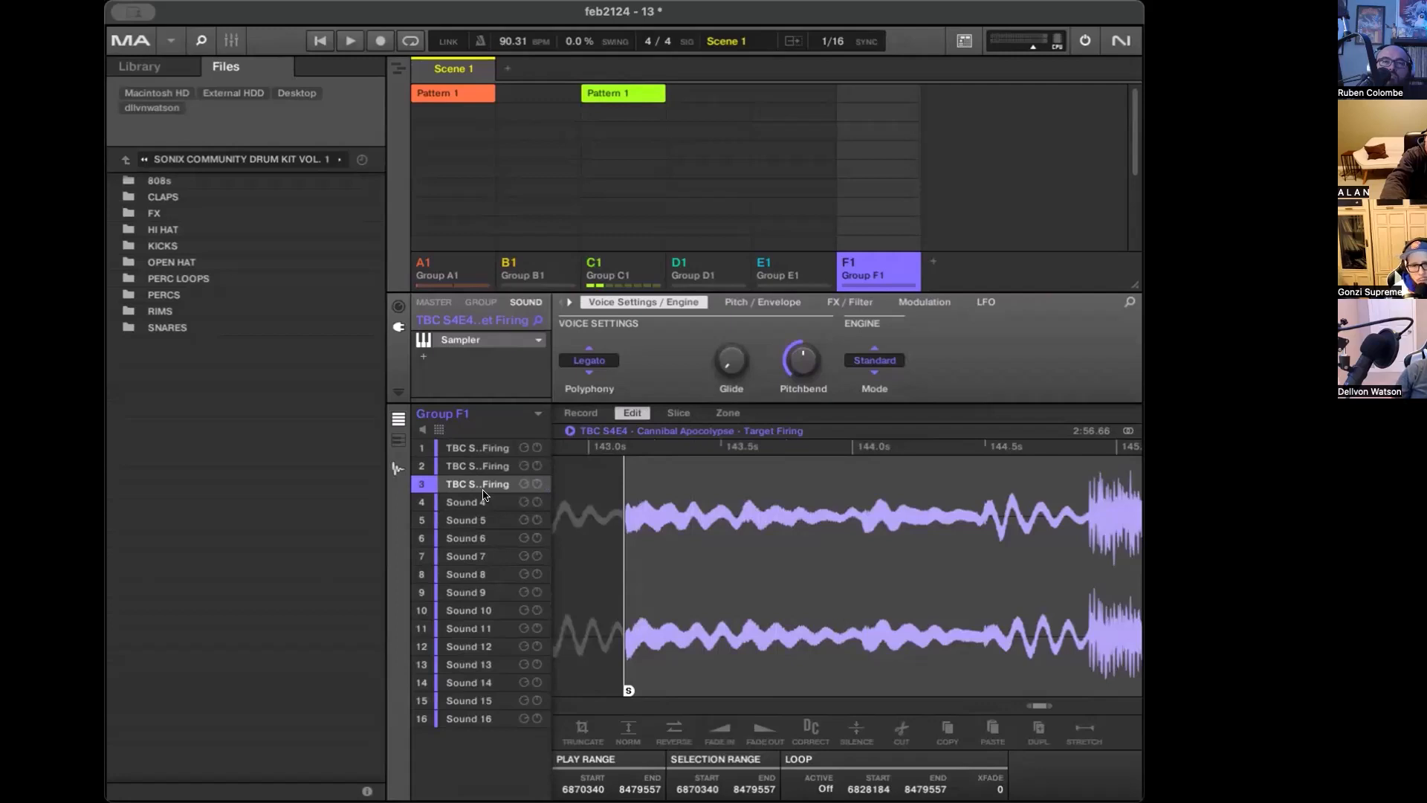
key("super+d")
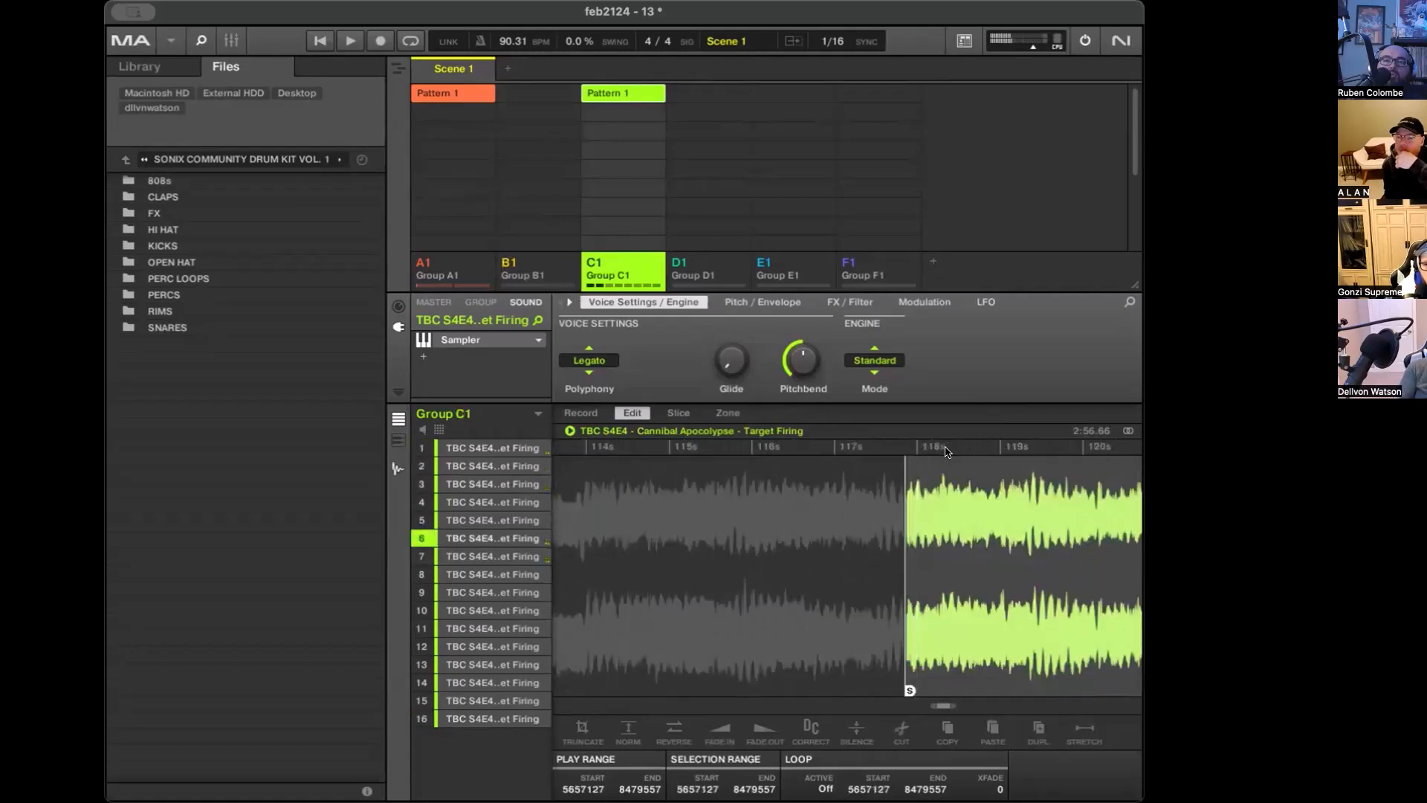
Play Group C1's pattern and audition its sample chops, stopping playback when done
key("space")
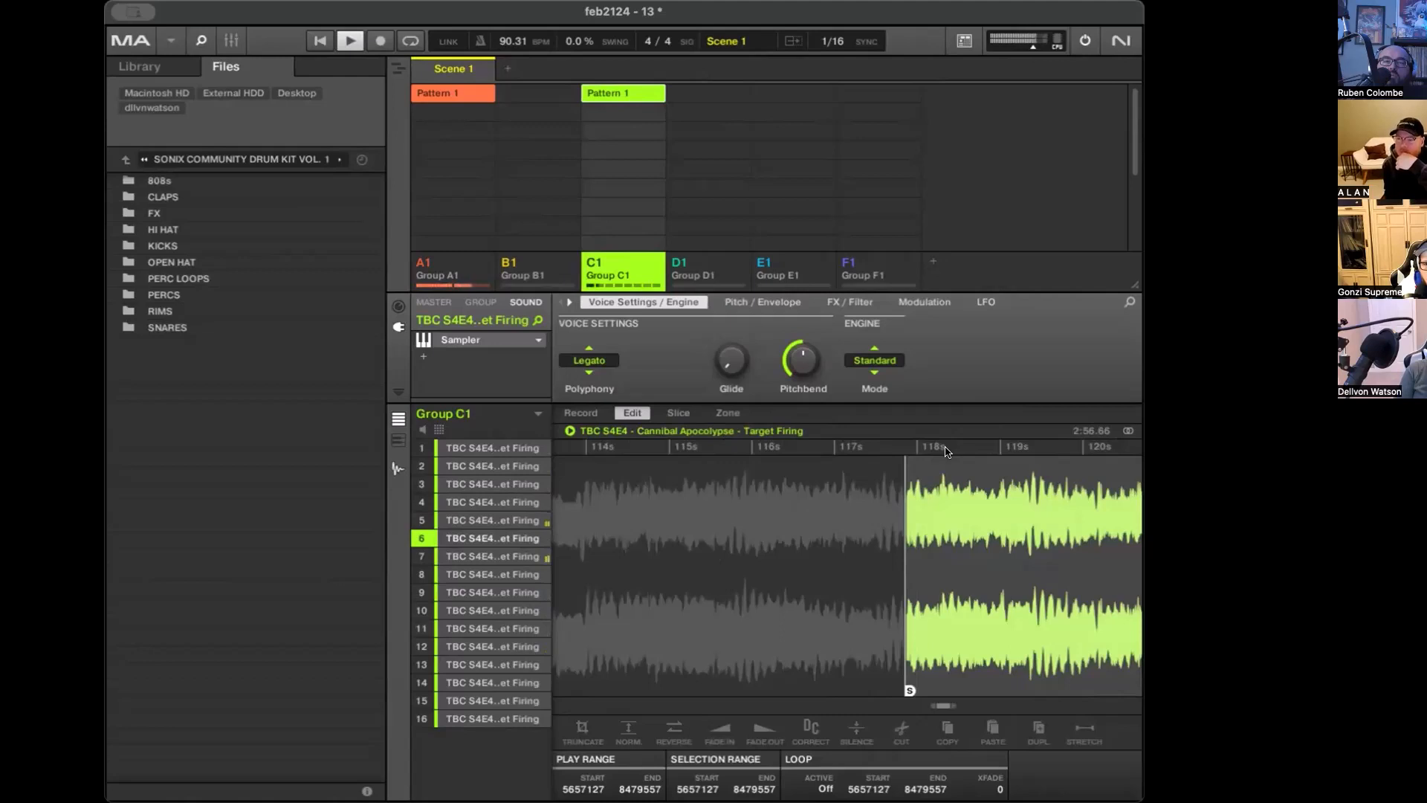
key("space")
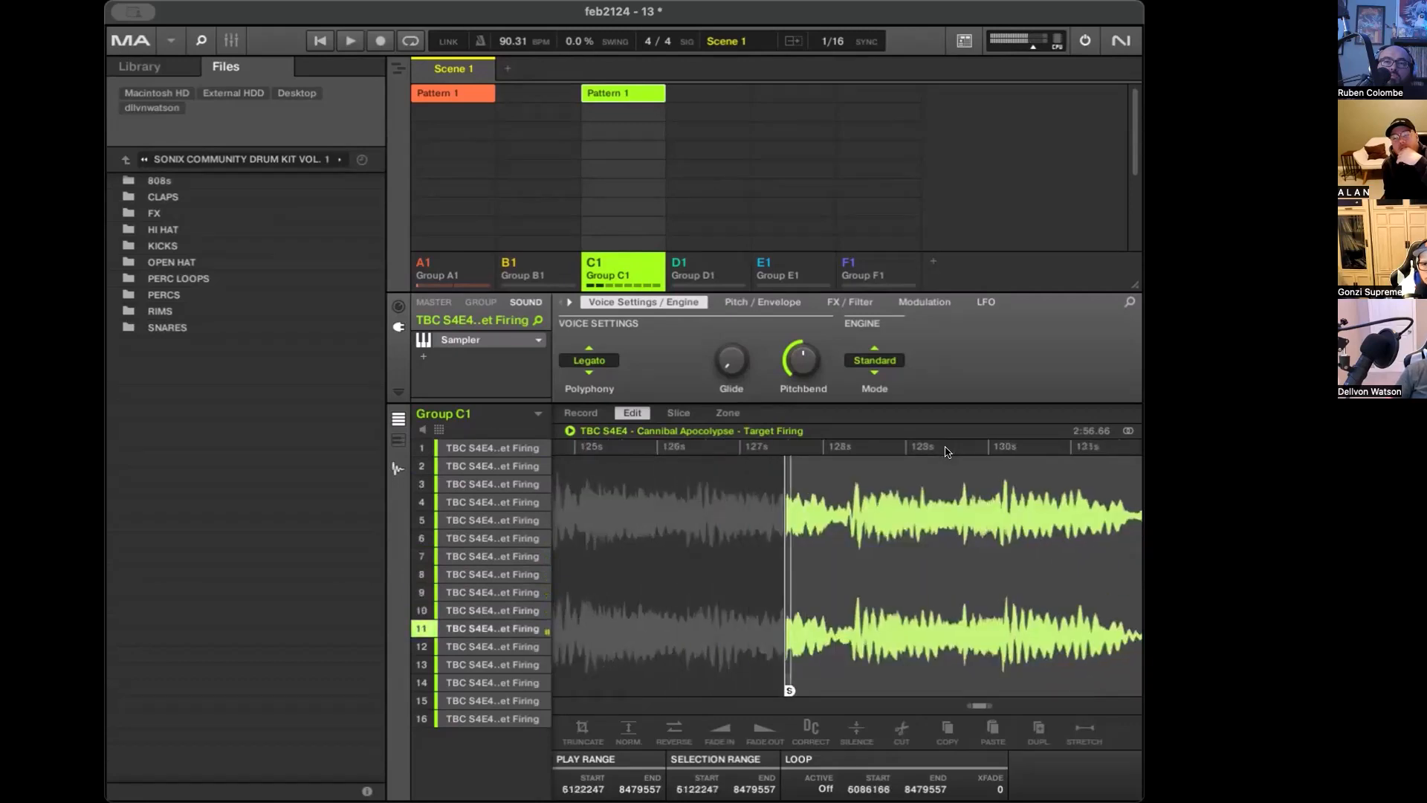
key("space")
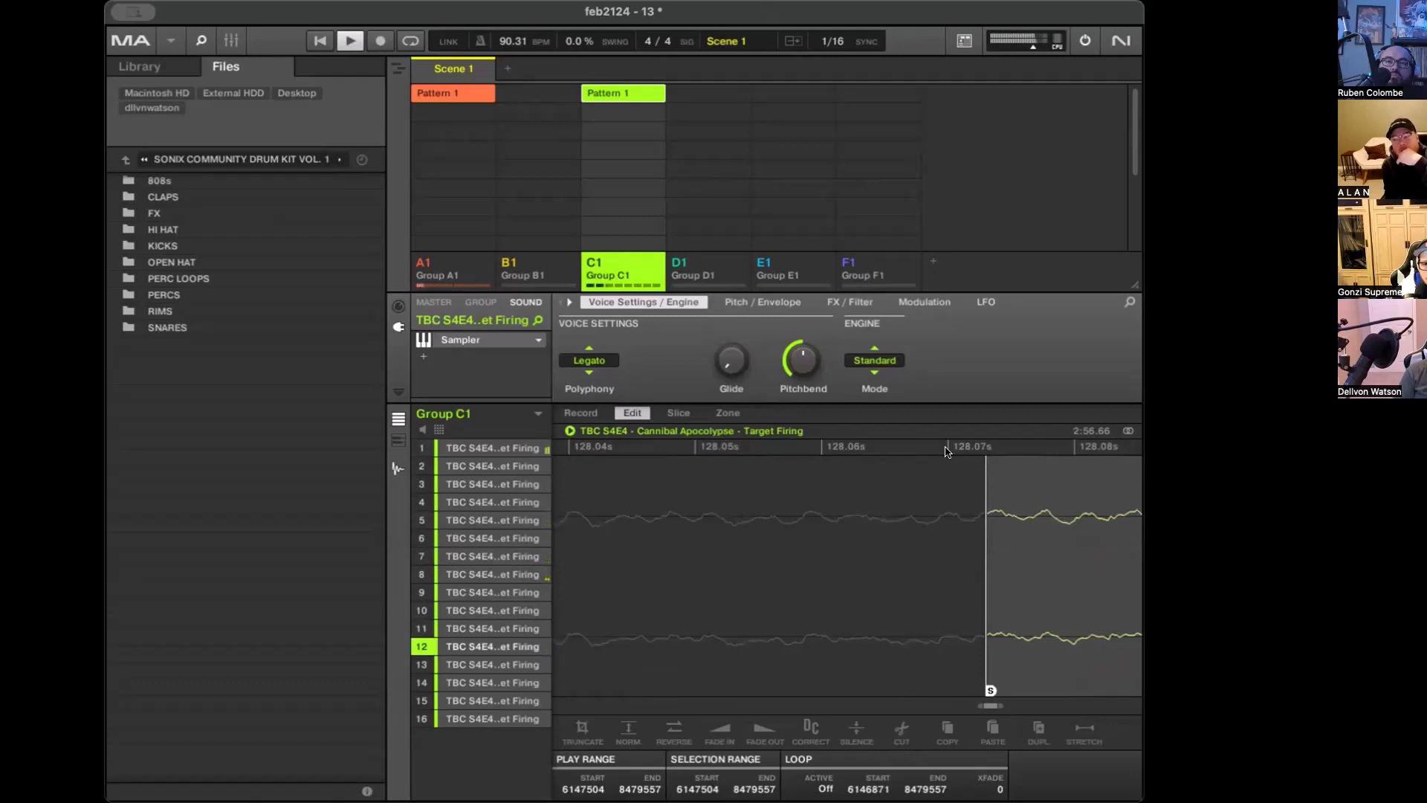
key("space")
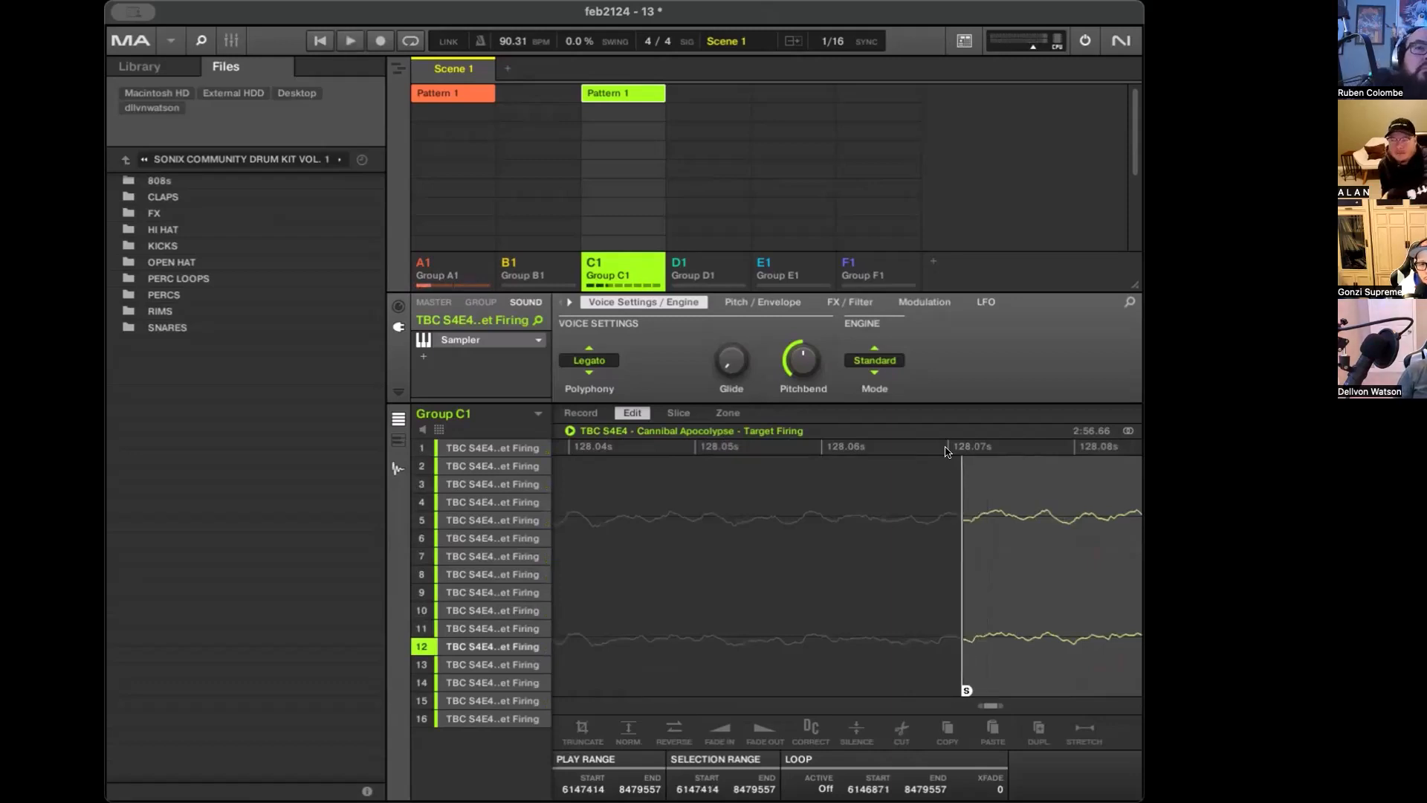
Move back through Group C1's sounds to sound 2, then play and stop the pattern
key("Up")
key("Up")
key("Up")
key("Up")
key("Up")
key("Up")
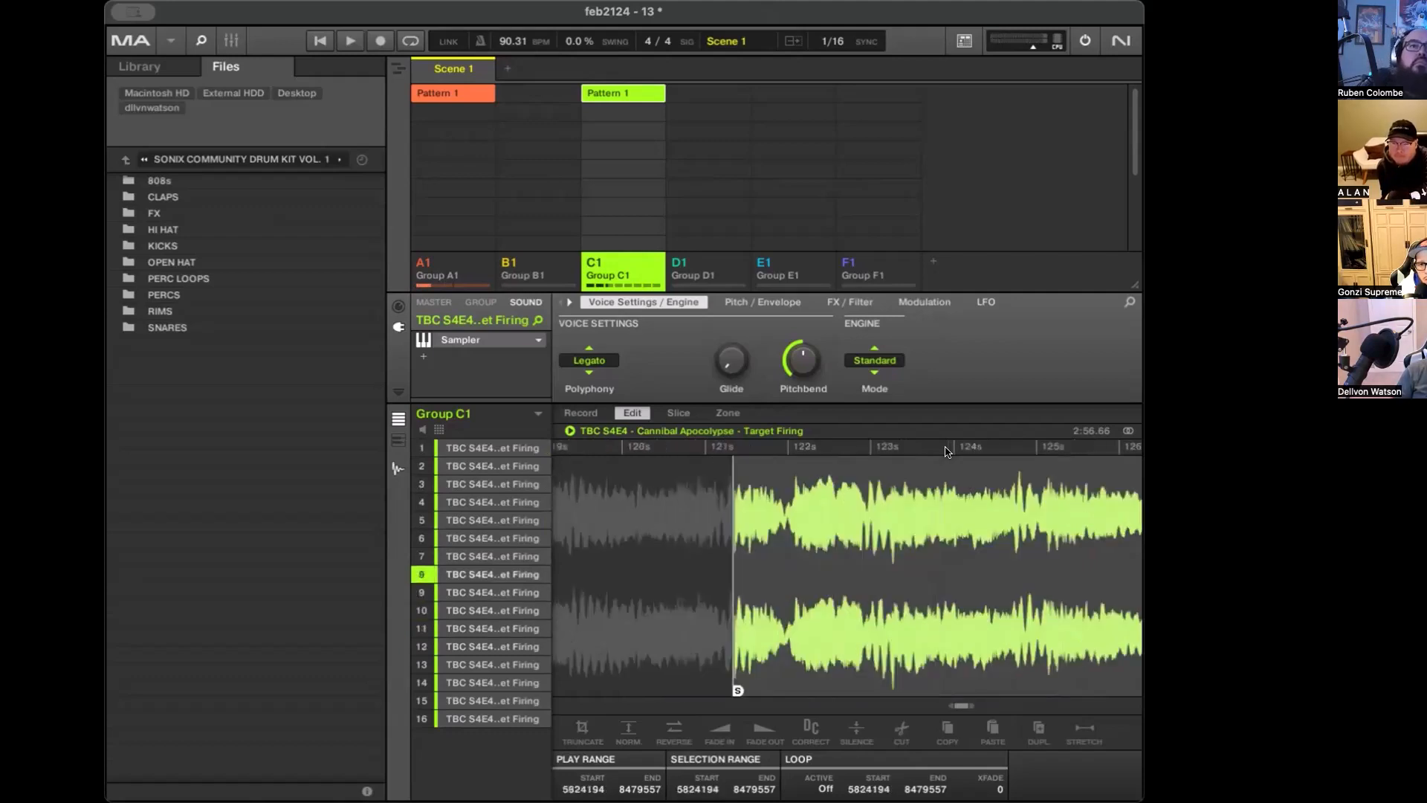
key("Up")
key("Up")
key("Up")
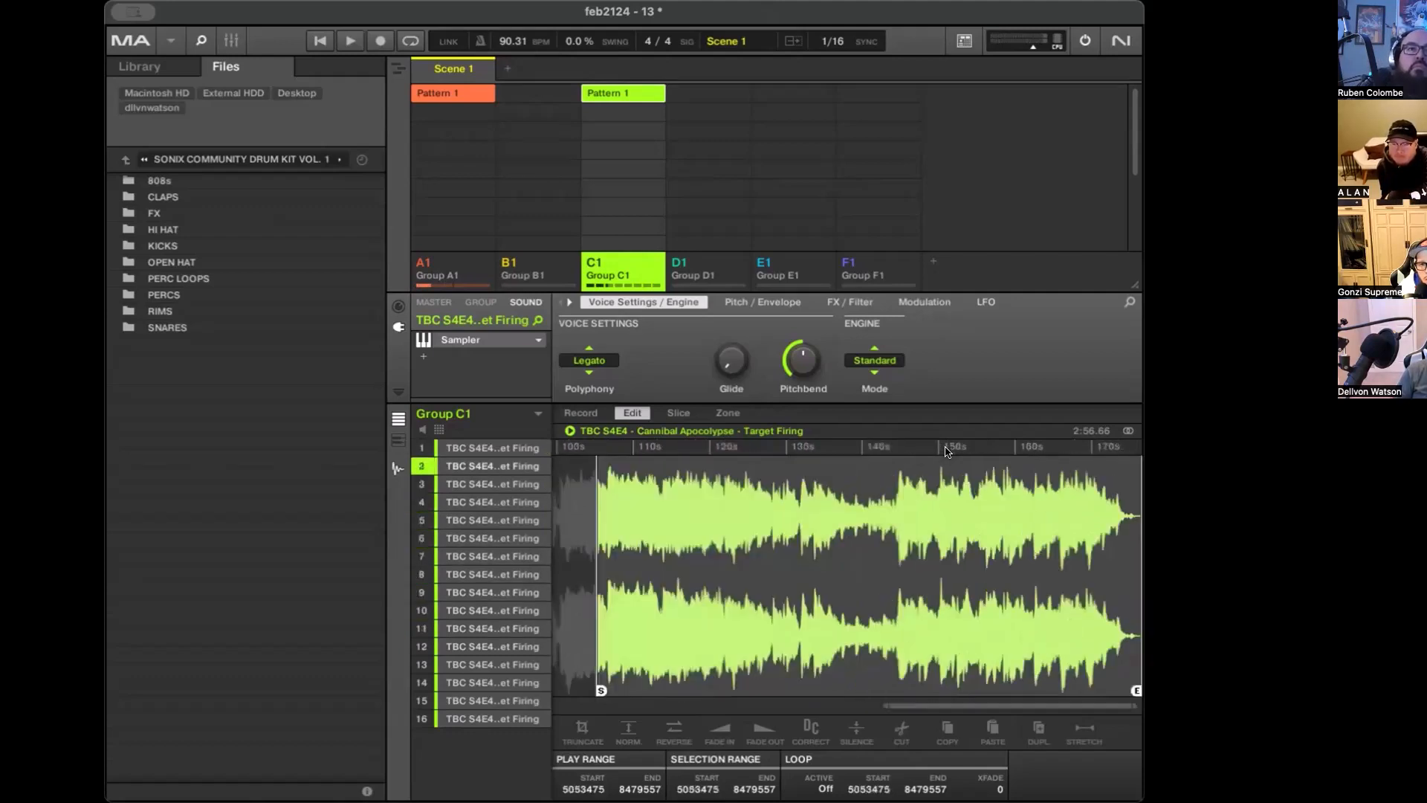
key("space")
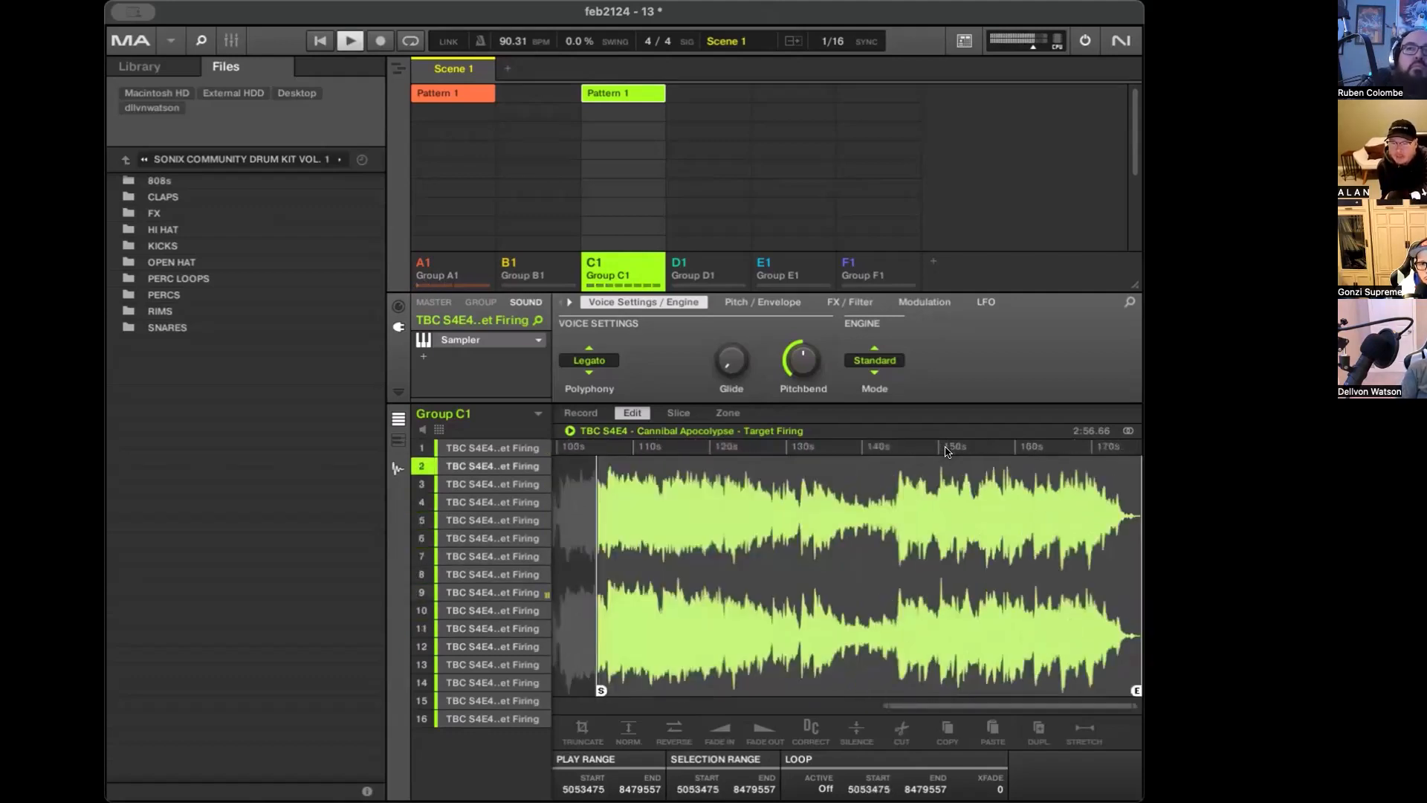
key("space")
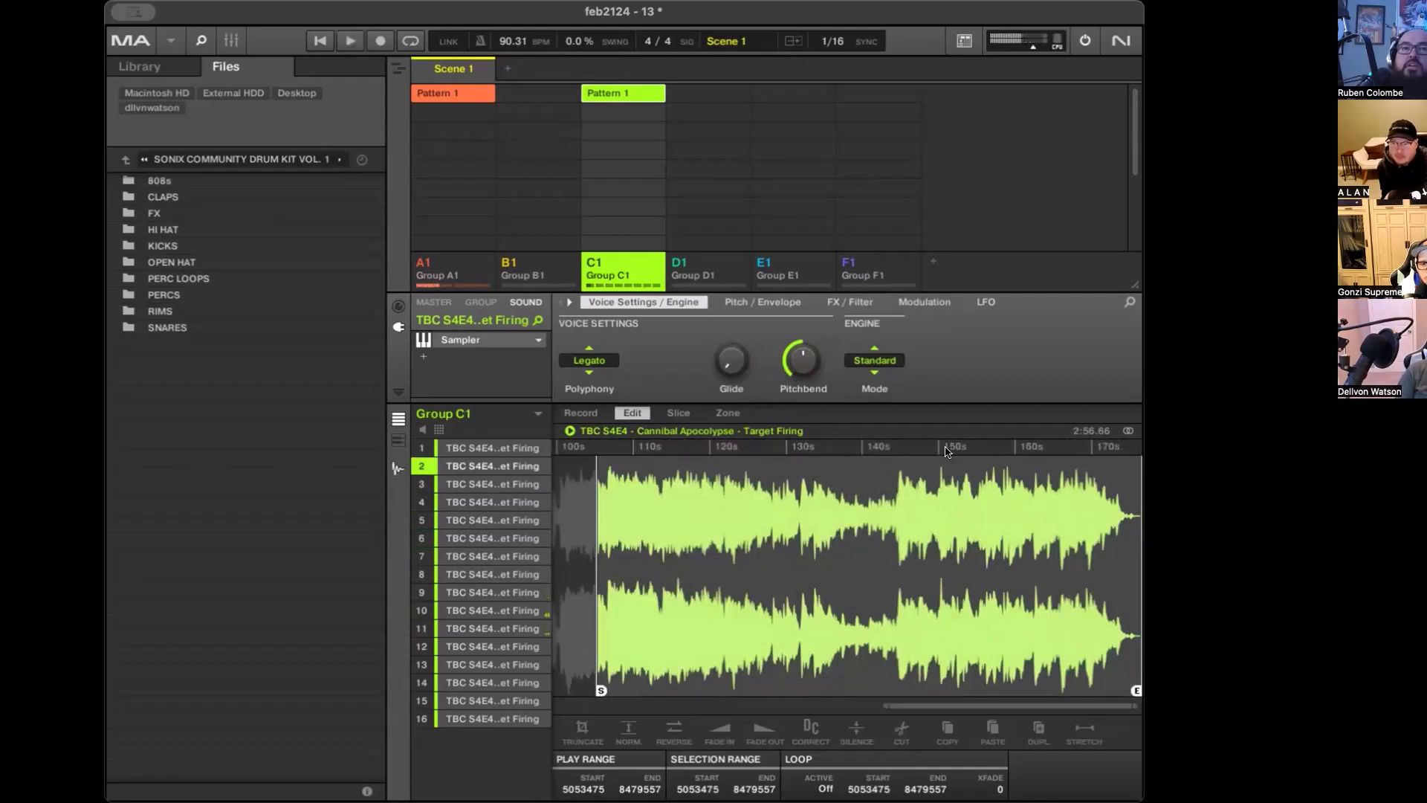
Select Group B1 and play the scene while auditioning its chops, then stop playback
key("Up")
key("Left")
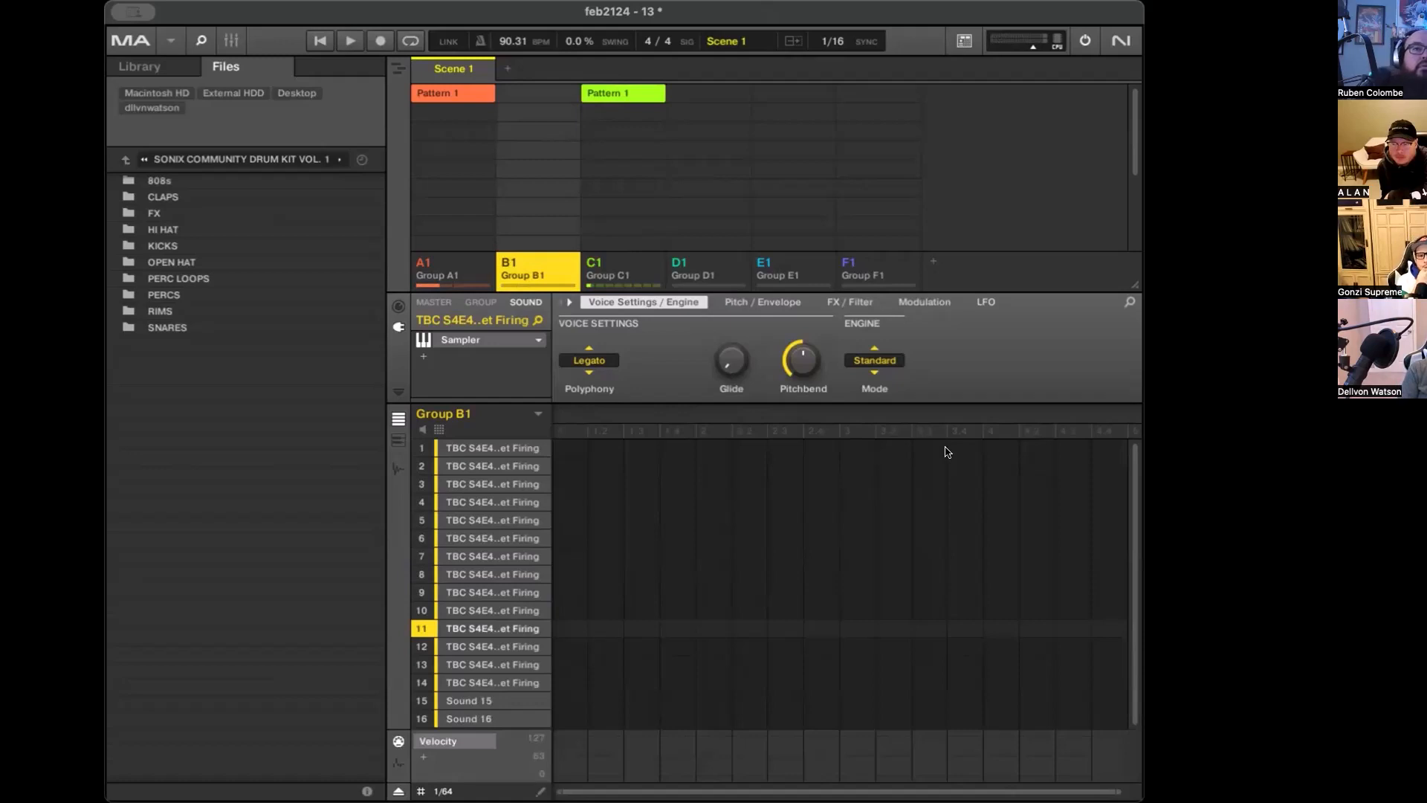
key("space")
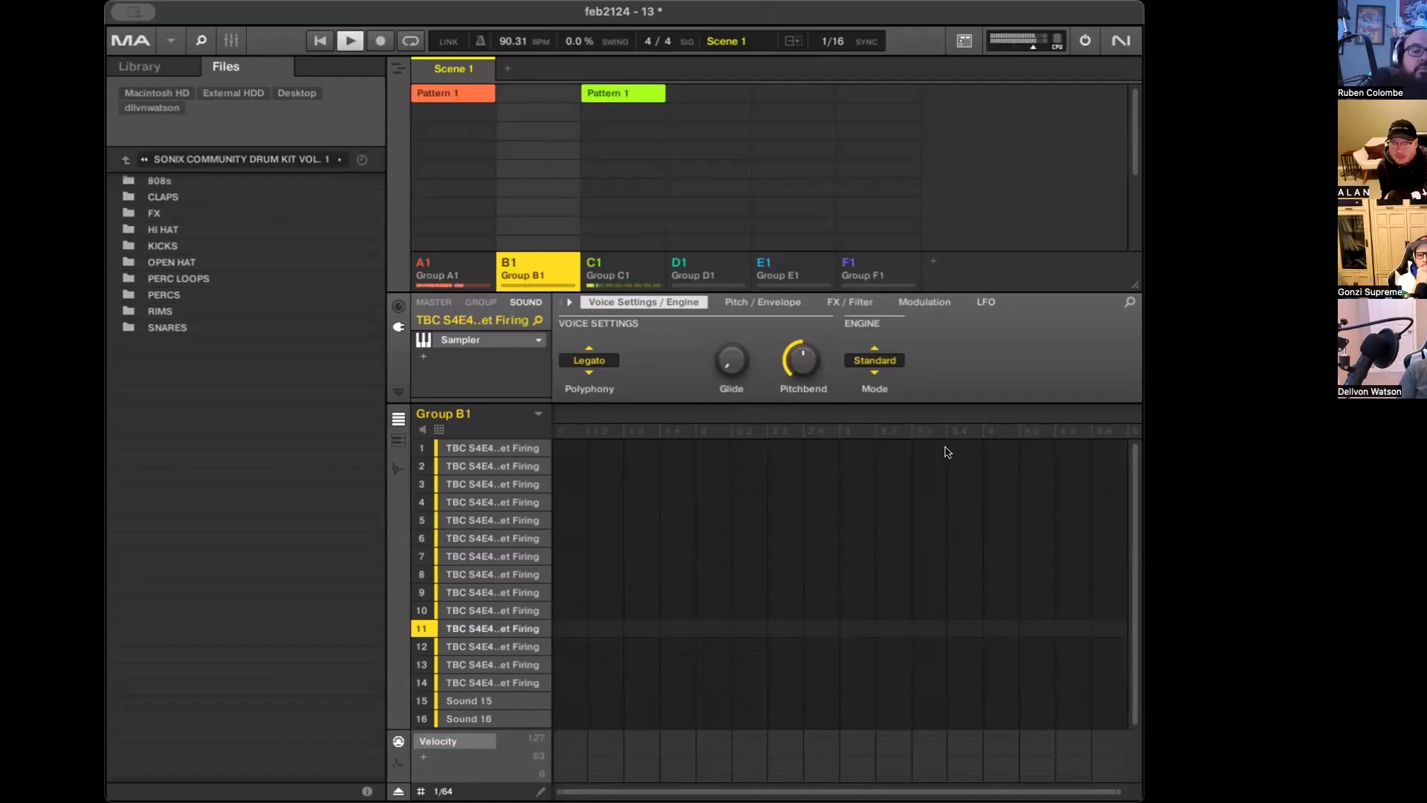
key("space")
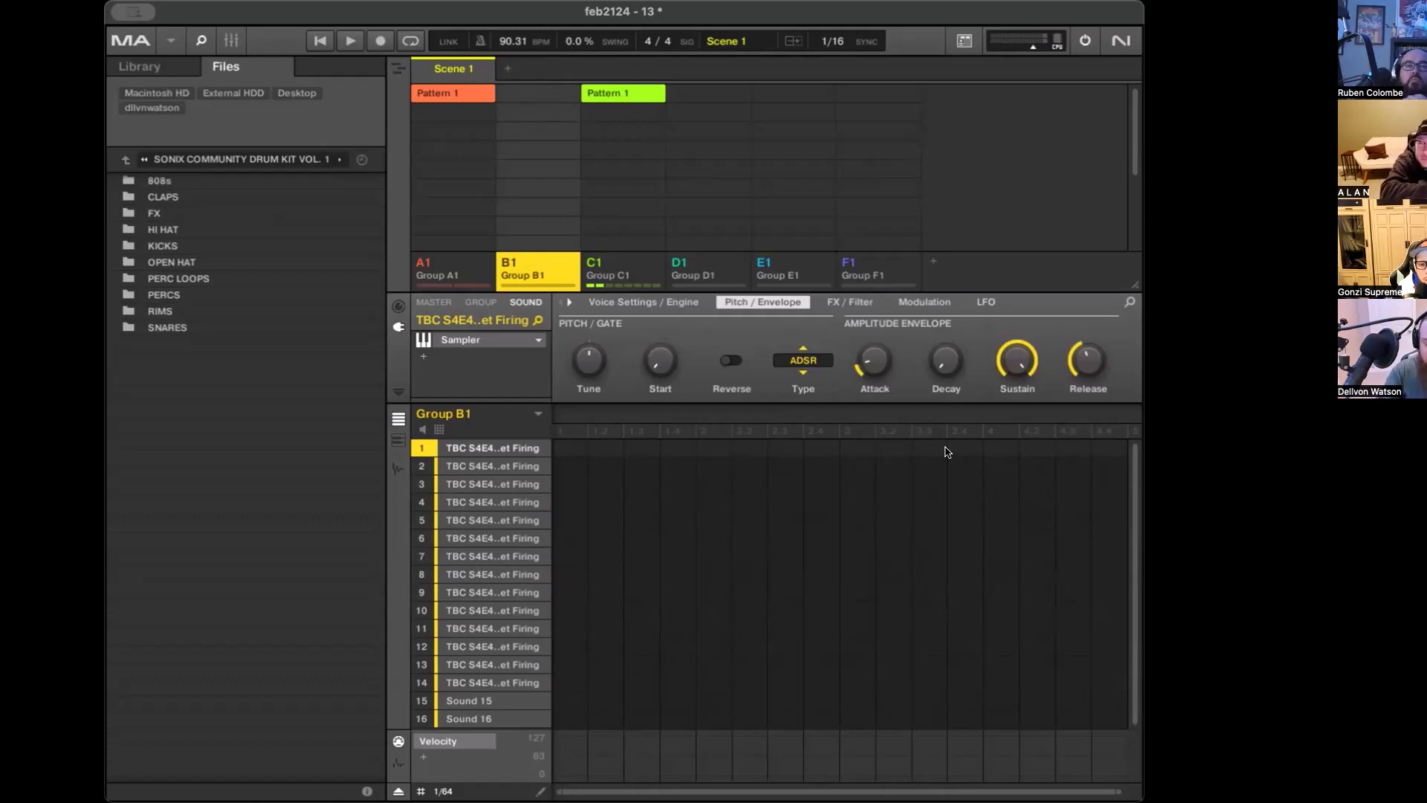
Paste Group B1's first sound into sound 1 of a new Group G1 and set the amplitude envelope type to AHD
key("F7")
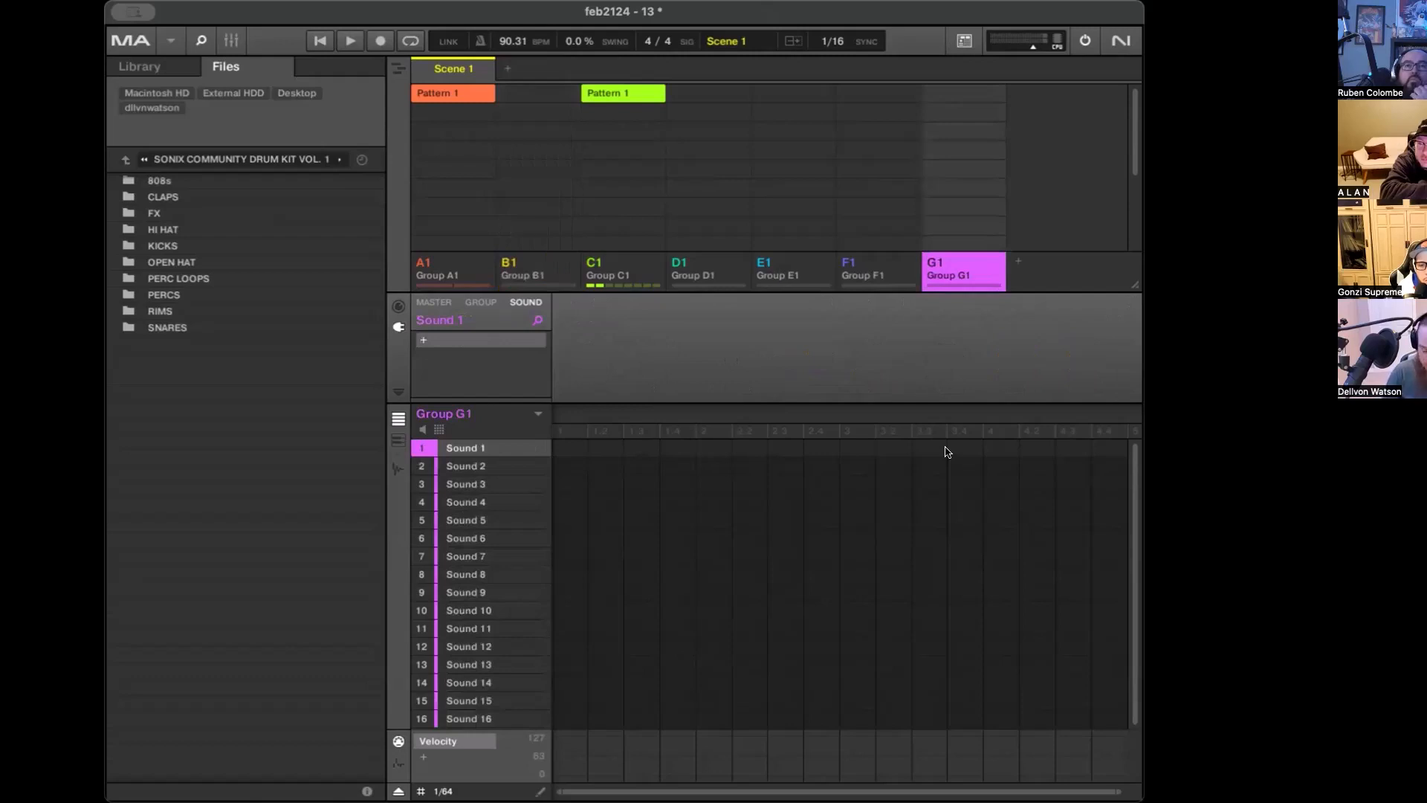
key("super+v")
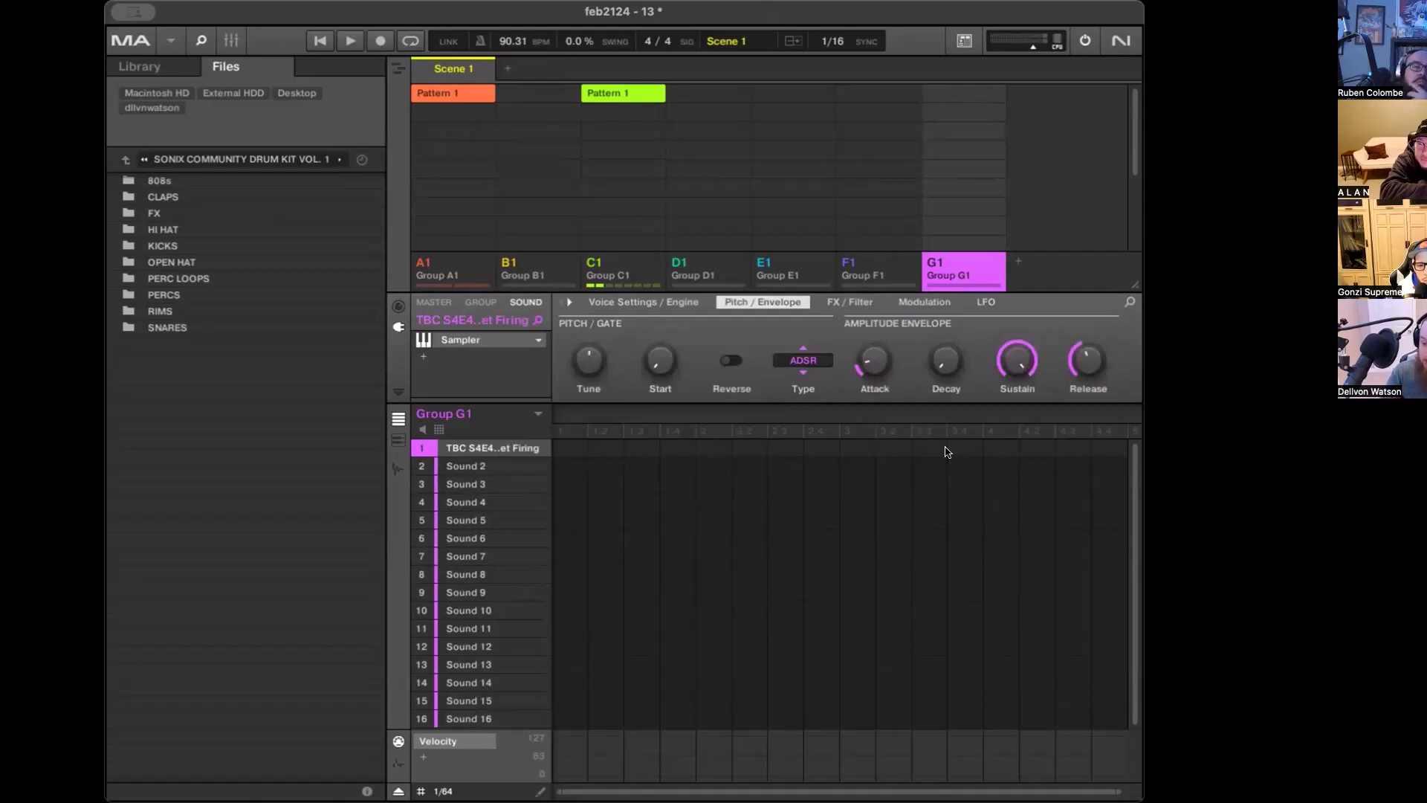
key("F2")
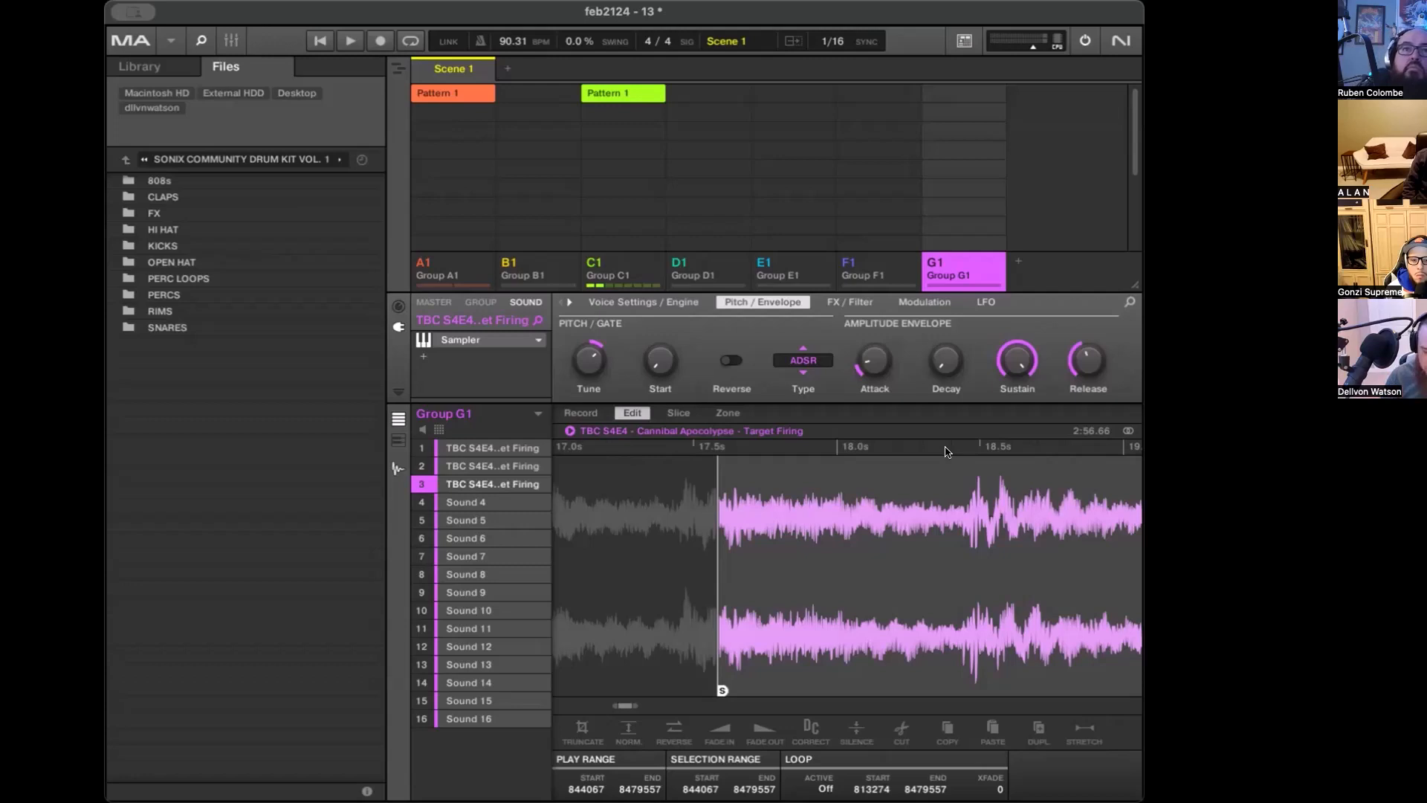
key("F2")
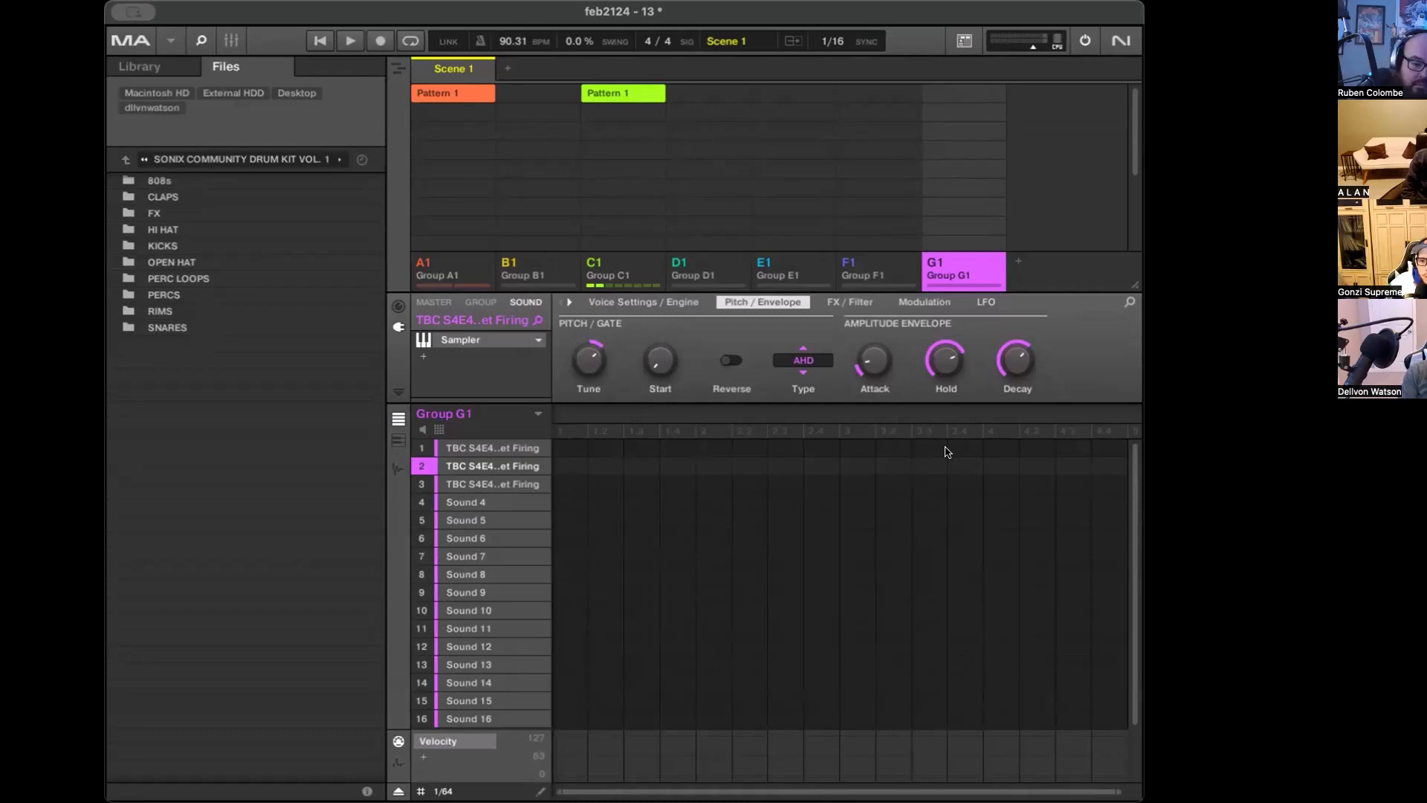
Show the waveform of Group G1's sound 1 in the sample editor and undo the last two changes
key("Up")
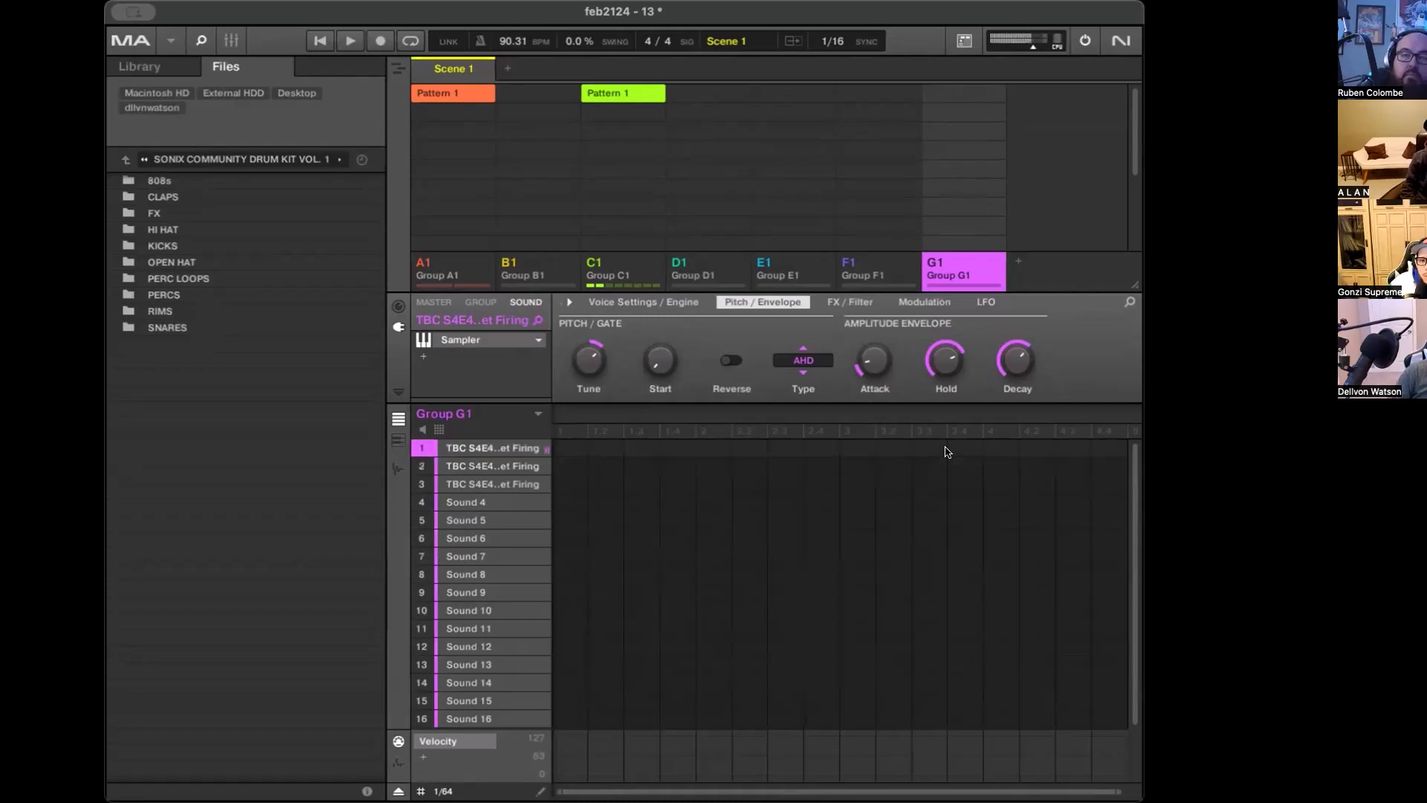
key("F9")
scroll(948, 452, "left", 10)
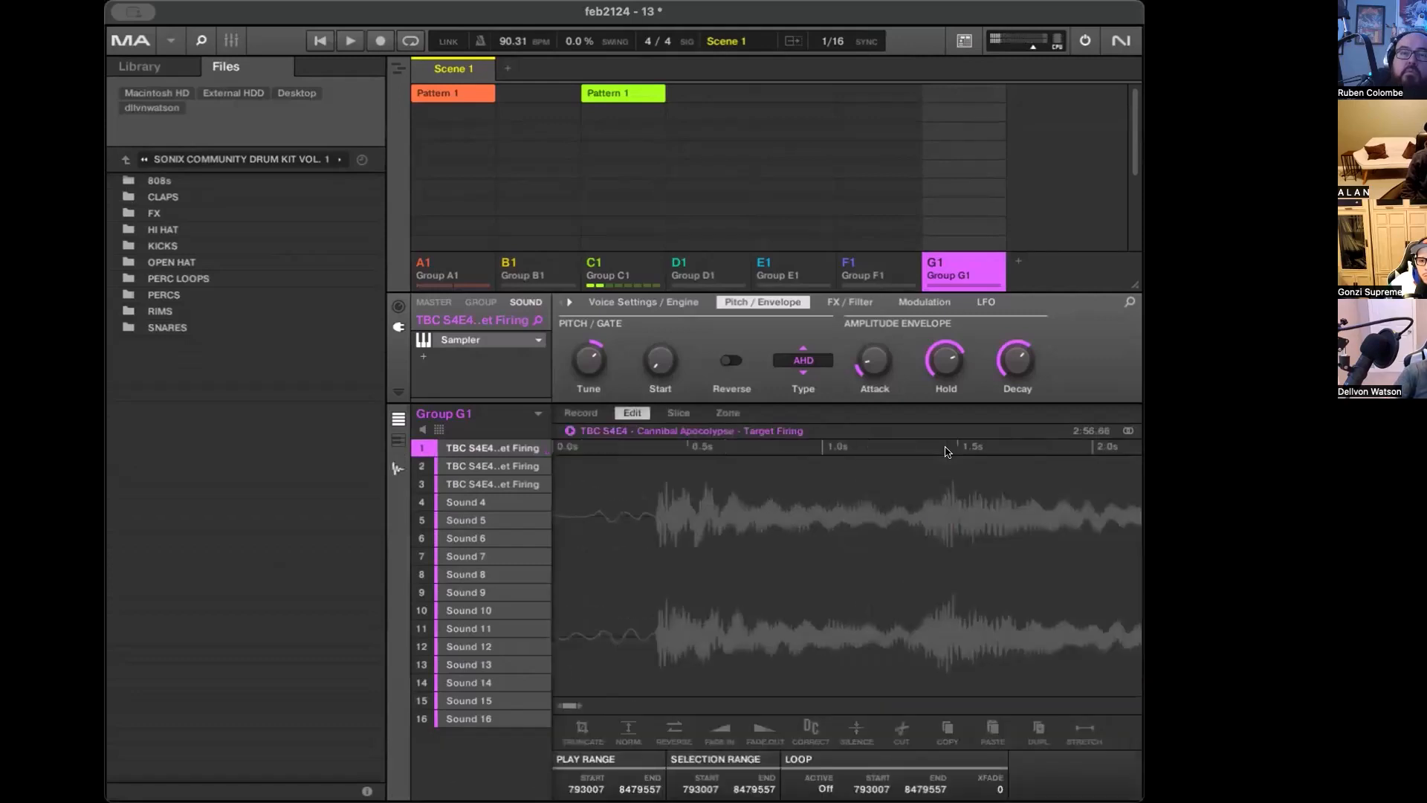
scroll(948, 452, "down", 5)
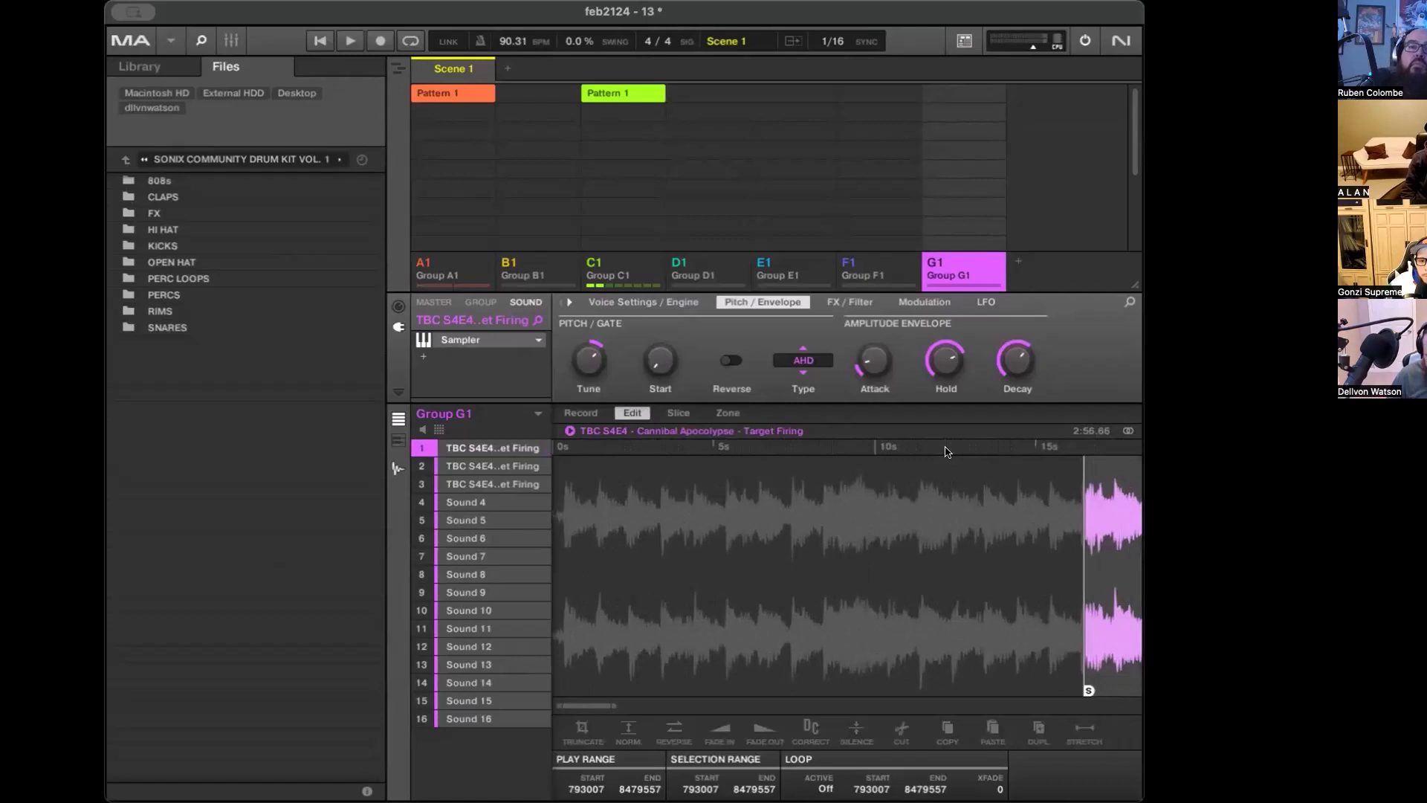
key("super+z")
key("super+z")
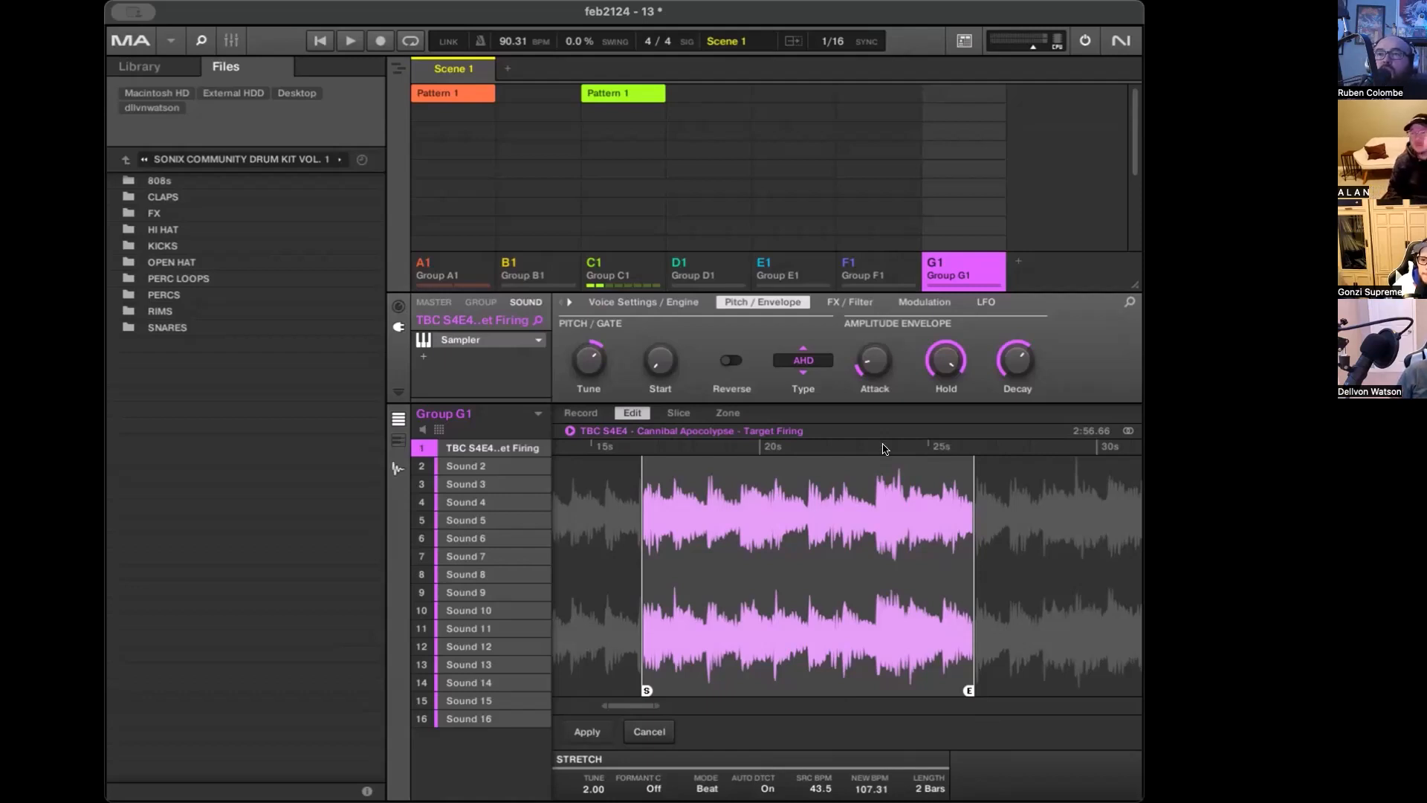
Browse the internal and Audio Units effects offered for the empty group-level plug-in slots of Groups G1 and C1
left_click(481, 301)
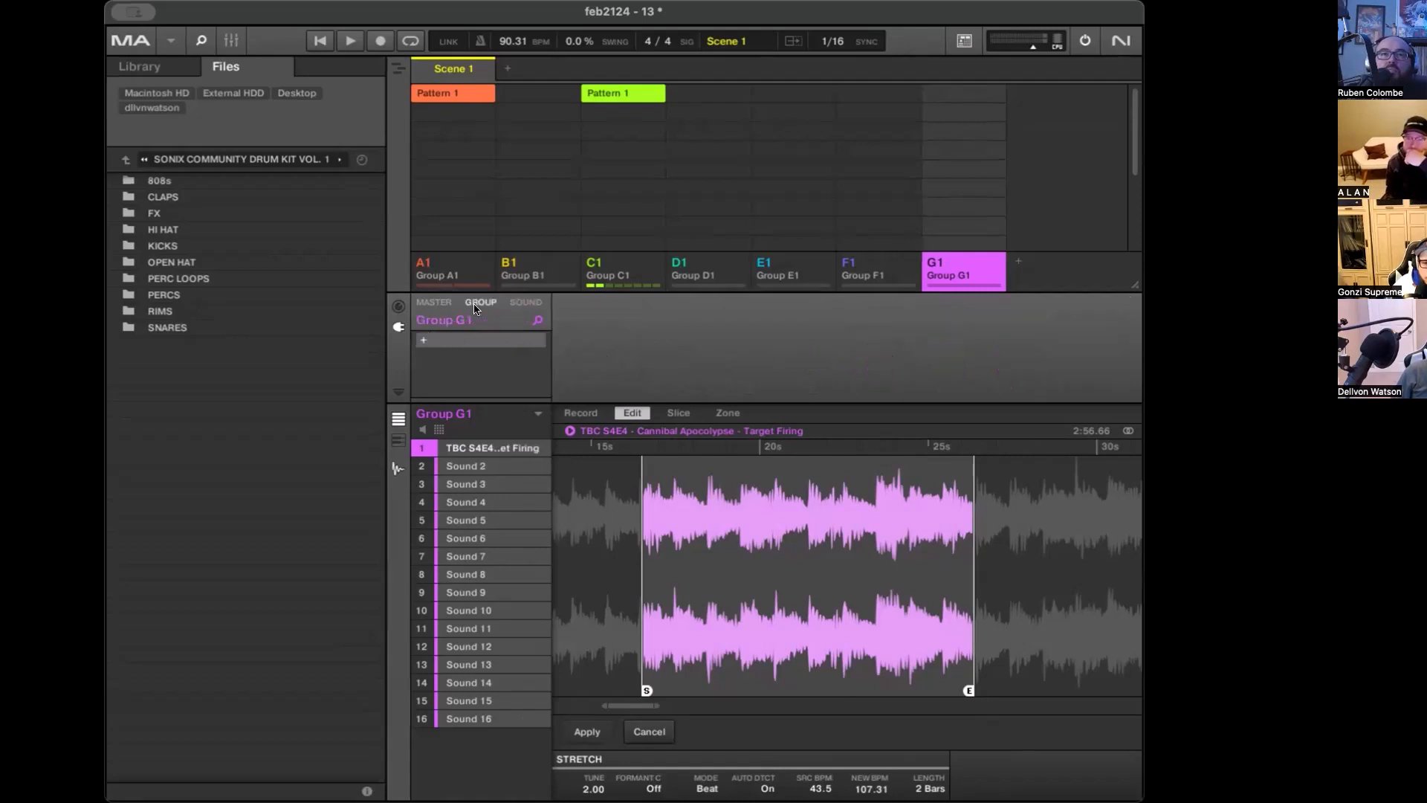
left_click(421, 342)
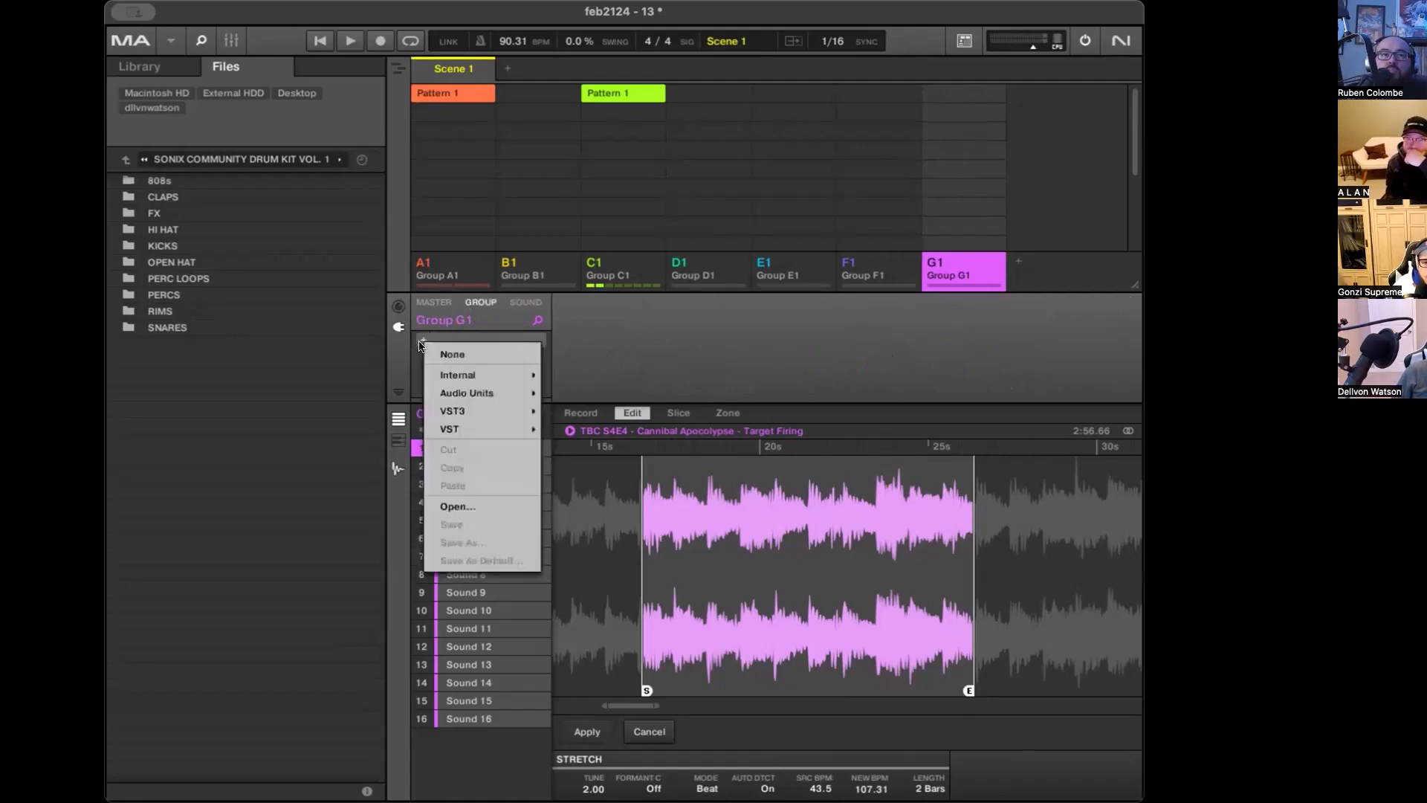
left_click(843, 343)
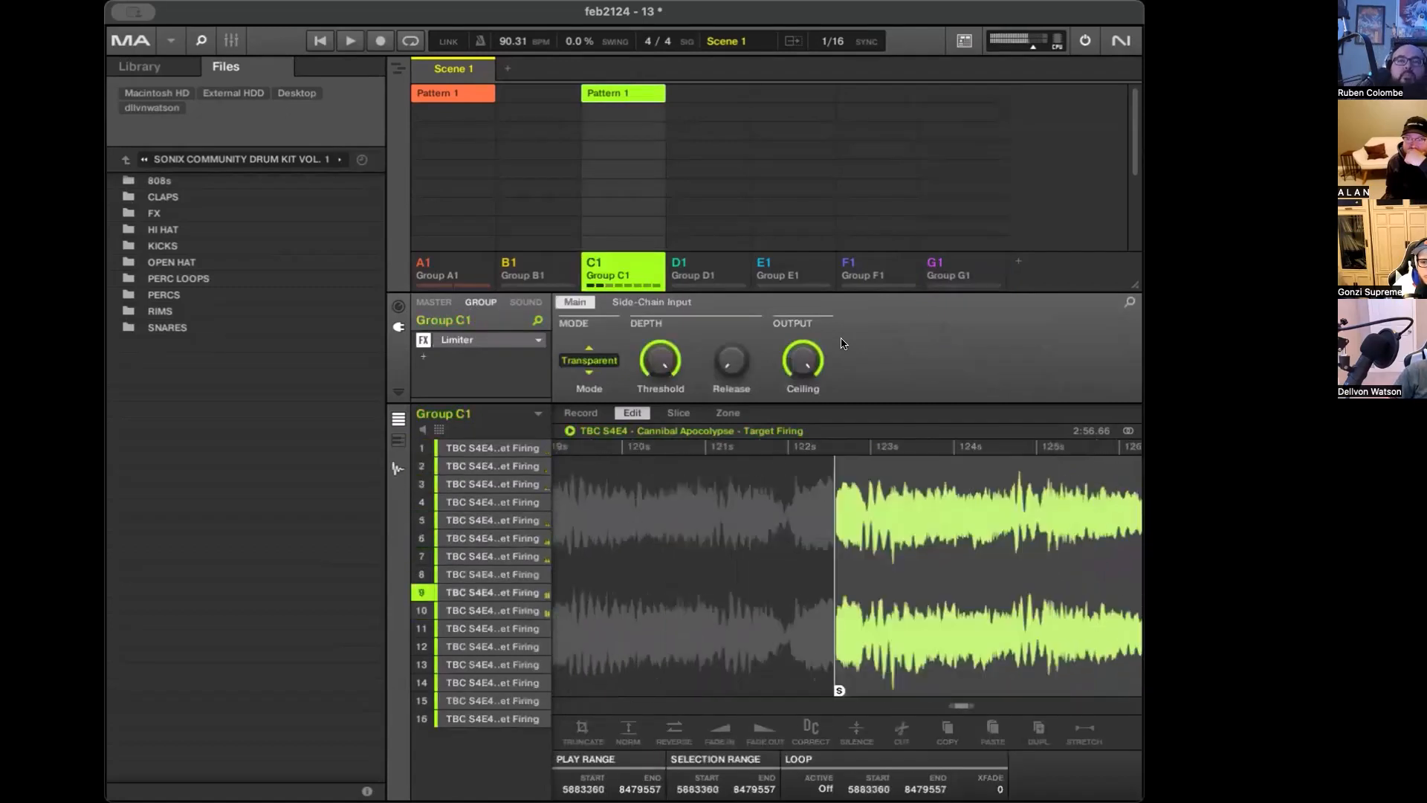
left_click(424, 358)
mouse_move(467, 385)
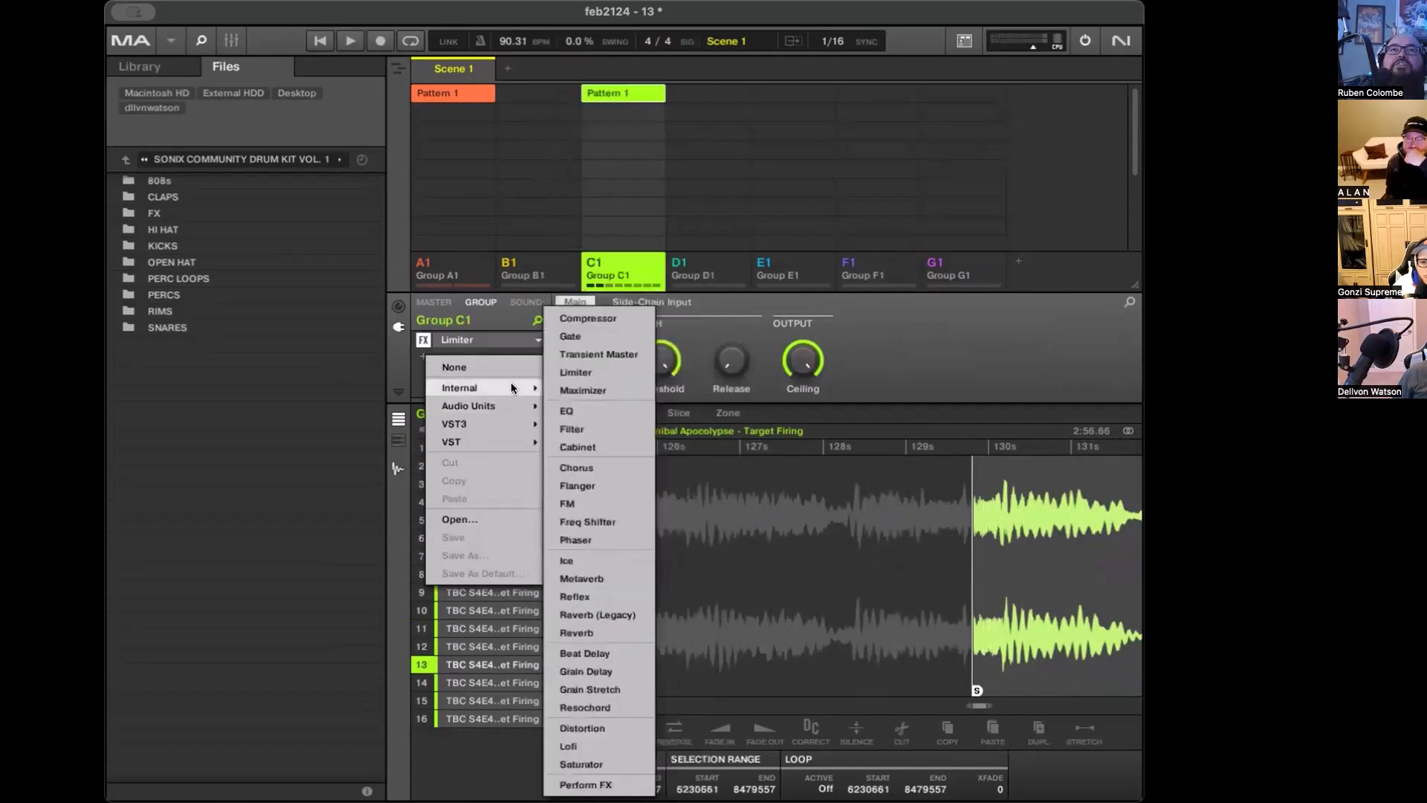
mouse_move(501, 402)
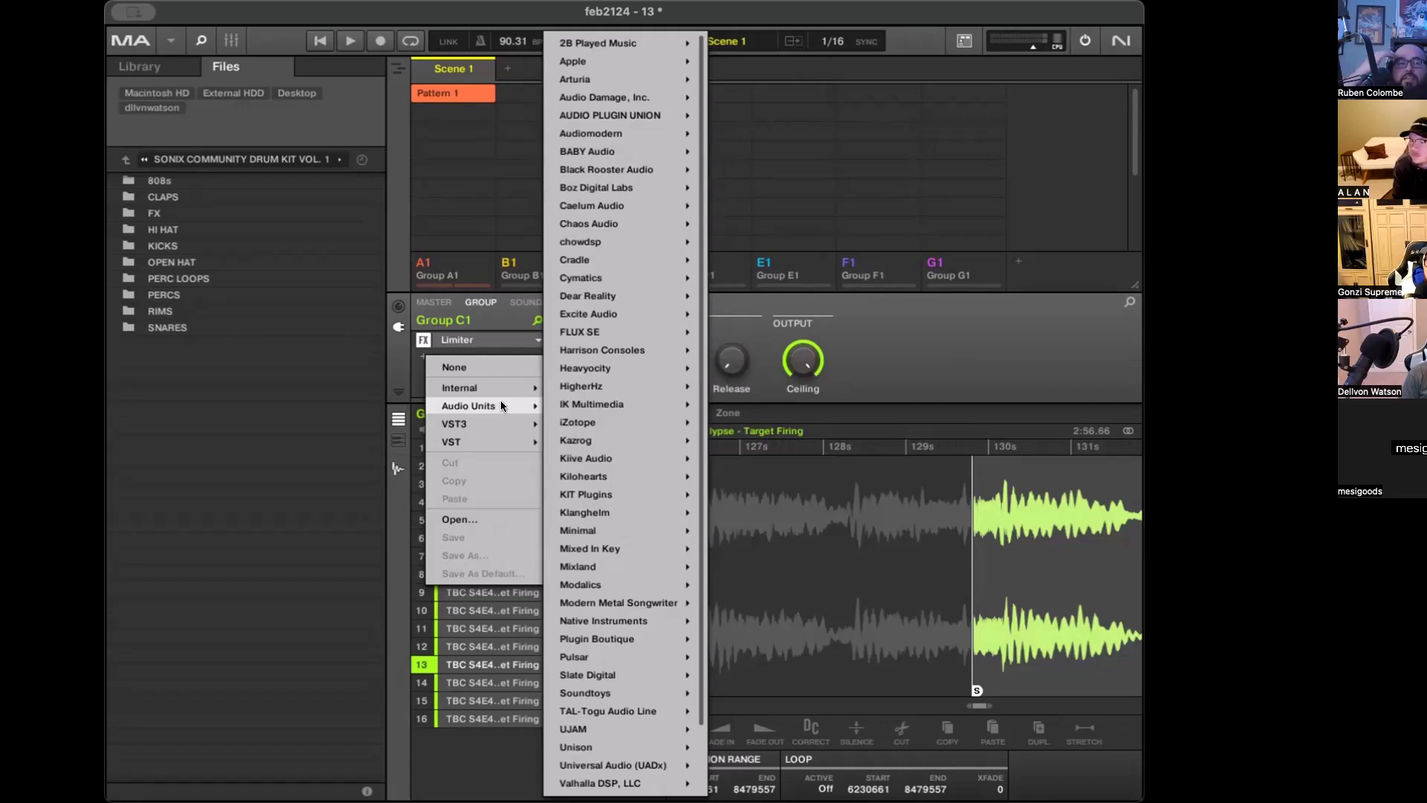
Reopen the feb2124 - 13 project from the recent projects, discarding the current changes
left_click(168, 48)
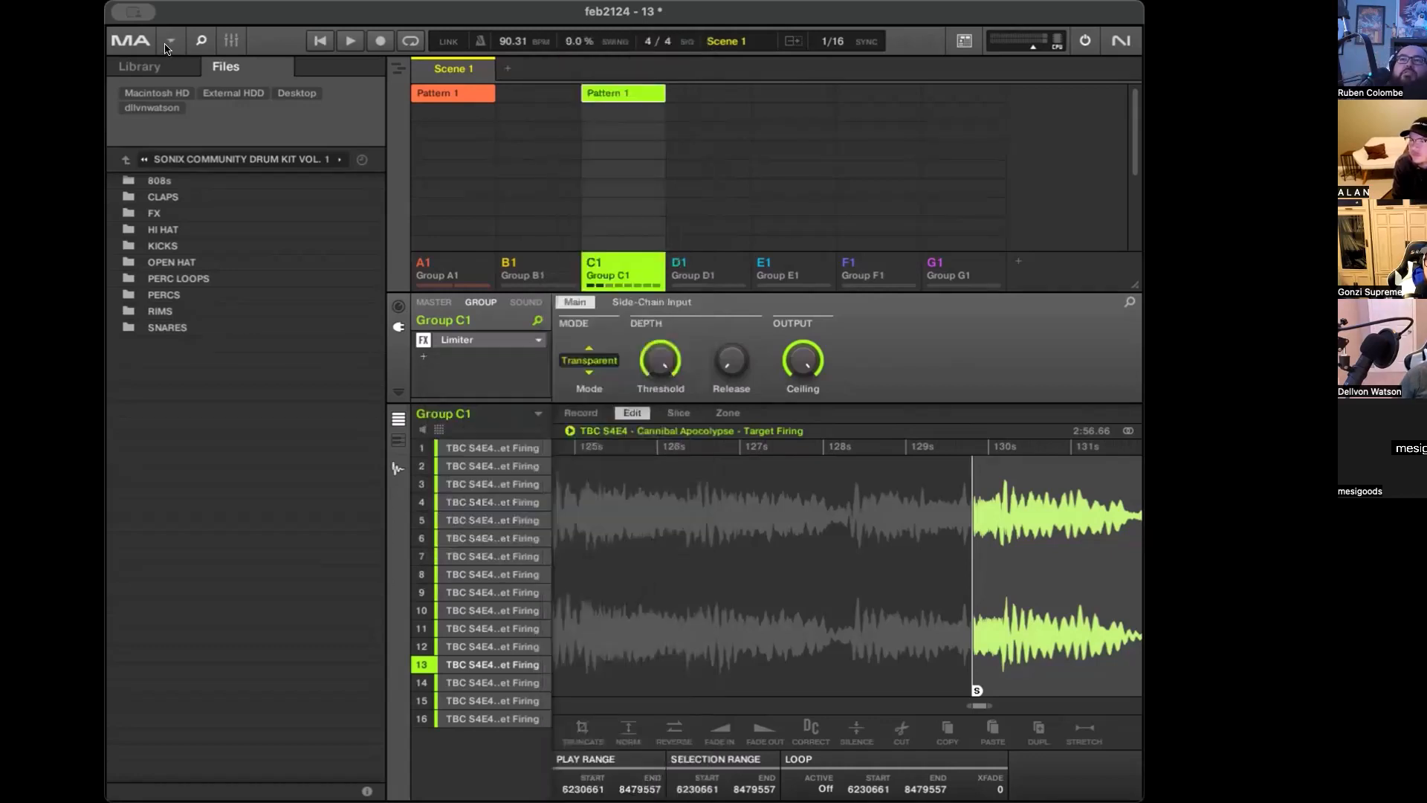
left_click(176, 44)
mouse_move(182, 68)
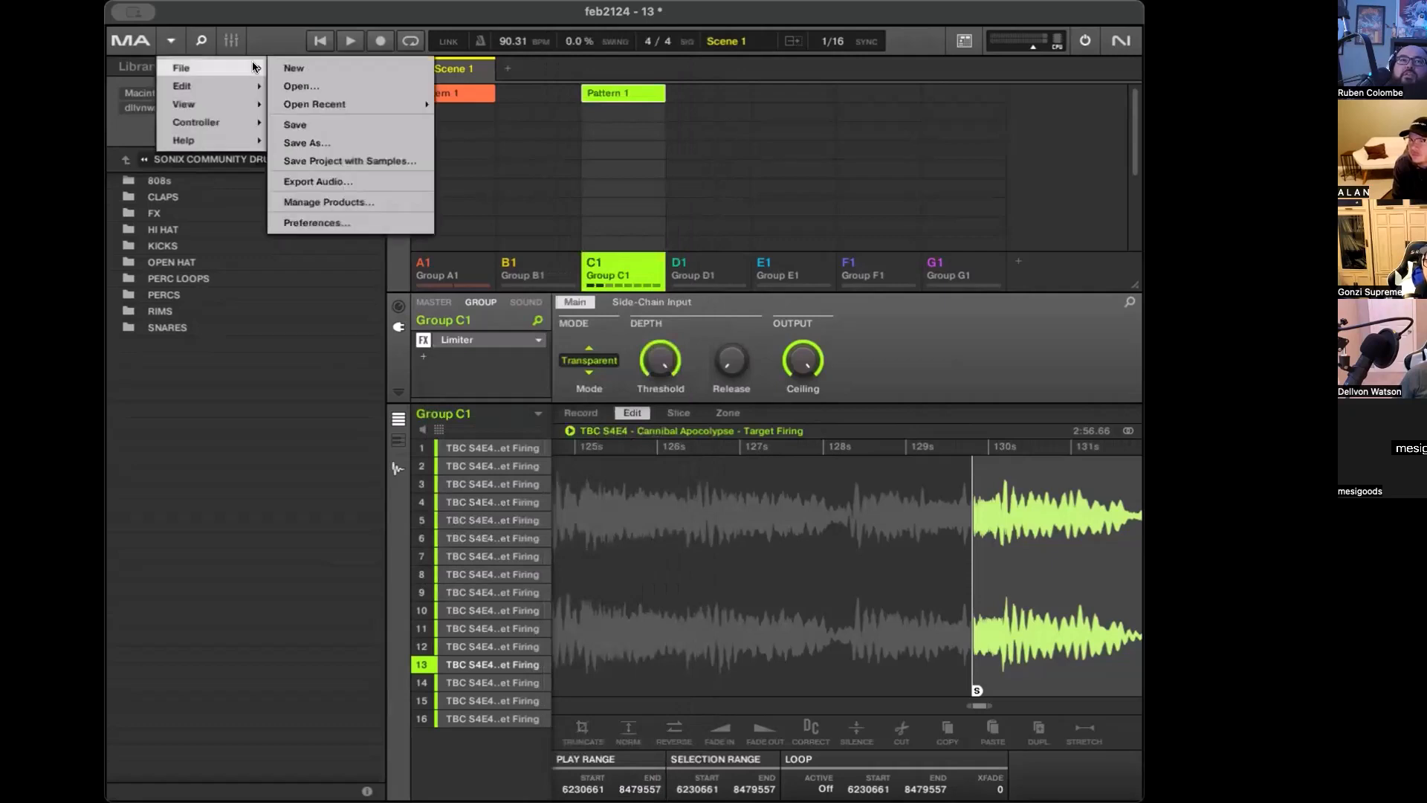
mouse_move(297, 100)
left_click(494, 102)
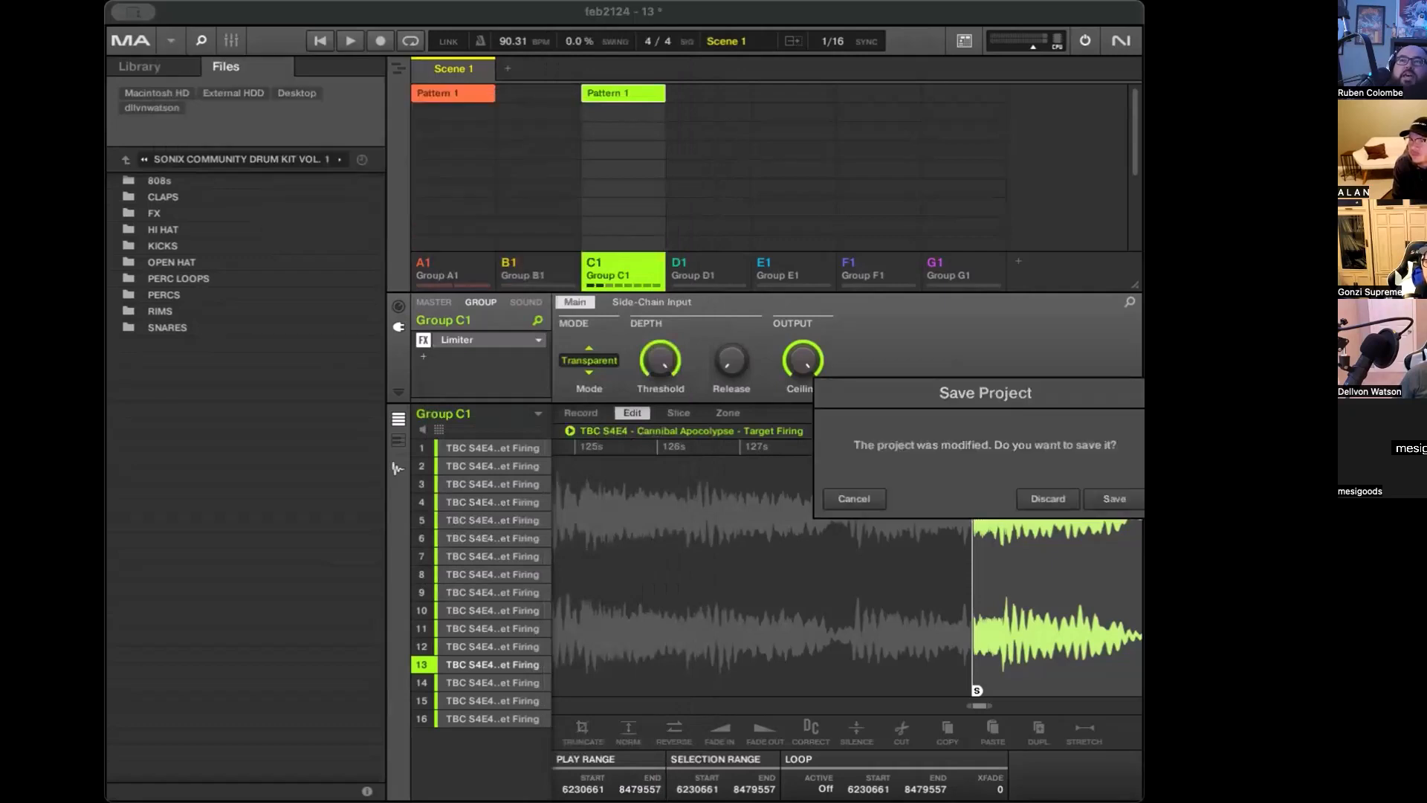
left_click(1025, 497)
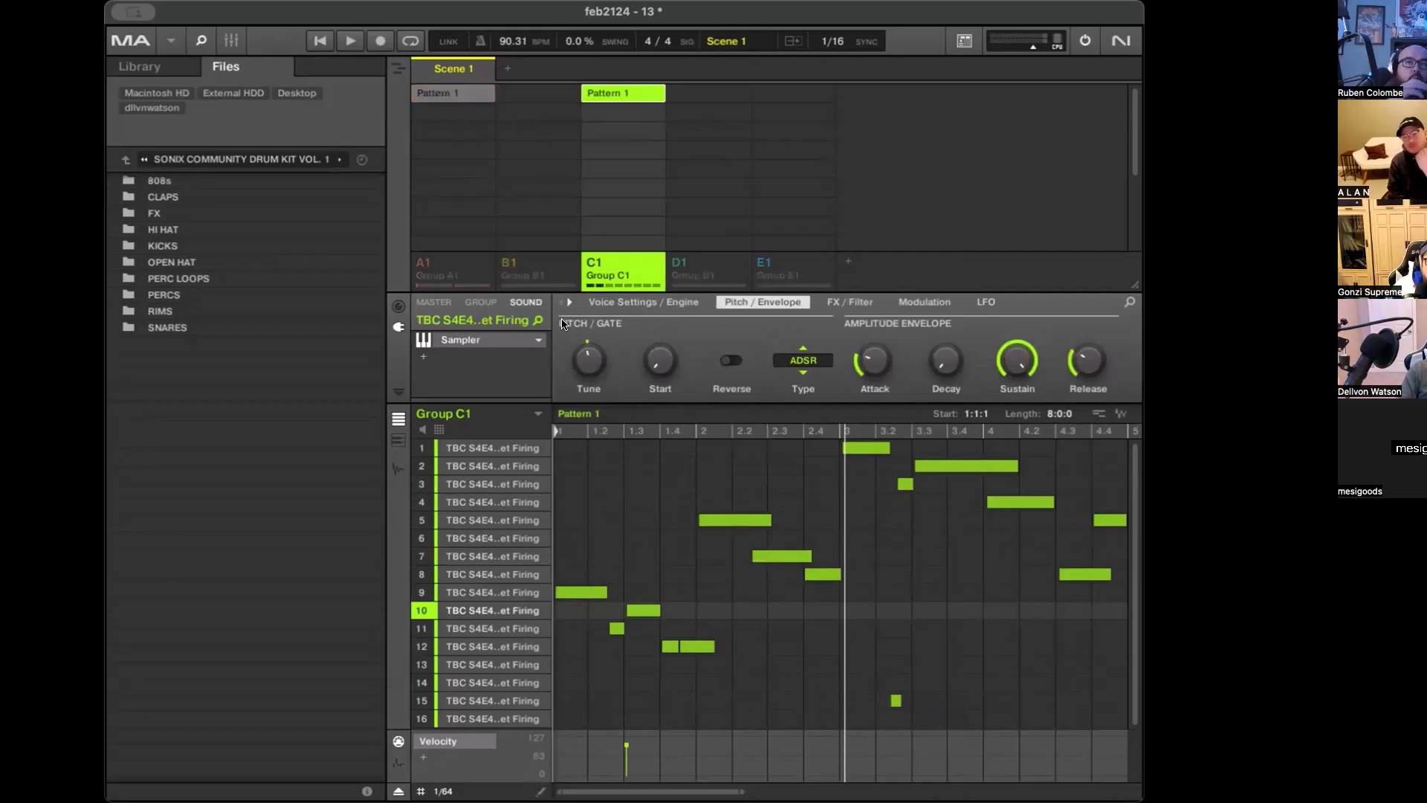
Start playback and add Apple's AUPitch Audio Units effect to Group C1's empty group-level slot after the Limiter
key("space")
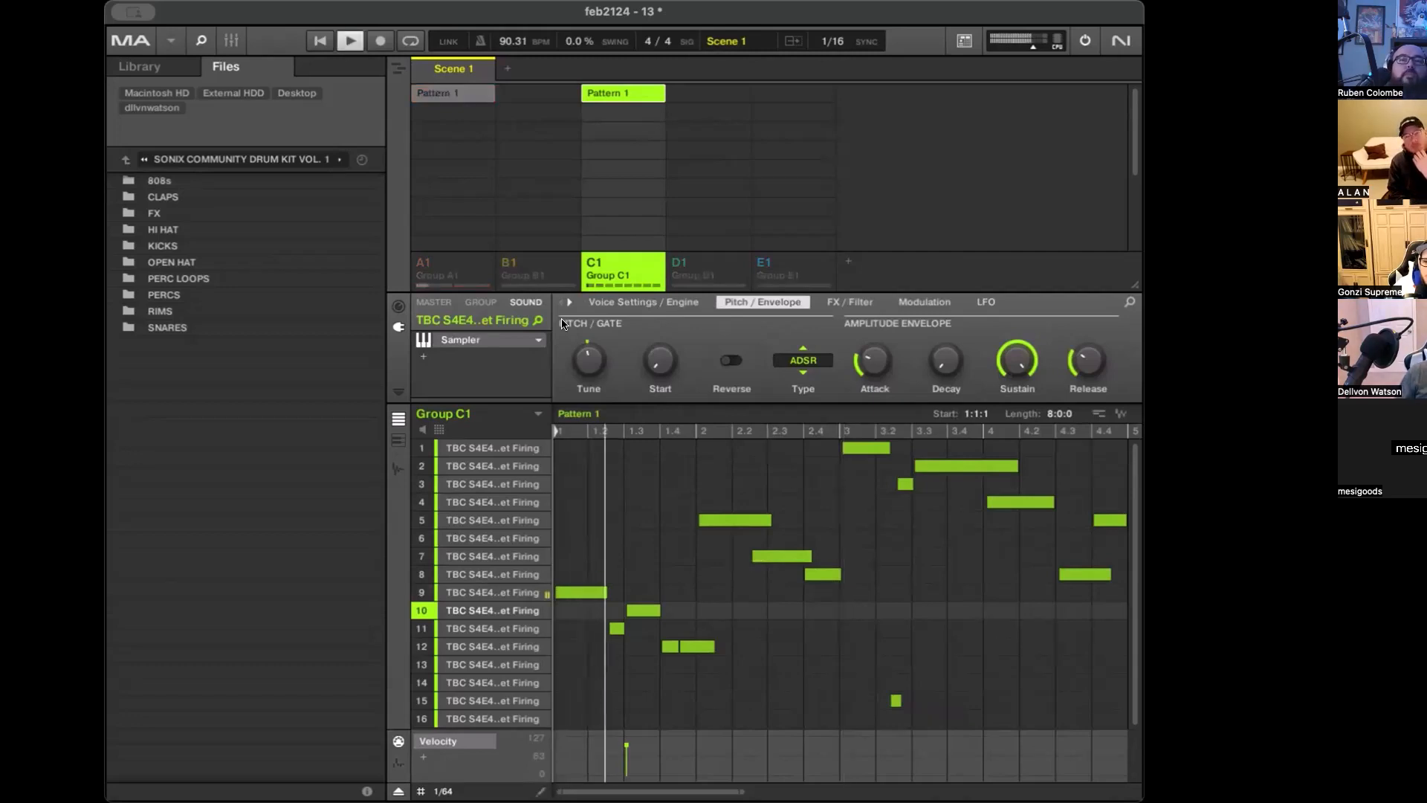
left_click(481, 302)
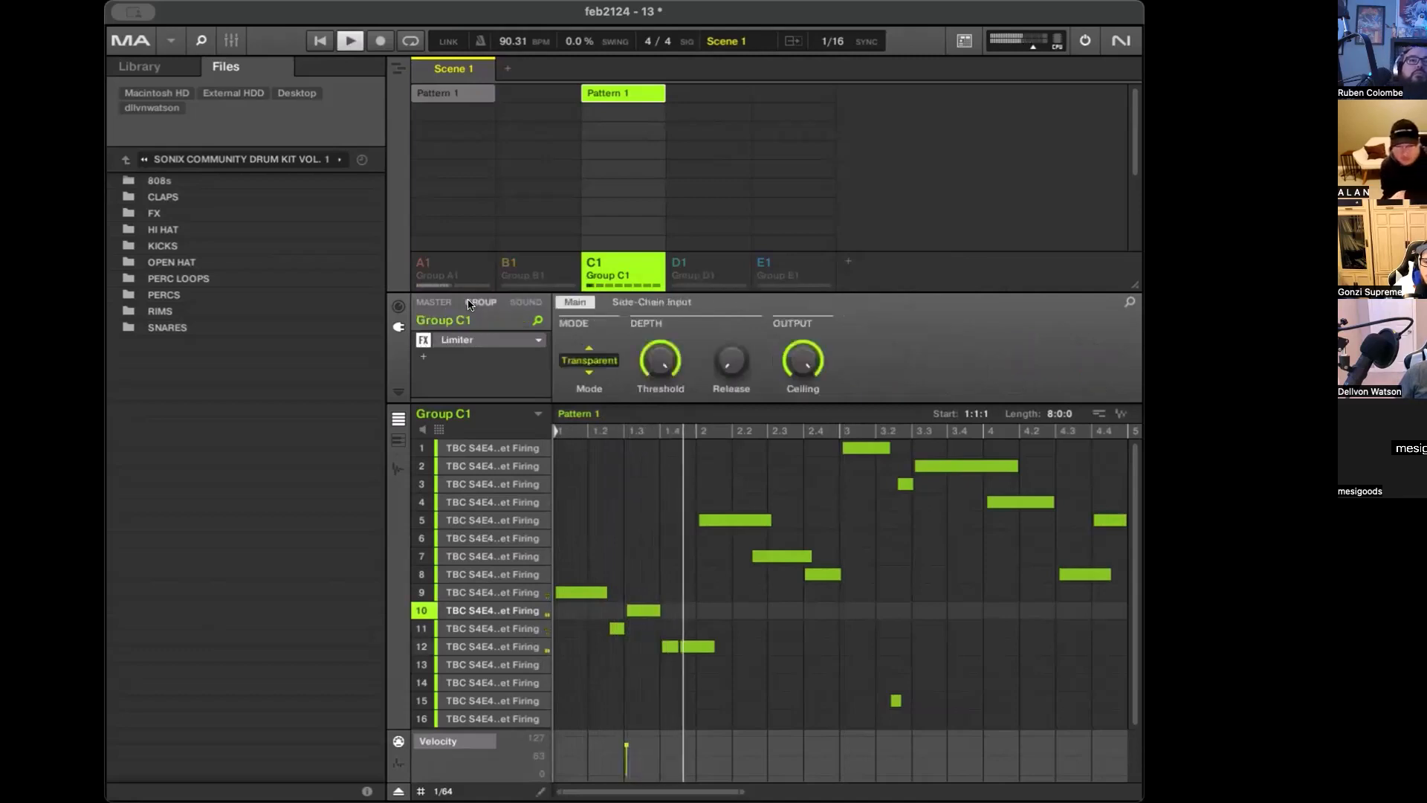
left_click(425, 356)
mouse_move(506, 407)
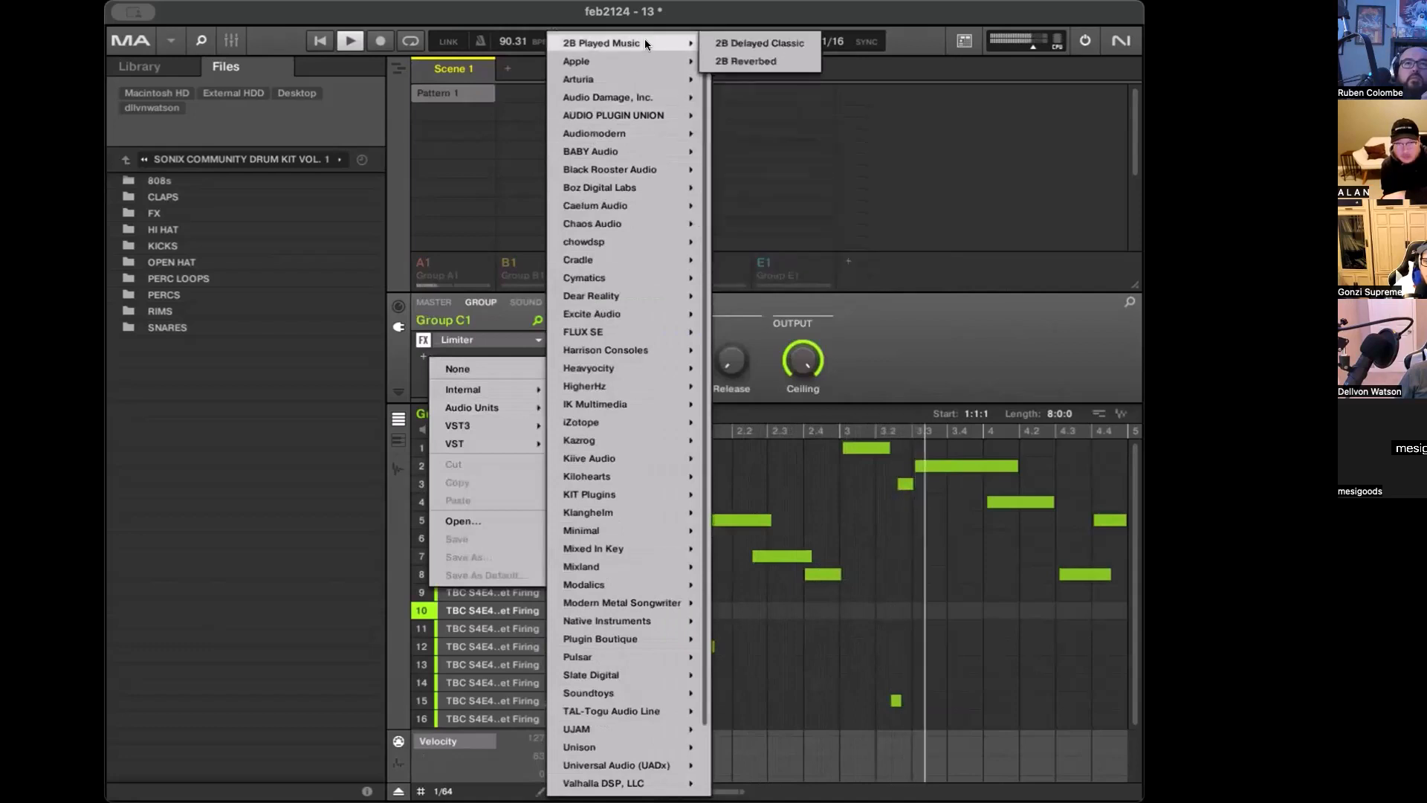
mouse_move(651, 58)
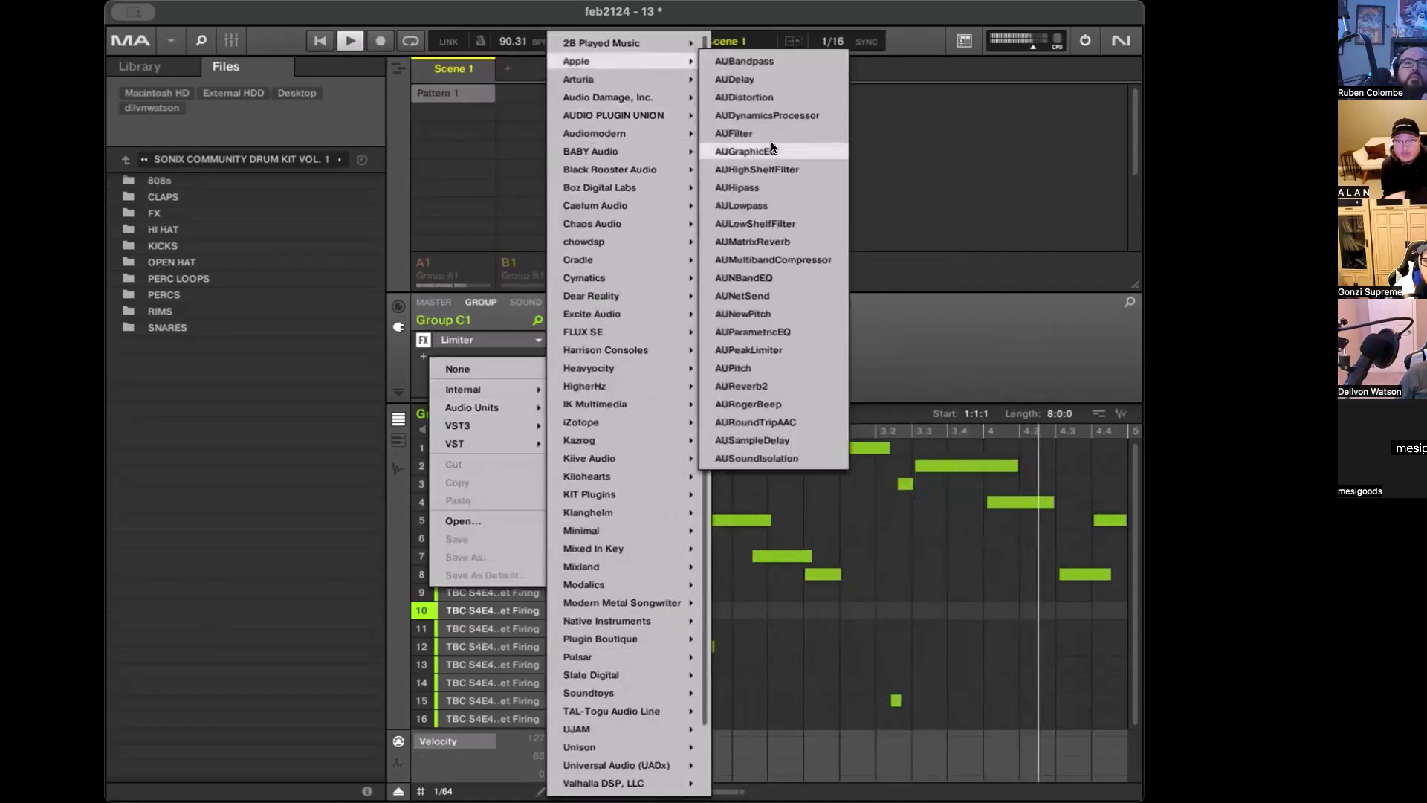
left_click(747, 367)
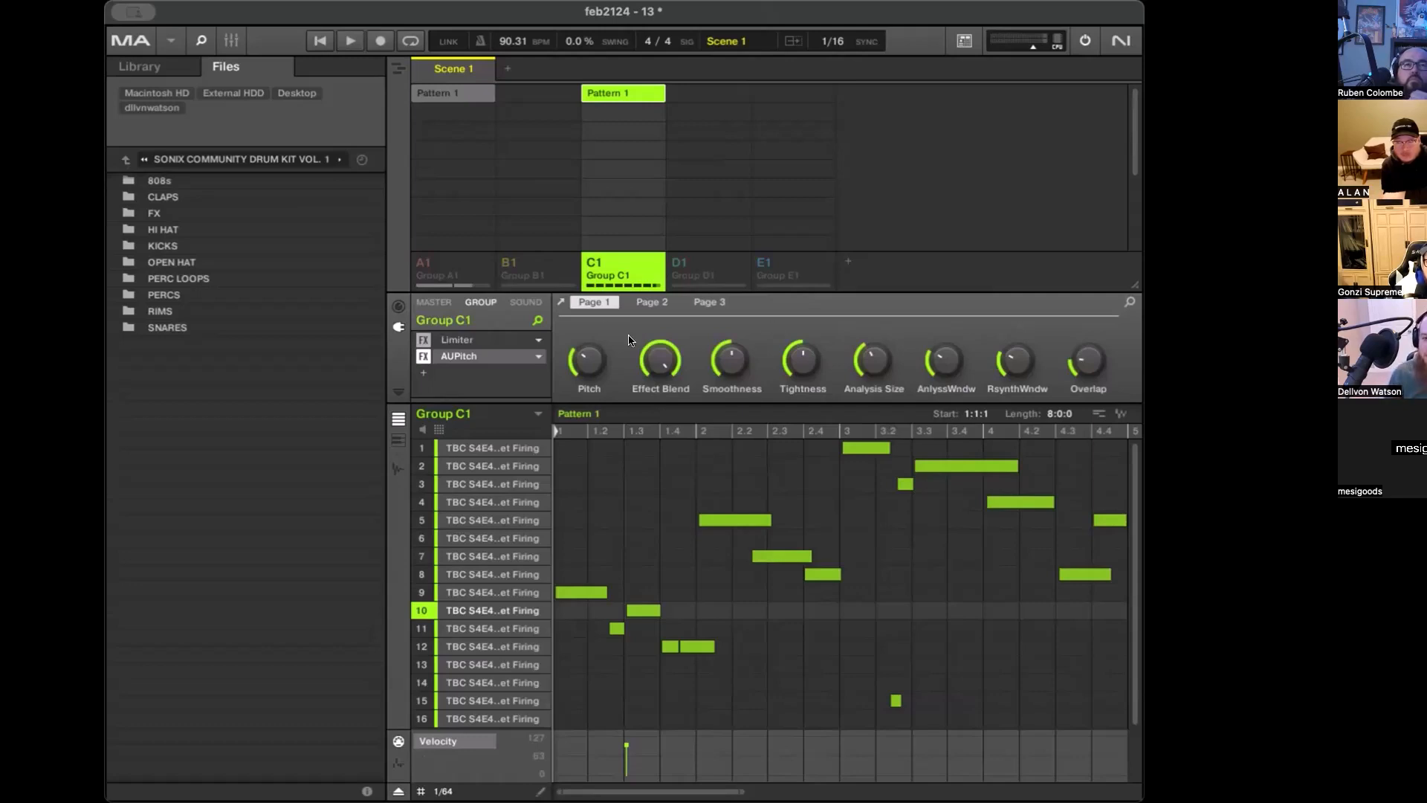
Open AUPitch's own window and try Pitch 1,536.008 cents, Effect Blend 82.5 %, Smoothness 23 % and Tightness 21.4 % with the scene playback
left_click(561, 302)
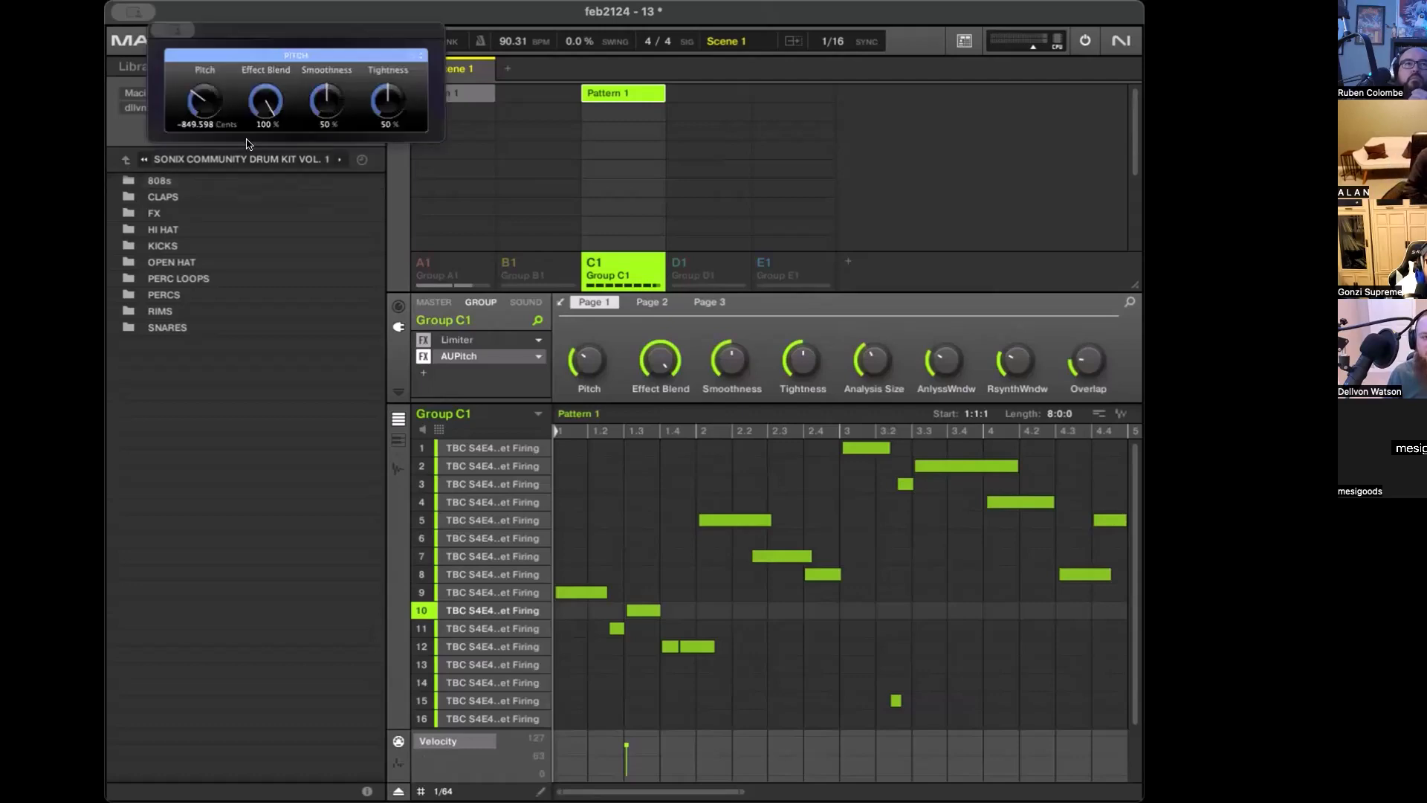
left_click(560, 302)
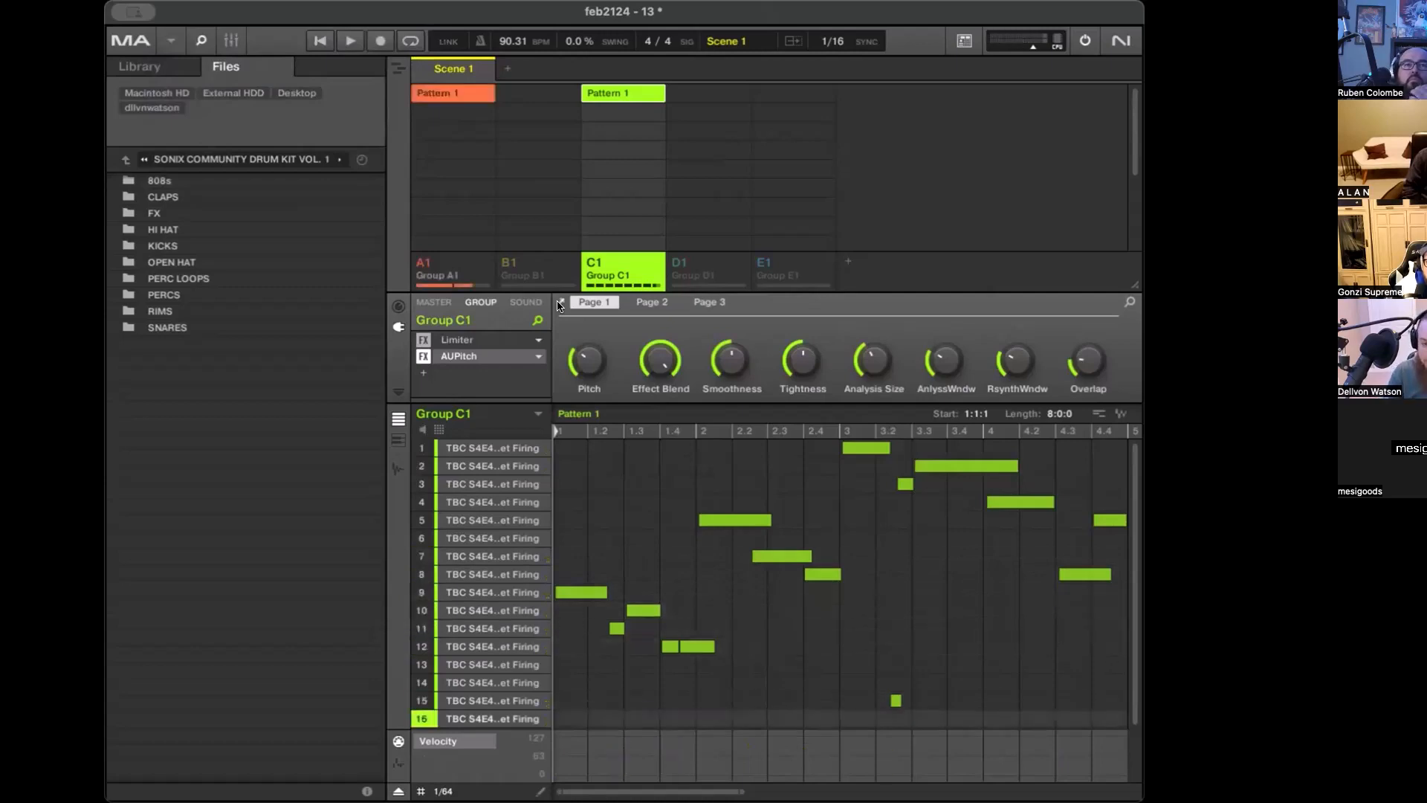
key("space")
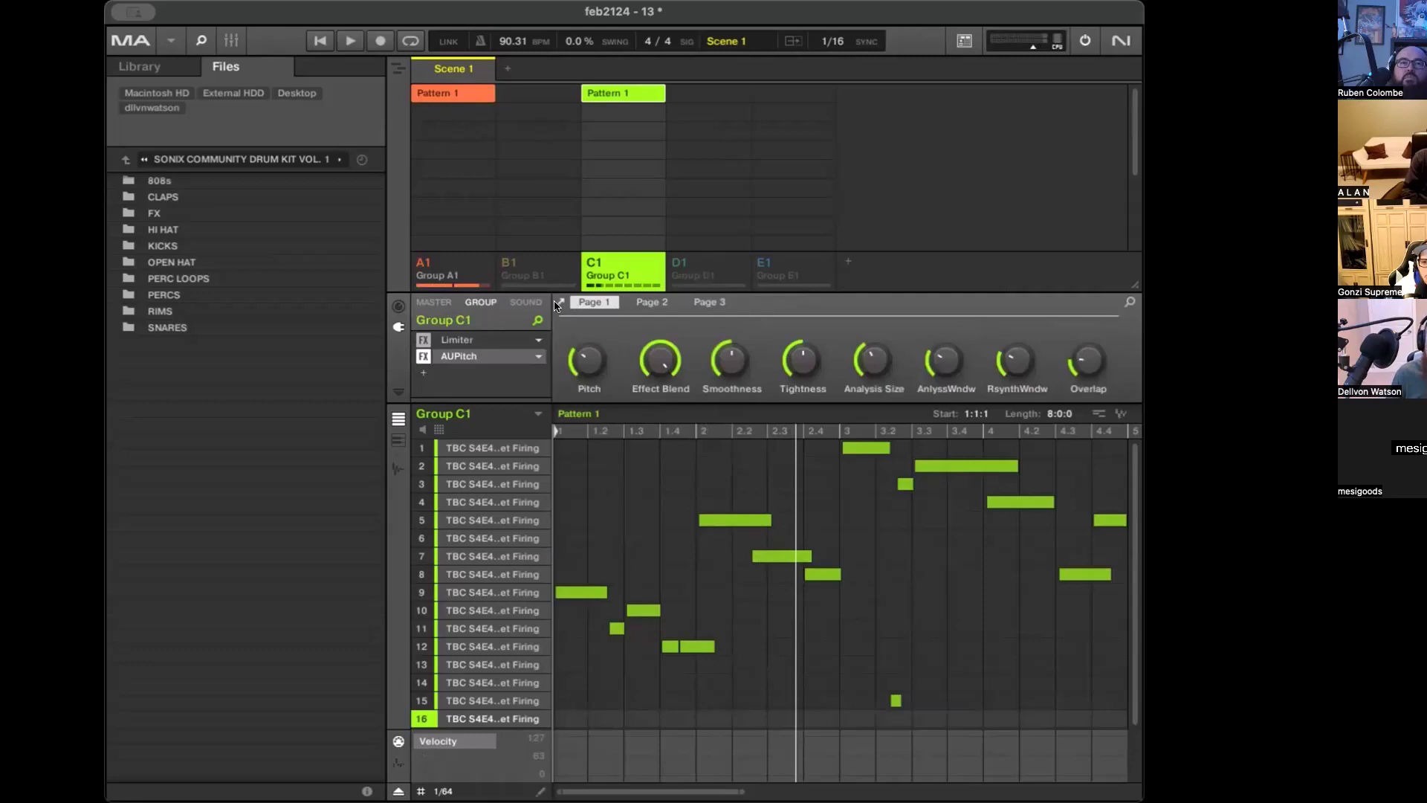
left_click(557, 303)
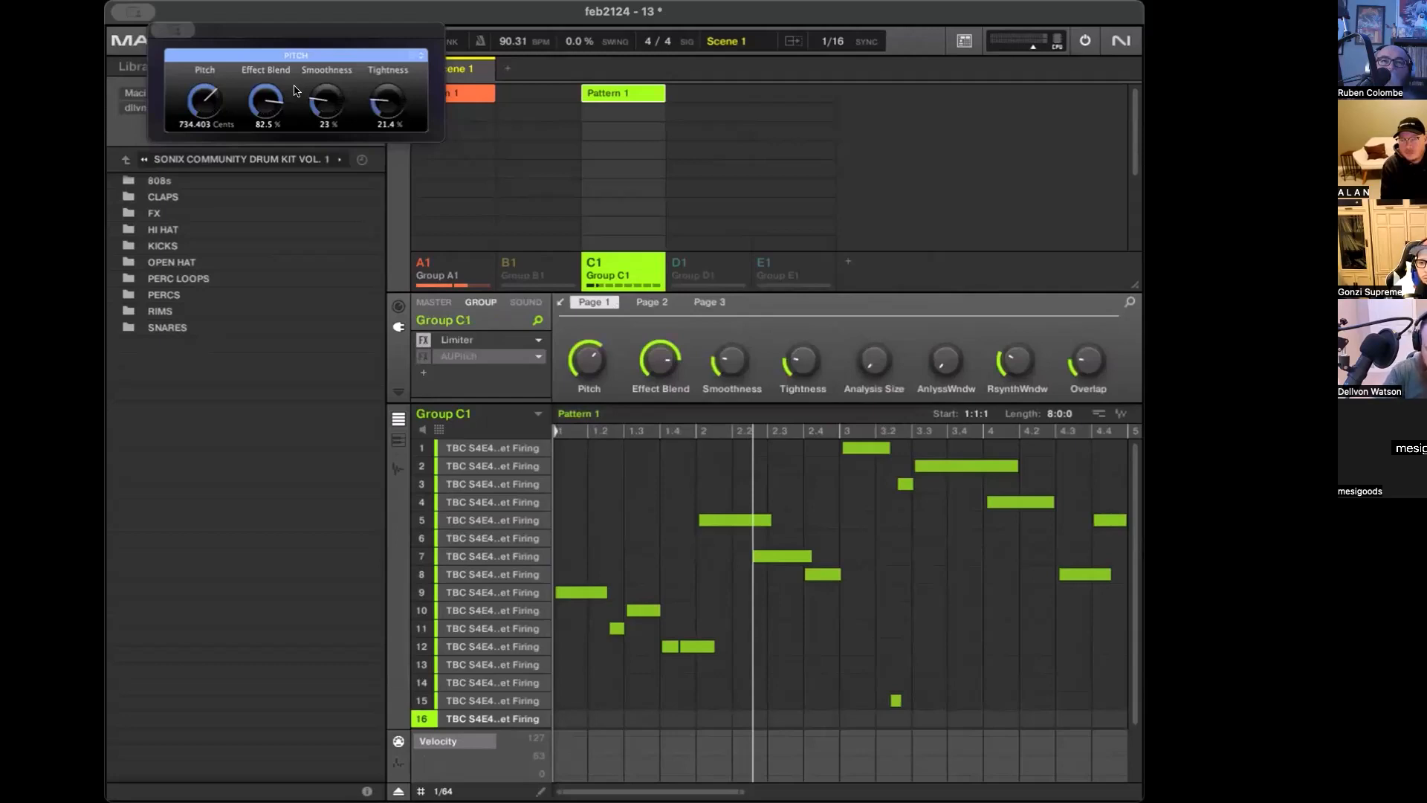
key("space")
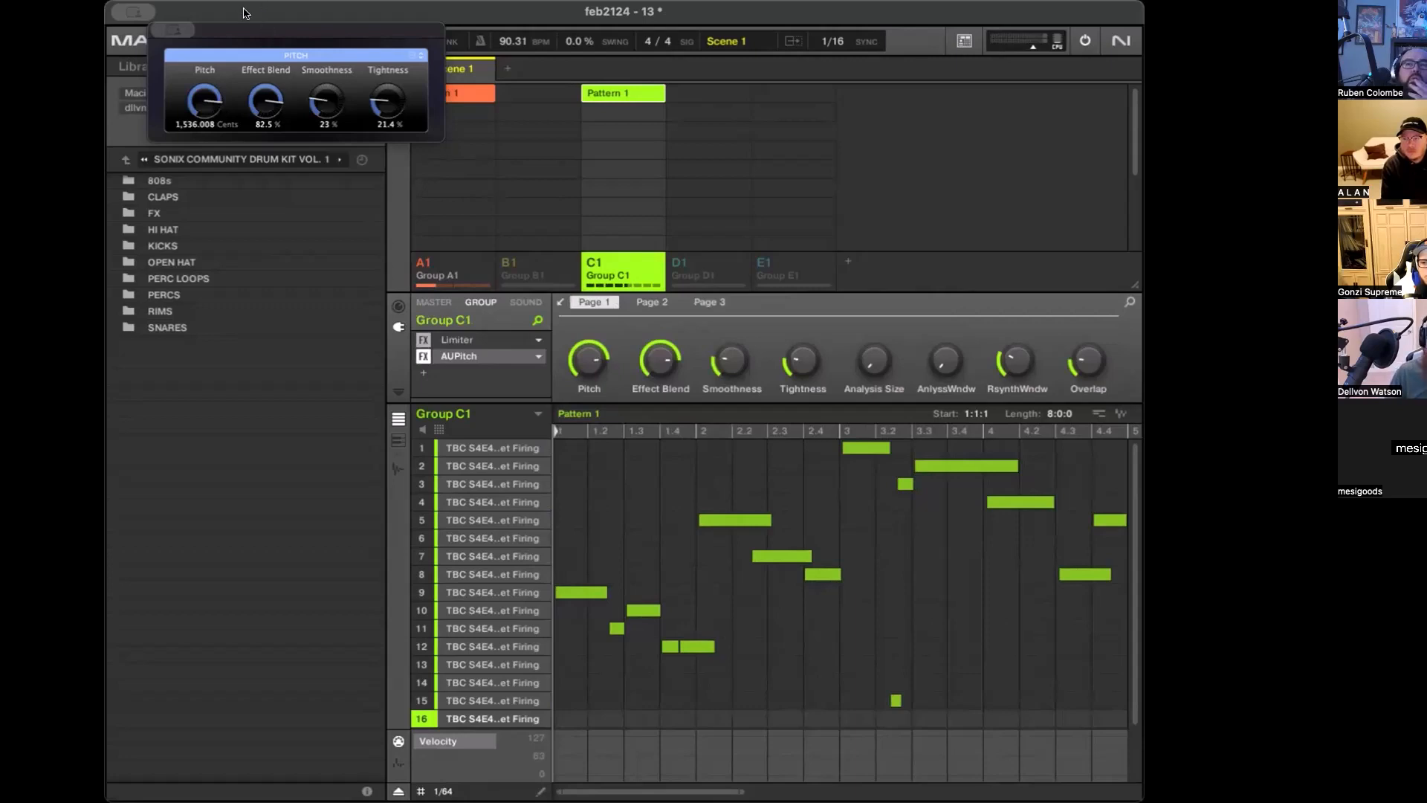
left_click_drag(212, 33, 265, 68)
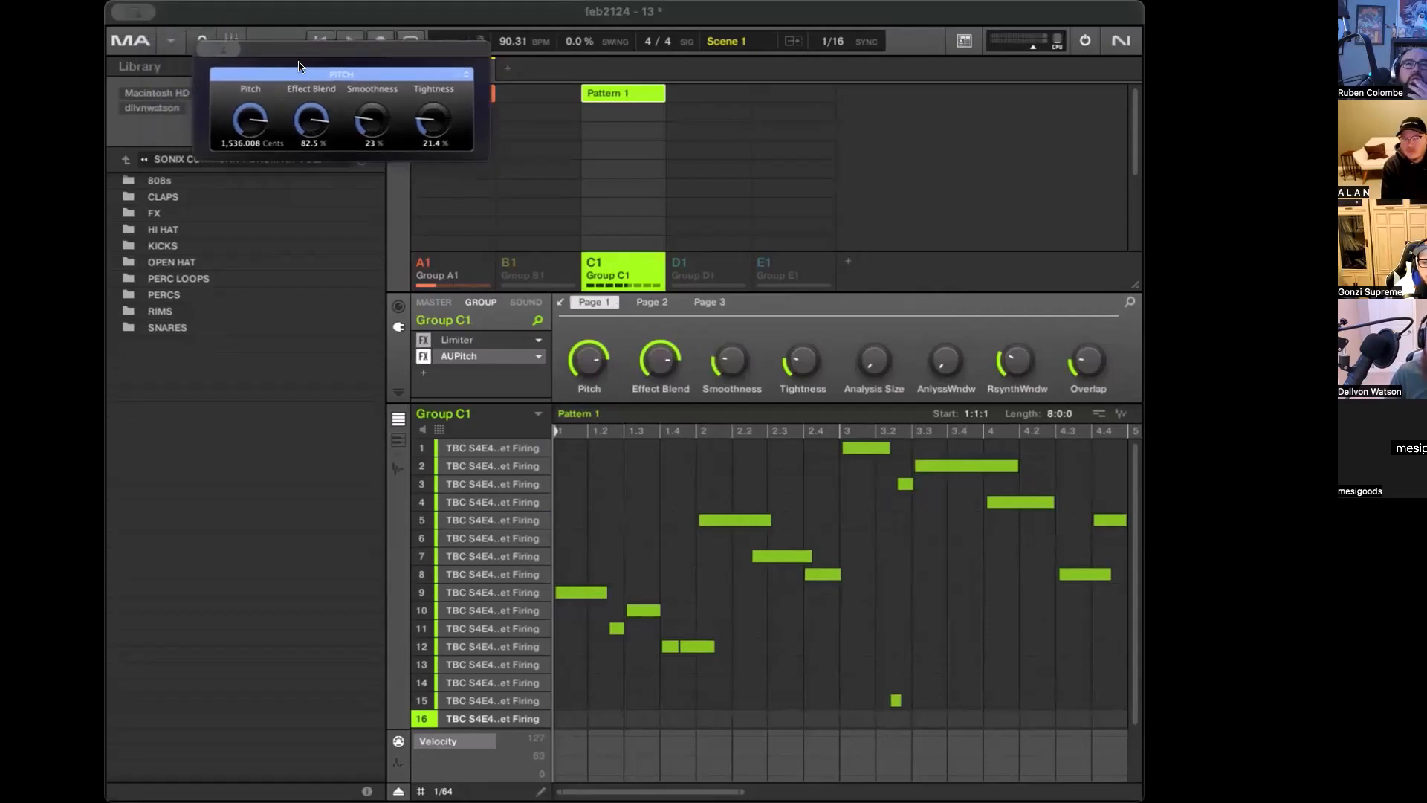
Replace AUPitch in Group C1's second group-level slot with Apple's AUNewPitch Audio Units effect
left_click(538, 356)
mouse_move(595, 405)
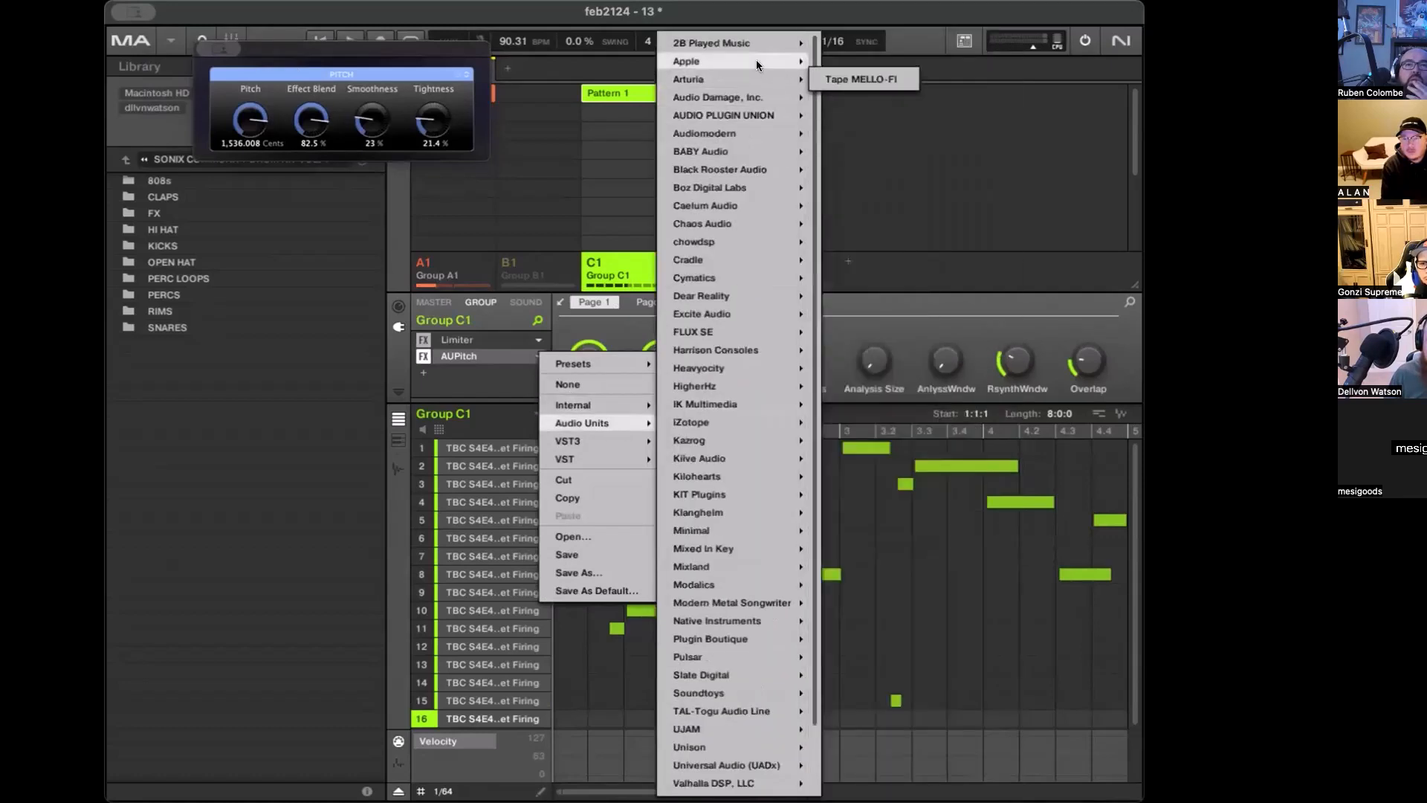
mouse_move(756, 61)
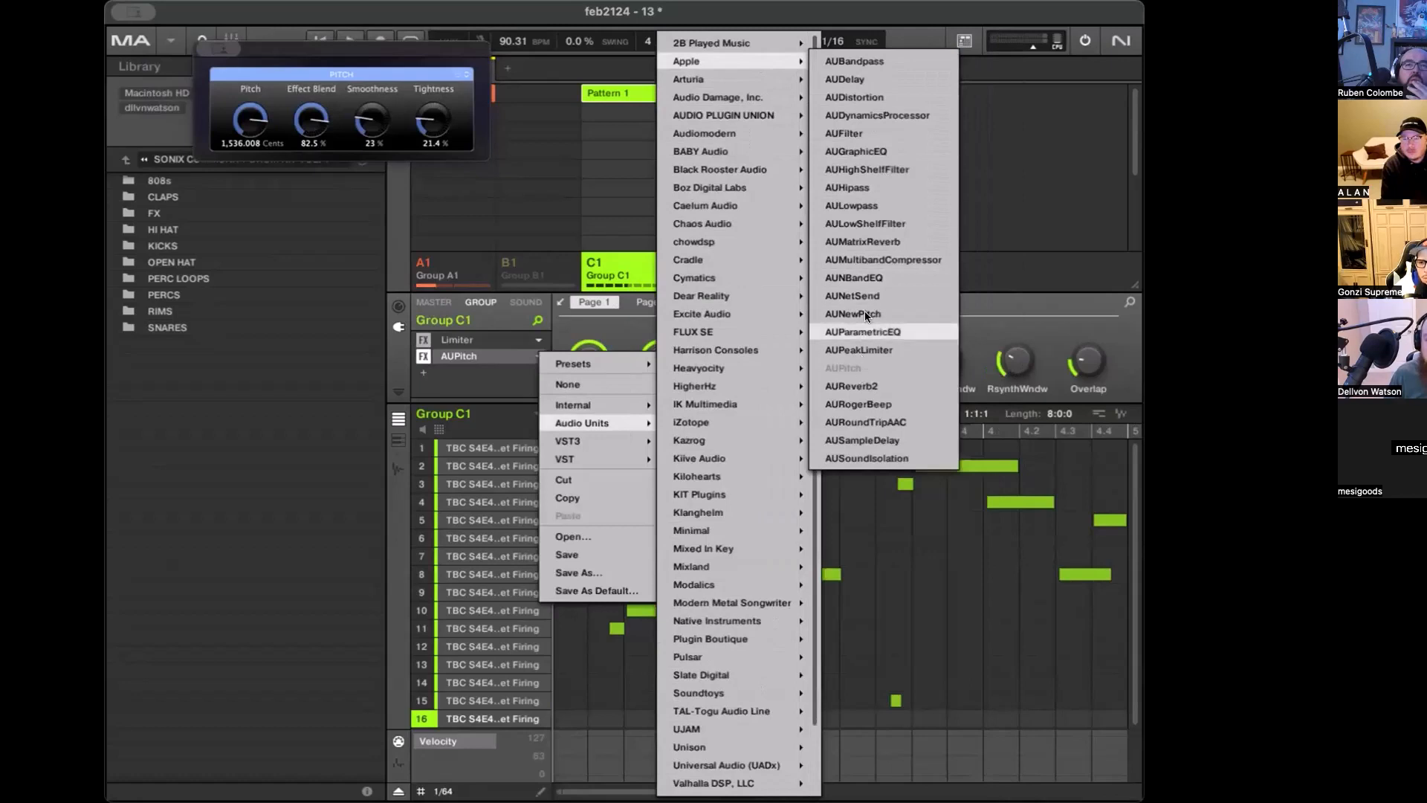
left_click(864, 315)
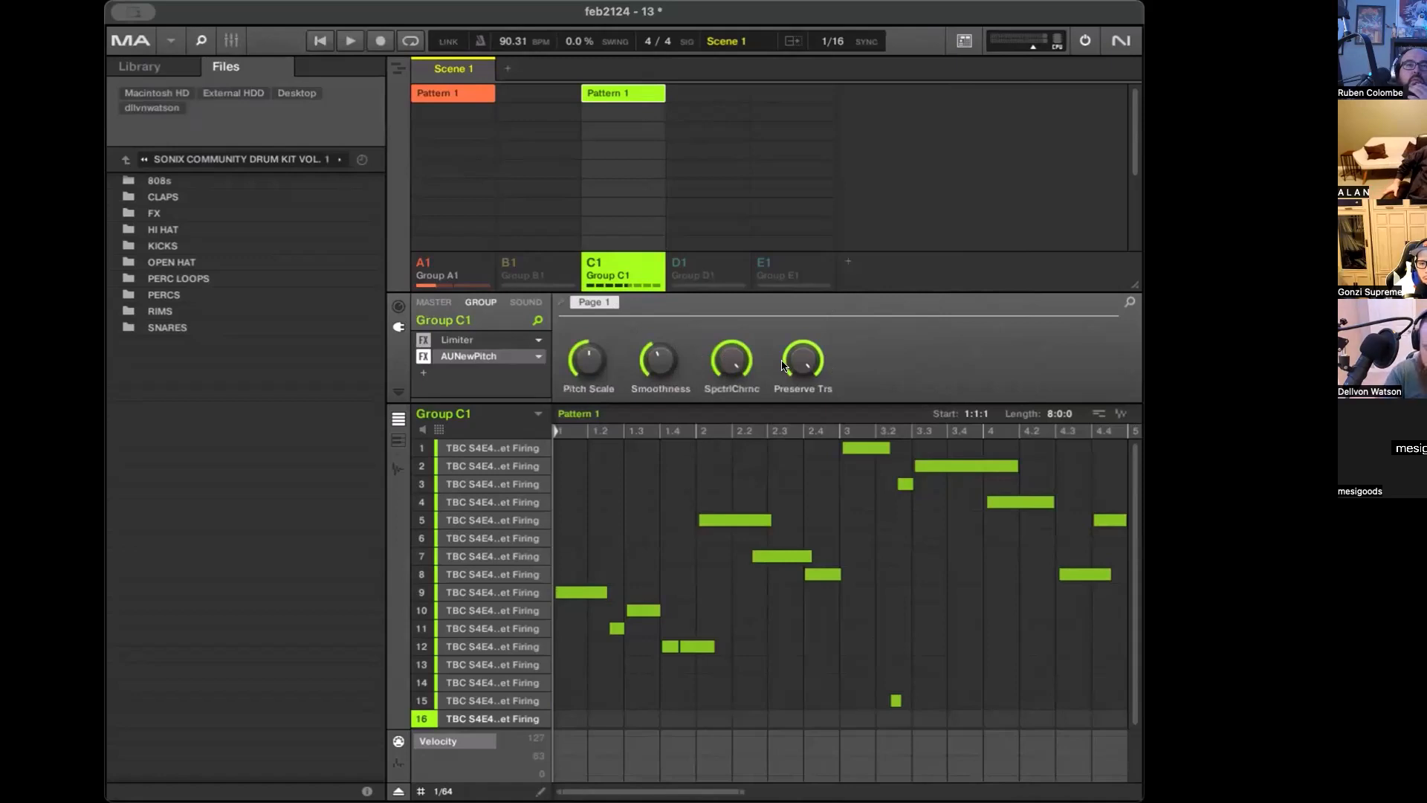
Audition Group C1's pitched chops with the scene and in the sample editor, then stop playback
key("space")
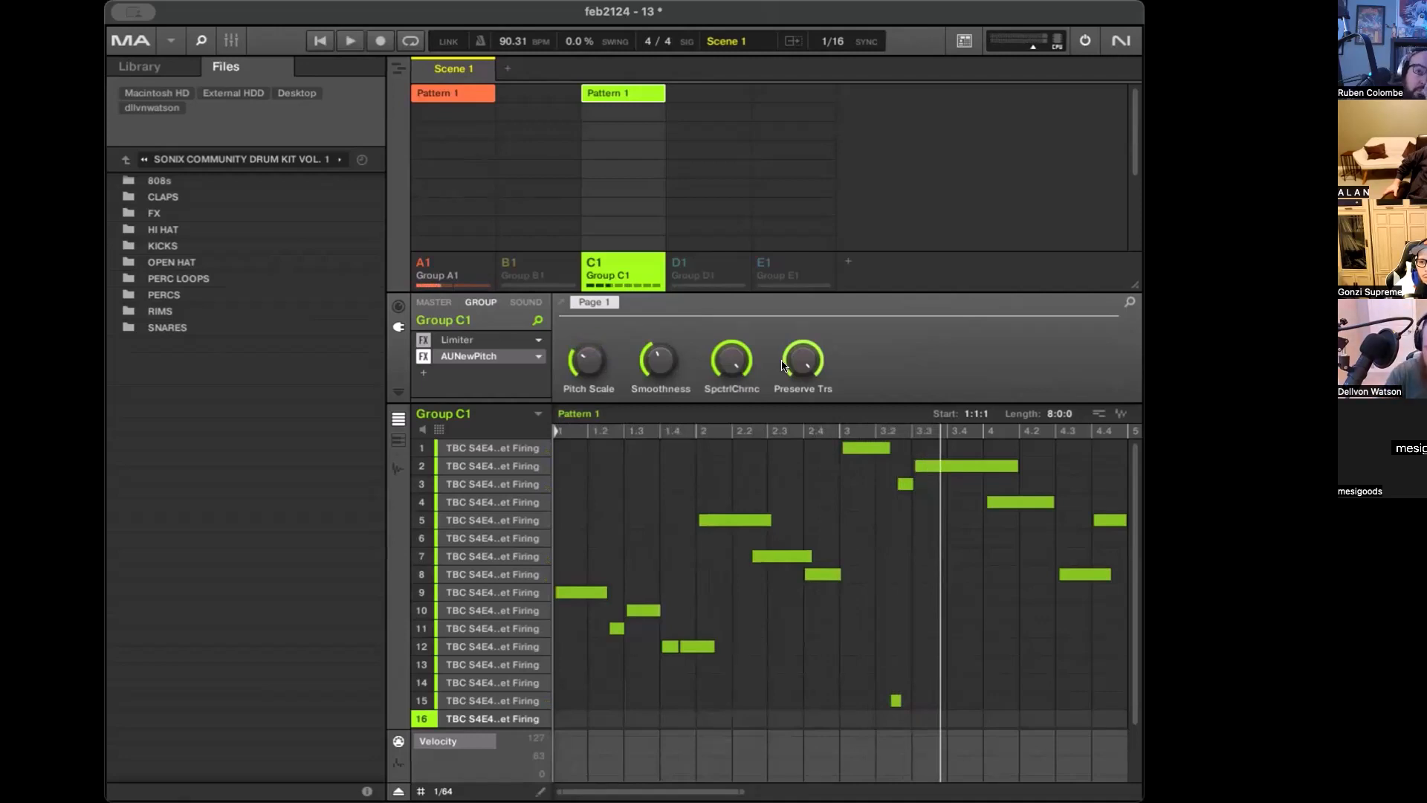
key("z")
key("F9")
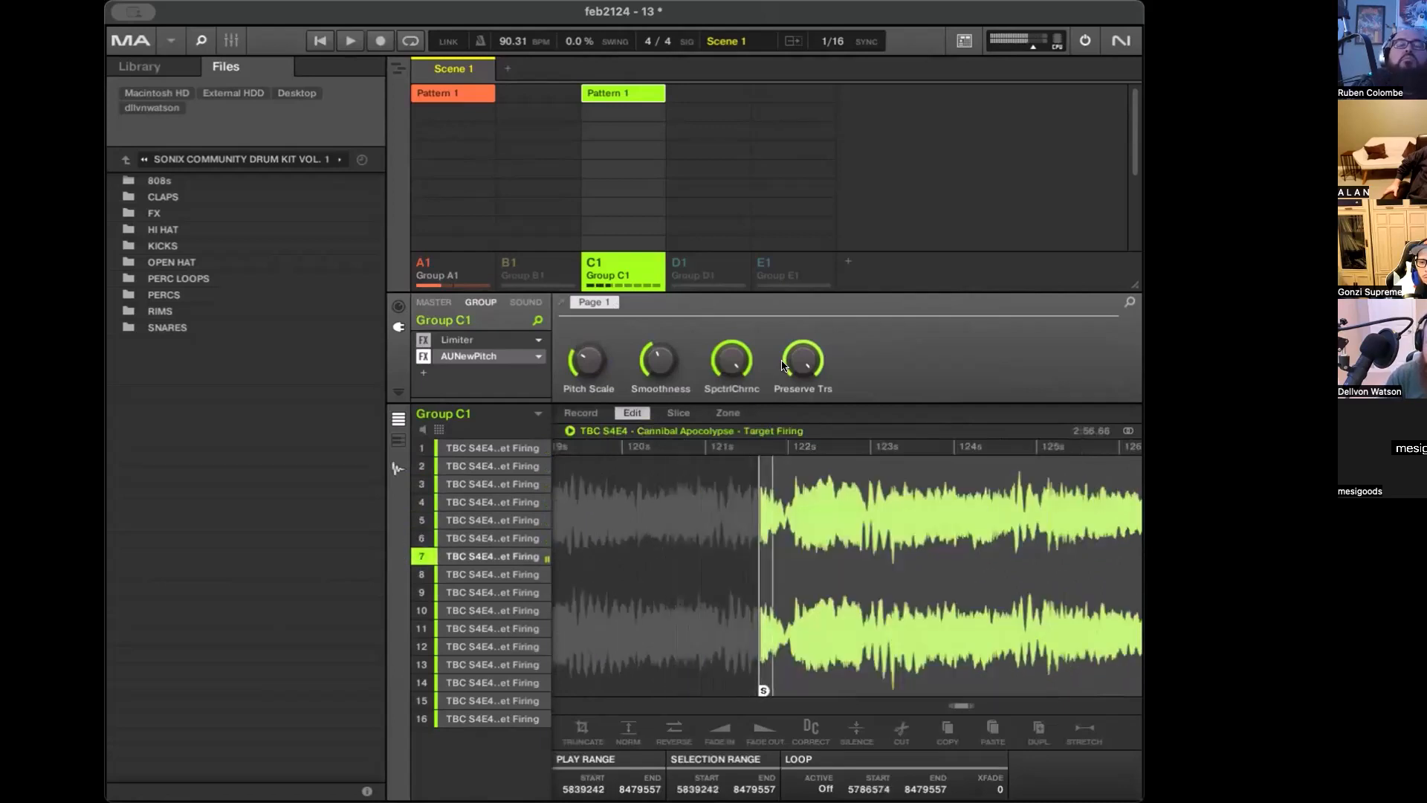
key("space")
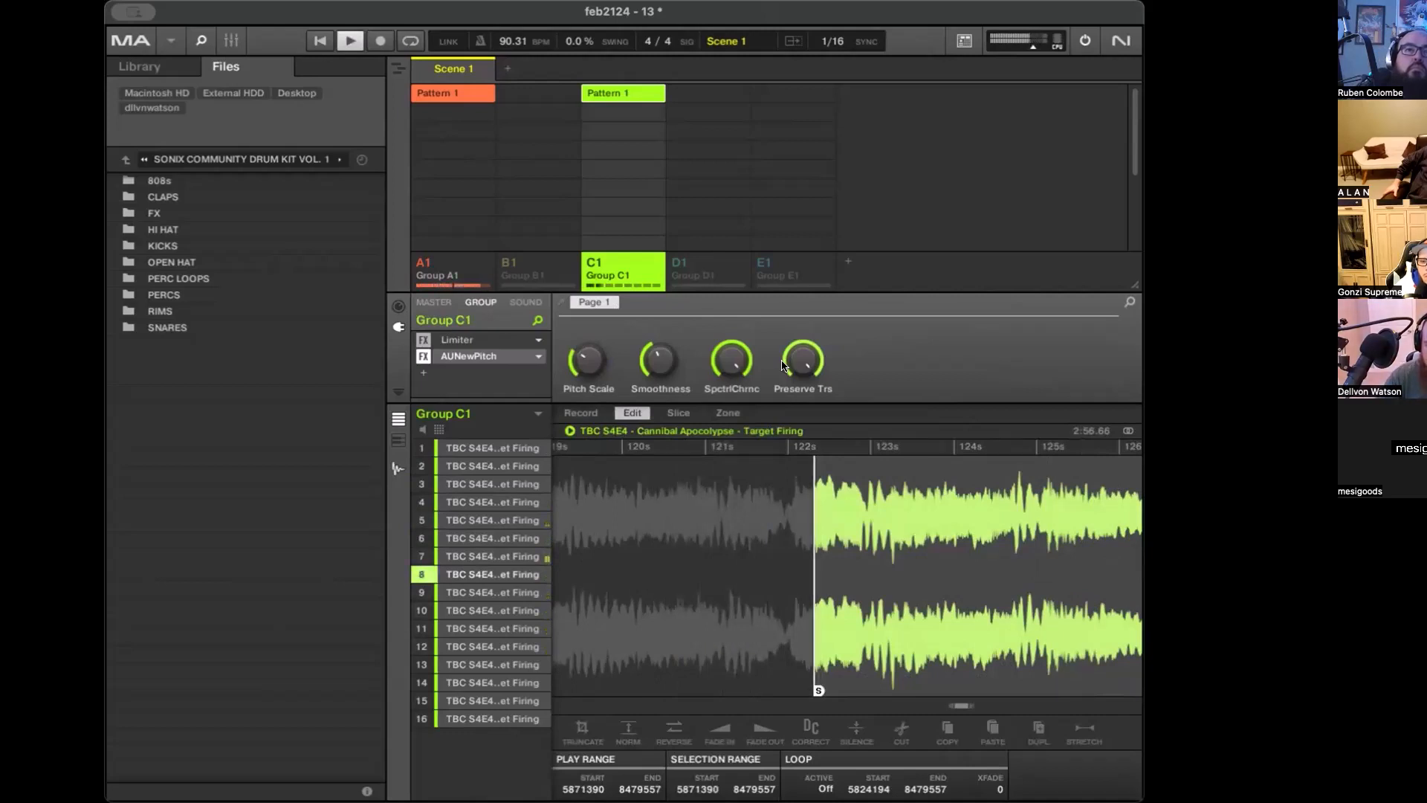
key("space")
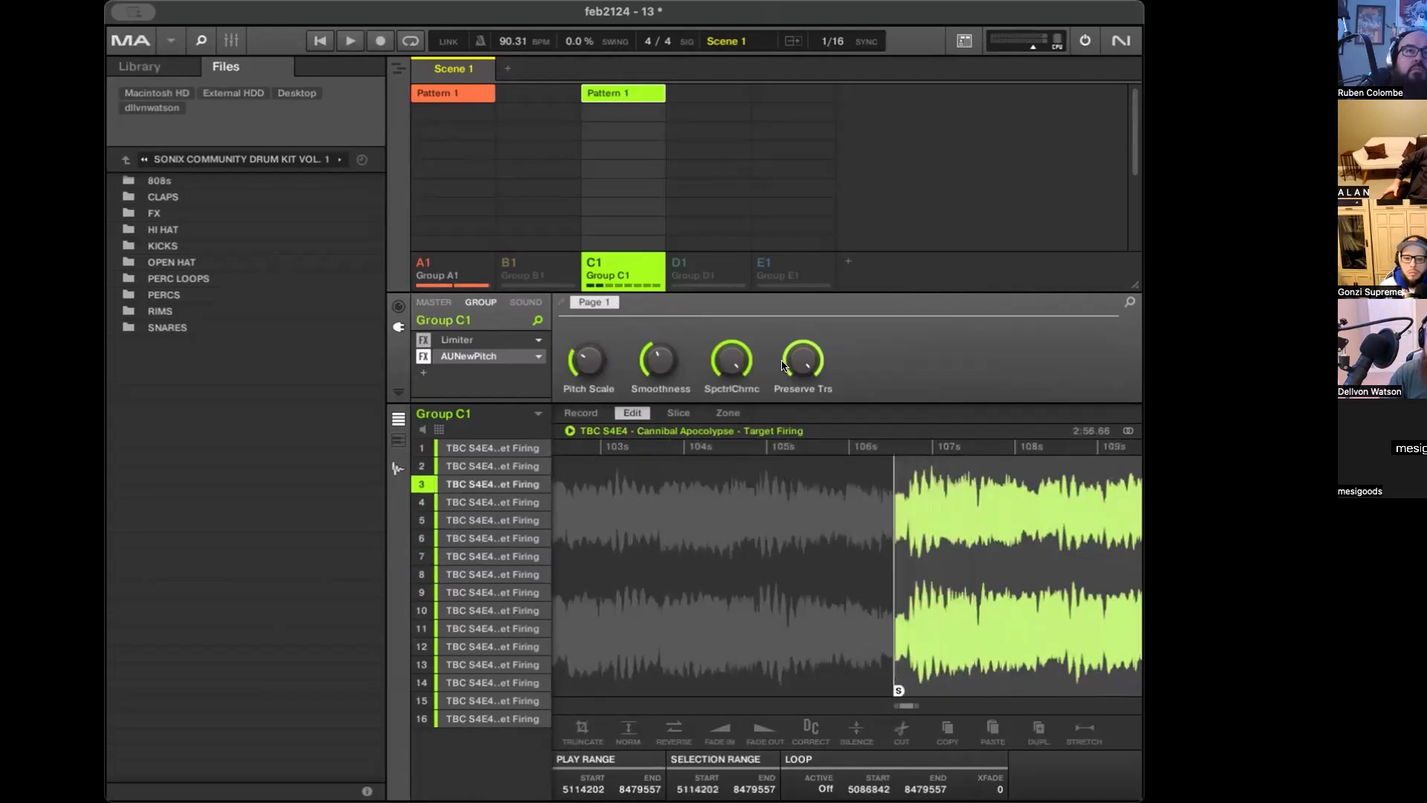
key("space")
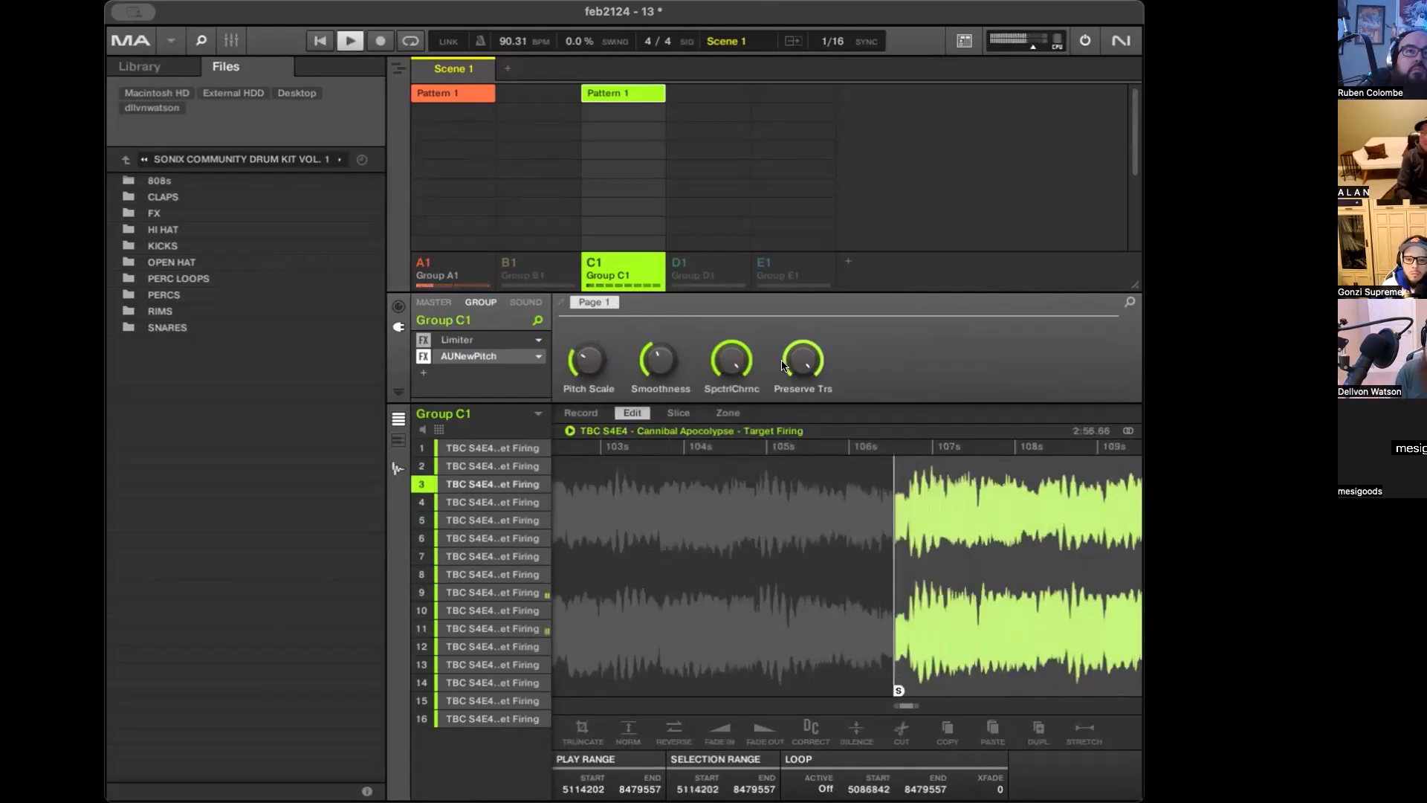
key("space")
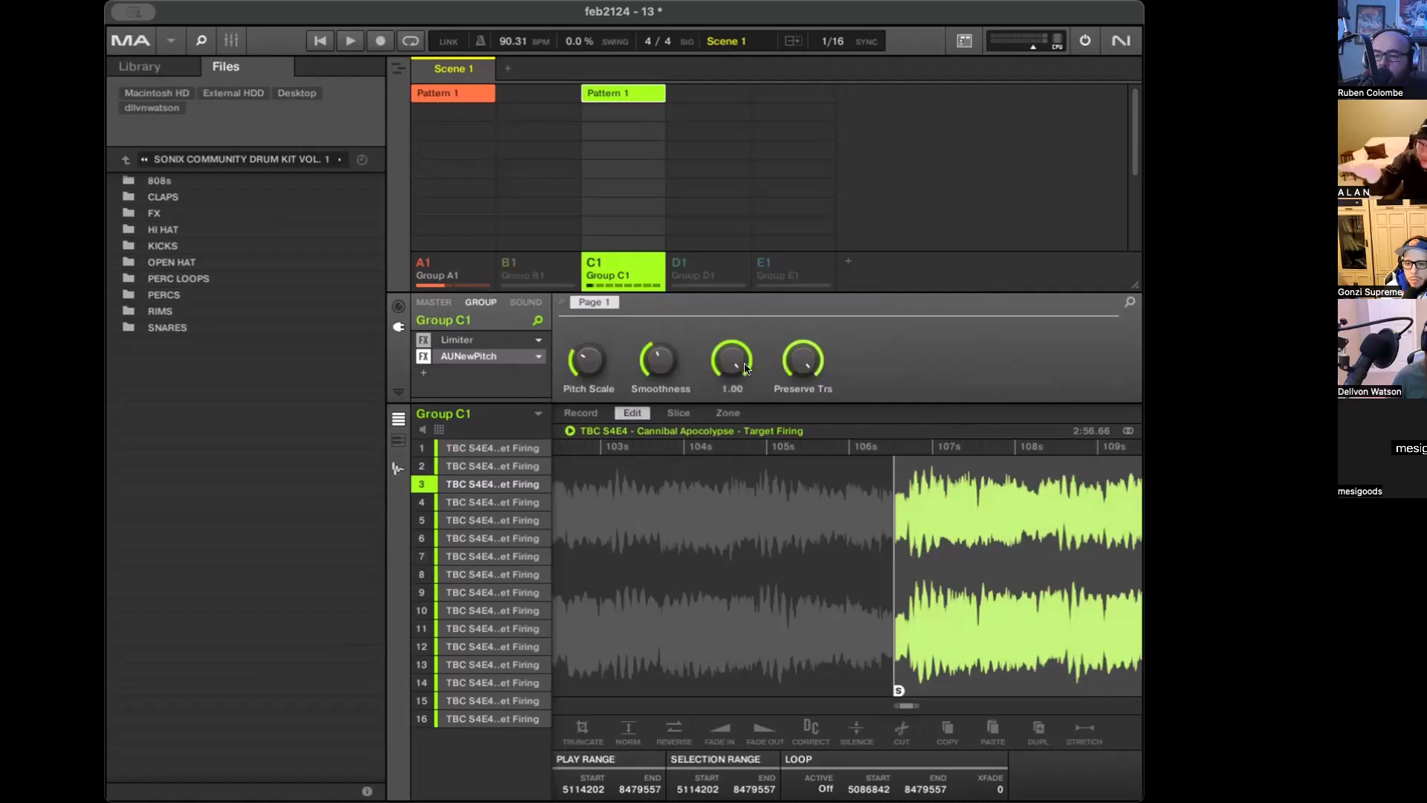
Create a new project, discarding the changes to the current one
left_click(170, 43)
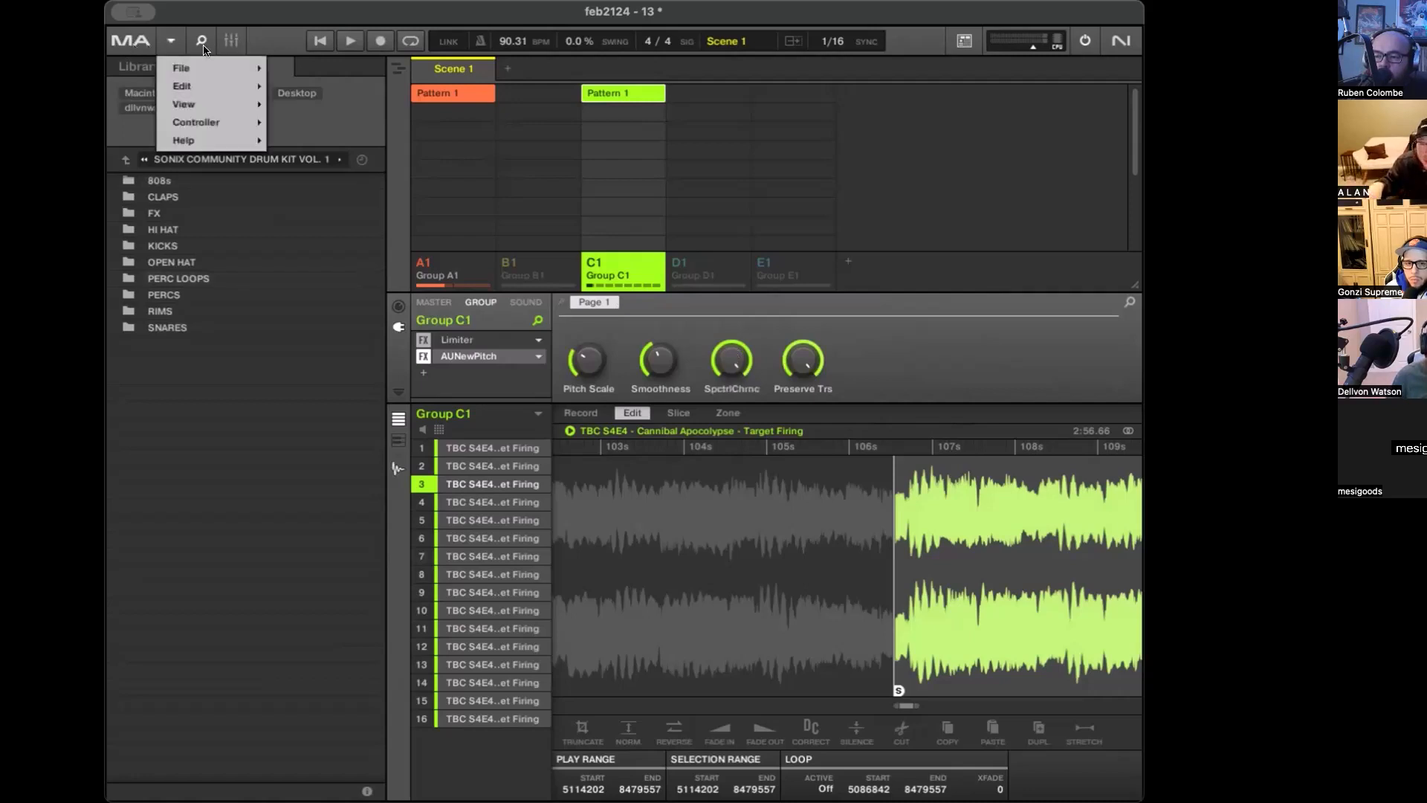
mouse_move(246, 67)
left_click(292, 67)
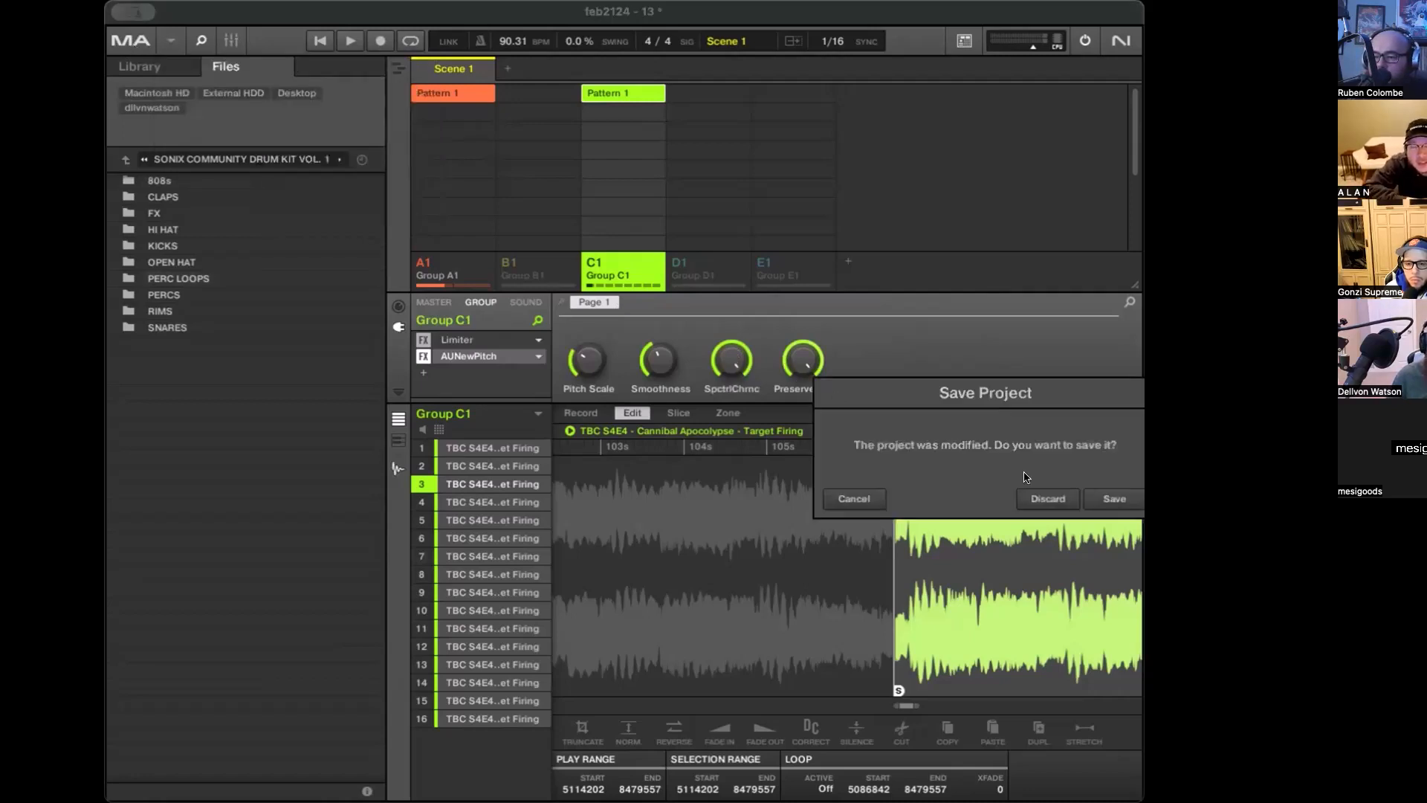
left_click(1037, 498)
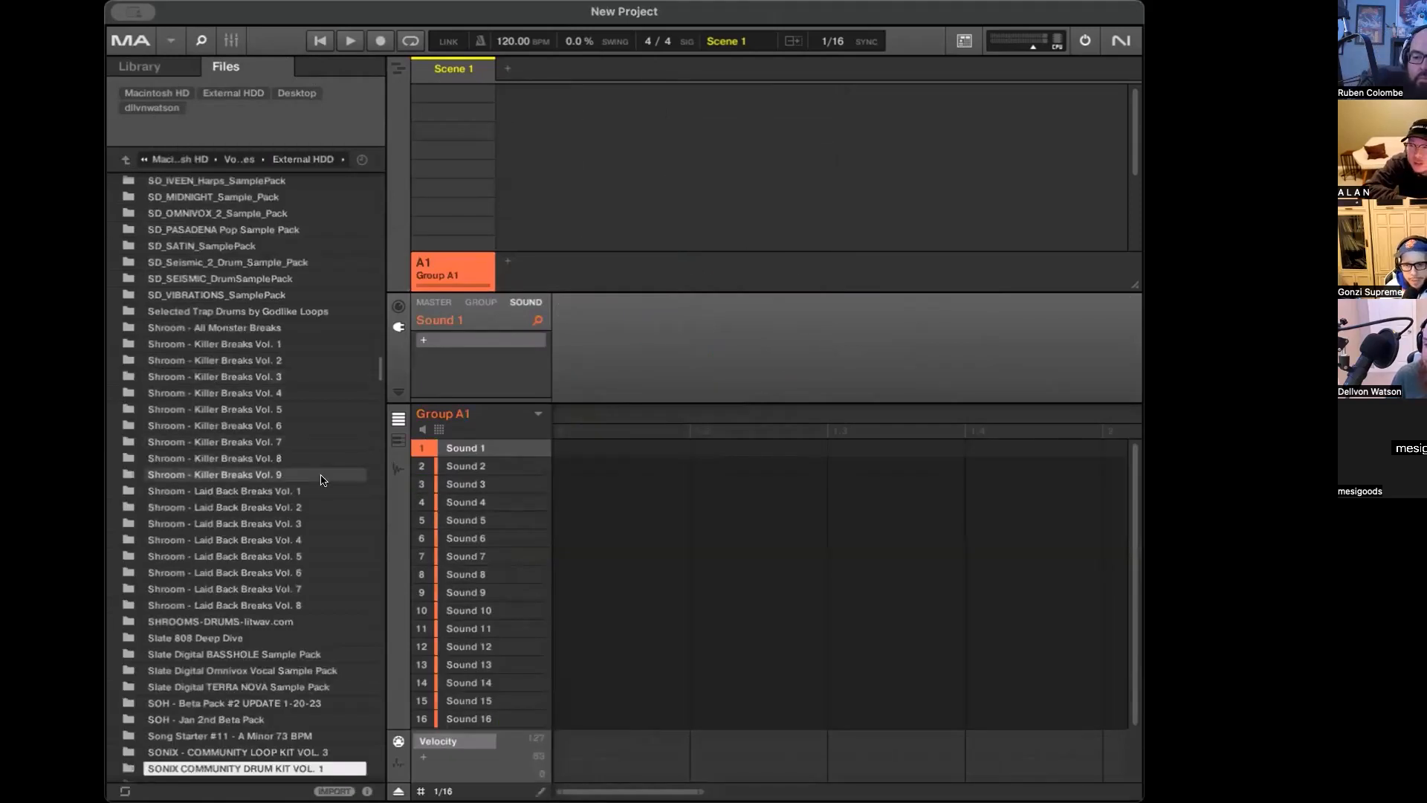
Load the TBC S4E4 Cannibal Apocolypse - Target Firing sample from the External HDD folder into sound 1 of Group A1
scroll(256, 476, "down", 15)
scroll(259, 482, "down", 10)
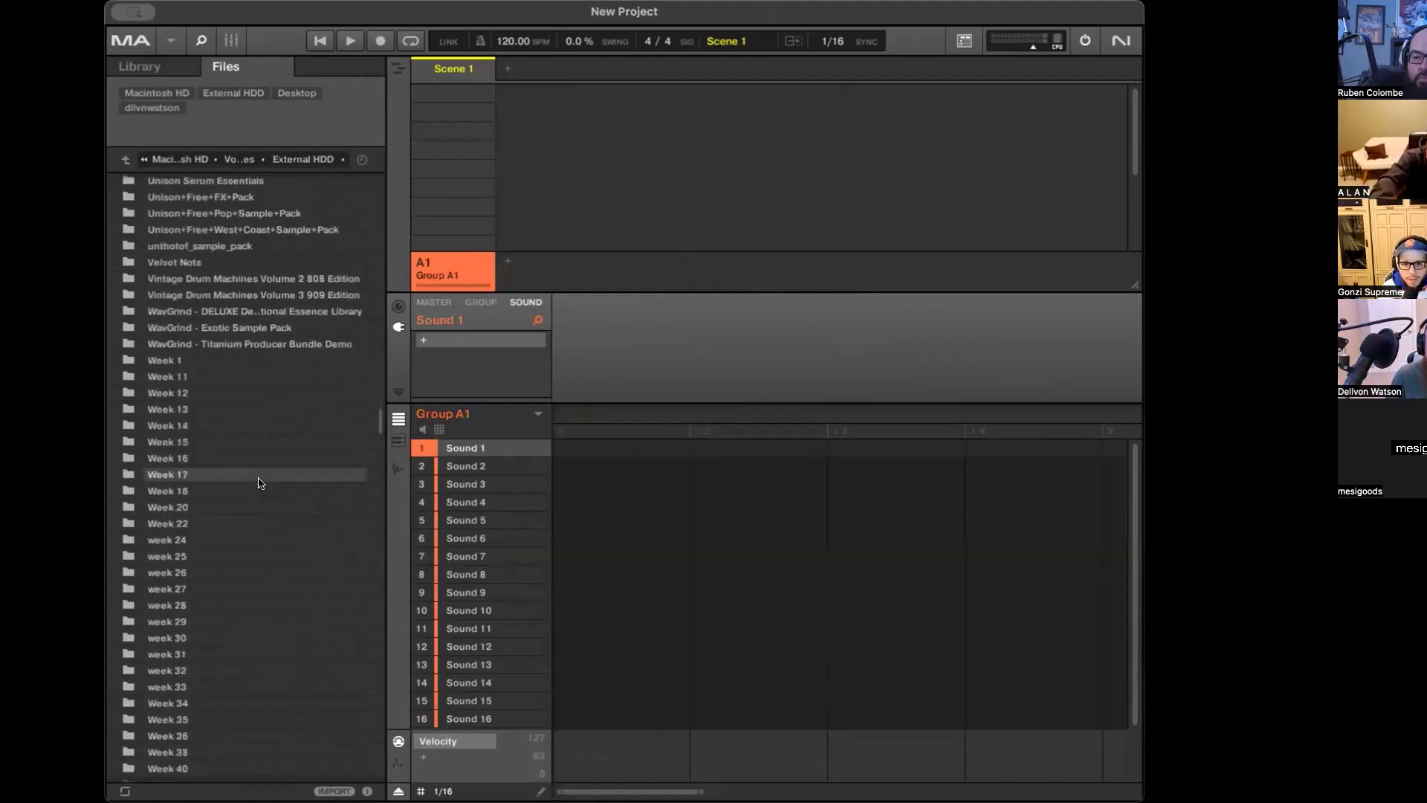
scroll(258, 482, "down", 5)
scroll(258, 483, "down", 20)
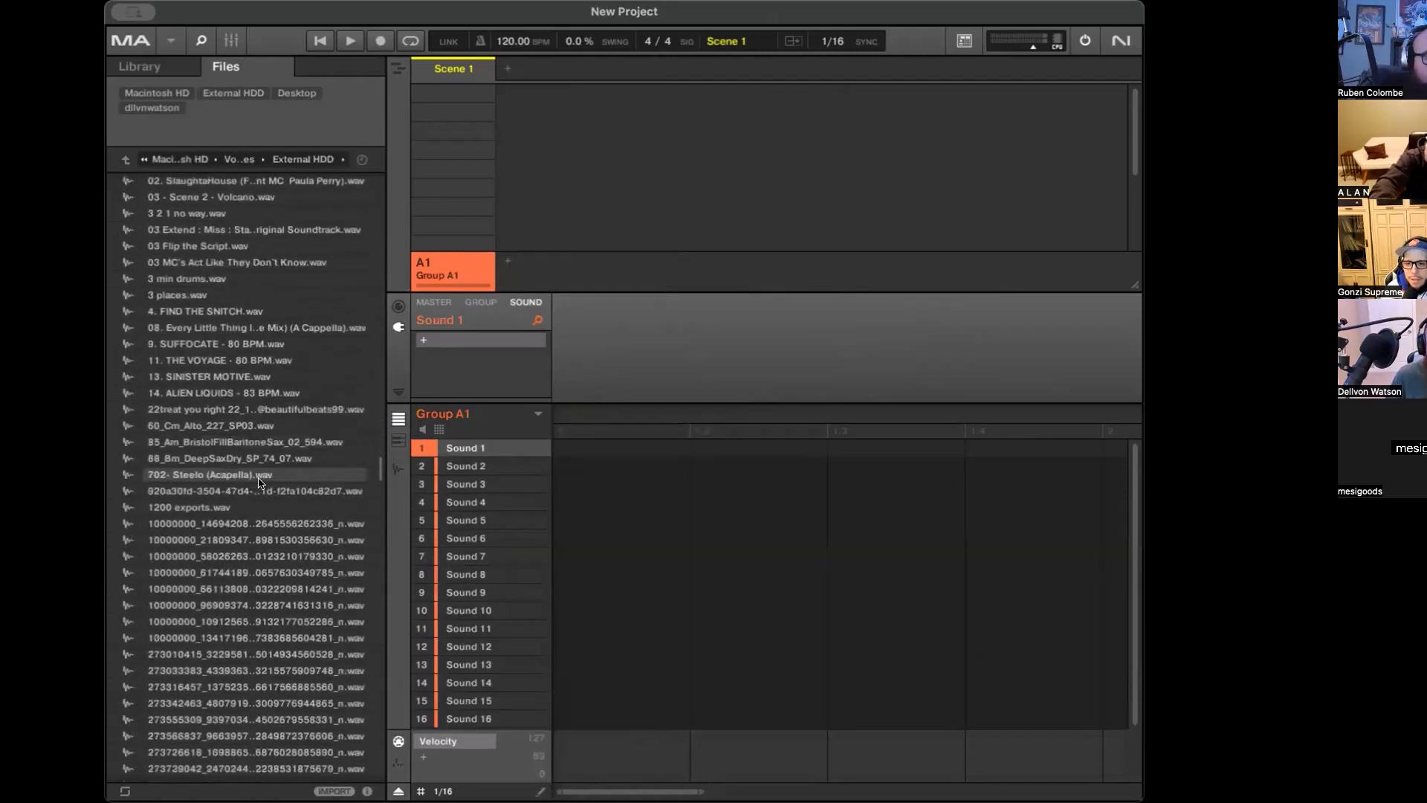
scroll(258, 482, "down", 20)
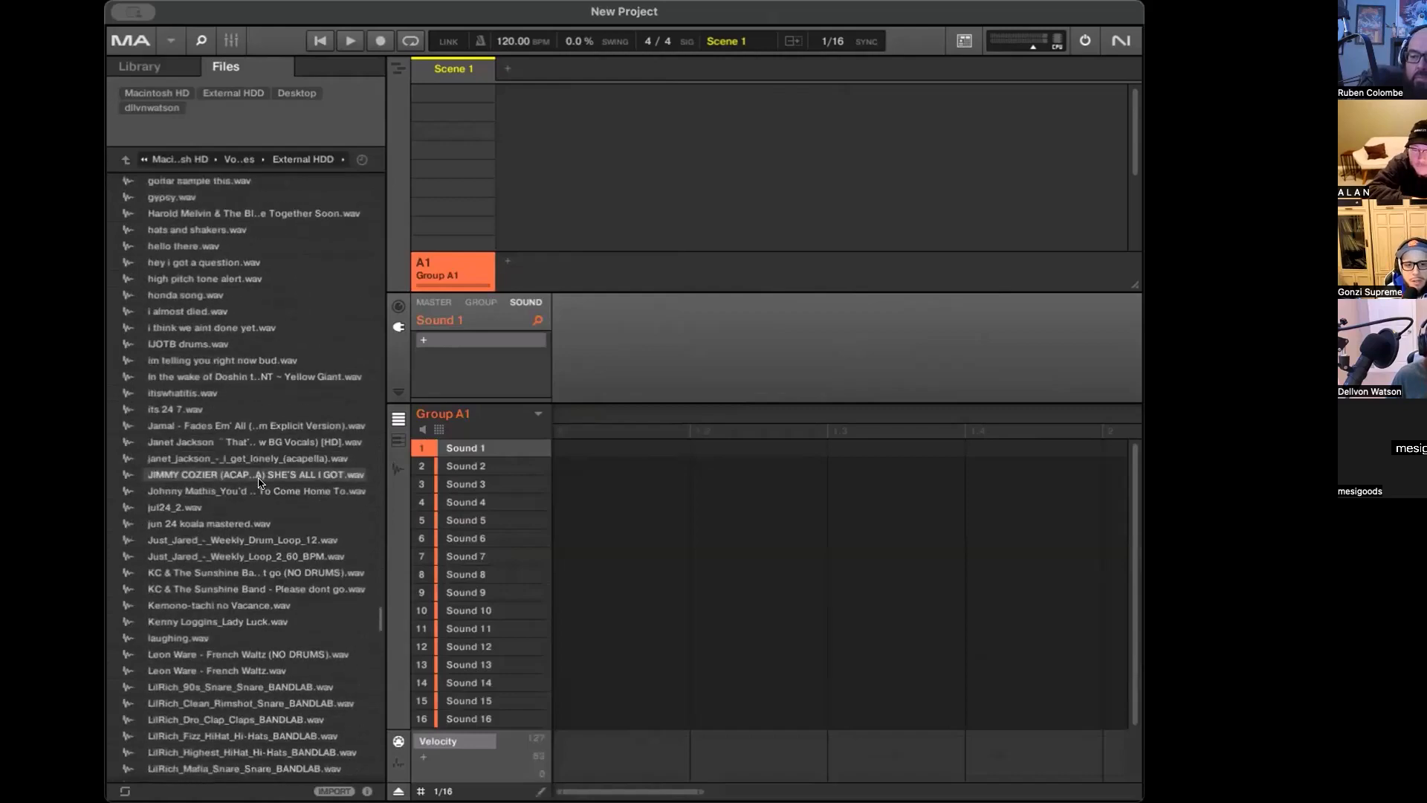
scroll(259, 483, "down", 20)
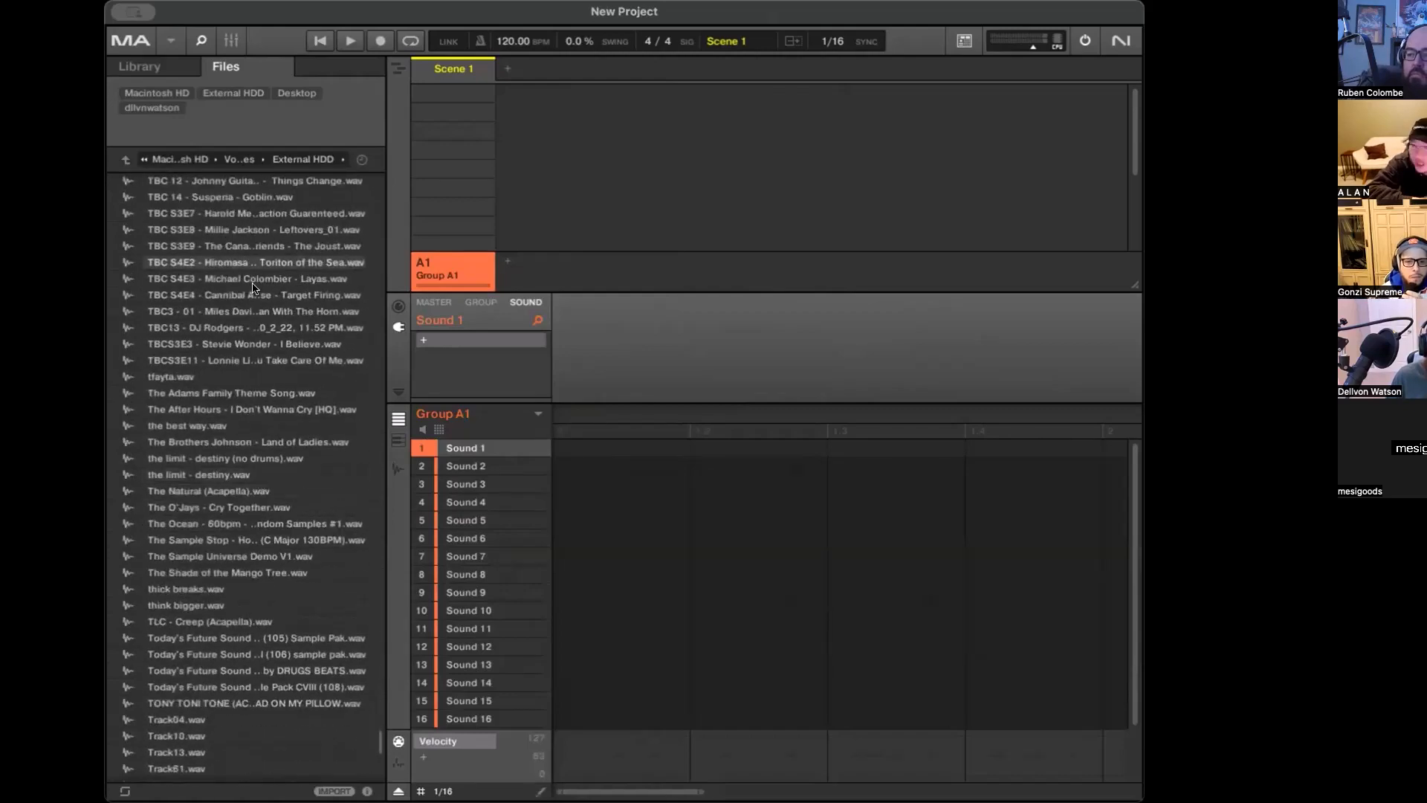
left_click(197, 298)
left_click_drag(199, 299, 457, 452)
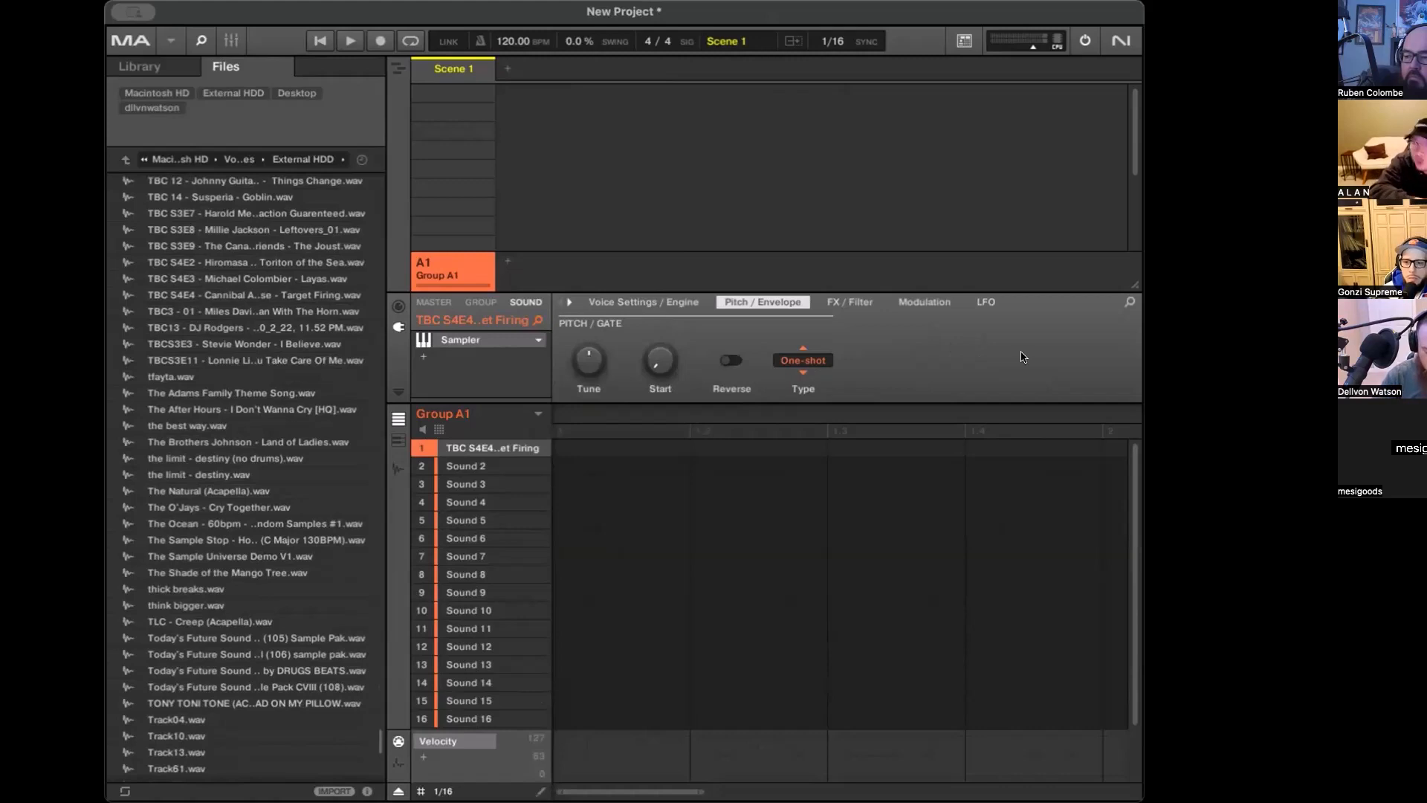
Preview the TBC S4E4 Cannibal Apocolypse - Target Firing and TBC S4E3 Michael Colombier - Layas files alternately in the file browser
key("Left")
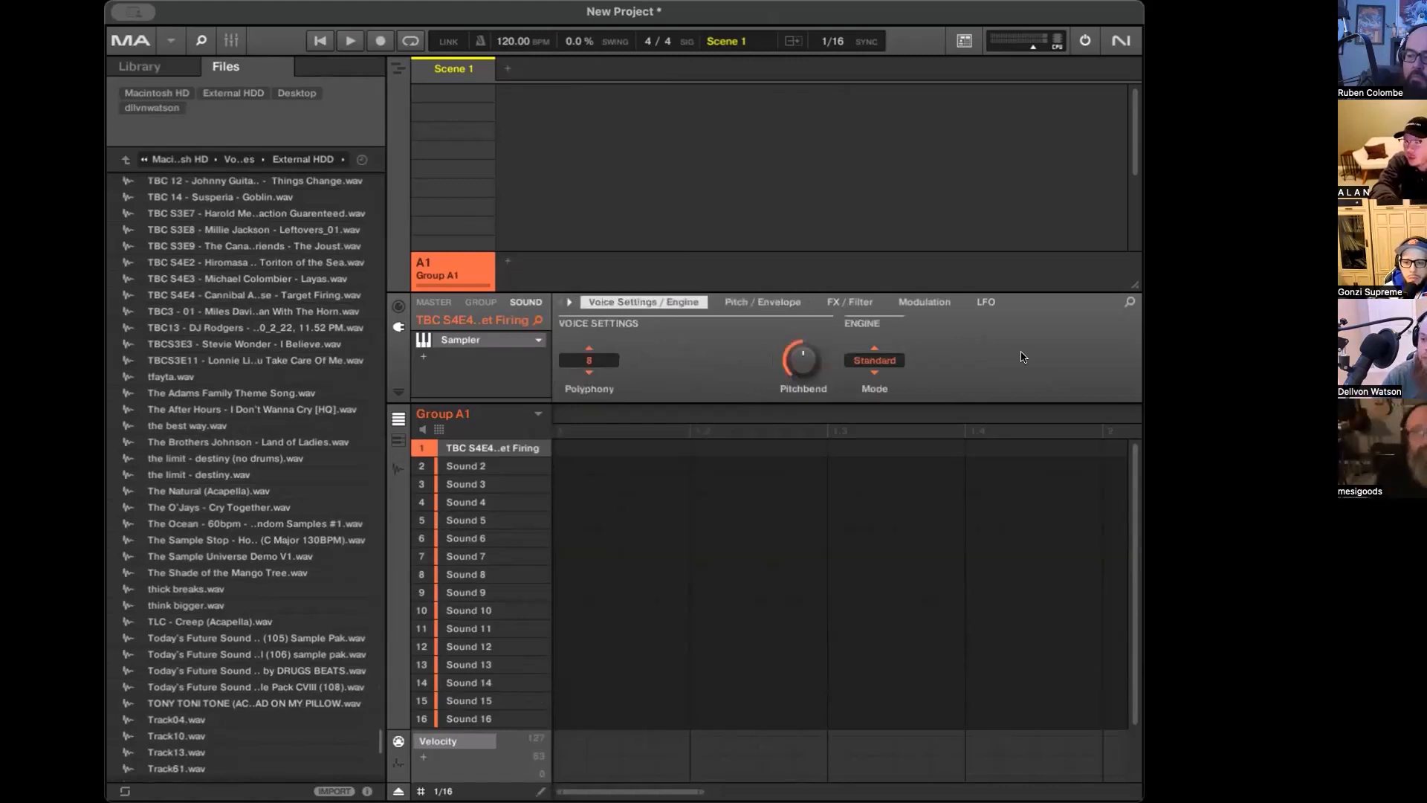
left_click(232, 296)
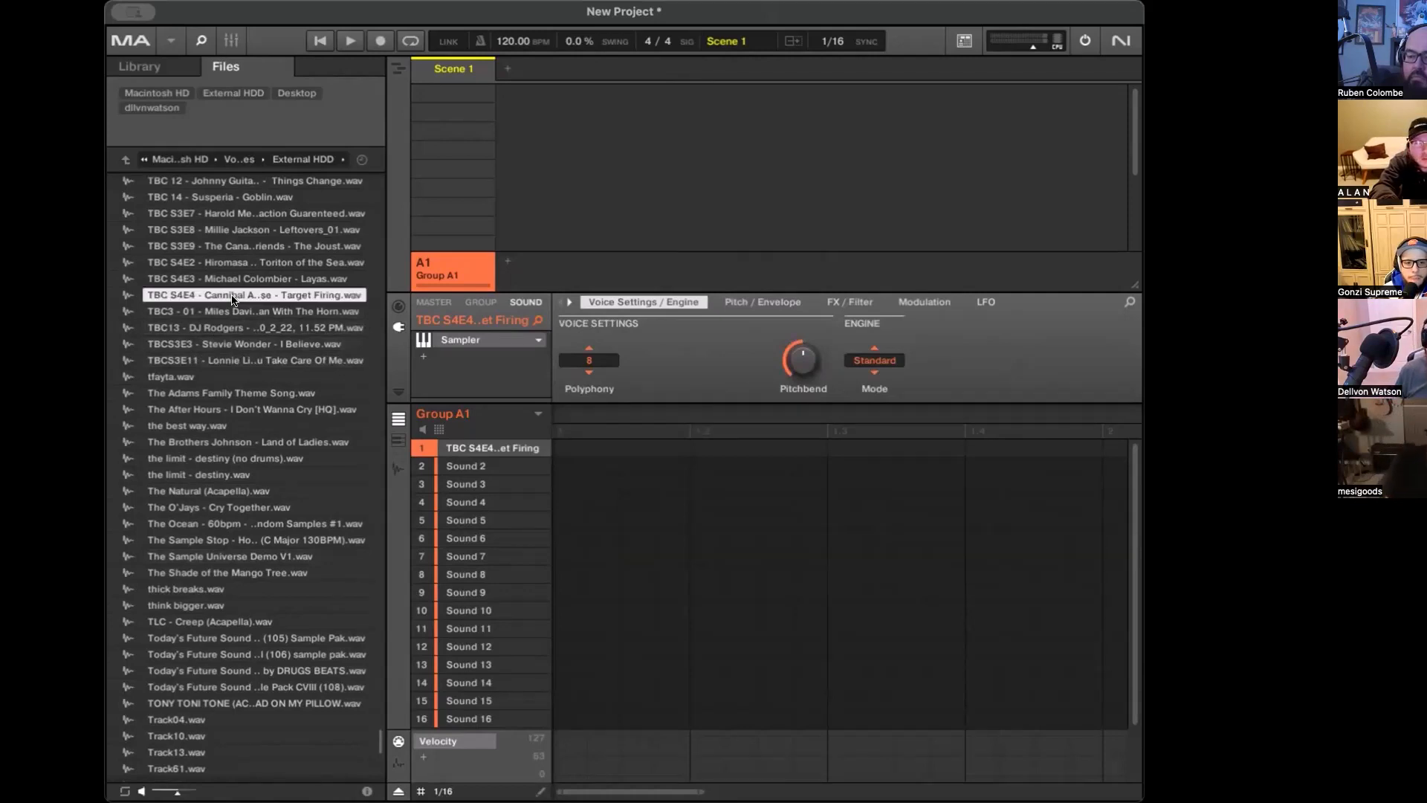
key("Up")
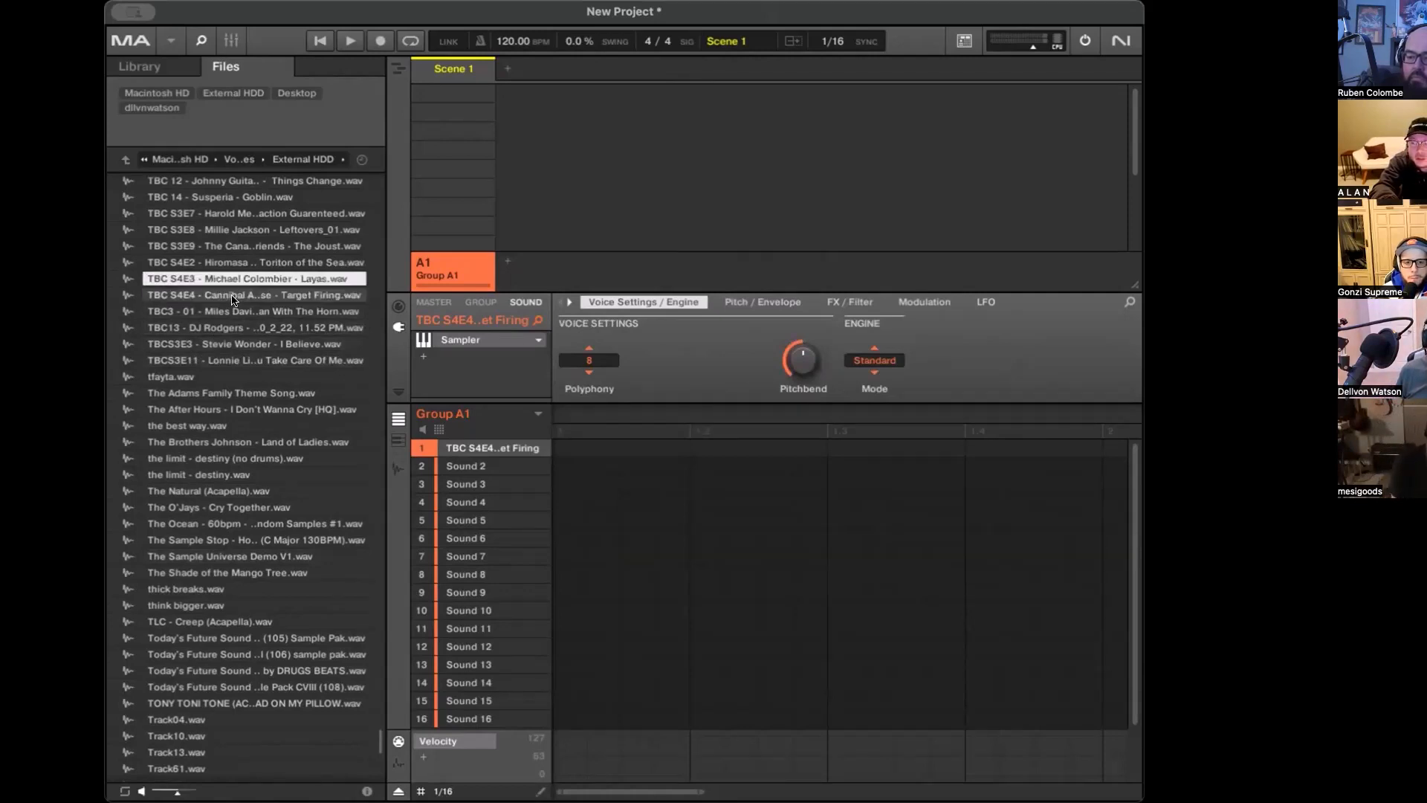
key("Down")
key("Up")
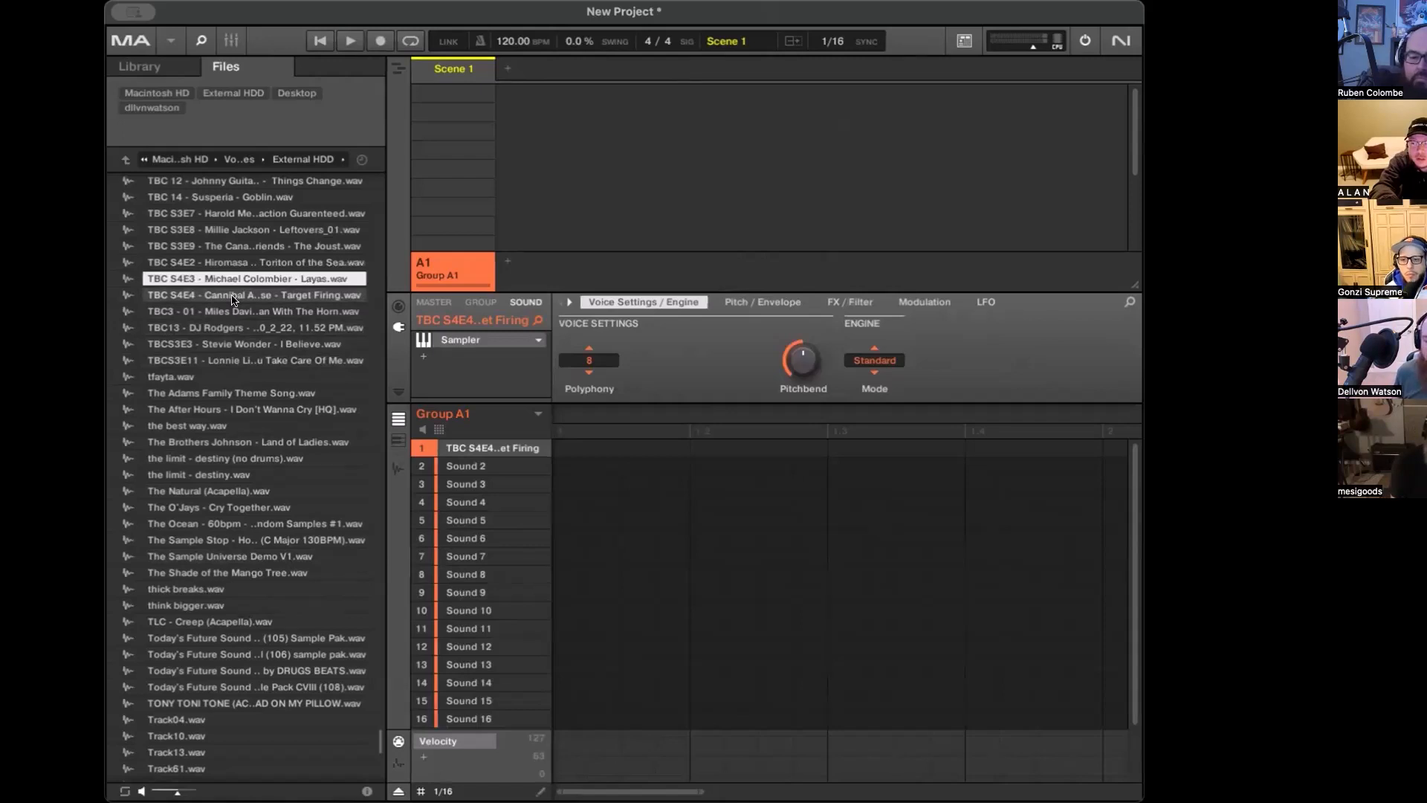
key("Down")
key("Up")
key("Down")
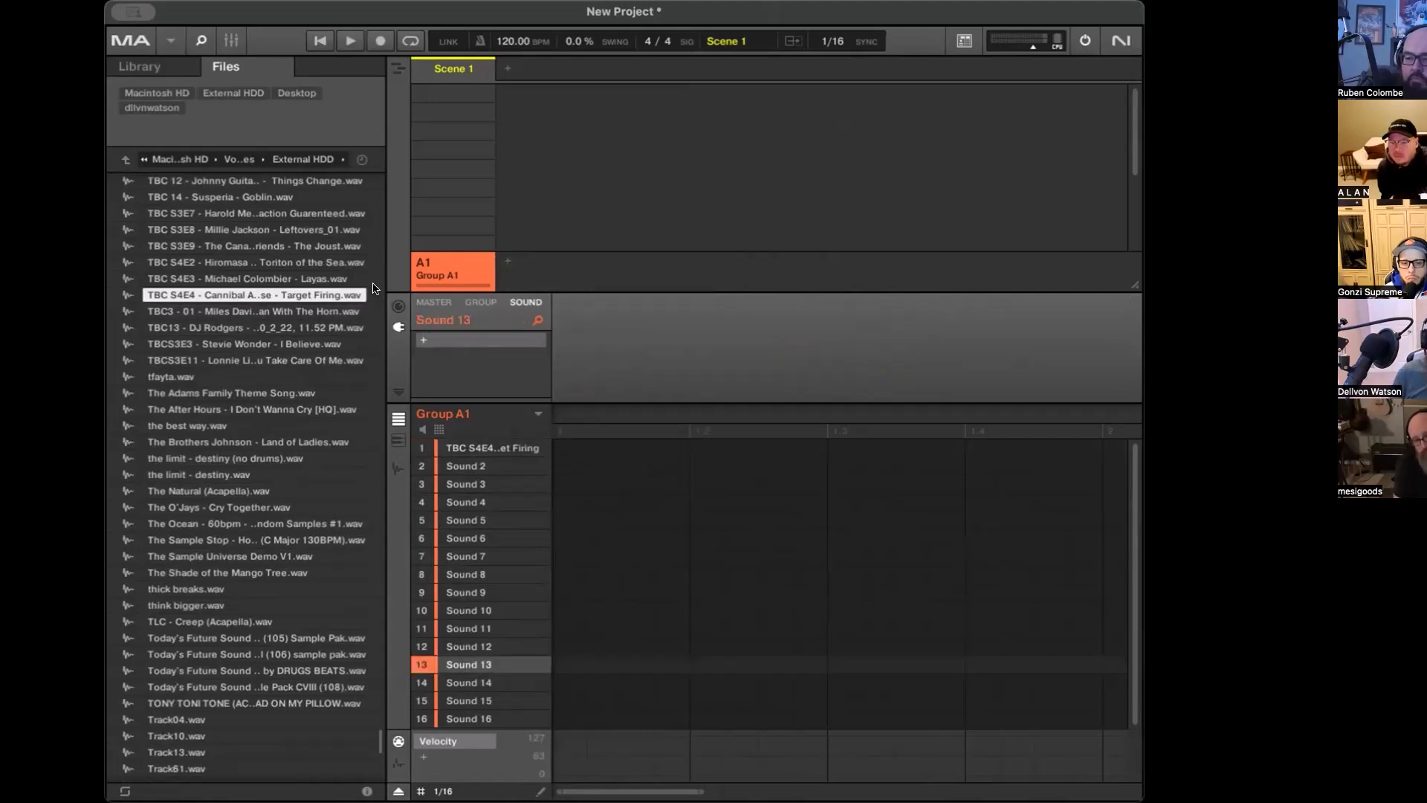
Try loading the TBC S4E3 Michael Colombier - Layas sample into sound 13 of Group A1
double_click(221, 278)
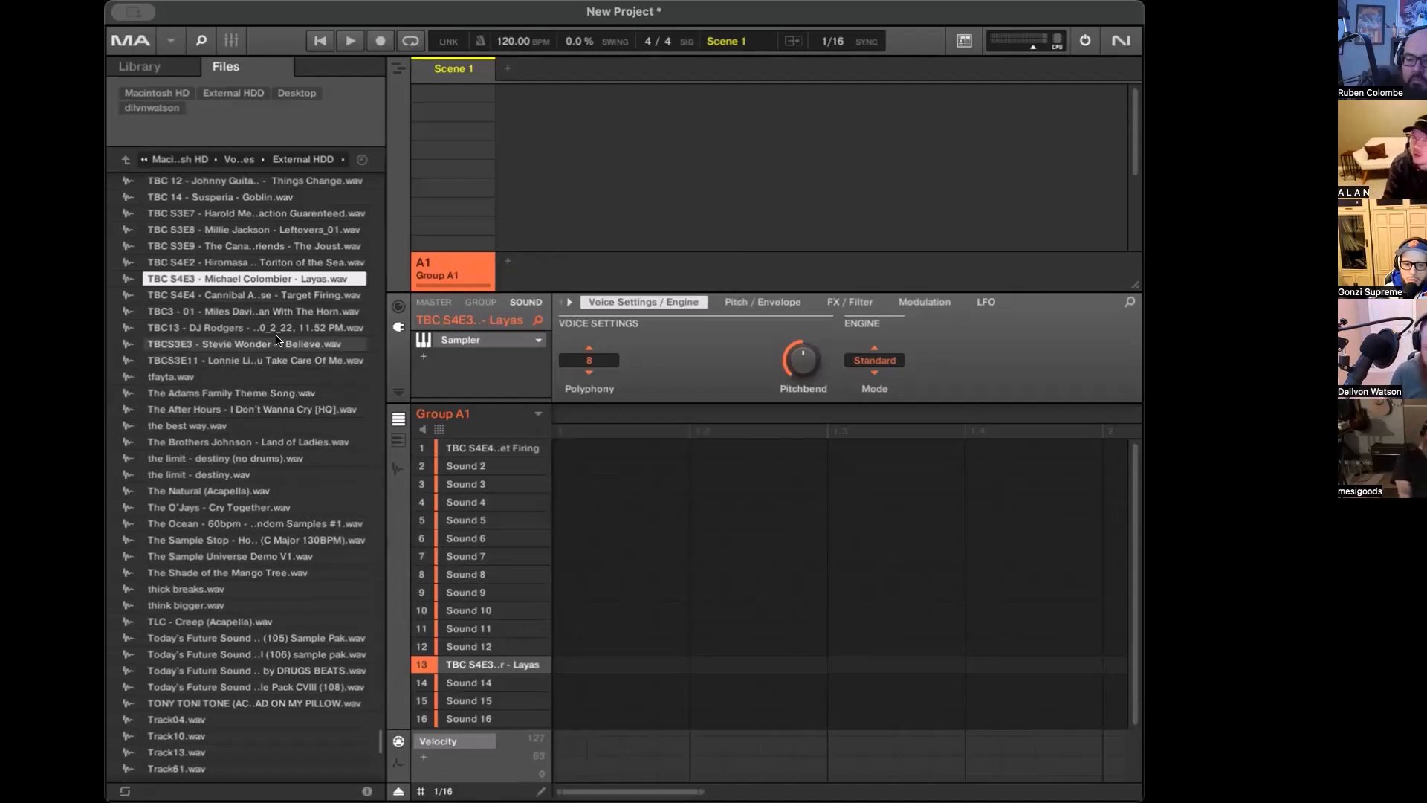
key("super+z")
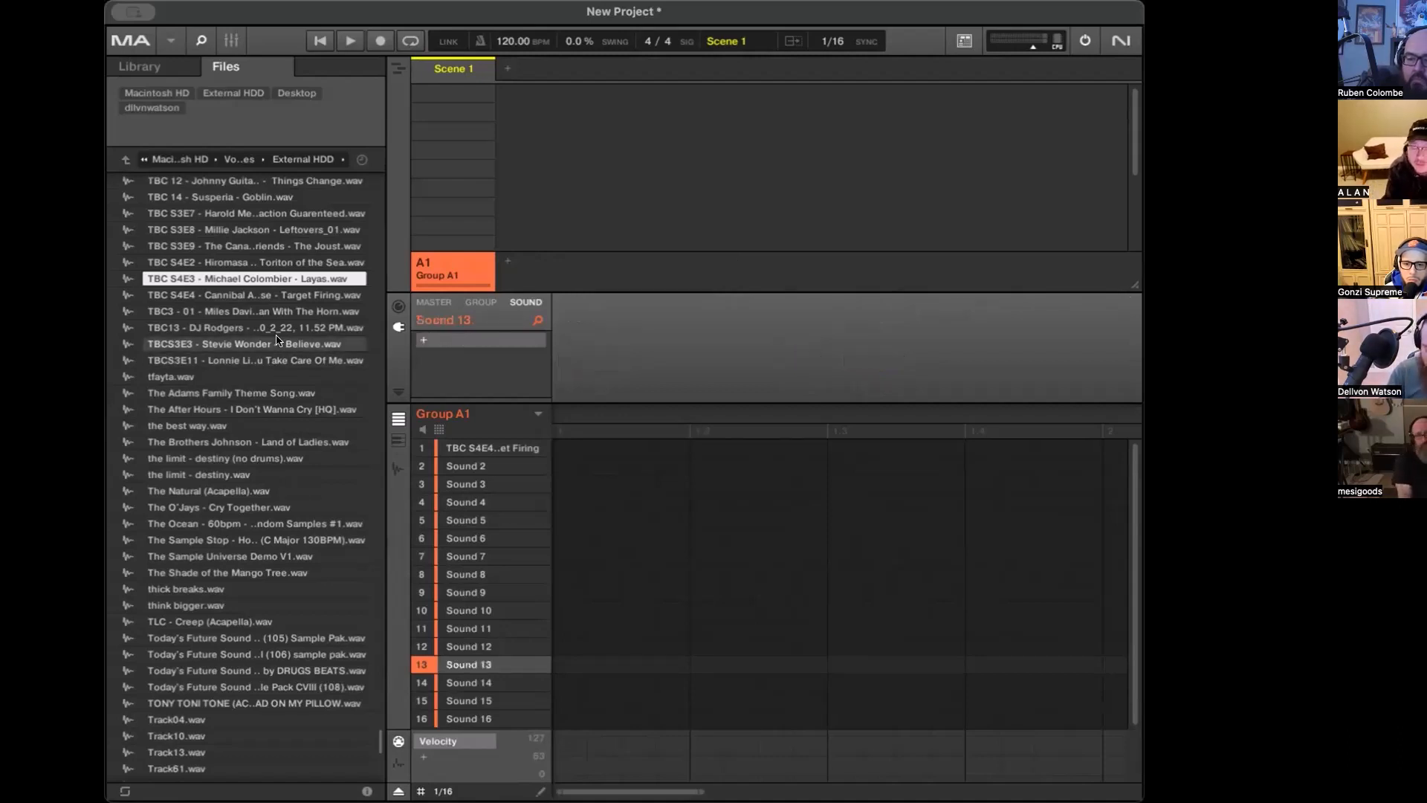
key("z")
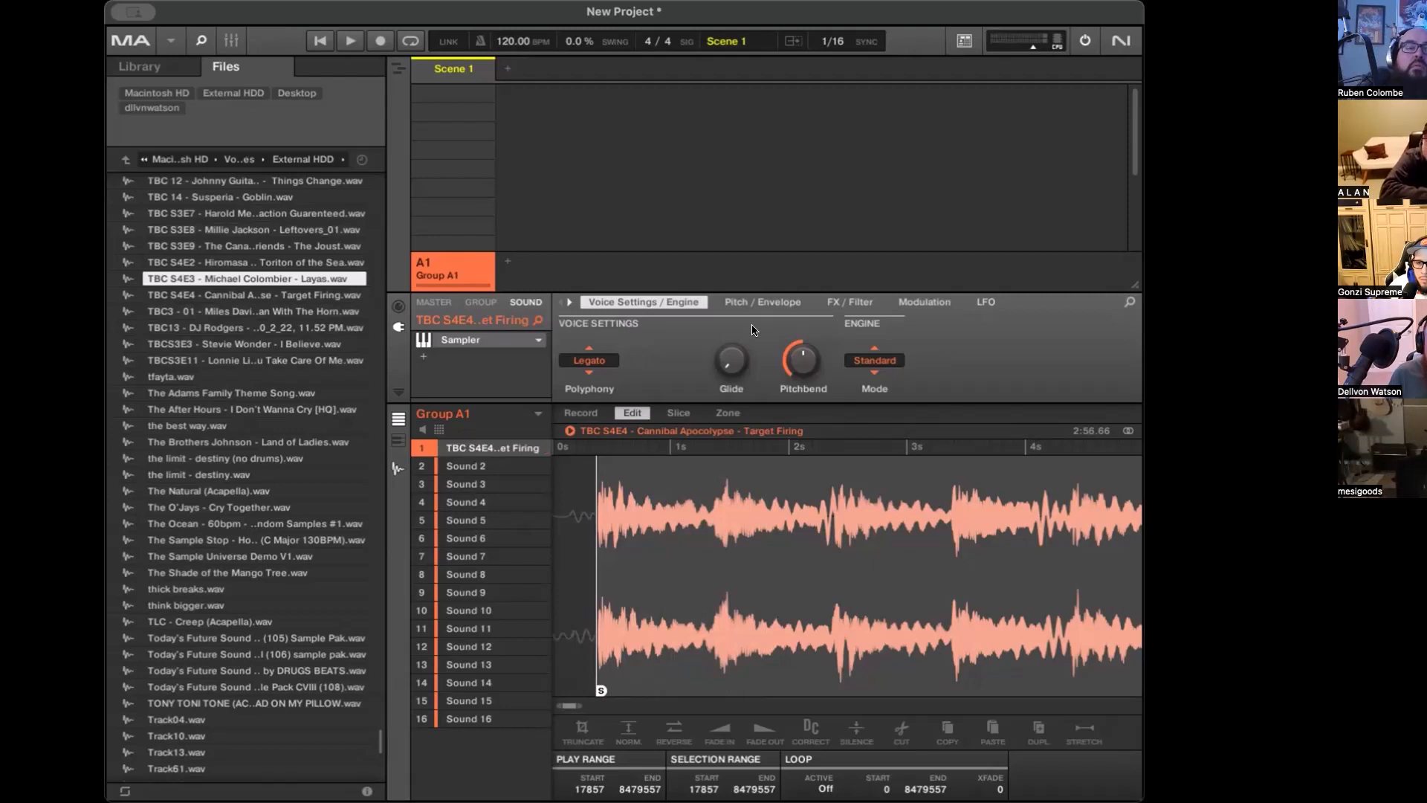
Examine sound 1's key, choke and link settings and the Audio Units effects available for Group A1's first group-level slot
left_click(439, 430)
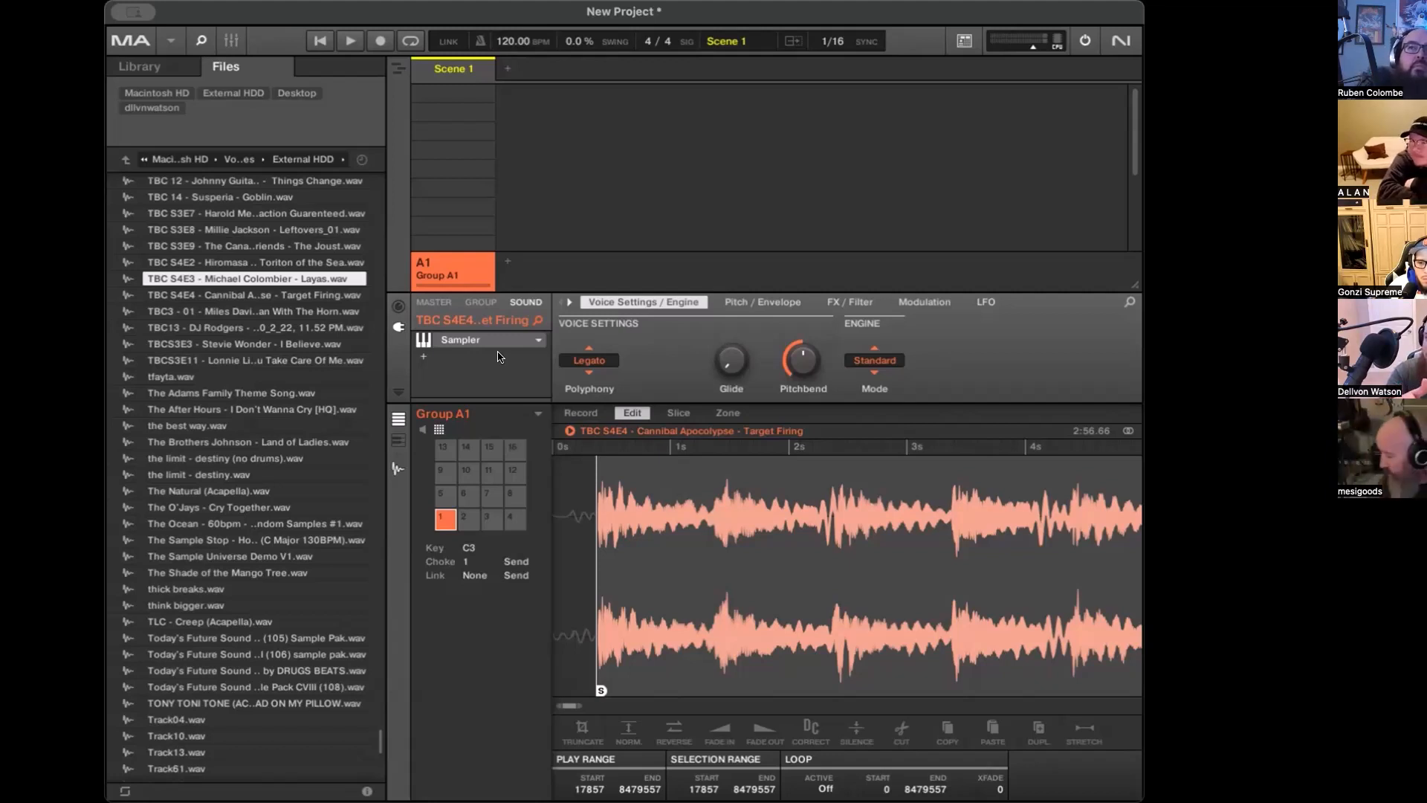
left_click(483, 303)
left_click(424, 340)
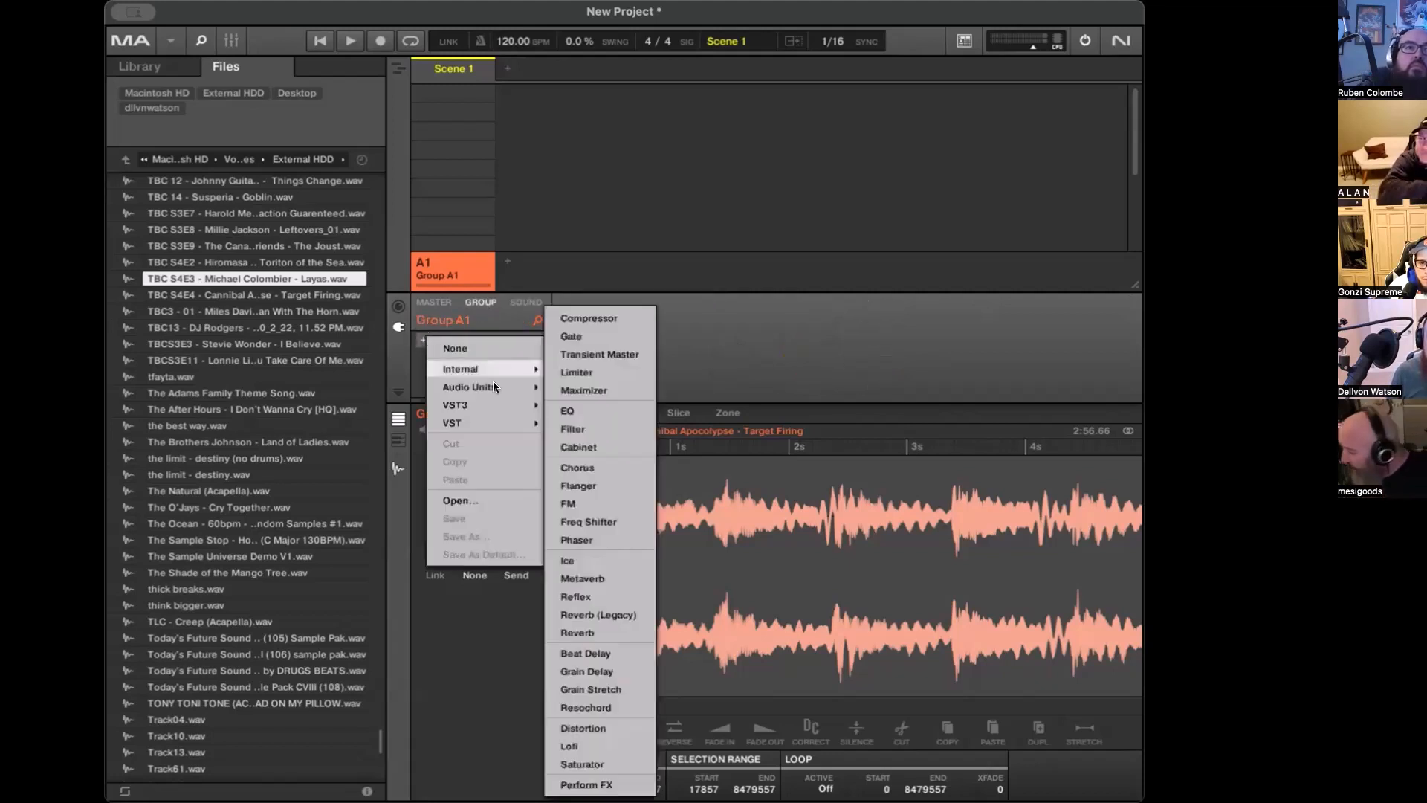
mouse_move(498, 387)
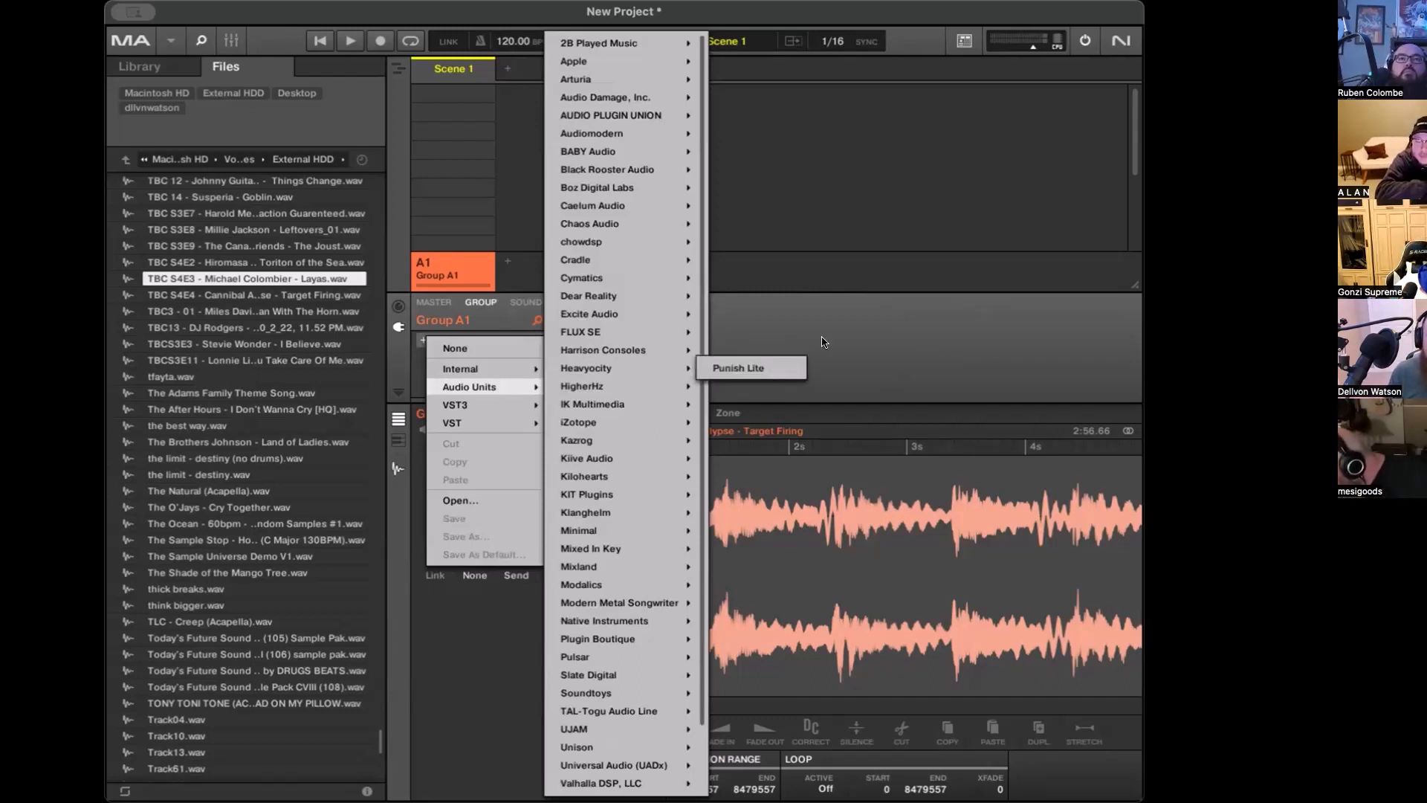
left_click(854, 341)
left_click(531, 305)
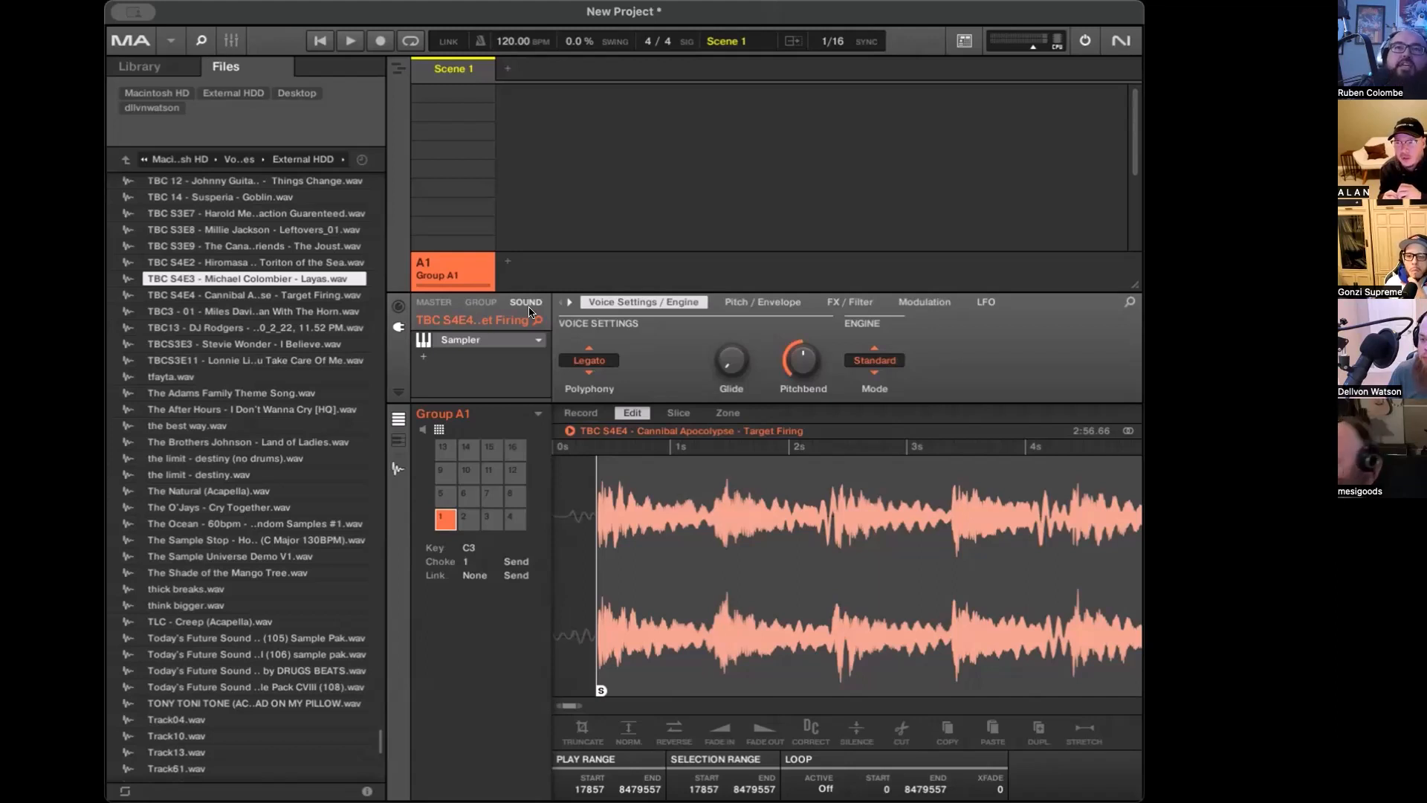
left_click(435, 431)
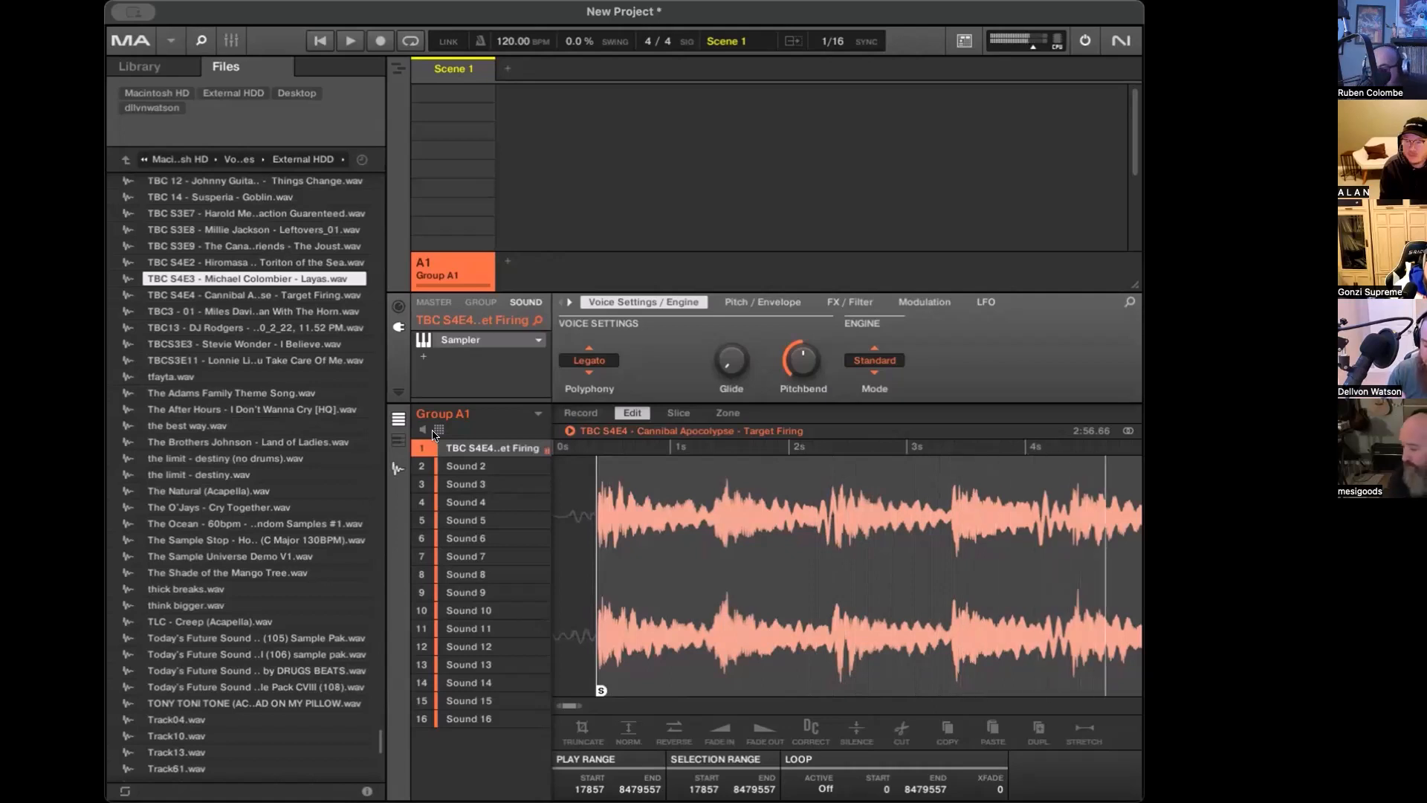
Duplicate sound 1 across all 16 sounds of Group A1 as sample chops and select every sound
key("super+d")
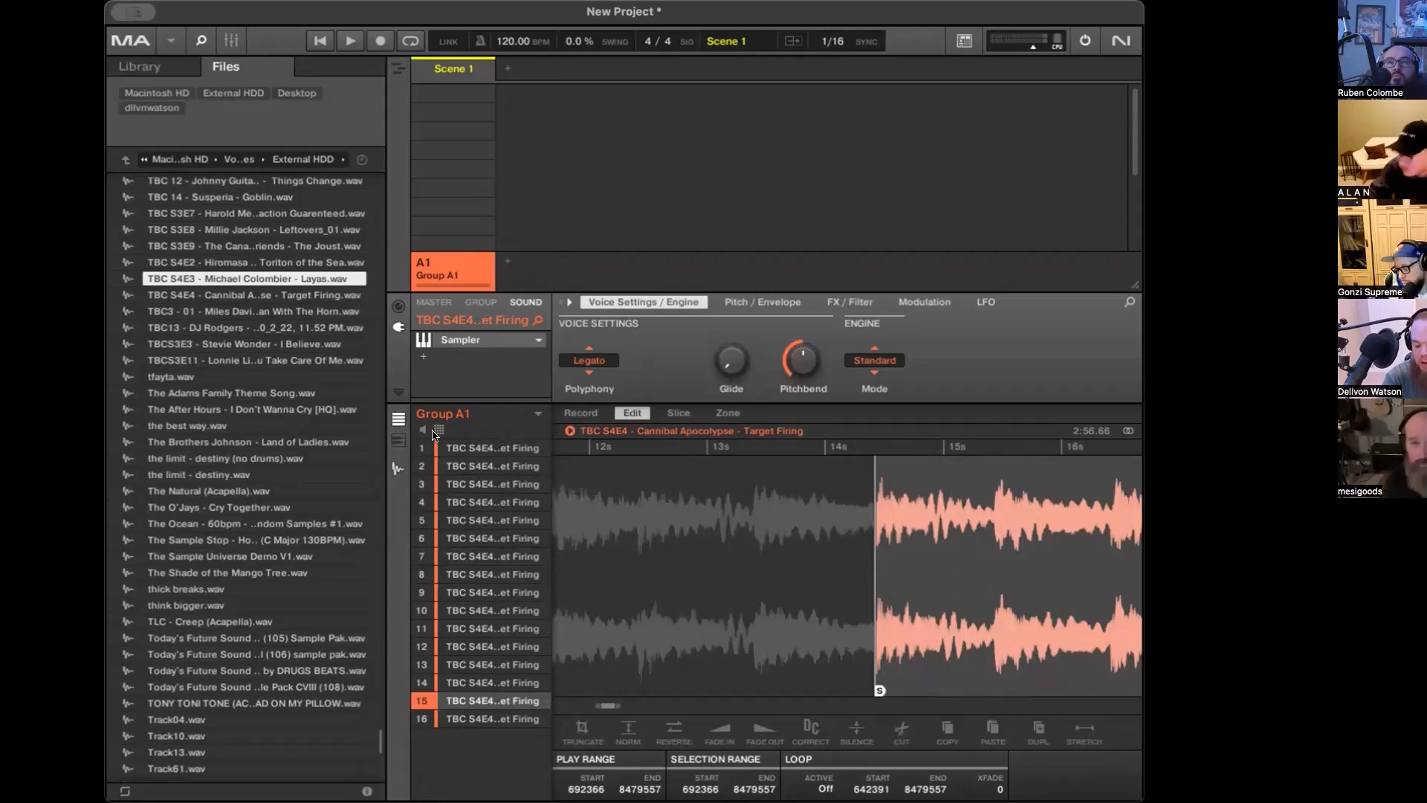
key("super+a")
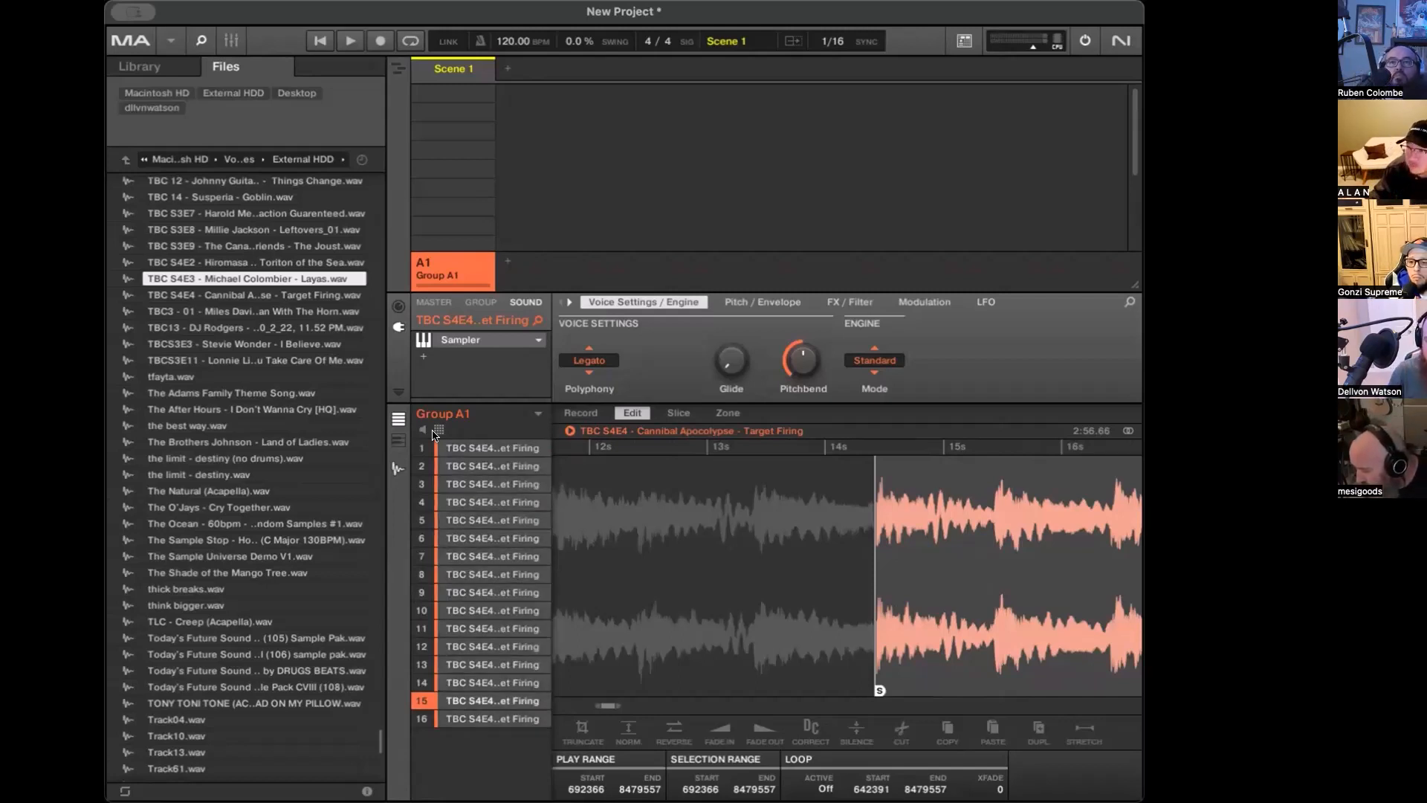
key("Escape")
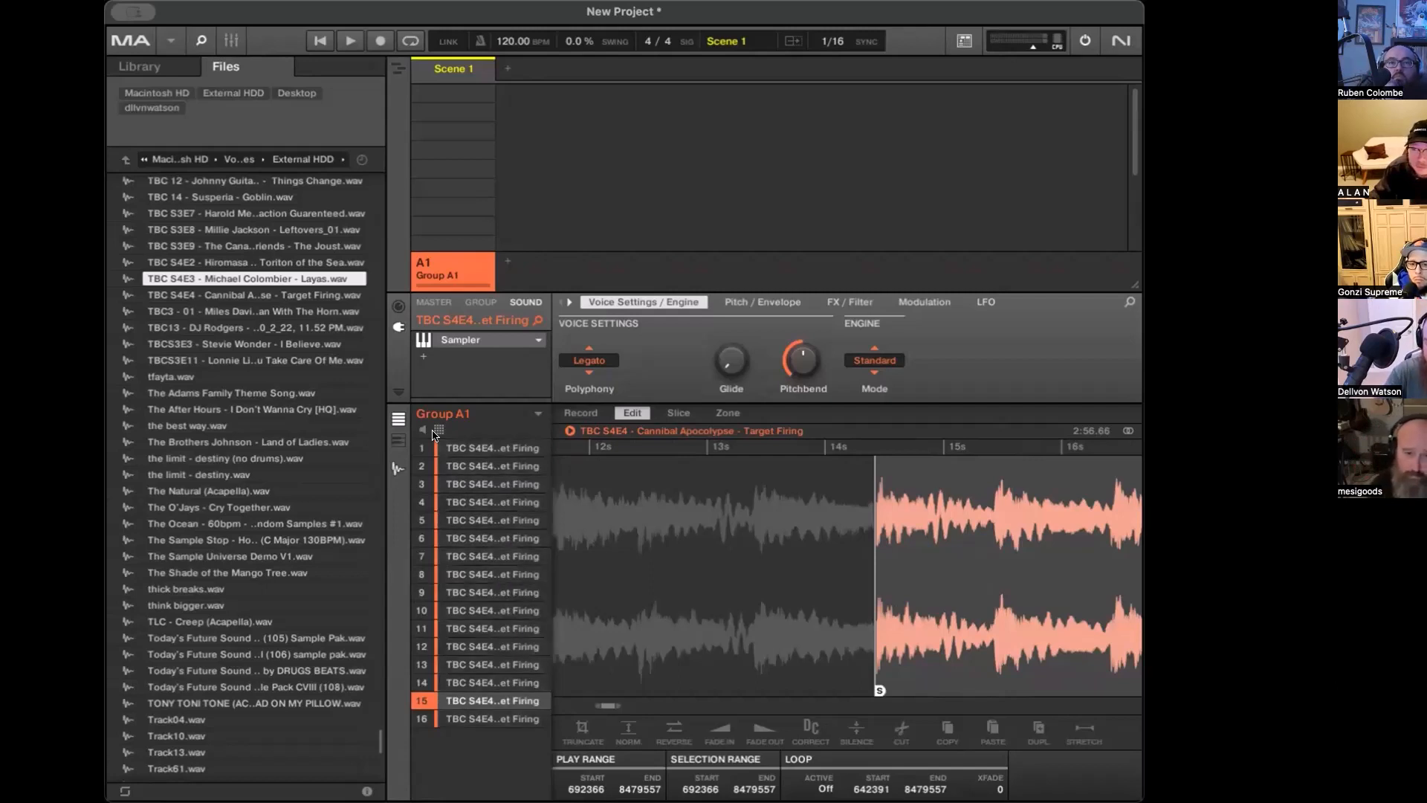
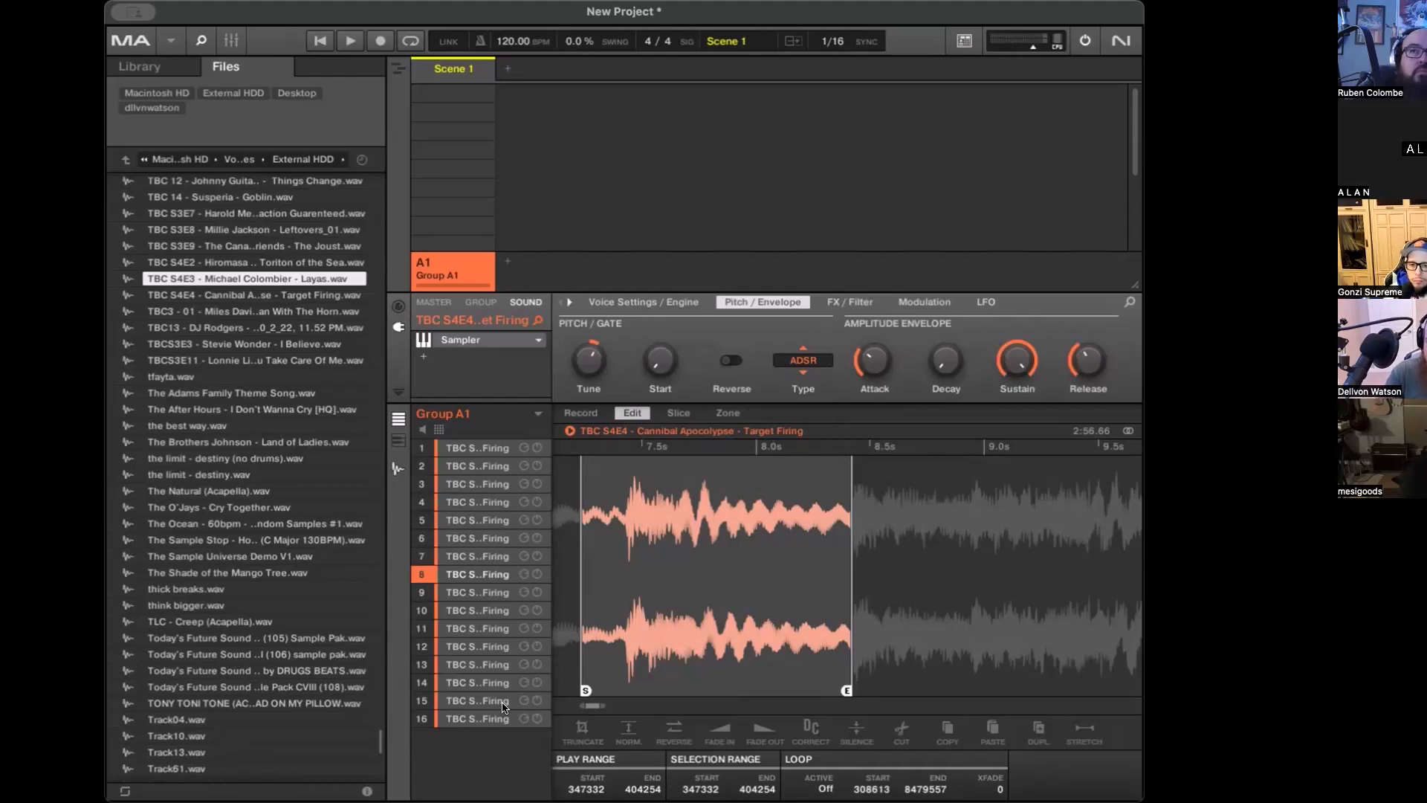
Look through the Sampler parameter pages of Group A1's selected sounds, up to the Velocity / Modwheel page
key("F2")
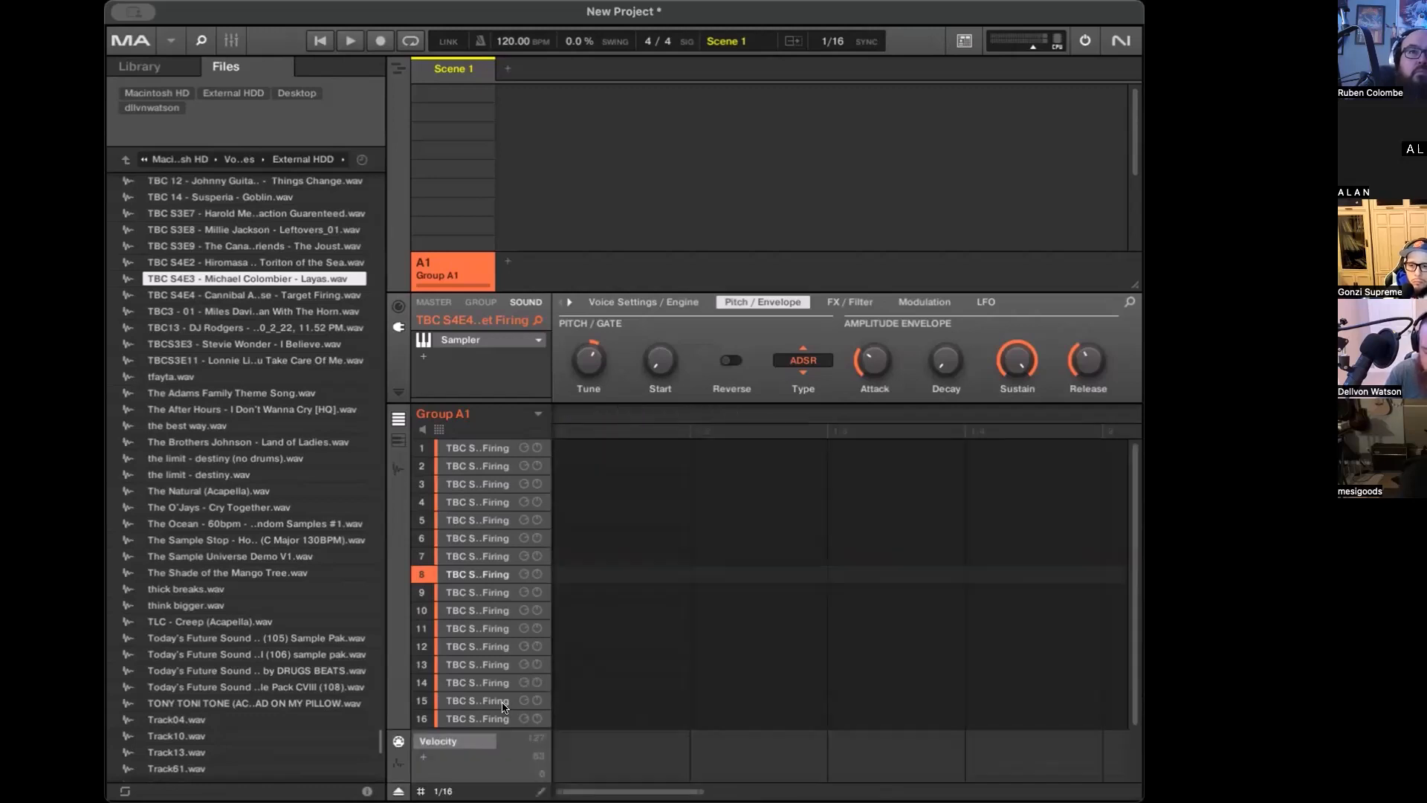
key("F2")
key("F2")
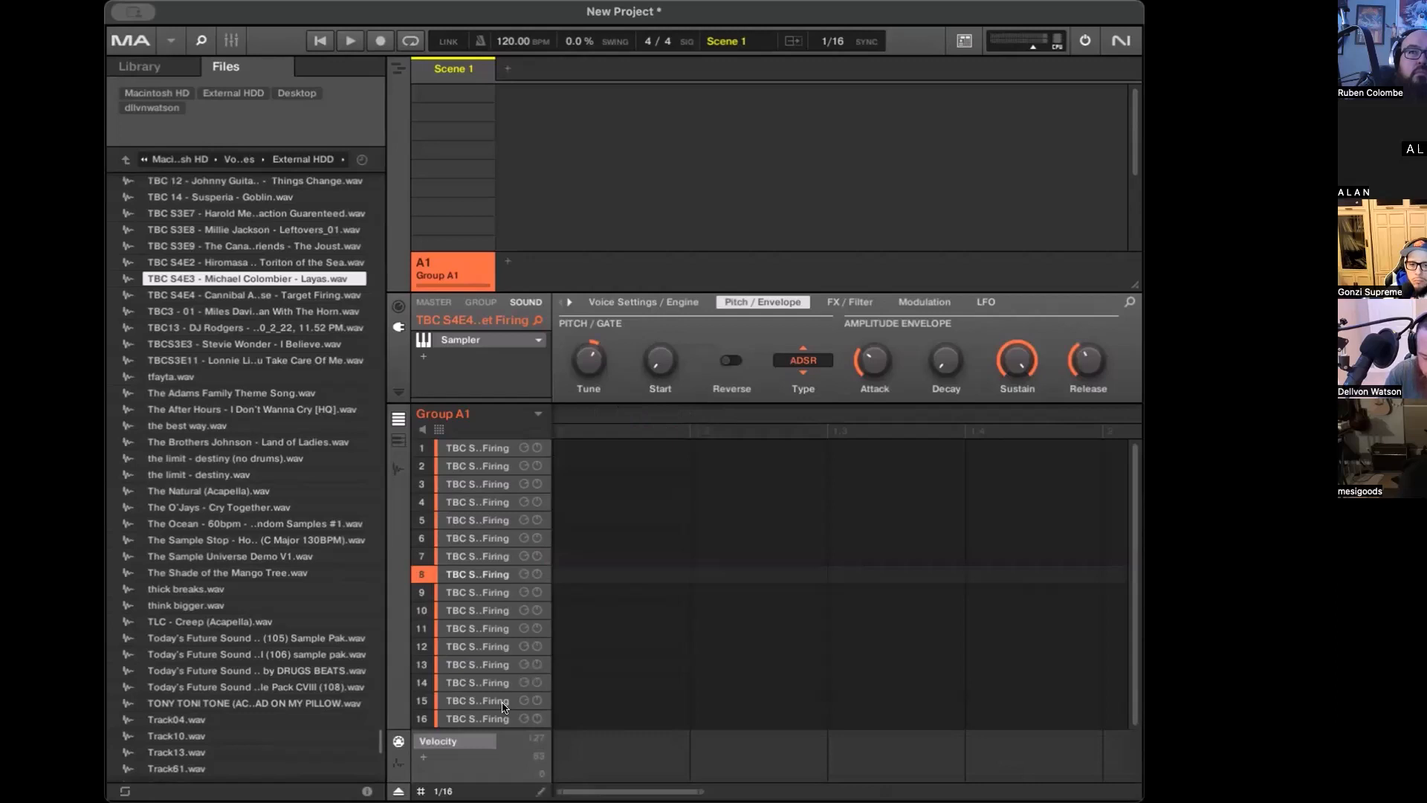
key("Right")
key("Left")
key("Left")
key("Right")
key("Right")
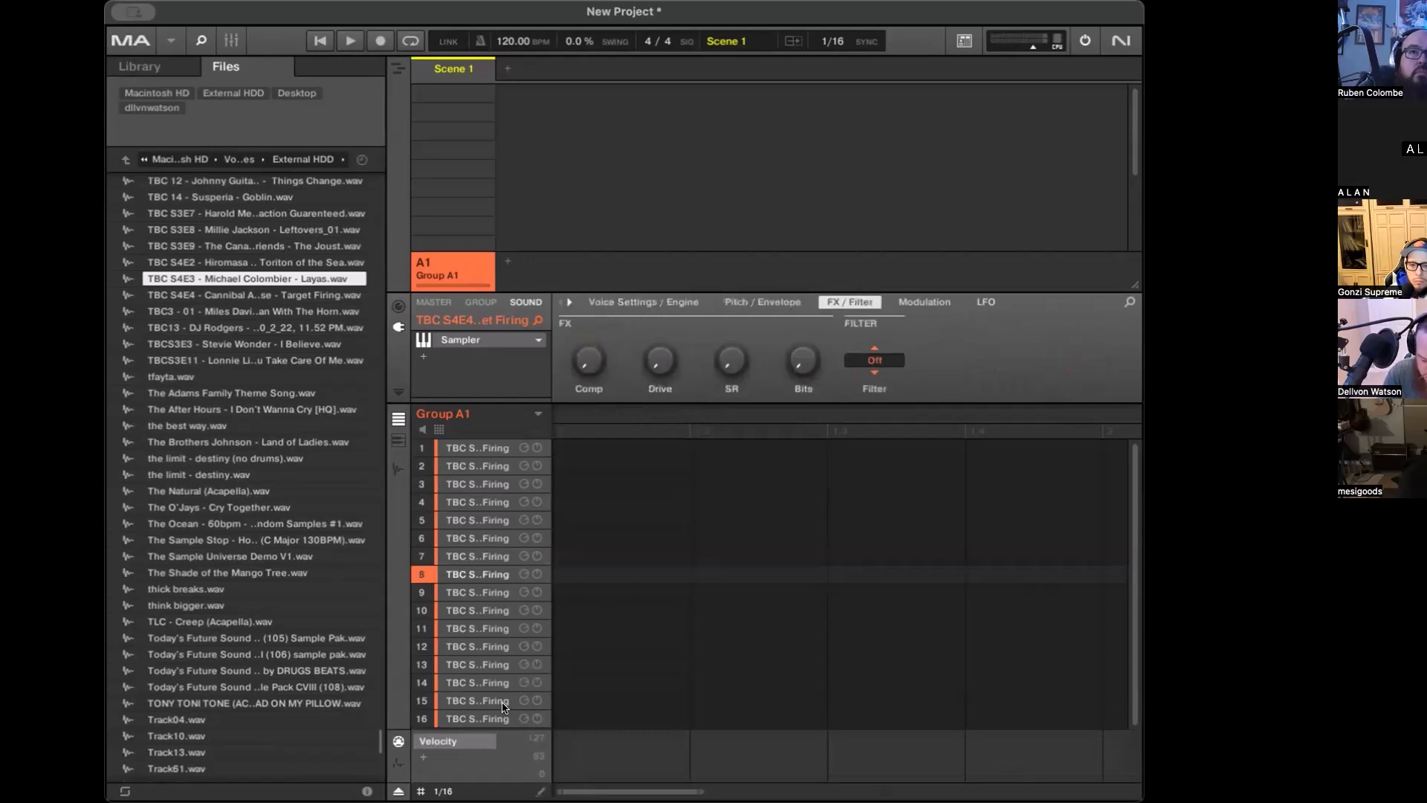
key("Right")
key("Right")
key("Right")
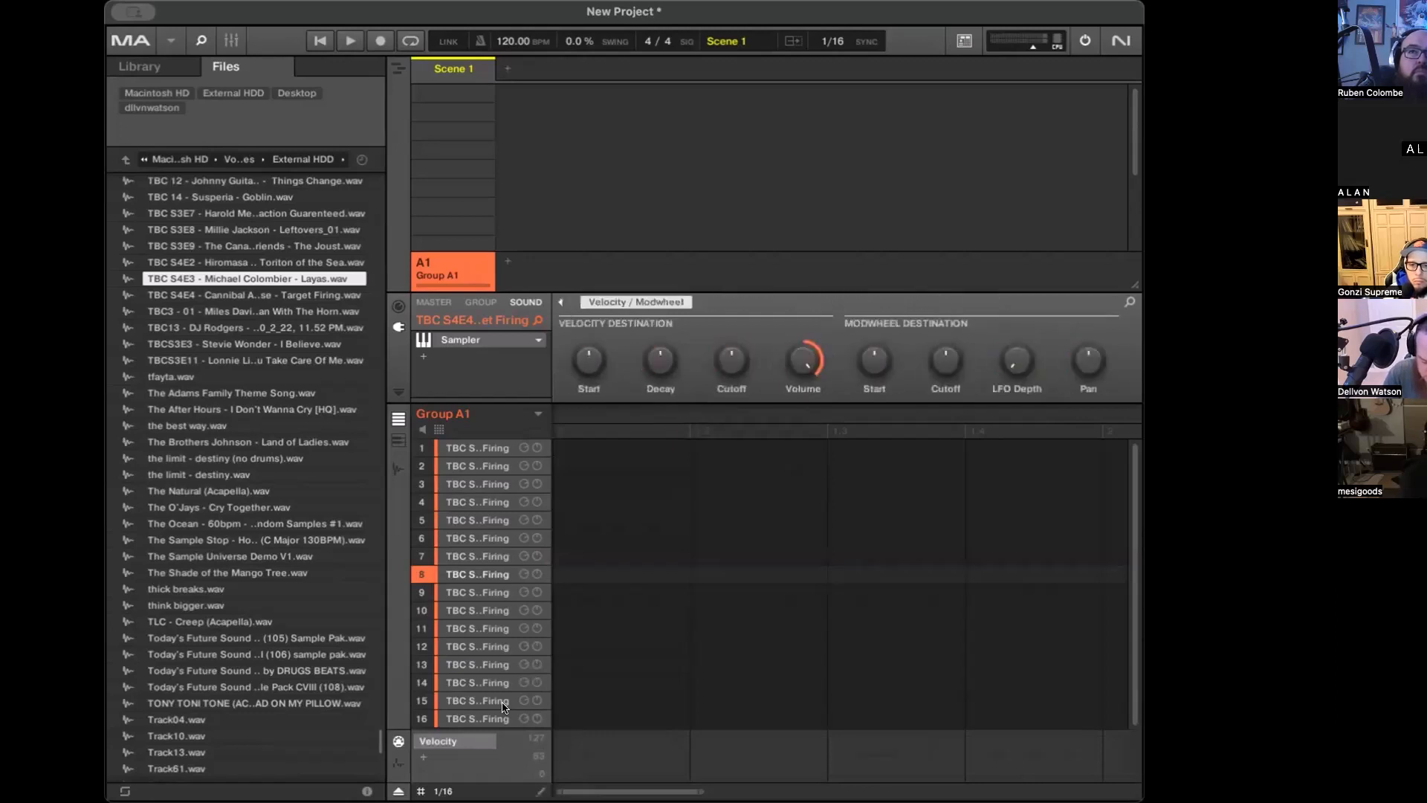
Try reversed playback on Group A1's selected chops using the Sampler's Pitch / Envelope settings
key("Left")
key("Left")
key("Left")
key("Left")
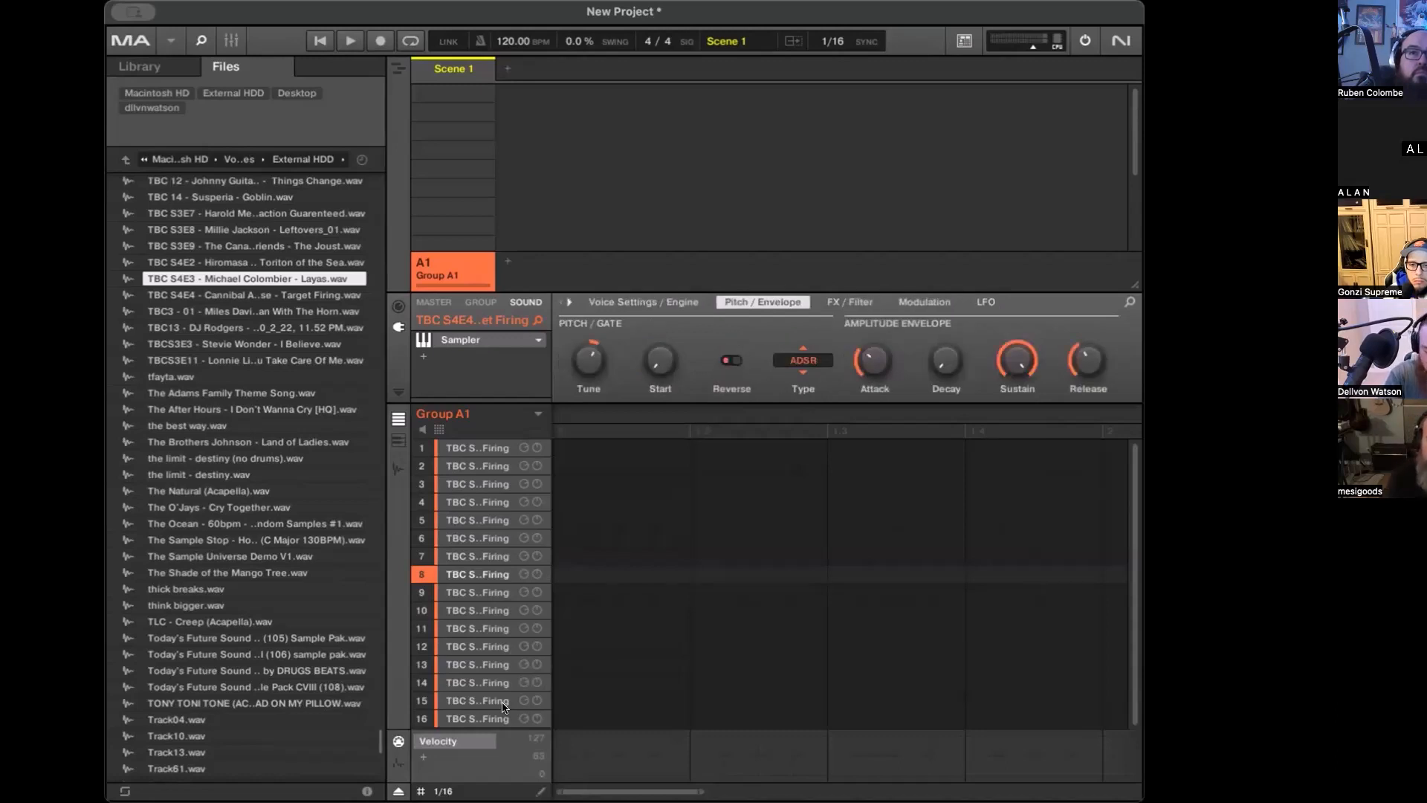
key("super+e")
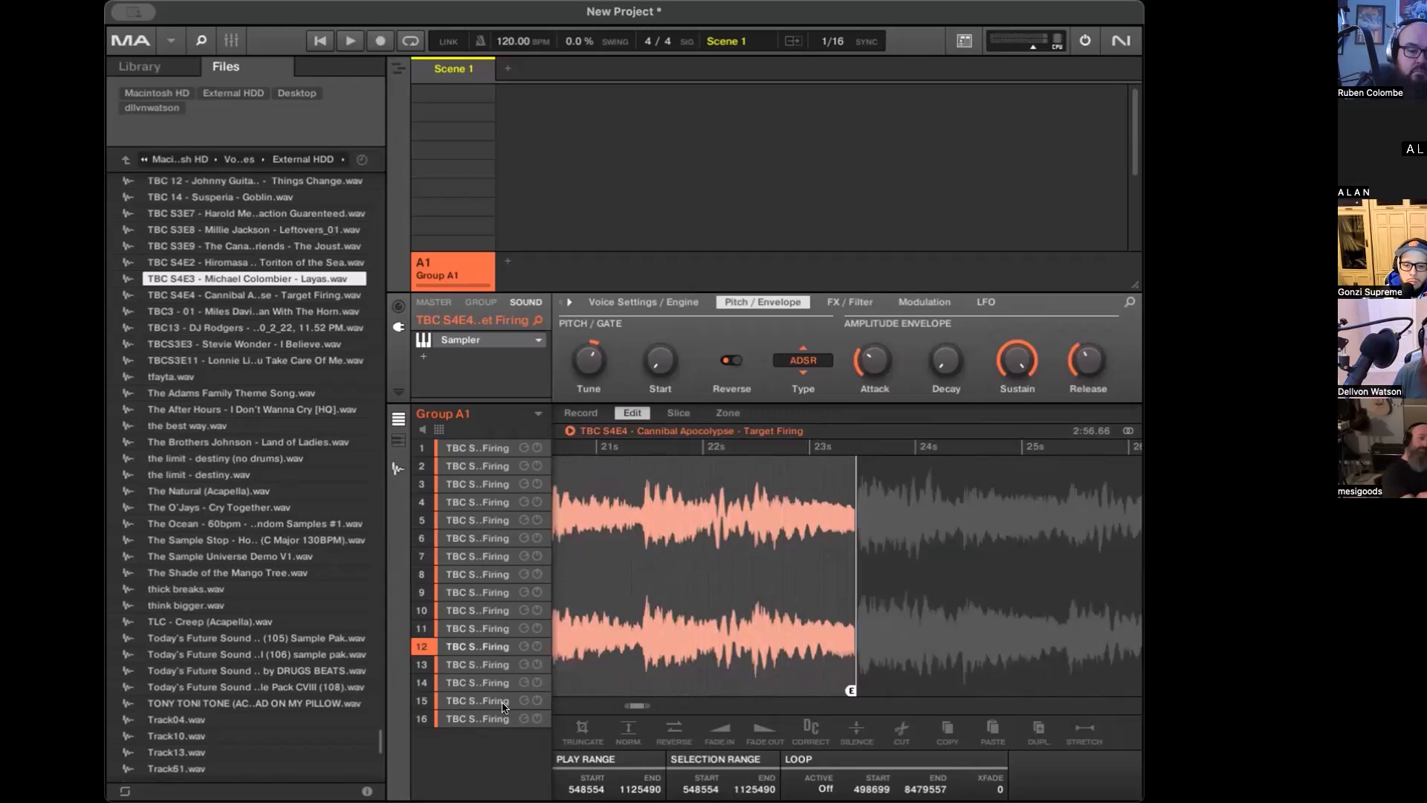
key("F2")
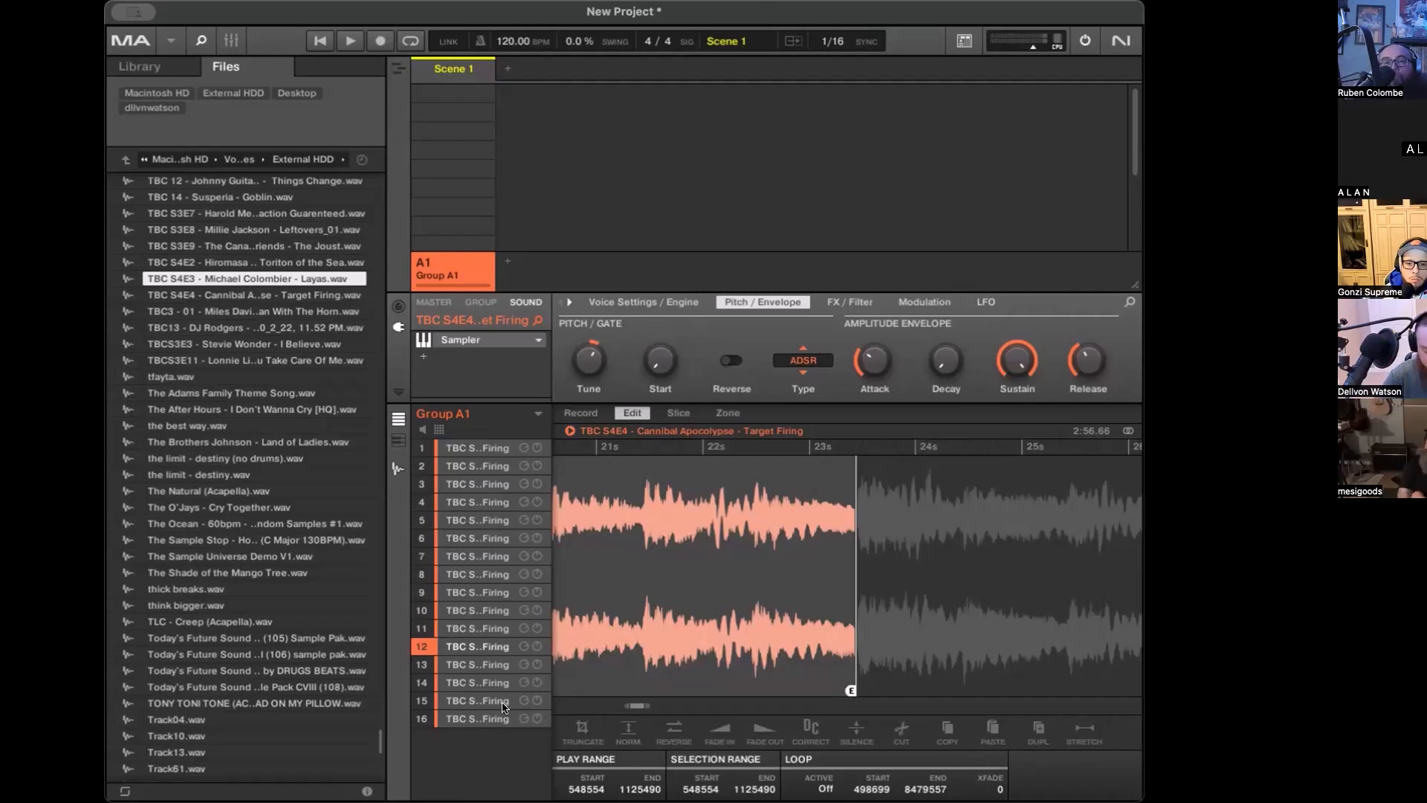
Duplicate Group A1 with its chops as Group B1 and raise the Tune of the copied sounds
key("super+d")
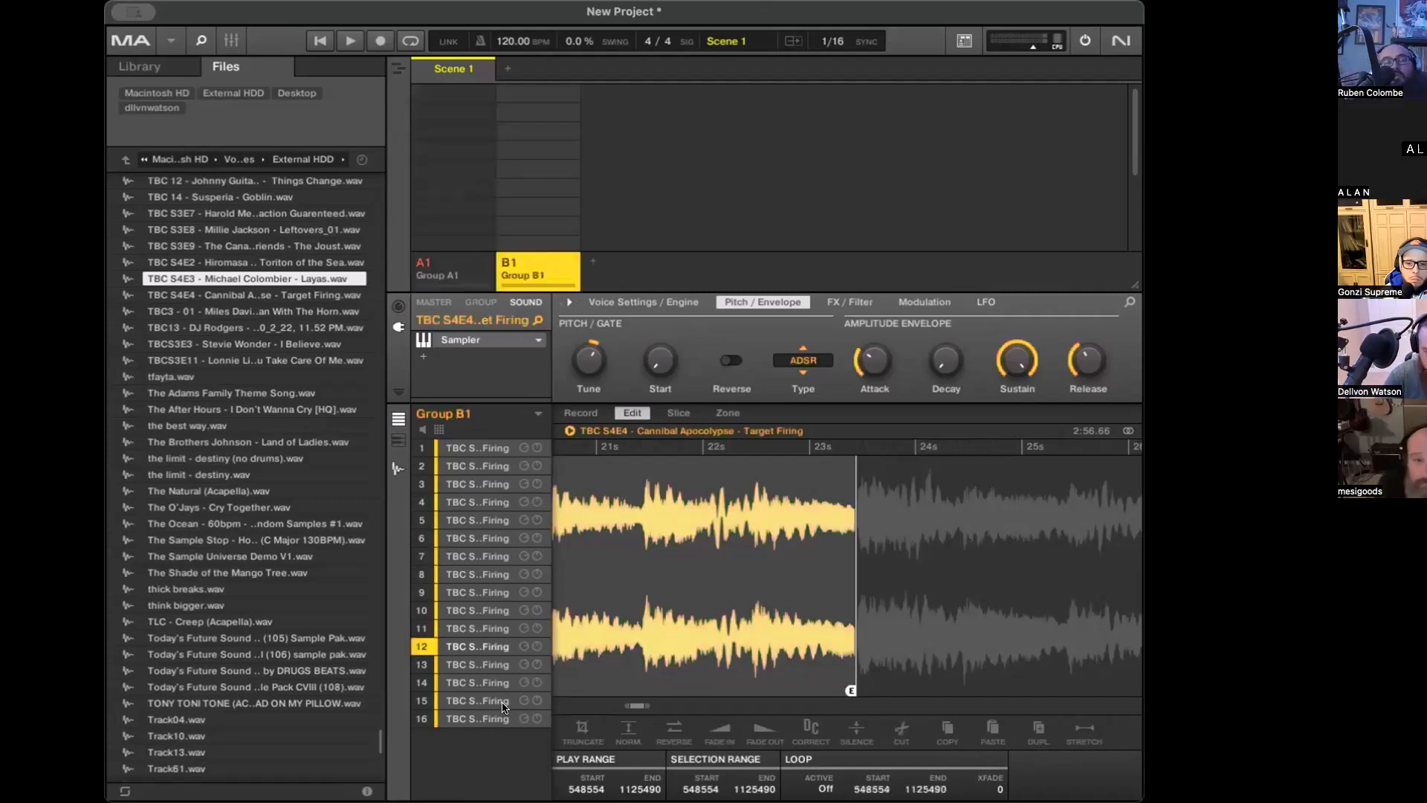
key("F5")
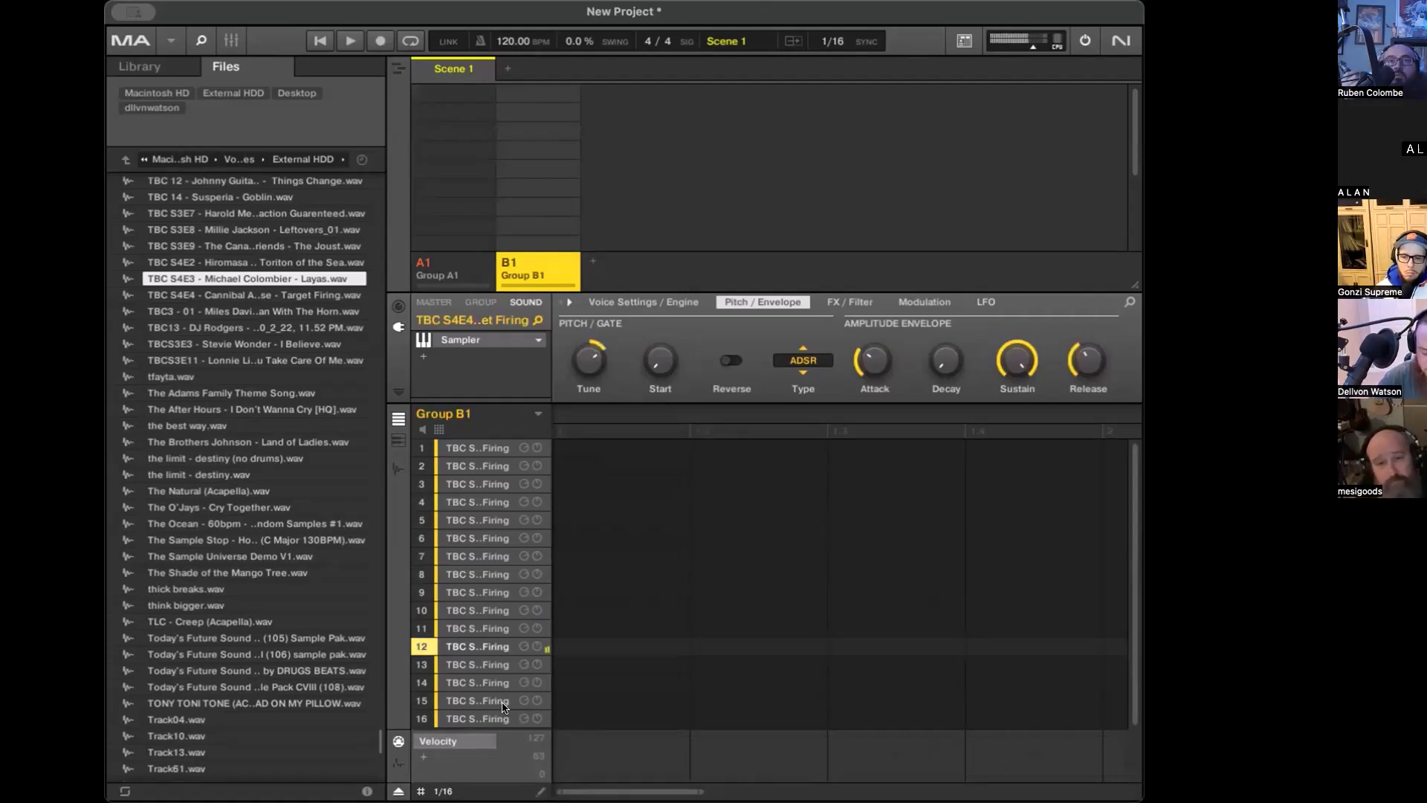
Audition the chops of Group A1 and the higher-tuned Group B1 alternately to compare their pitch
key("Left")
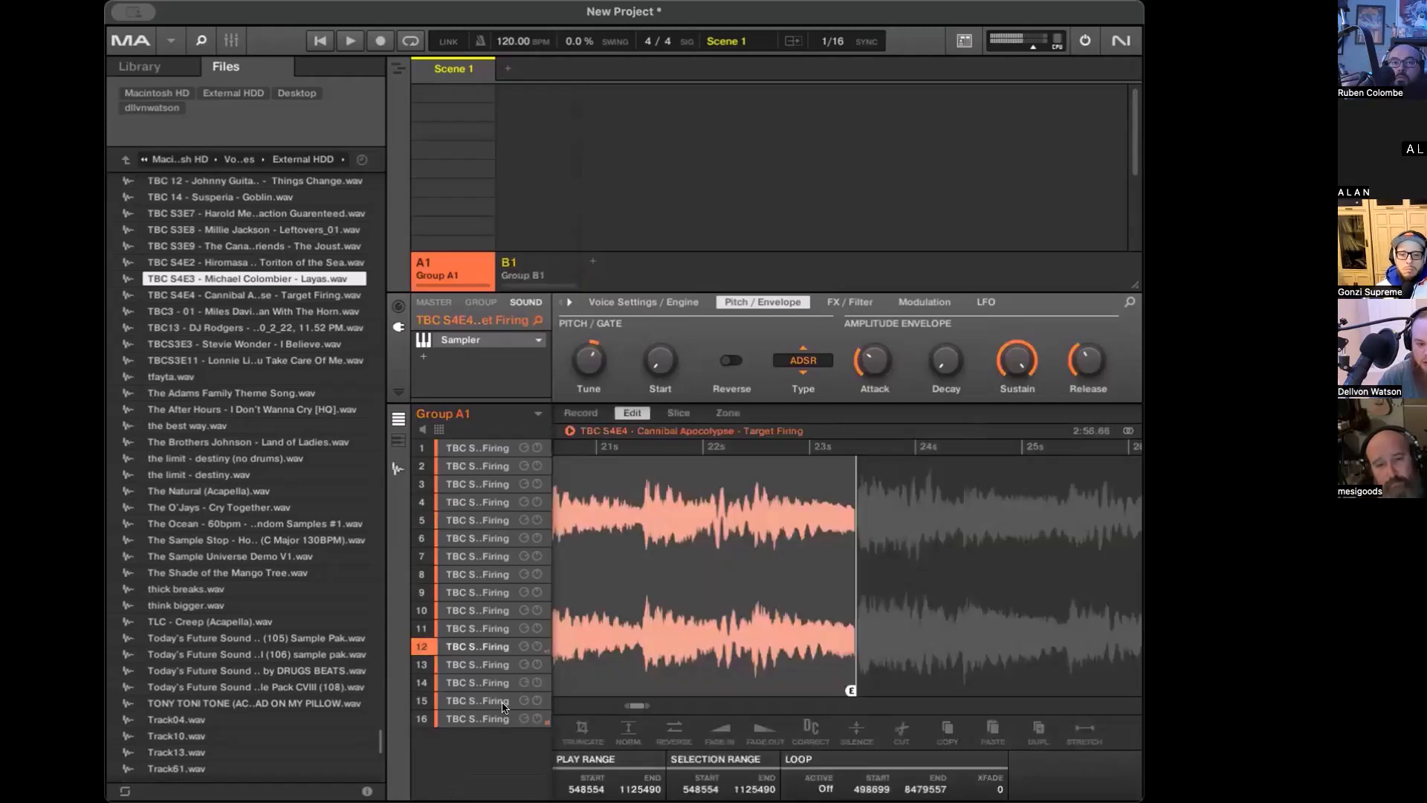
key("Up")
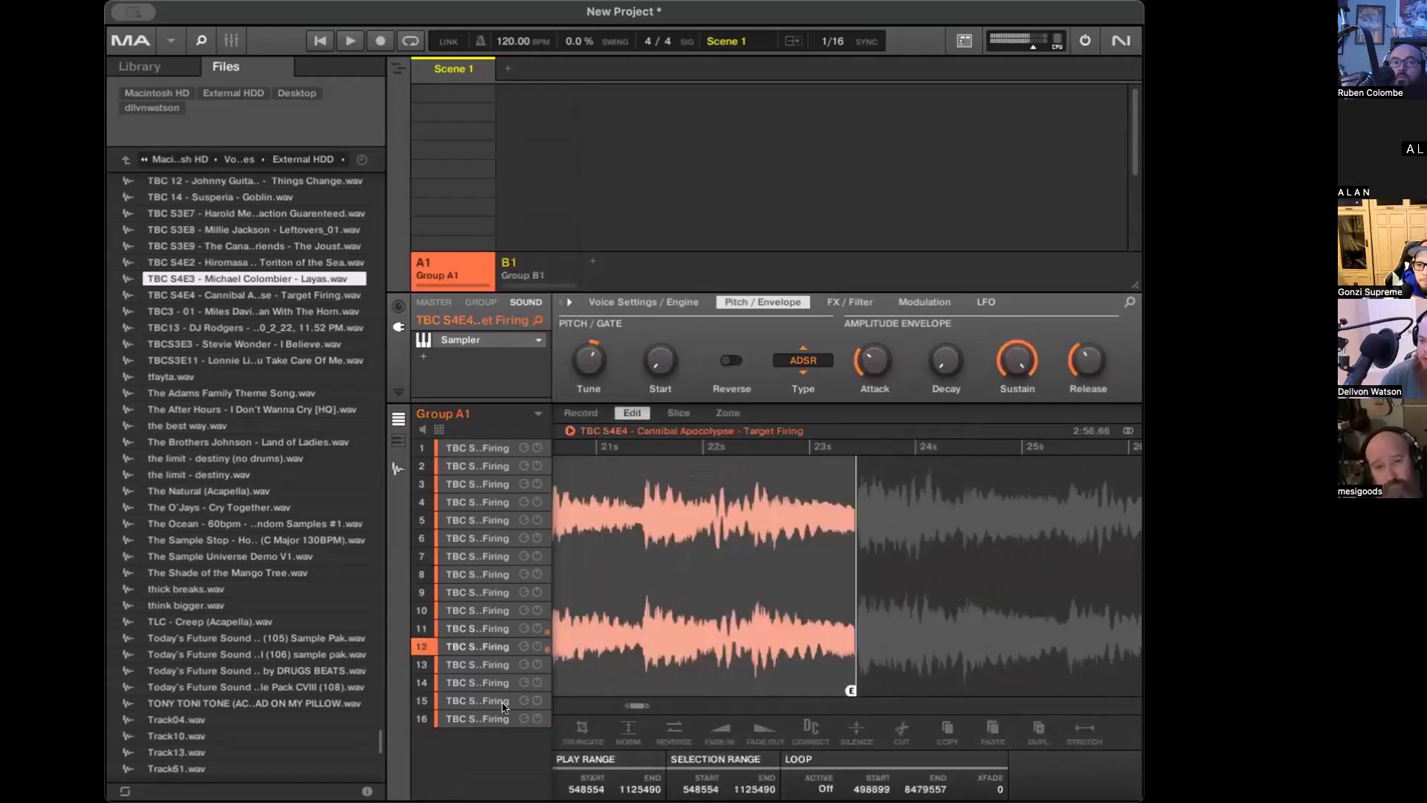
key("Right")
key("Up")
key("Down")
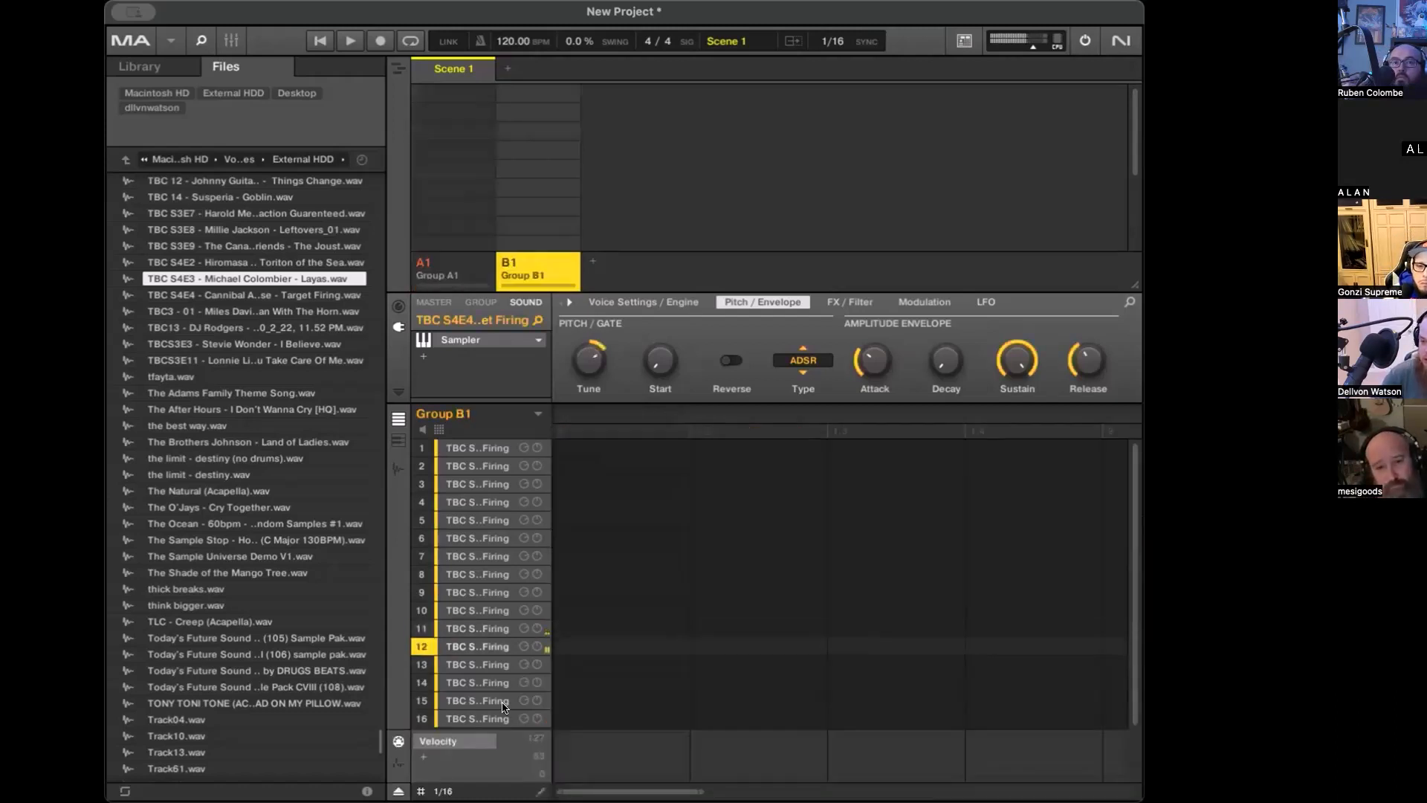
key("Up")
key("Down")
key("Up")
key("Down")
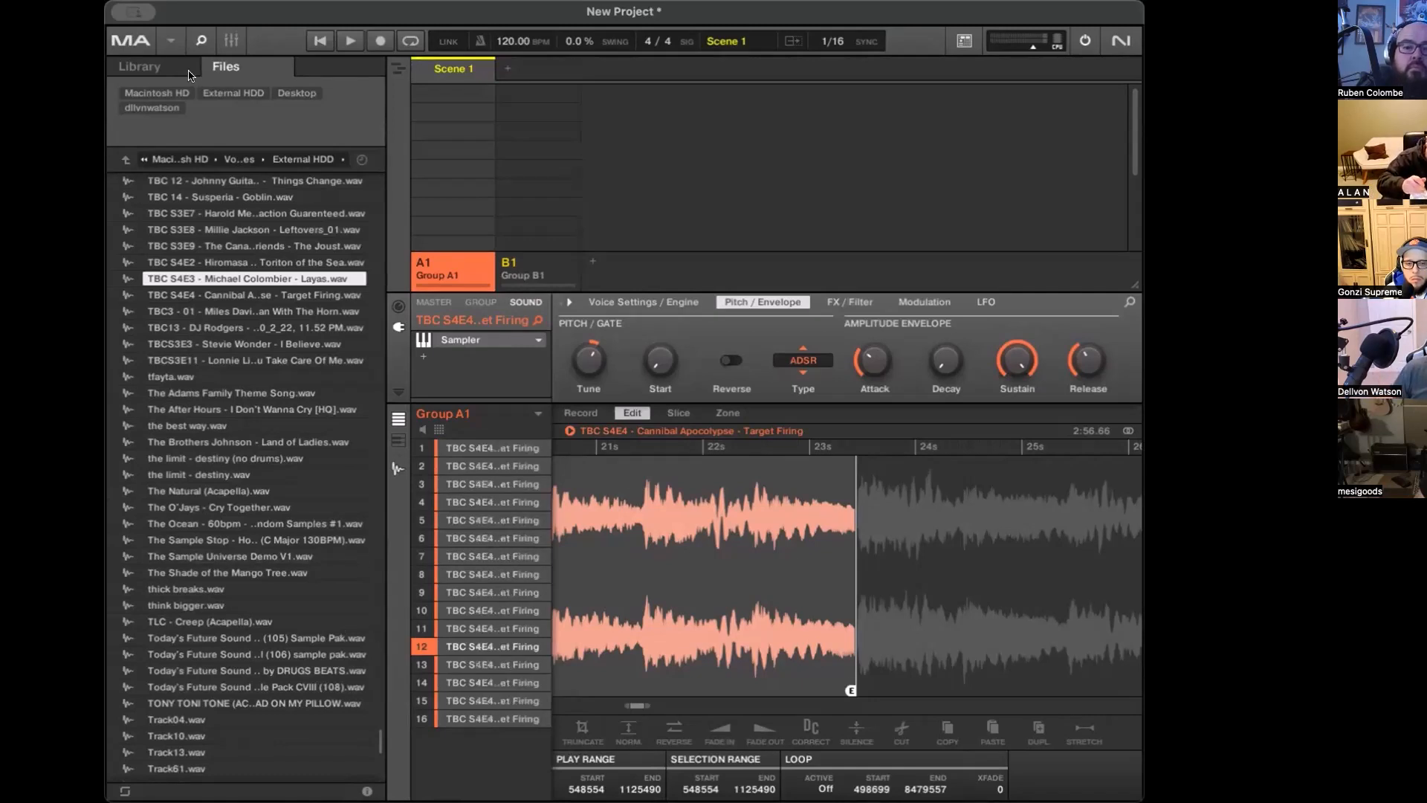
left_click(168, 41)
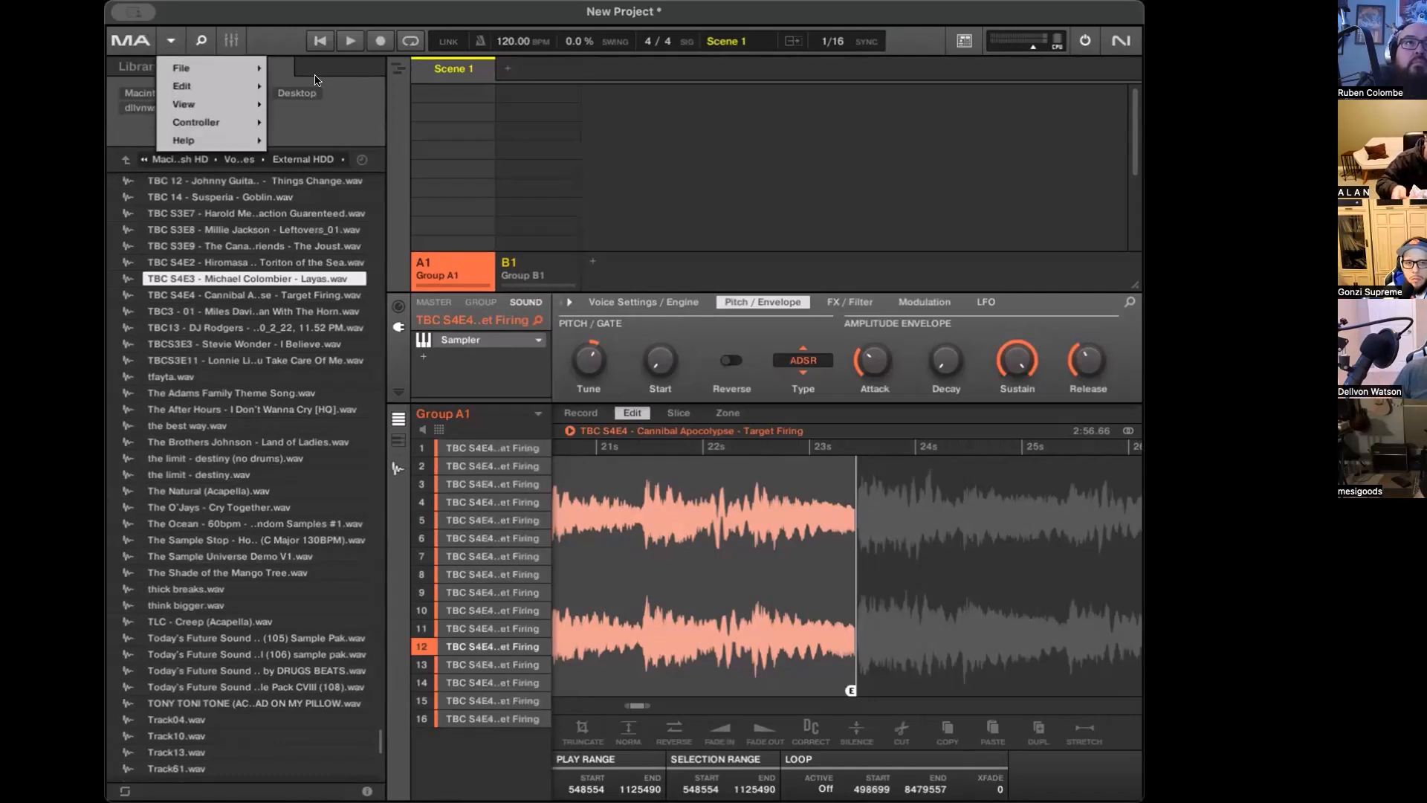
mouse_move(224, 66)
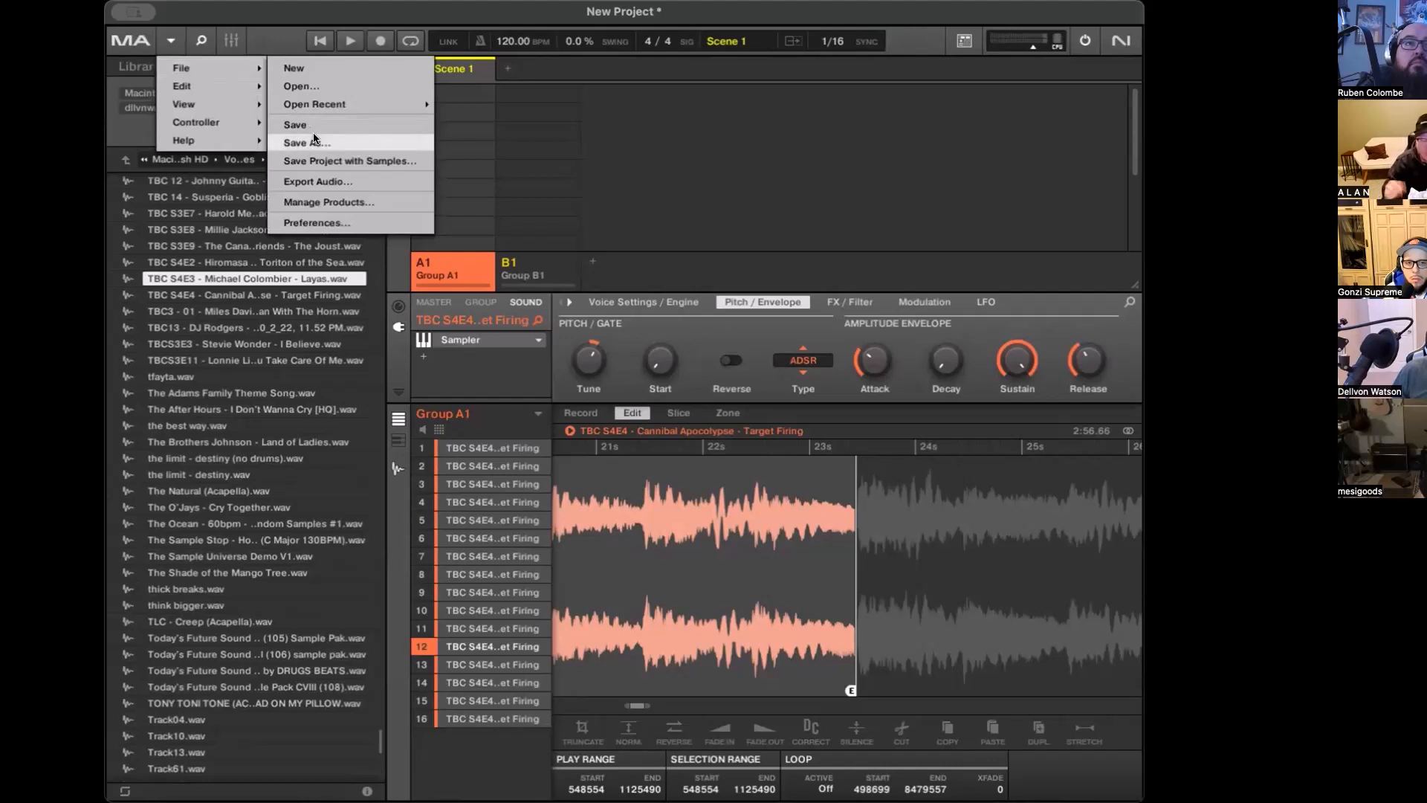
left_click(846, 193)
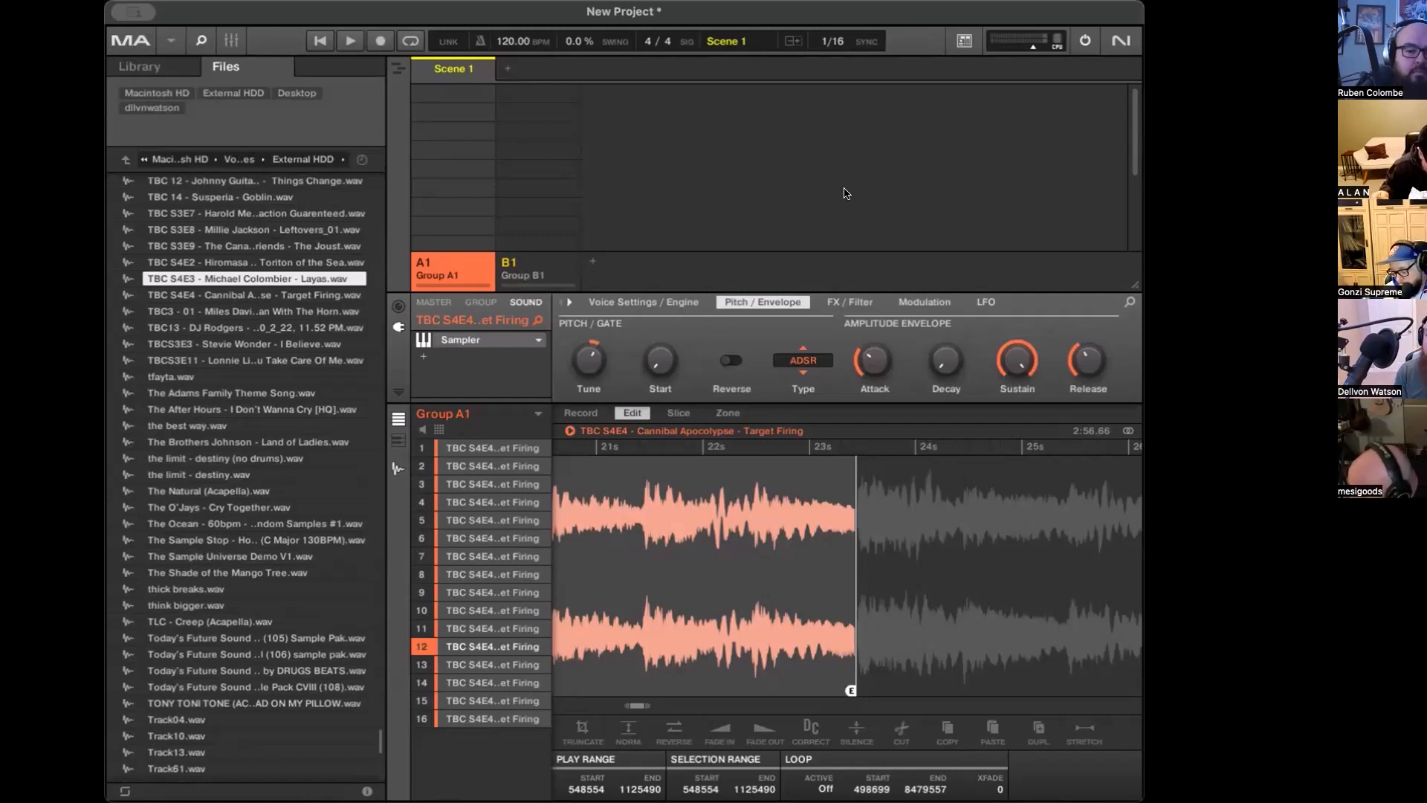
Open the recent project feb2124 - 12.mxprj
left_click(168, 41)
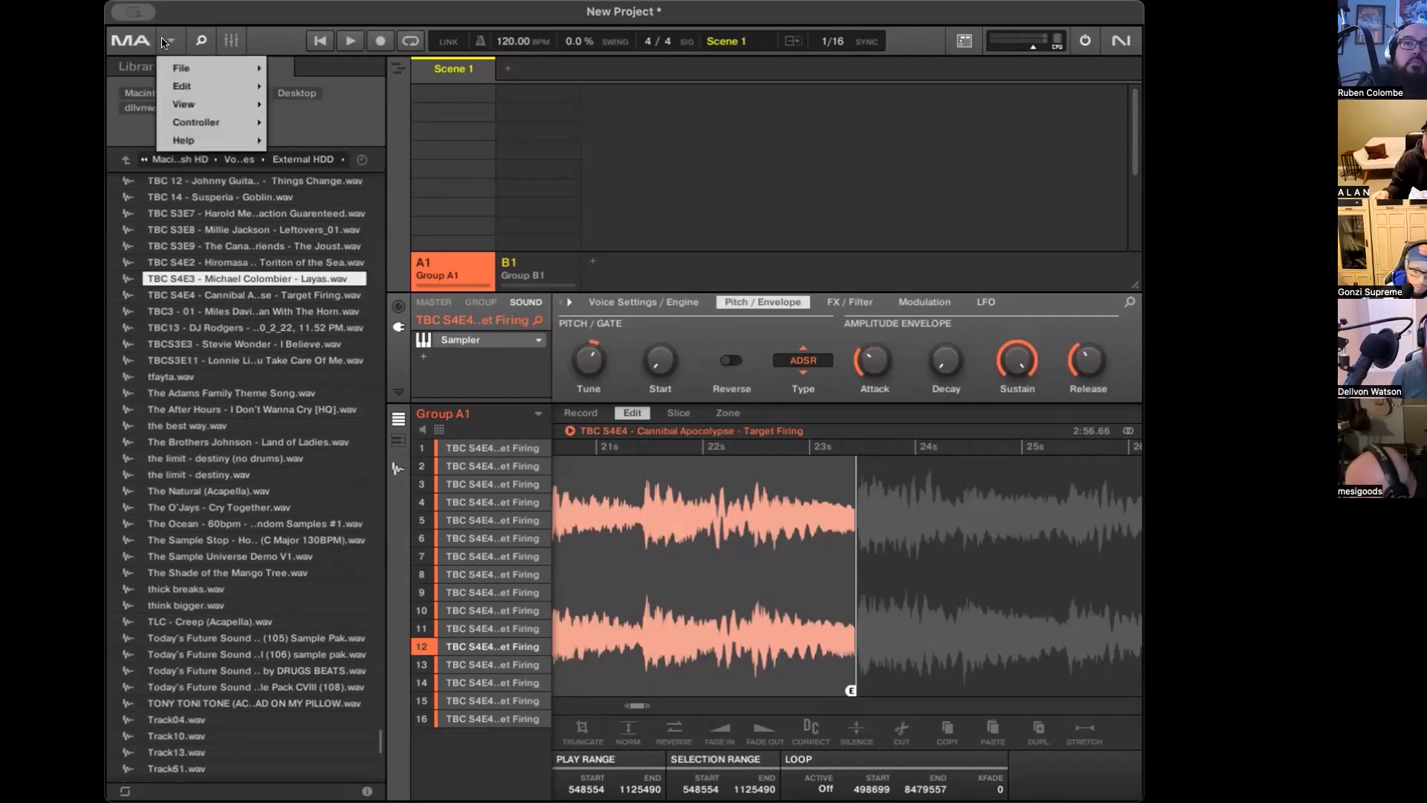
mouse_move(250, 71)
mouse_move(372, 106)
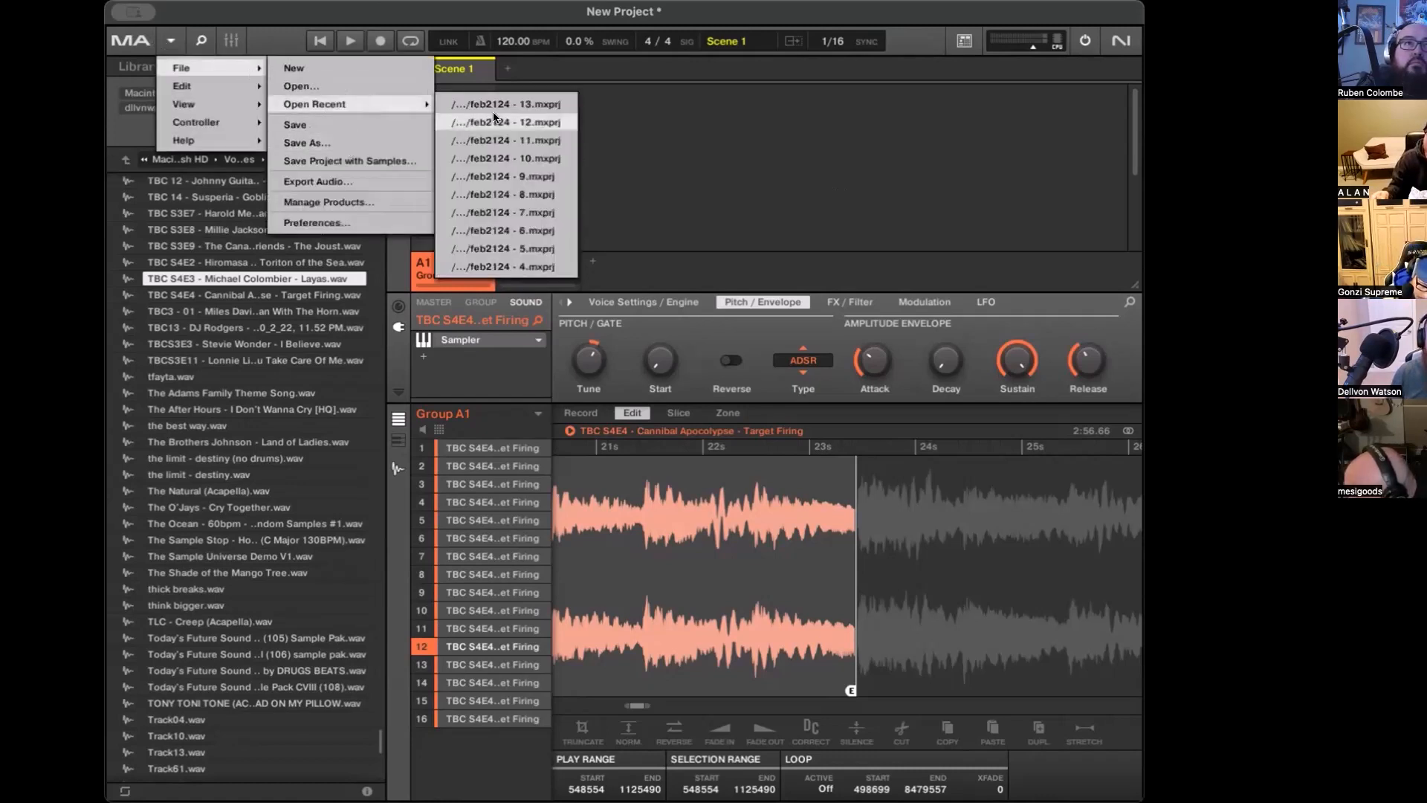
left_click(506, 121)
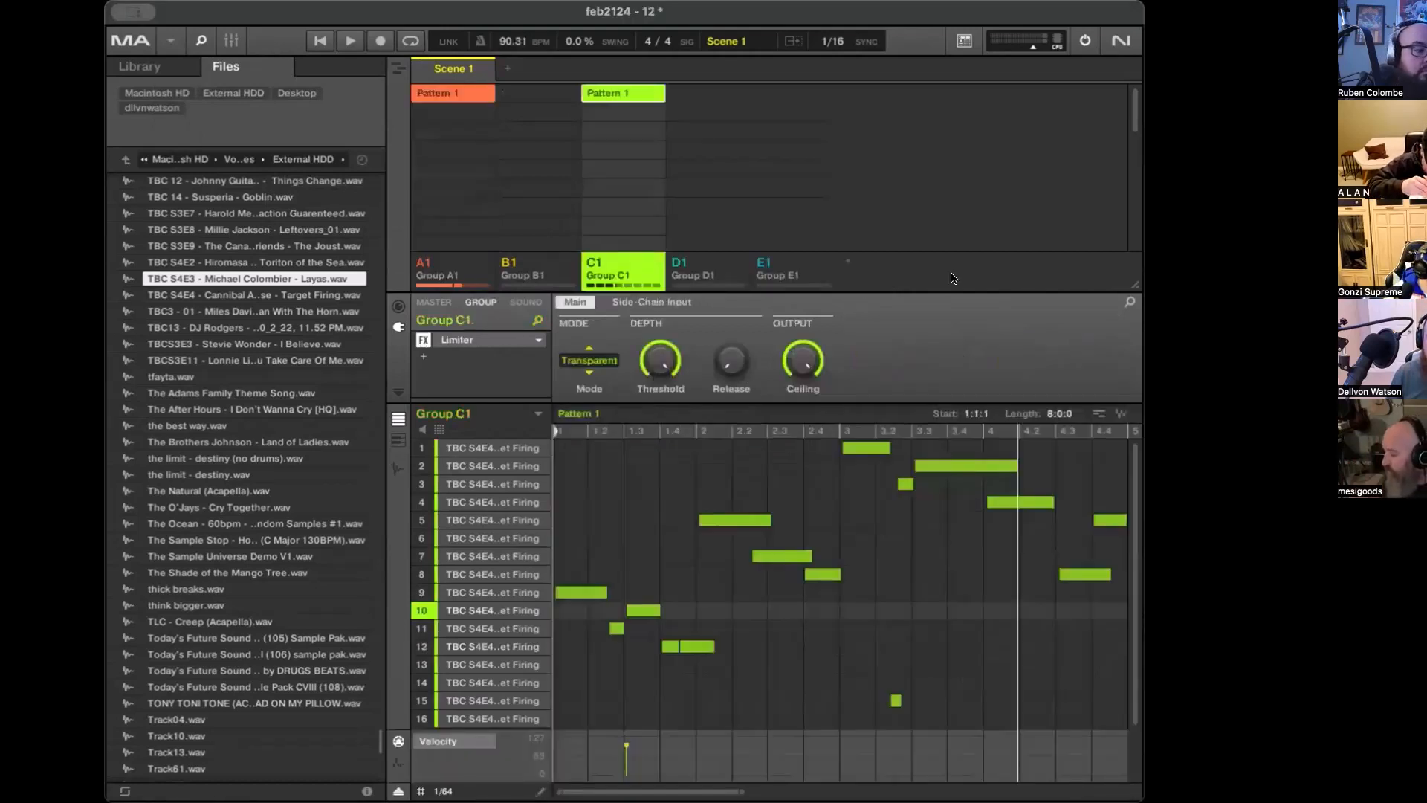
Play back the project's chopped-sample pattern in Group C1 and save the project as feb2124 - 14
key("space")
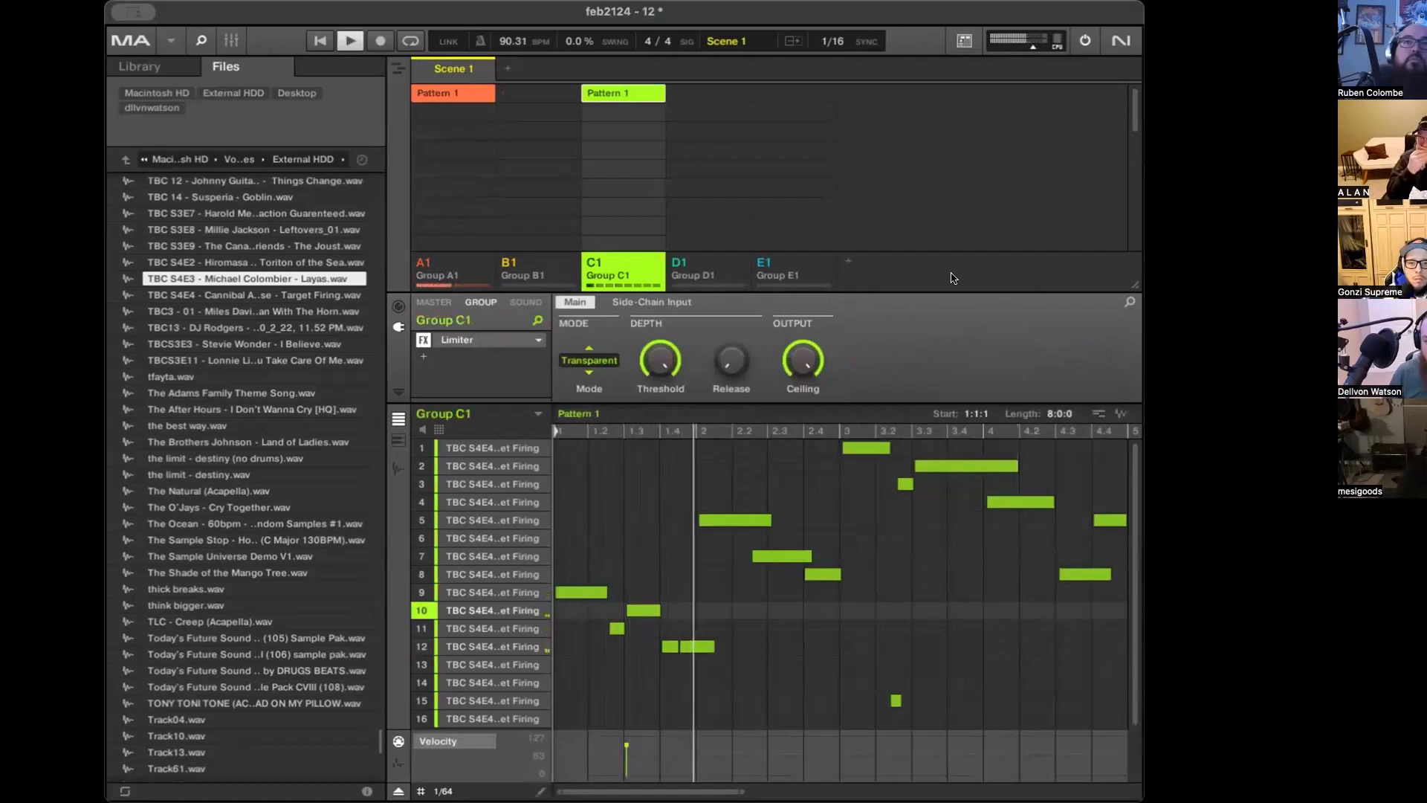
key("space")
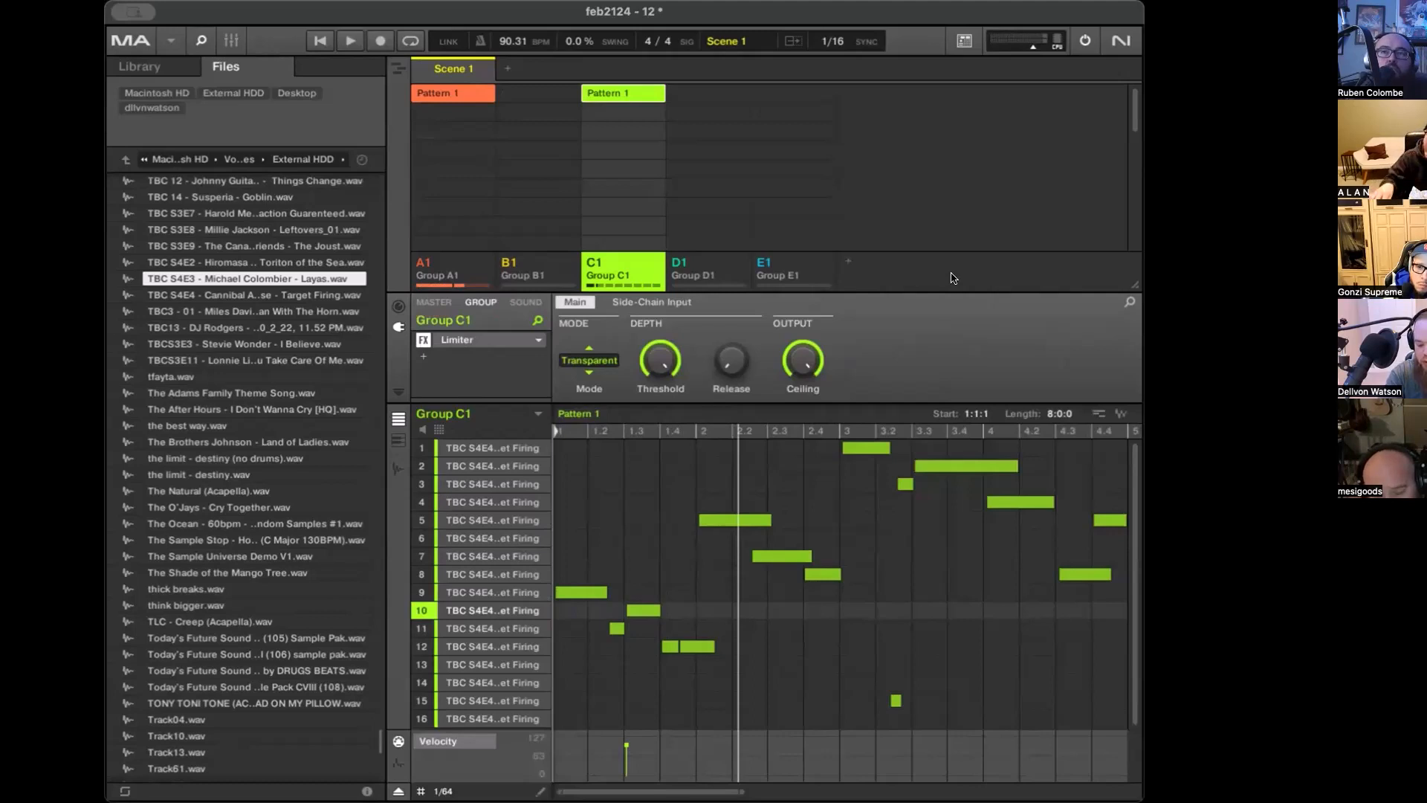
key("space")
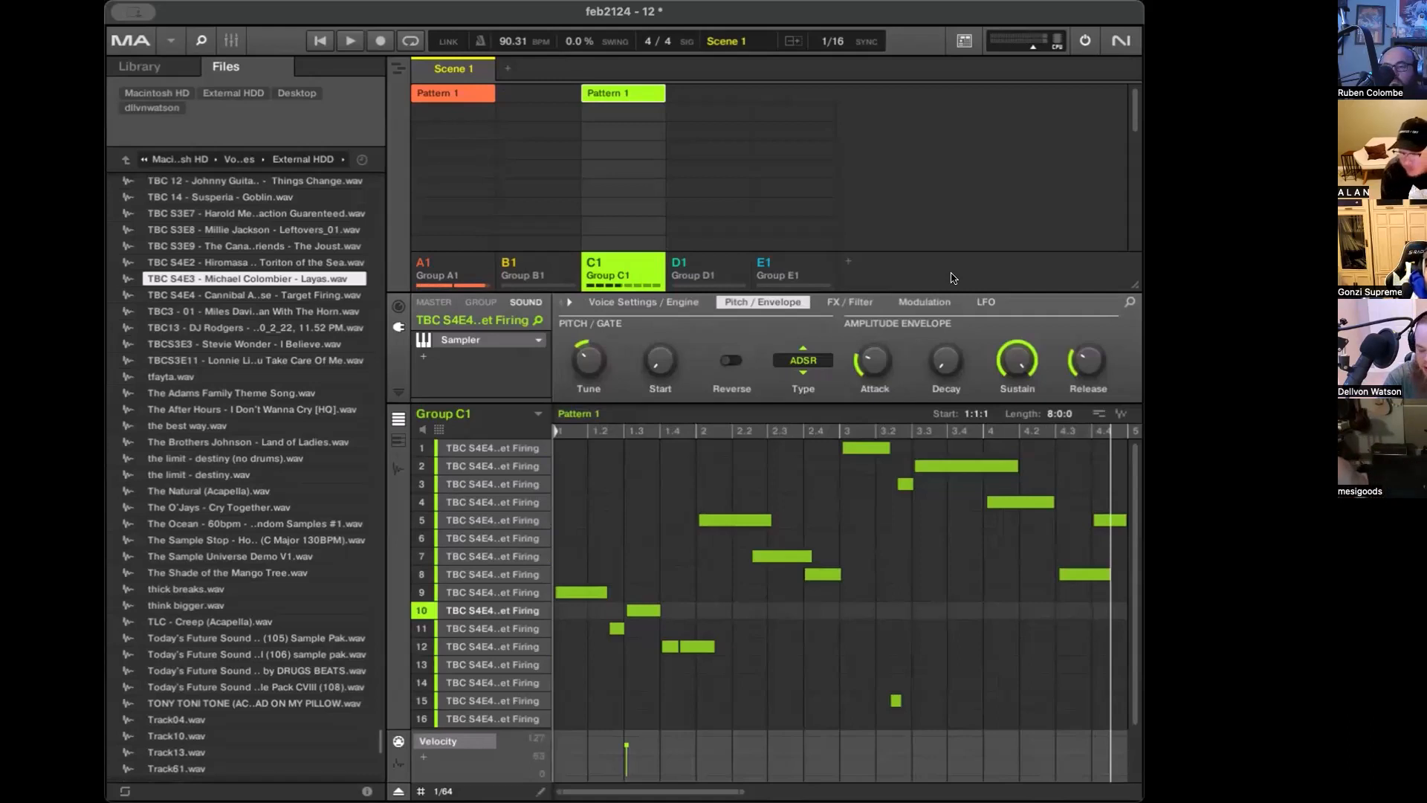
key("super+s")
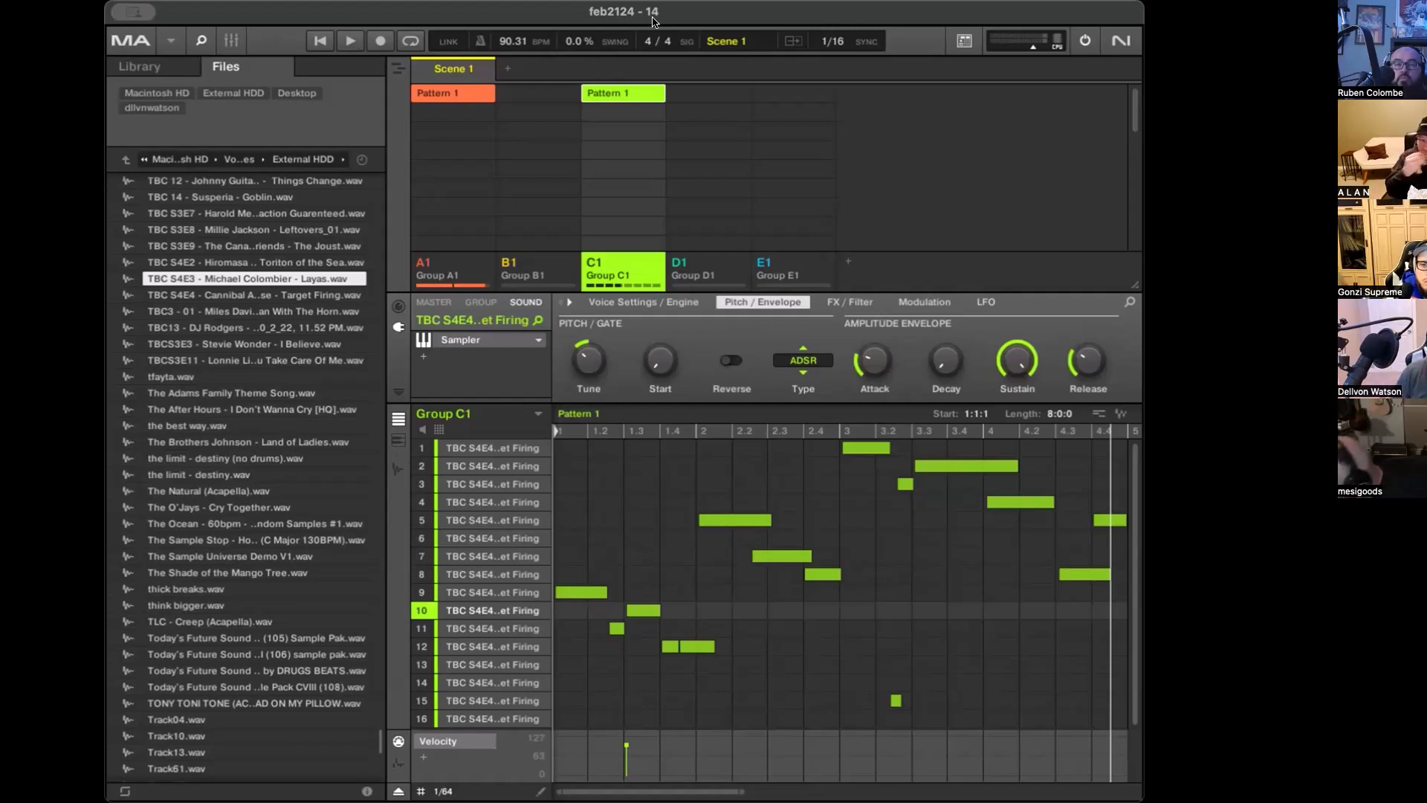
Add the VST3 version of Cradle's The God Particle as an effect on the master channel
left_click(433, 302)
left_click(424, 343)
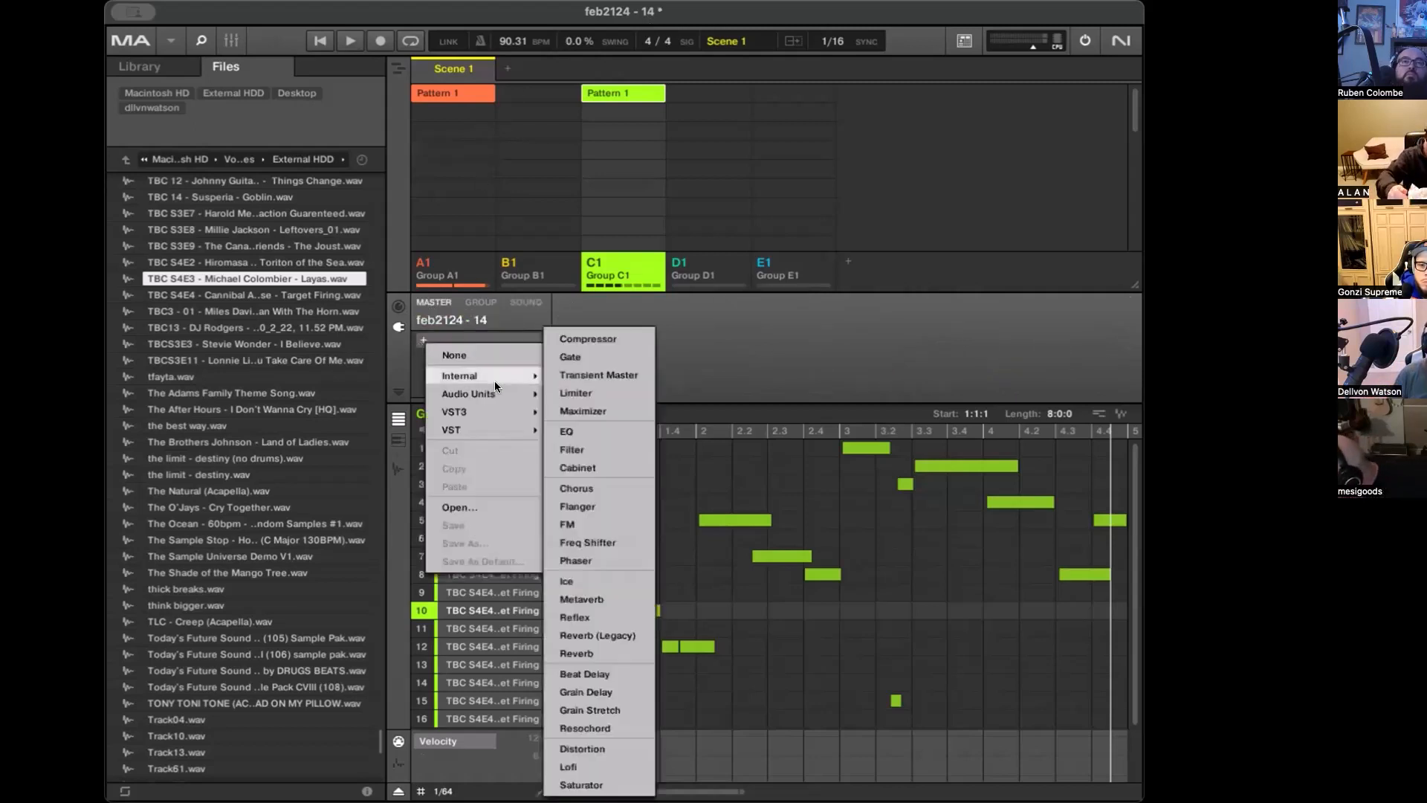
mouse_move(507, 406)
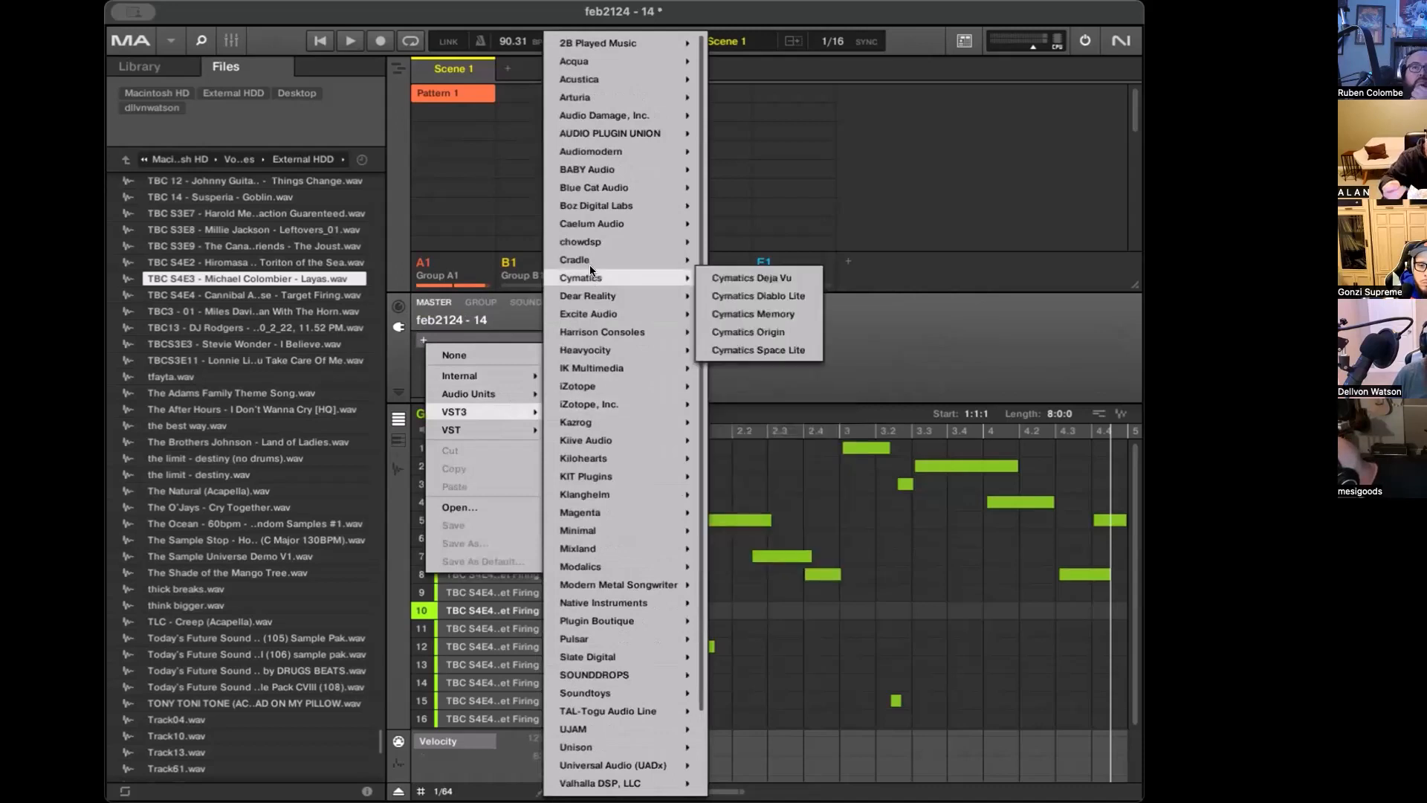
mouse_move(594, 260)
left_click(750, 259)
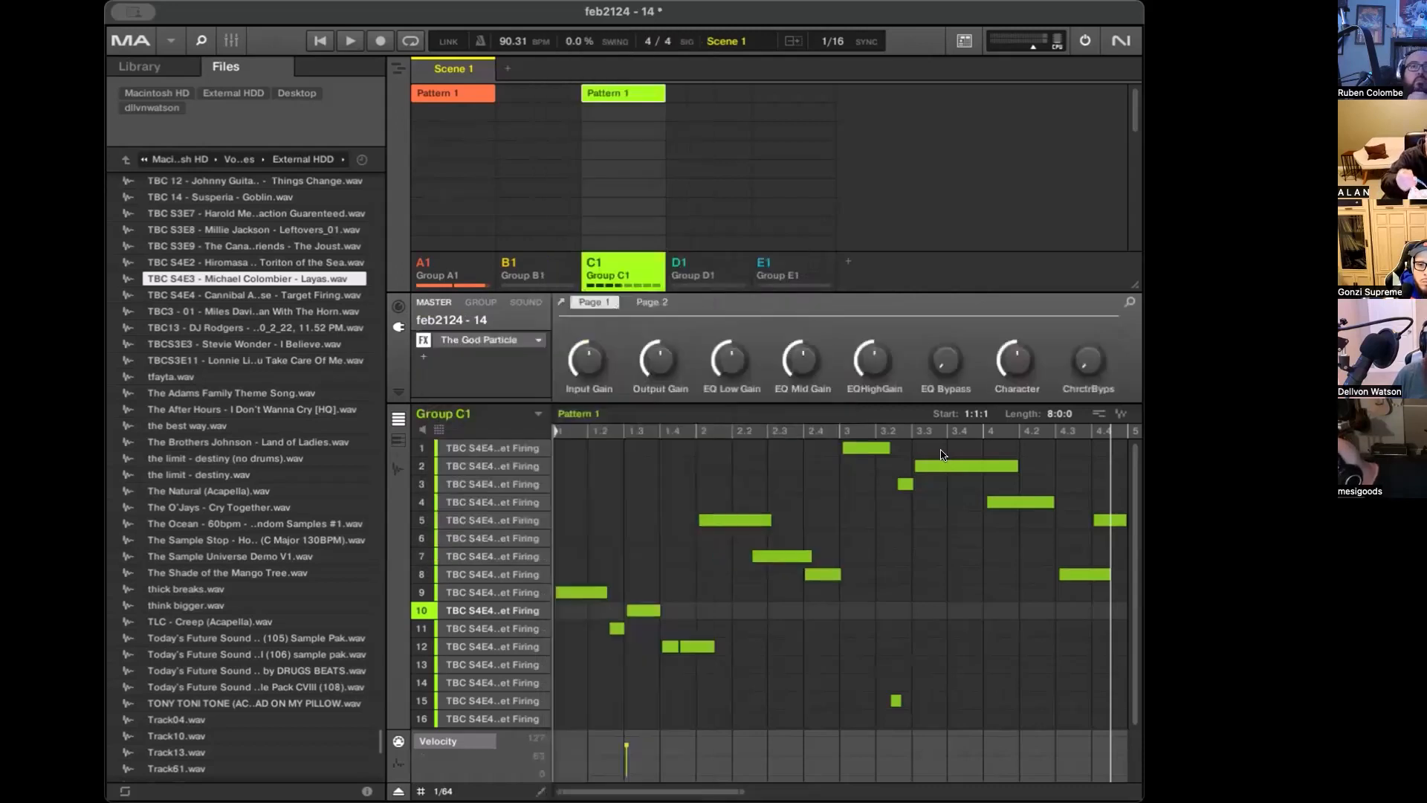
Open The God Particle's own interface and play the beat through it at the default preset
left_click(559, 302)
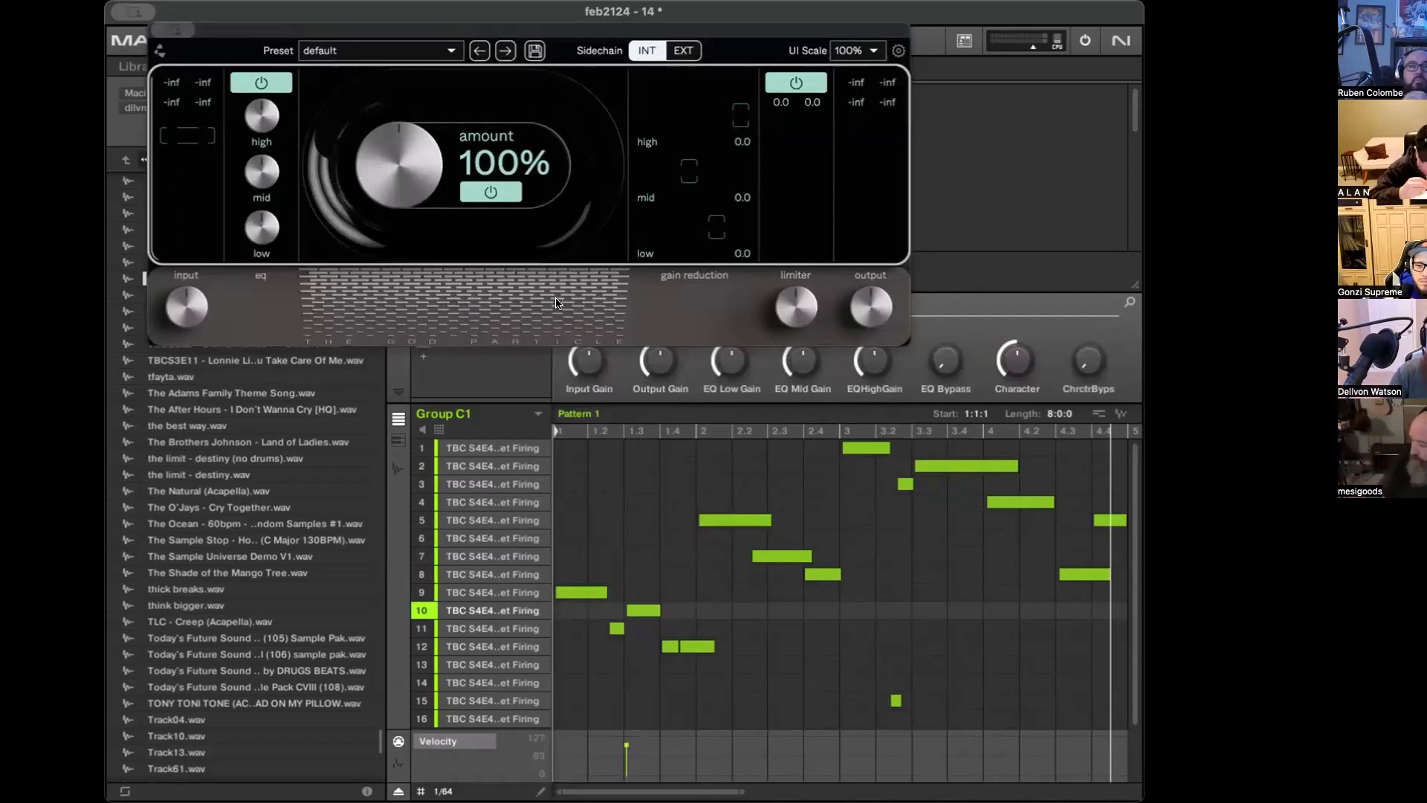
key("space")
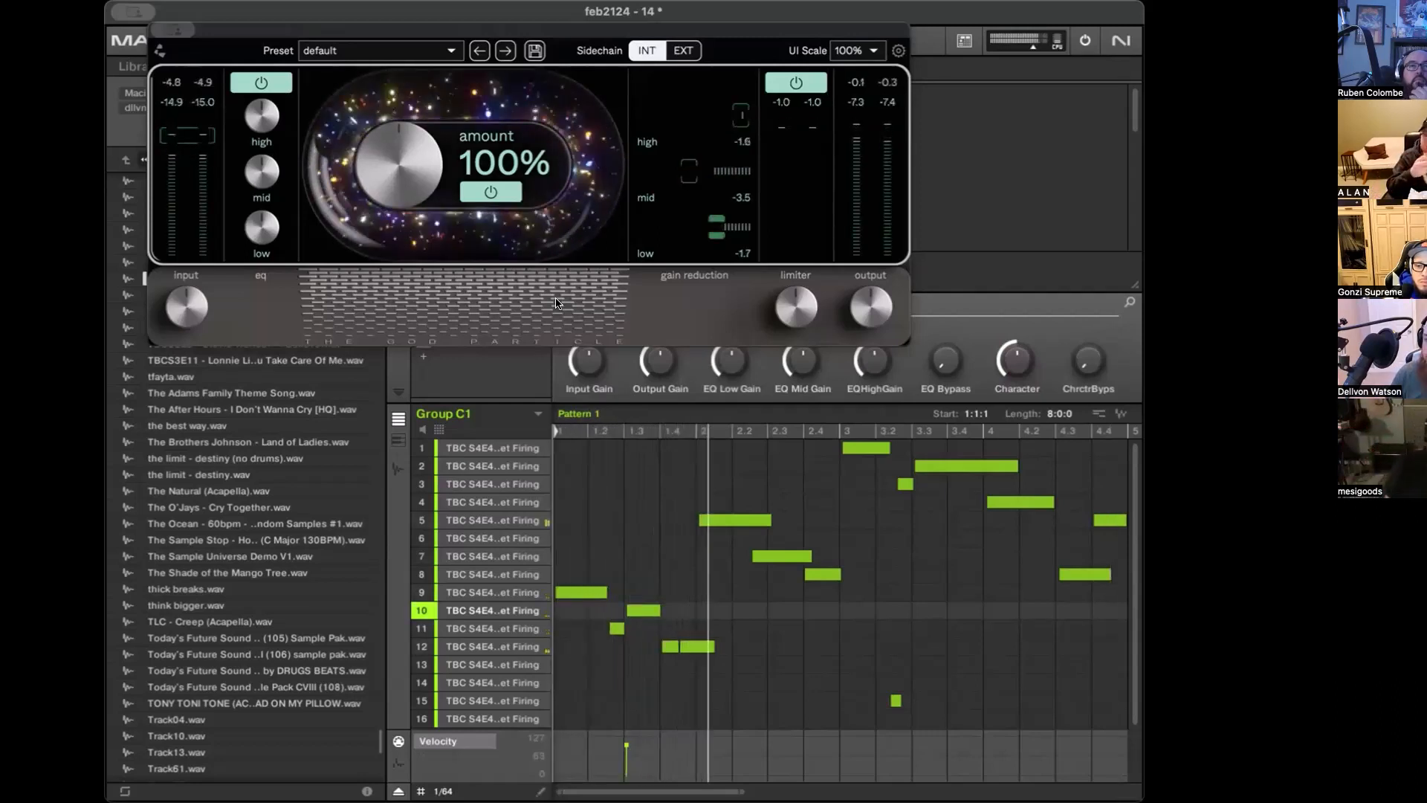
key("space")
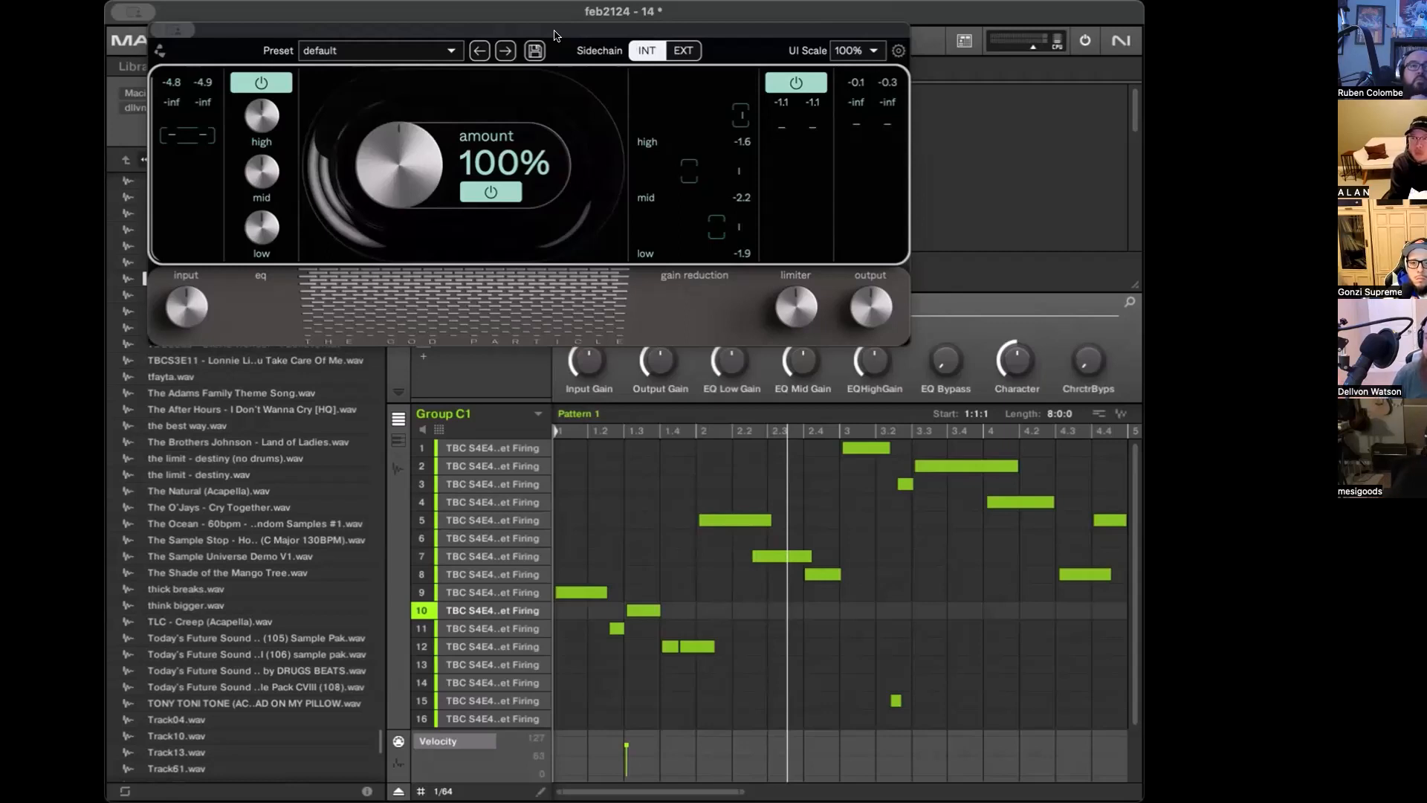
Move the plug-in window clear of the recent projects list and start a new project, discarding the unsaved changes
left_click_drag(549, 32, 849, 143)
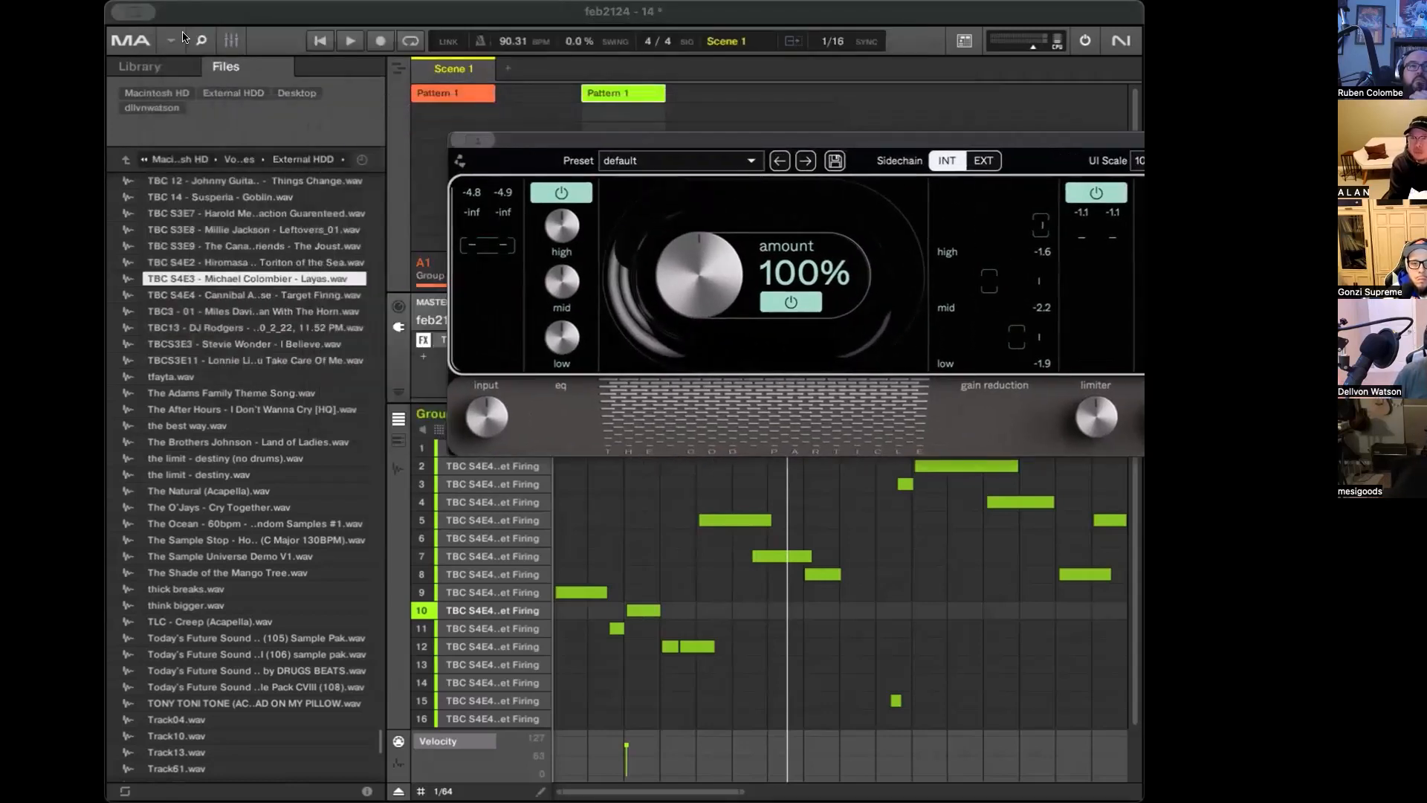
left_click(173, 43)
mouse_move(223, 68)
mouse_move(391, 105)
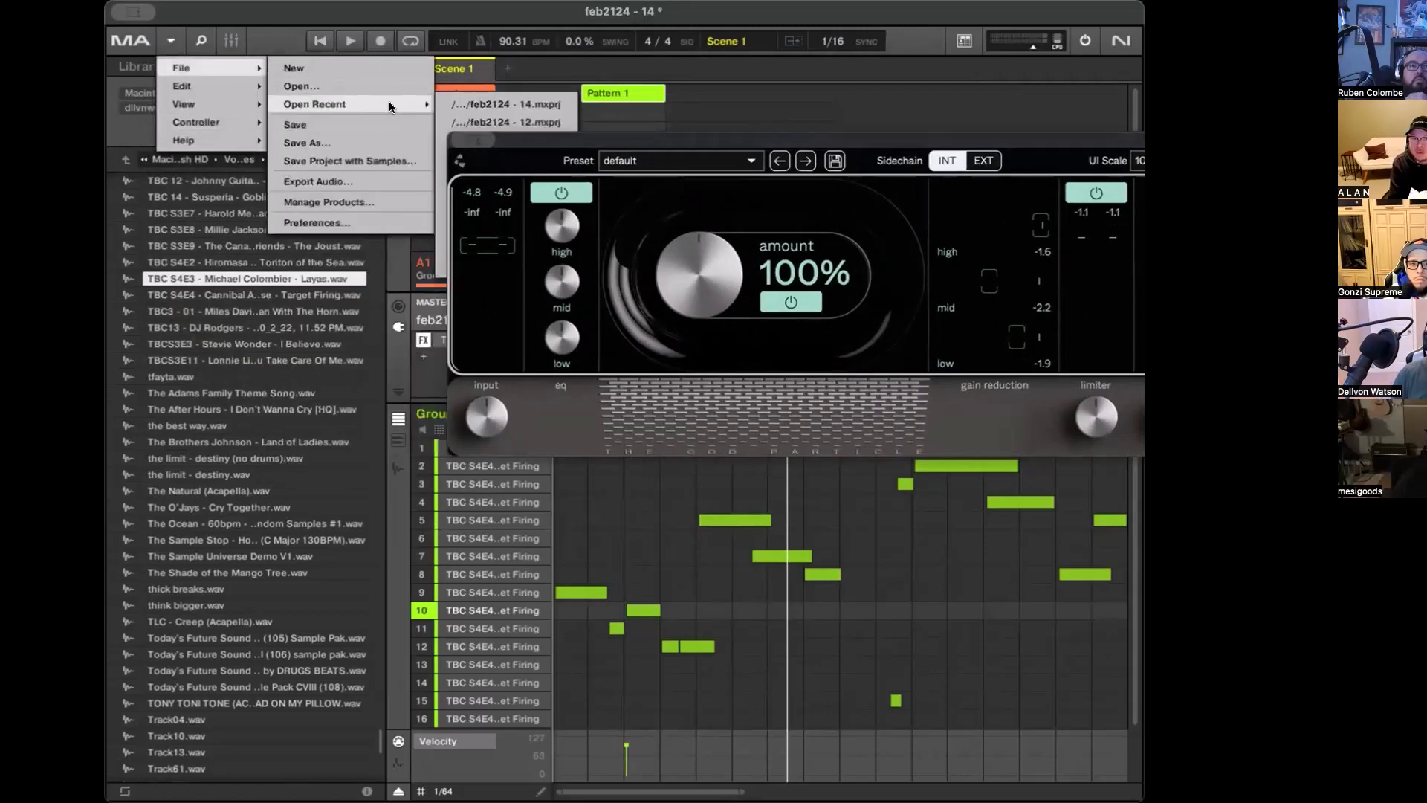
left_click_drag(570, 143, 916, 215)
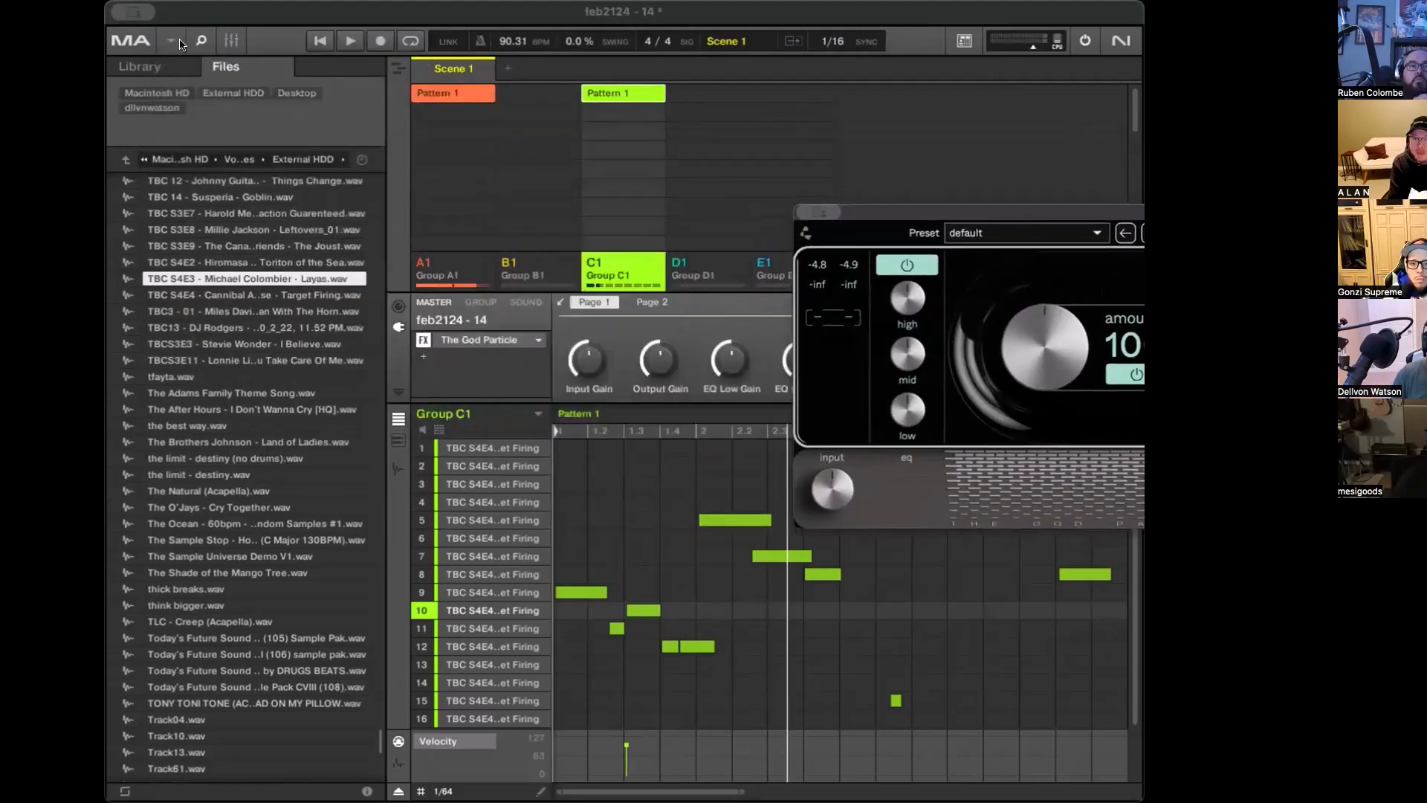
left_click(171, 41)
mouse_move(185, 68)
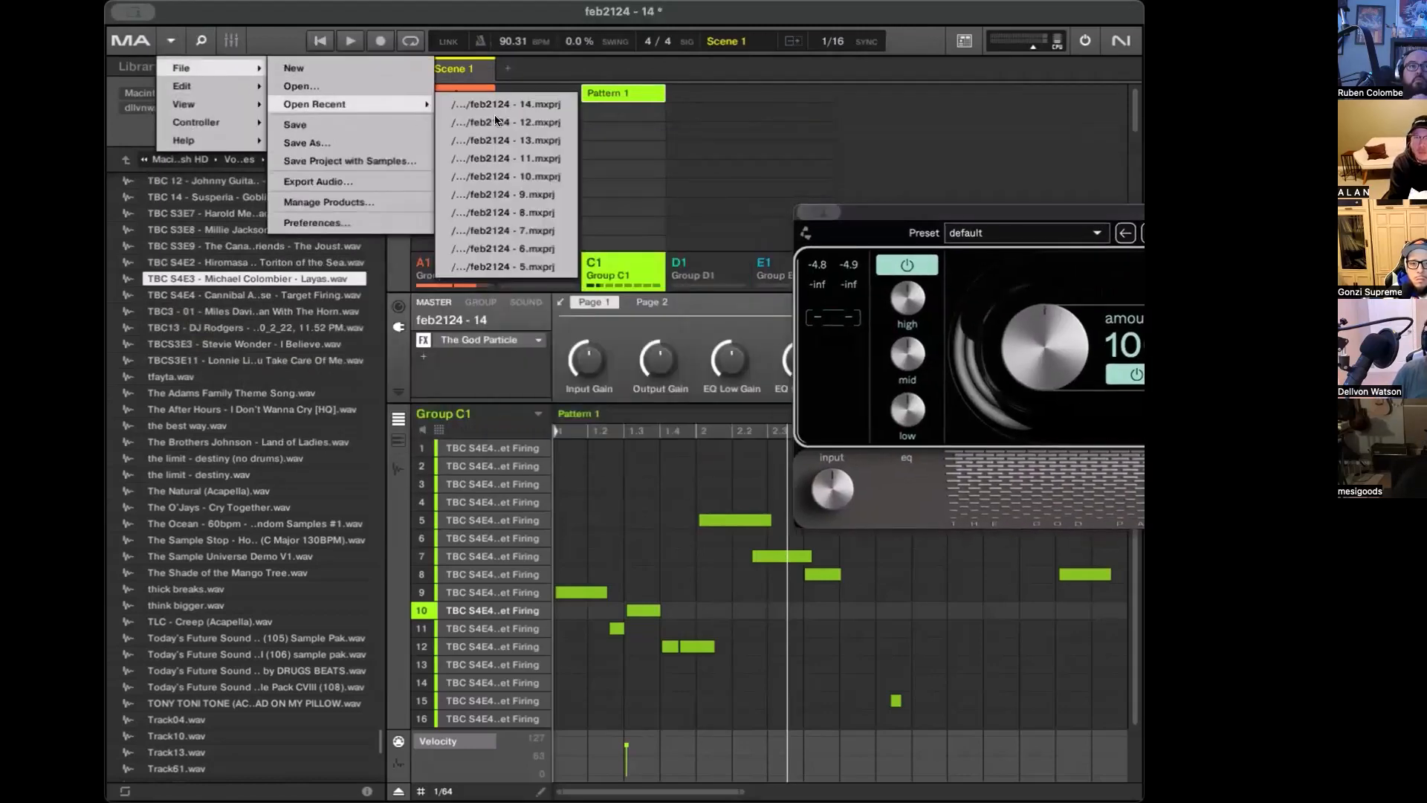
mouse_move(372, 104)
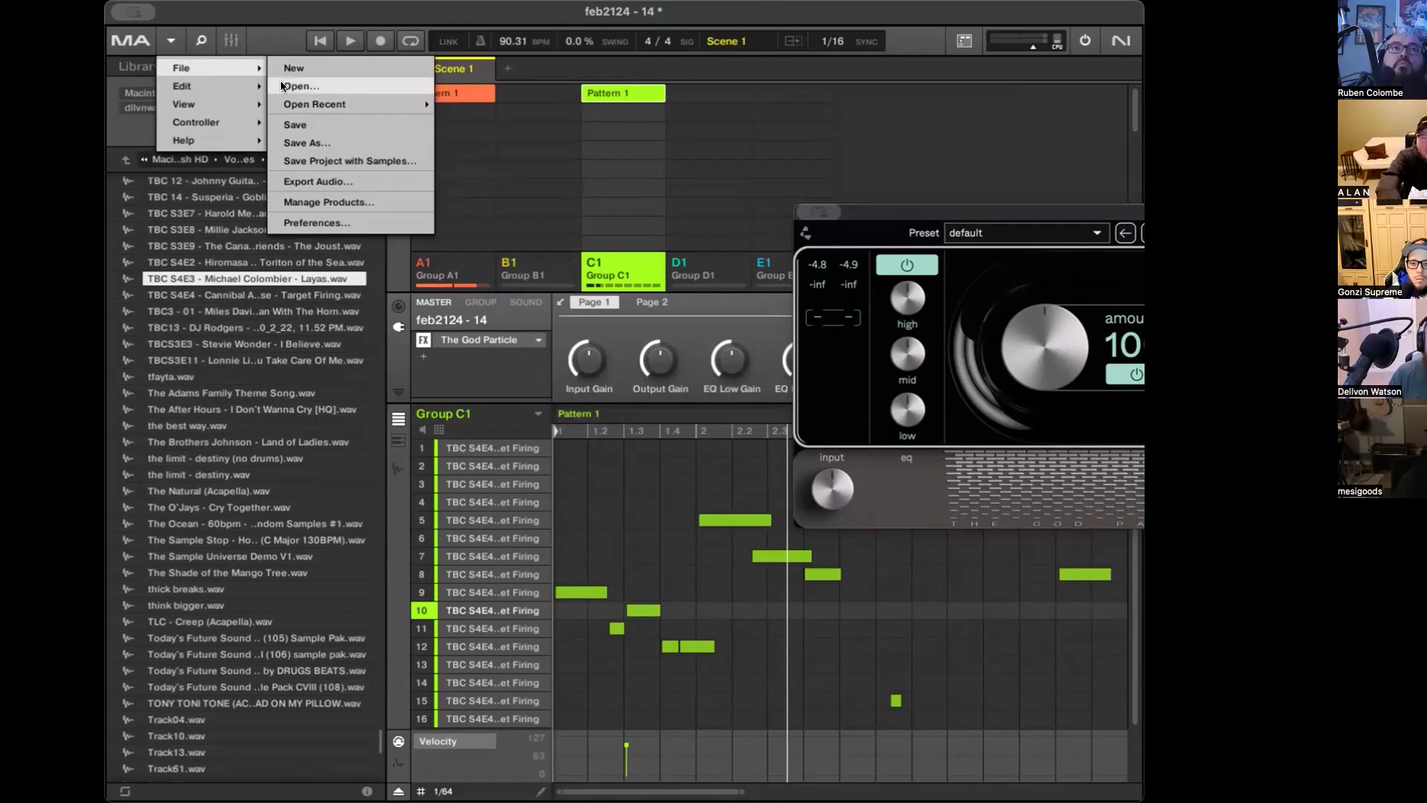
left_click(327, 67)
left_click(1048, 499)
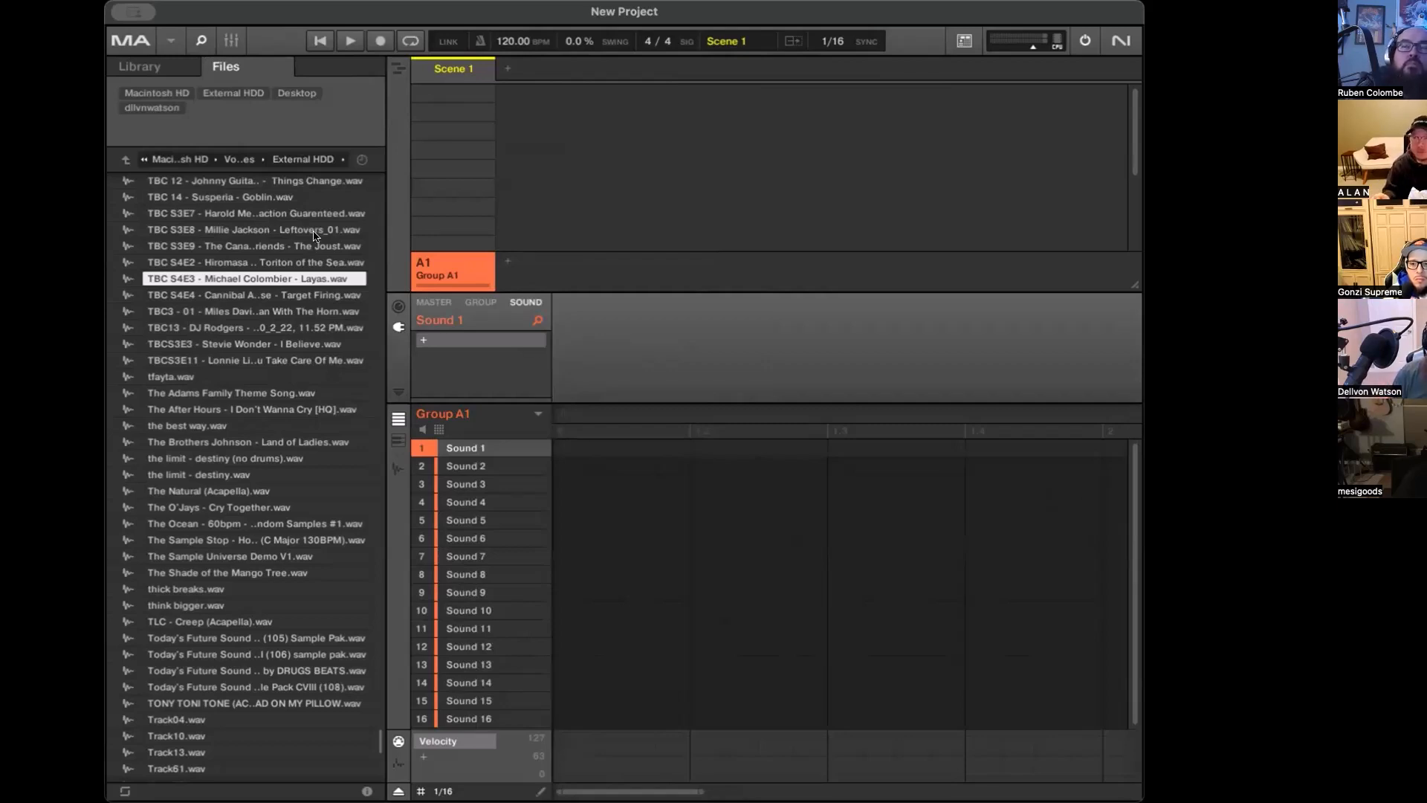
Look through the saved feb2124 project versions and their modification dates in the Projects folder, without opening one
left_click(166, 39)
mouse_move(246, 72)
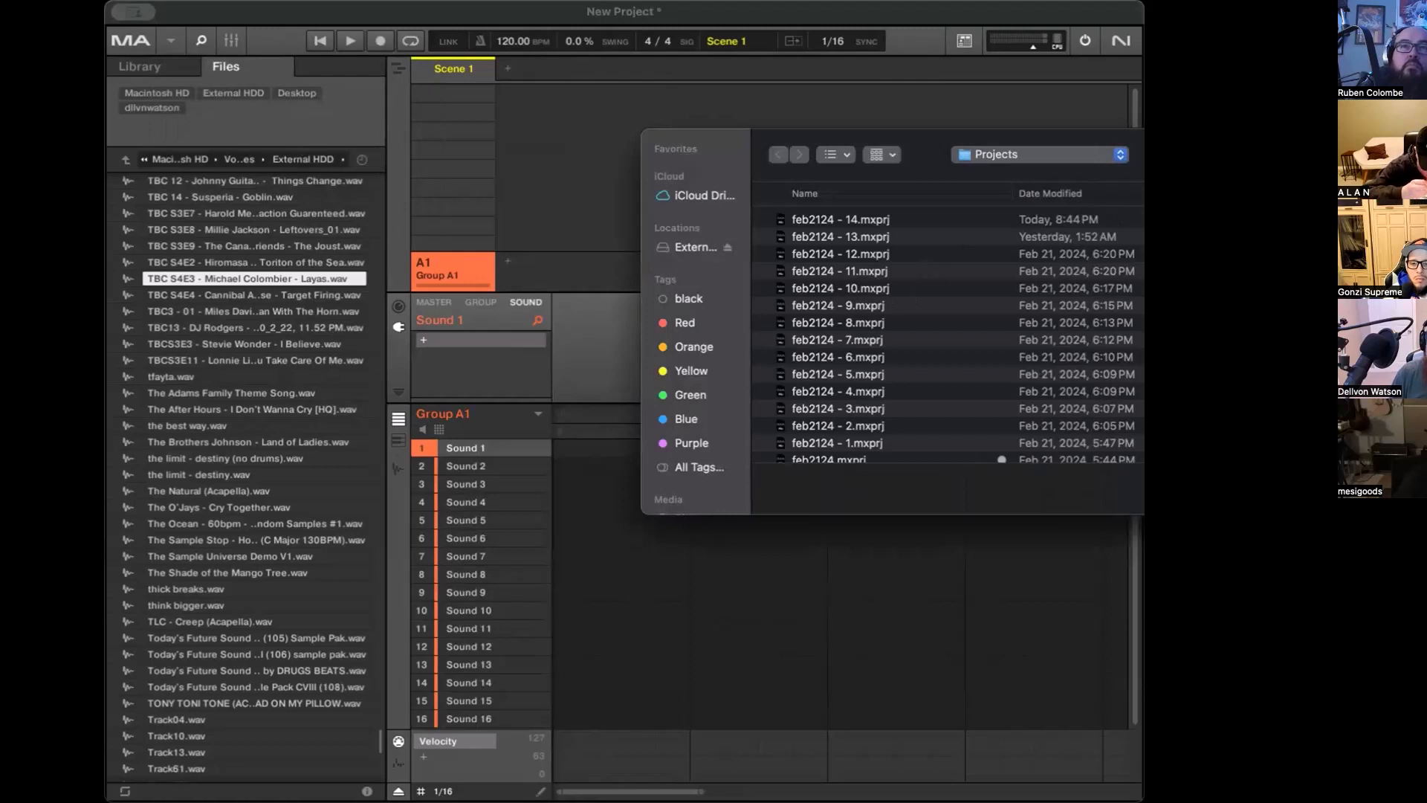
scroll(1084, 232, "right", 4)
scroll(1083, 232, "left", 5)
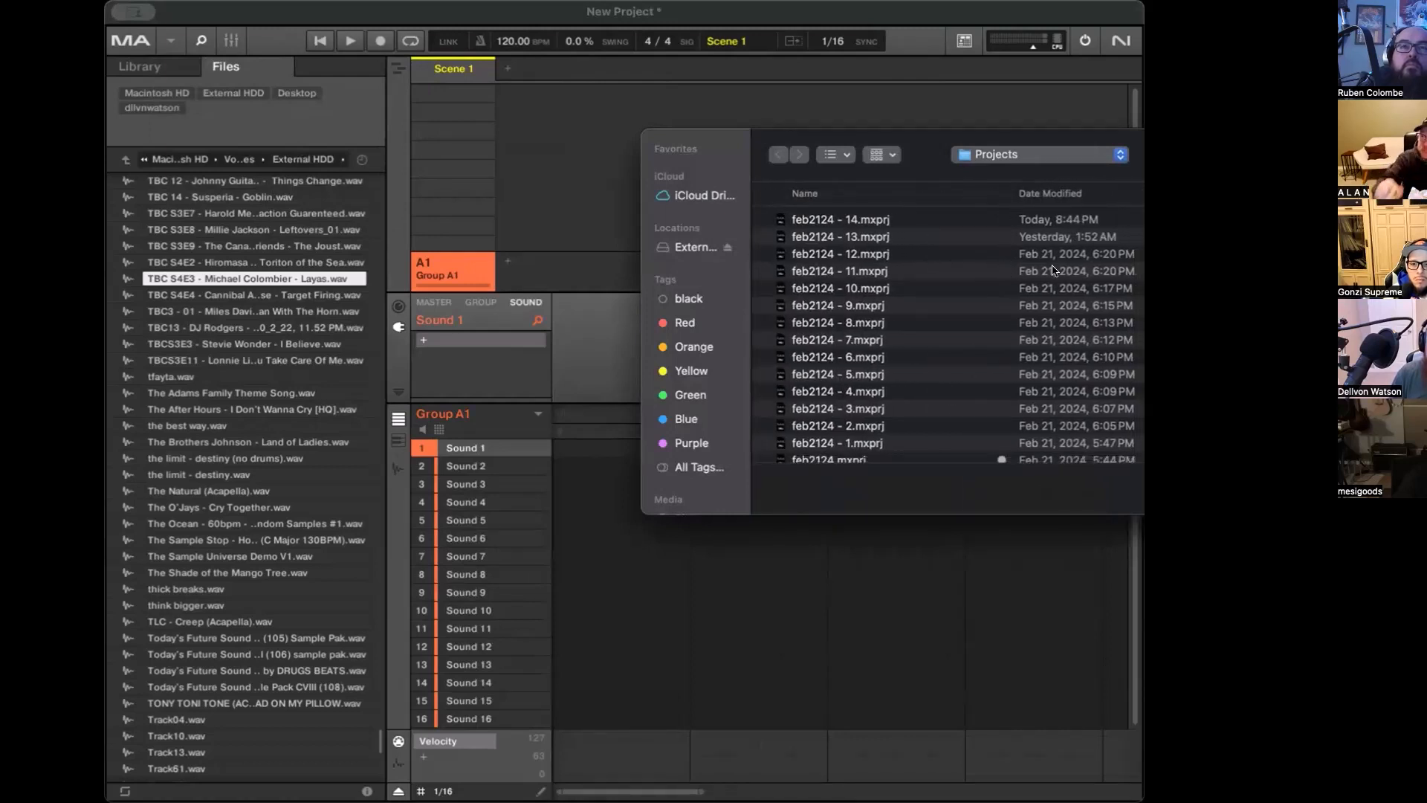
scroll(1077, 267, "right", 2)
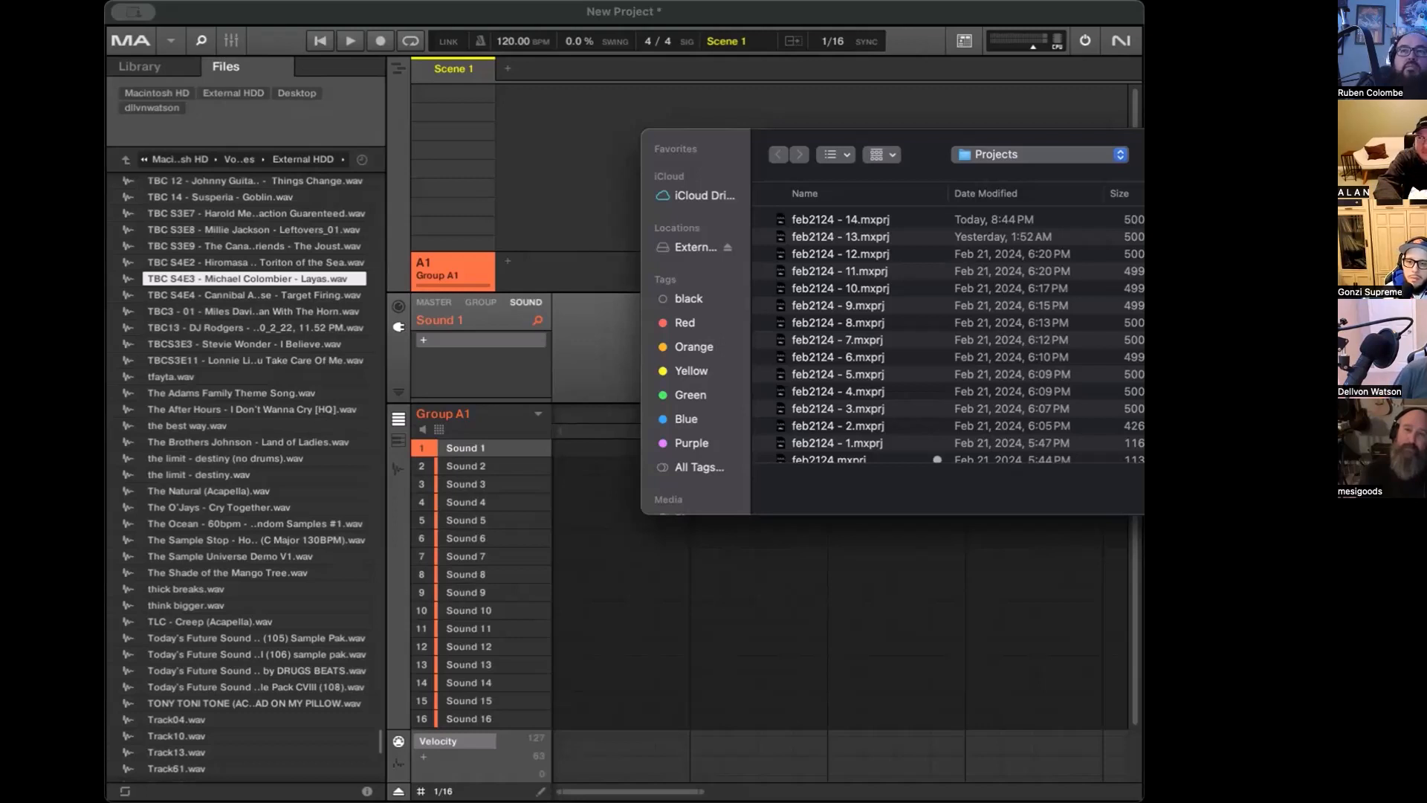
key("Escape")
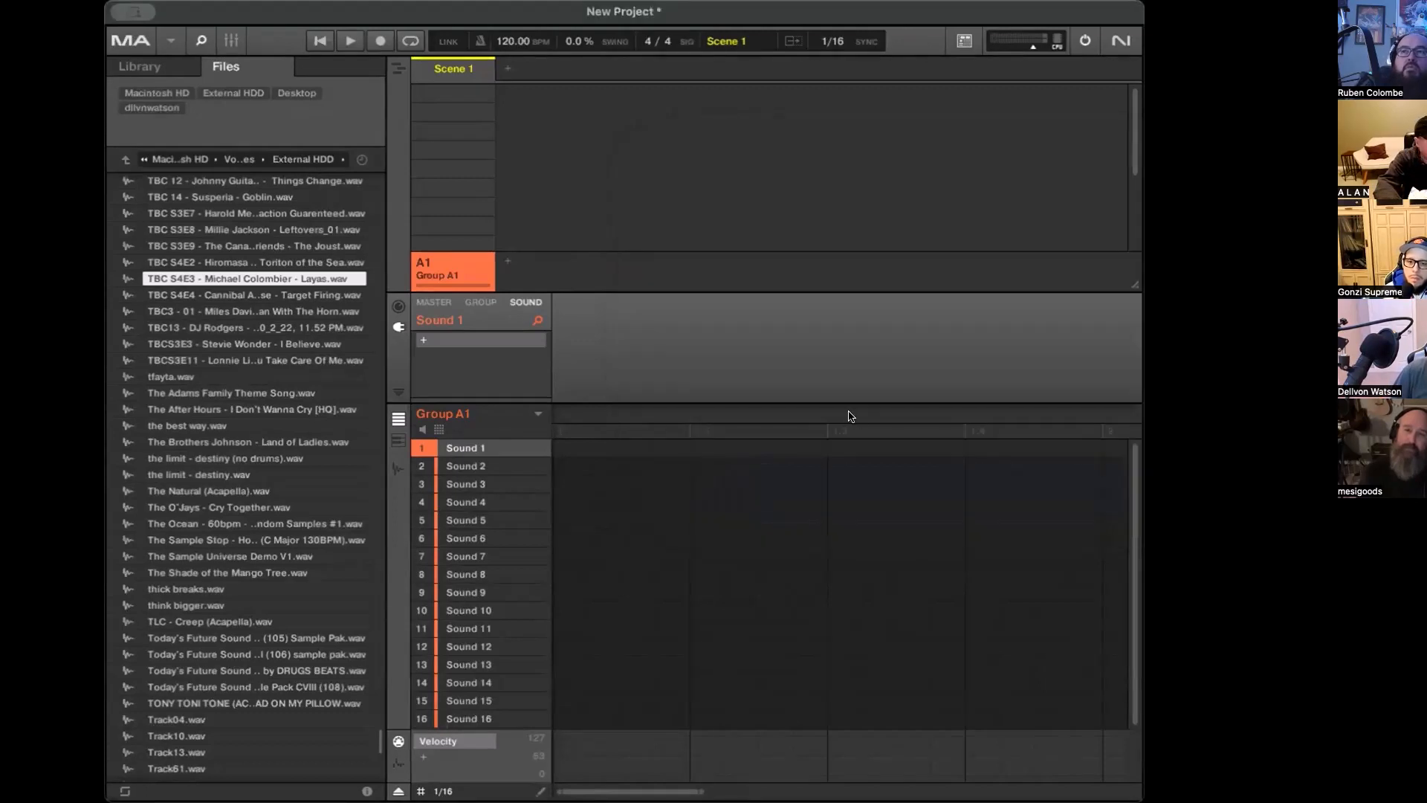
Reopen the recent project feb2124 - 14.mxprj, discarding the empty project's changes, and play back the Group A1 drum pattern
left_click(171, 40)
mouse_move(350, 104)
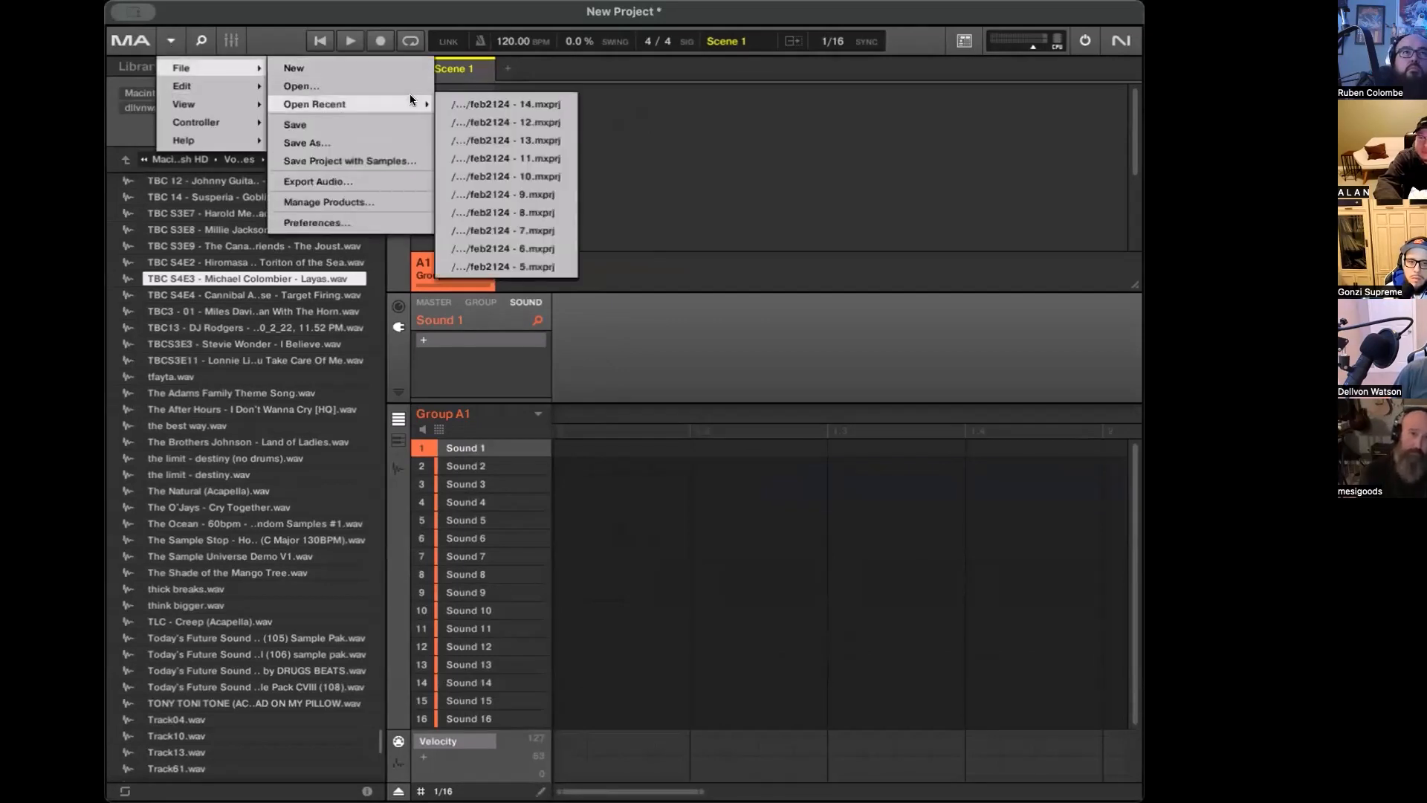
left_click(551, 98)
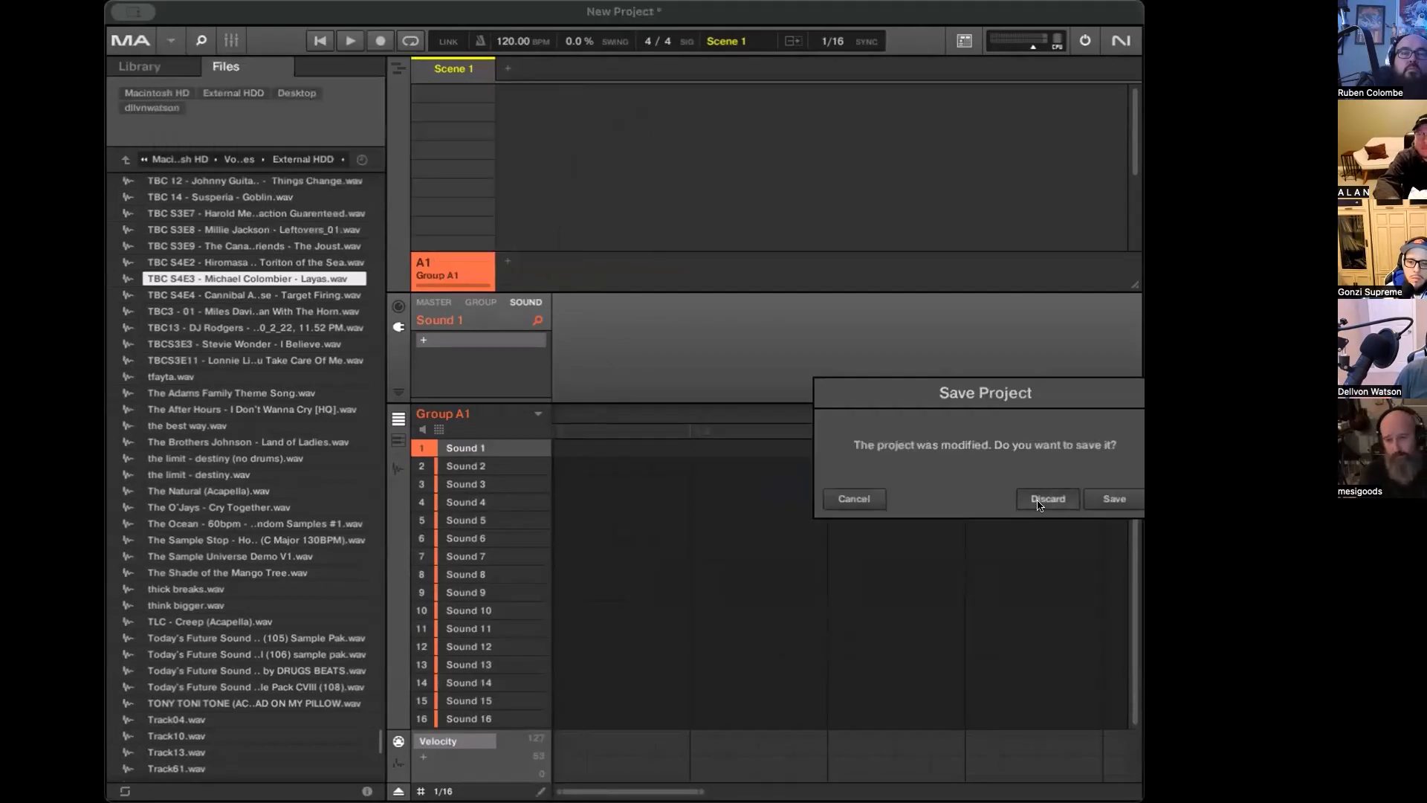
left_click(1039, 499)
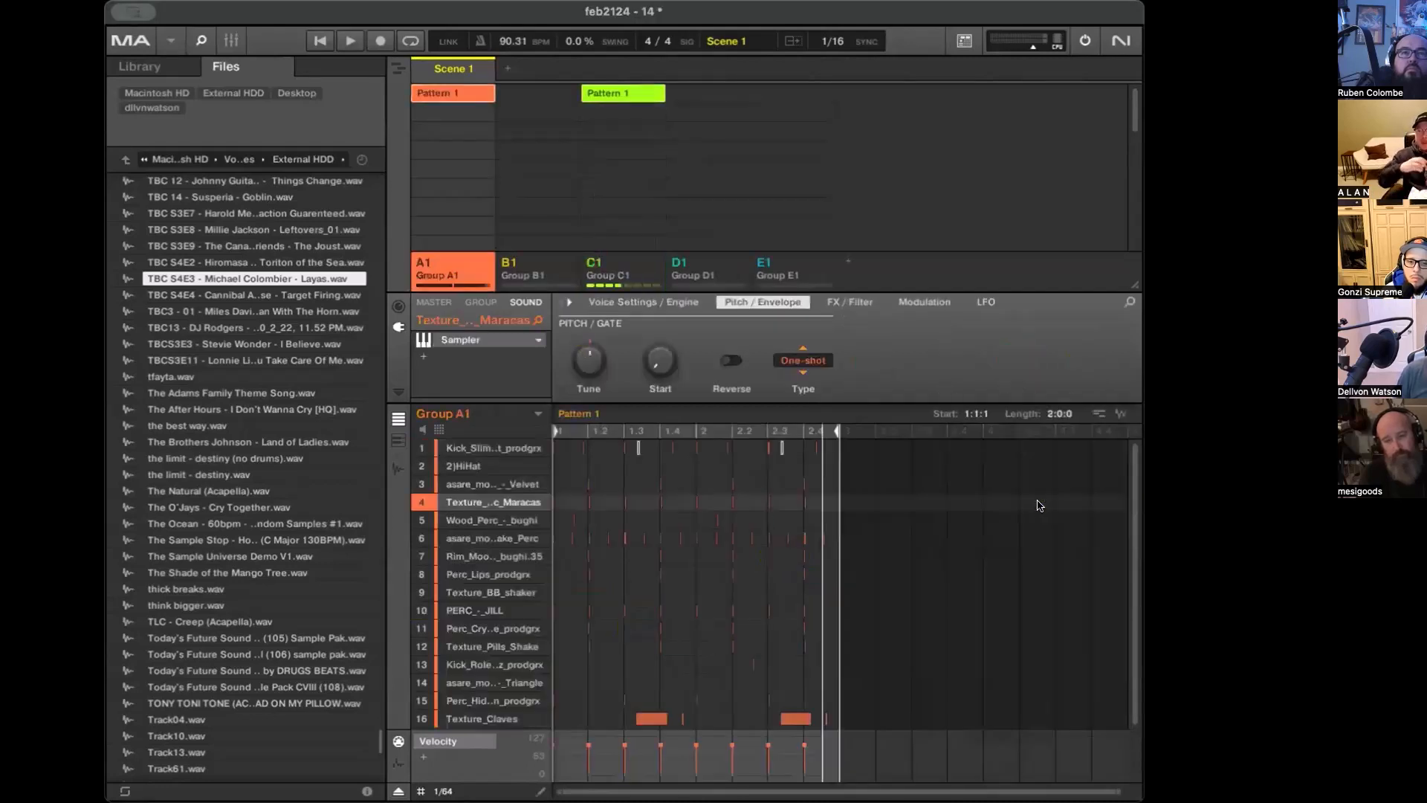
key("space")
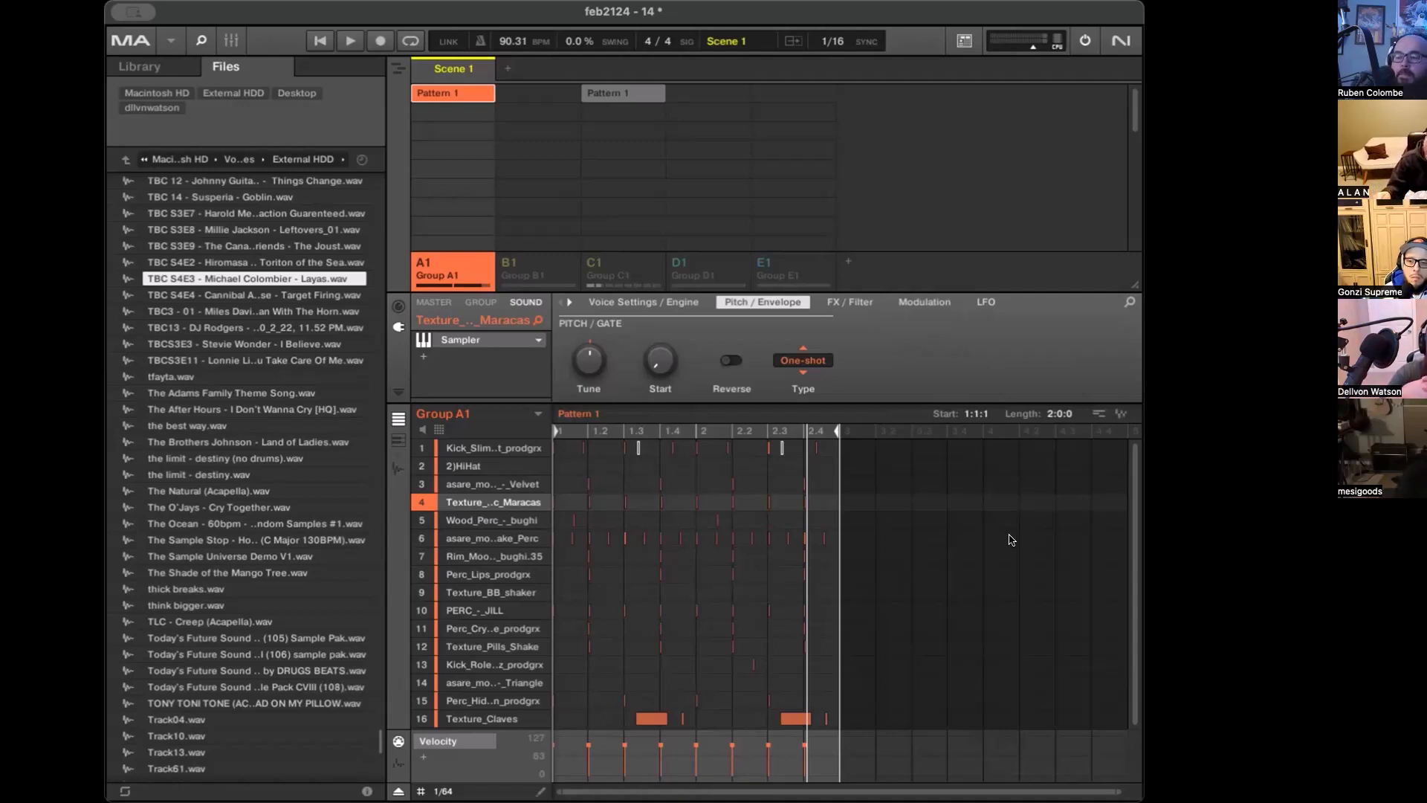
Start a new empty project, discarding the changes in feb2124 - 14
left_click(167, 41)
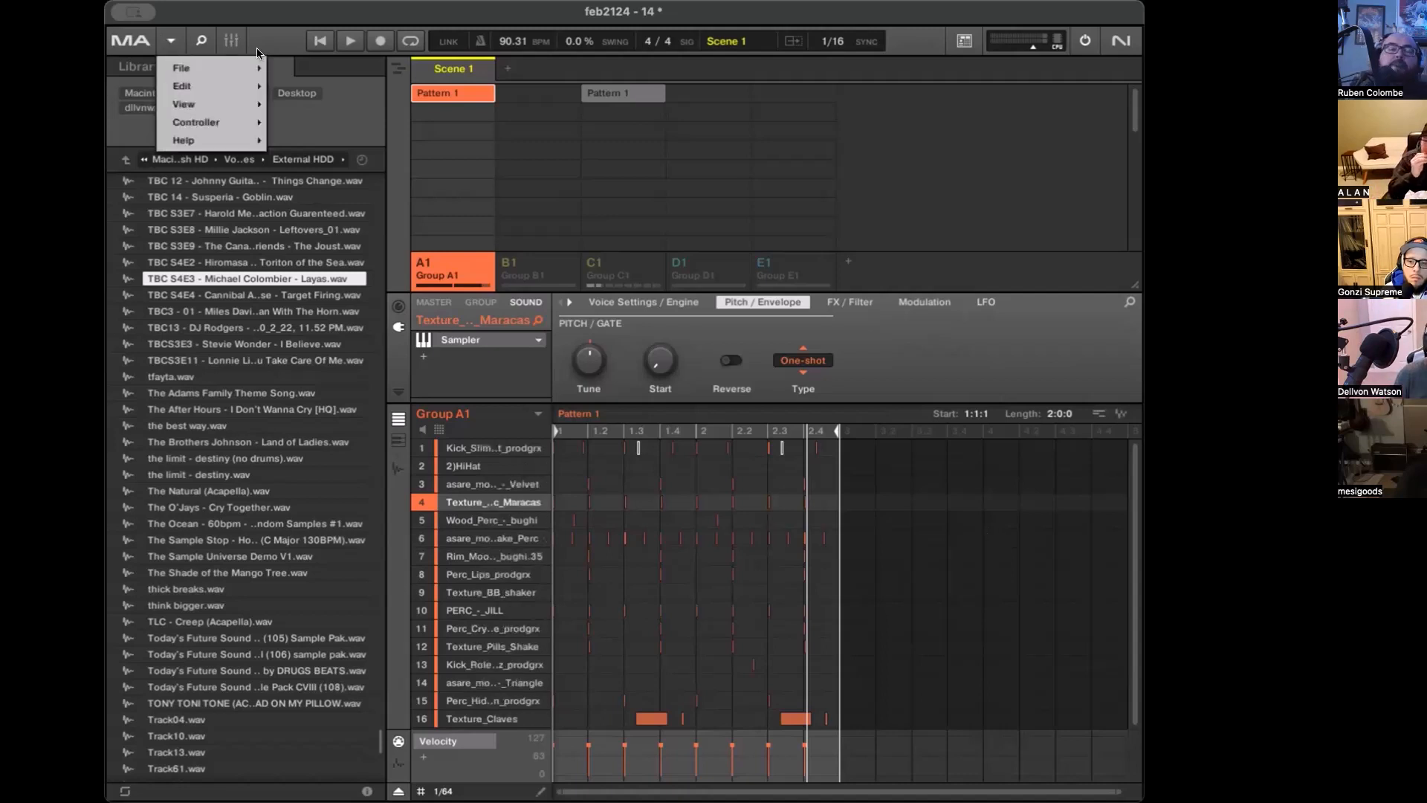
left_click(297, 68)
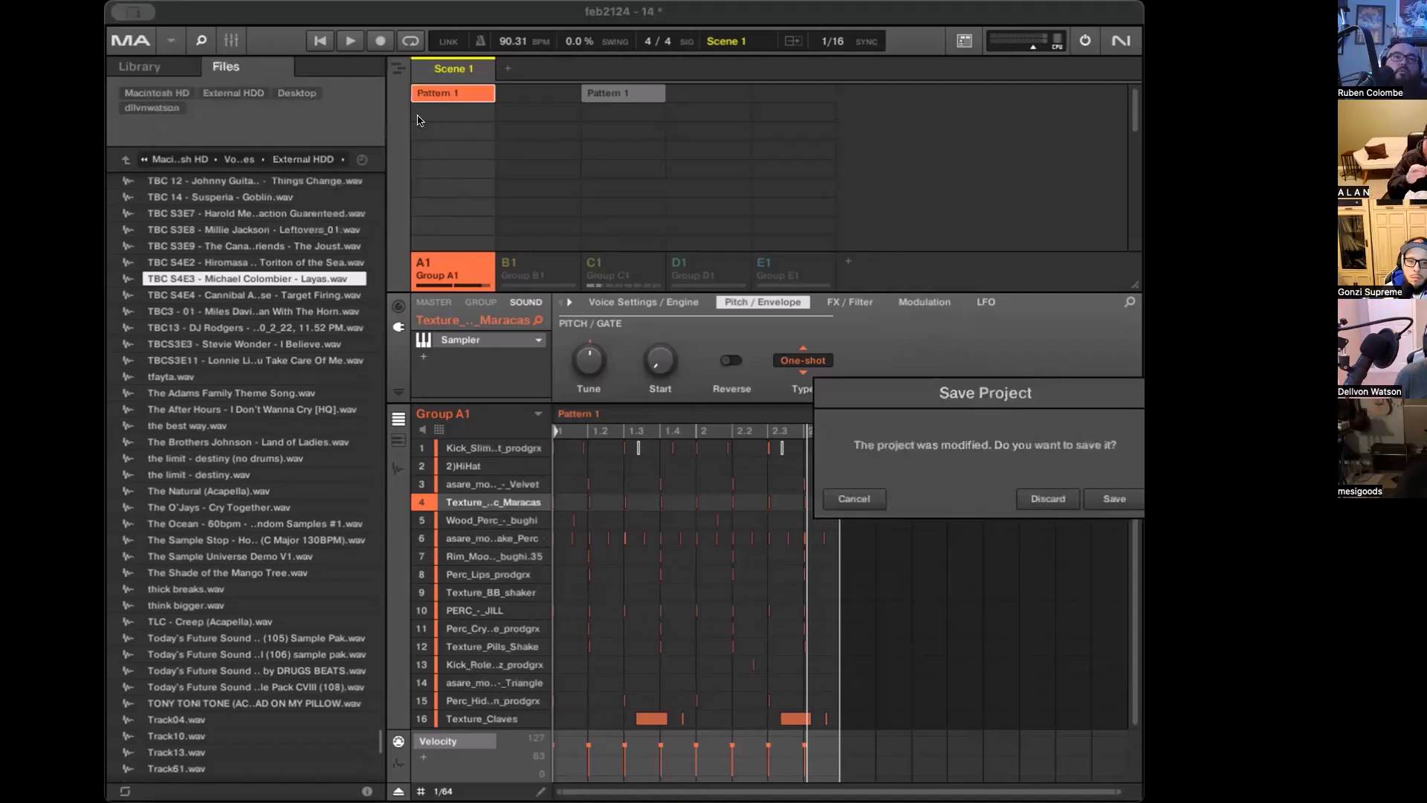
left_click(1033, 498)
Add the Audio Units version of Cradle's The God Particle as an effect on the new project's master channel
left_click(429, 304)
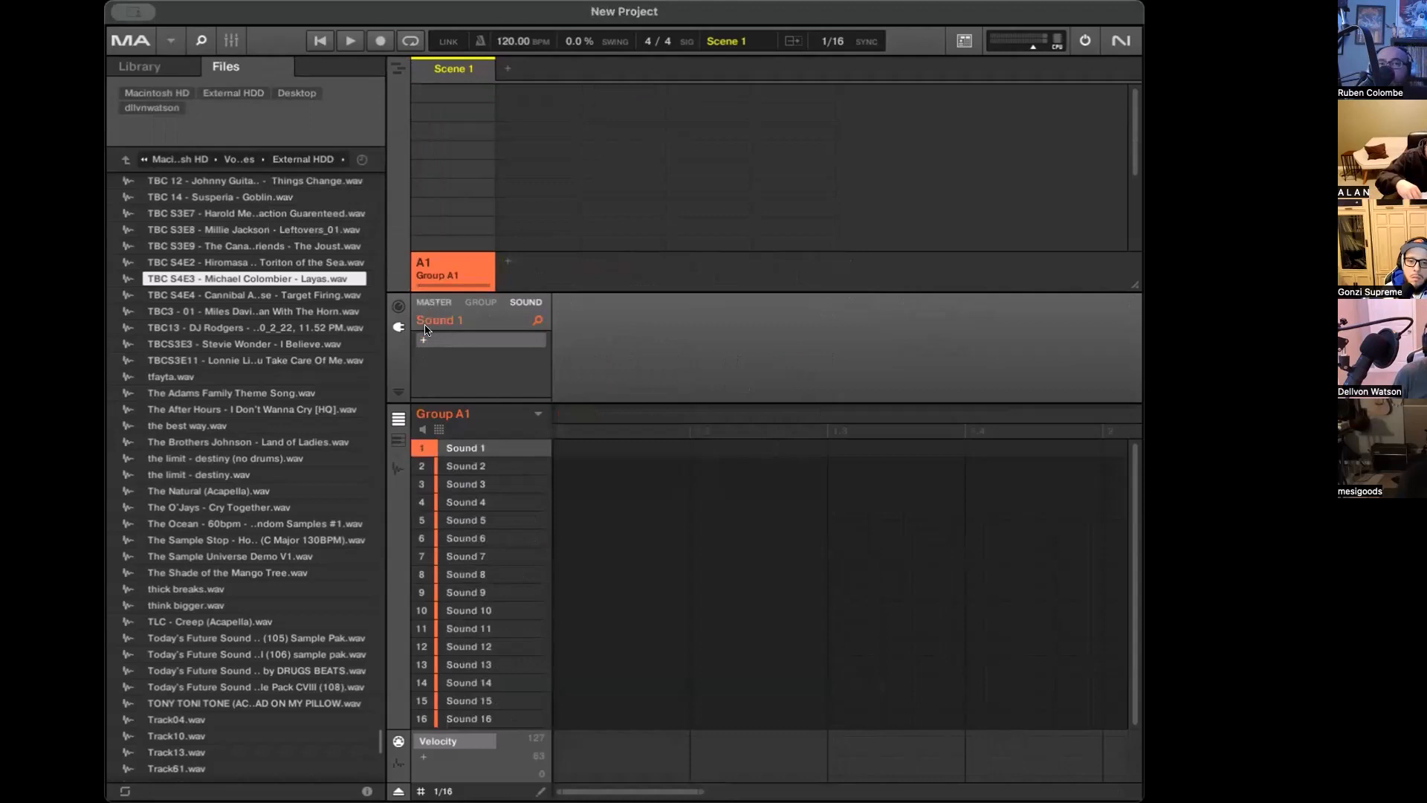
left_click(423, 340)
mouse_move(523, 384)
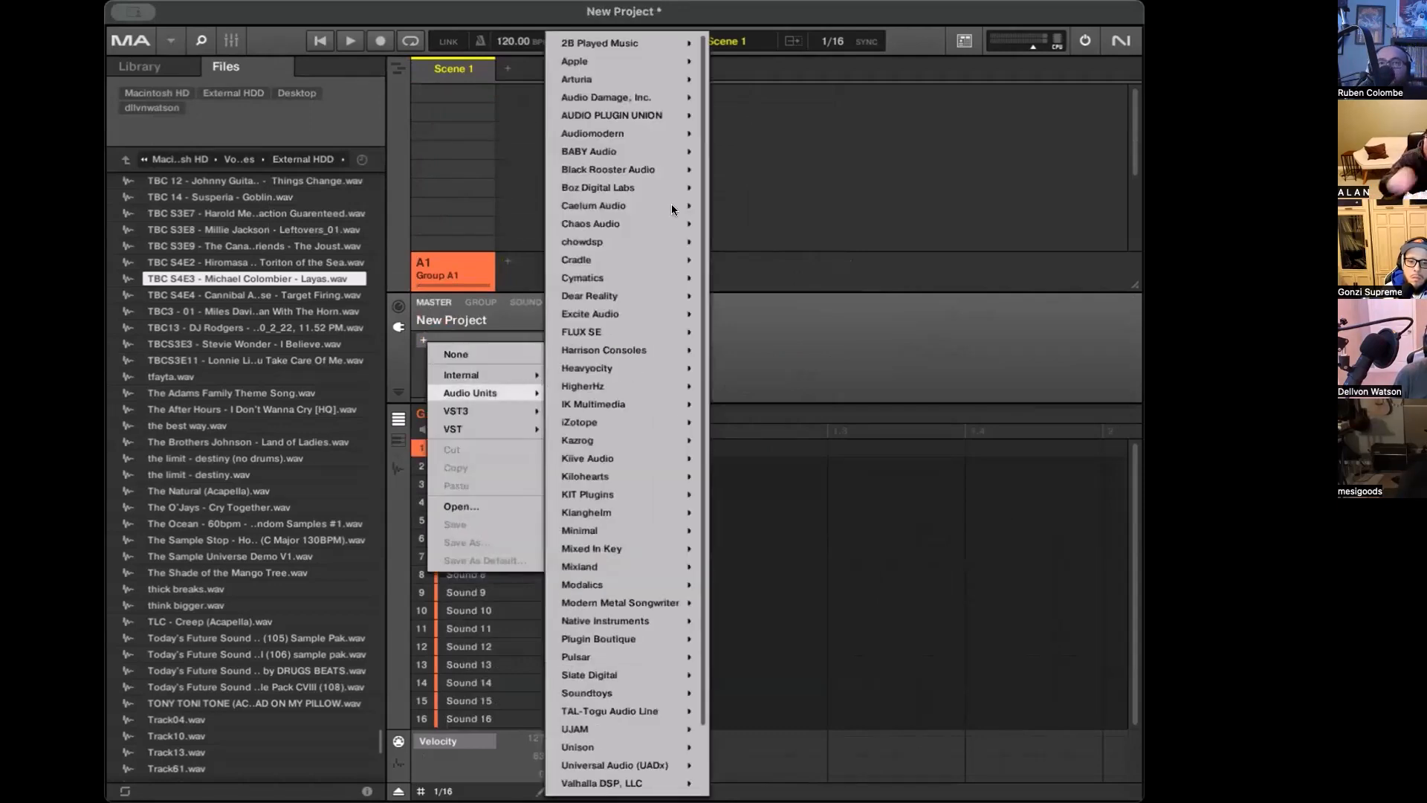
mouse_move(649, 258)
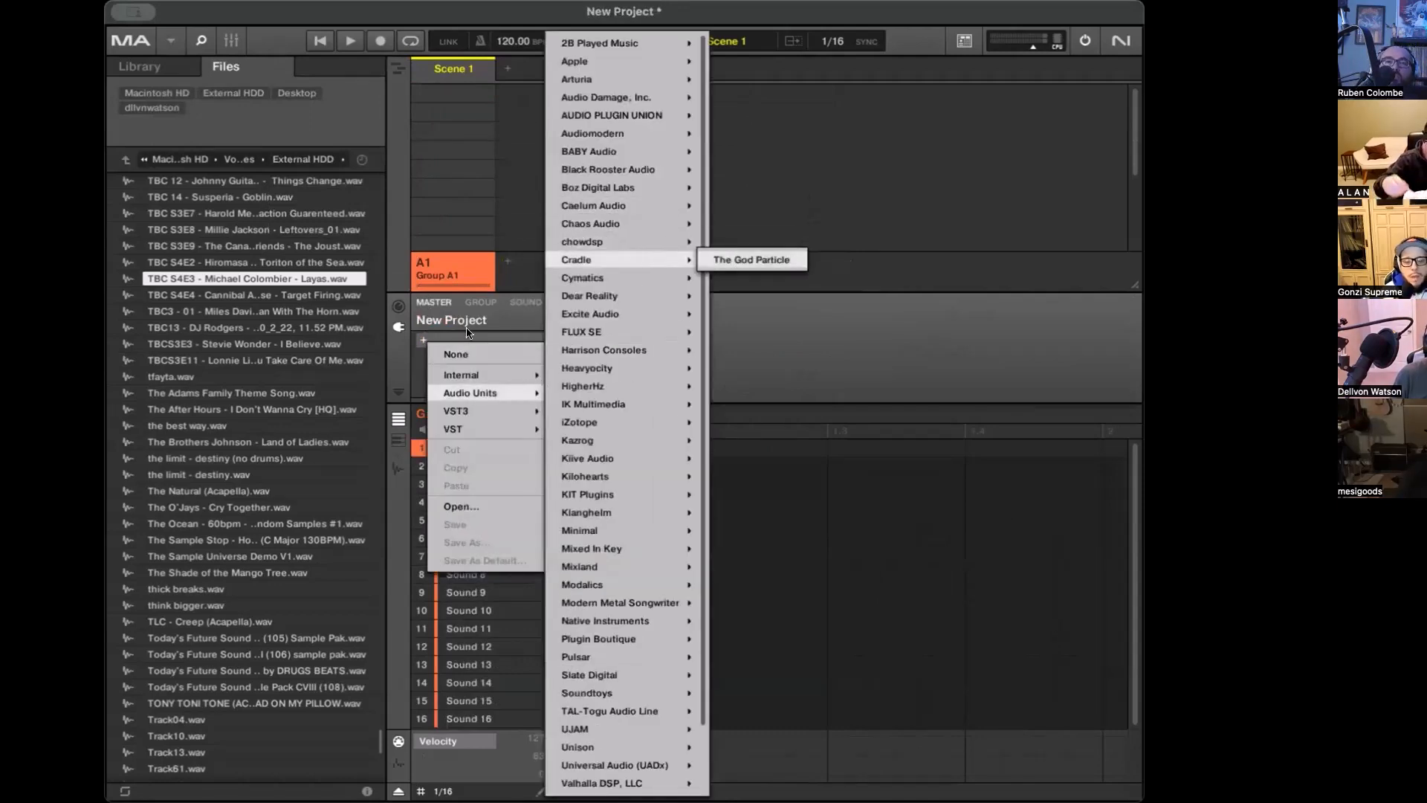
left_click(751, 259)
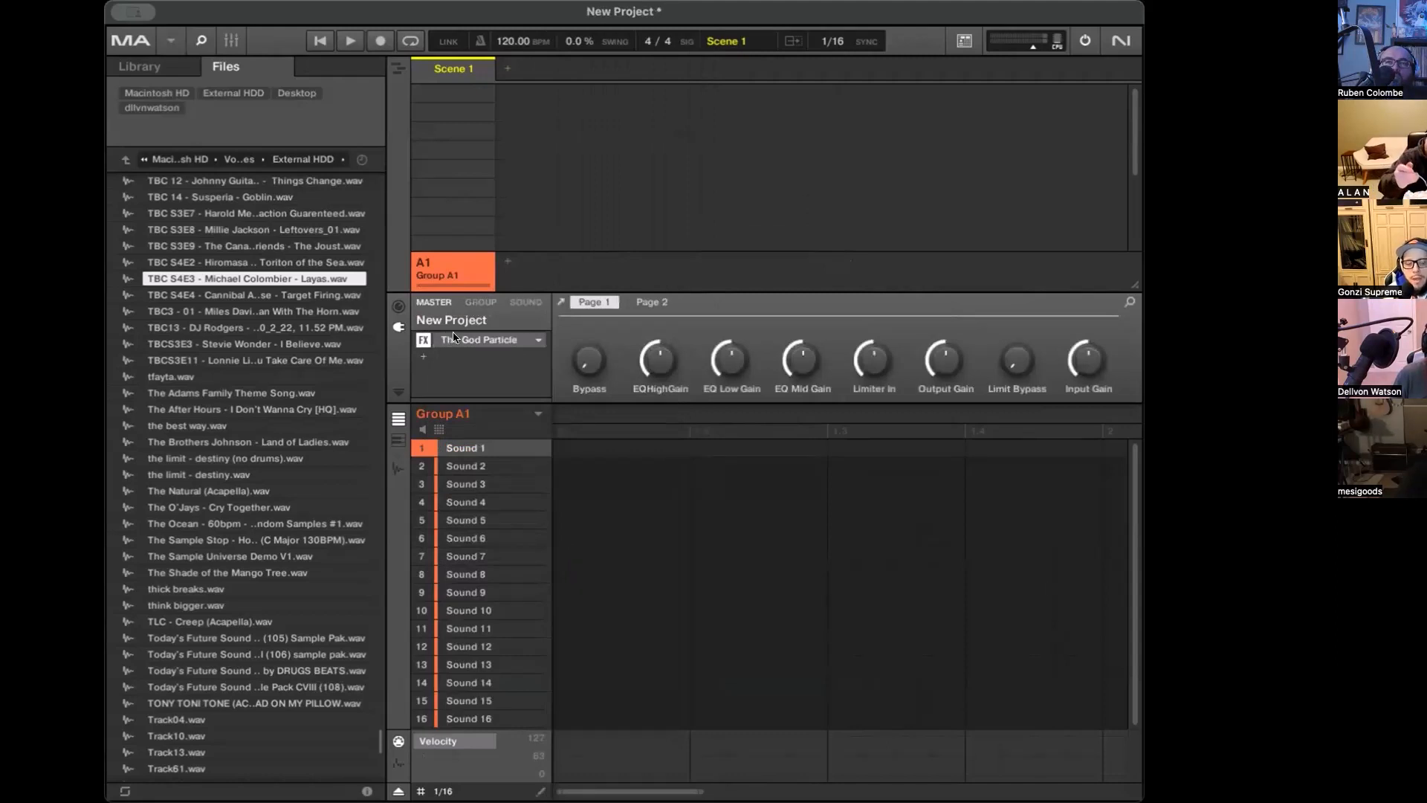
right_click(452, 418)
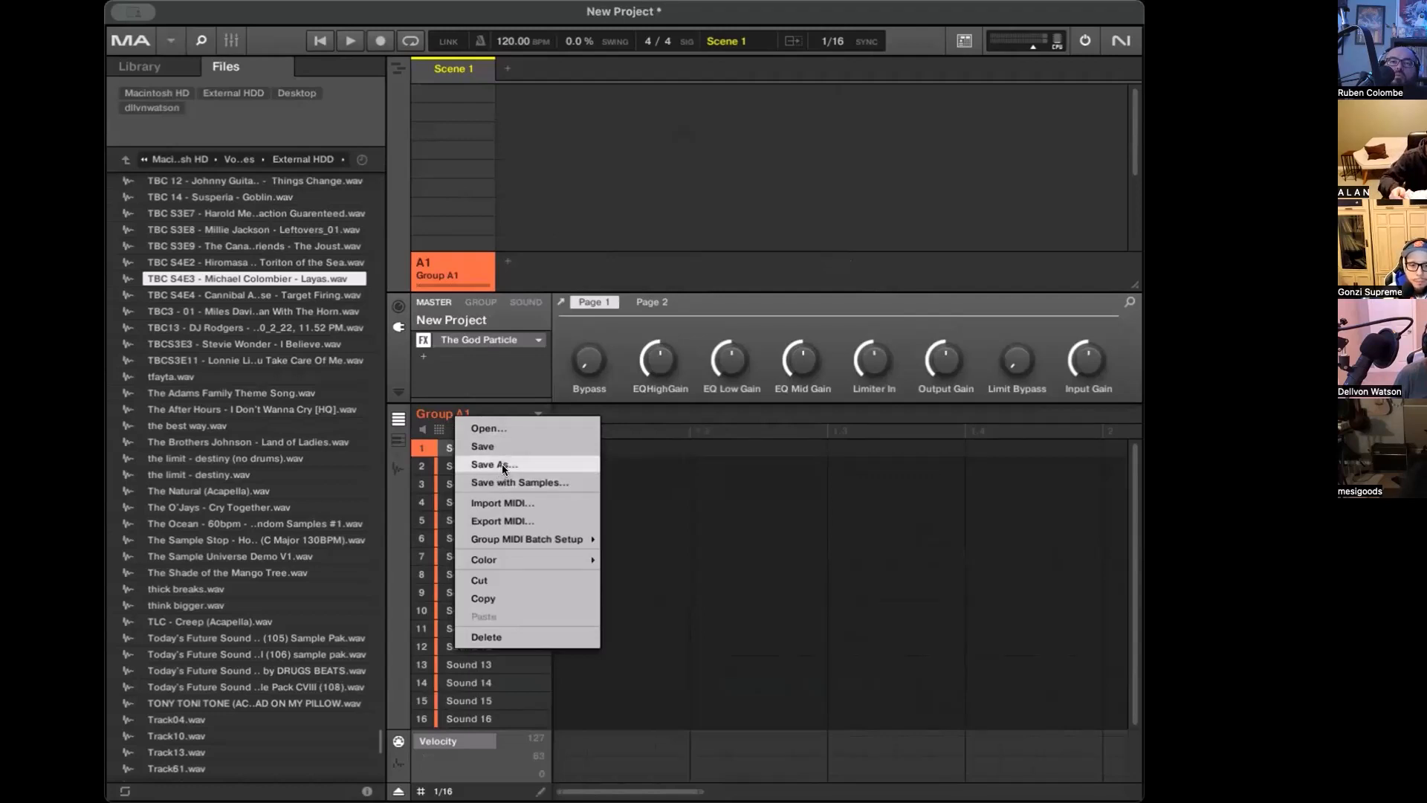
left_click(499, 431)
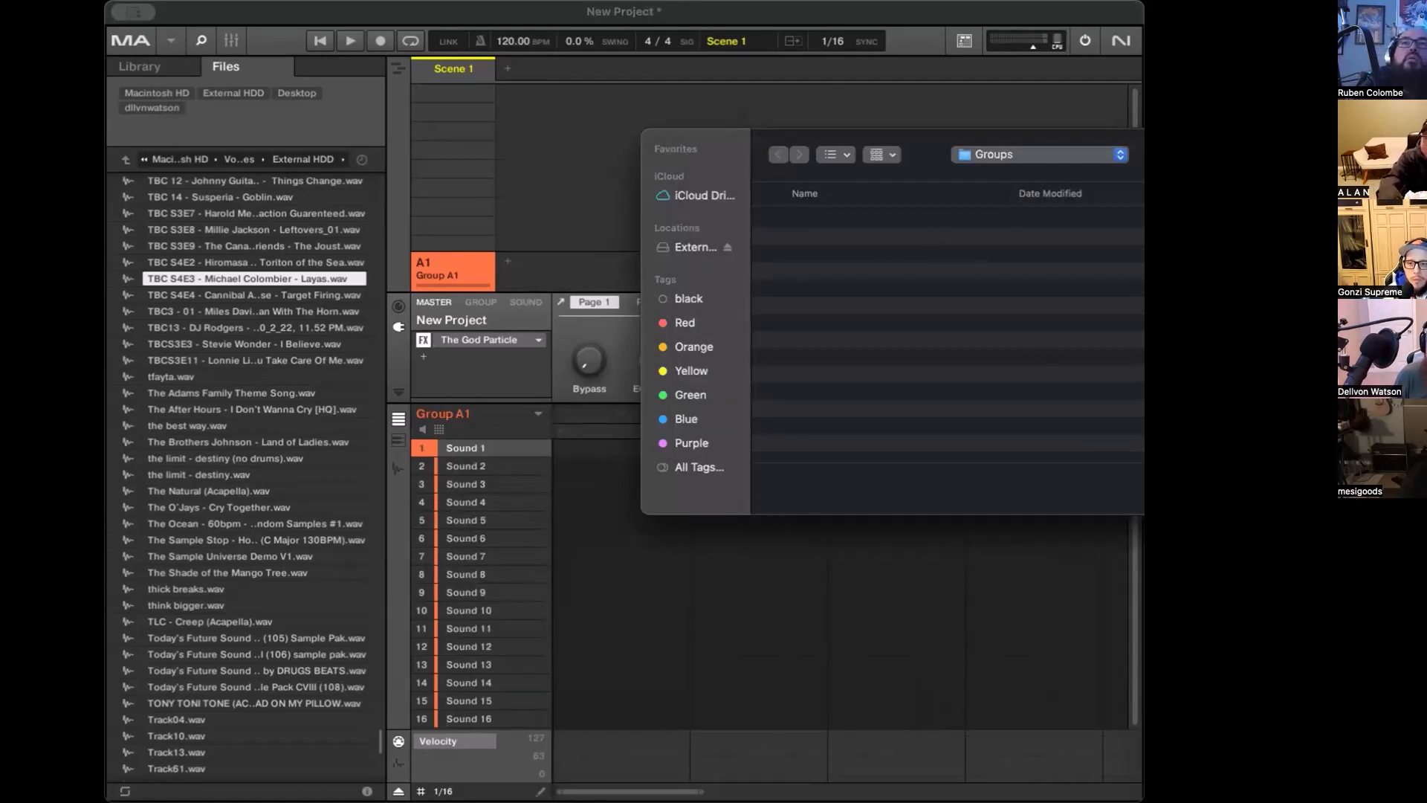
key("Escape")
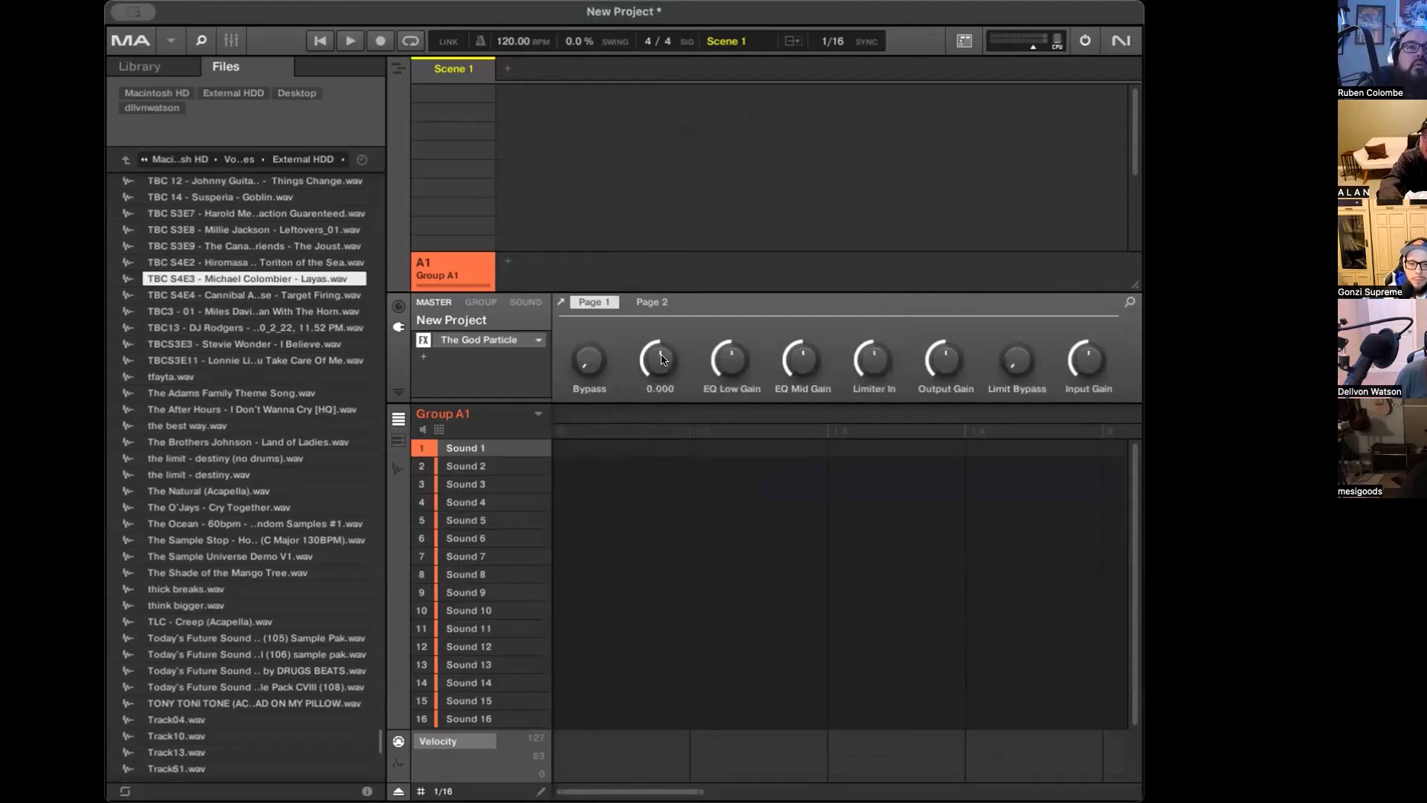
View The God Particle's plug-in interface and remove the effect from the master channel
left_click(557, 302)
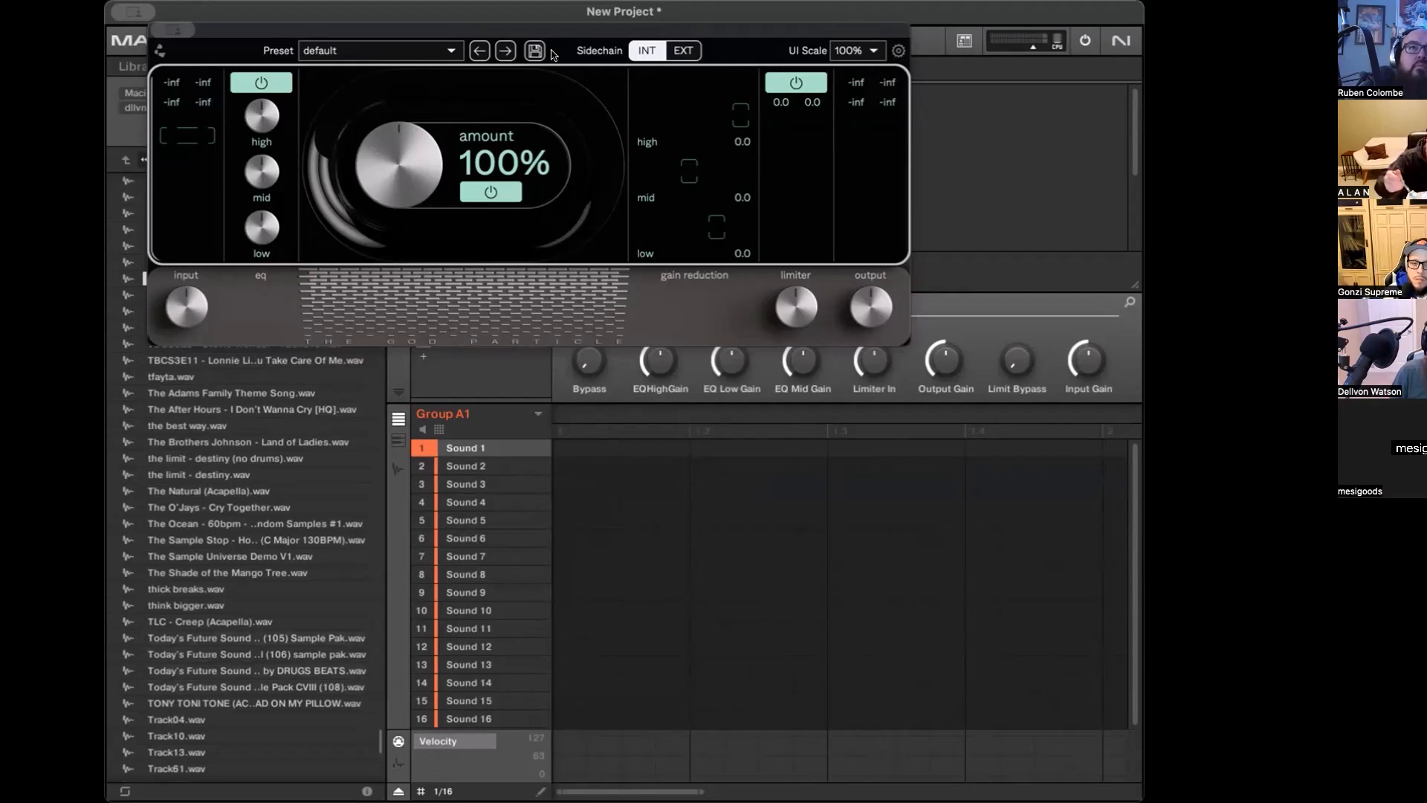
left_click_drag(552, 58, 581, 405)
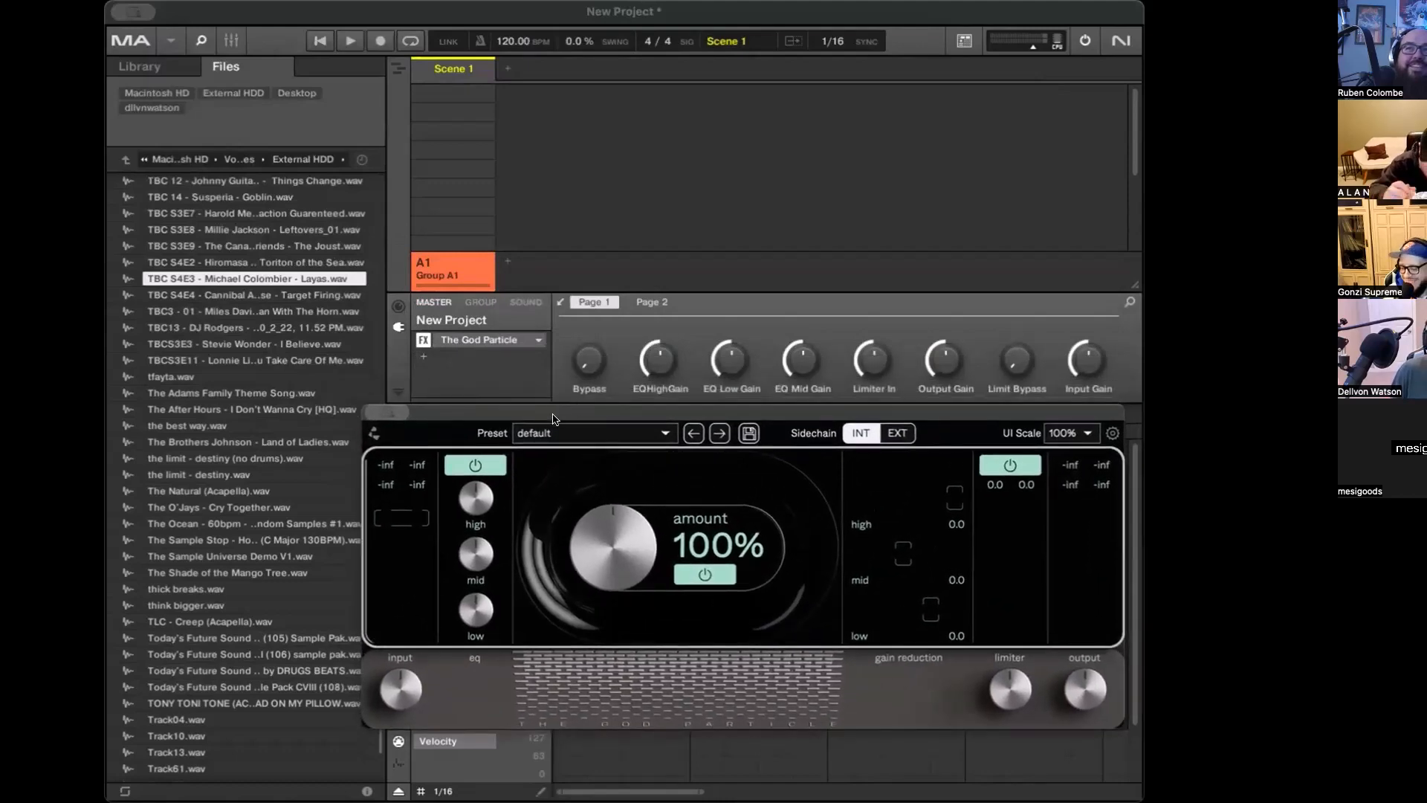
left_click(539, 341)
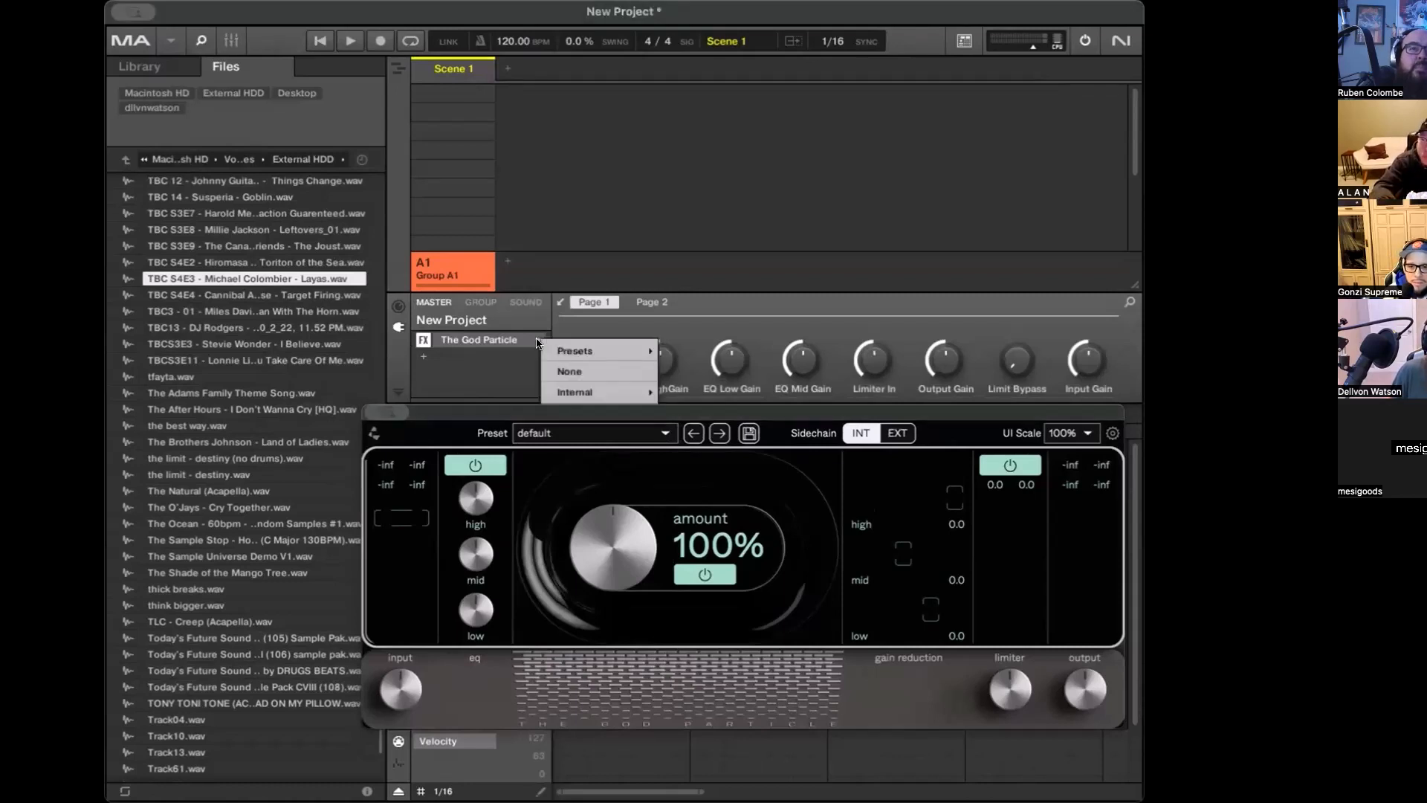
left_click(579, 369)
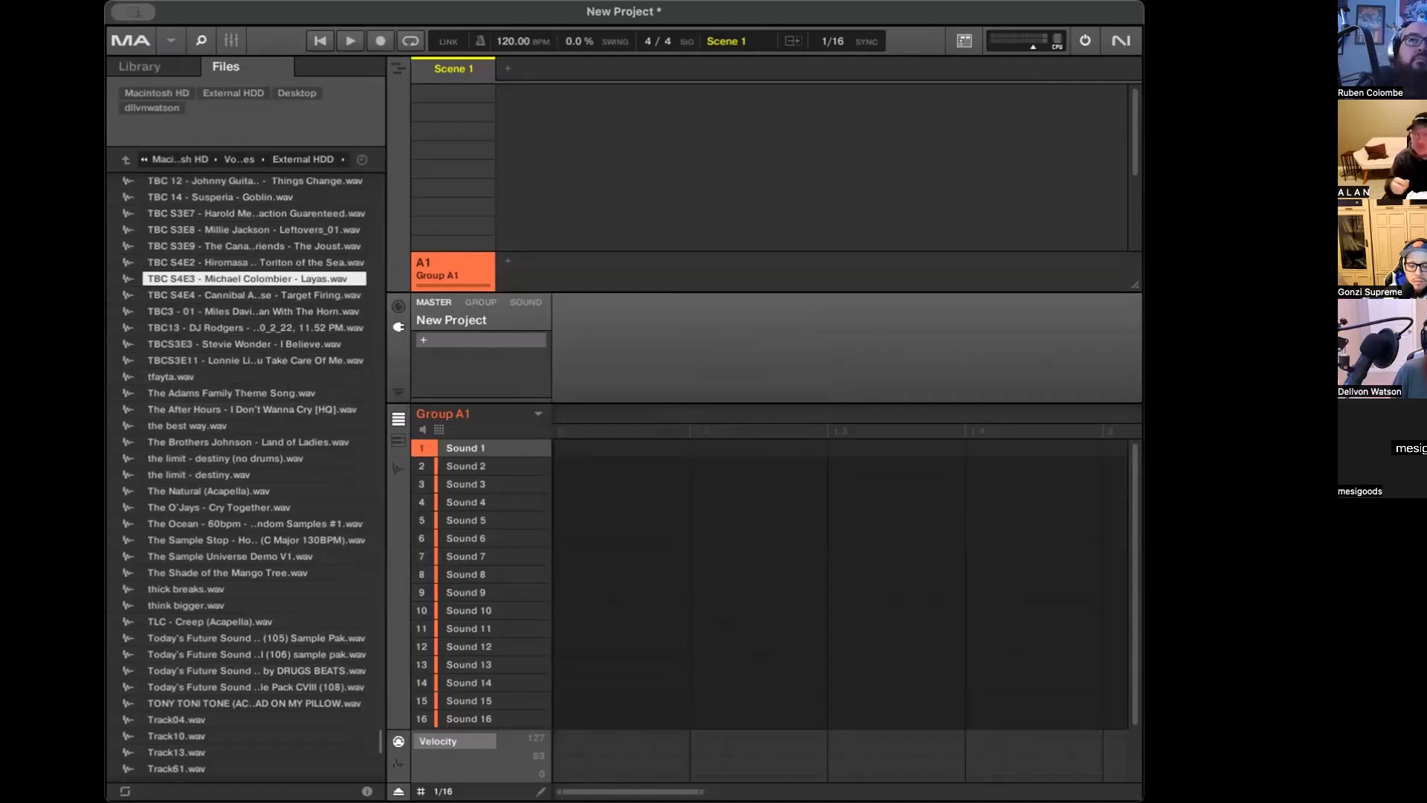
left_click(171, 41)
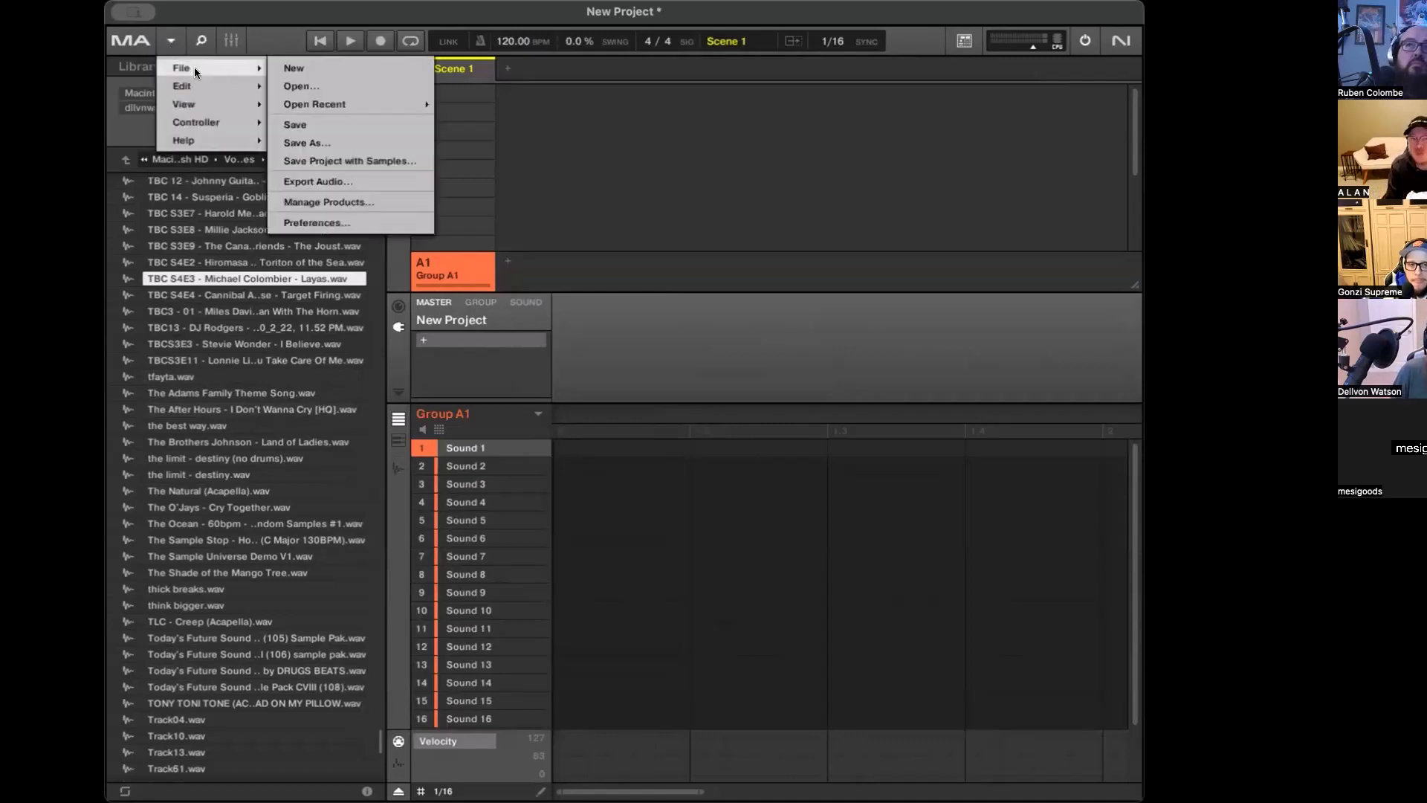
mouse_move(250, 102)
mouse_move(226, 67)
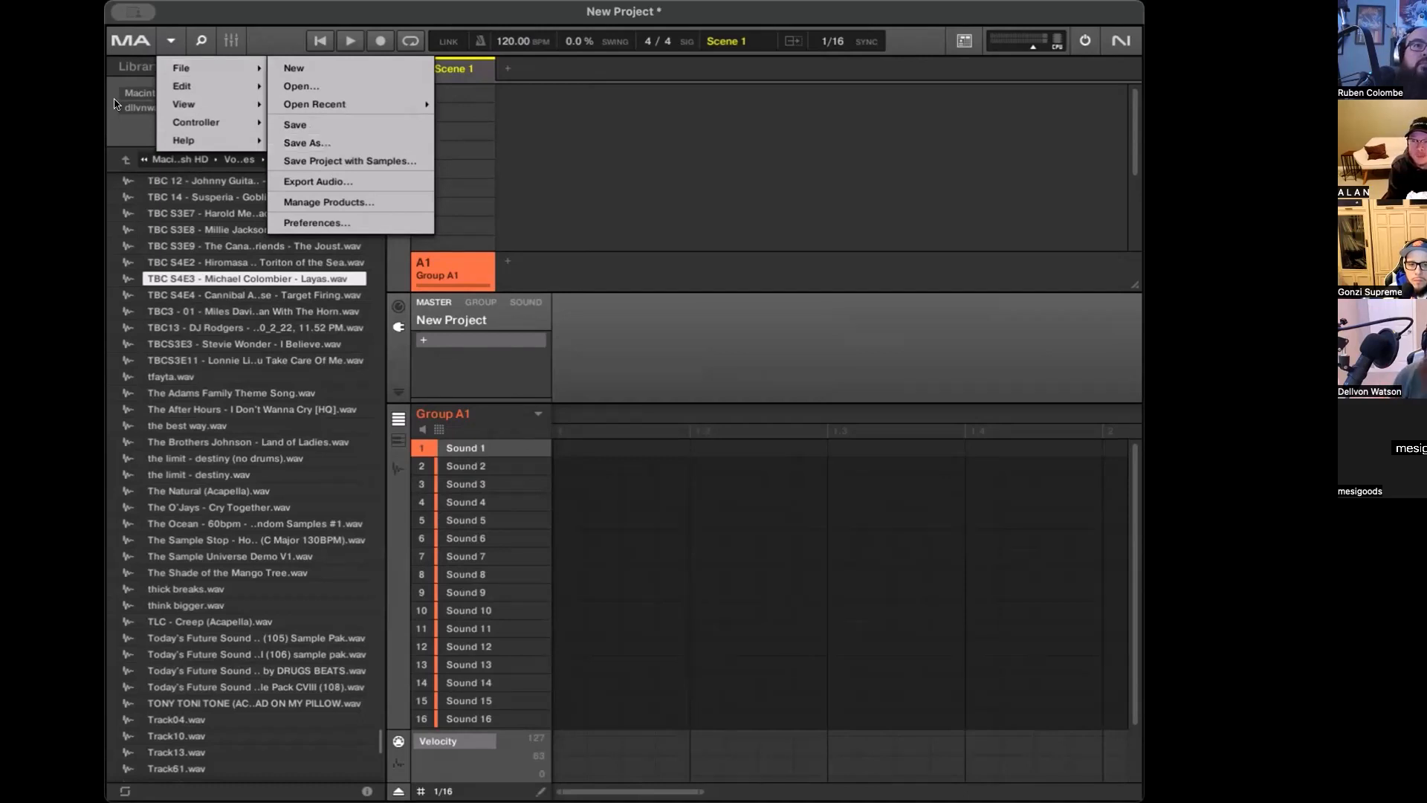
left_click(580, 340)
Add the Audio Units version of Cradle's The God Particle to the empty master effect slot again
left_click(427, 343)
mouse_move(471, 391)
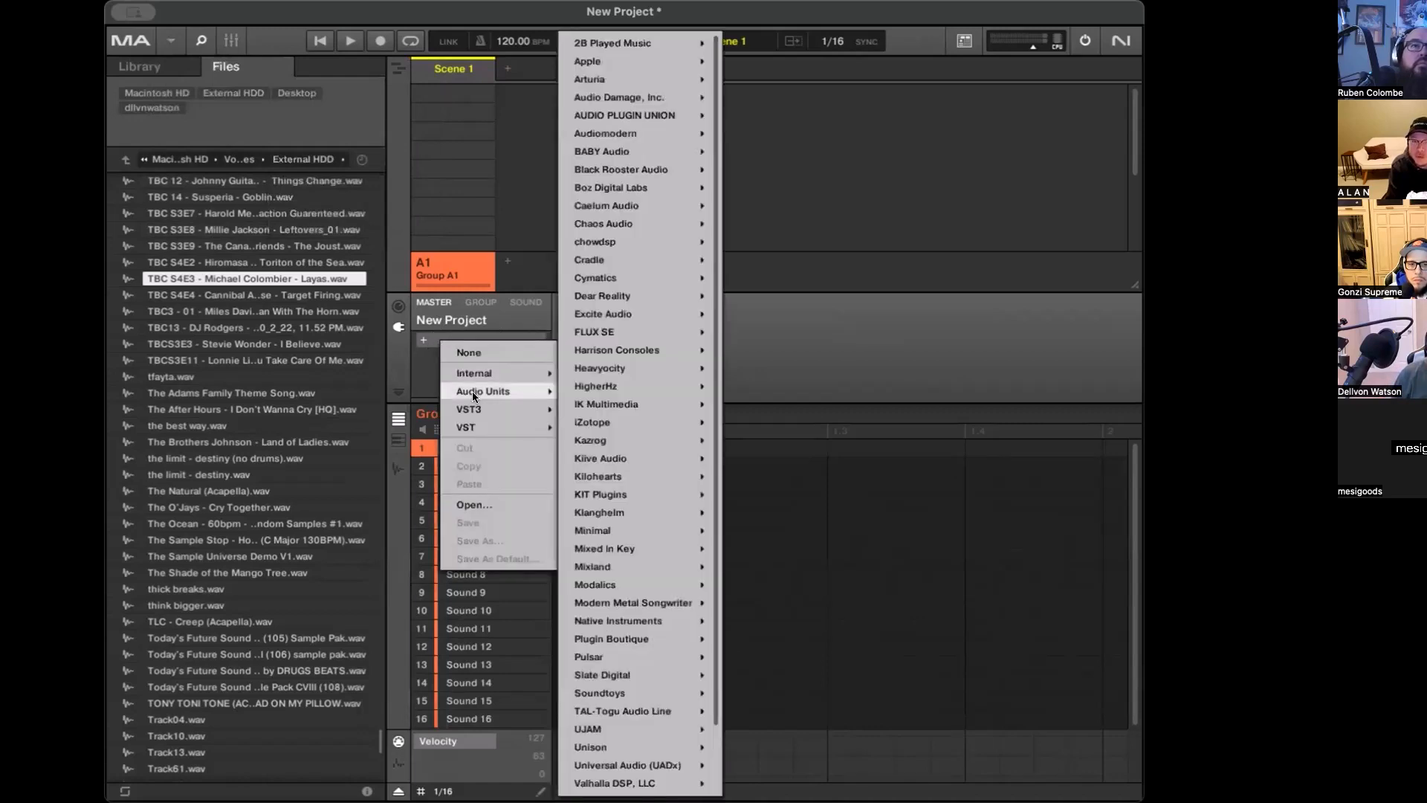
mouse_move(632, 368)
left_click(878, 352)
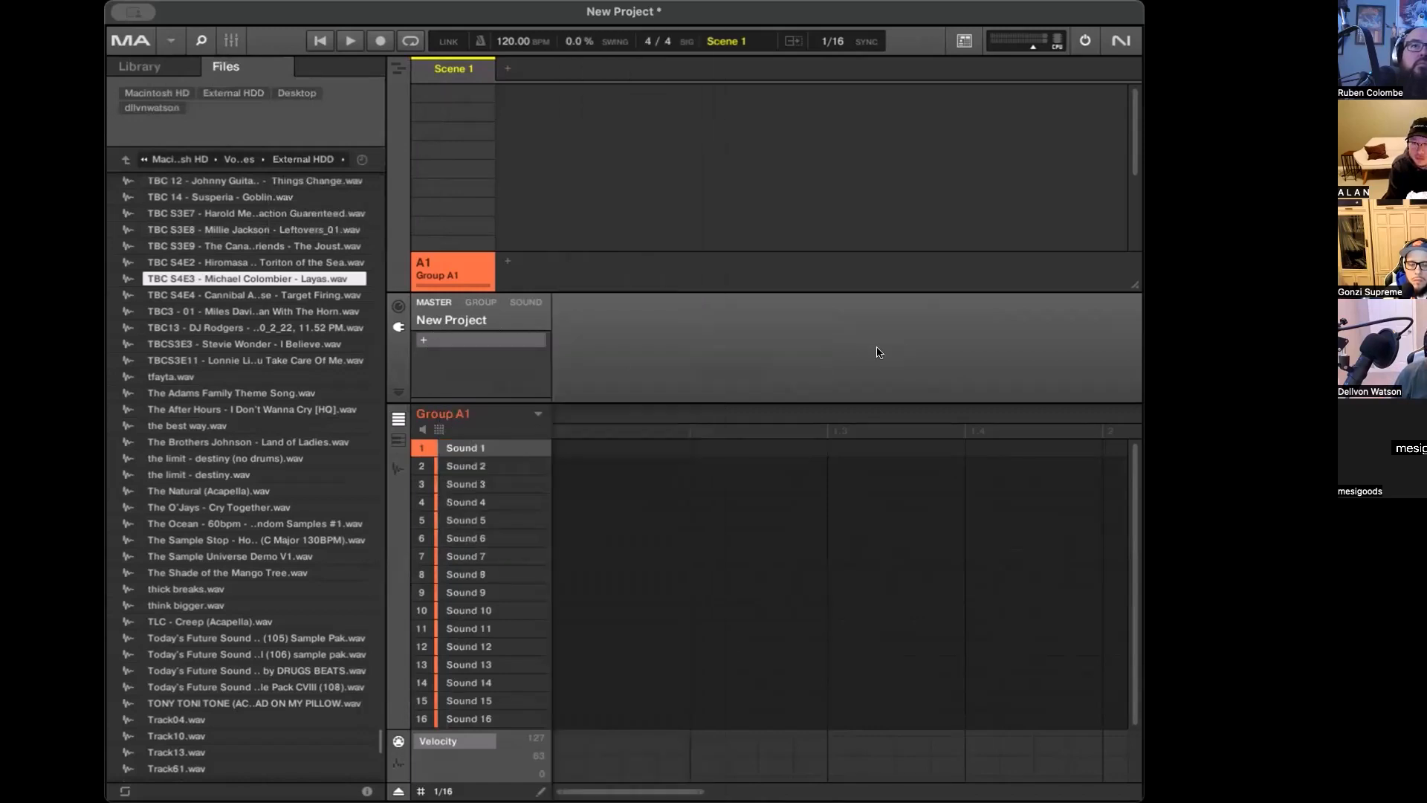
left_click(426, 344)
mouse_move(512, 394)
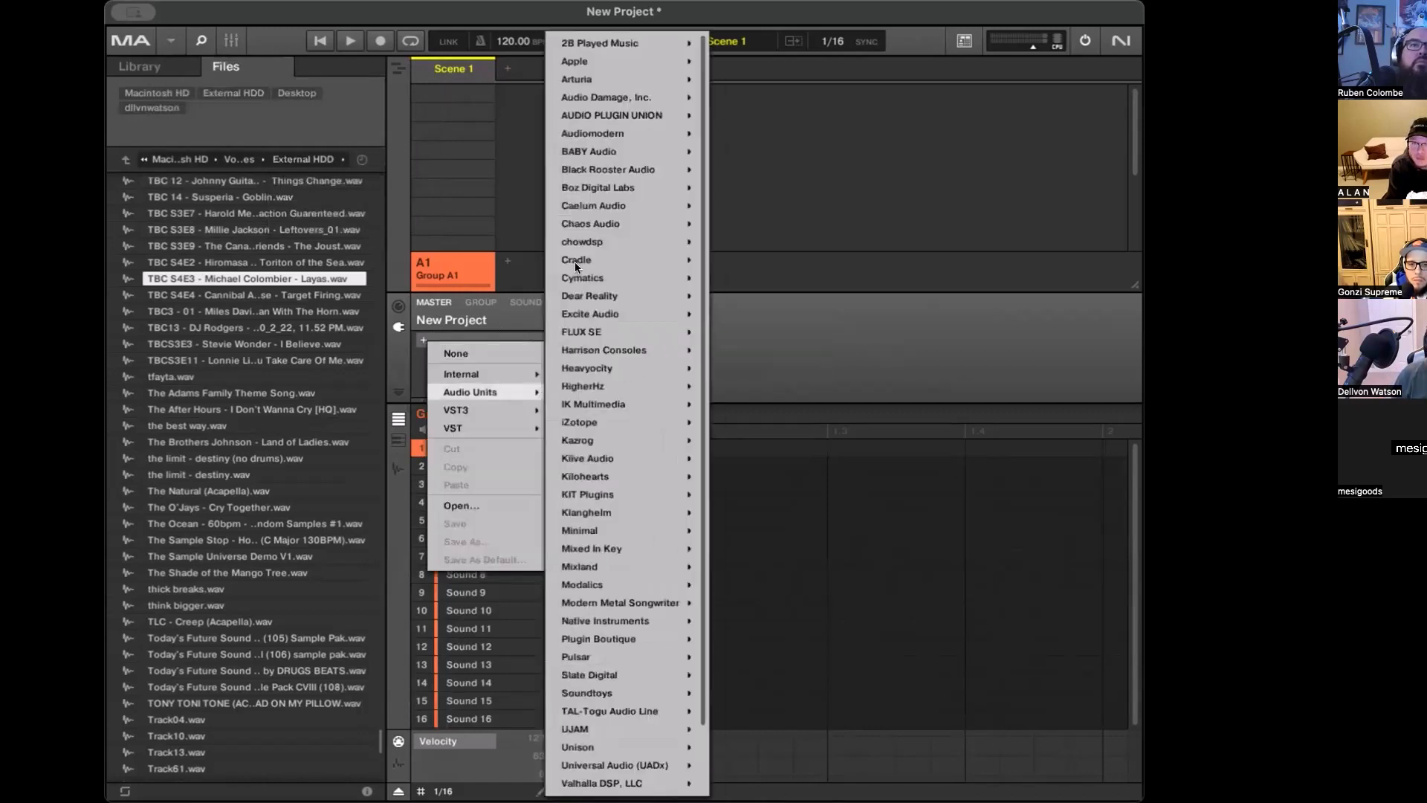
mouse_move(654, 259)
left_click(752, 260)
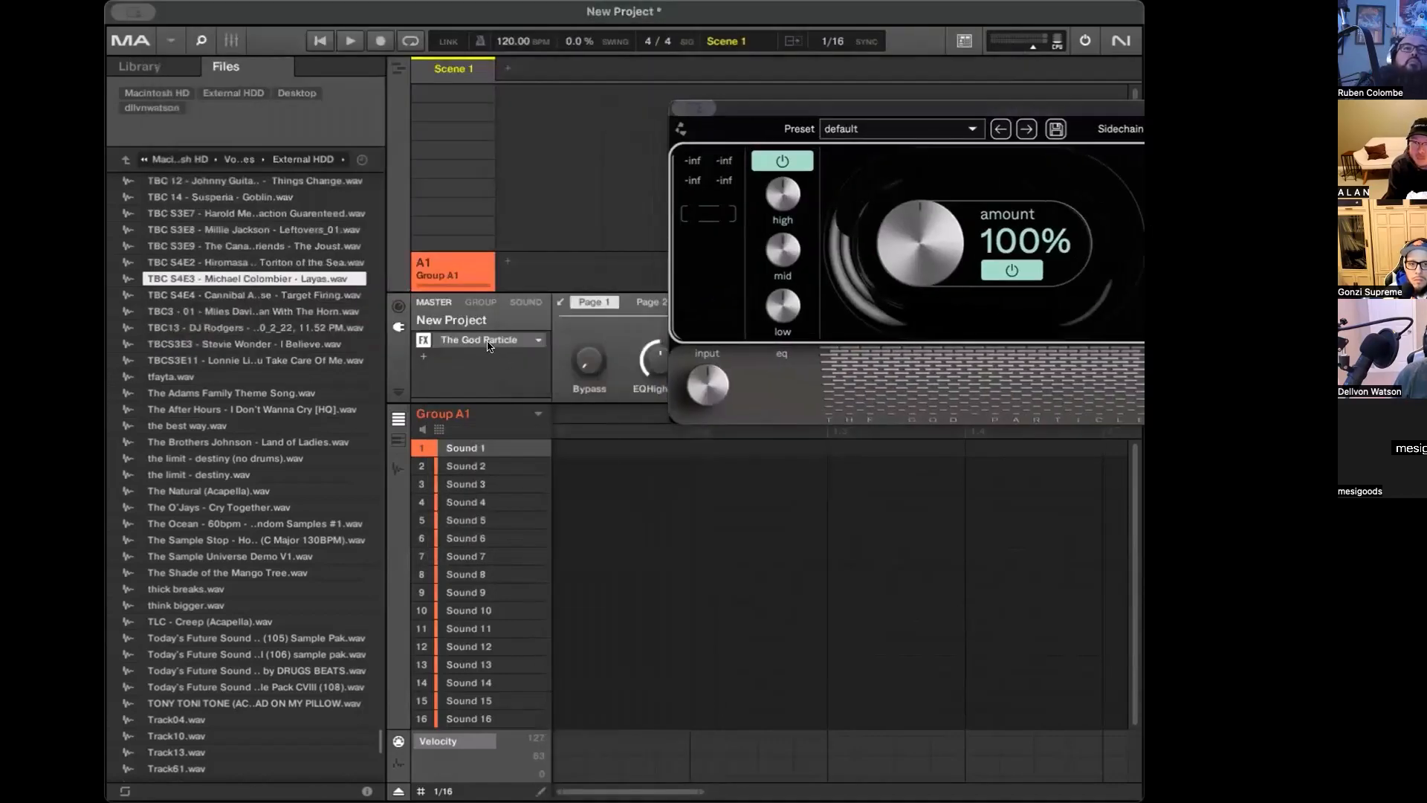
Clear The God Particle from the new project's master effect slot
right_click(483, 343)
left_click(445, 361)
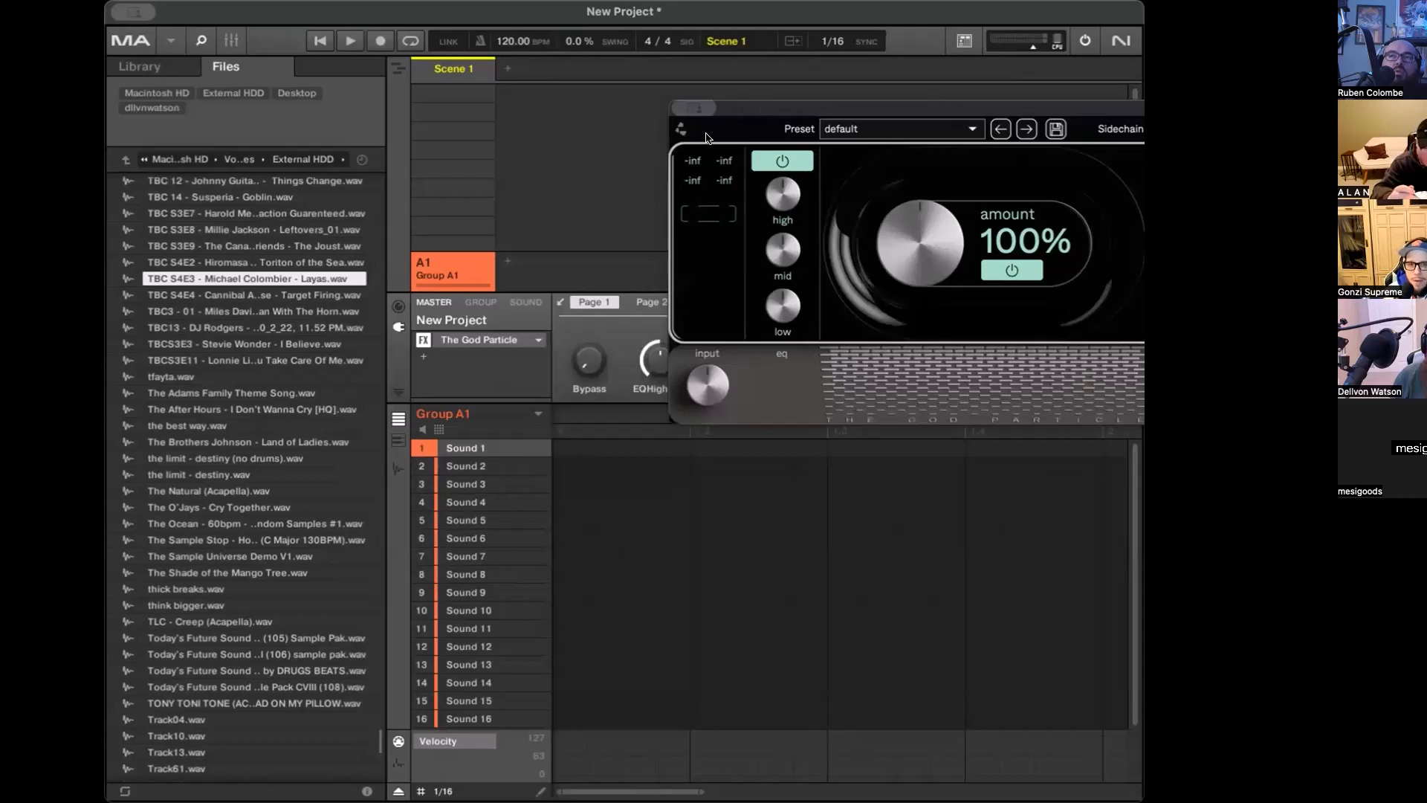
left_click(537, 342)
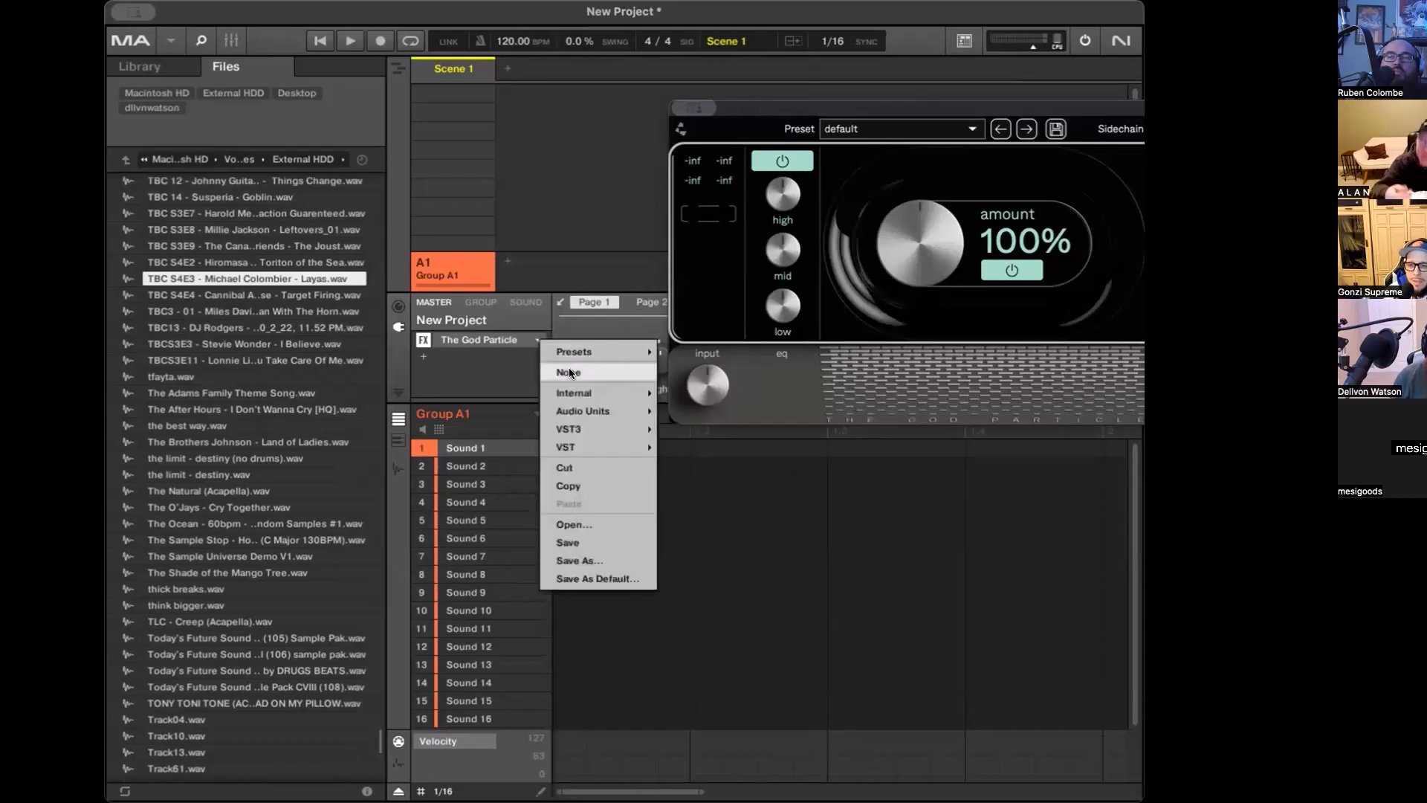
left_click(570, 372)
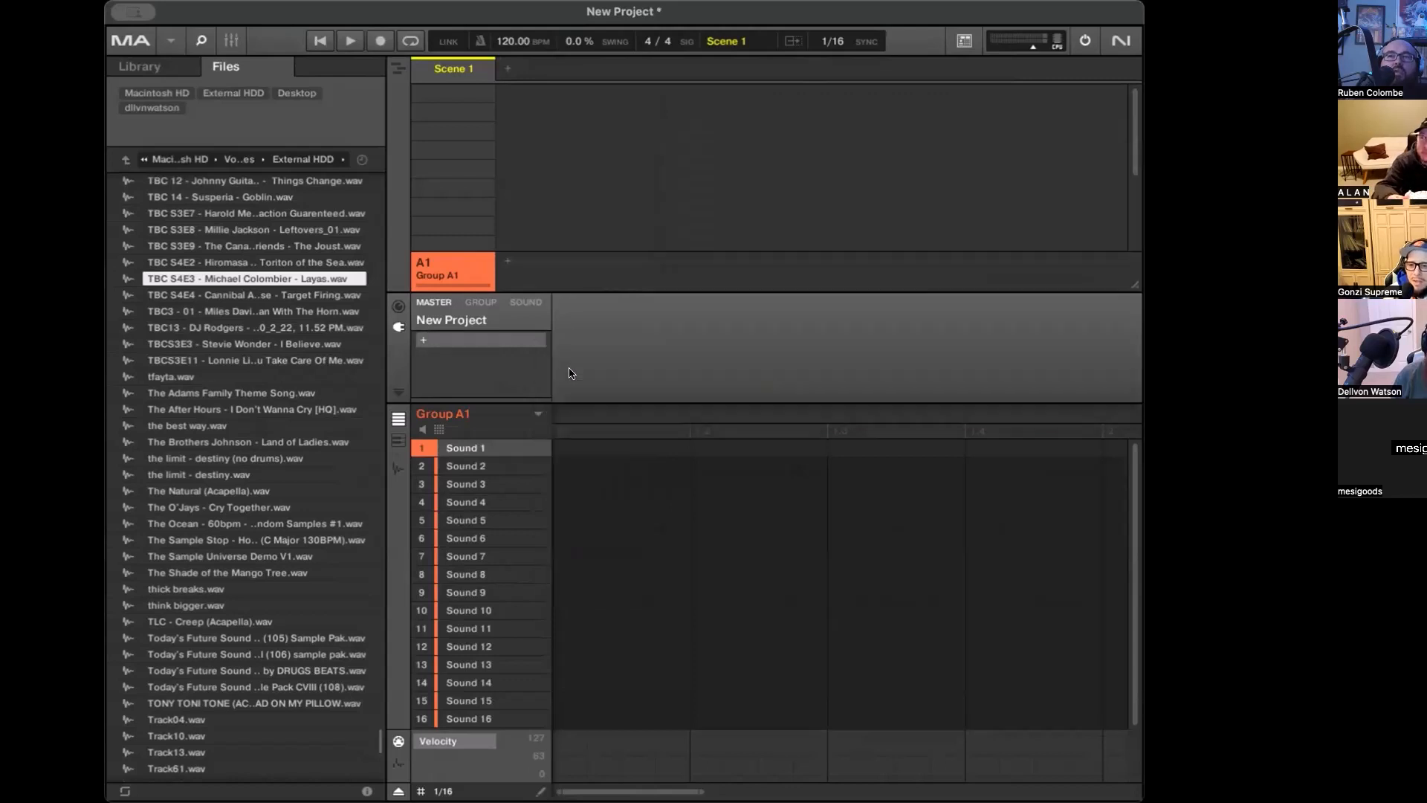
Reopen the recent project feb2124 - 14.mxprj, discarding the new project's changes
left_click(158, 36)
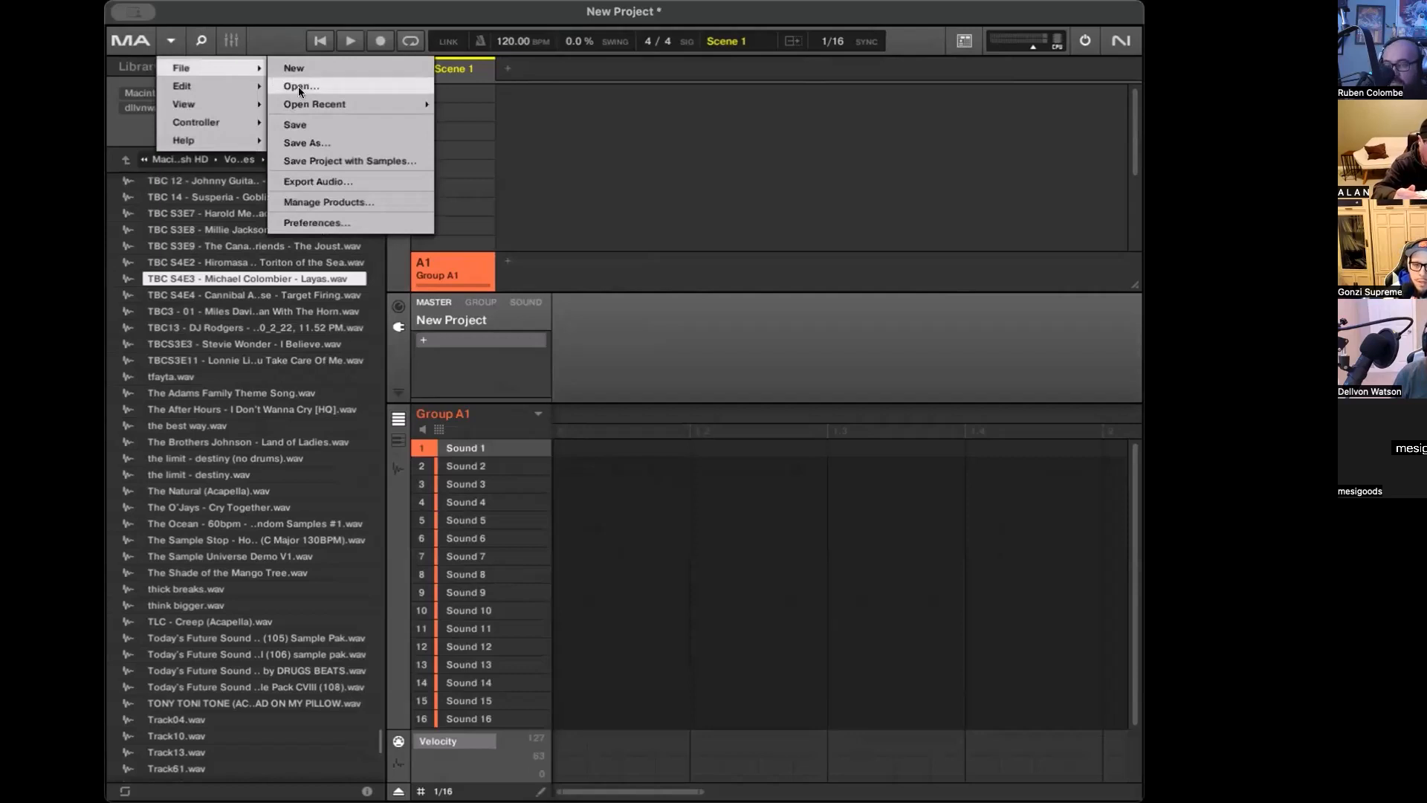
mouse_move(349, 104)
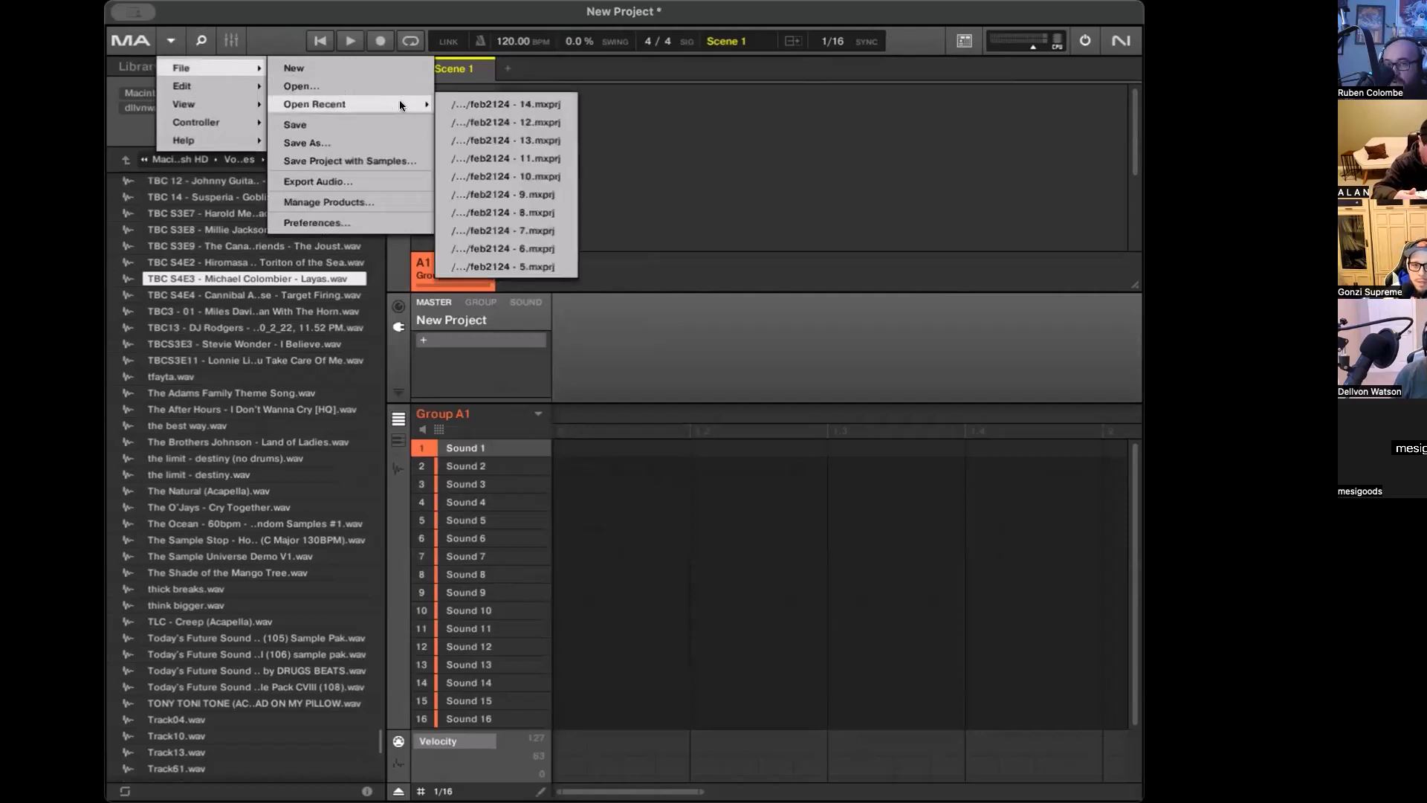
left_click(515, 100)
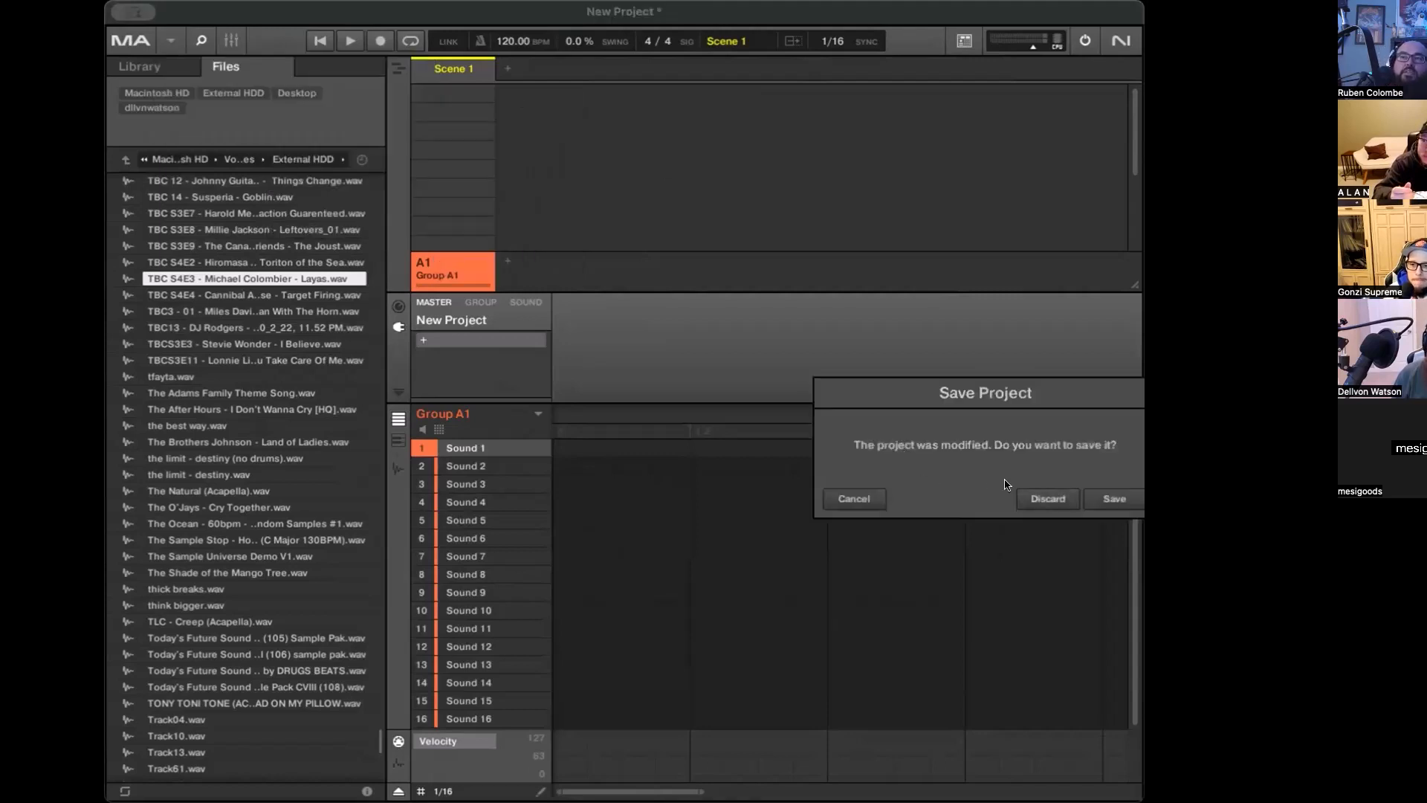
left_click(1036, 499)
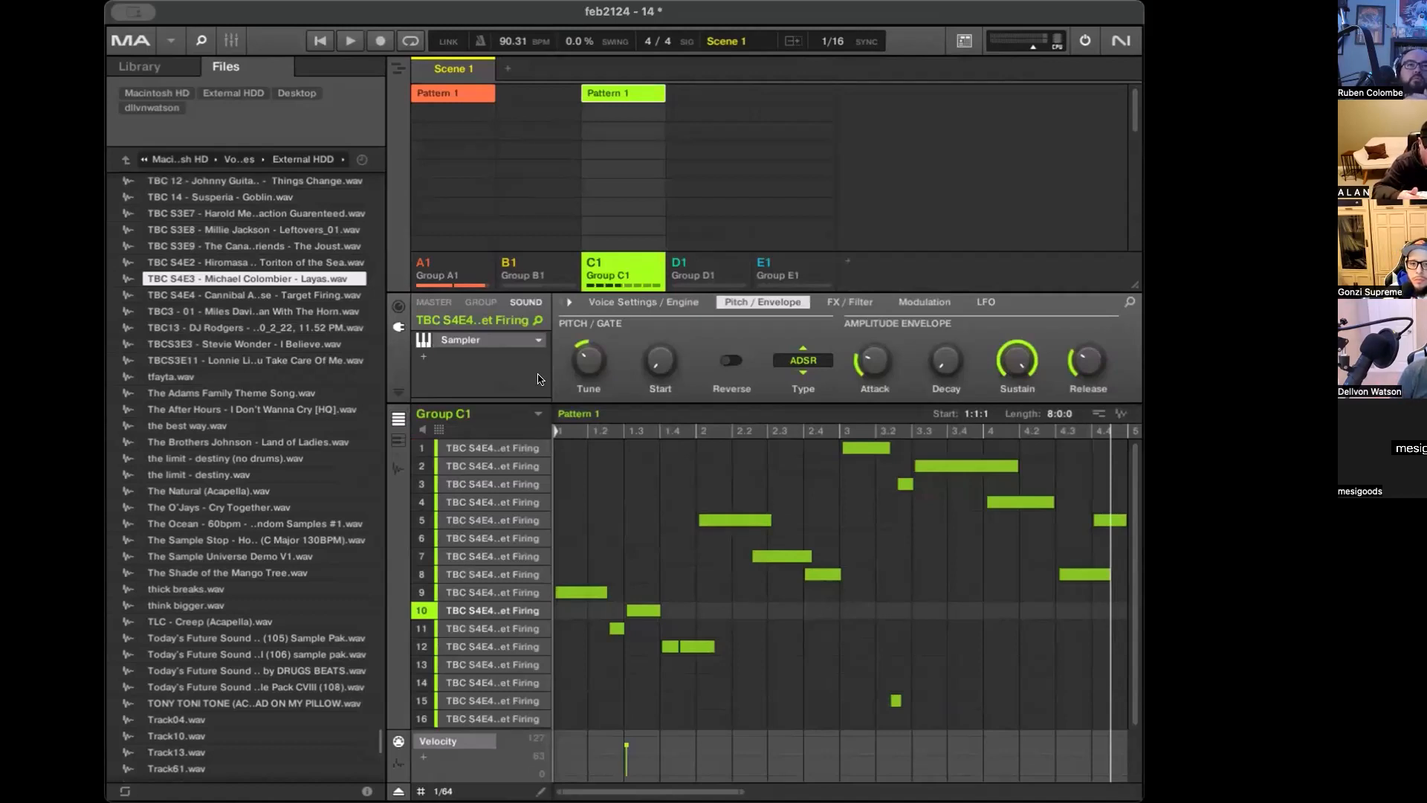
Play the beat and examine the side-chain input of Group C1's Limiter and the Group A1 kick that feeds it
key("space")
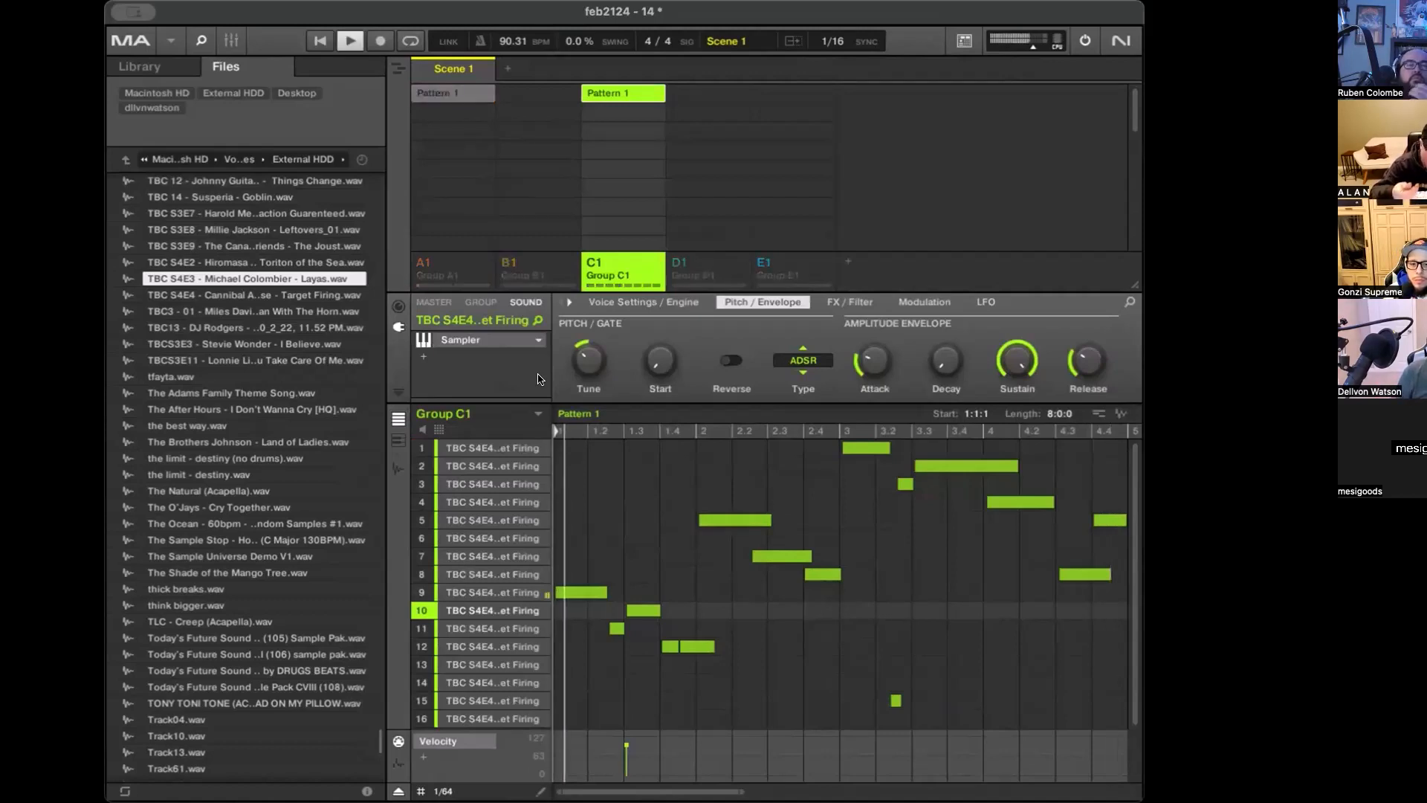
left_click(481, 303)
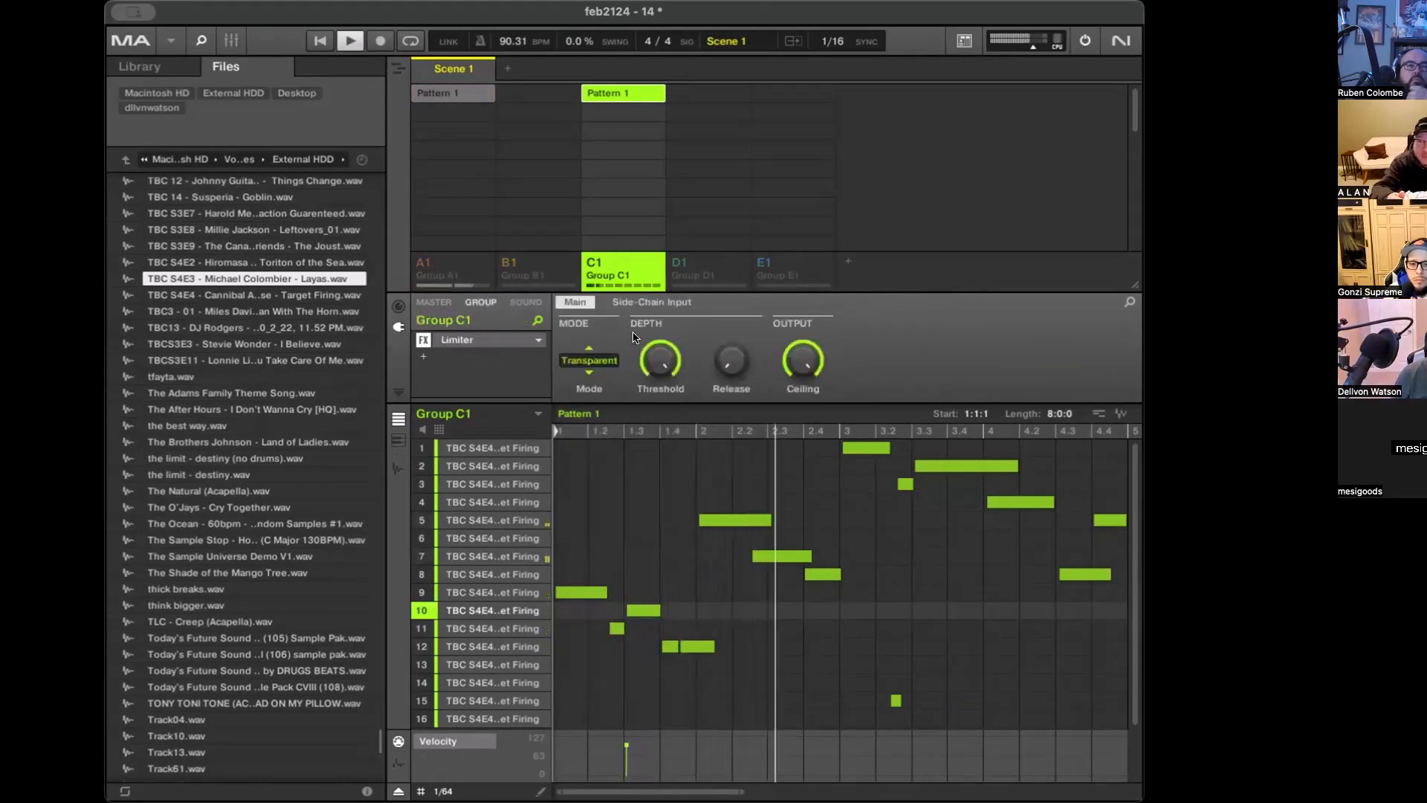
left_click(647, 304)
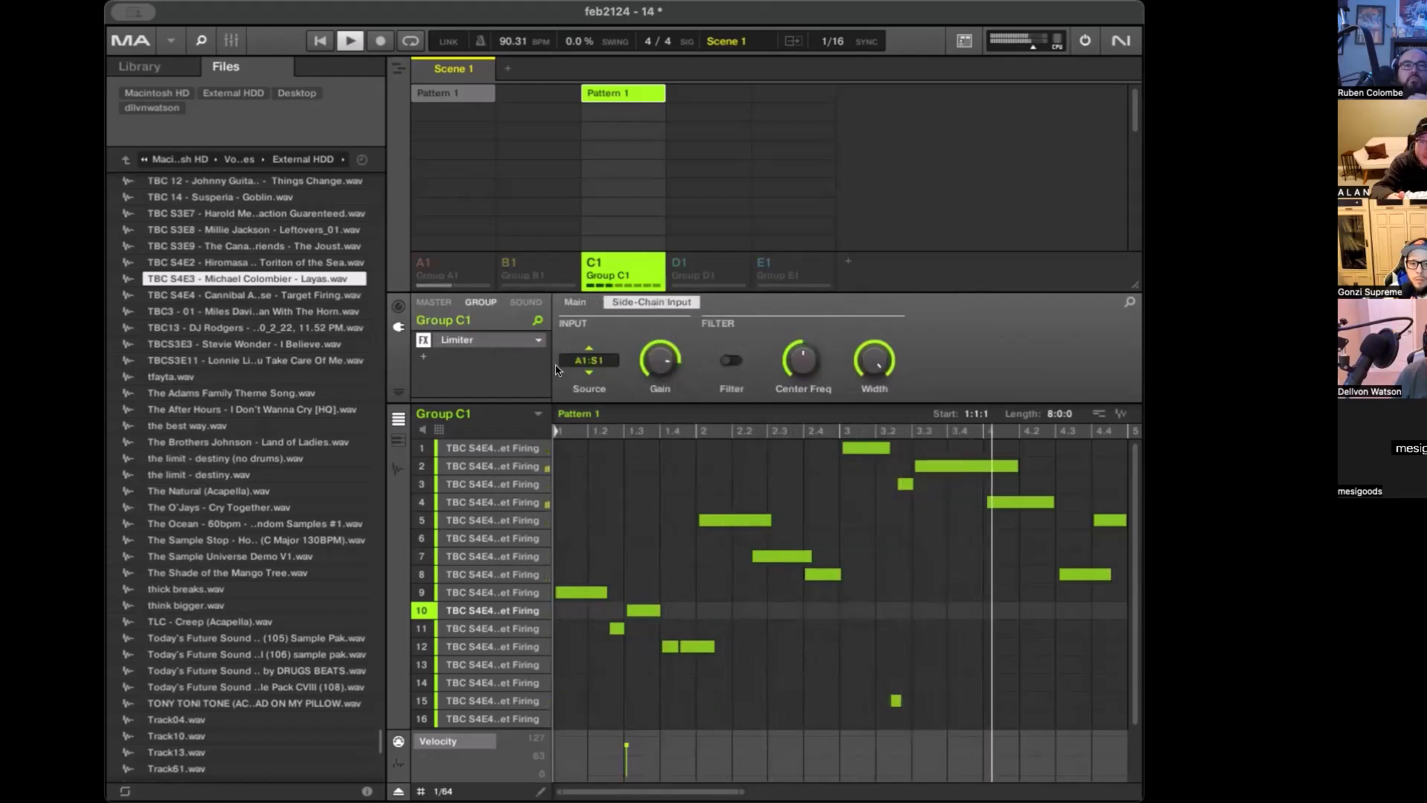
left_click(444, 269)
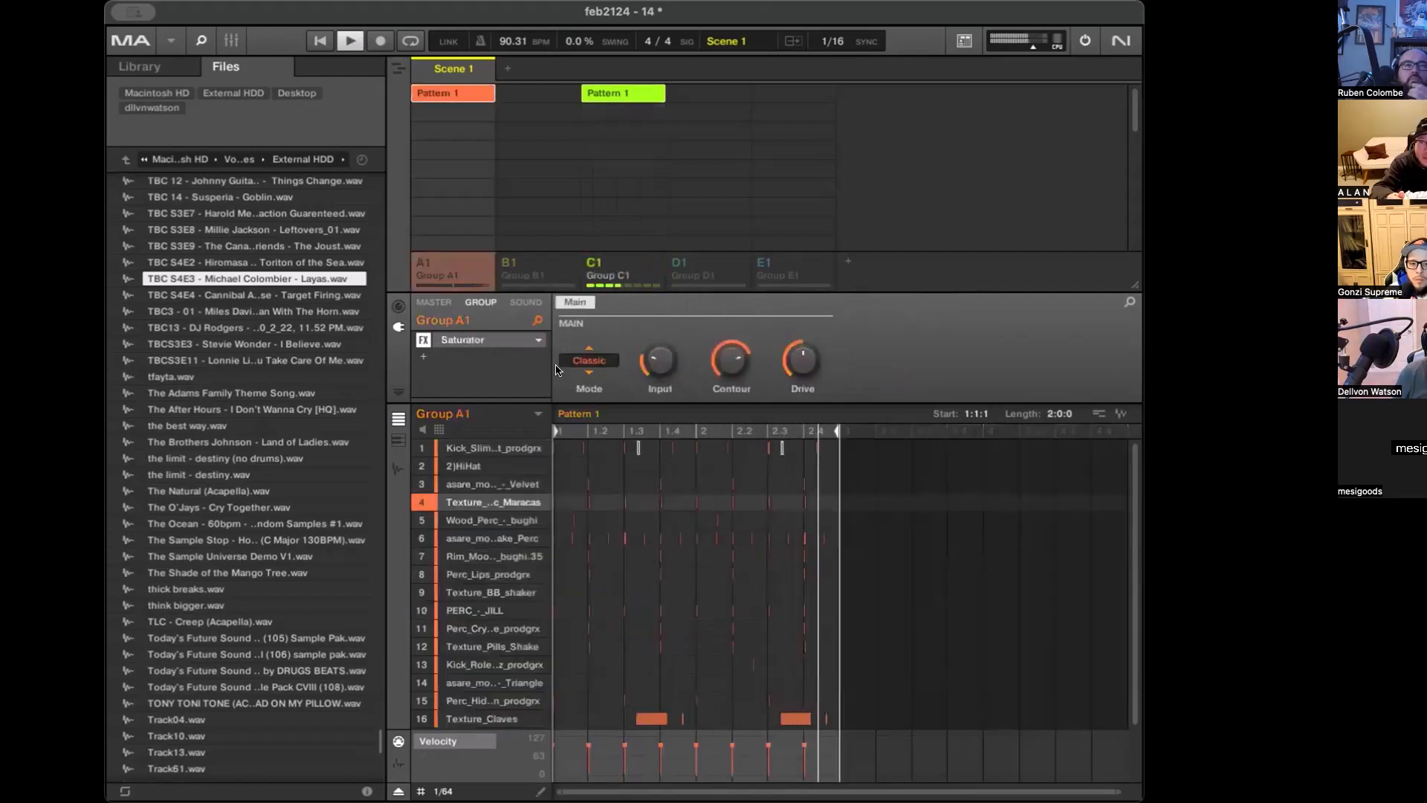
key("z")
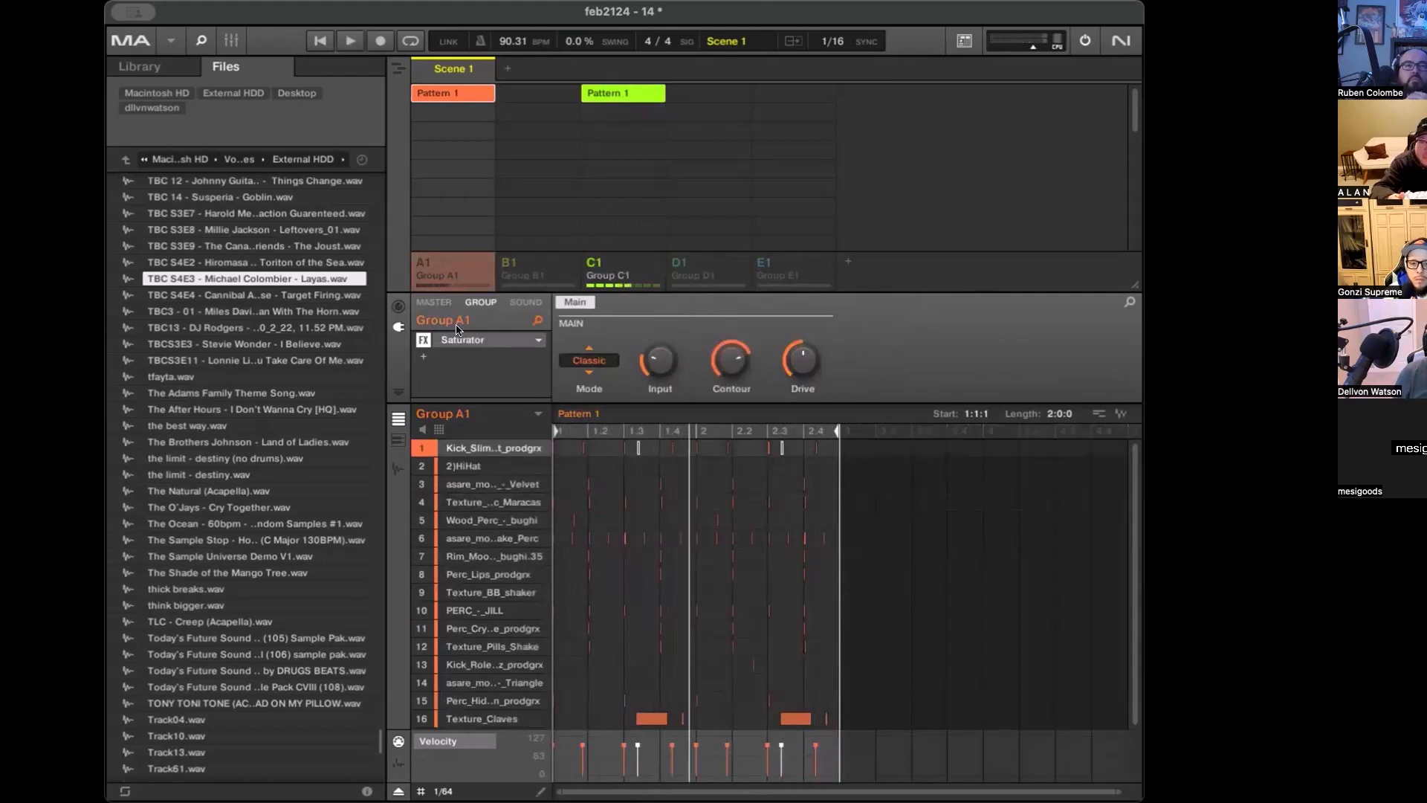
key("3")
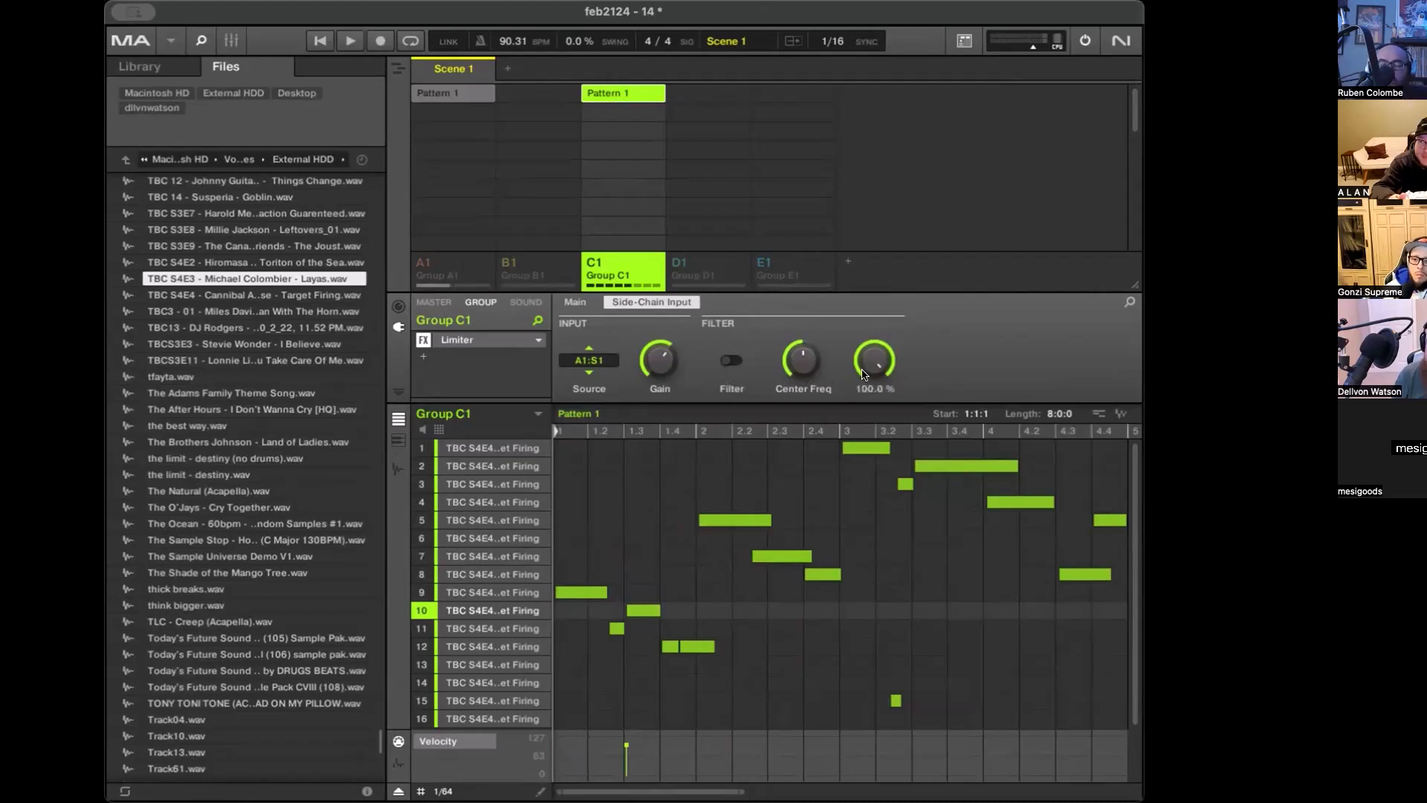
Set the mode of Group C1's Limiter to Legacy
left_click(575, 302)
left_click(605, 364)
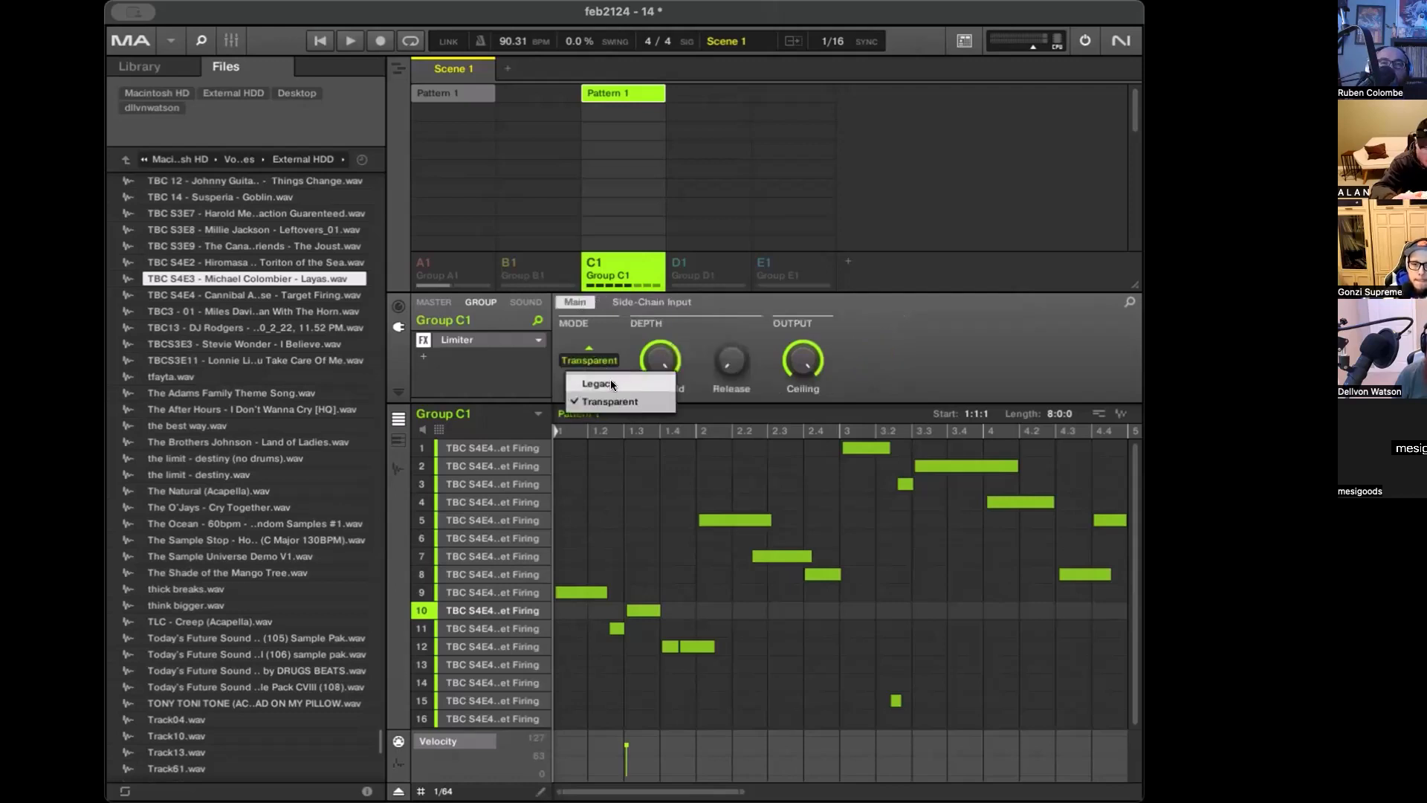
left_click(612, 384)
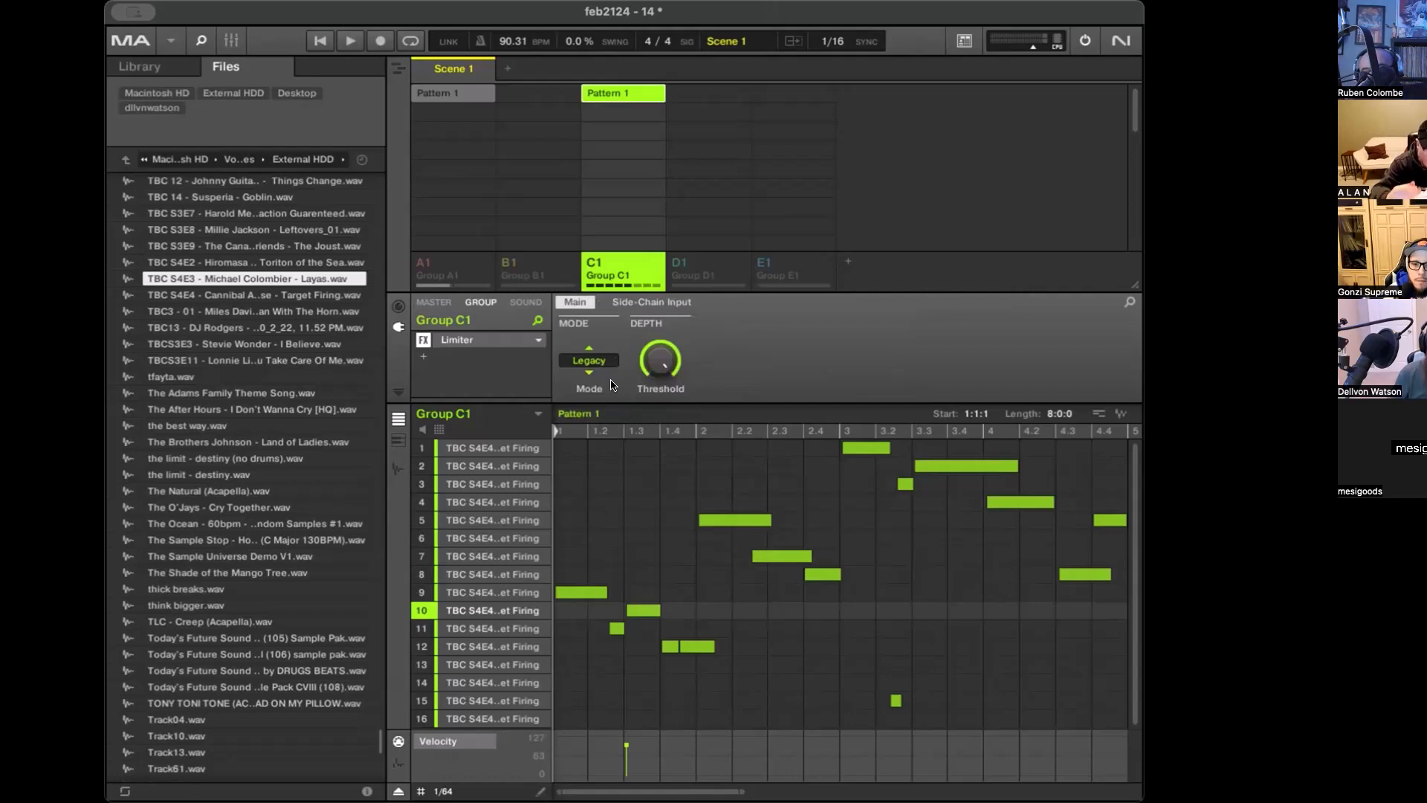
Play the chops together with the Group A1 drums and raise the Limiter's side-chain input gain to maximum
key("space")
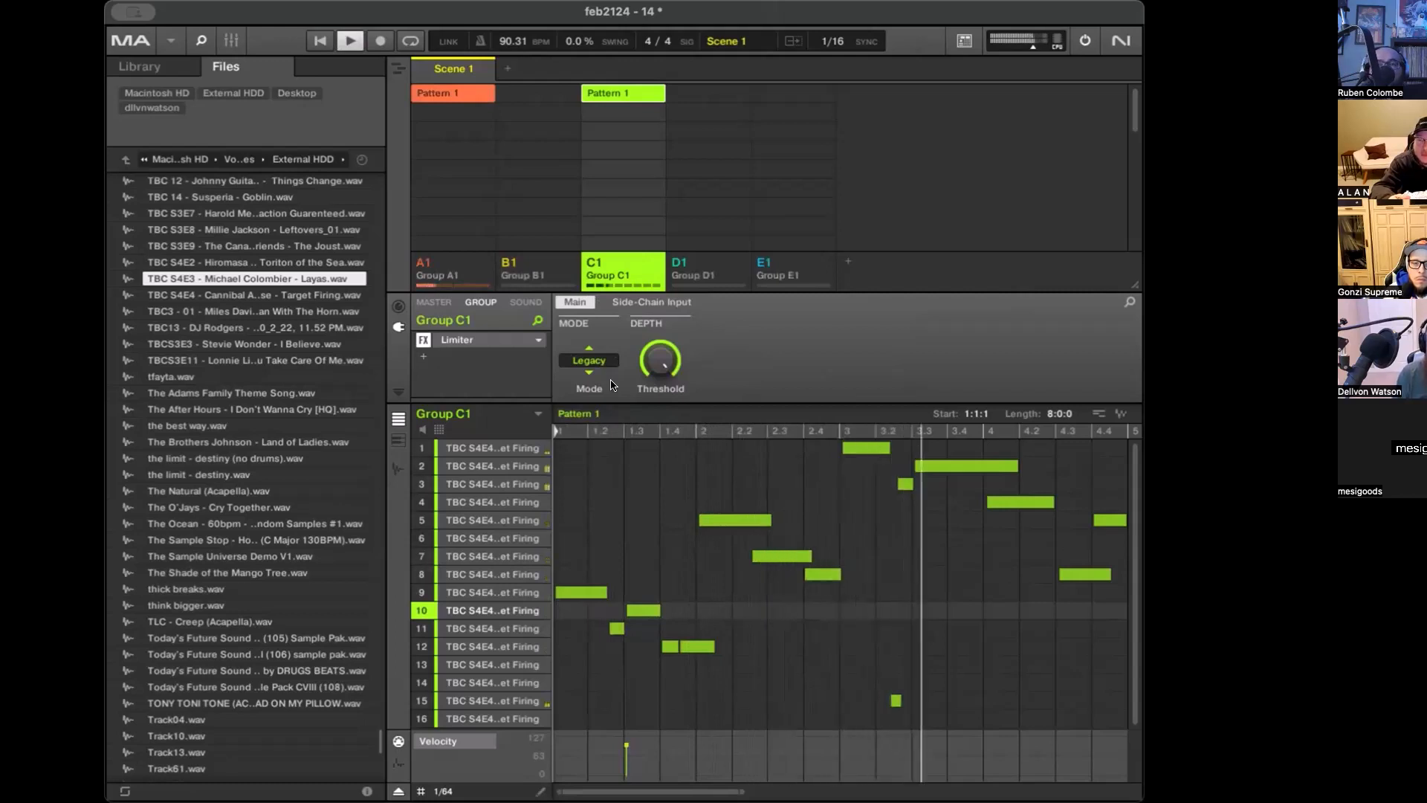
left_click(611, 383)
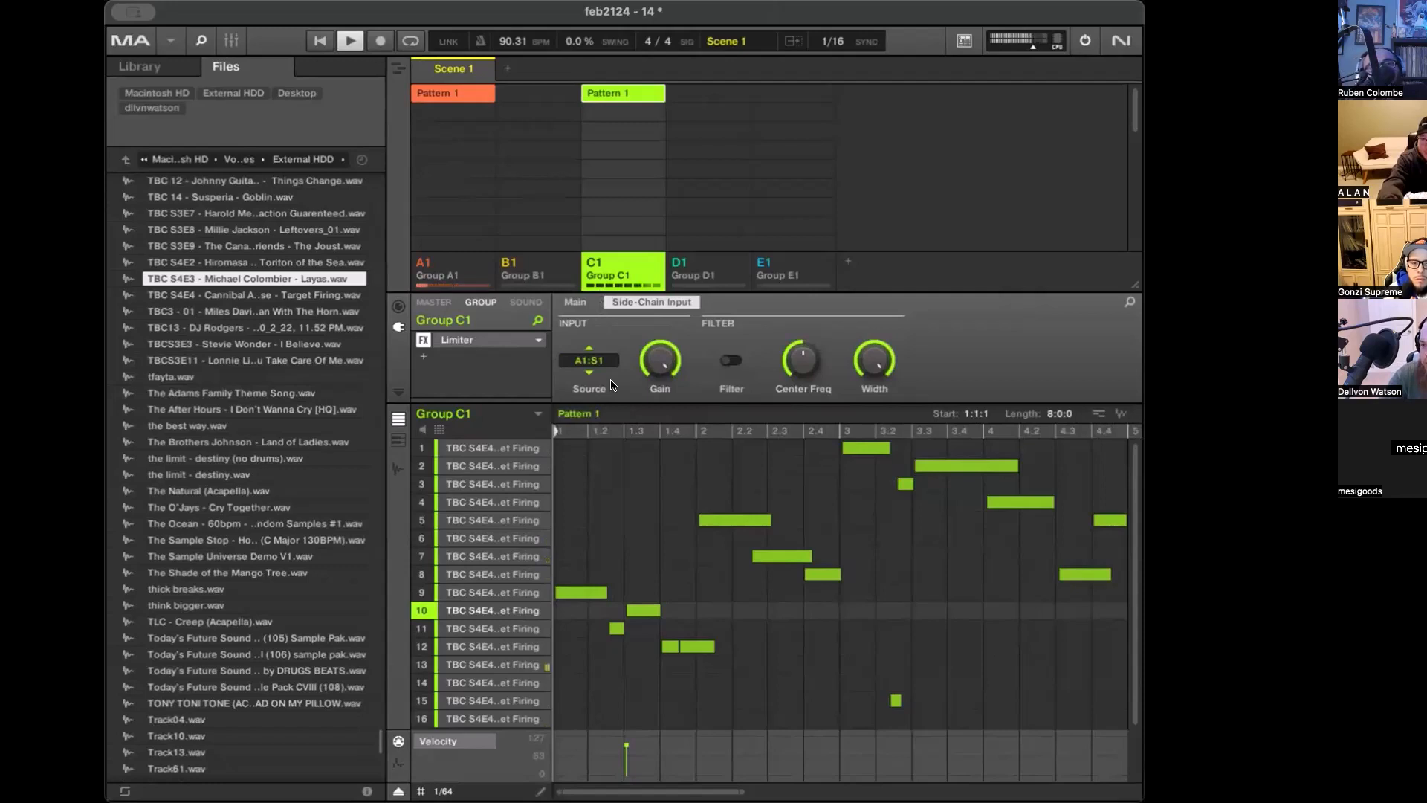
key("space")
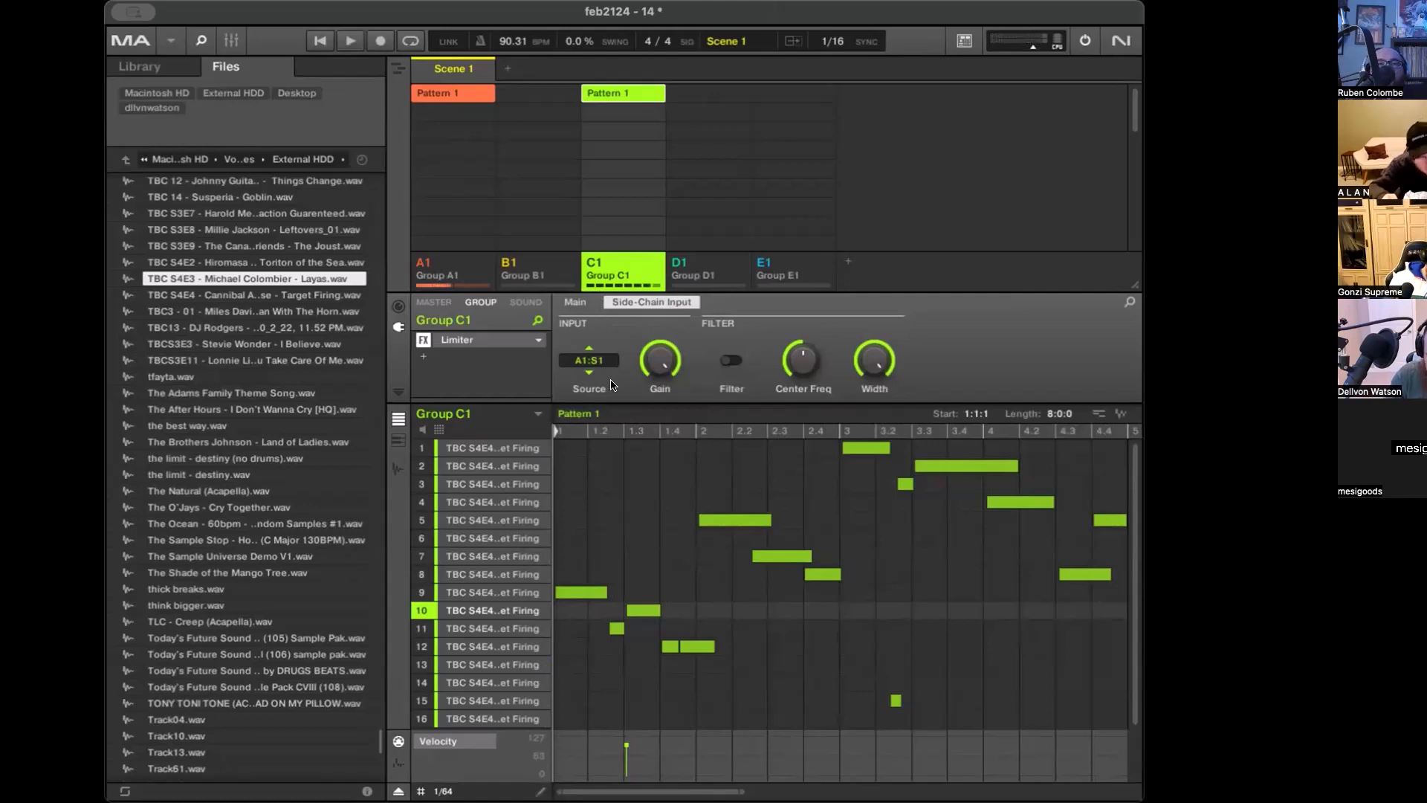
Set Group C1's Limiter to Transparent mode, lower its threshold, raise its release, and play back the side-chained chops
key("Left")
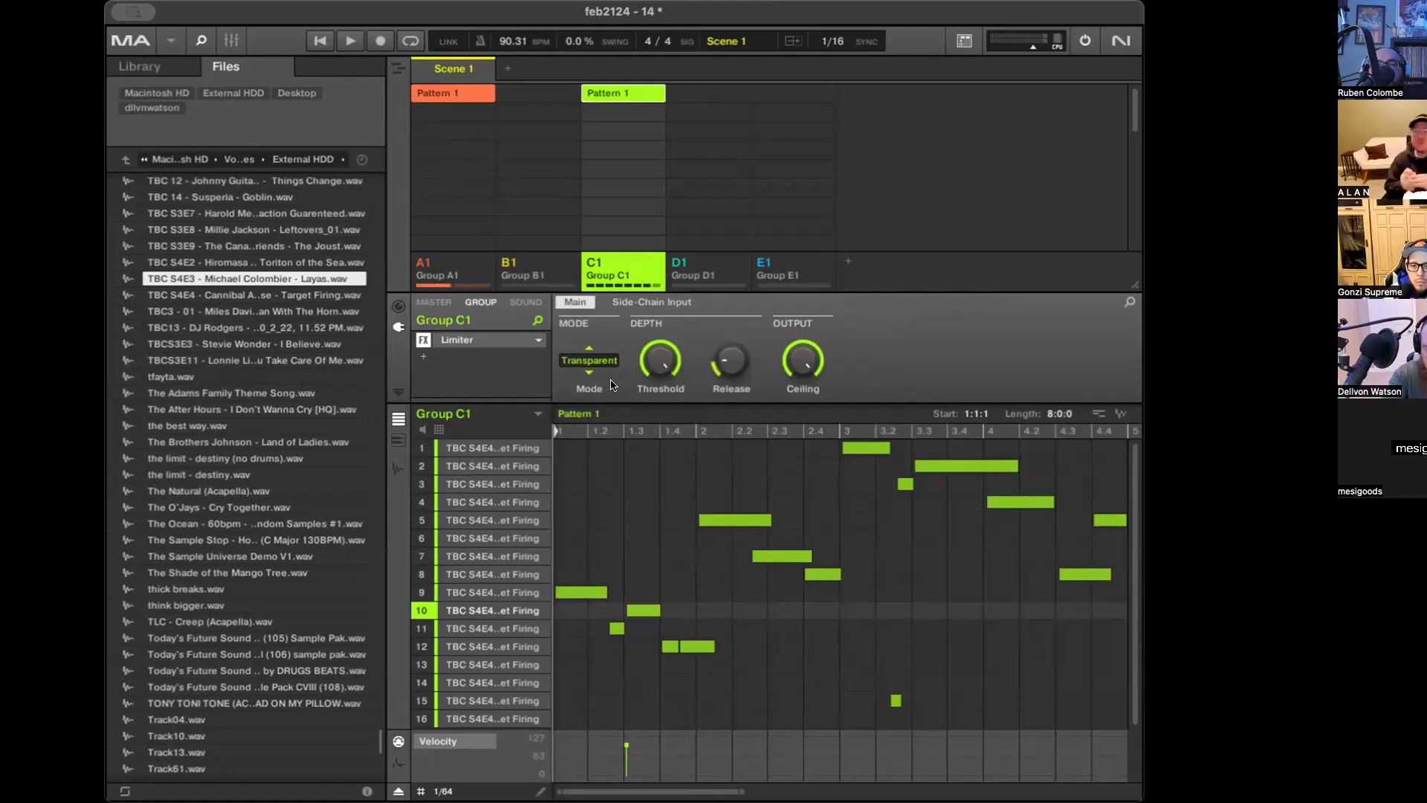
key("space")
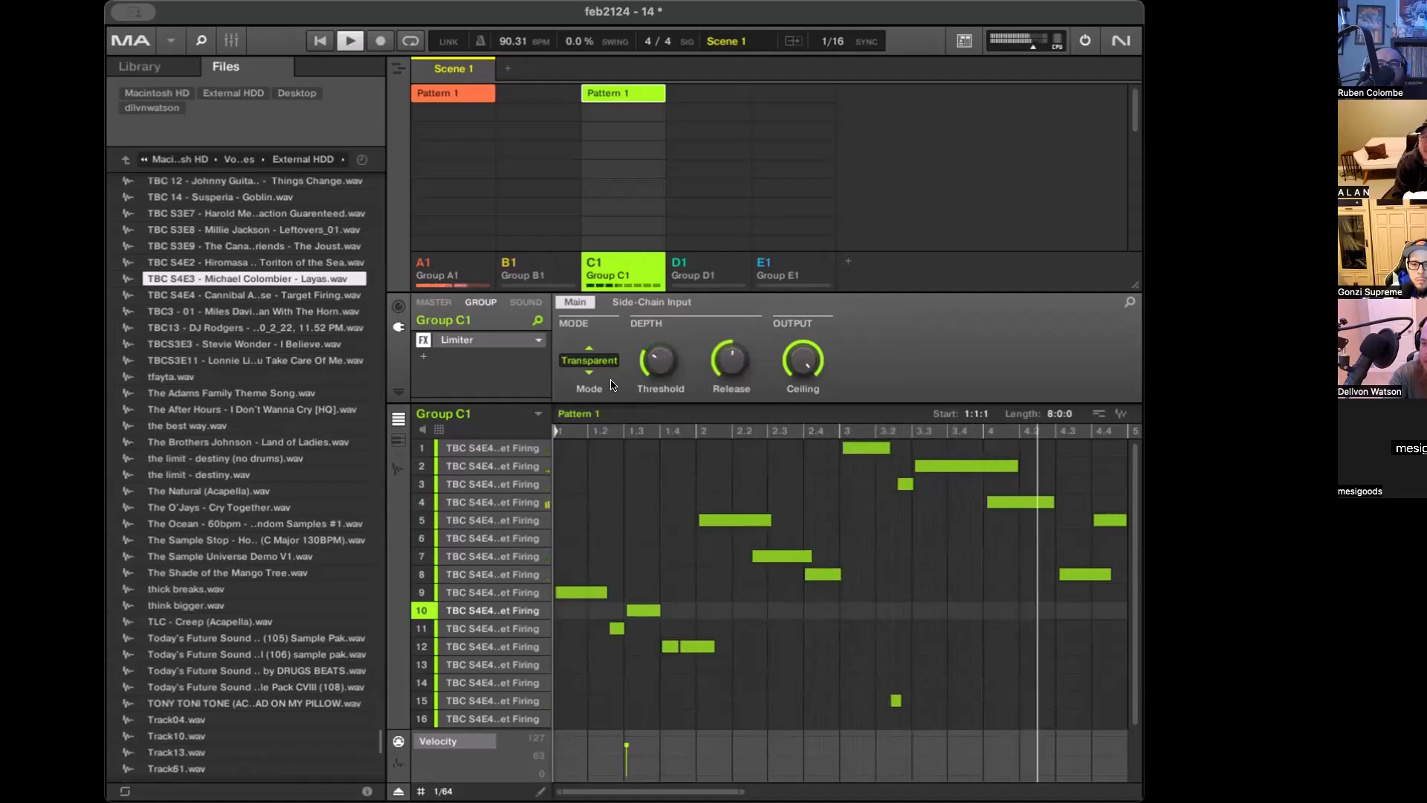
key("space")
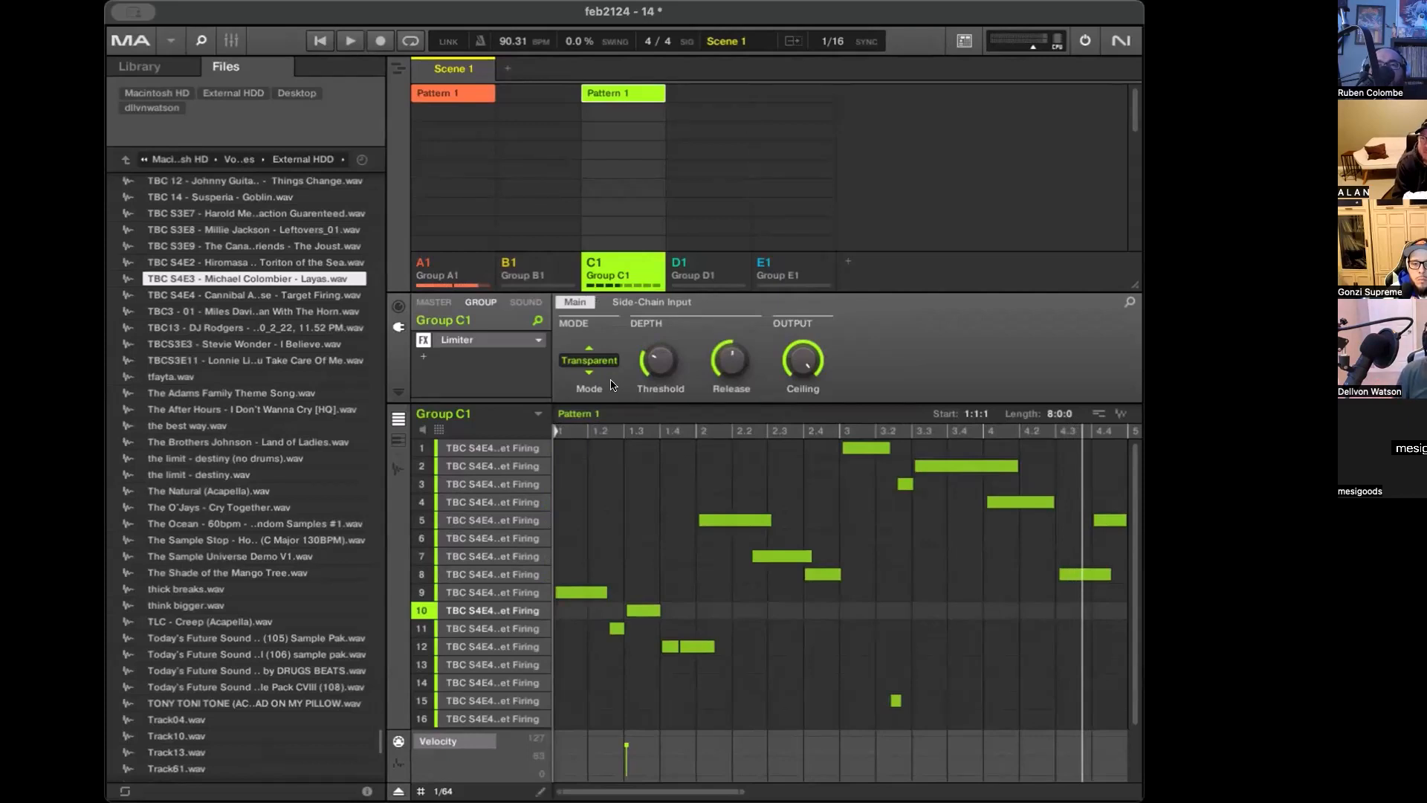
key("Right")
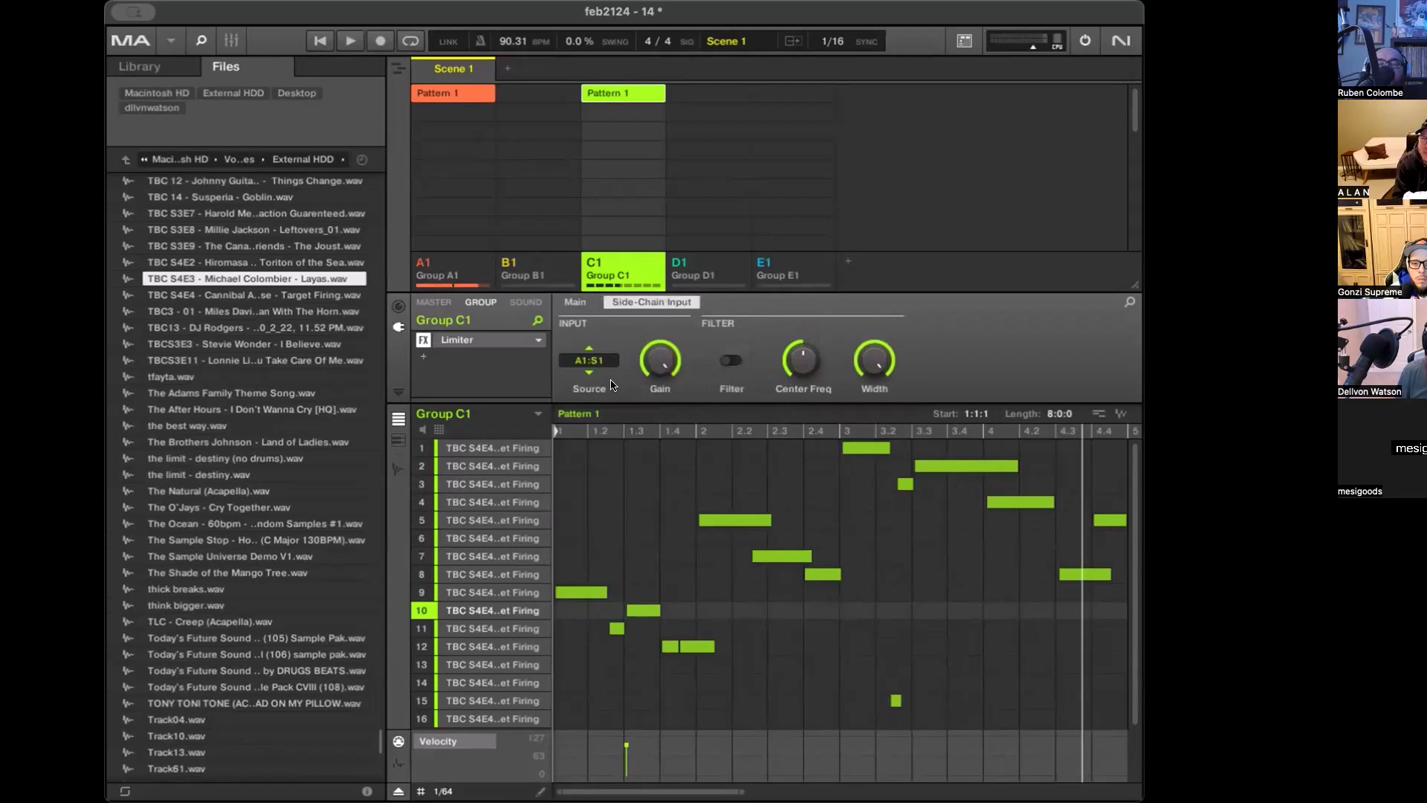
Play back the side-chained chops once more and replace Group C1's Limiter with the internal Compressor
key("space")
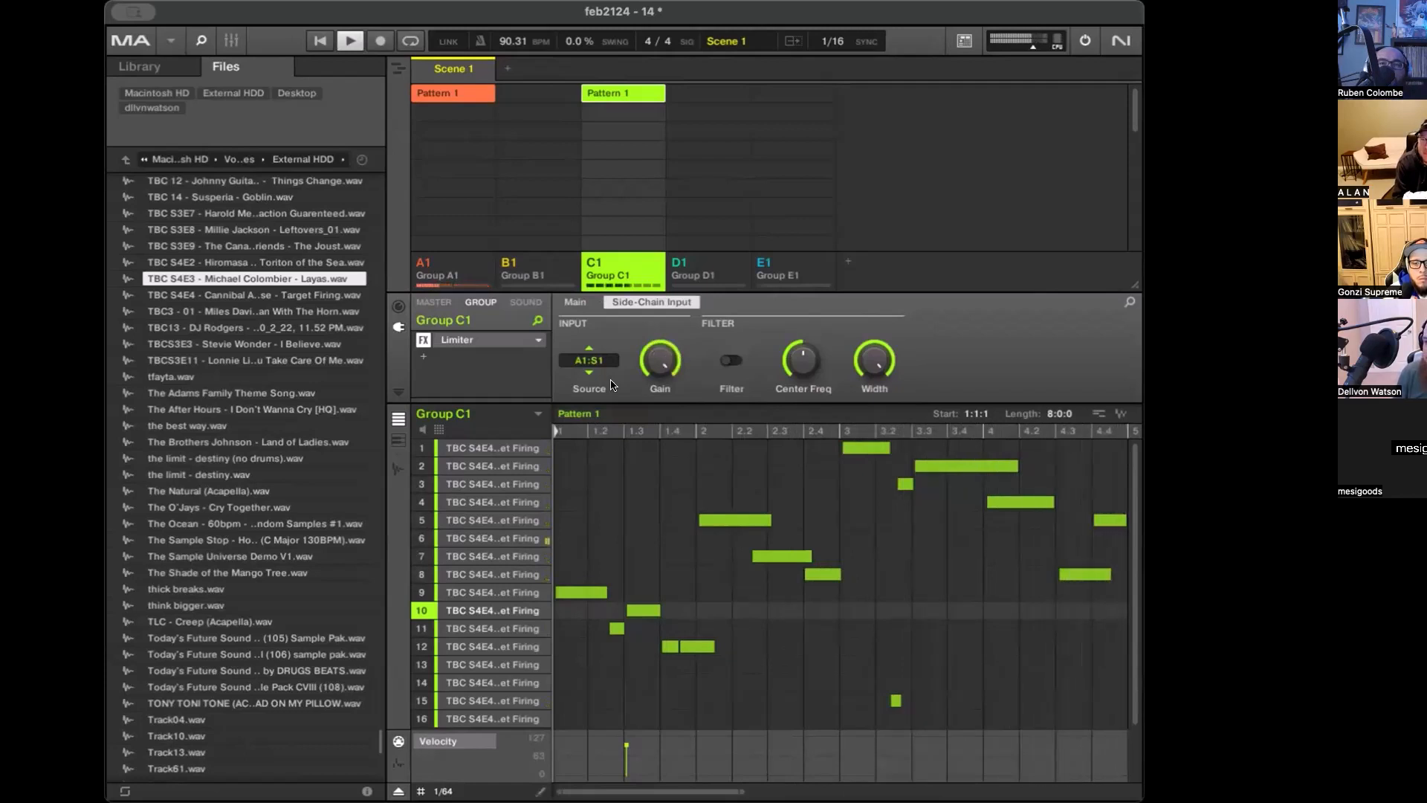
key("space")
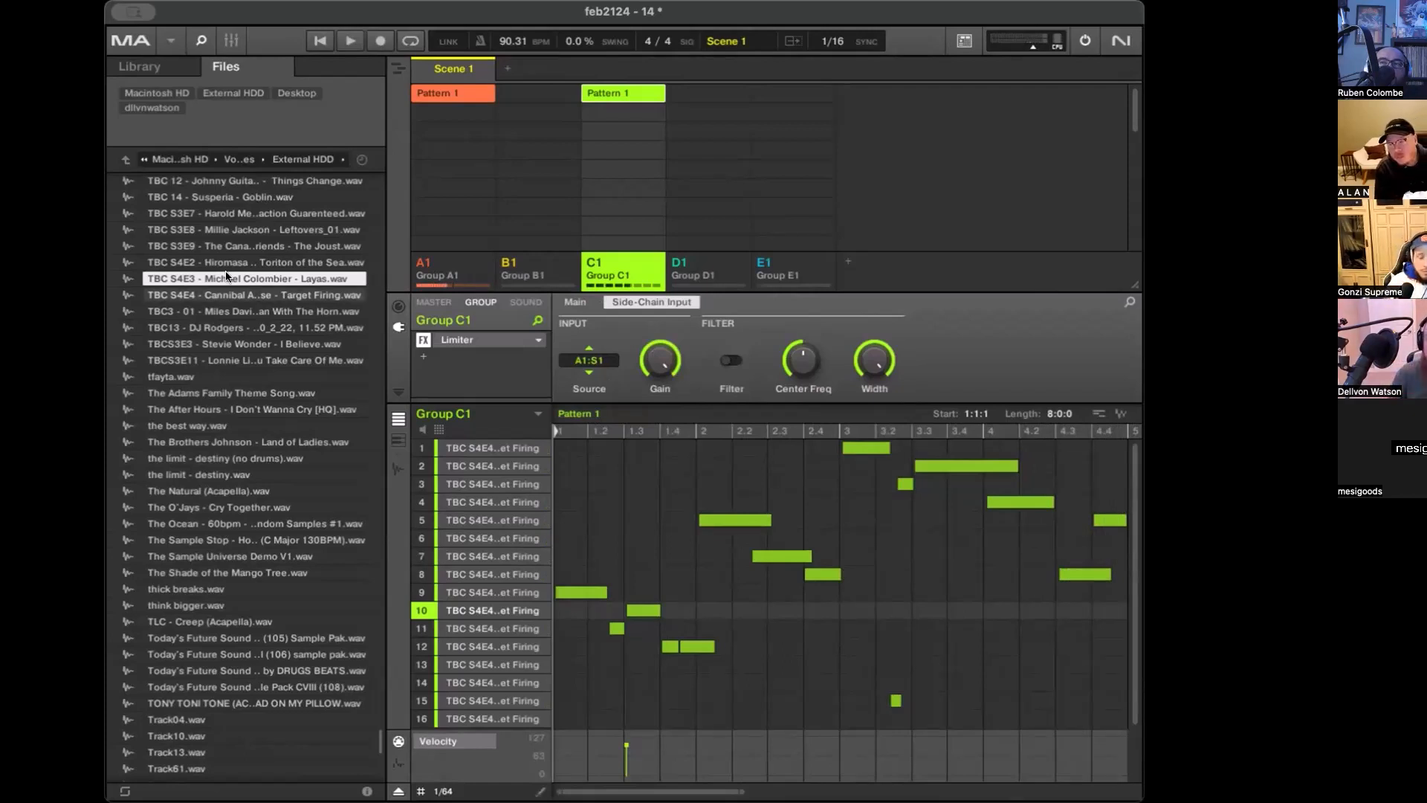
left_click(537, 339)
mouse_move(617, 371)
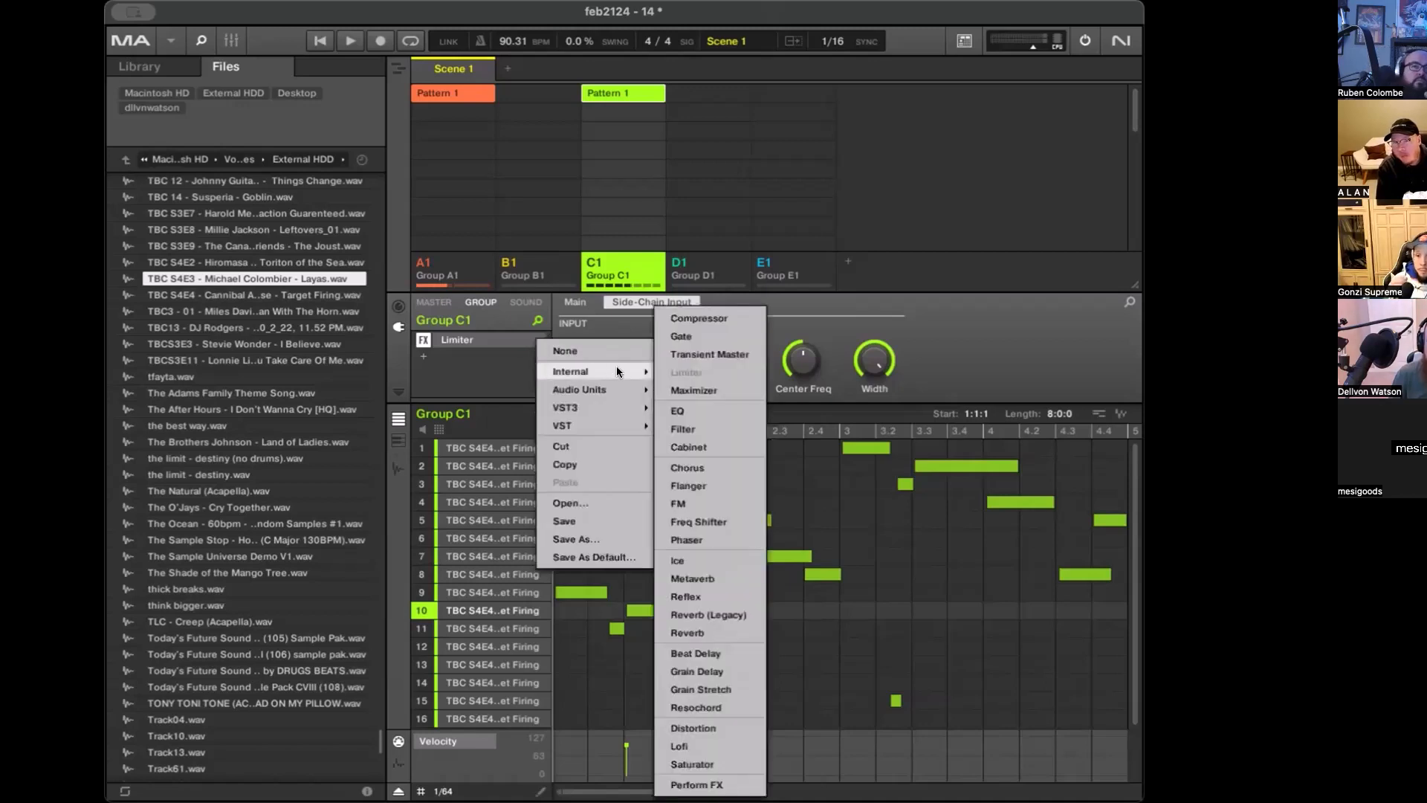
left_click(712, 319)
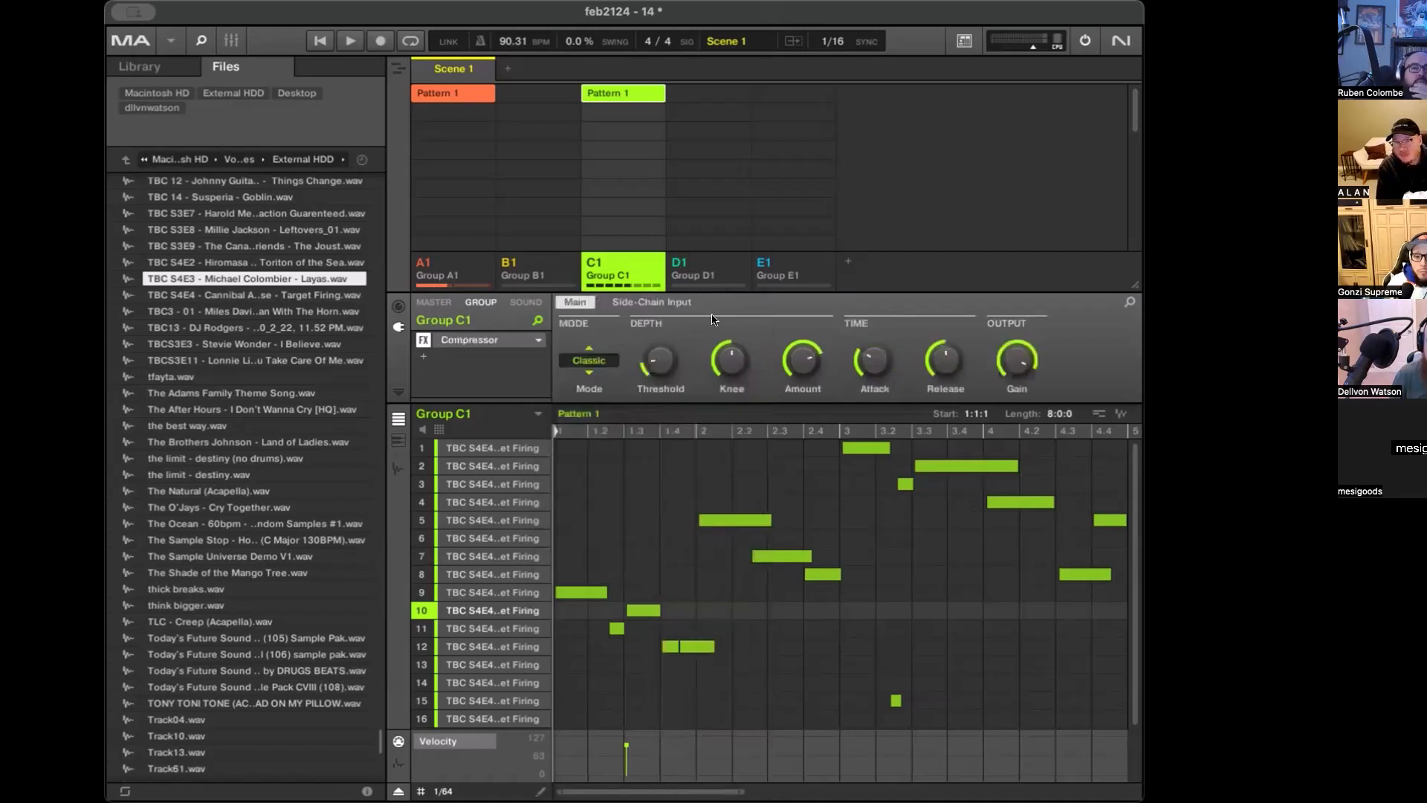
Examine the side-chain input and main settings of Group C1's Compressor while playing the beat
key("Right")
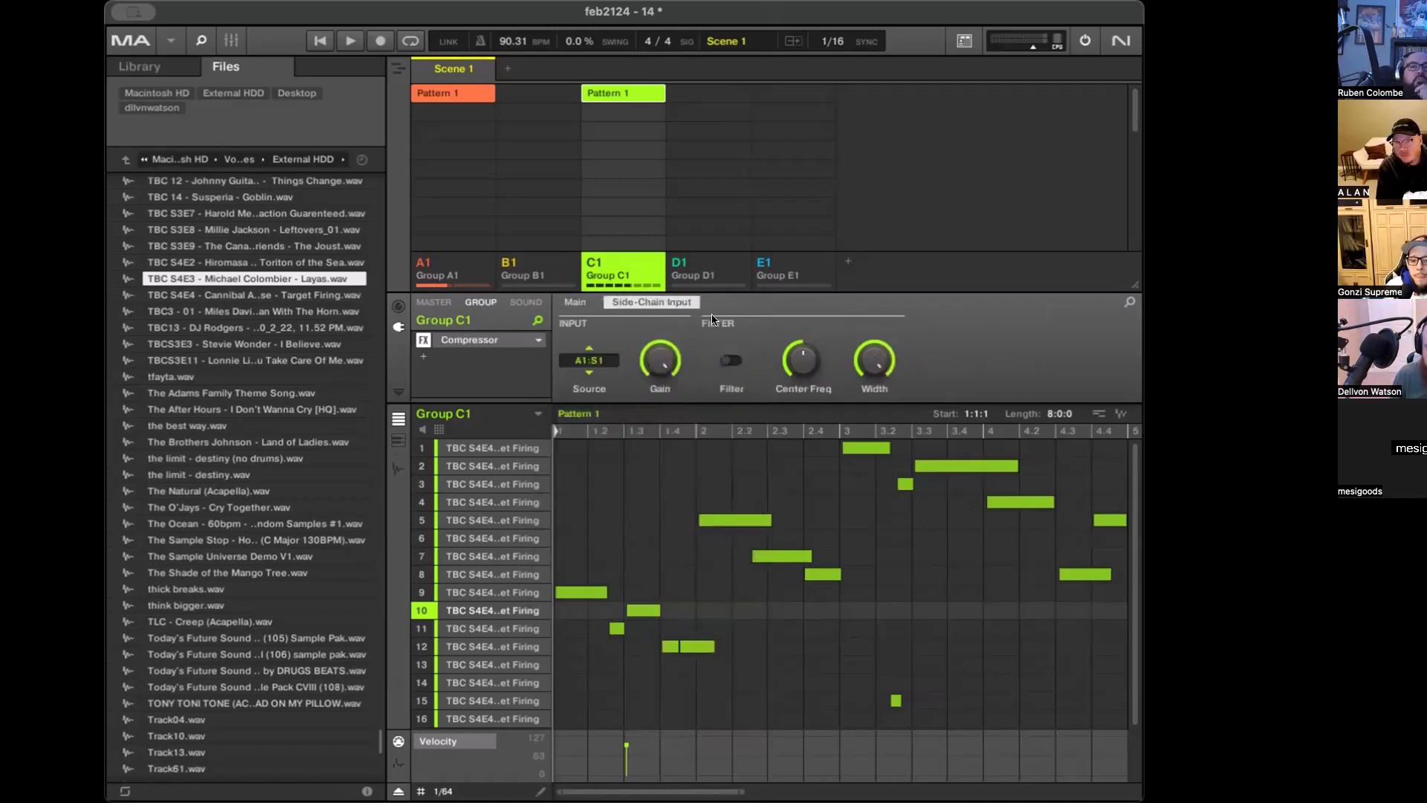
key("space")
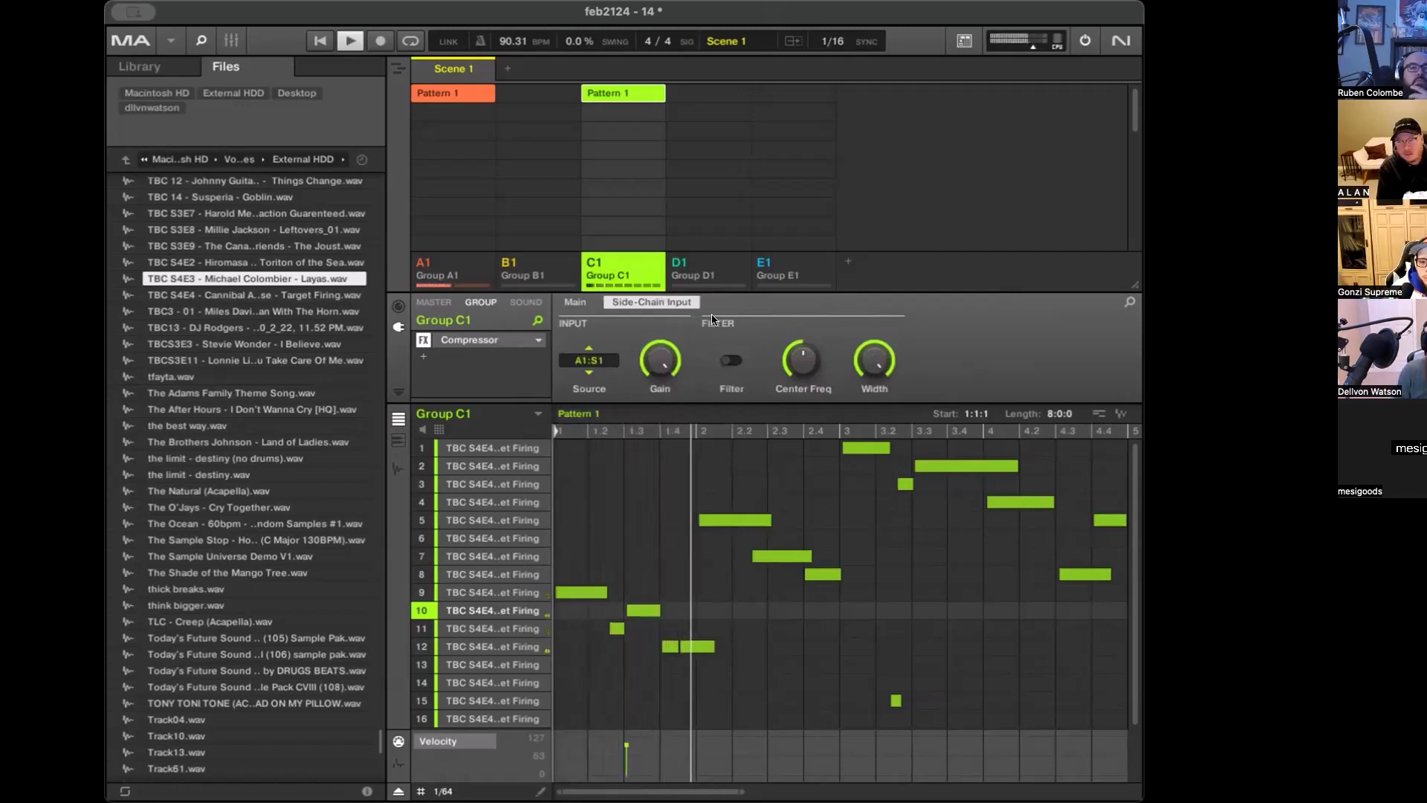
key("Left")
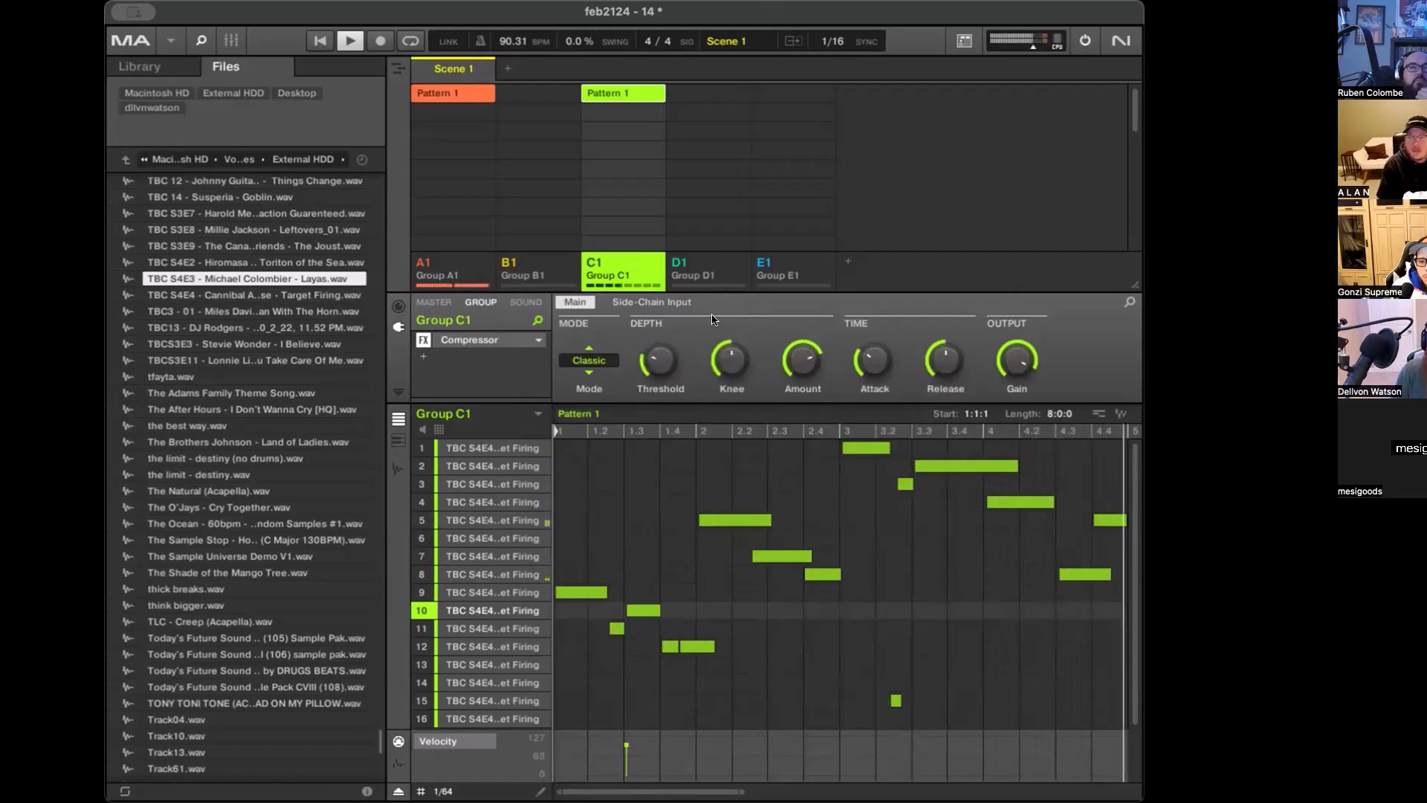
key("space")
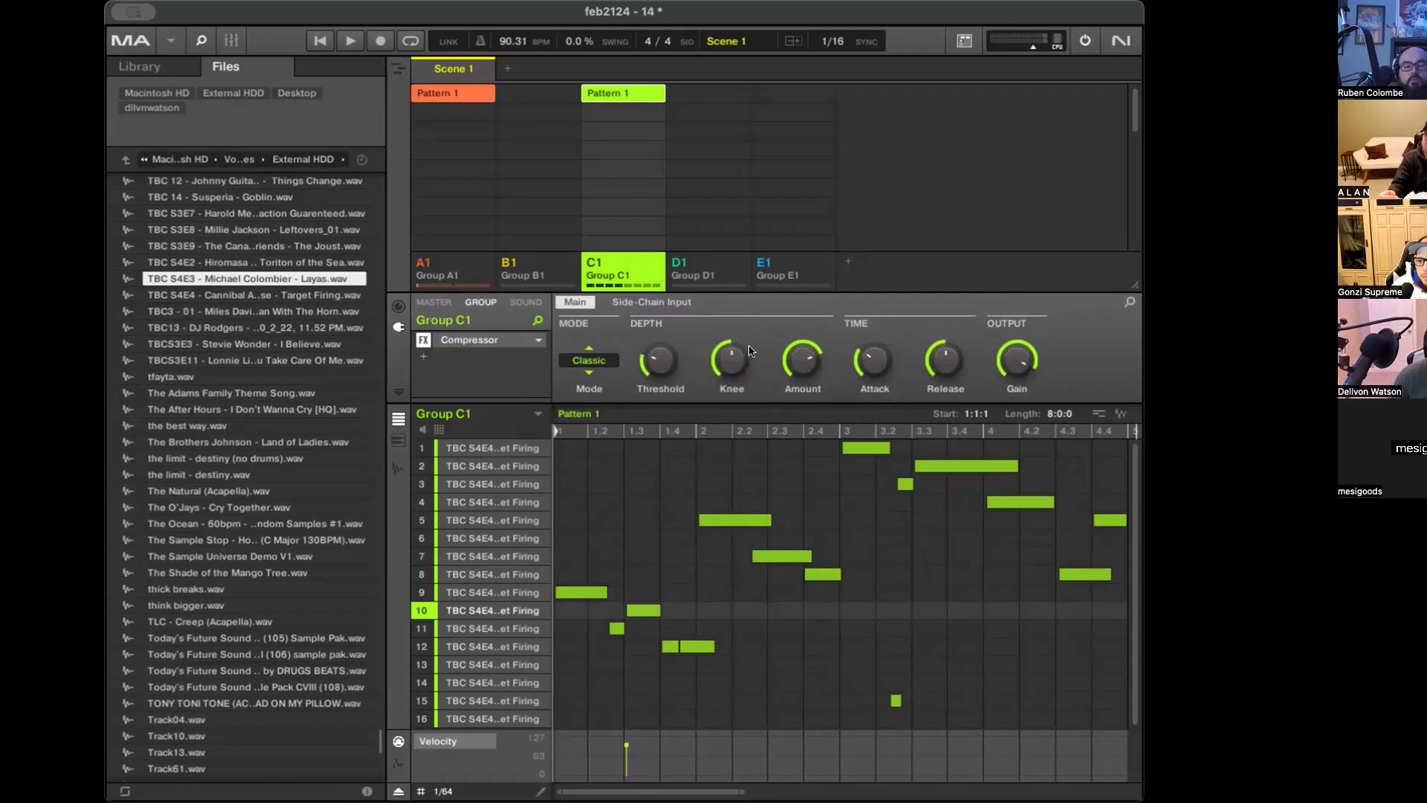
Replace Group C1's Compressor with the internal Limiter, lower its threshold, and play back the result
left_click(540, 341)
mouse_move(612, 367)
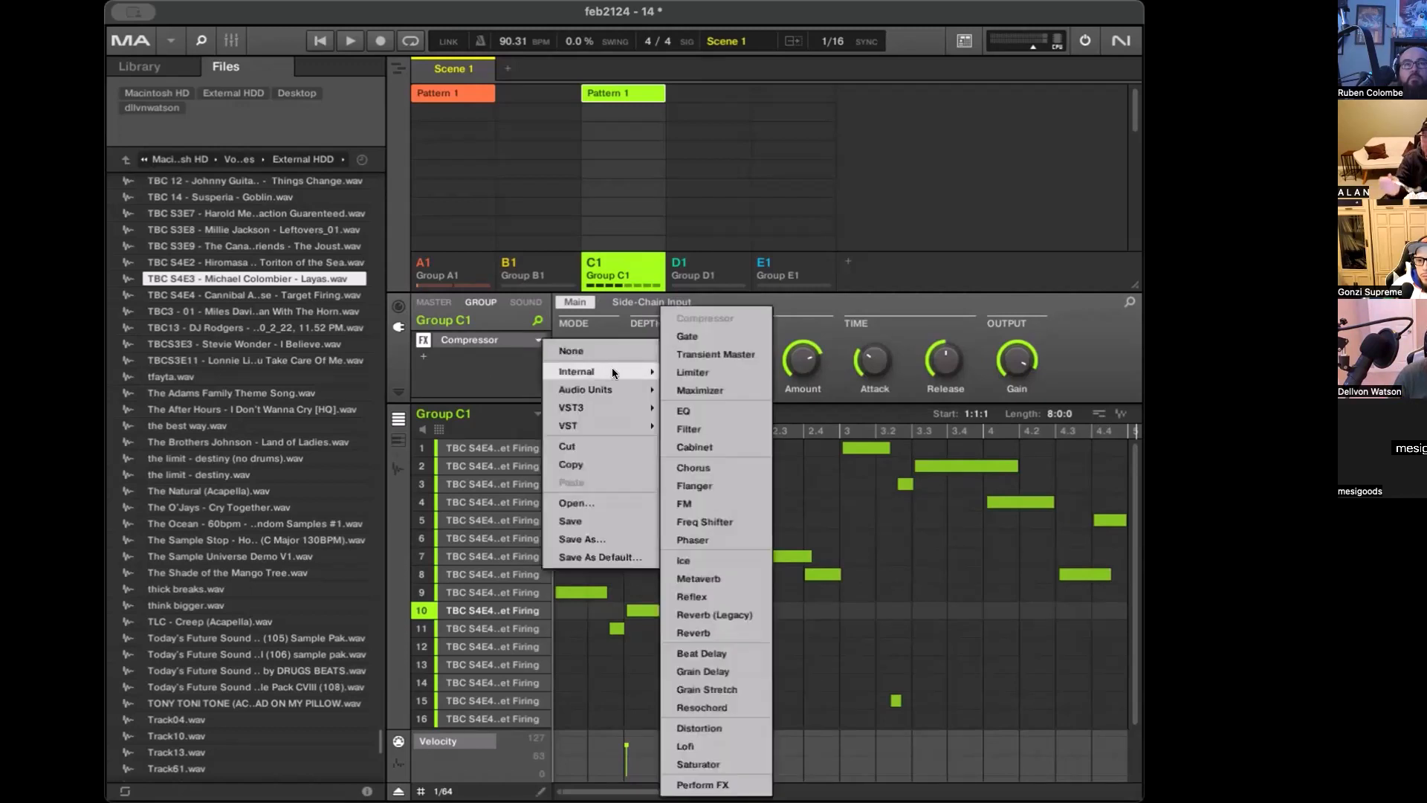
left_click(718, 364)
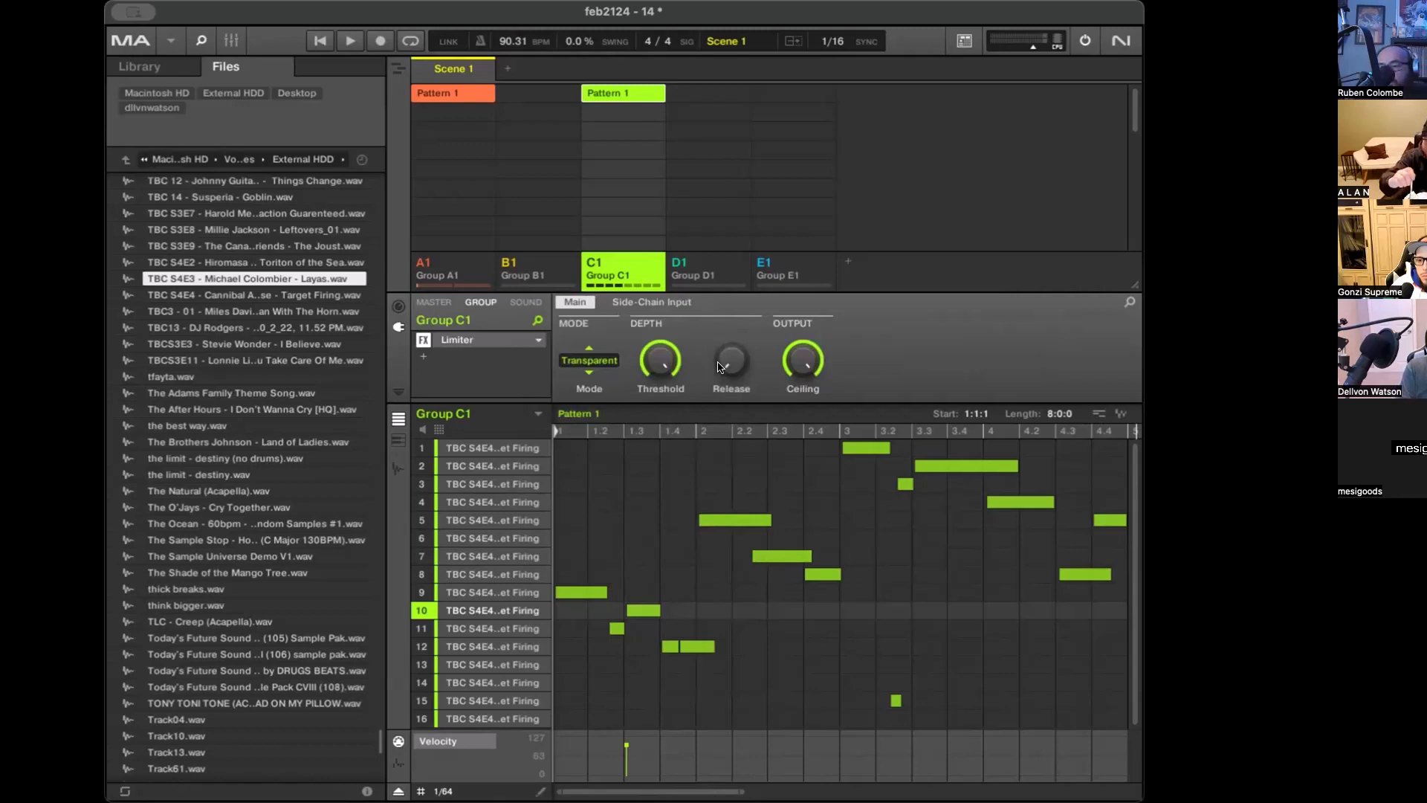
key("space")
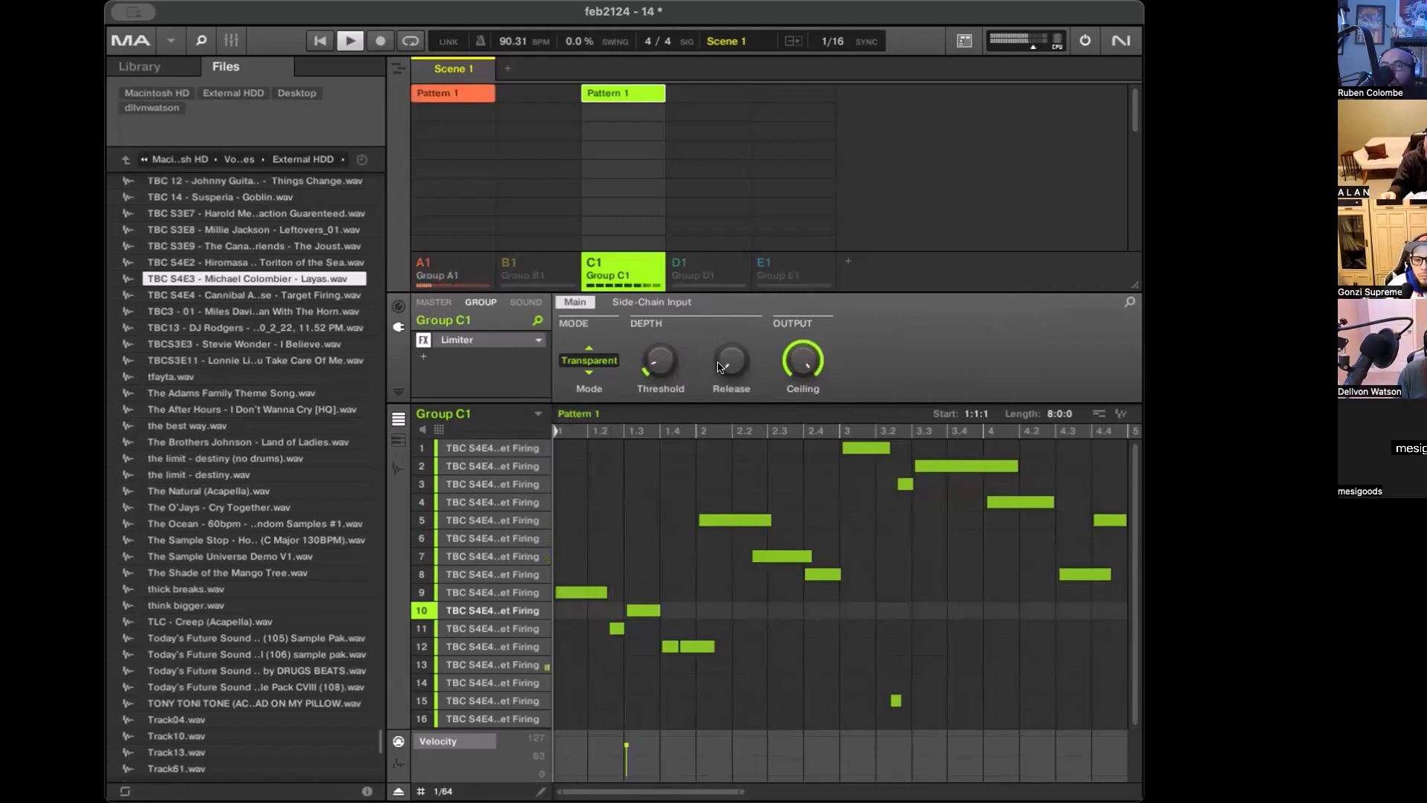
key("space")
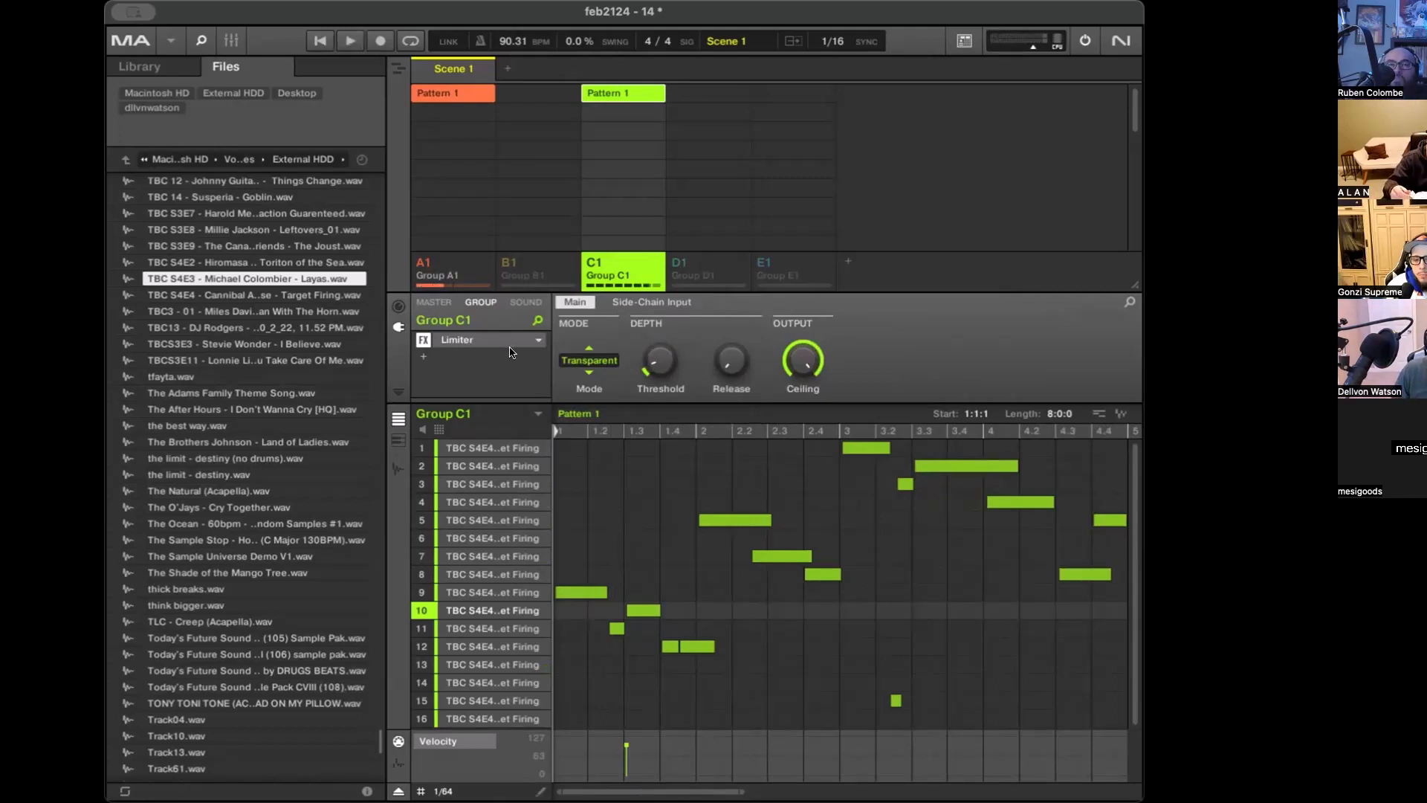
Add the internal Compressor to Group C1 and move the Limiter after it in the effects chain
left_click(430, 354)
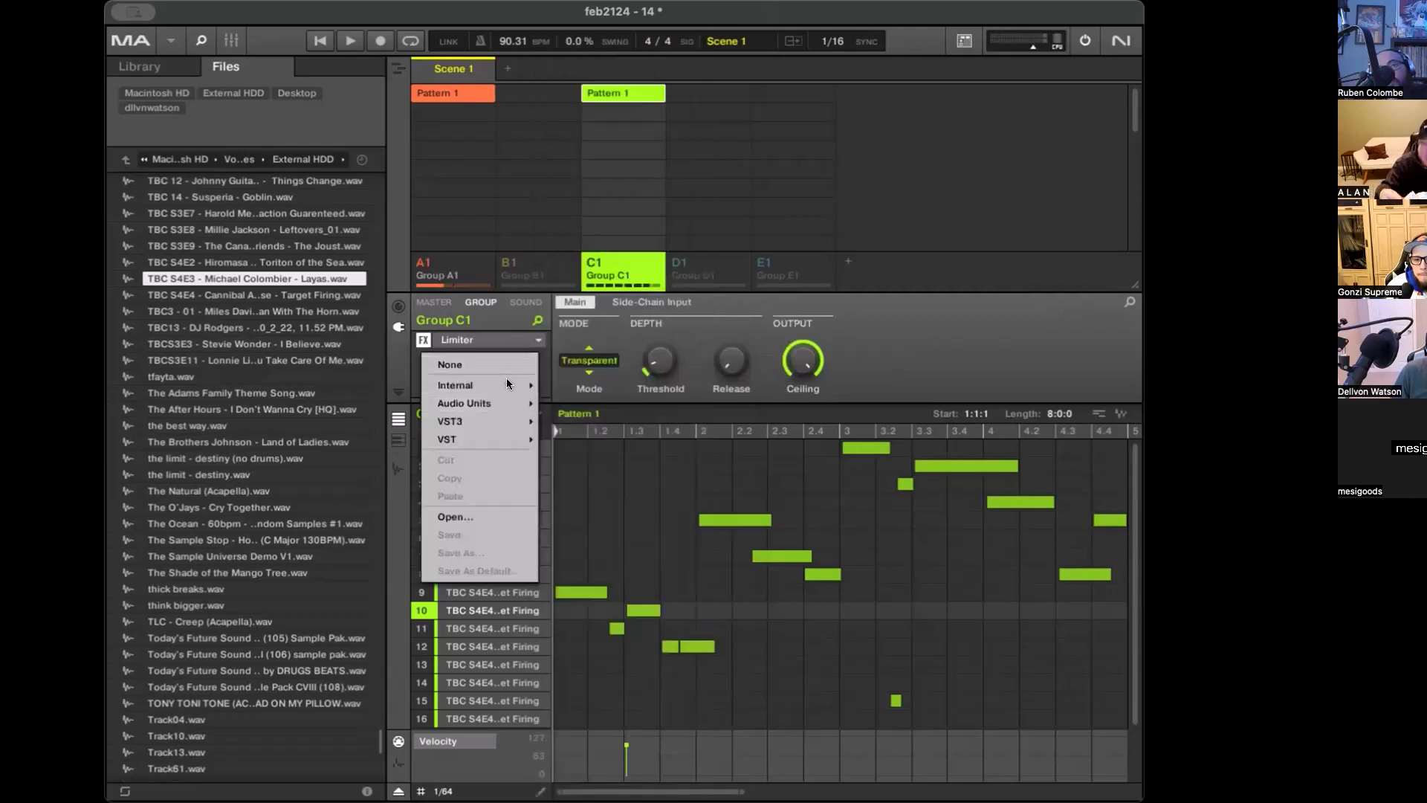
mouse_move(506, 382)
left_click(581, 318)
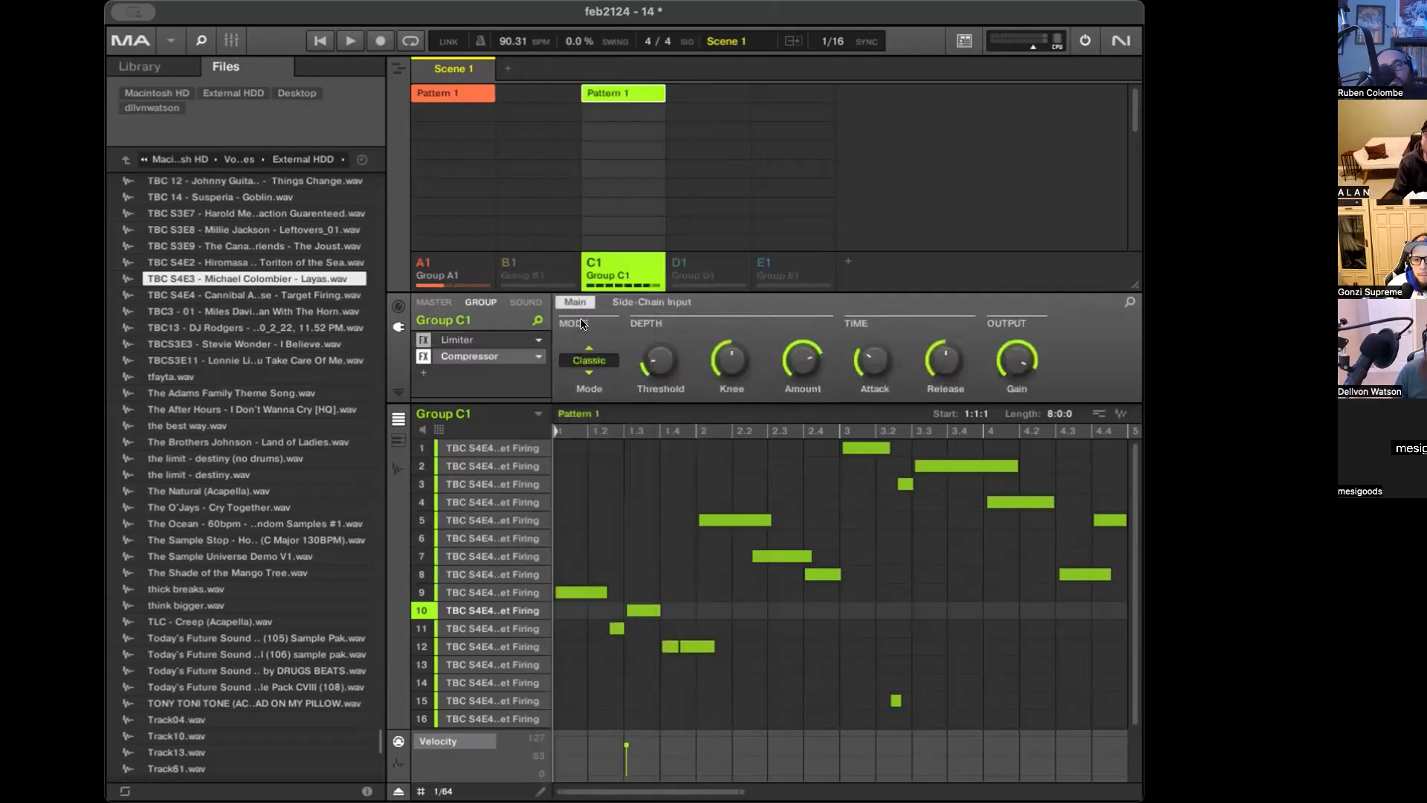
left_click_drag(478, 338, 480, 361)
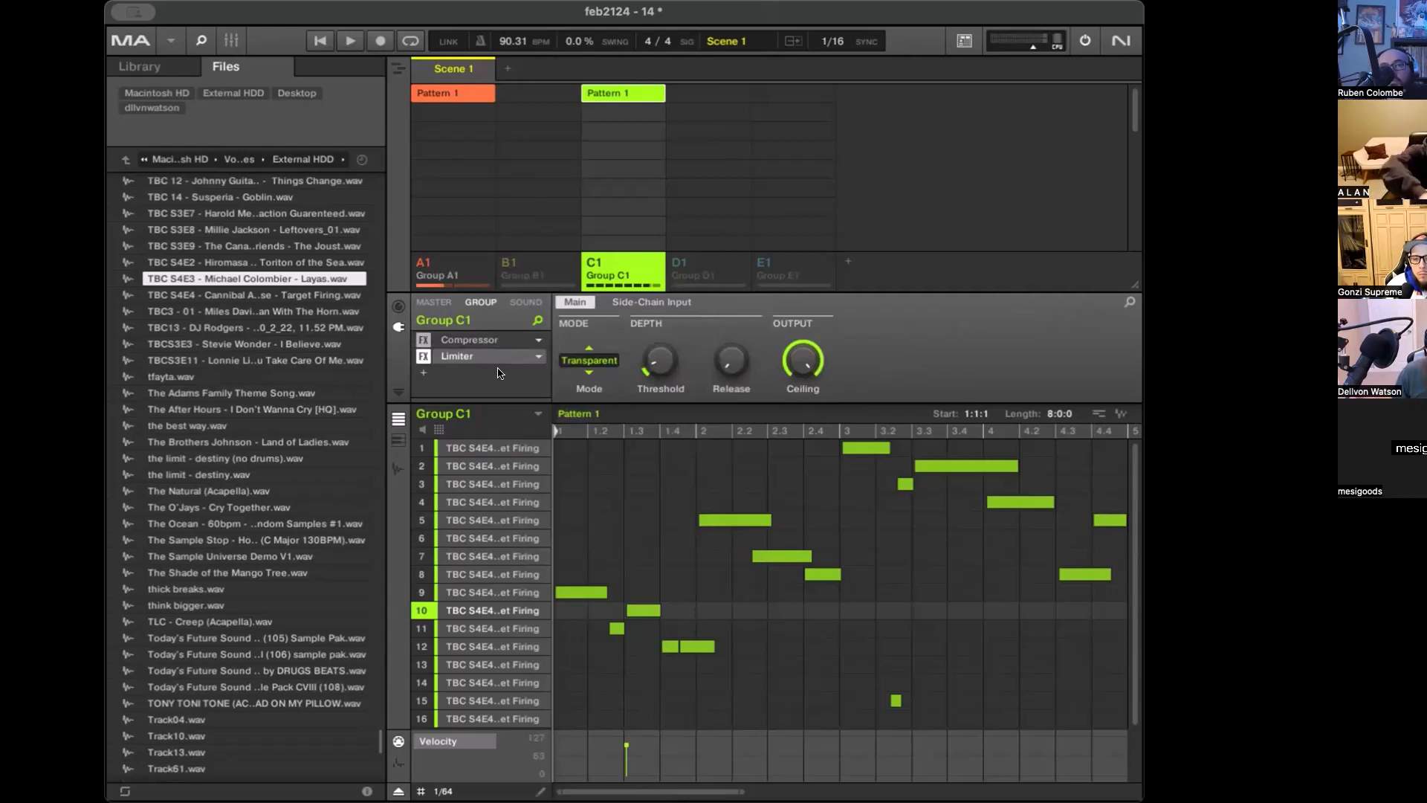
left_click(485, 341)
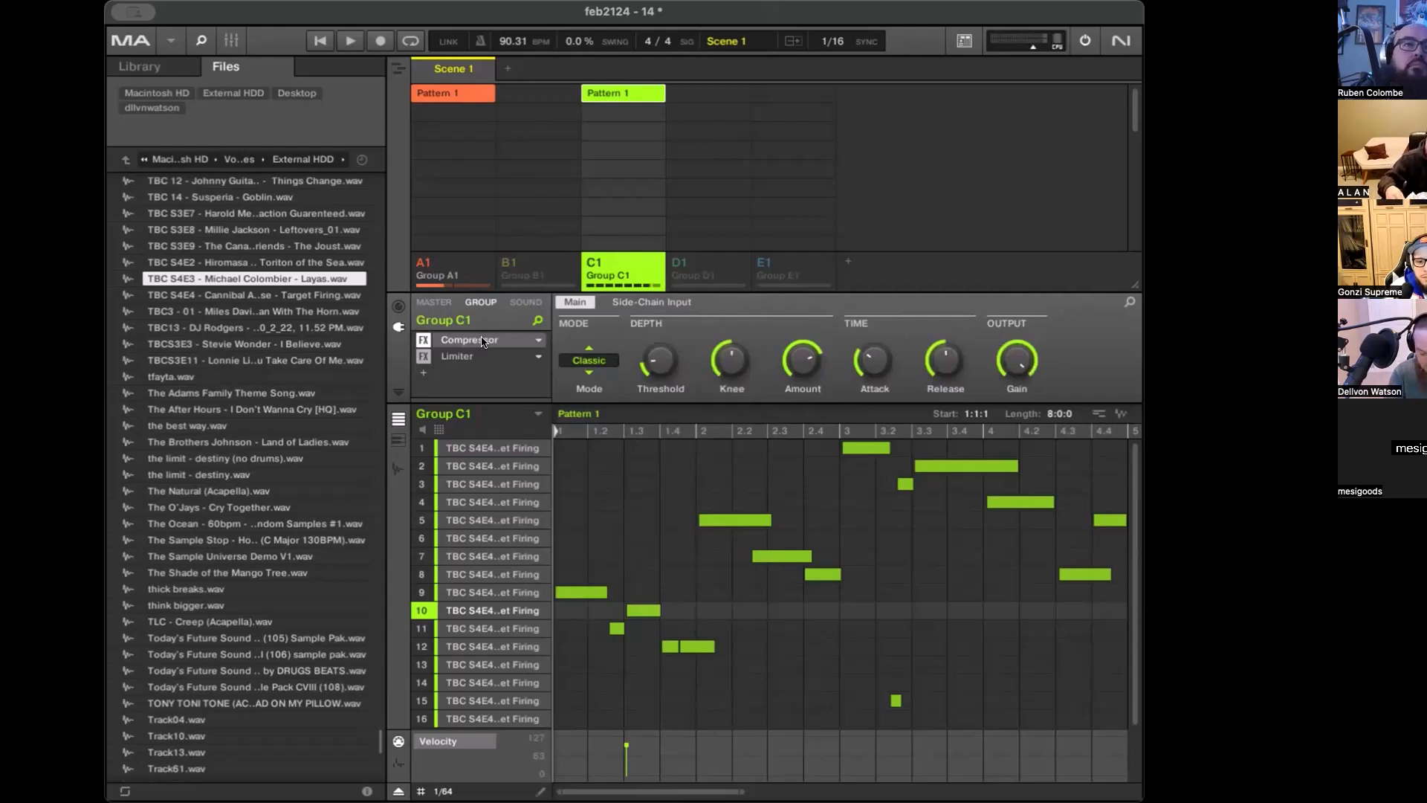
Play the beat through both effects and set the Compressor's output gain to -3.0 dB
key("space")
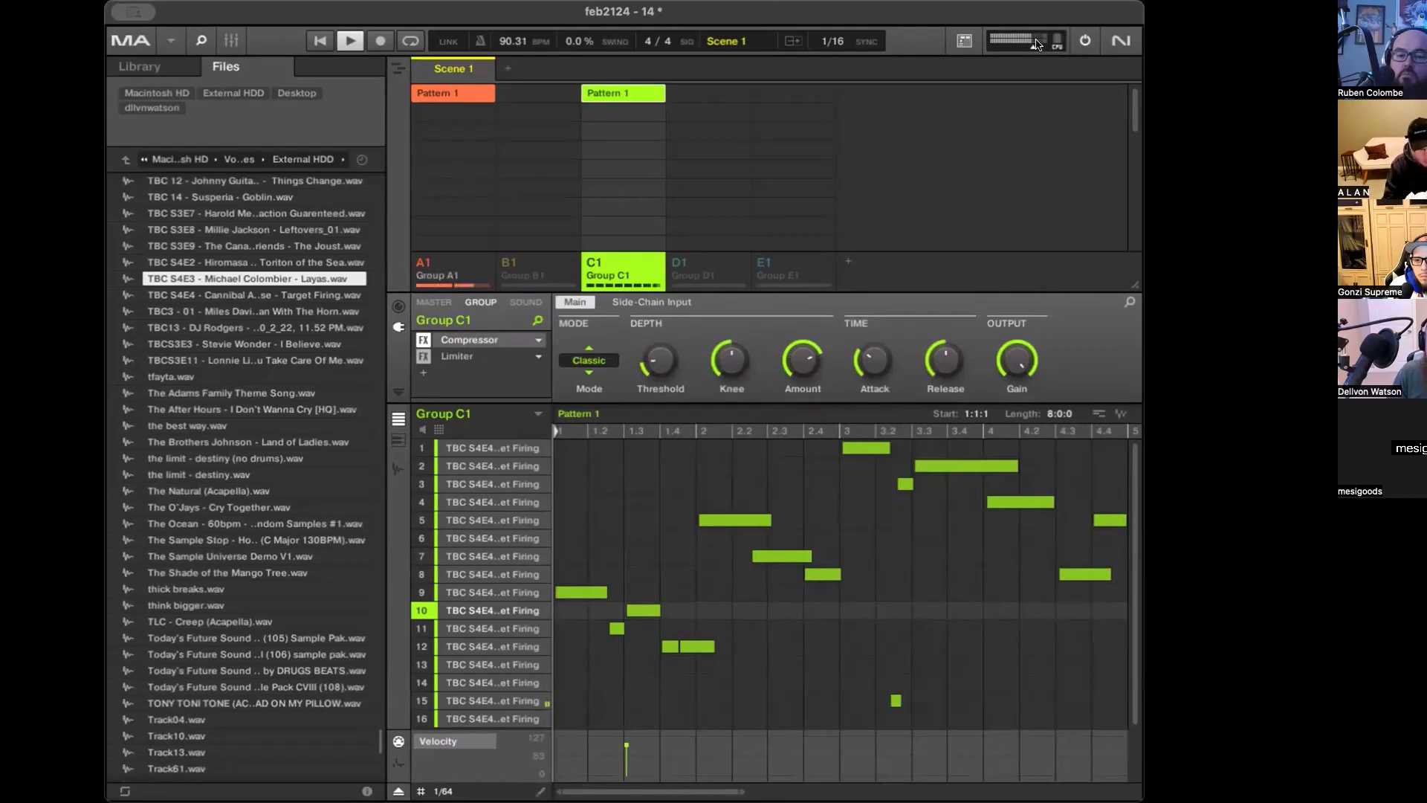
key("space")
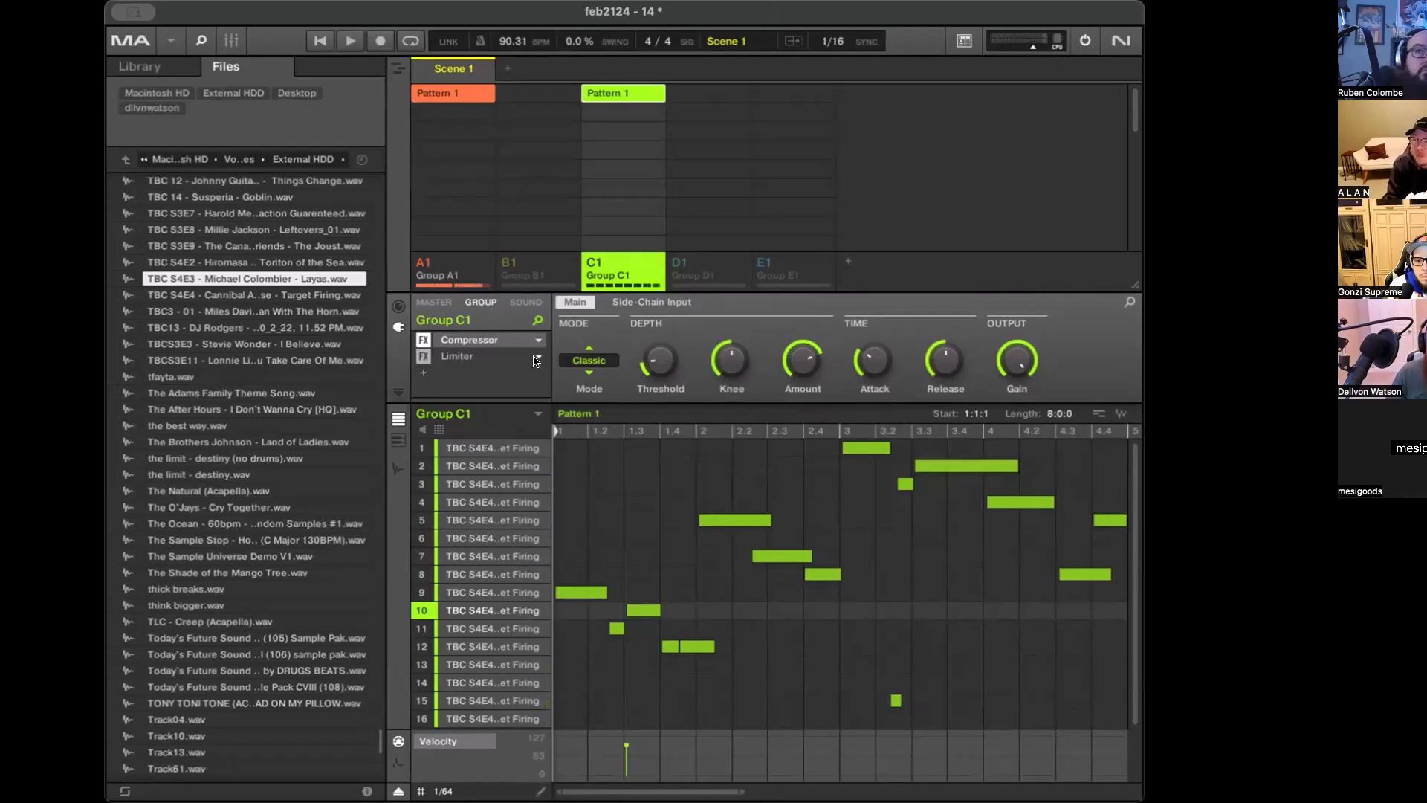
left_click_drag(1008, 365, 1008, 376)
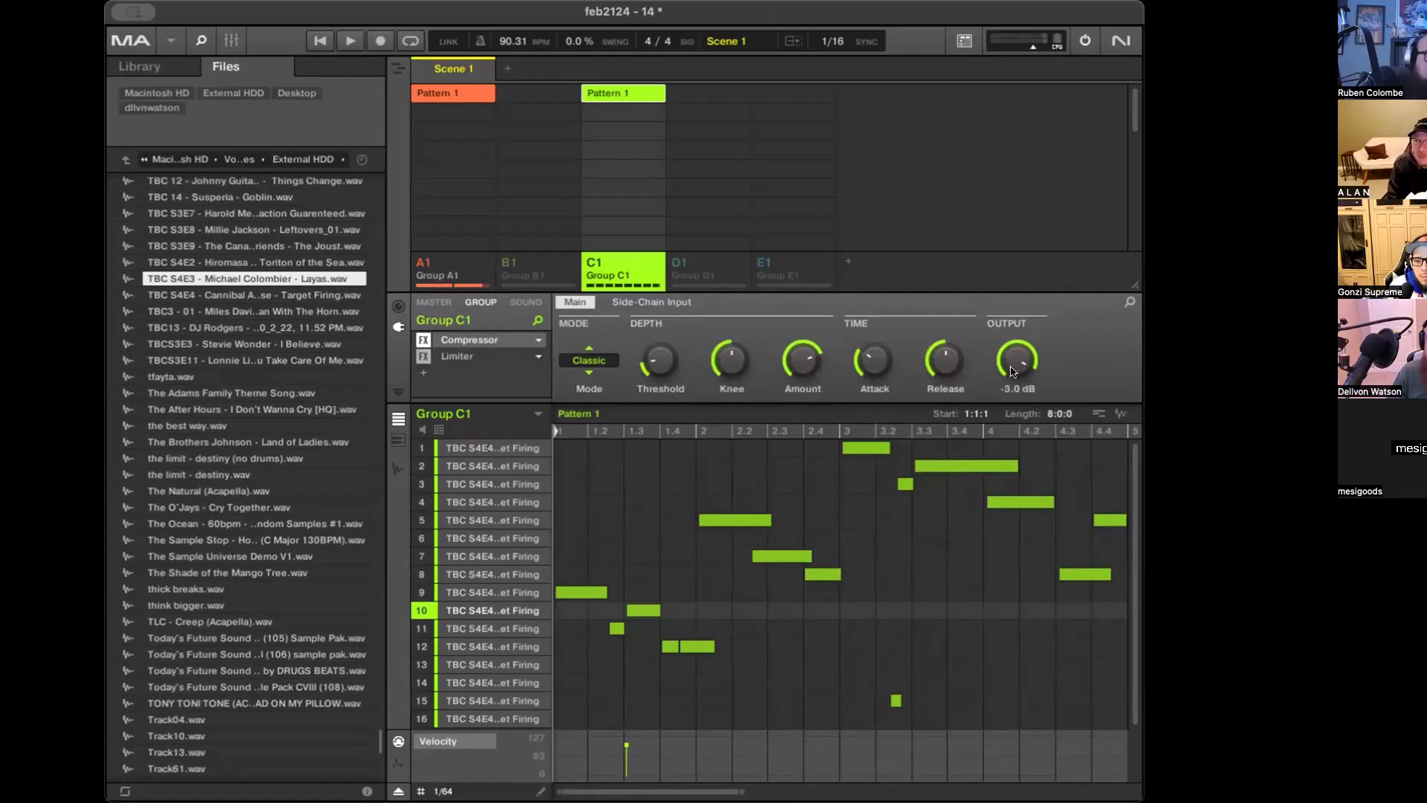
Remove the Limiter from Group C1 and play the chops through the remaining Compressor, checking its side-chain and main settings
left_click(536, 358)
left_click(563, 369)
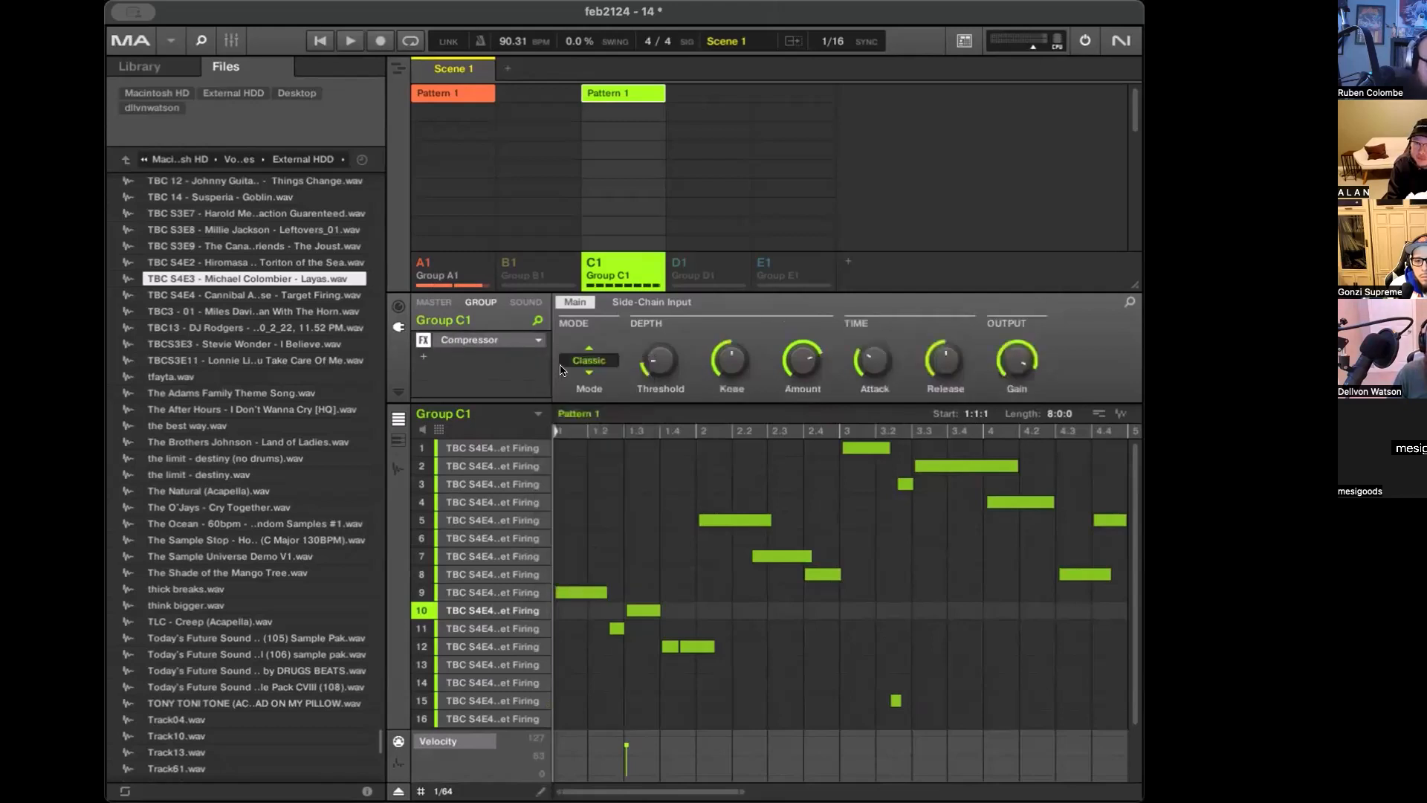
key("Right")
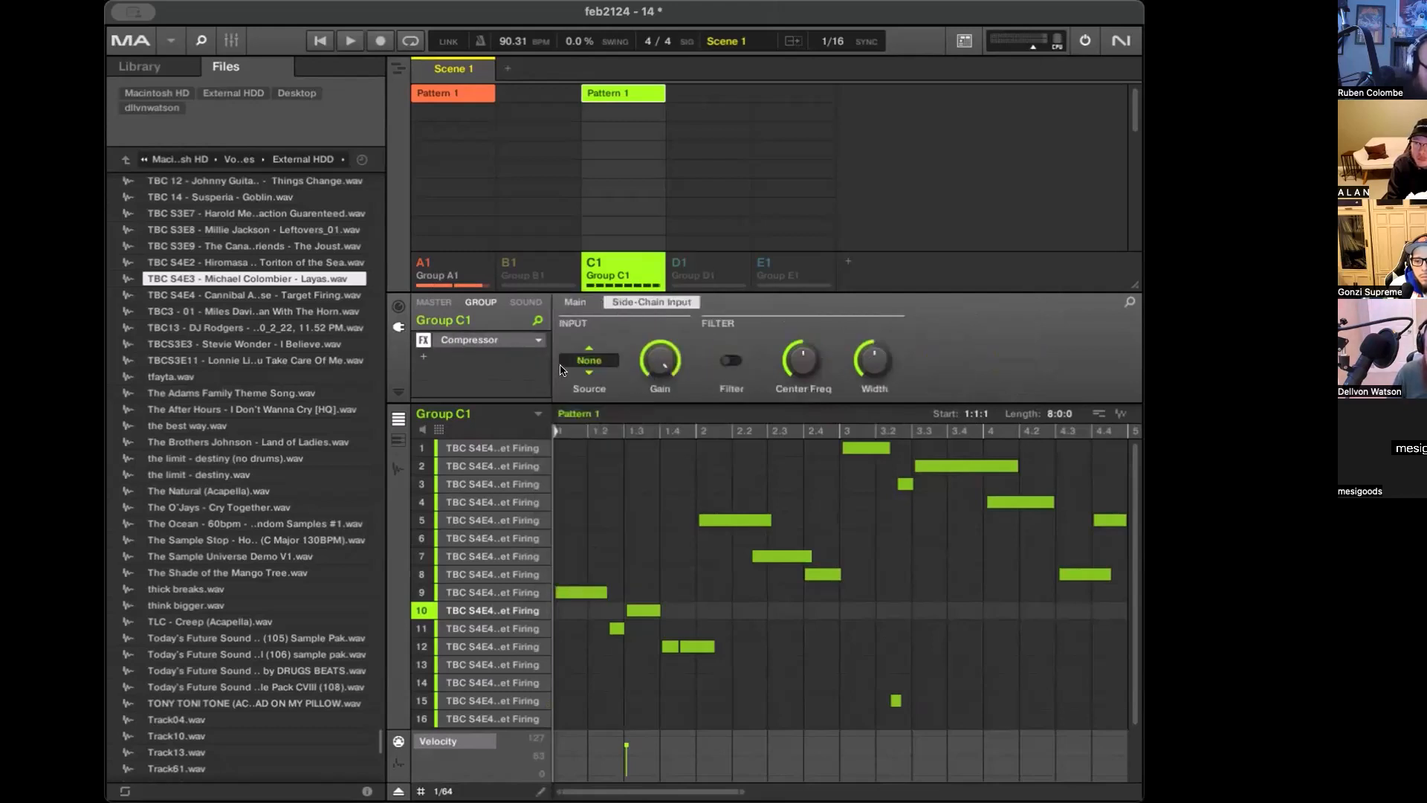
key("space")
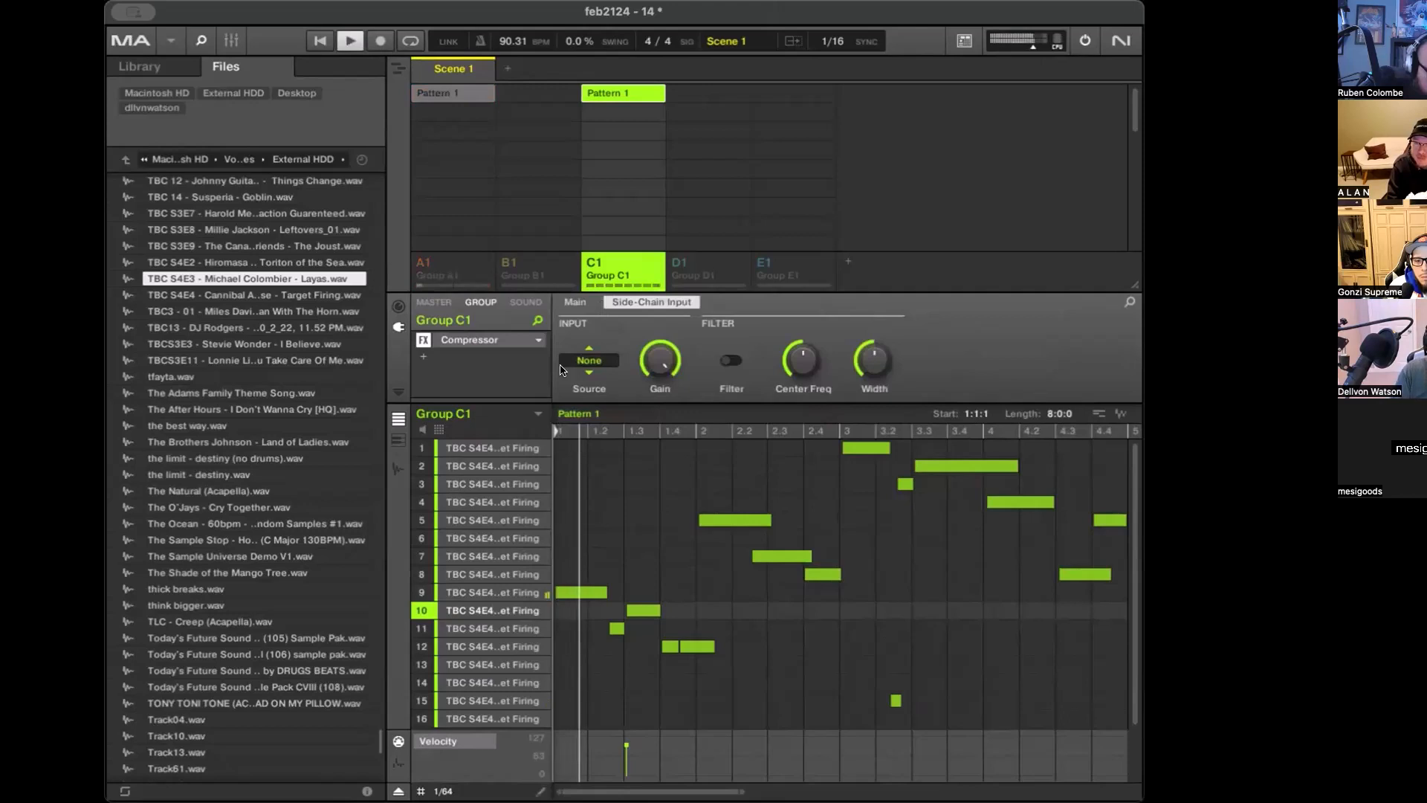
key("Left")
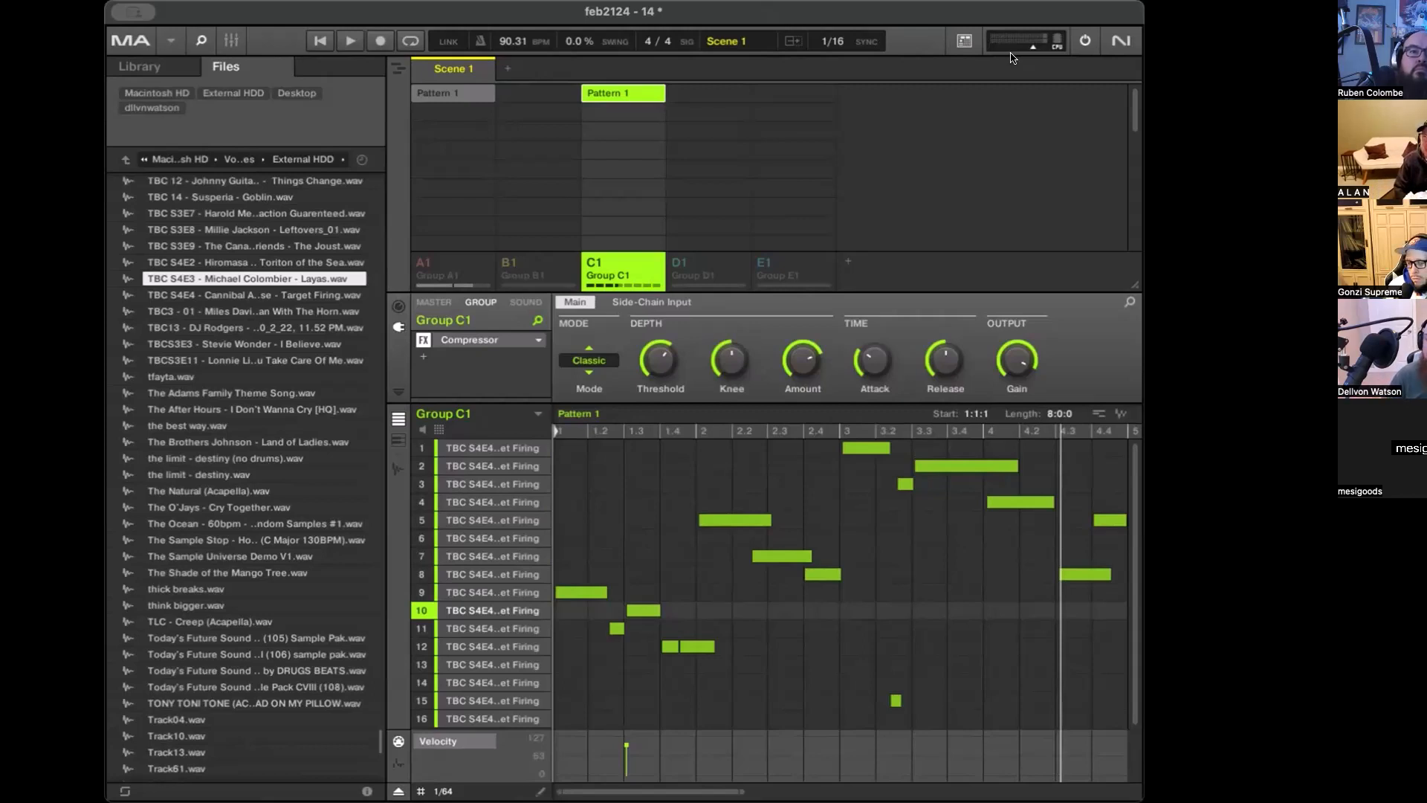
left_click(438, 302)
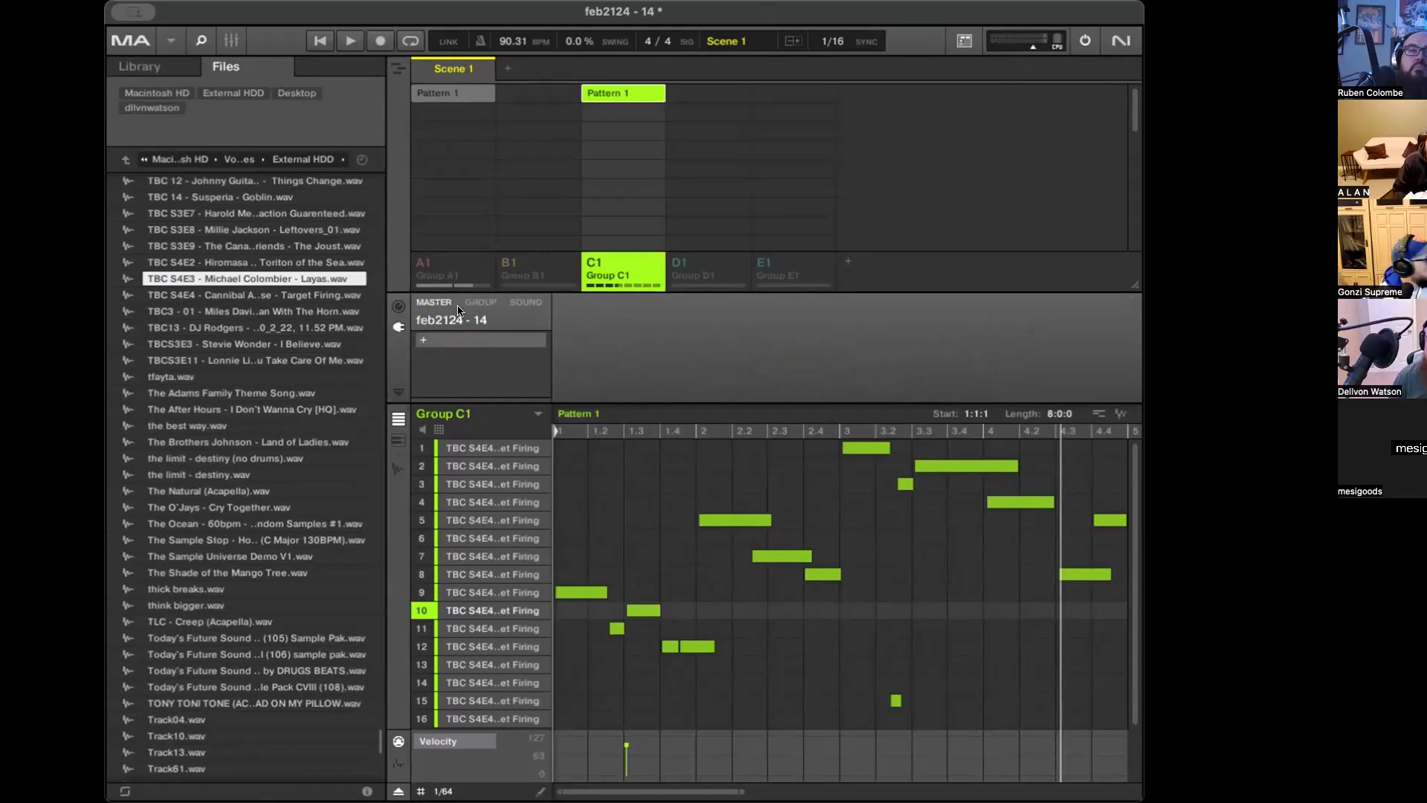
left_click(480, 307)
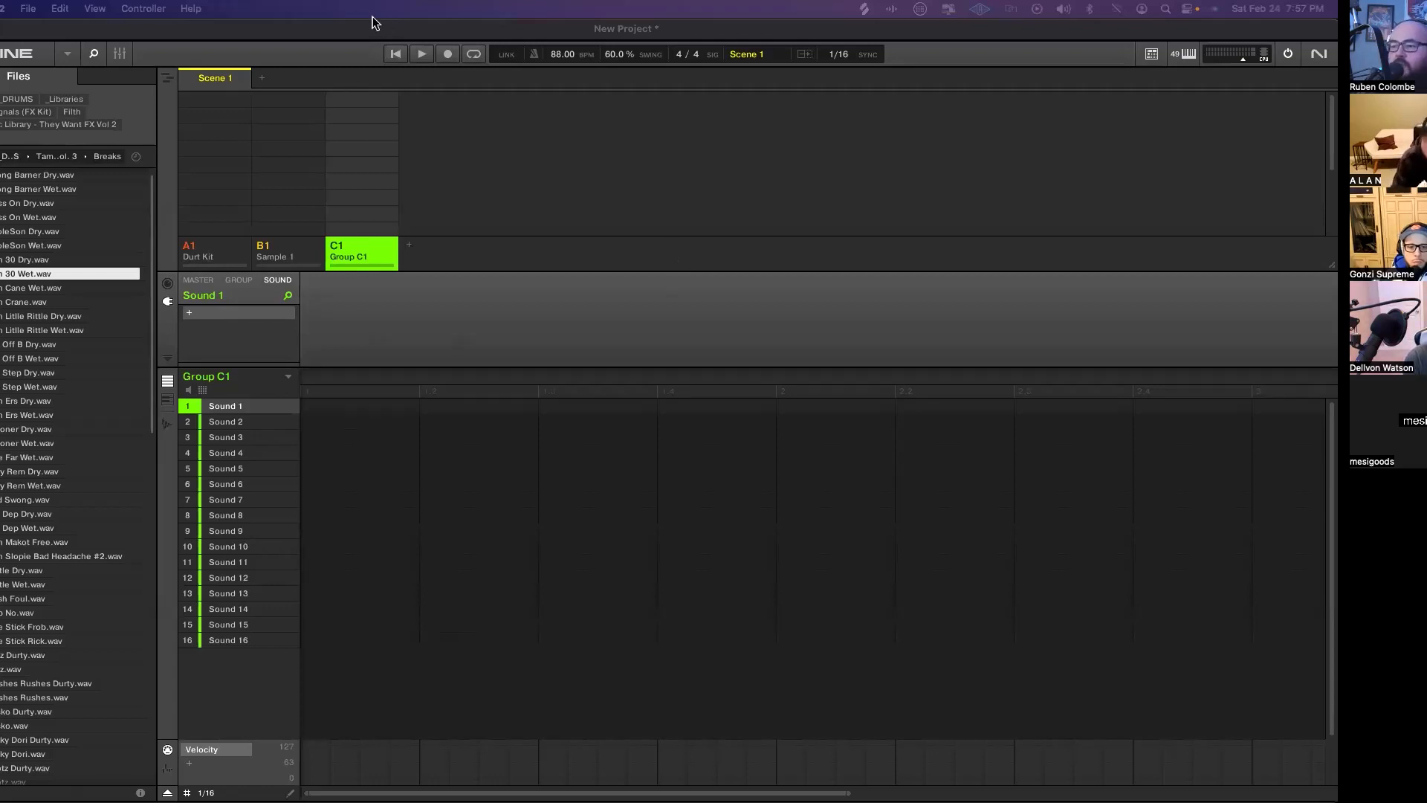
Select the Durt Kit group and audition its Kick Durt 1, Snare Durt 1 and ClosedHH Durt 1 samples
left_click(233, 256)
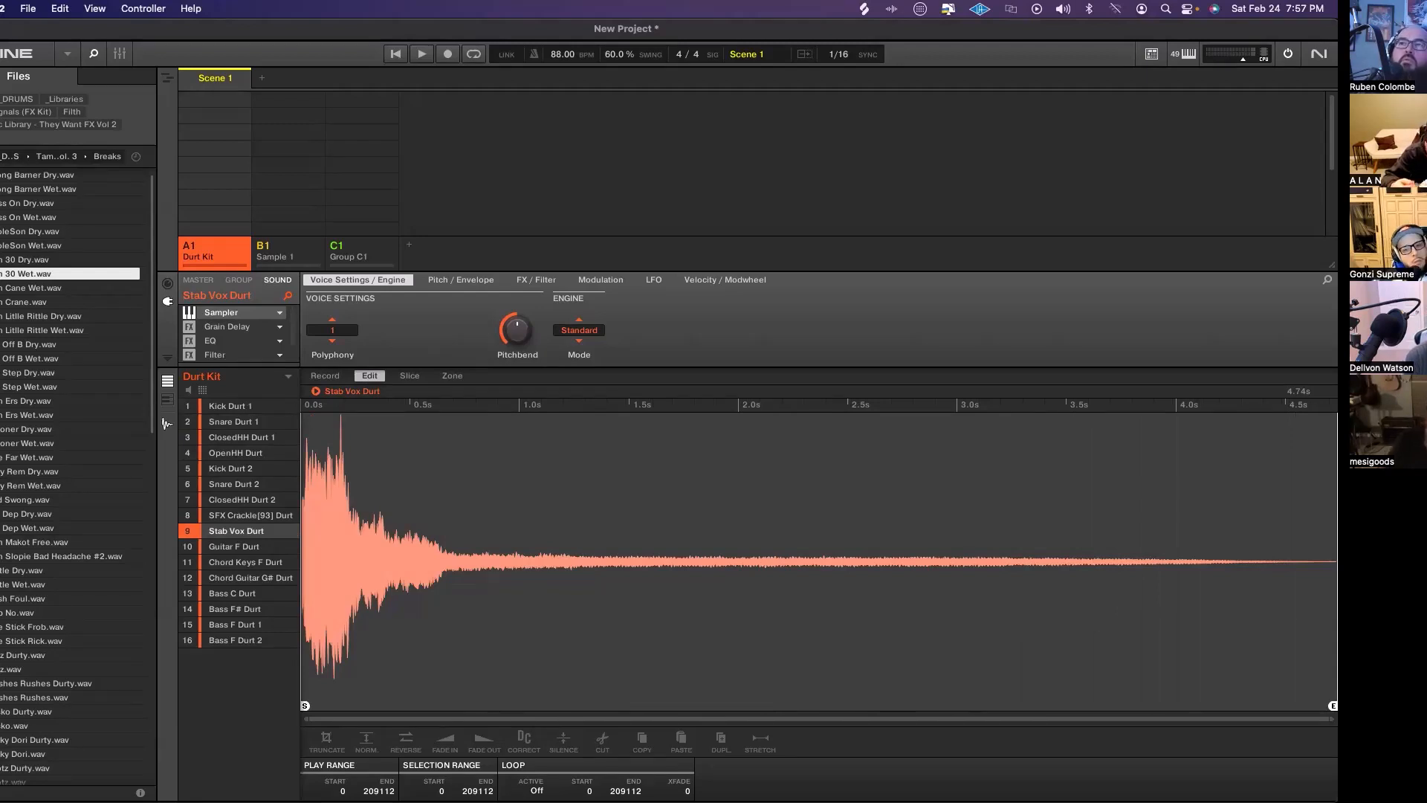
left_click(241, 437)
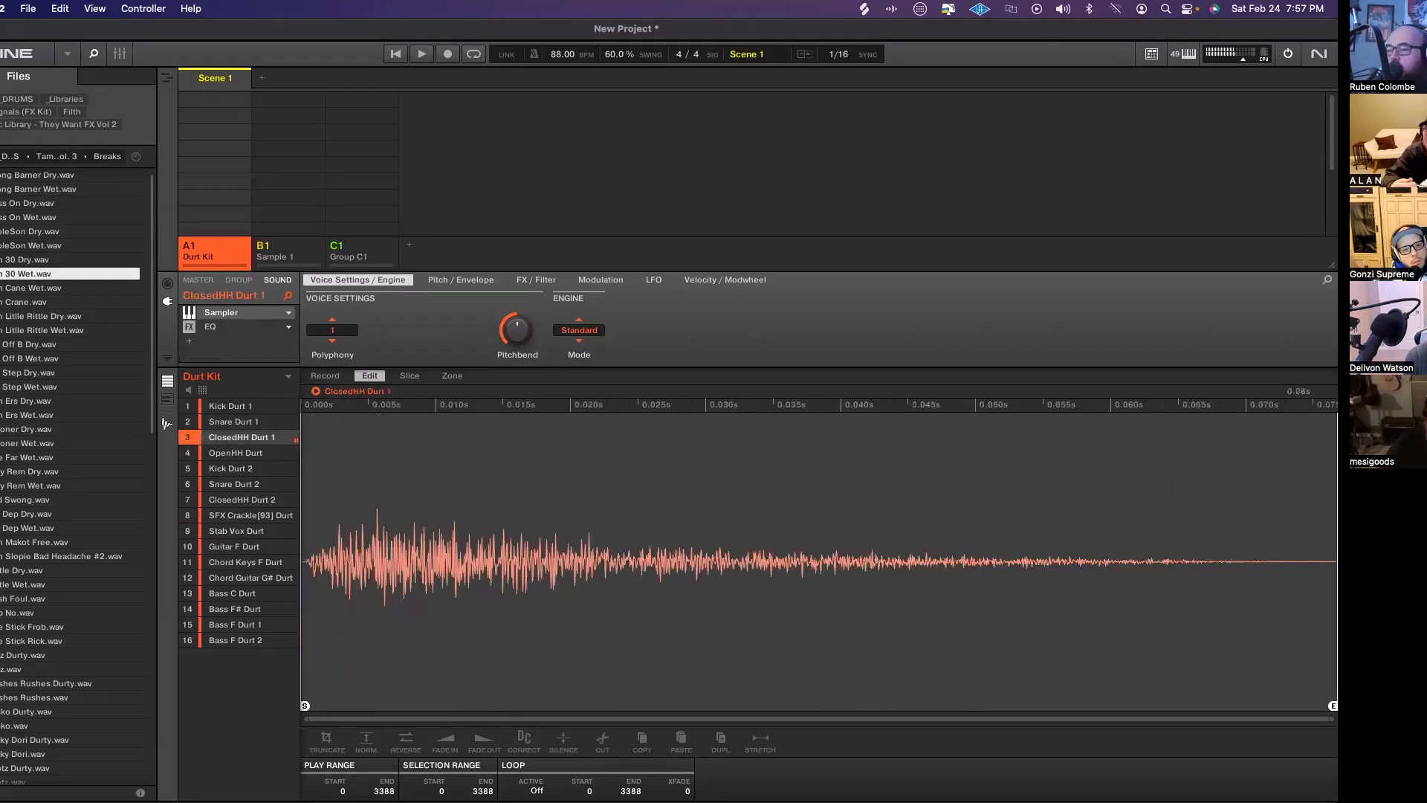
left_click(234, 421)
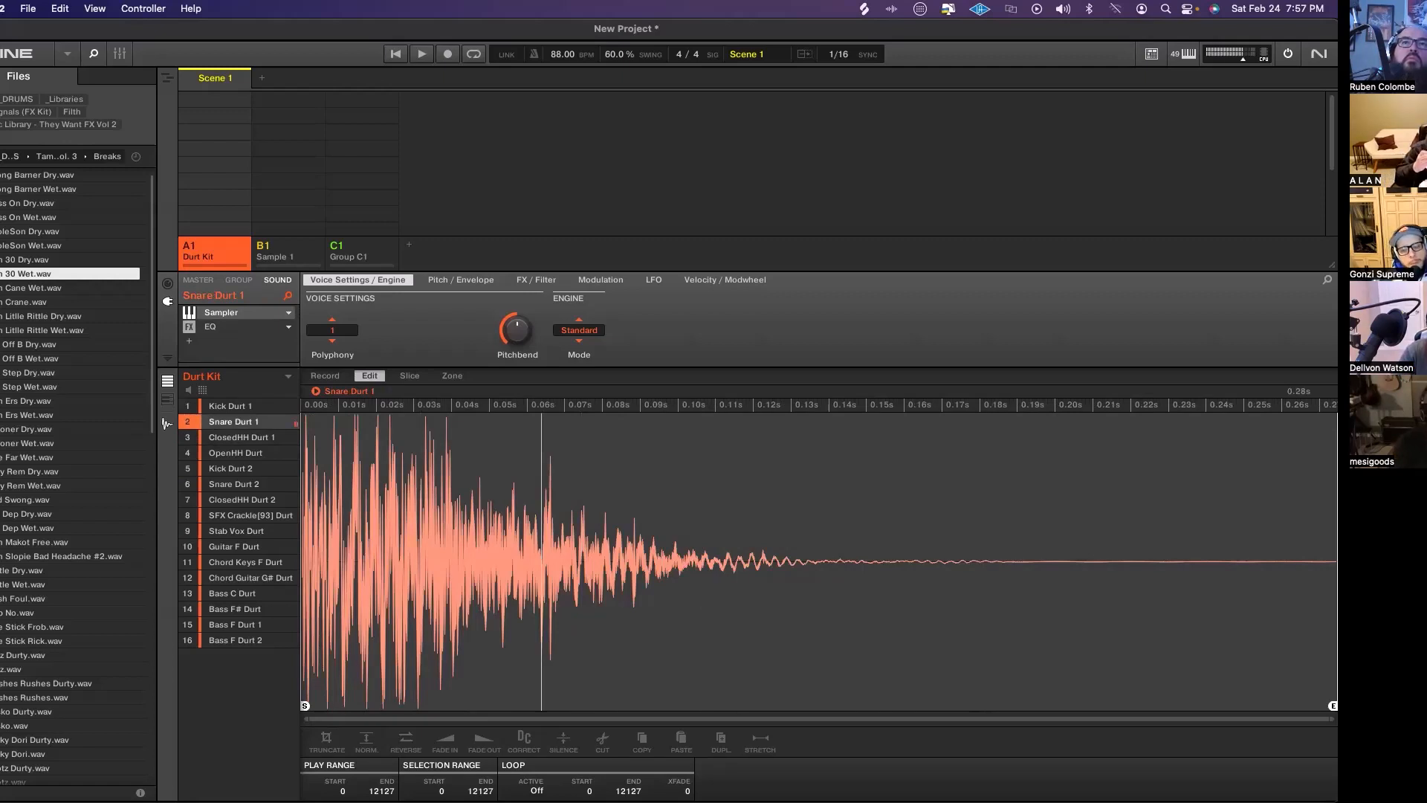
left_click(242, 437)
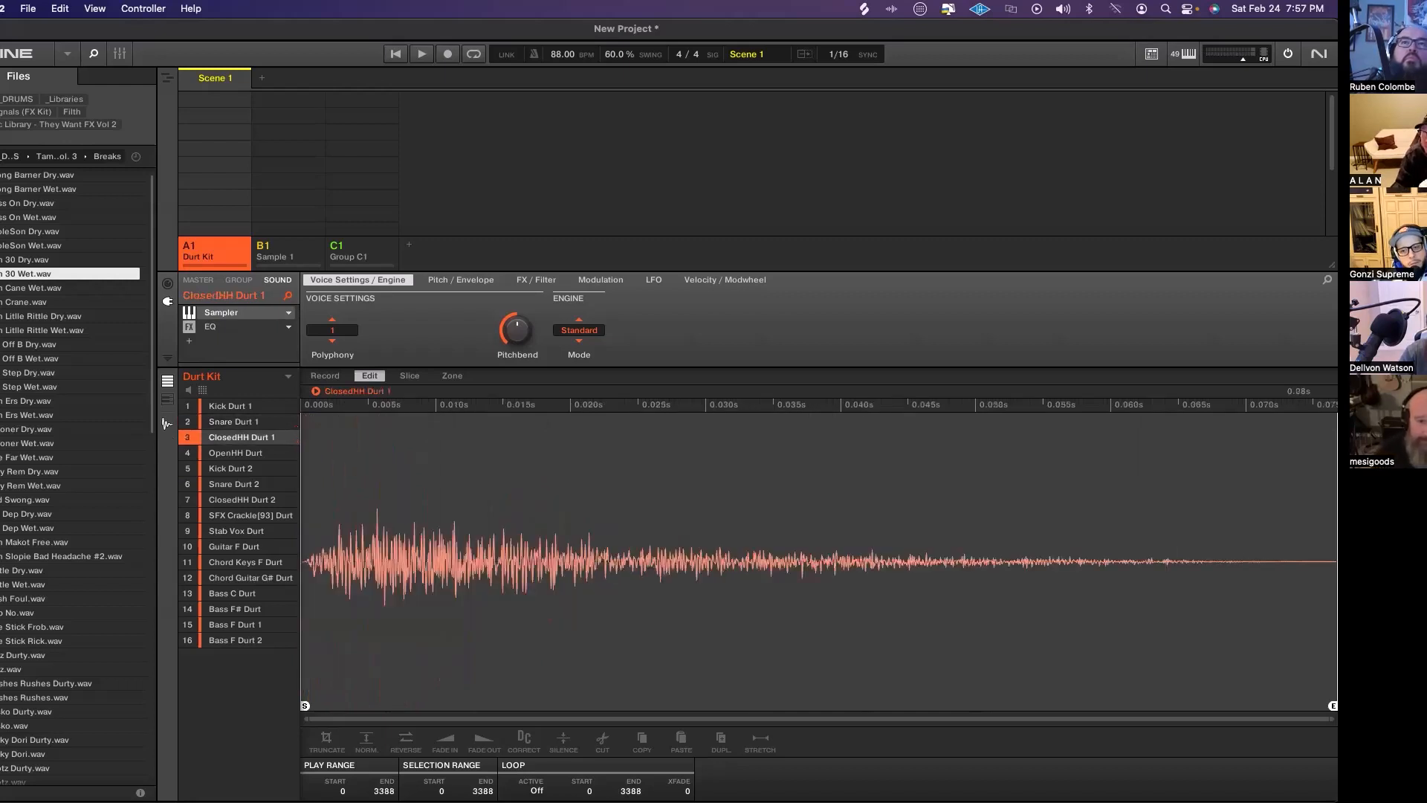
left_click(231, 406)
left_click(234, 422)
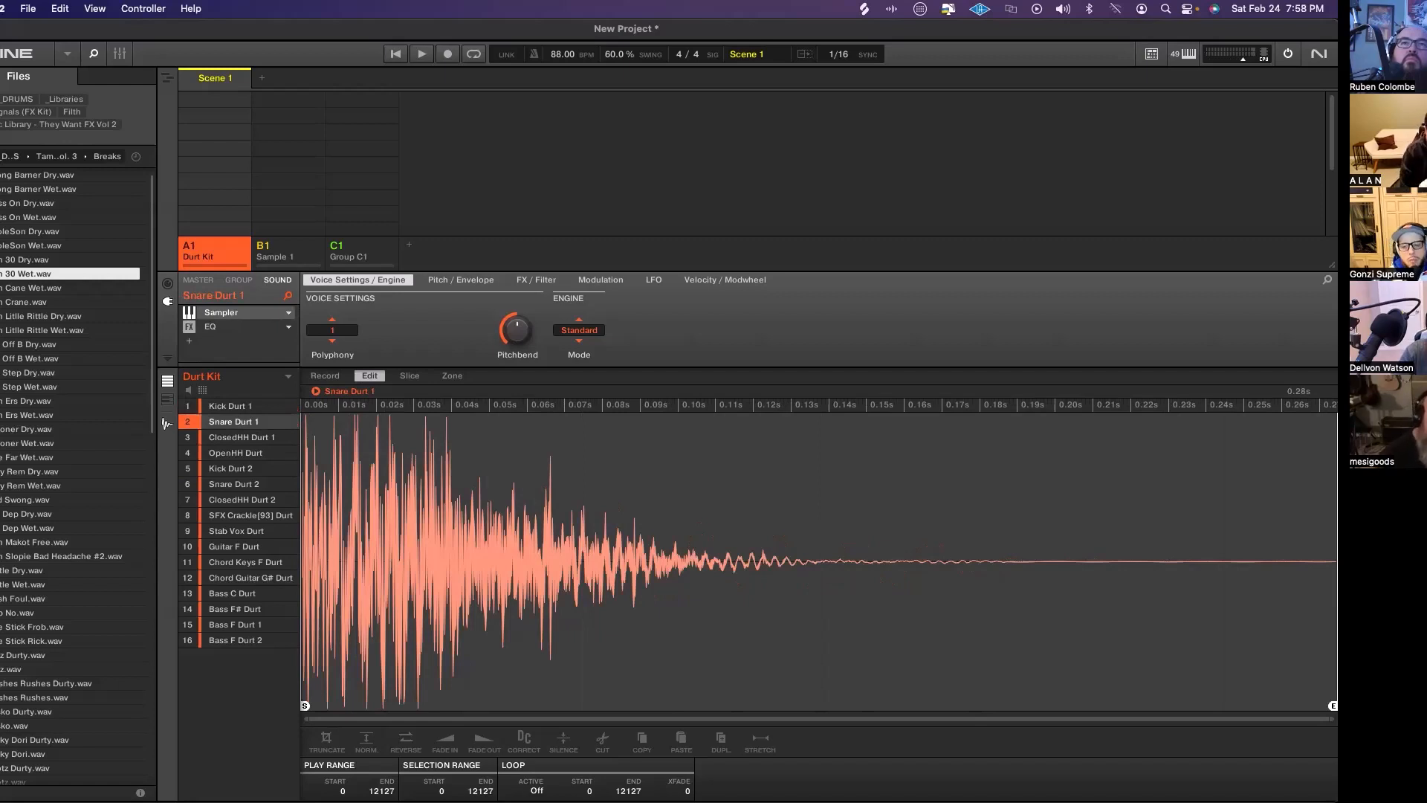
left_click(231, 406)
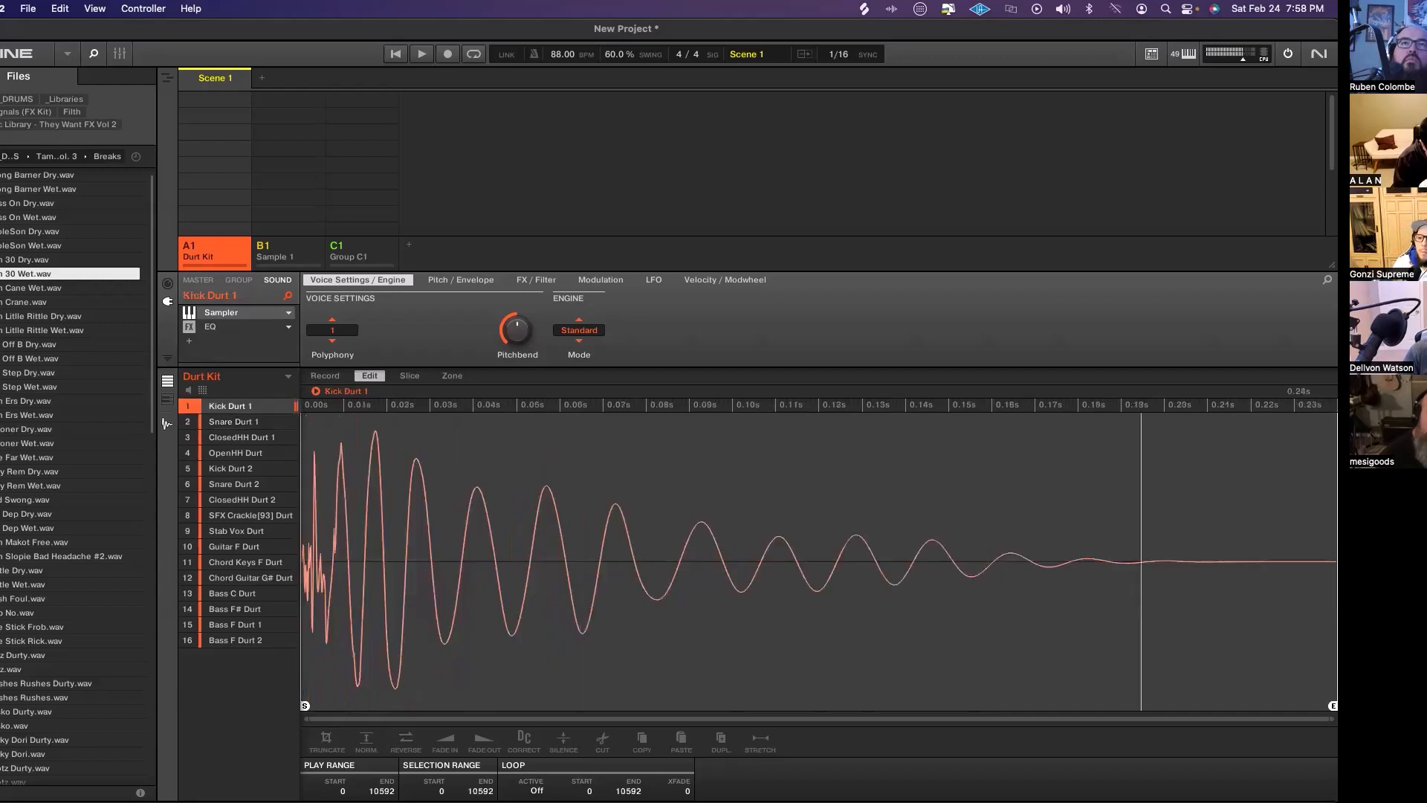
left_click(234, 422)
left_click(242, 437)
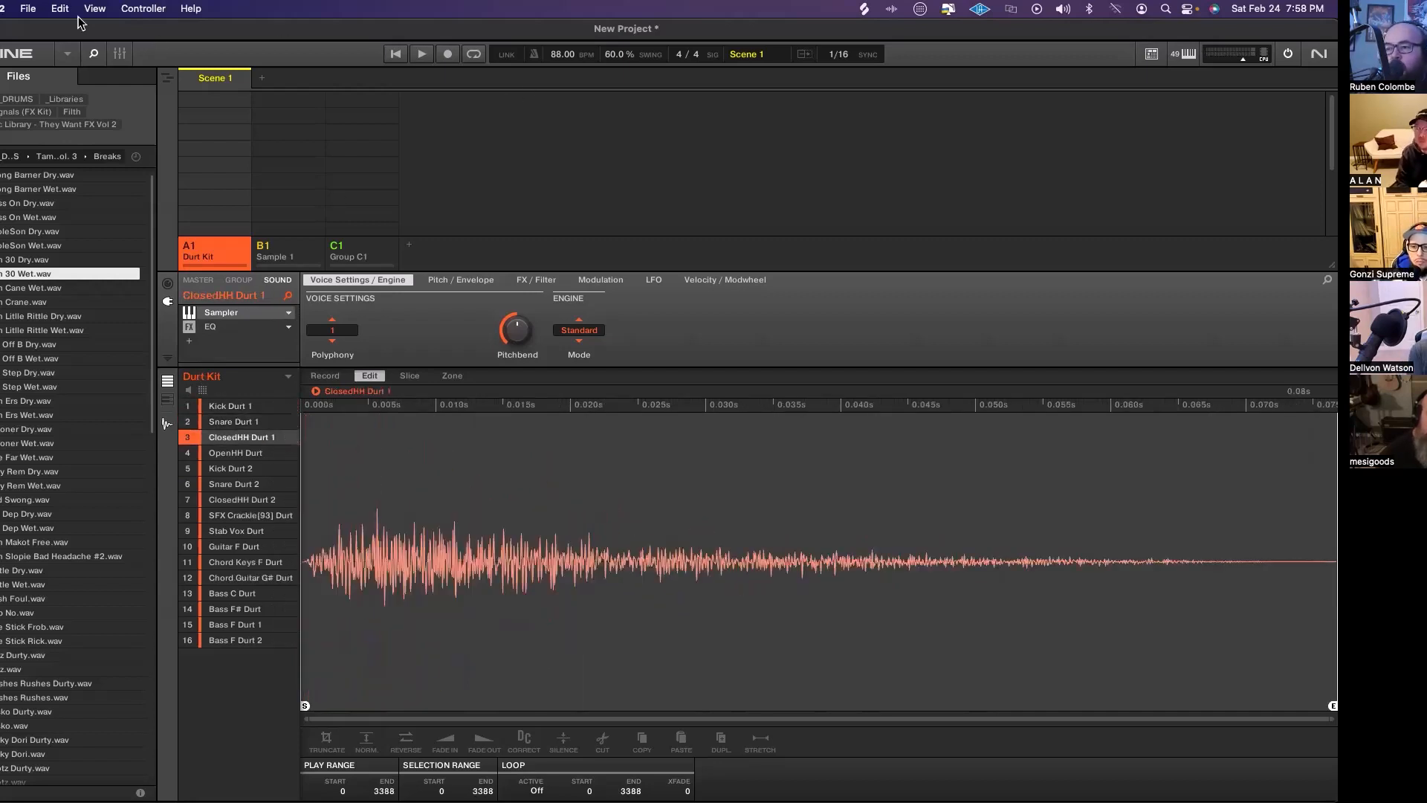
Set the audio interface device to ZoomAudioDevice in the audio preferences and close the preferences
mouse_move(58, 33)
left_mouse_down()
mouse_move(86, 30)
mouse_move(66, 32)
left_mouse_up()
left_click(26, 9)
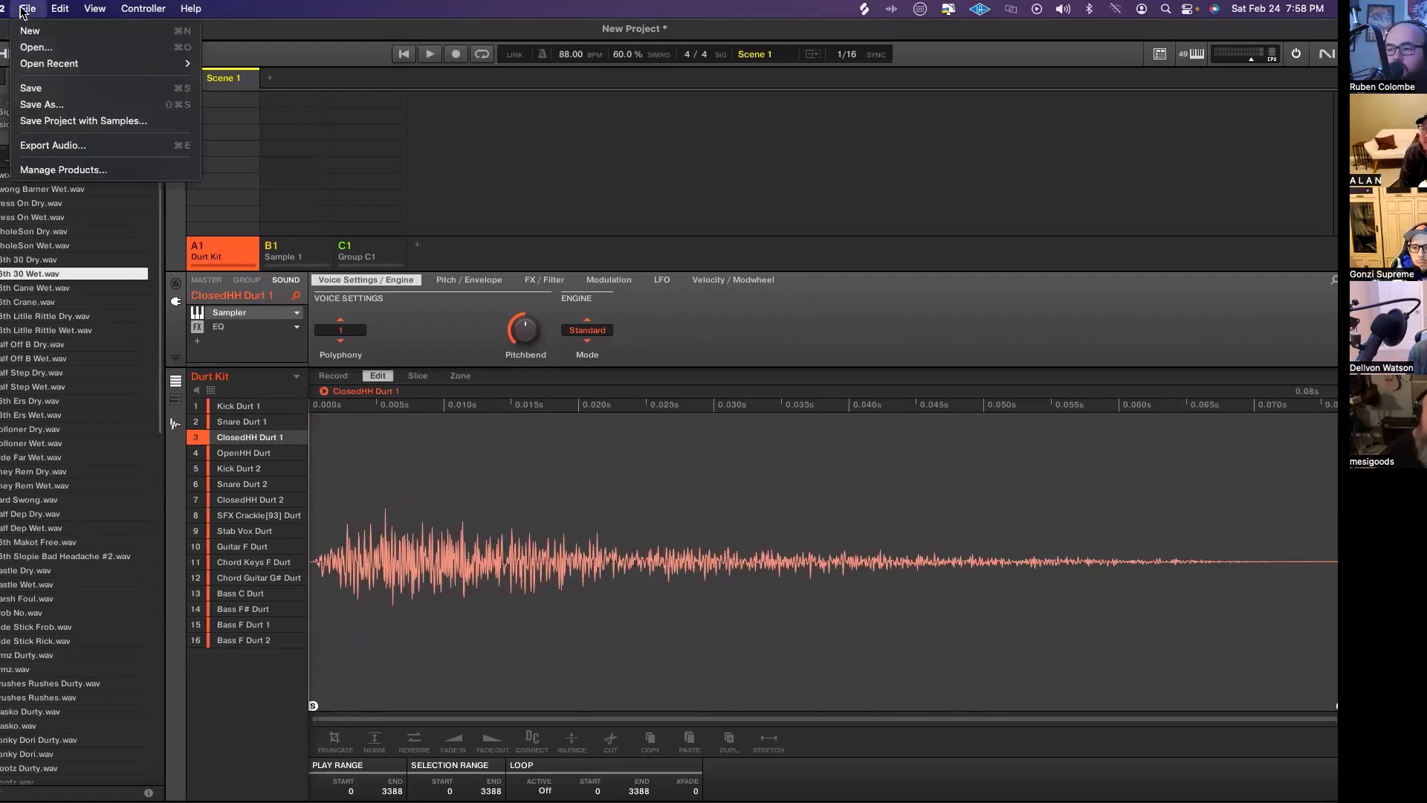
left_click(22, 10)
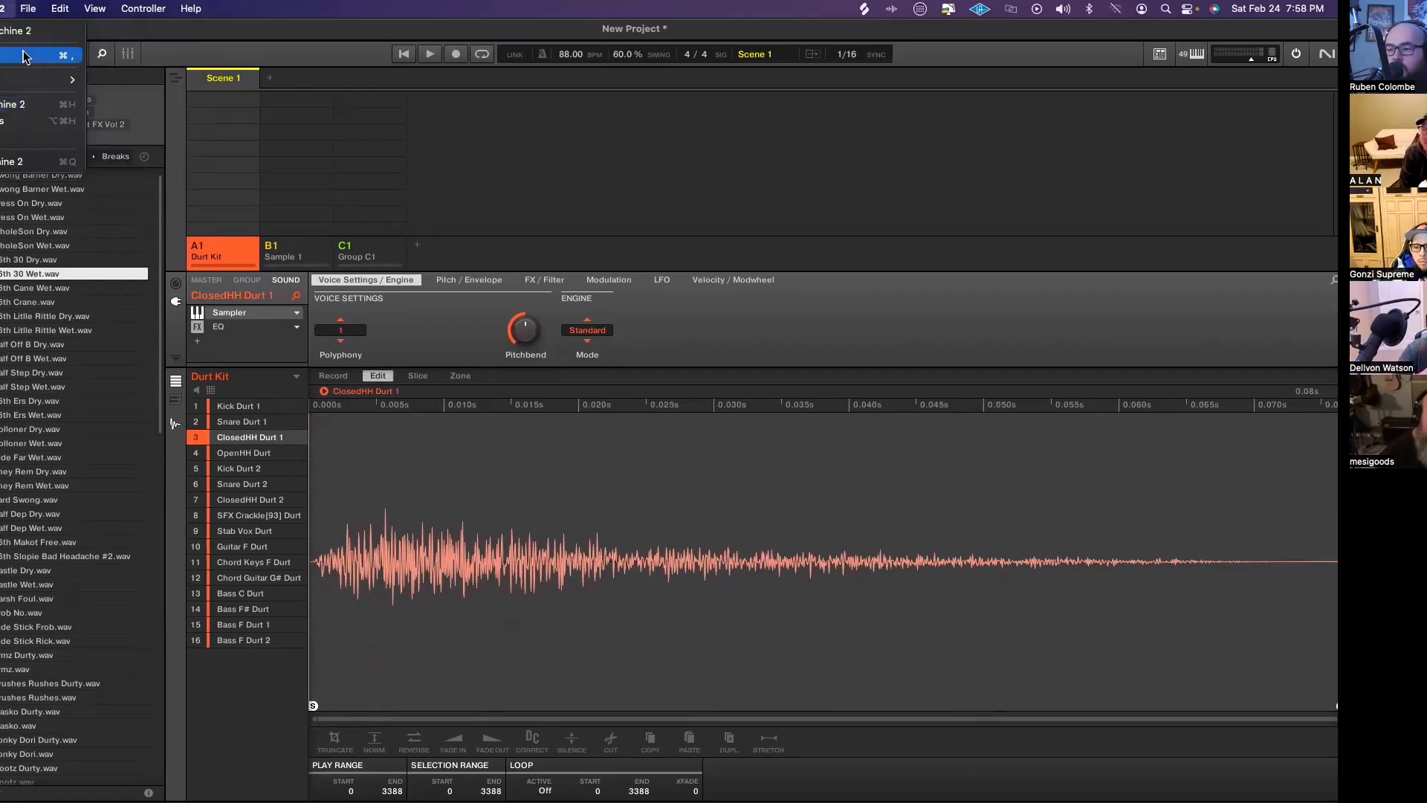
key("super+comma")
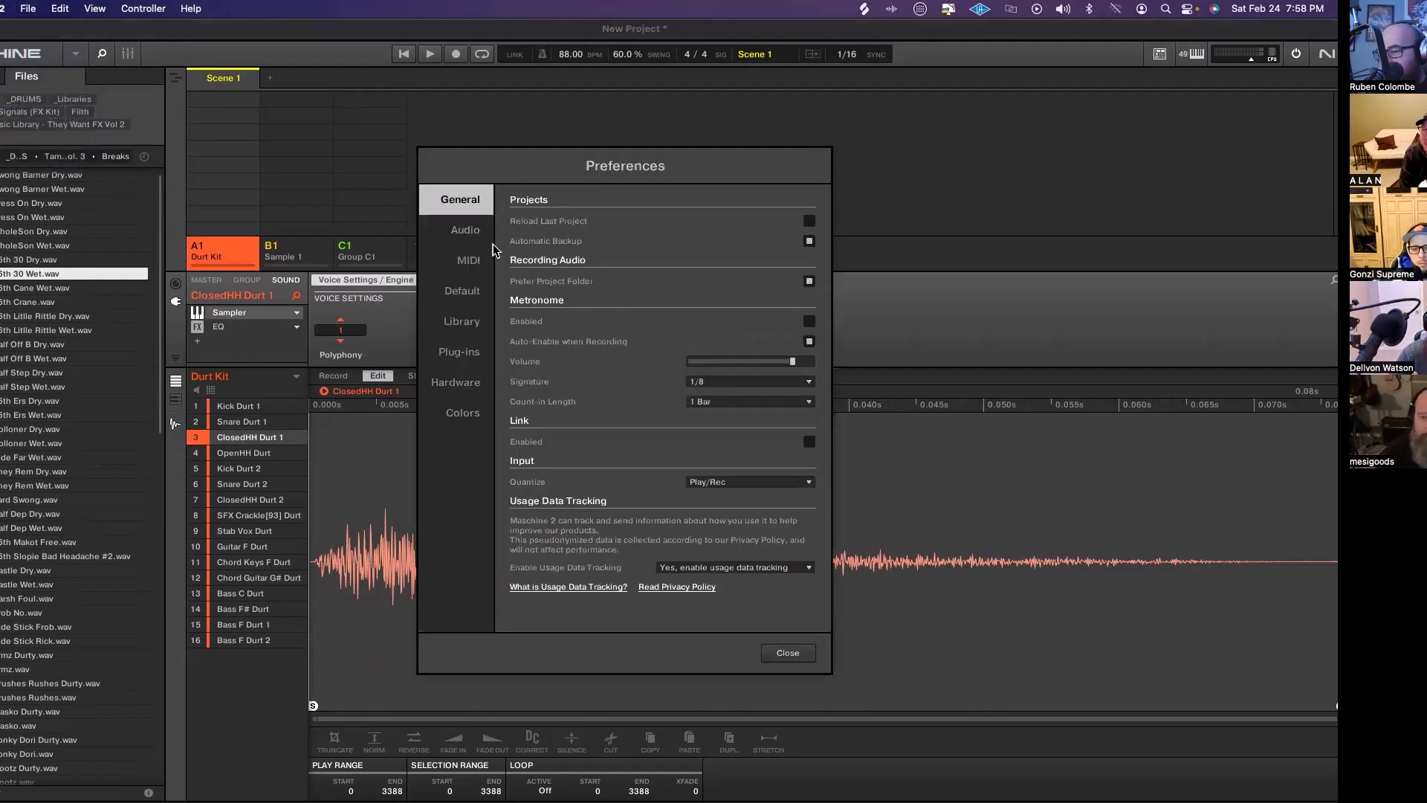
left_click(476, 230)
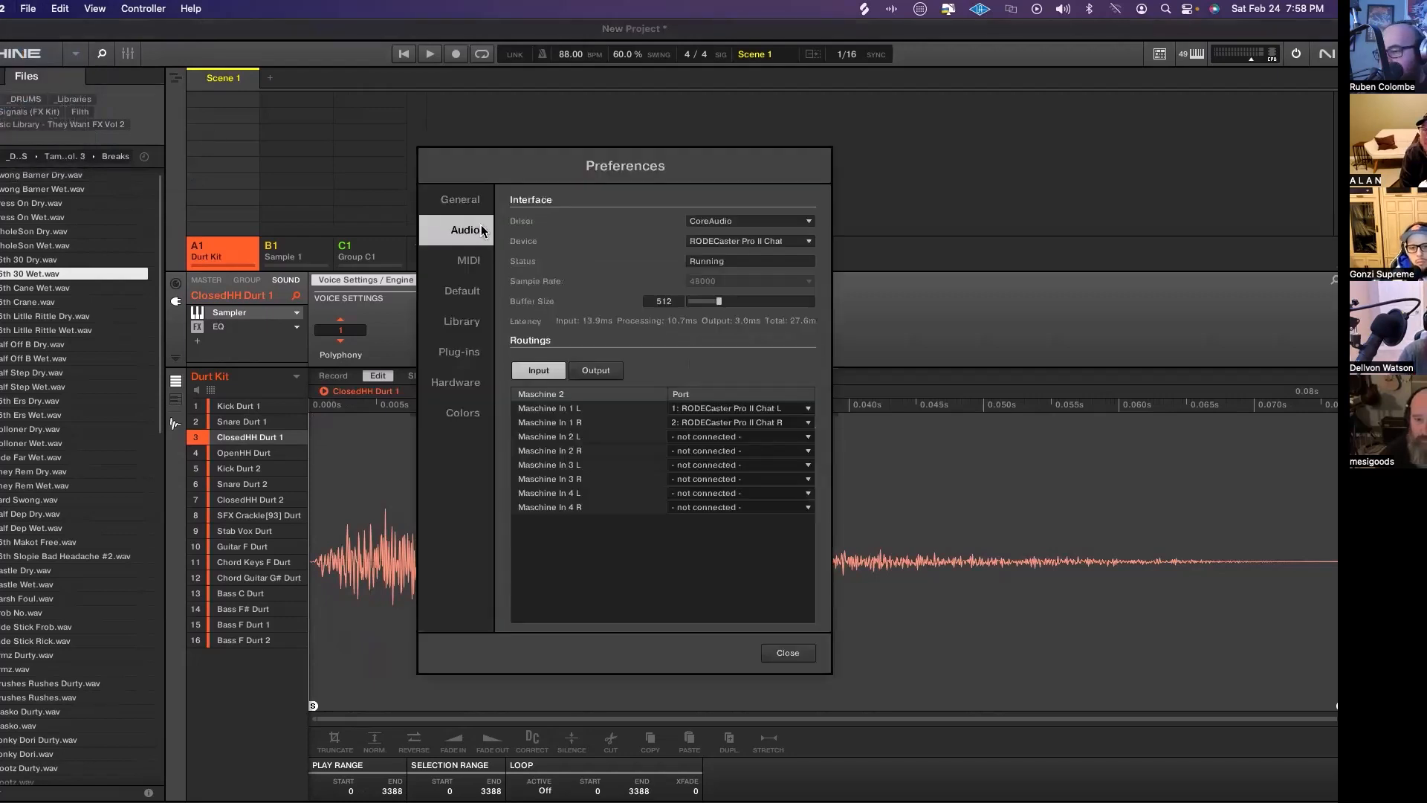
left_click(763, 243)
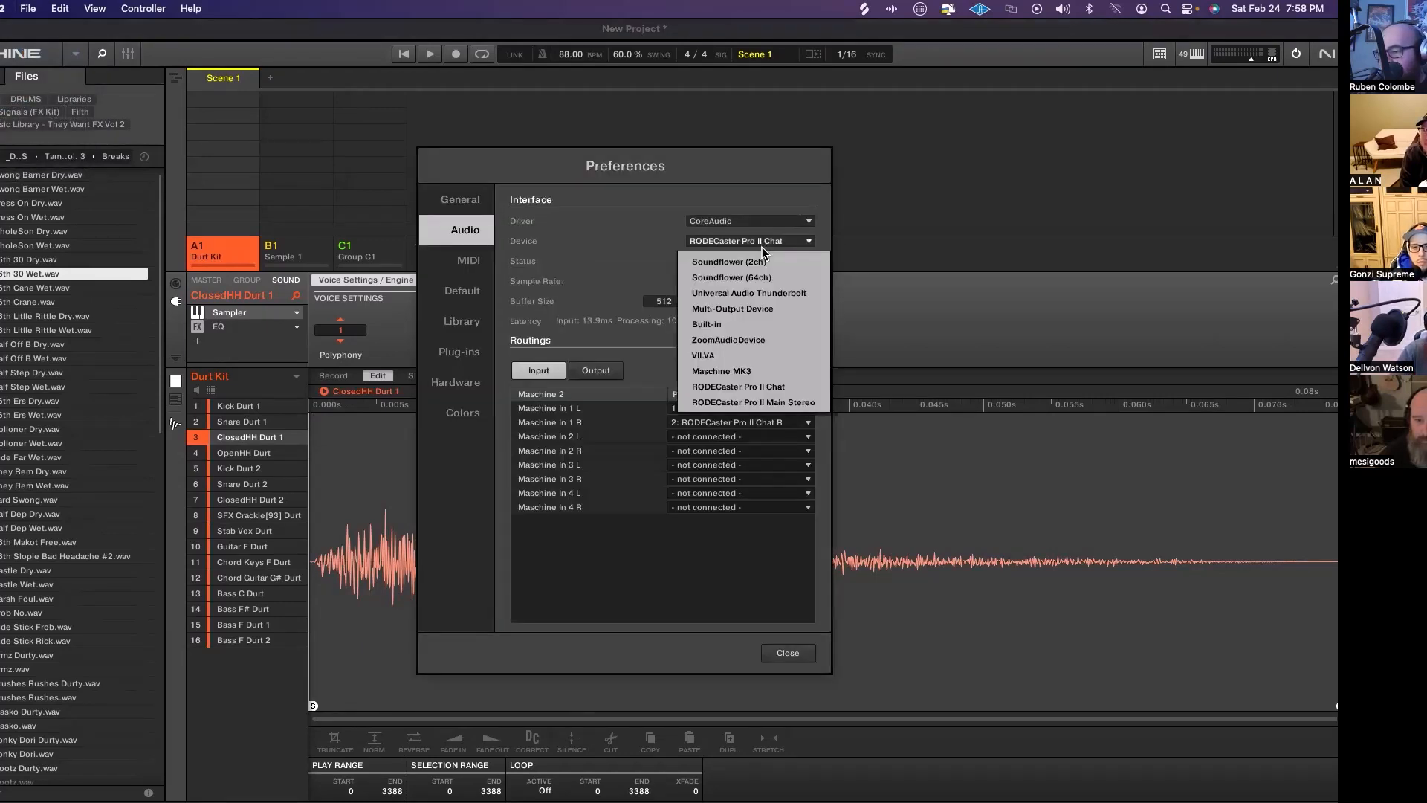
left_click(764, 341)
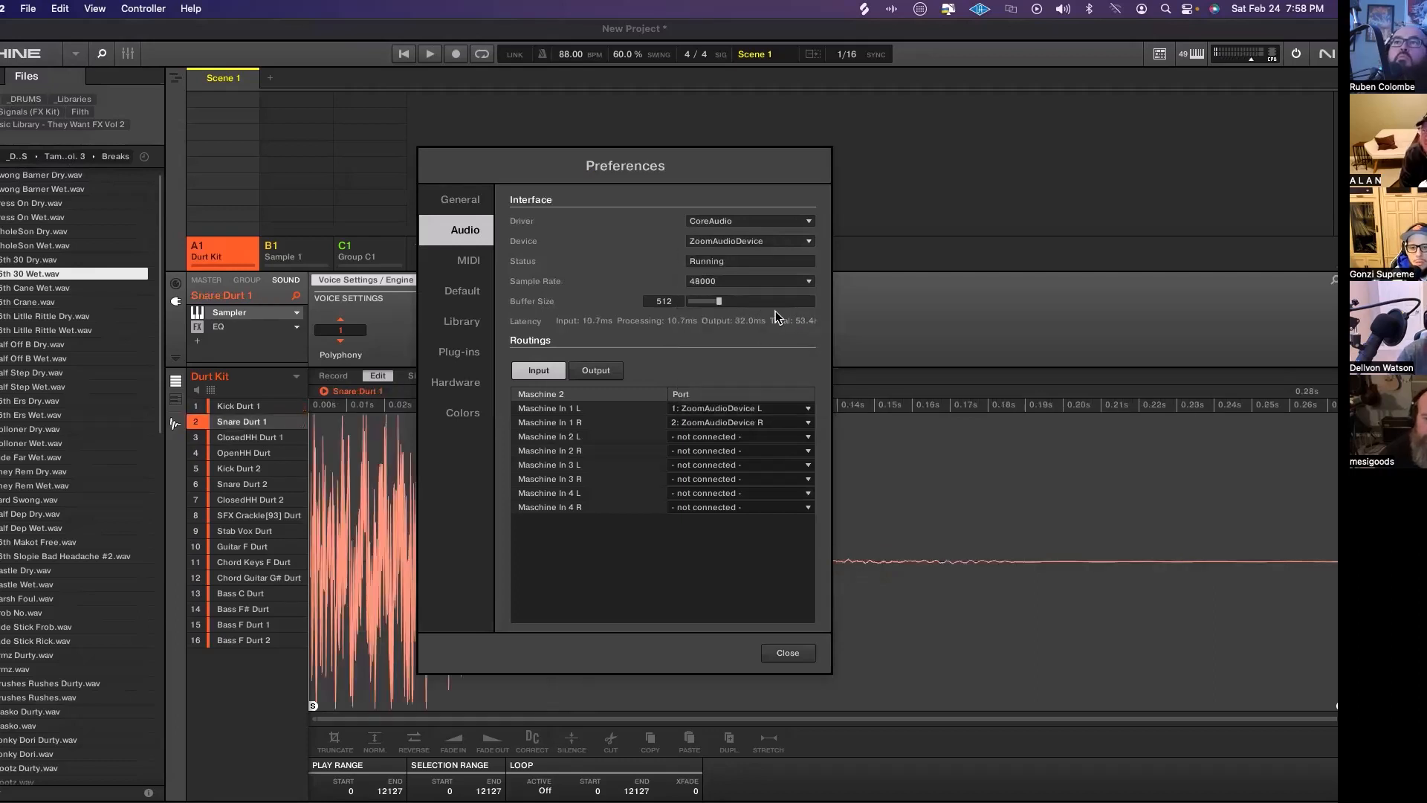
left_click(797, 655)
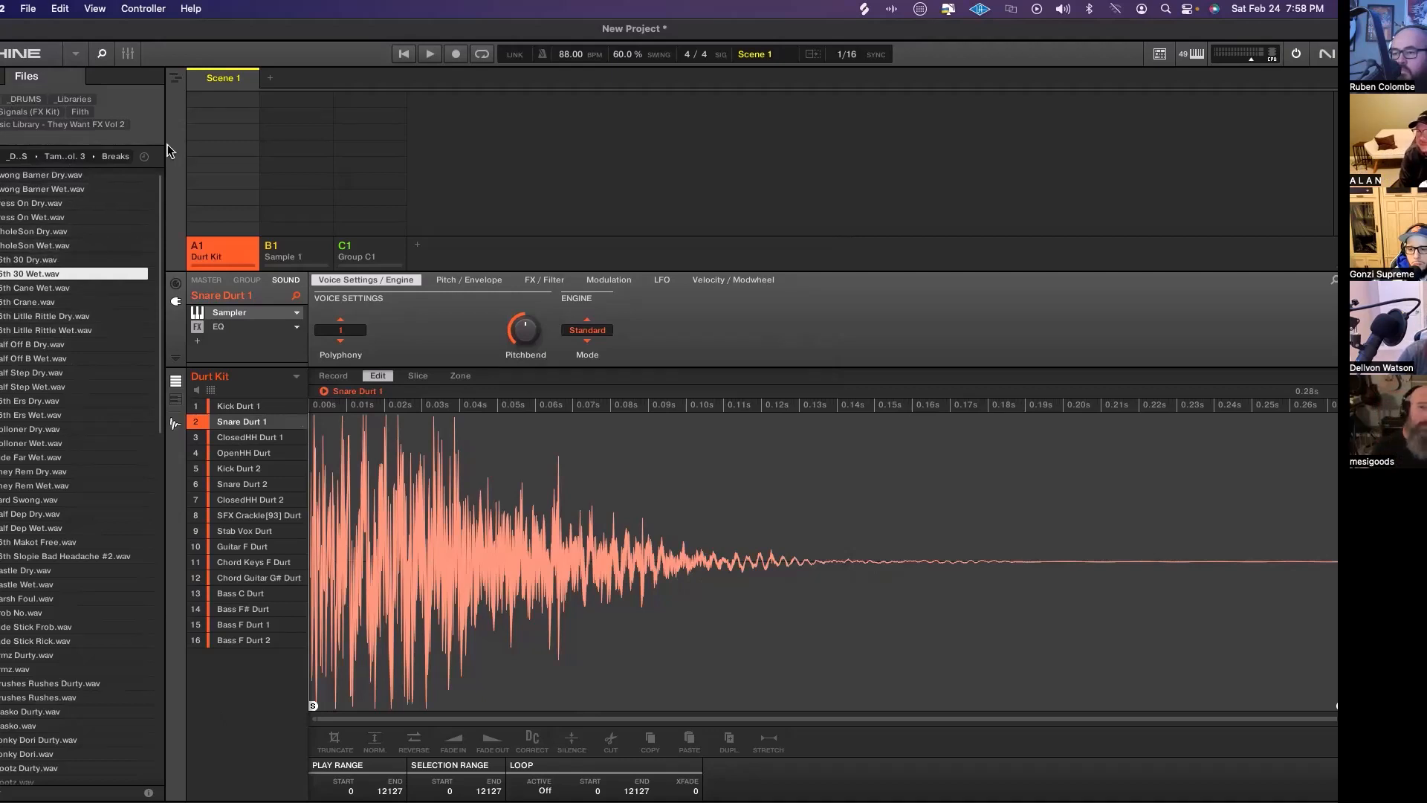
Browse the _DRUMS library to the Breaks folder of Tamuz - Just Drums Vol. 3 and audition the 80 BPM Vard Swong loop
left_click(66, 103)
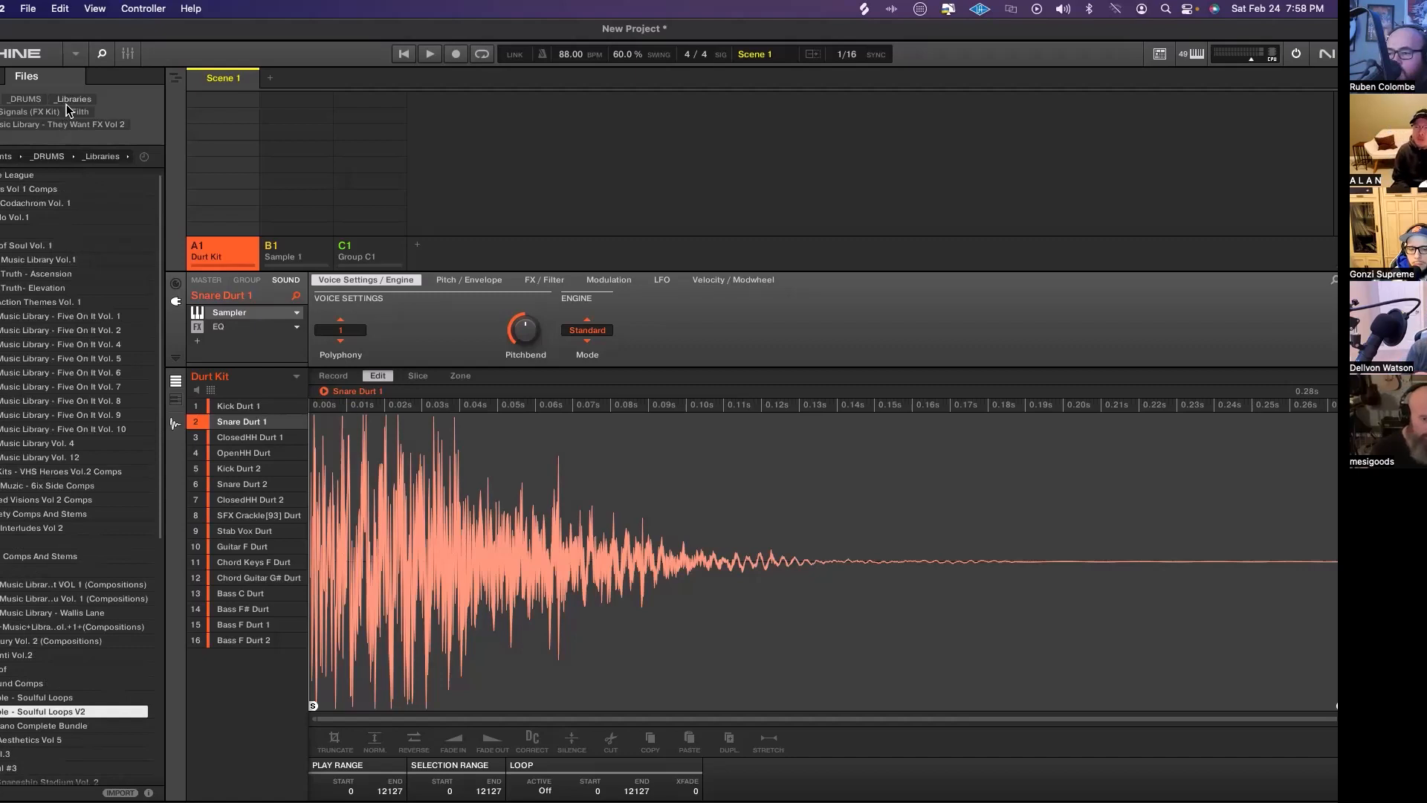
left_click(26, 101)
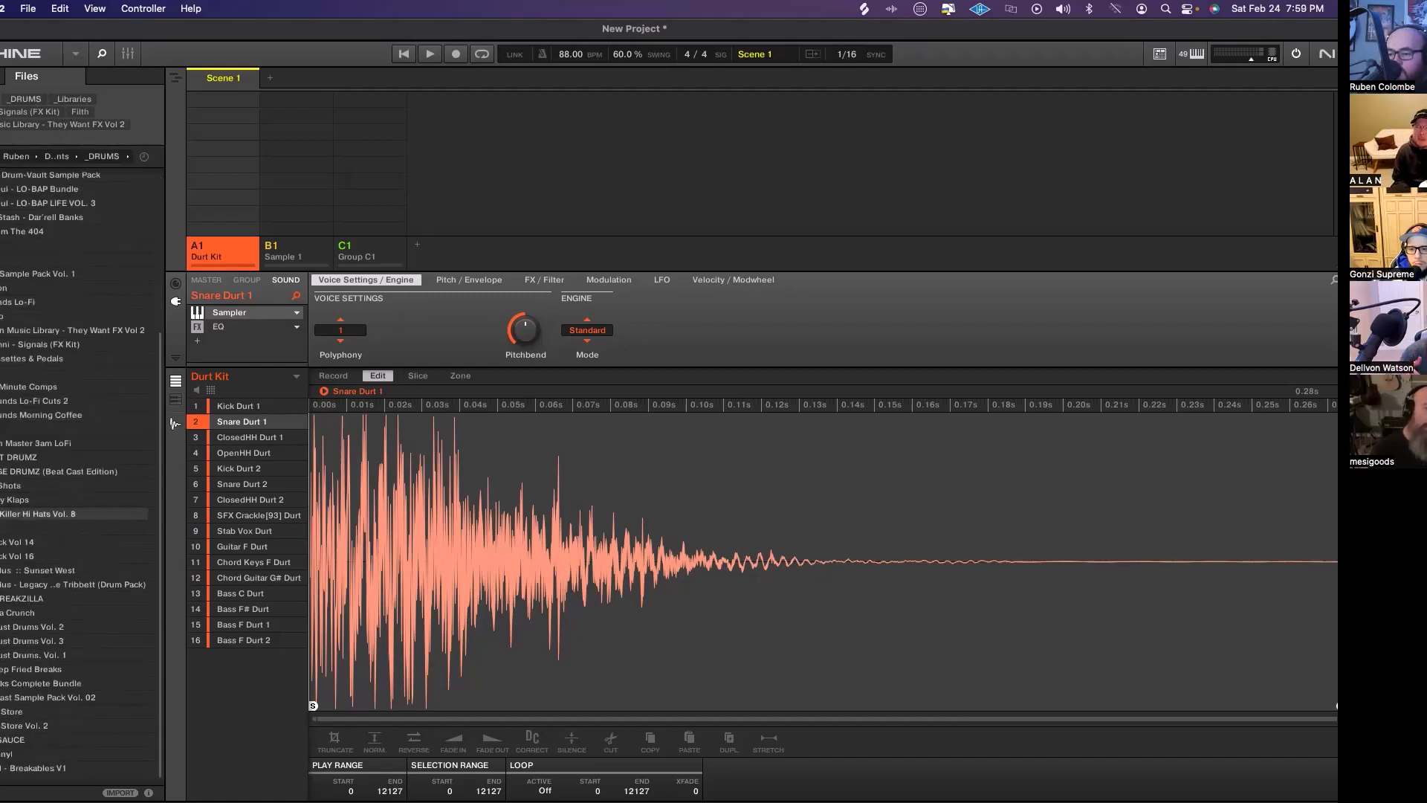
left_click(46, 640)
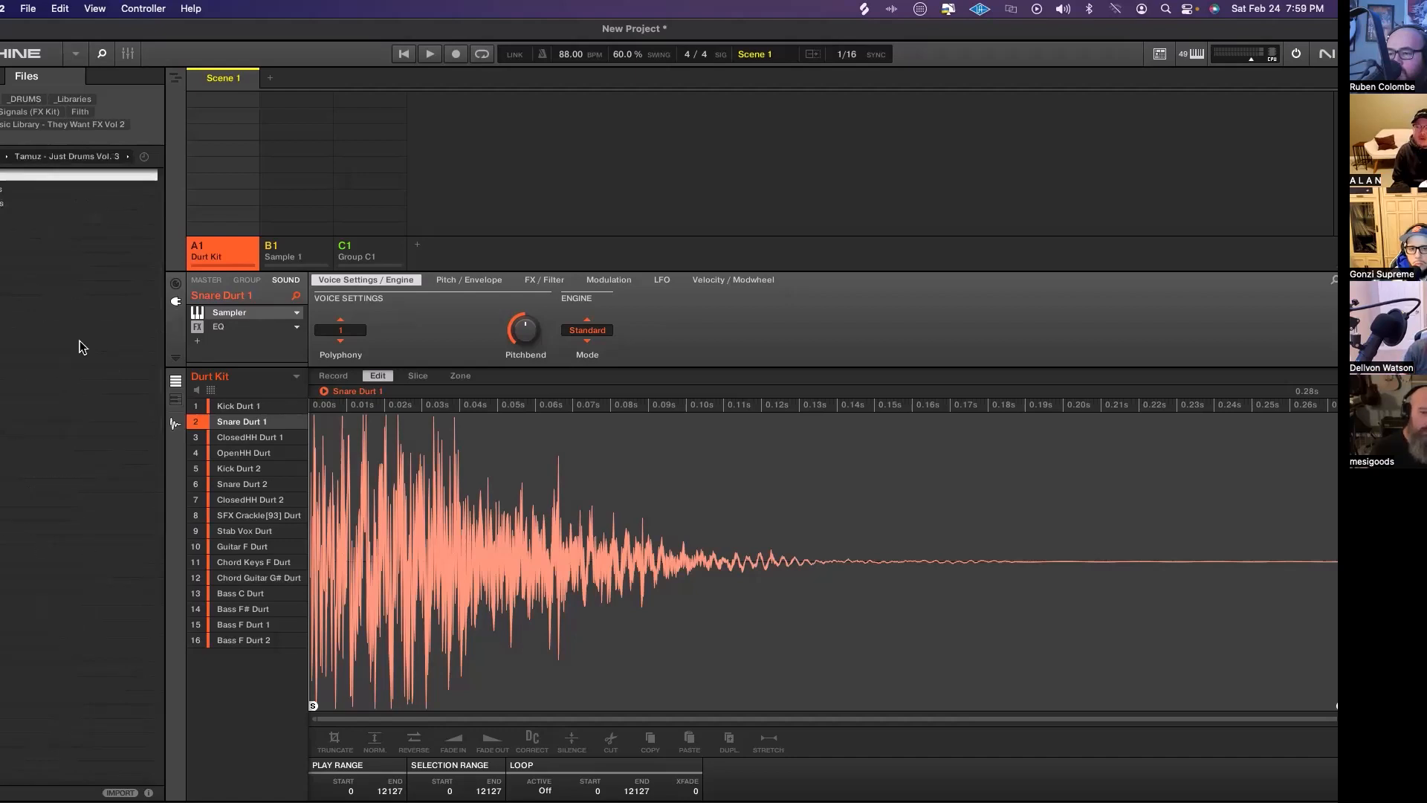
left_click(9, 187)
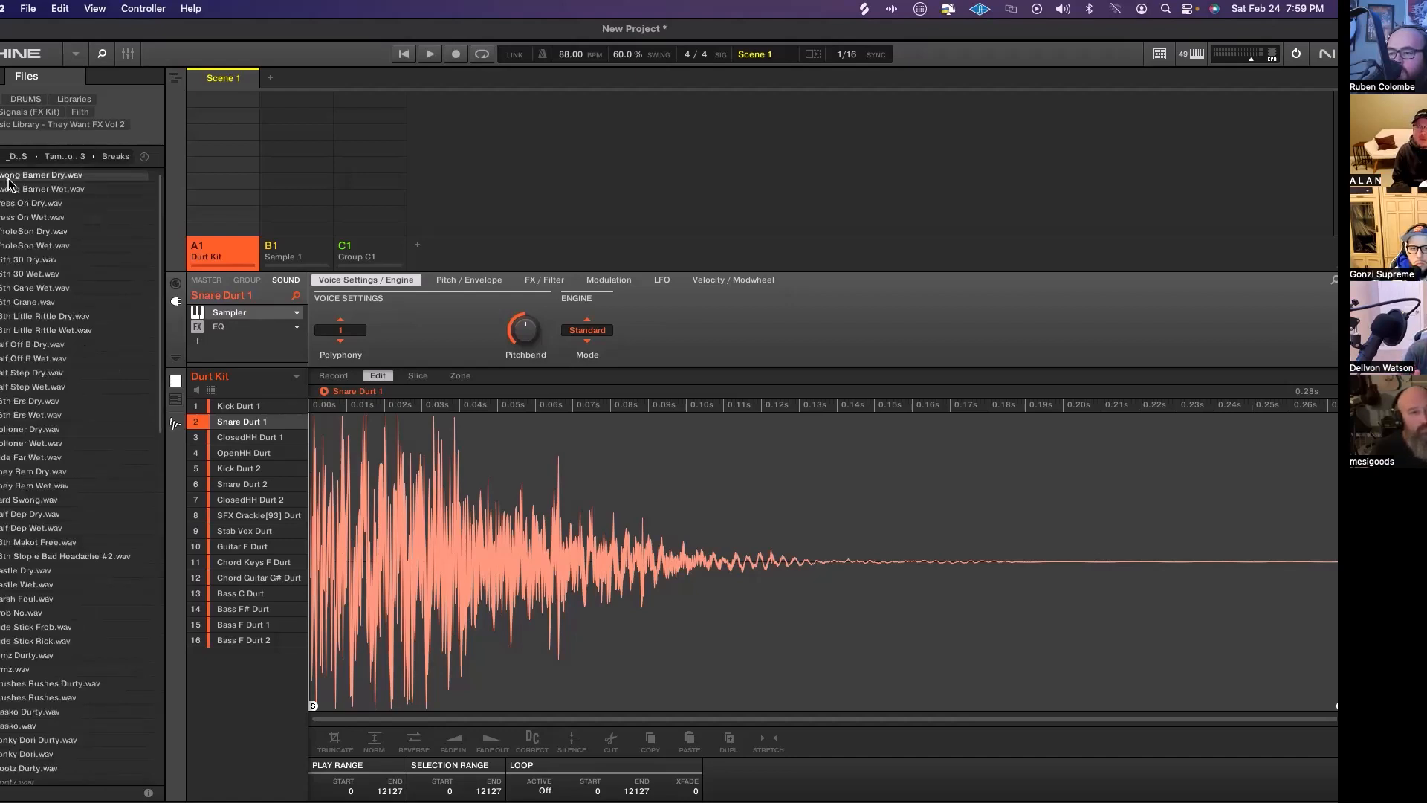
left_click(60, 499)
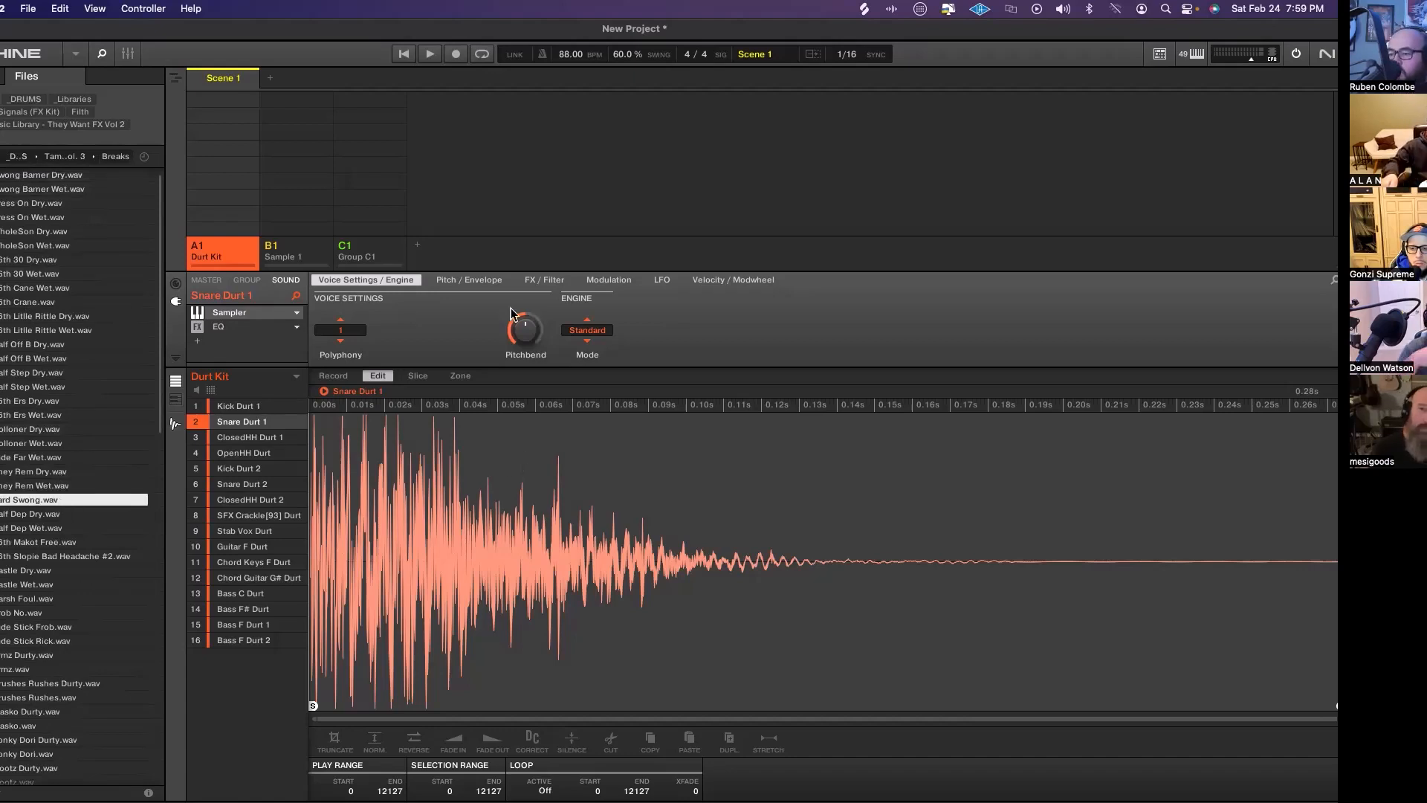
Load the 80 BPM Vard Swong loop into Sound 1 of Group C1 and replace its Sampler with the internal Audio module
left_click(387, 253)
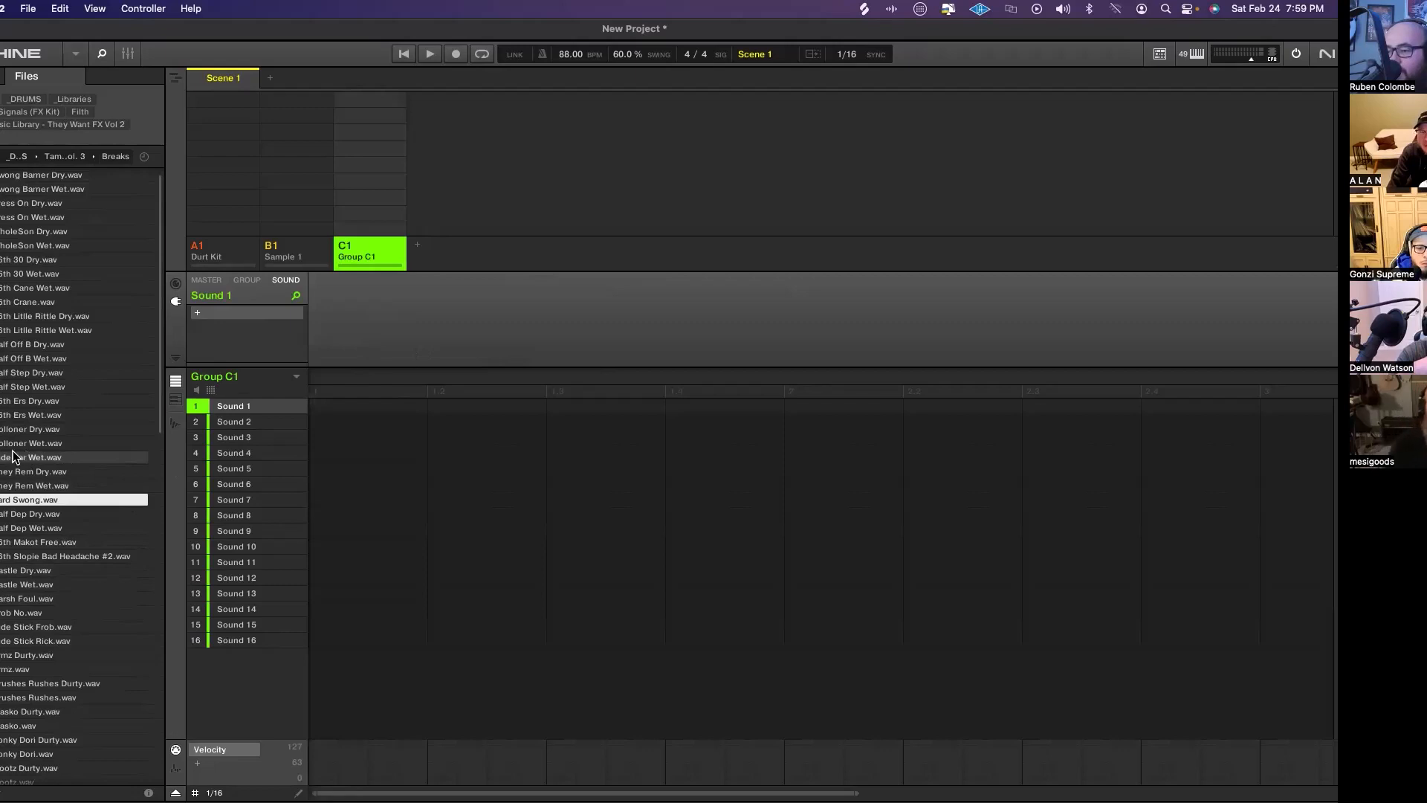
left_click_drag(18, 505, 194, 307)
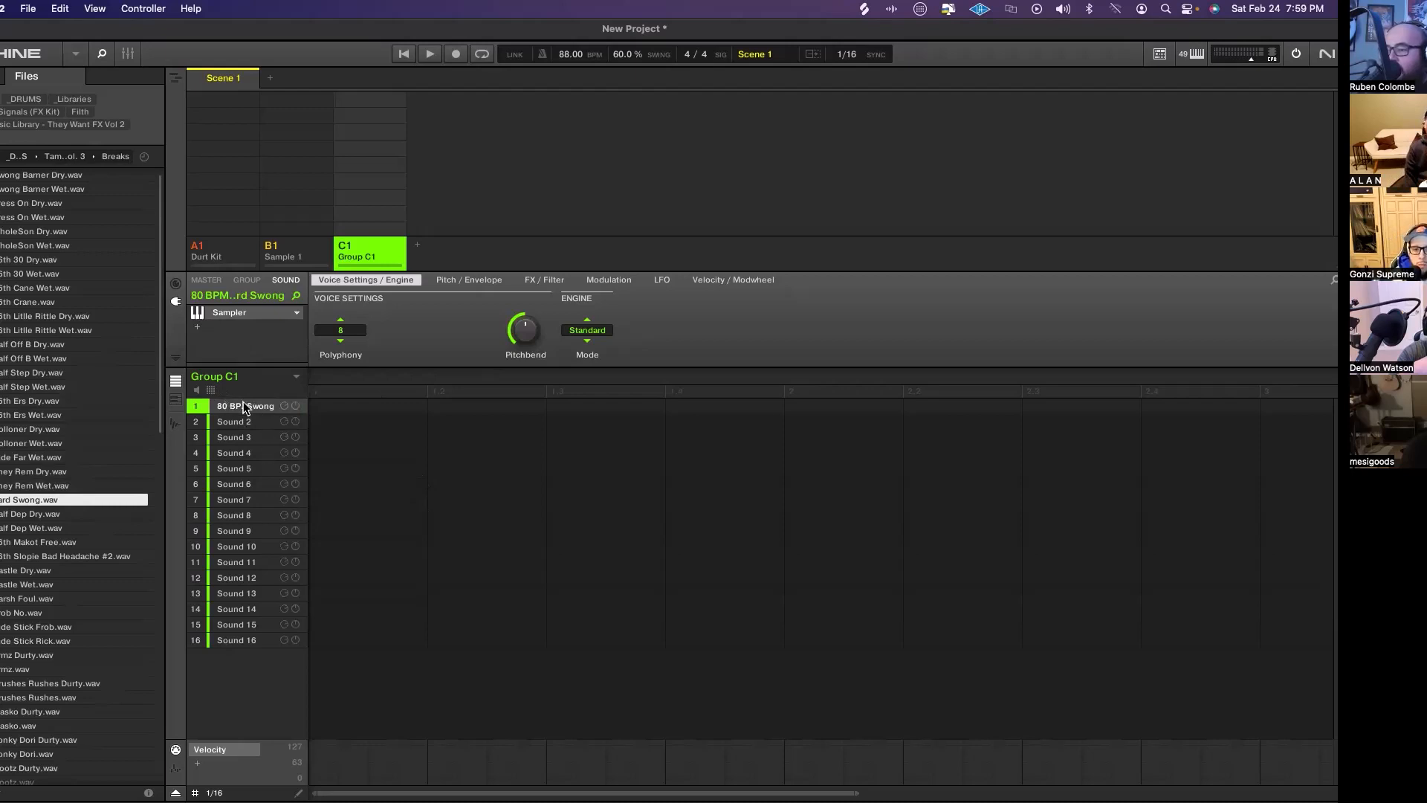
left_click(297, 314)
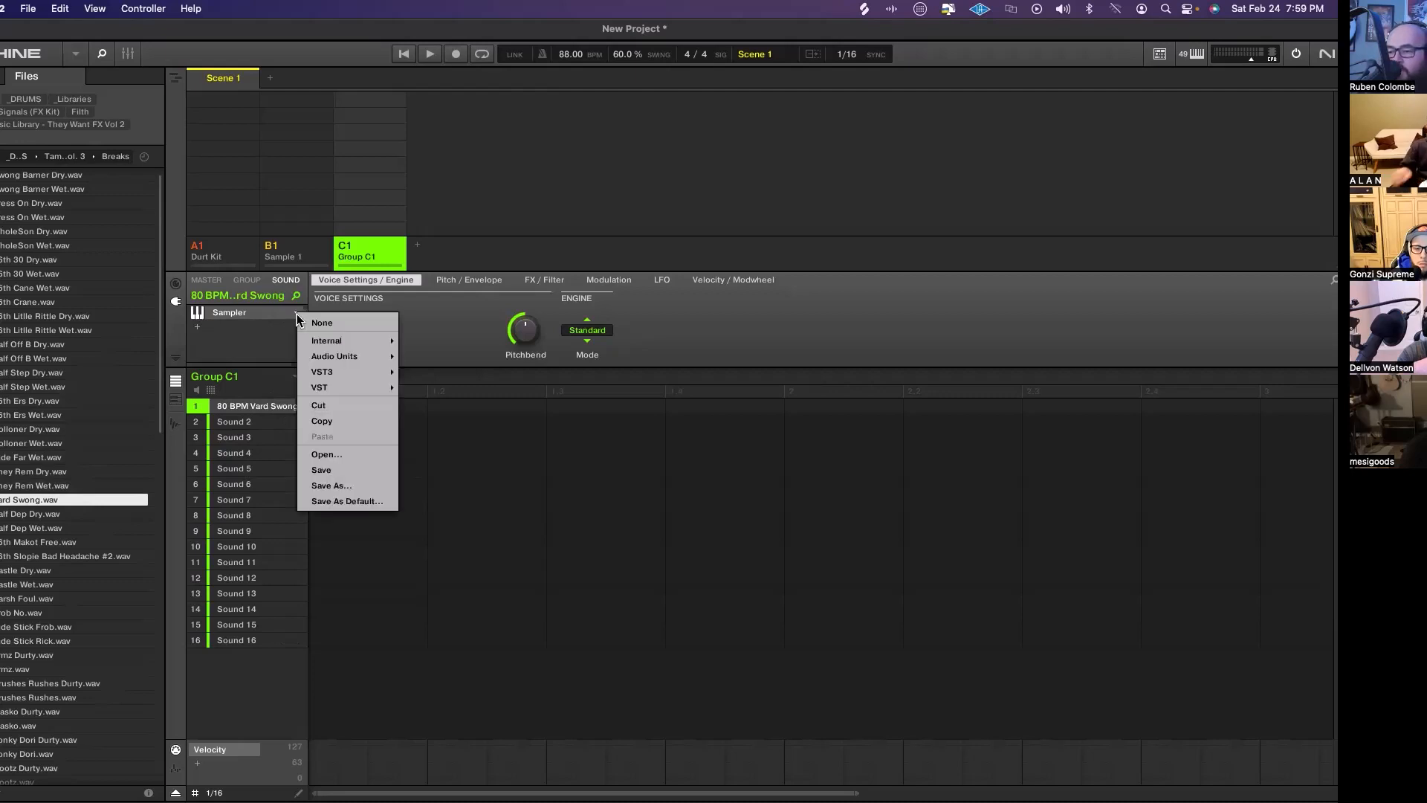
mouse_move(353, 358)
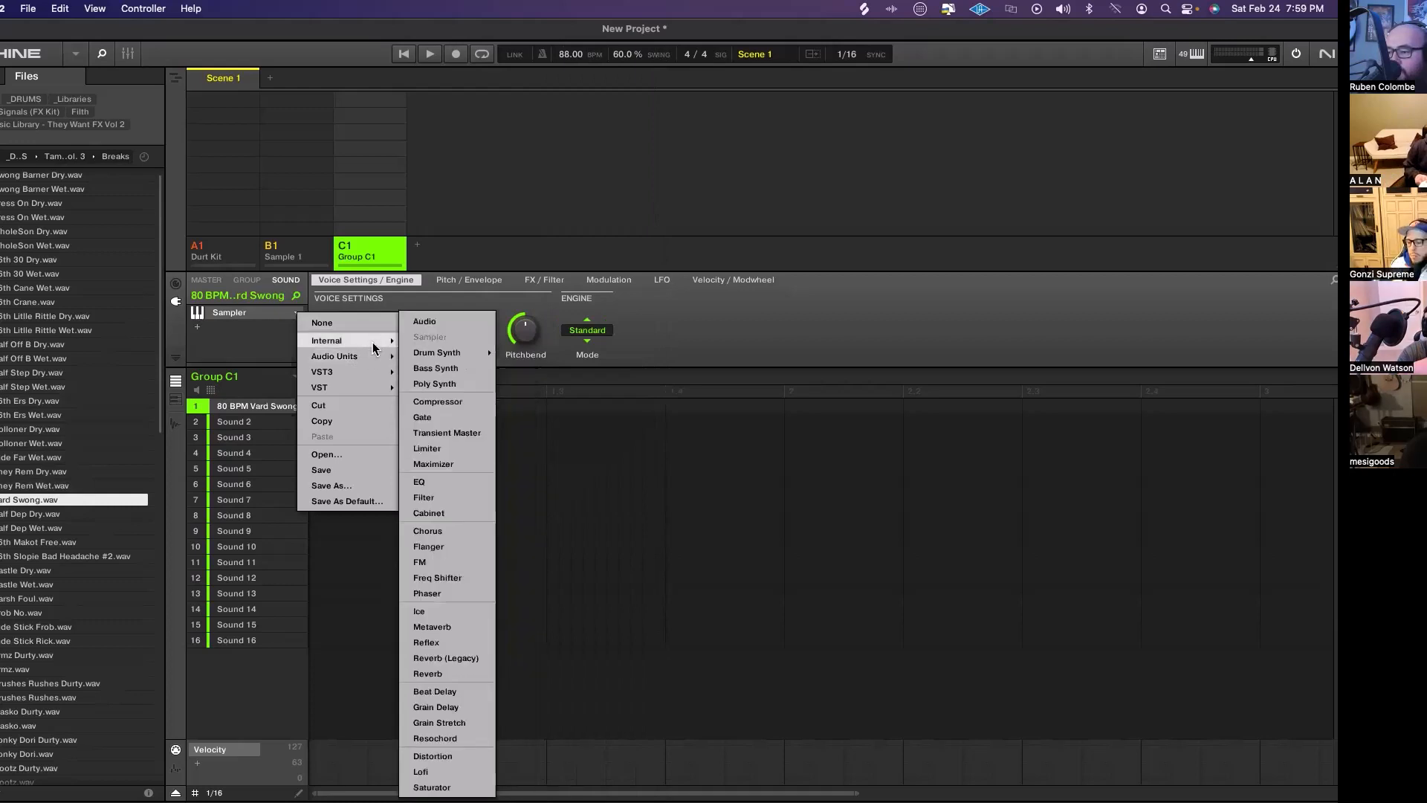
left_click(449, 324)
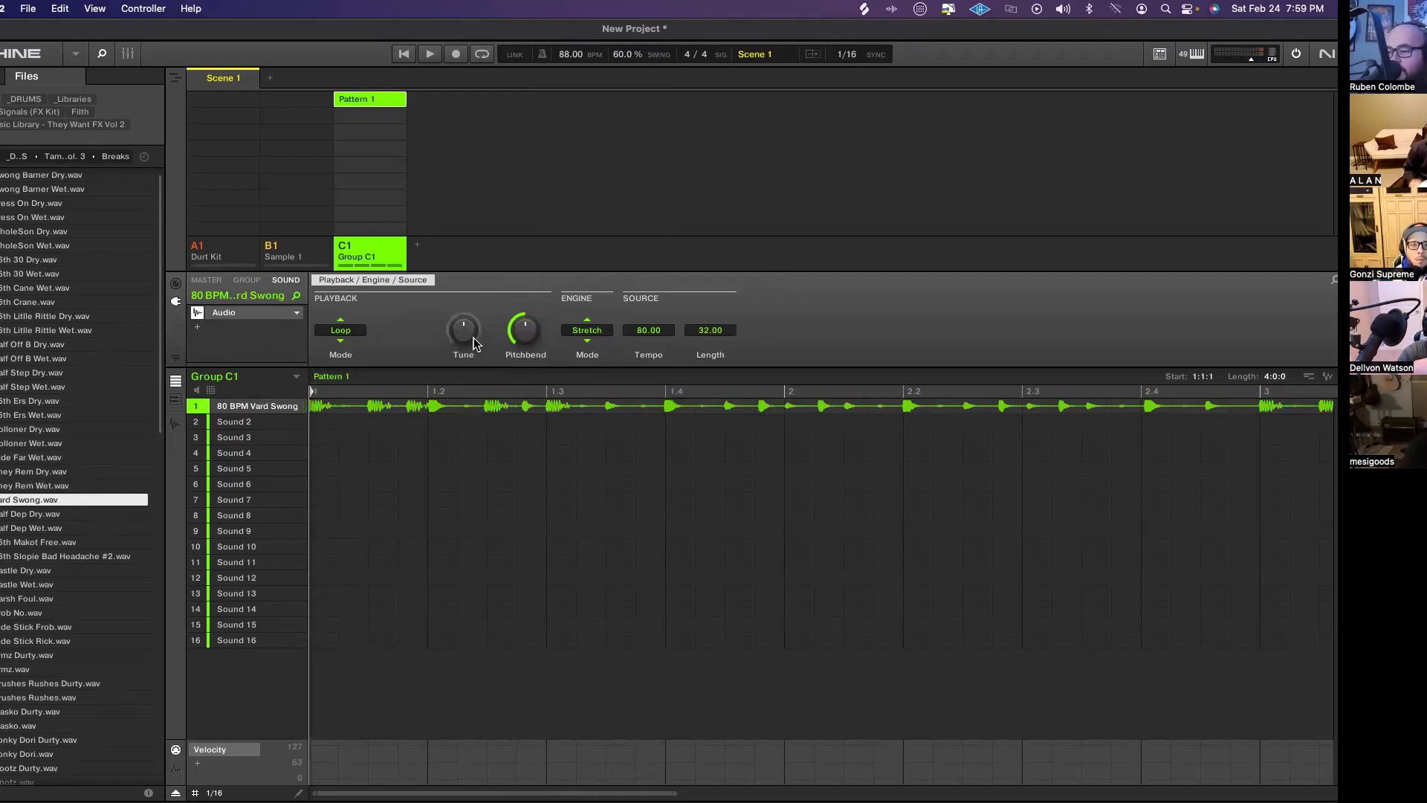
Raise the Vard Swong loop's Tune setting and bounce Pattern 1's audio onto Sound 2
left_click_drag(463, 330, 463, 320)
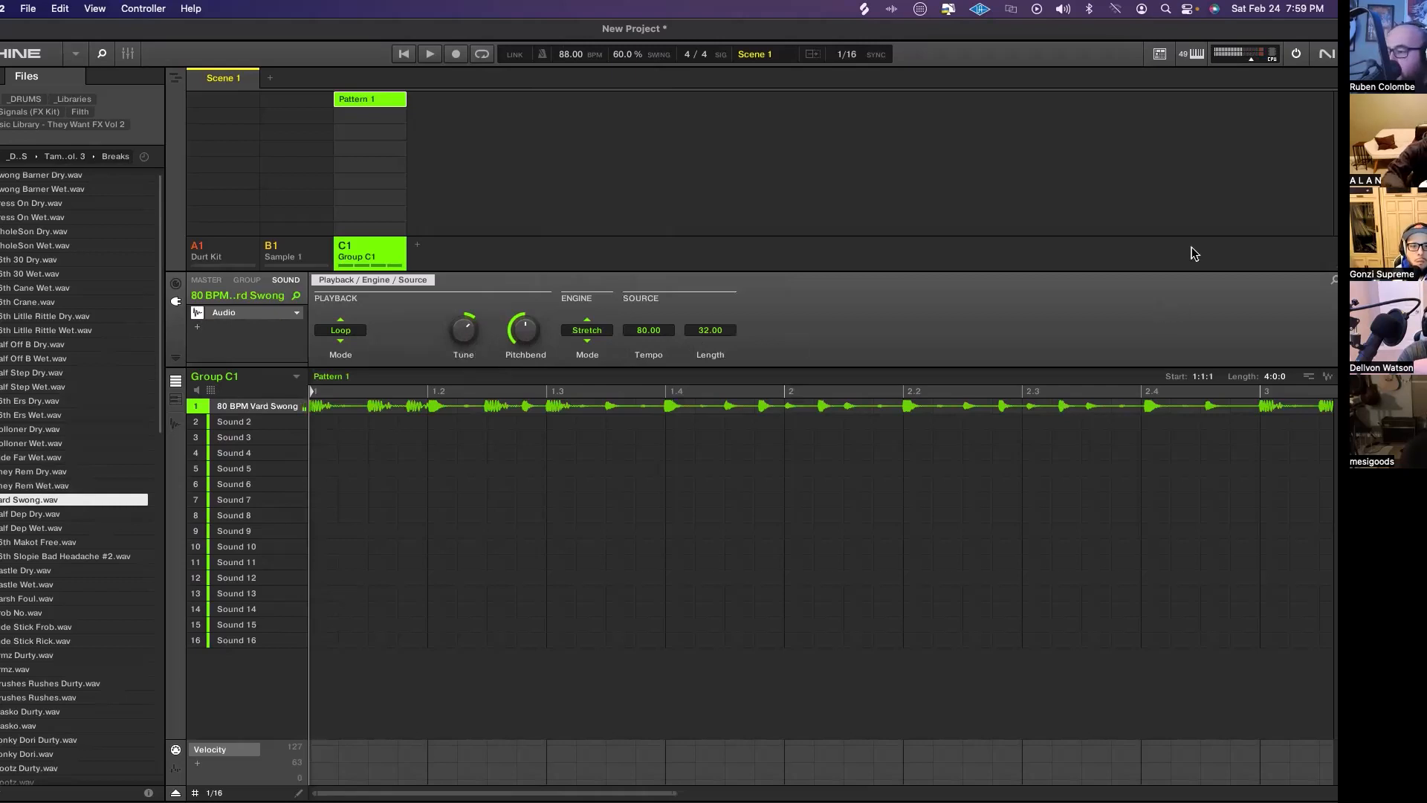
left_click_drag(1166, 41, 1134, 43)
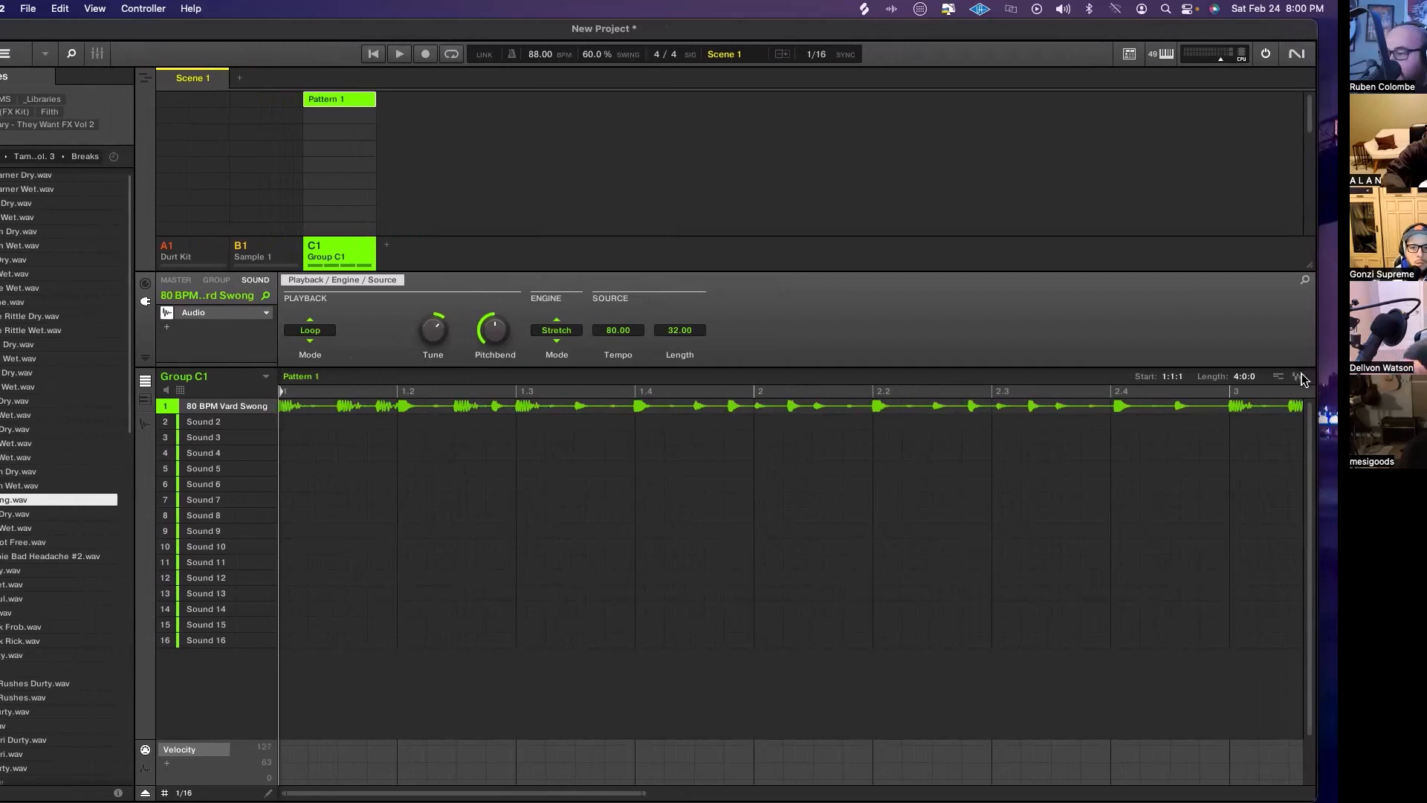
left_click_drag(1301, 374, 232, 432)
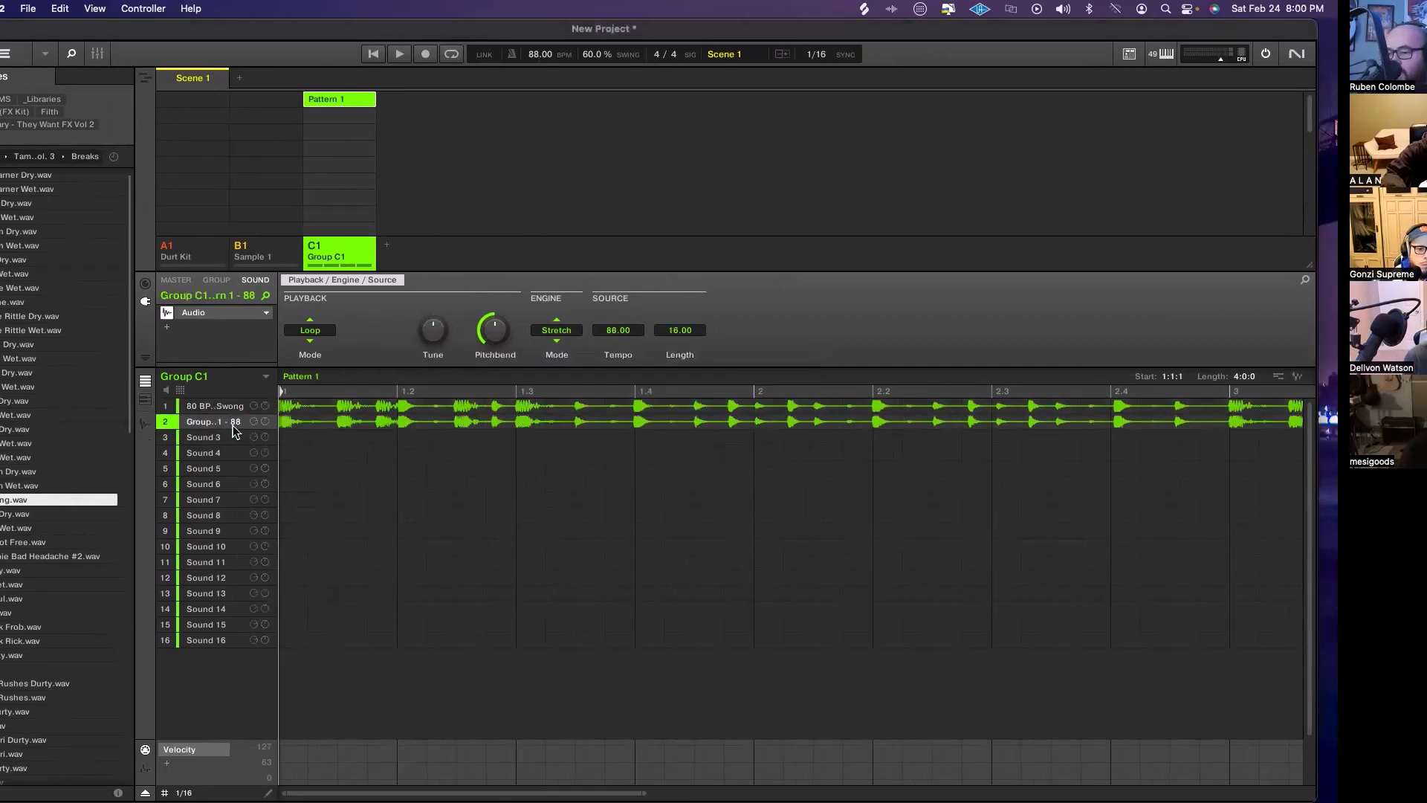
Replace the Audio module on the bounced loop in the second sound slot with the internal Sampler
left_click(270, 316)
mouse_move(302, 345)
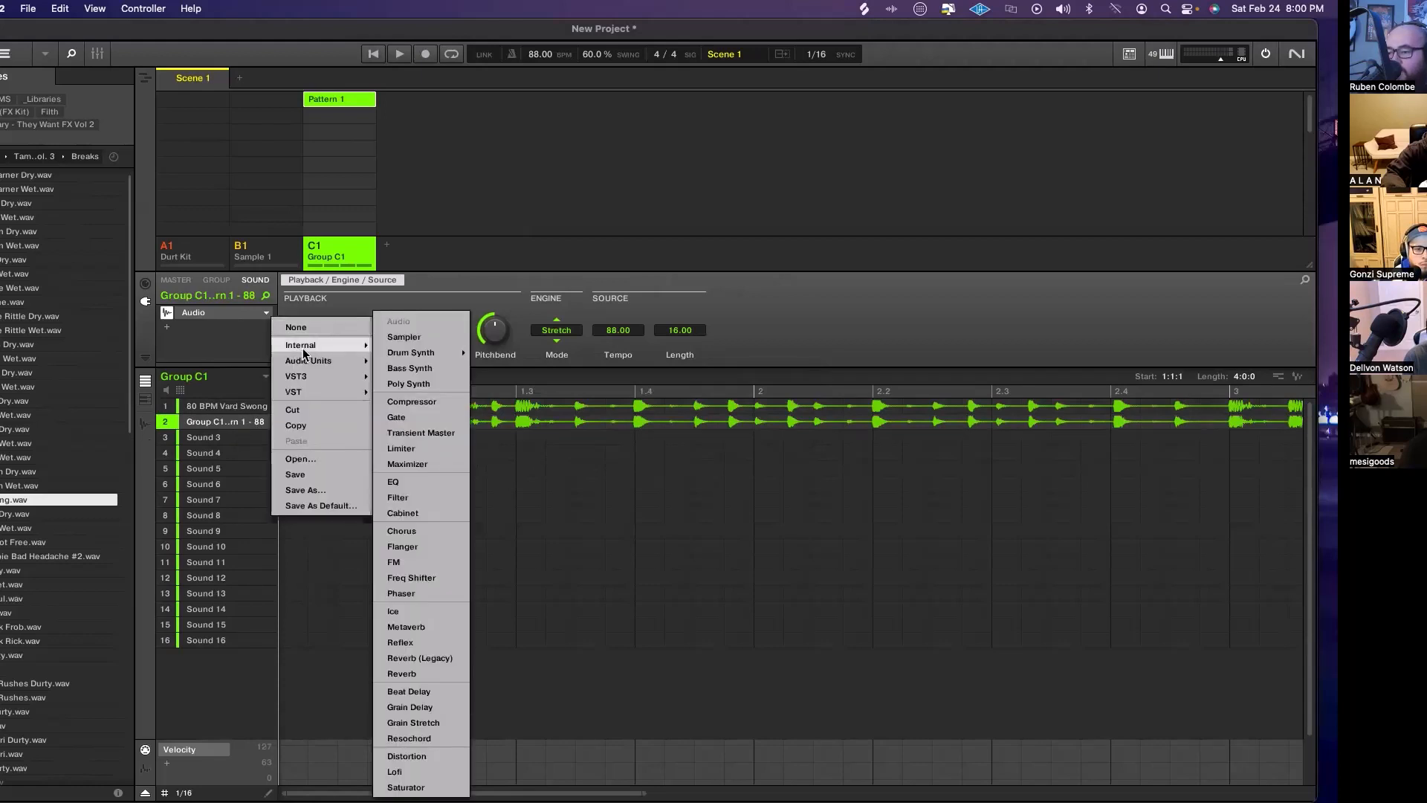
left_click(408, 338)
Cut the original Vard Swong sound from Group C1 and move the bounced loop into the first sound slot
left_click(219, 409)
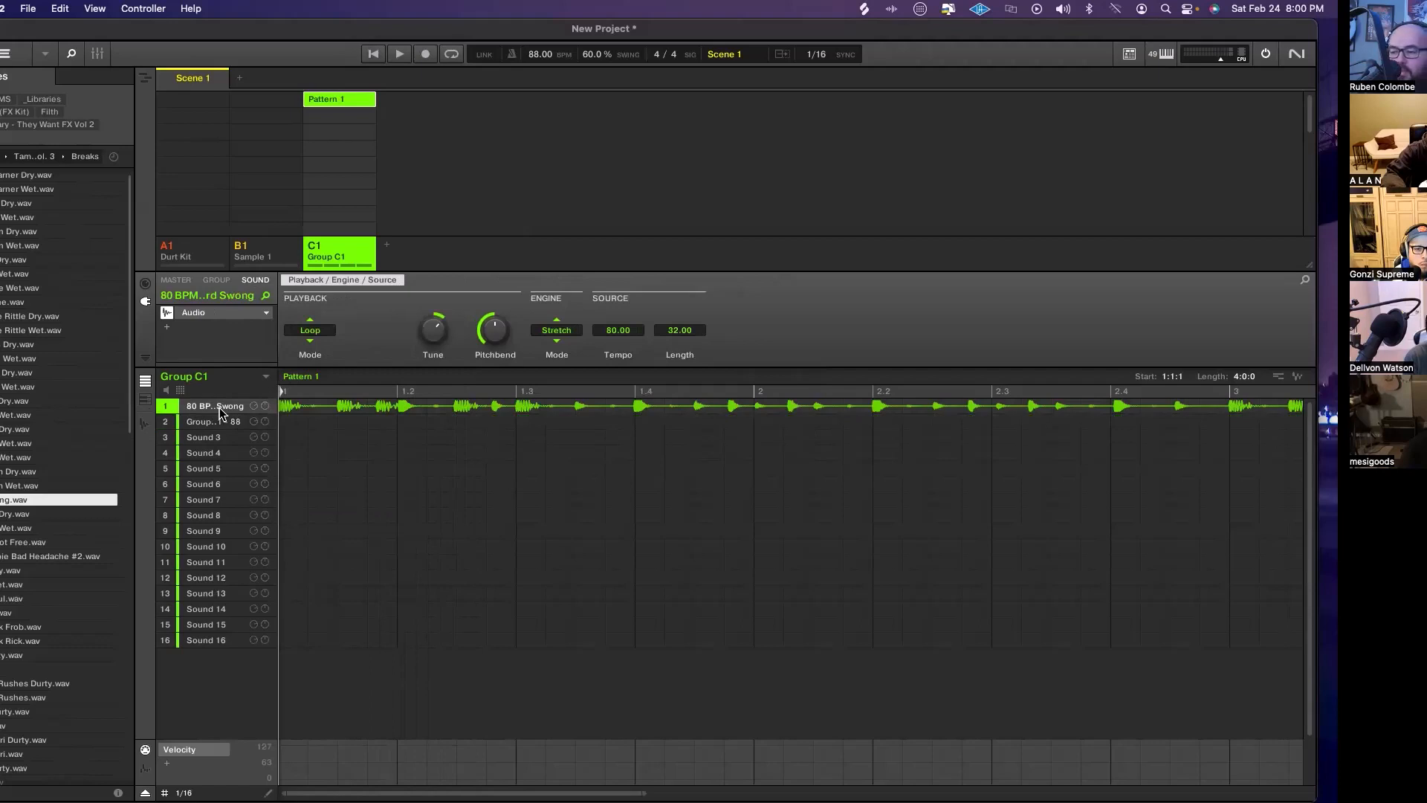
right_click(220, 413)
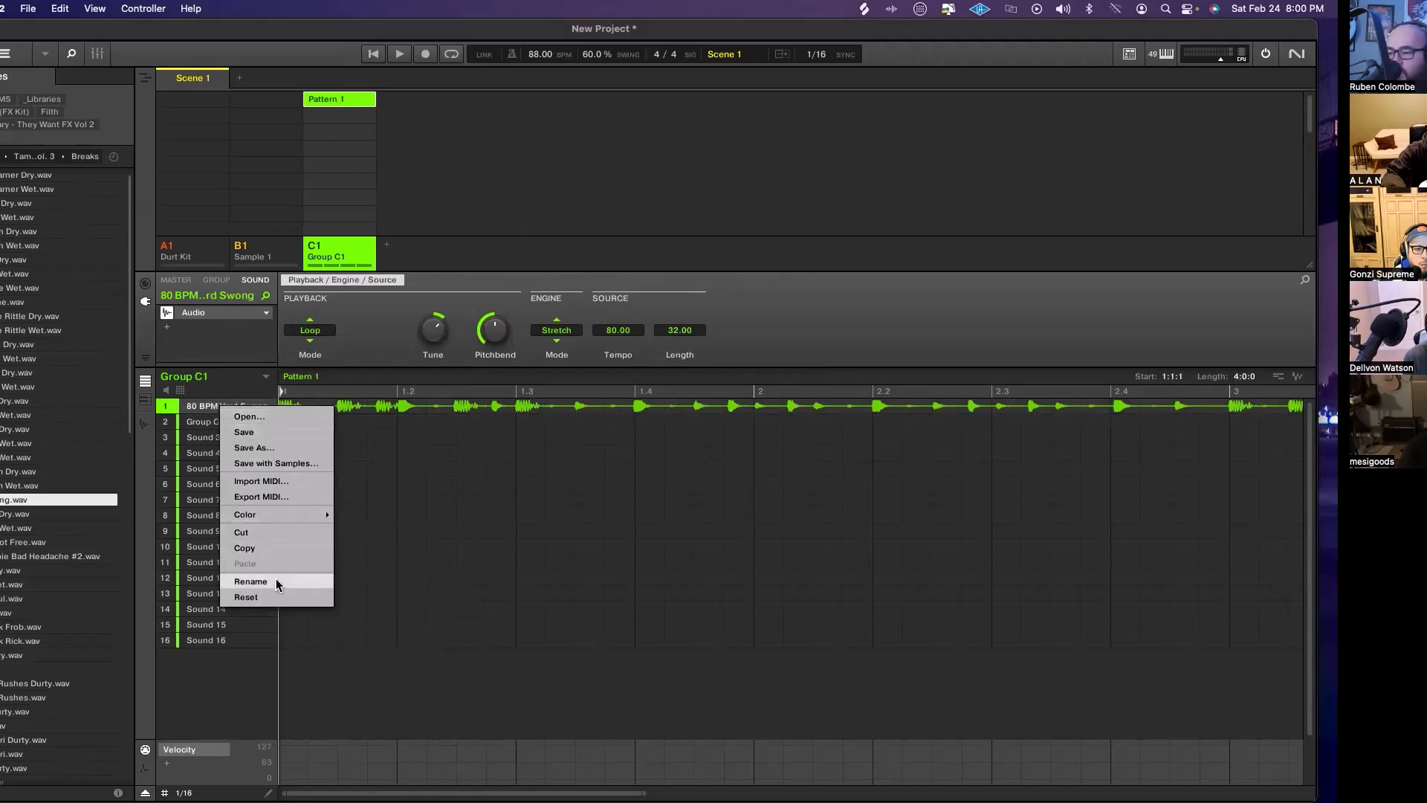
left_click(277, 532)
left_click(212, 422)
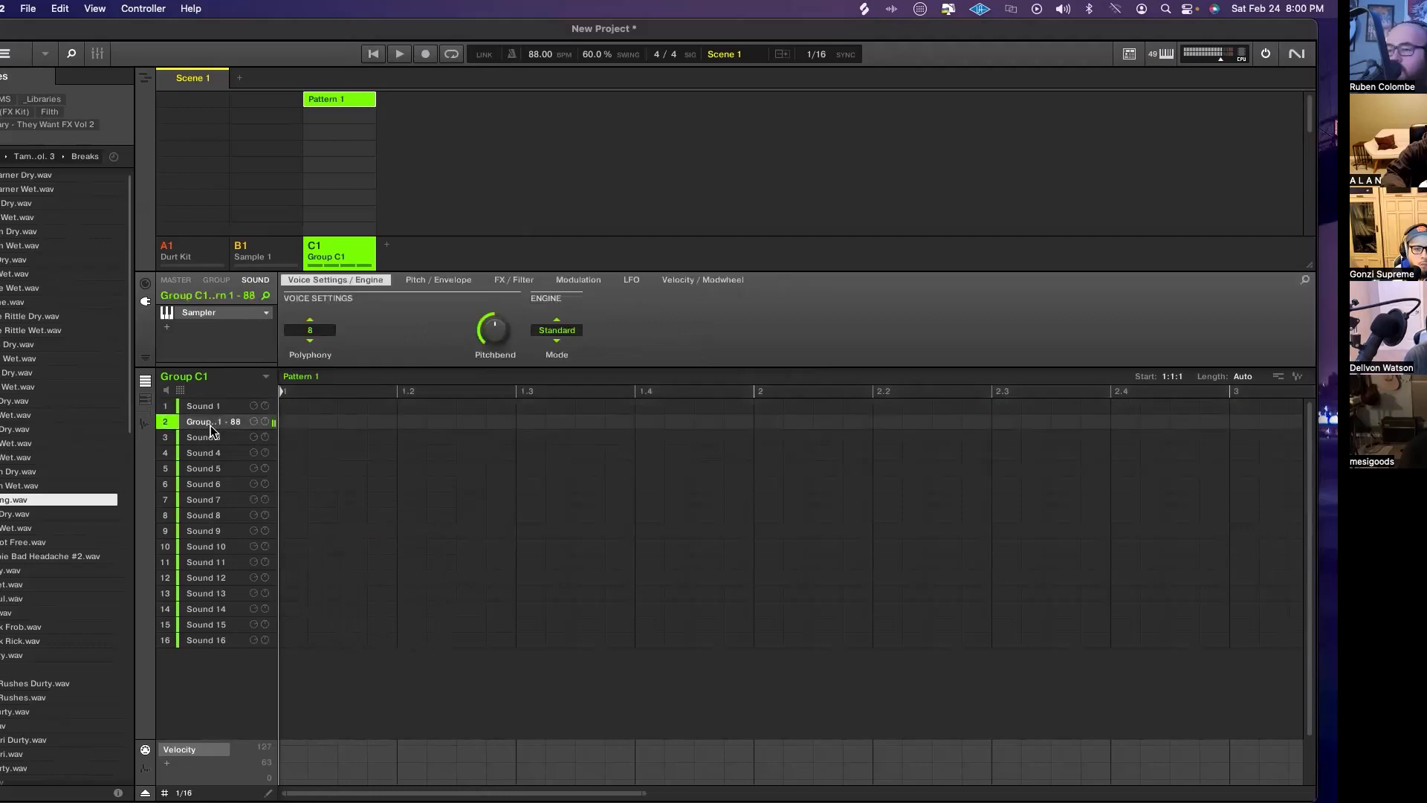
left_click_drag(213, 411, 216, 410)
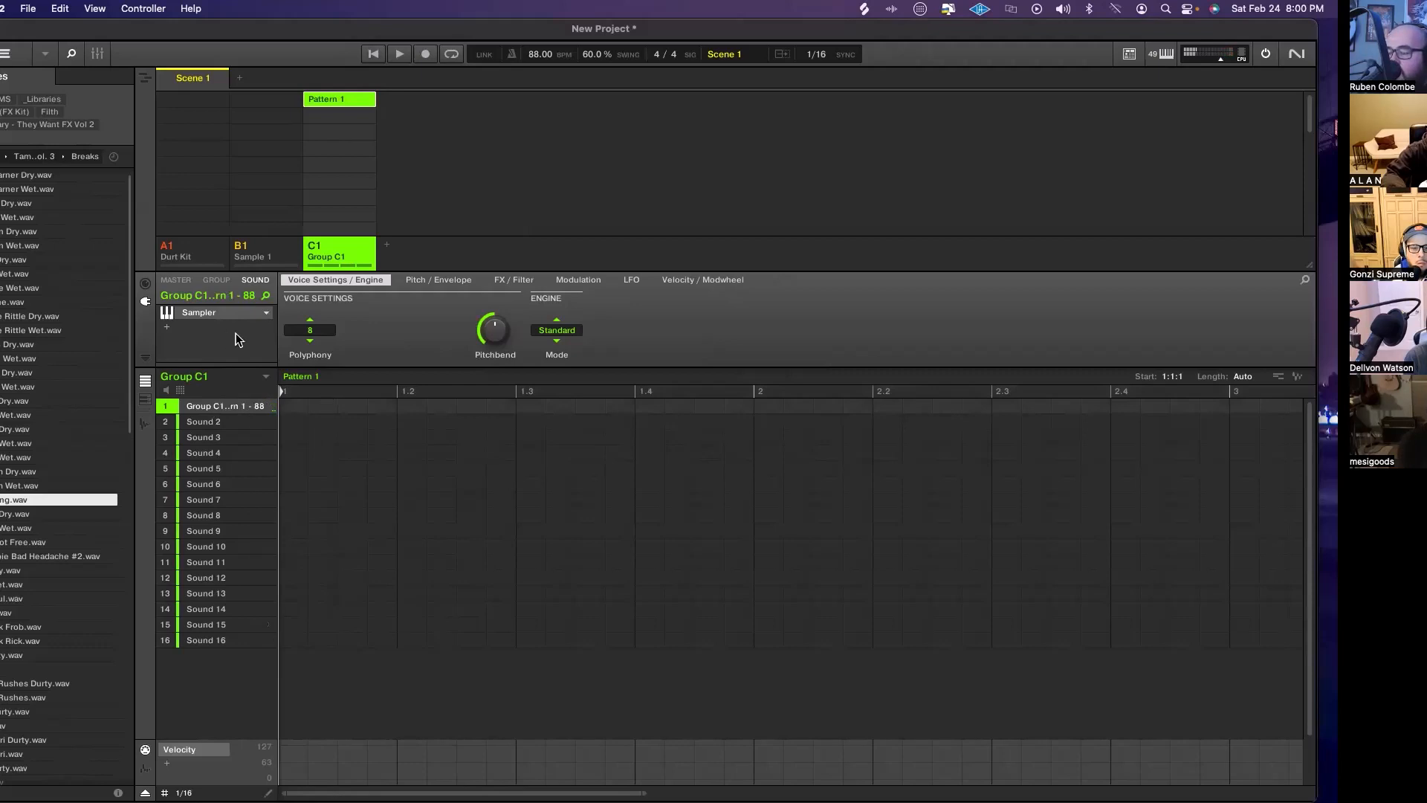
Show Serato Sample in the Sample 1 group, and delete the bounced loop from Group C1's first sound slot
left_click(287, 255)
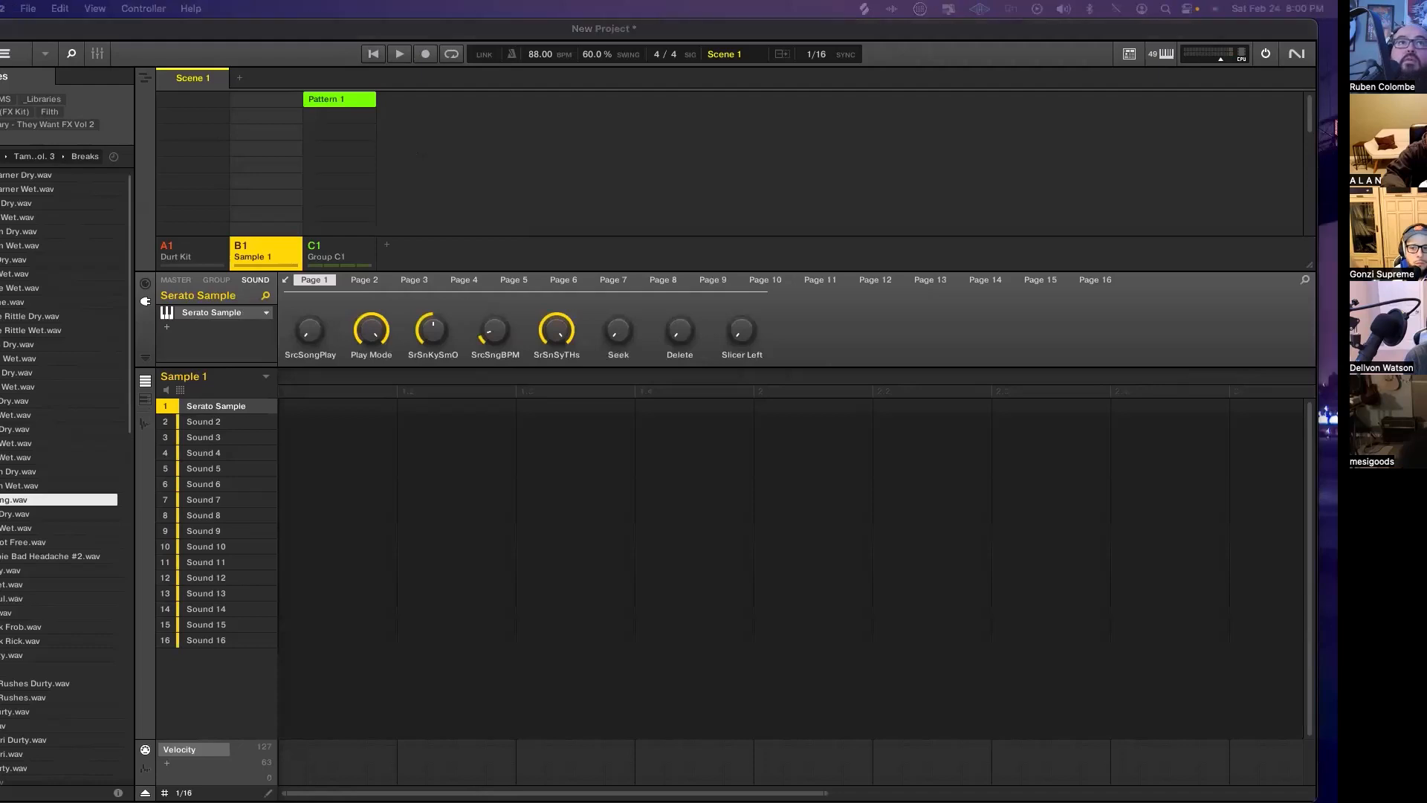
left_click_drag(2, 507, 1011, 131)
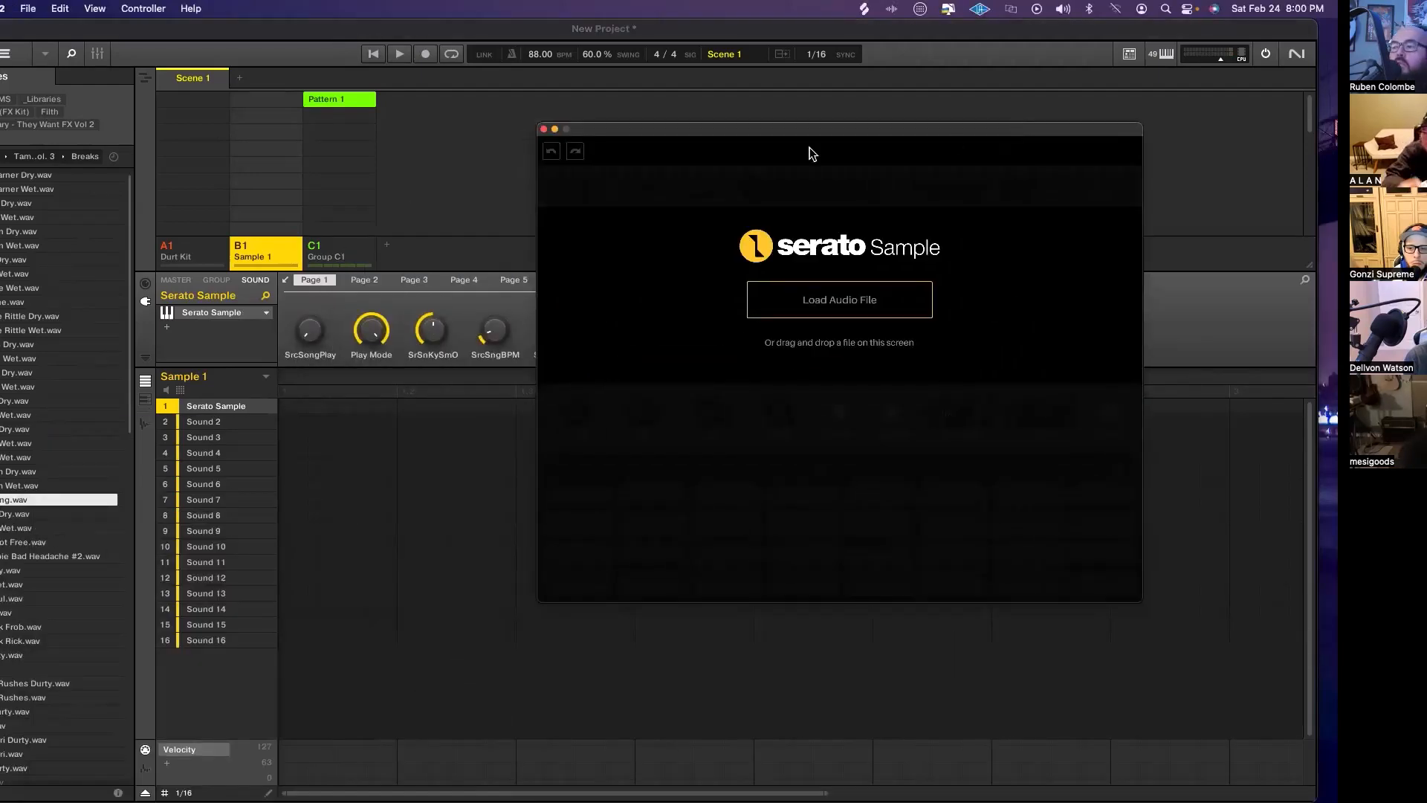
left_click(337, 247)
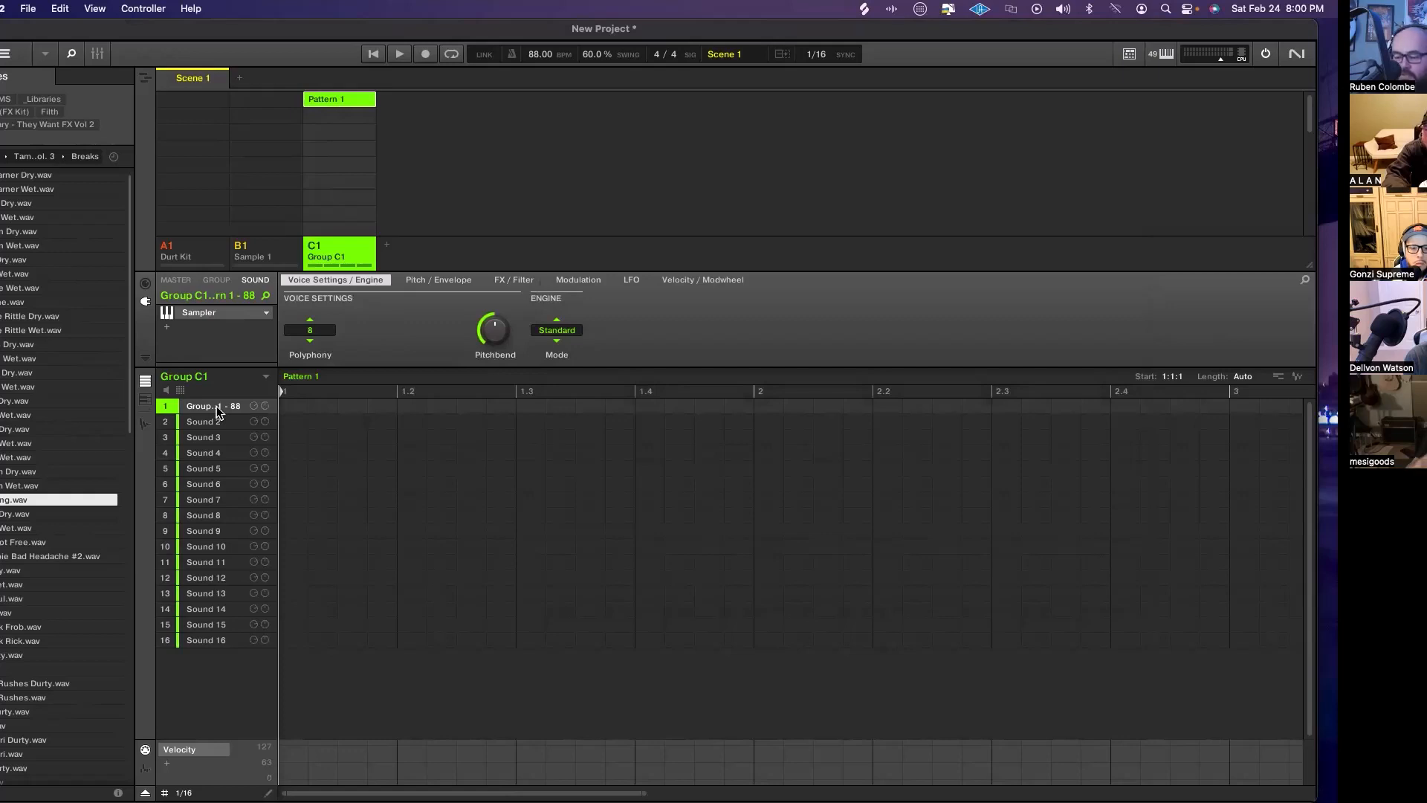
key("Delete")
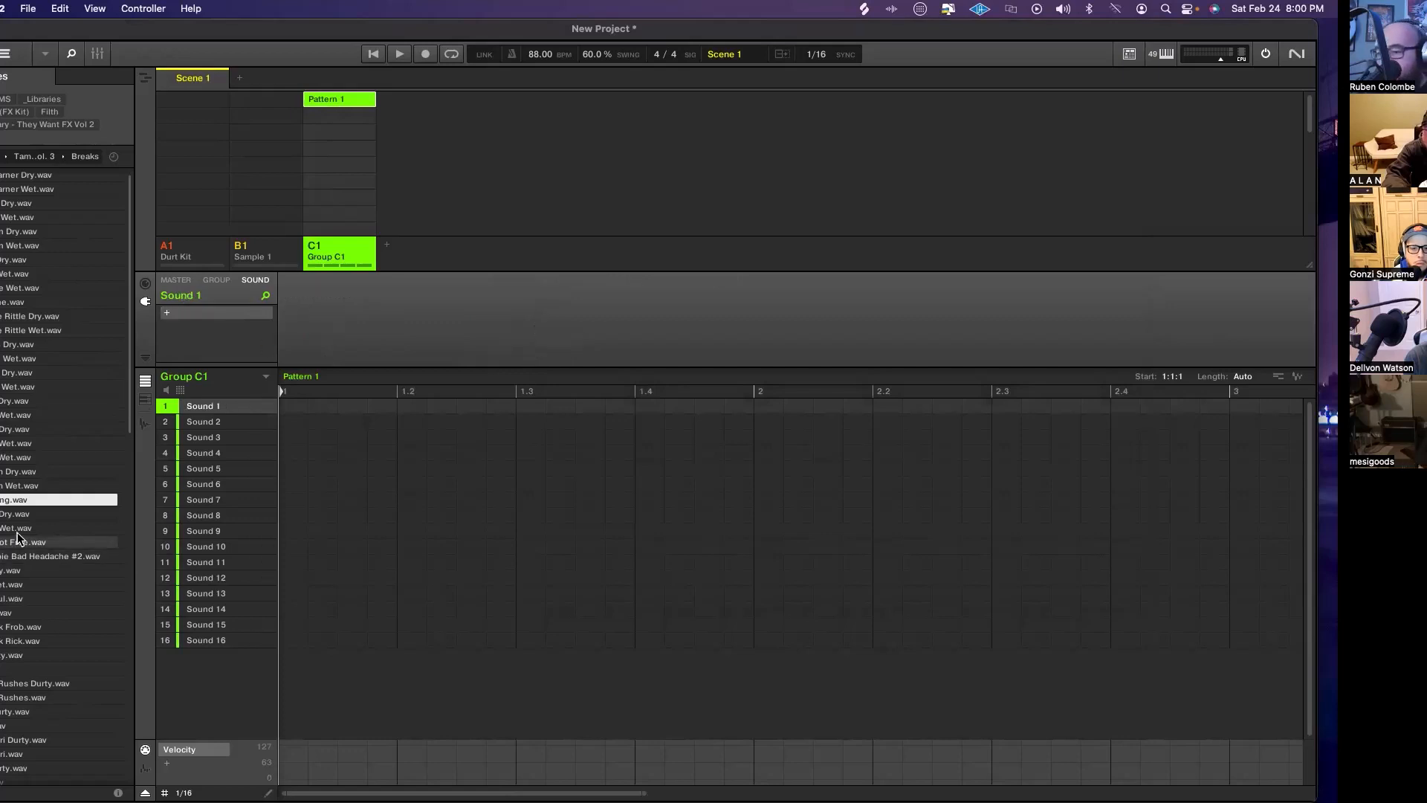
Try the 84 BPM Half Dep Dry loop on Sound 1 of Group C1 with the internal Audio module, and undo it
left_click(2, 515)
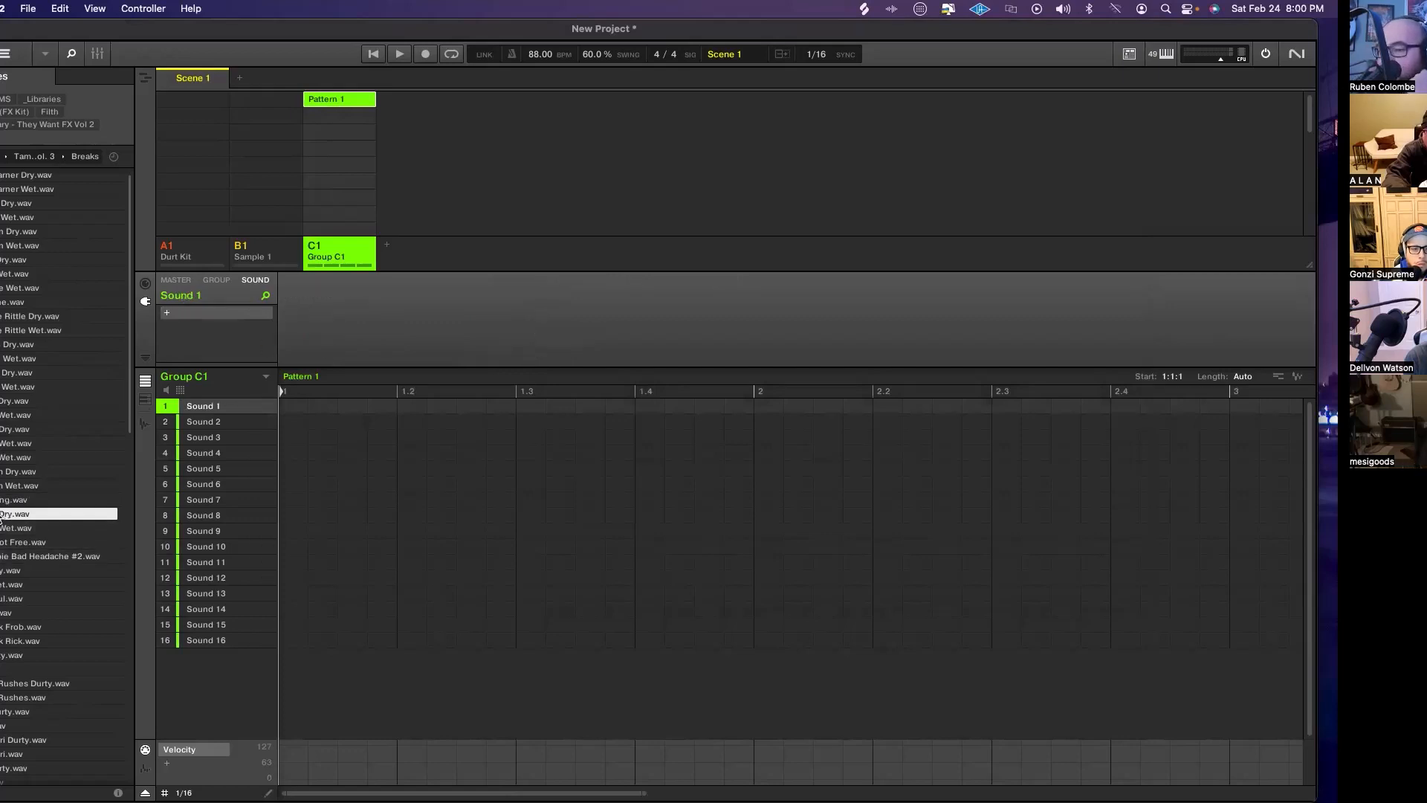
left_click_drag(2, 518, 237, 405)
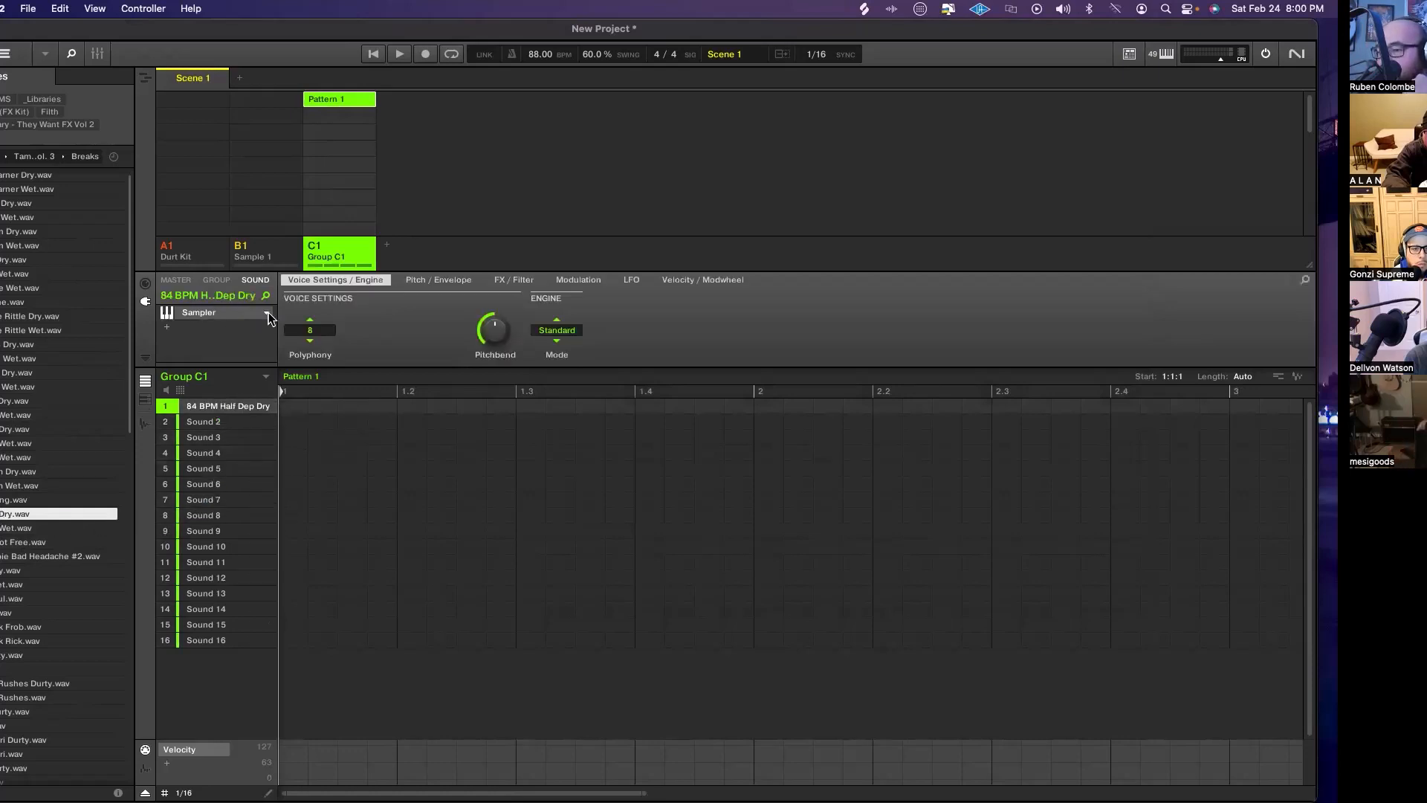
left_click(269, 316)
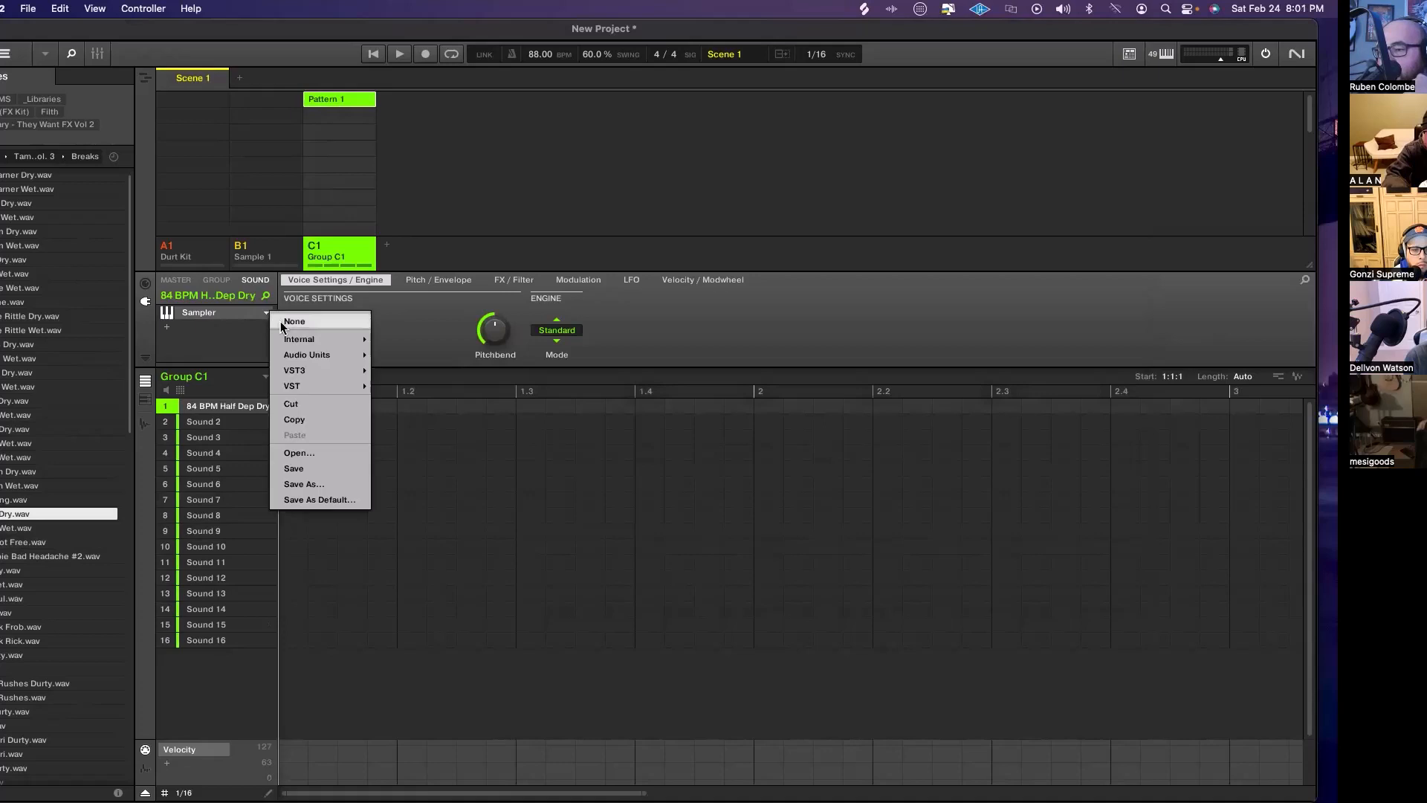
mouse_move(333, 338)
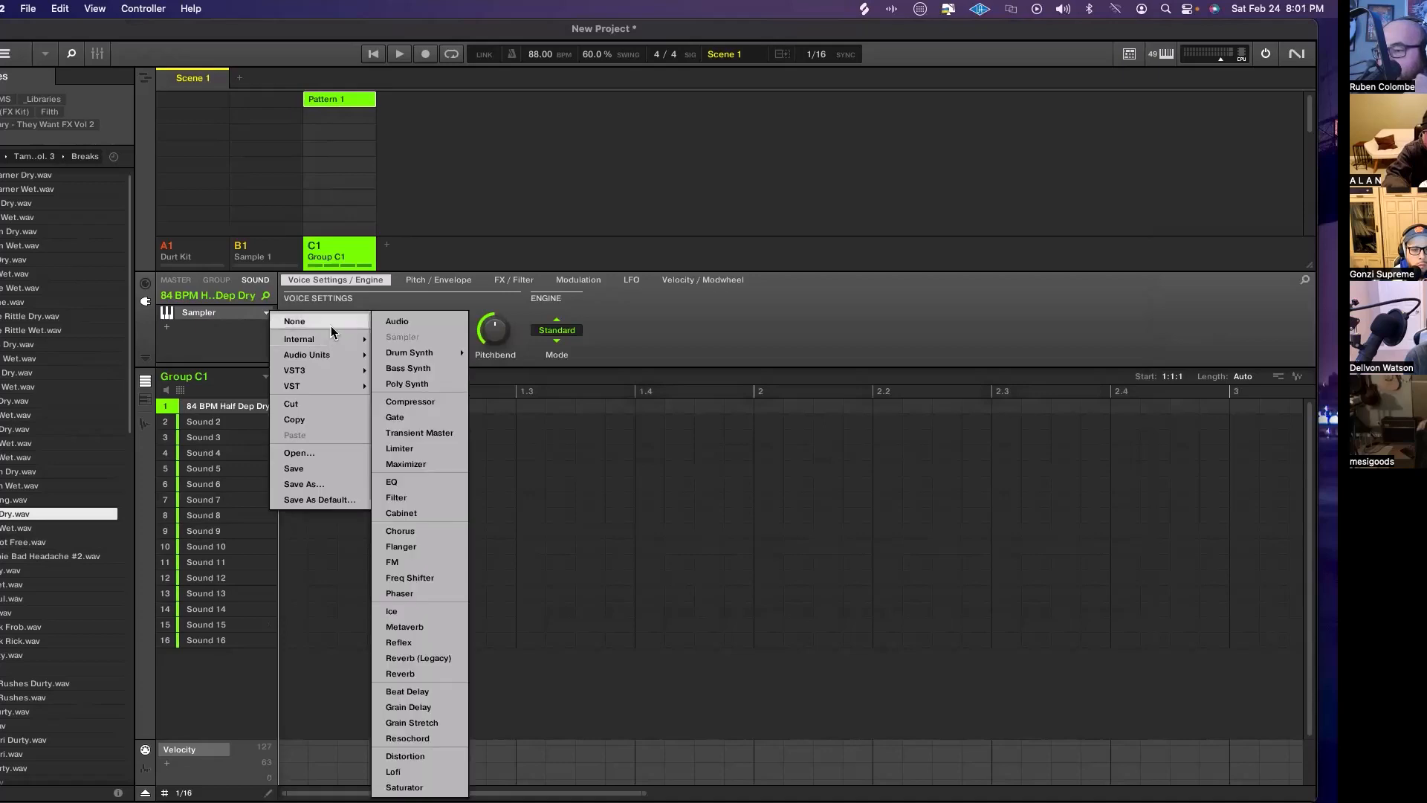
left_click(416, 321)
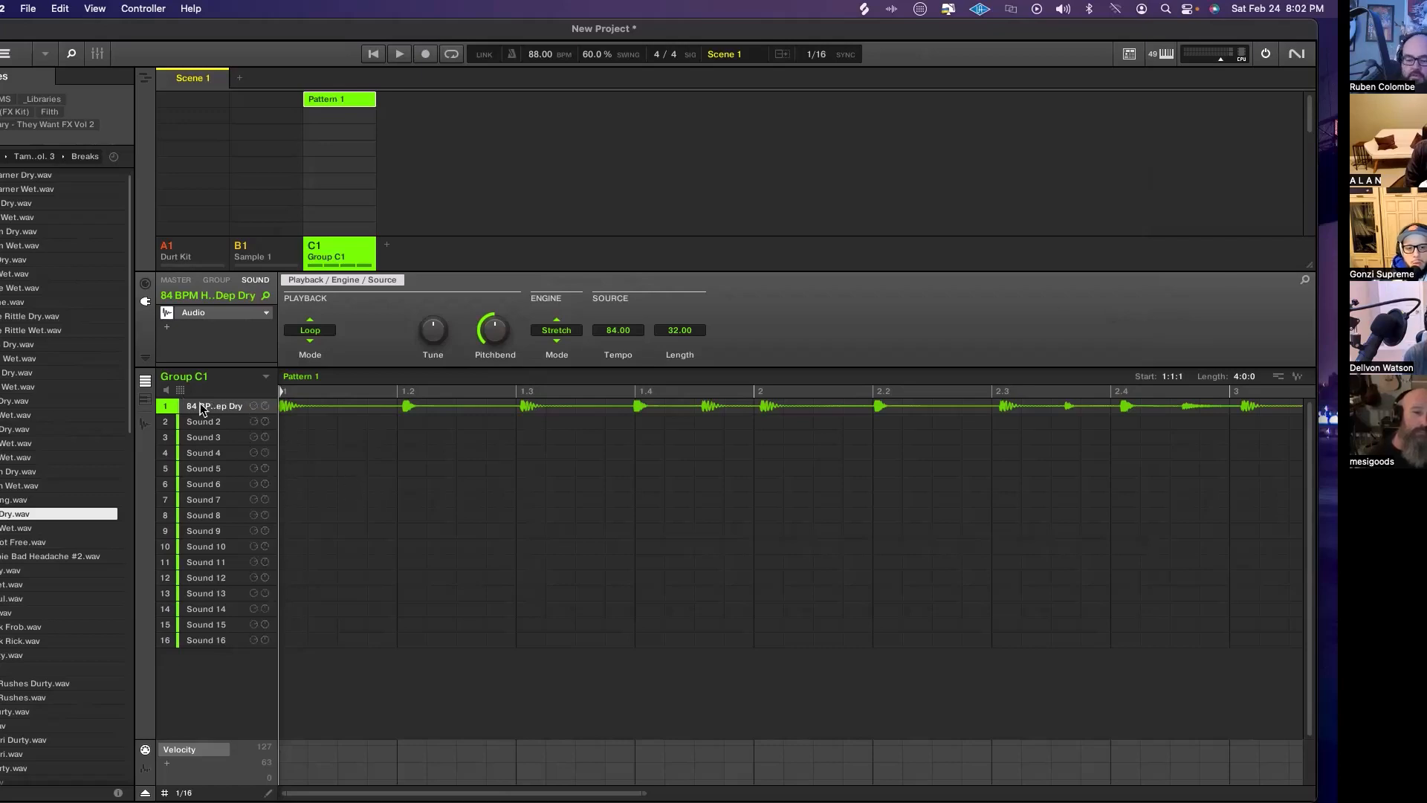
key("super+z")
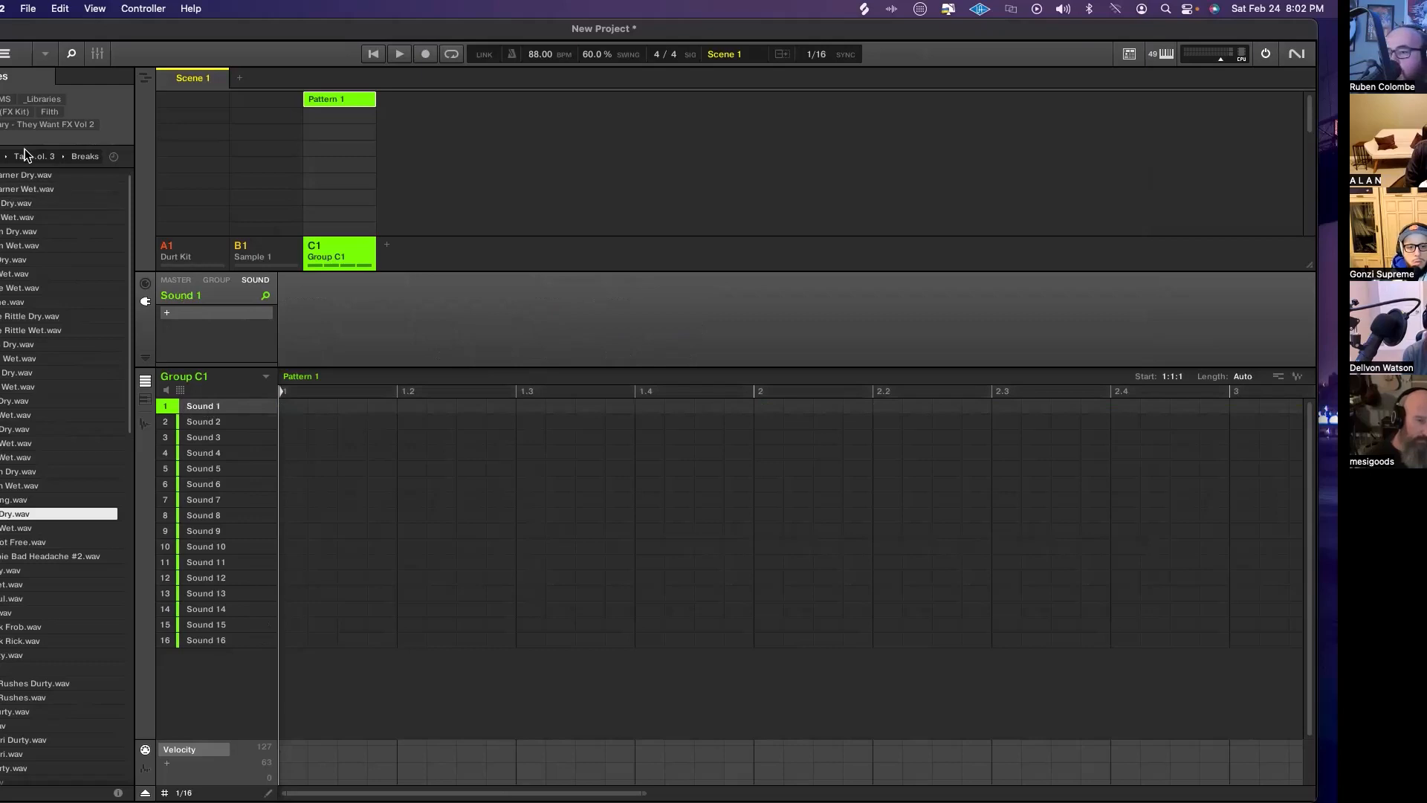
Audition the 122 and 78 BPM loops in the Soulful Loops V2 library and load the 78 BPM loop 15 onto Sound 1 of Group C1
left_click(34, 101)
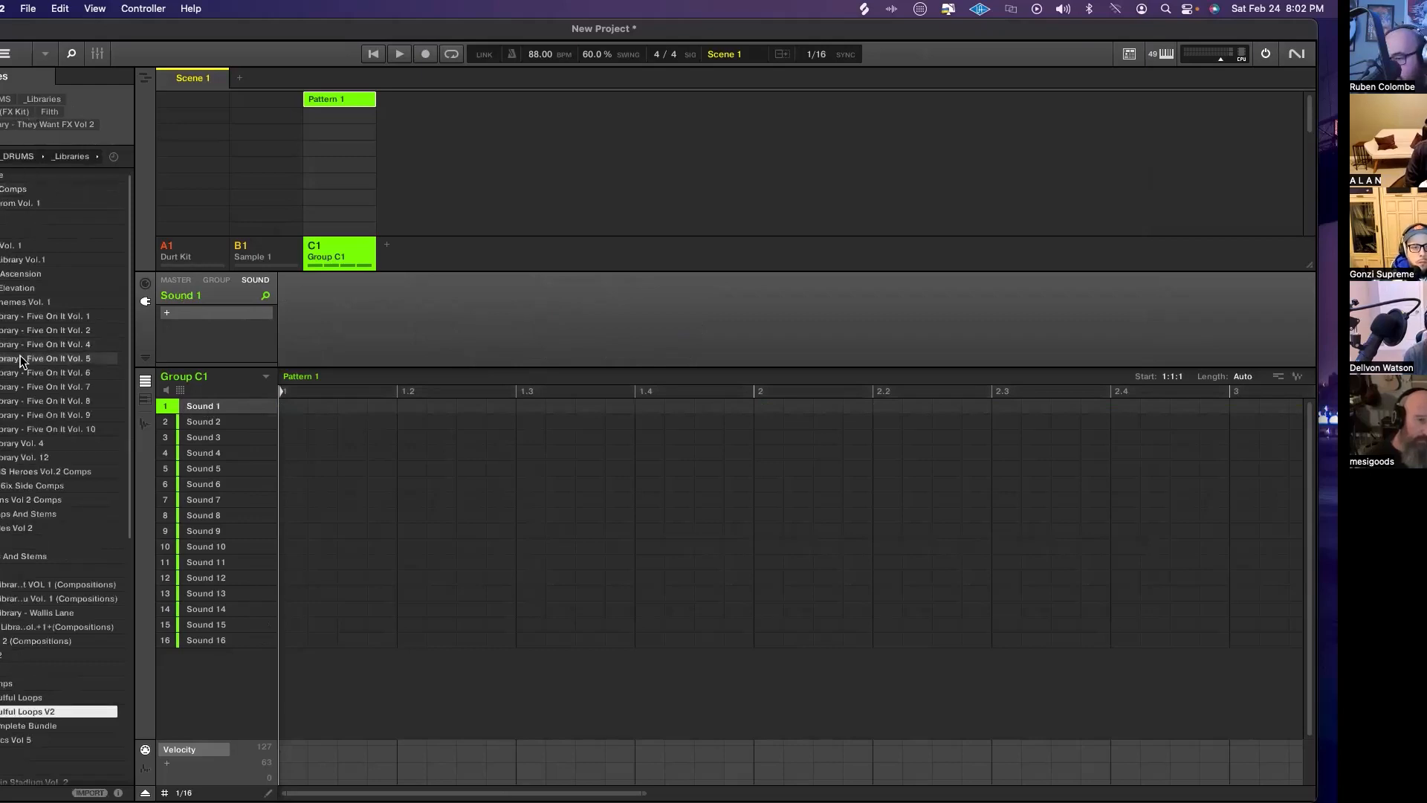
double_click(17, 712)
double_click(9, 176)
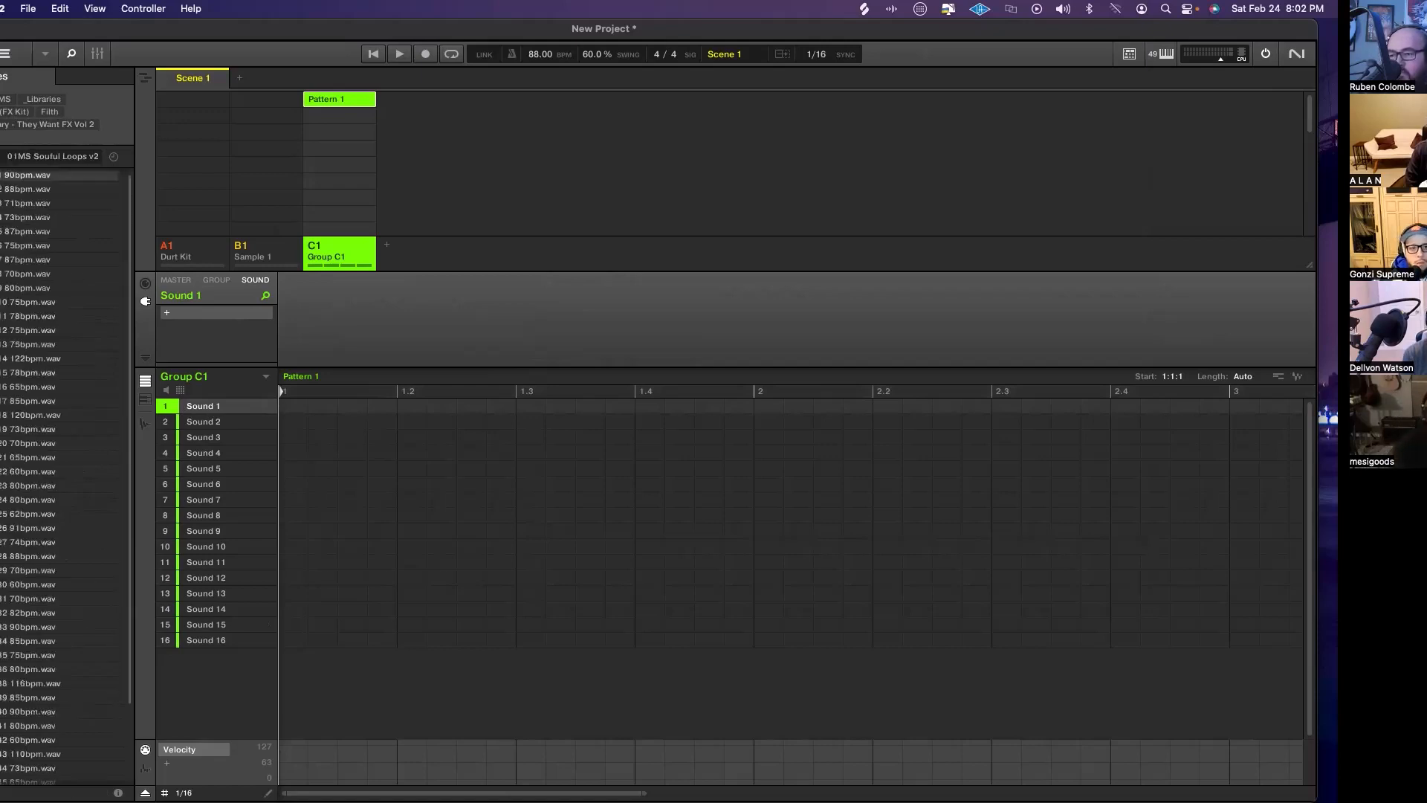
left_click(9, 359)
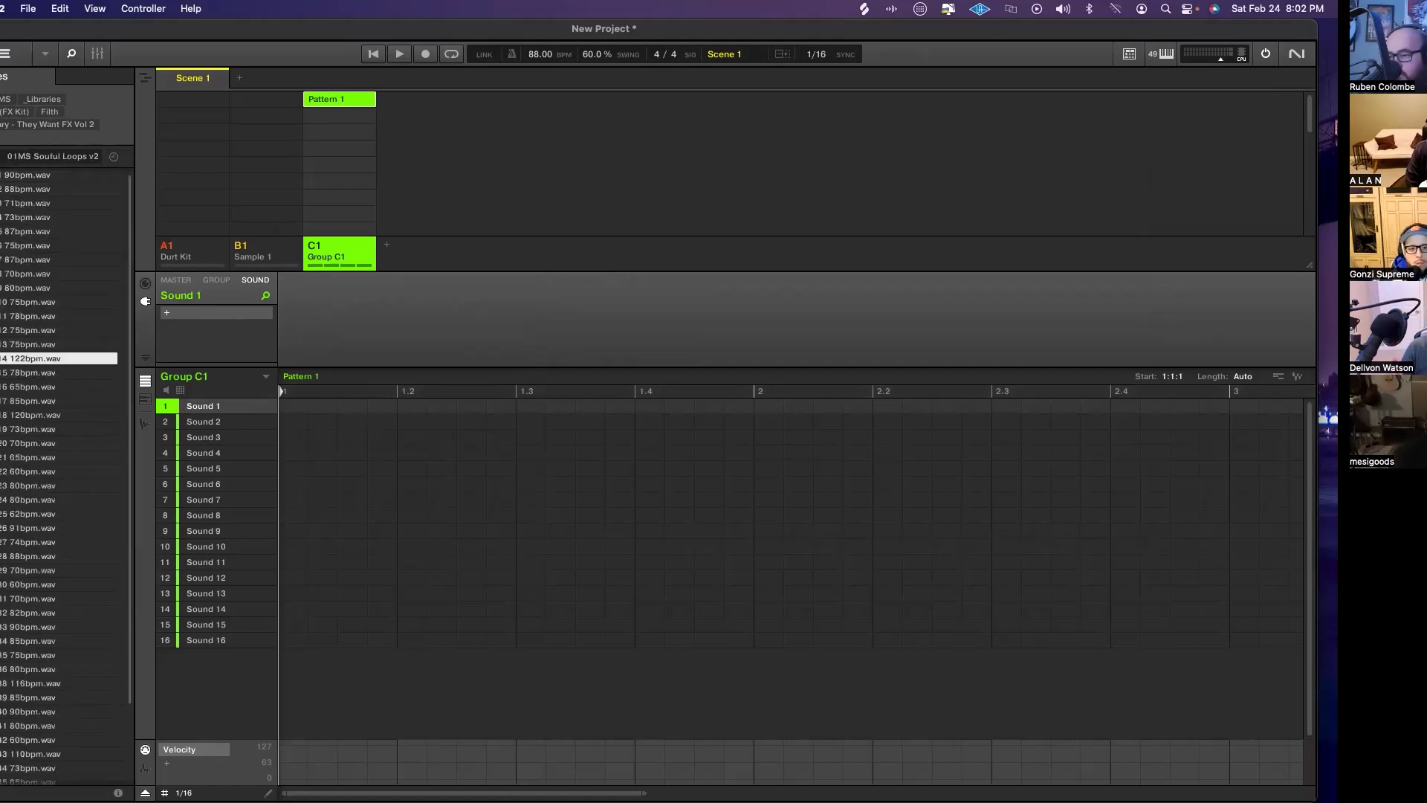
left_click(9, 373)
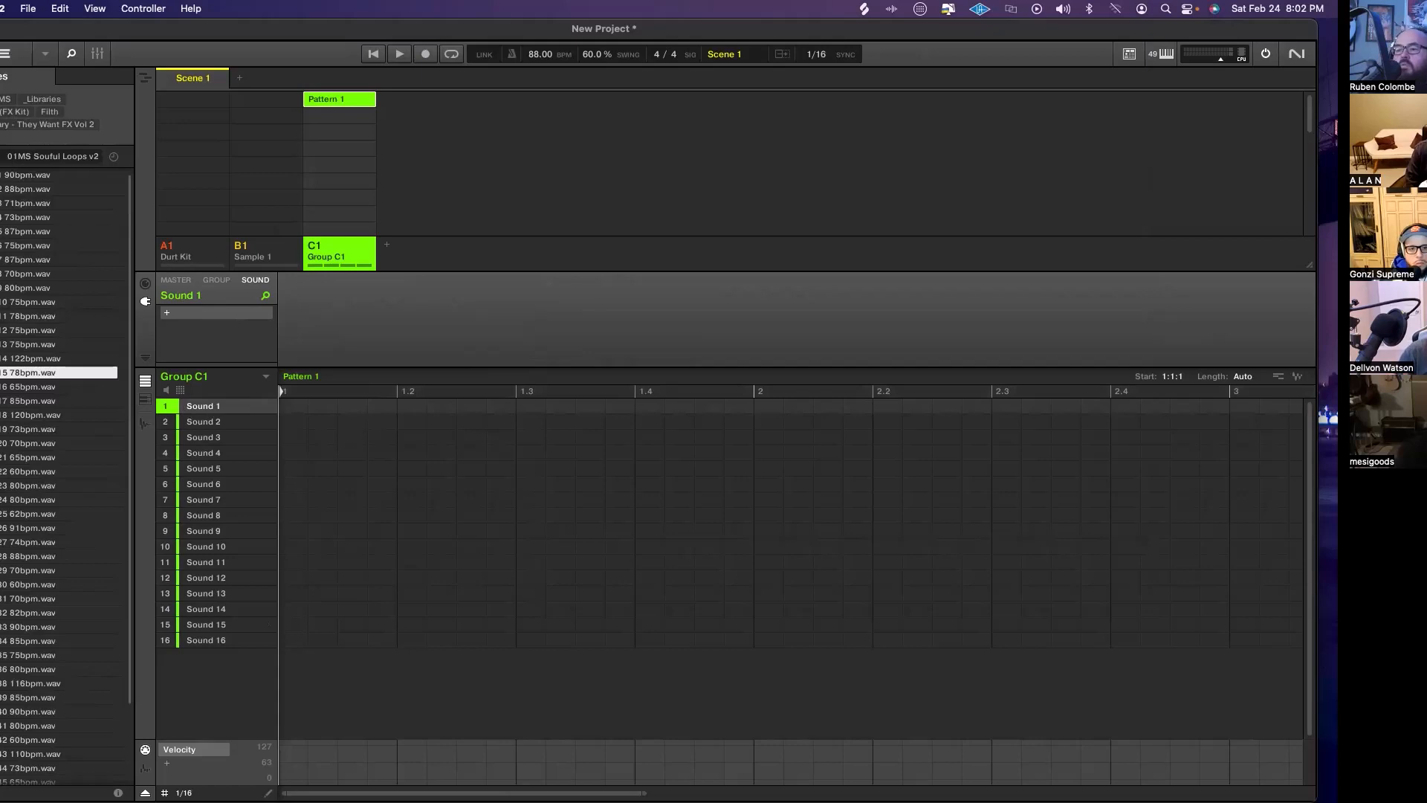
left_click_drag(59, 372, 216, 411)
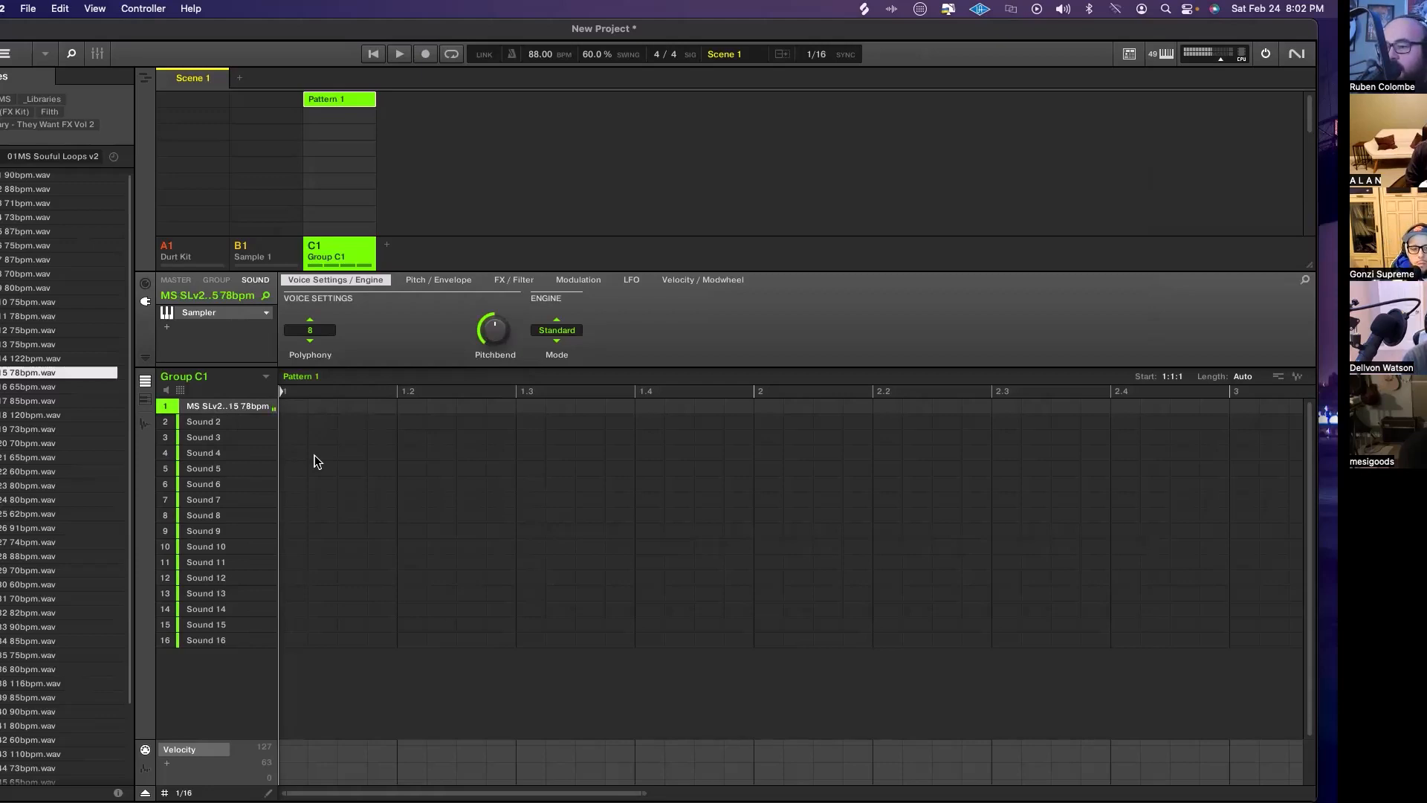
Open the choice of internal plug-ins for replacing the Sampler on the 78 BPM loop's sound
left_click(270, 310)
mouse_move(319, 339)
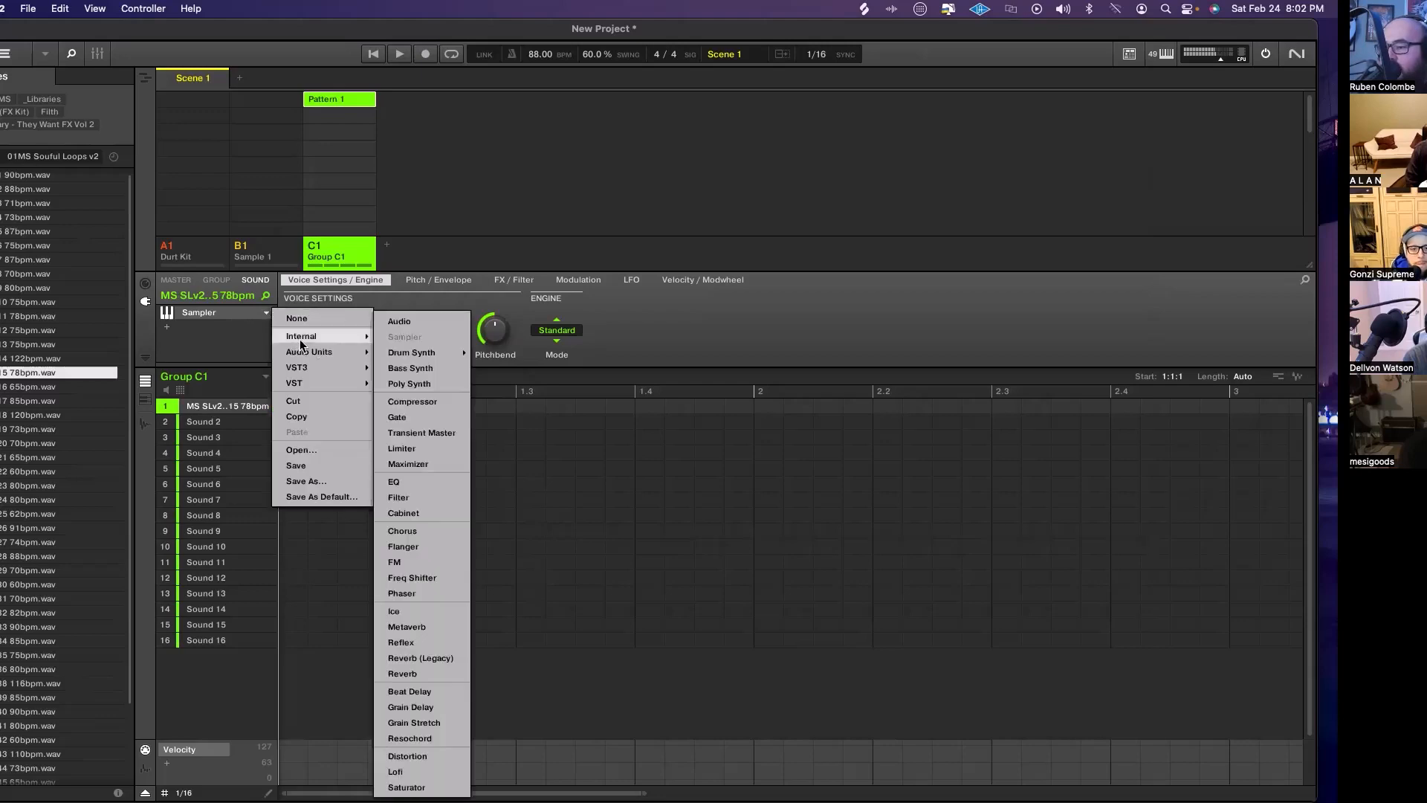
Switch the 78bpm loop on sound 1 to the Audio module and set the project tempo to 92 BPM
left_click(401, 329)
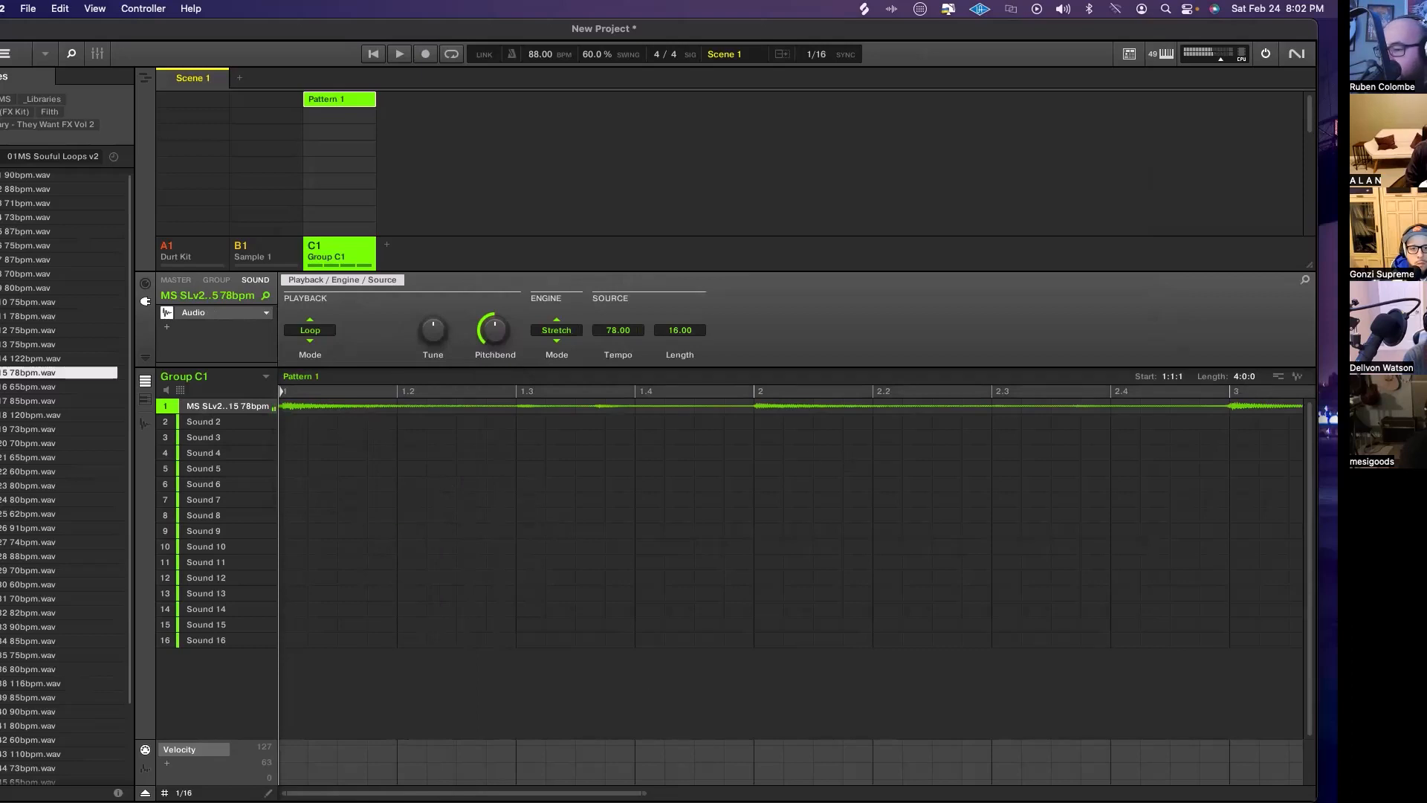
left_click_drag(644, 793, 1226, 753)
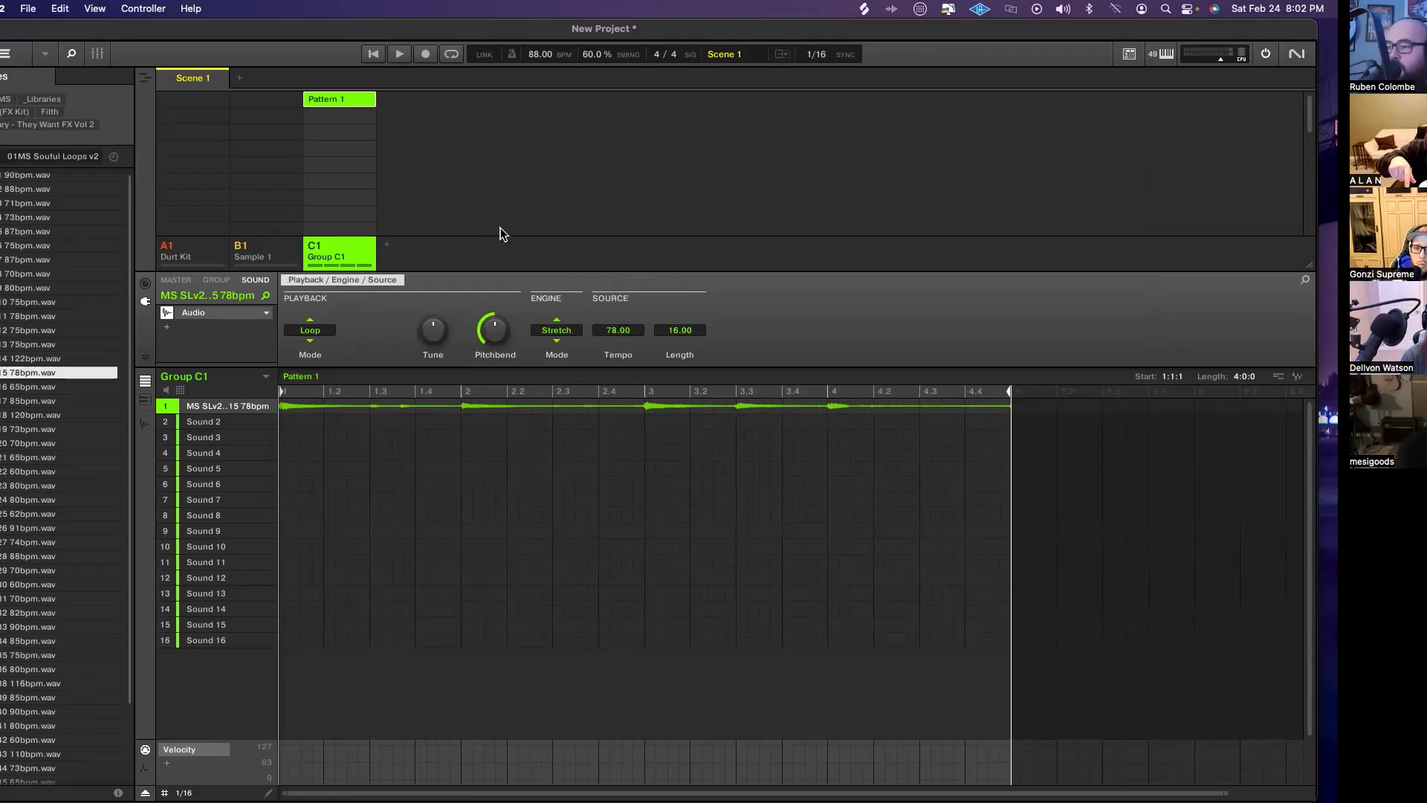
left_click_drag(536, 60, 536, 35)
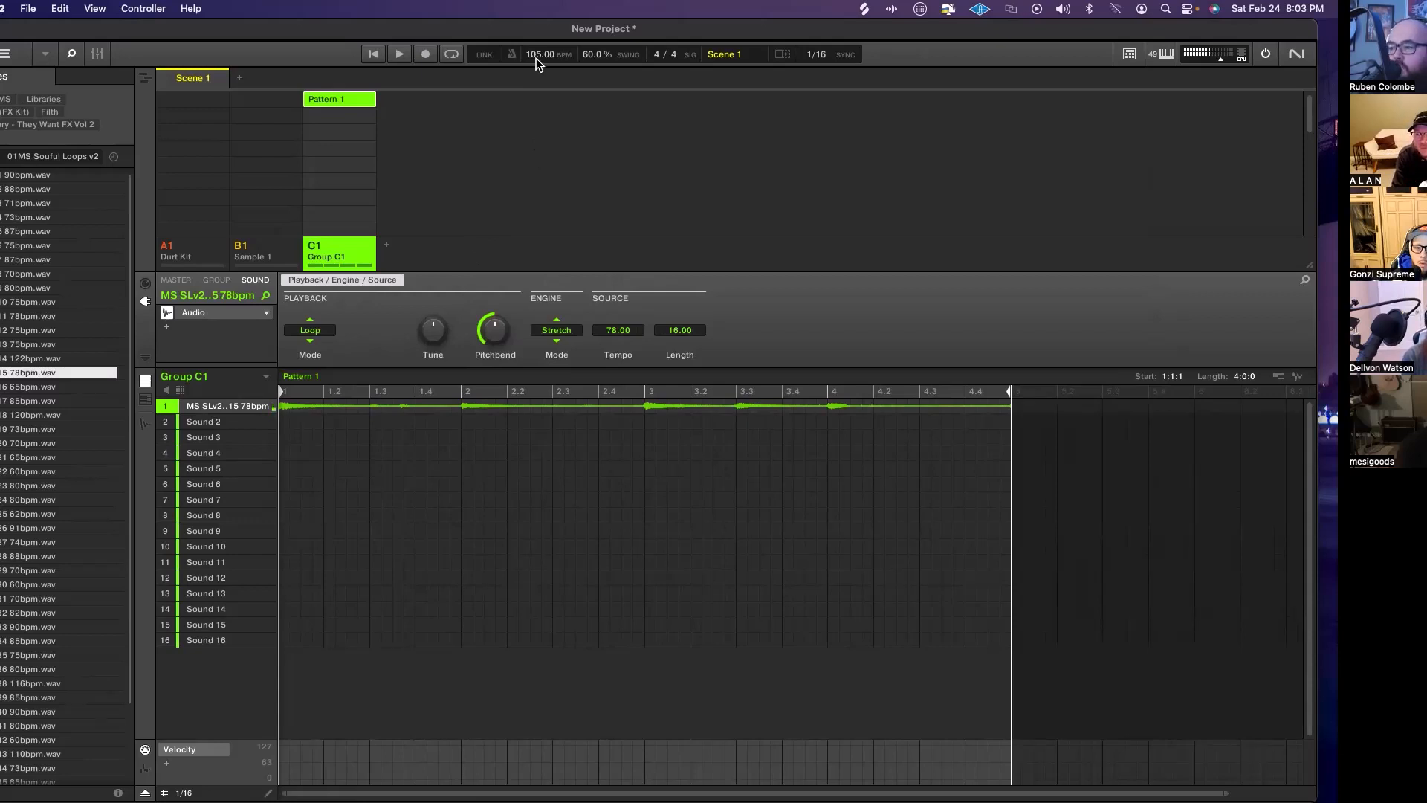
mouse_move(537, 58)
left_mouse_down()
mouse_move(537, 7)
mouse_move(537, 46)
left_mouse_up()
left_click_drag(537, 56, 536, 130)
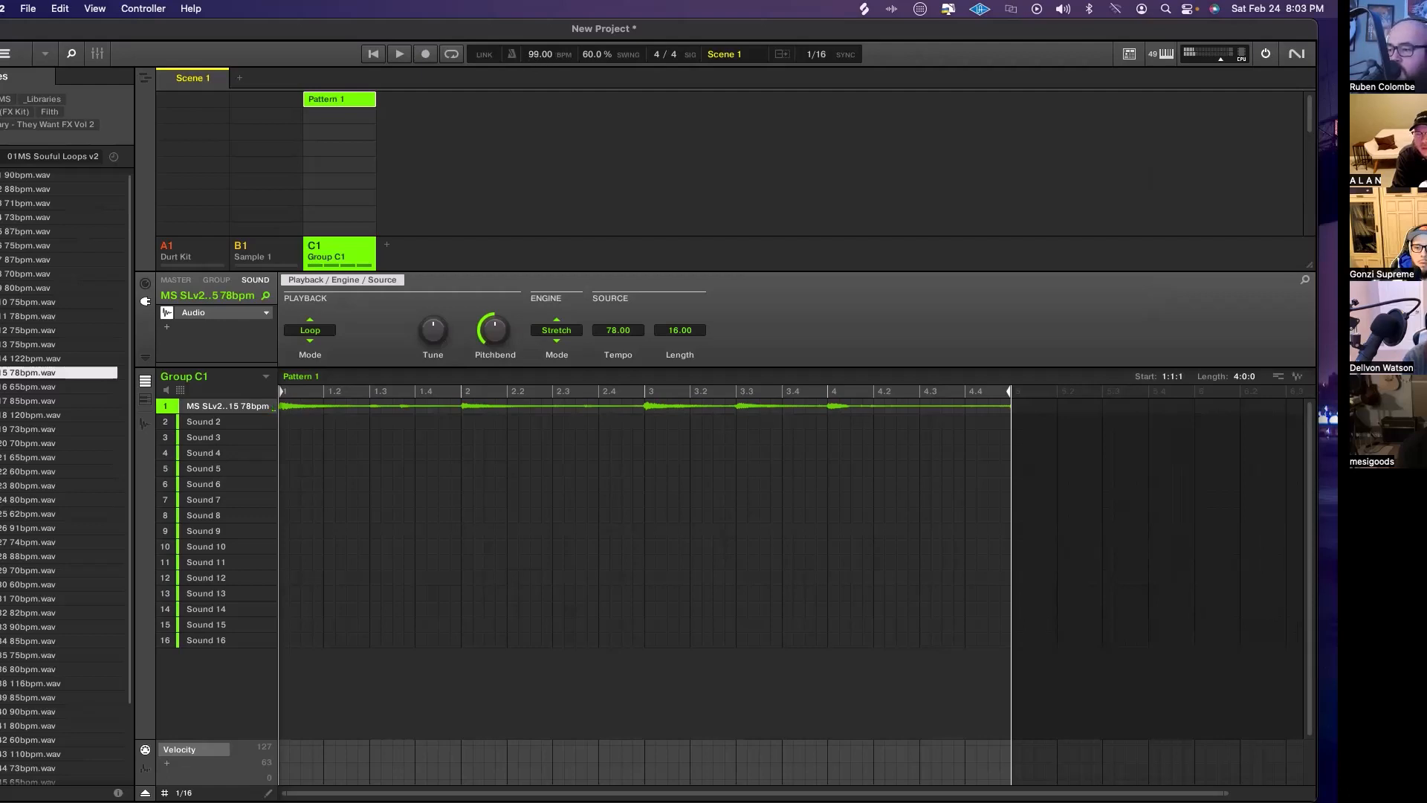
left_click_drag(535, 56, 535, 62)
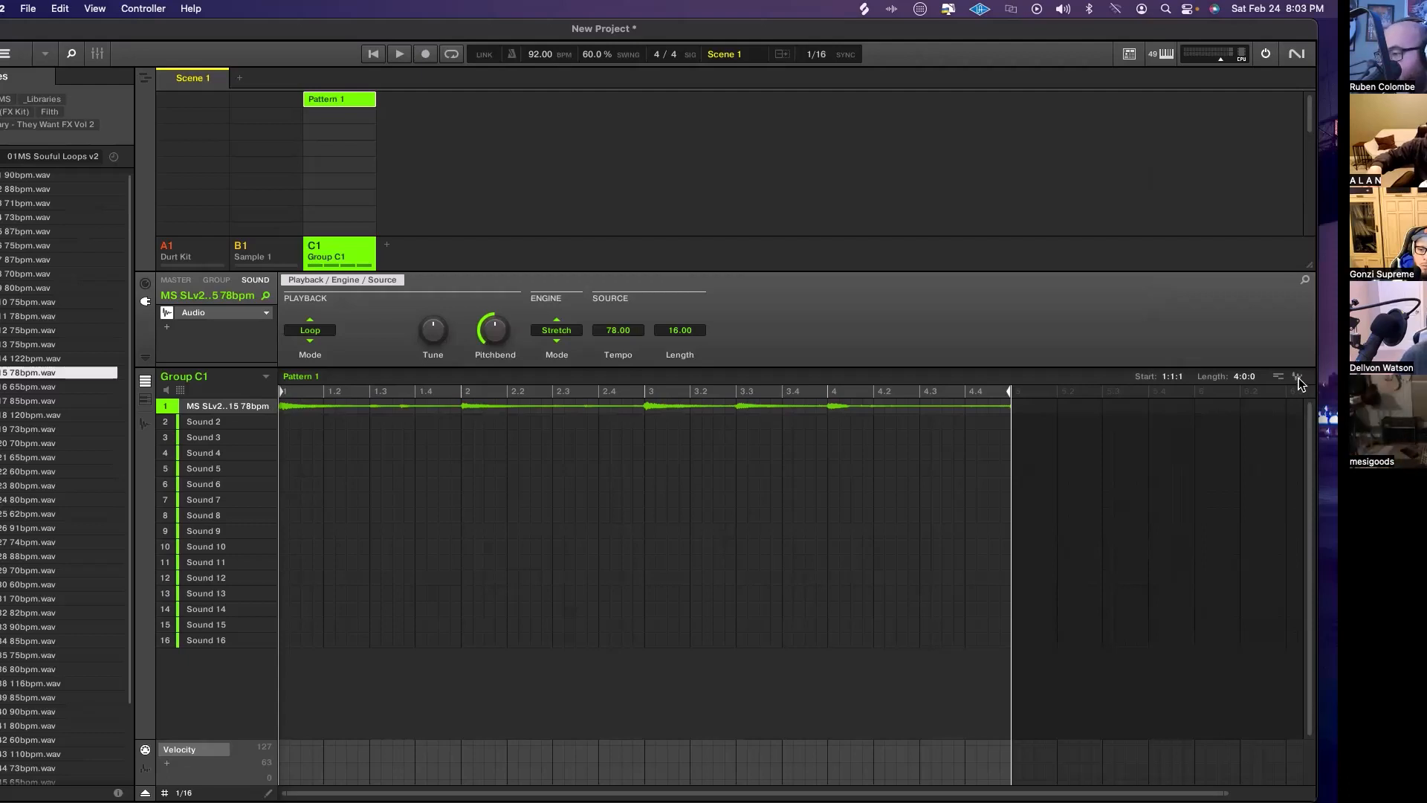
Export Pattern 1's audio onto sound 1 of Group C1 and switch that sound to the Sampler module
left_click_drag(1299, 378, 245, 416)
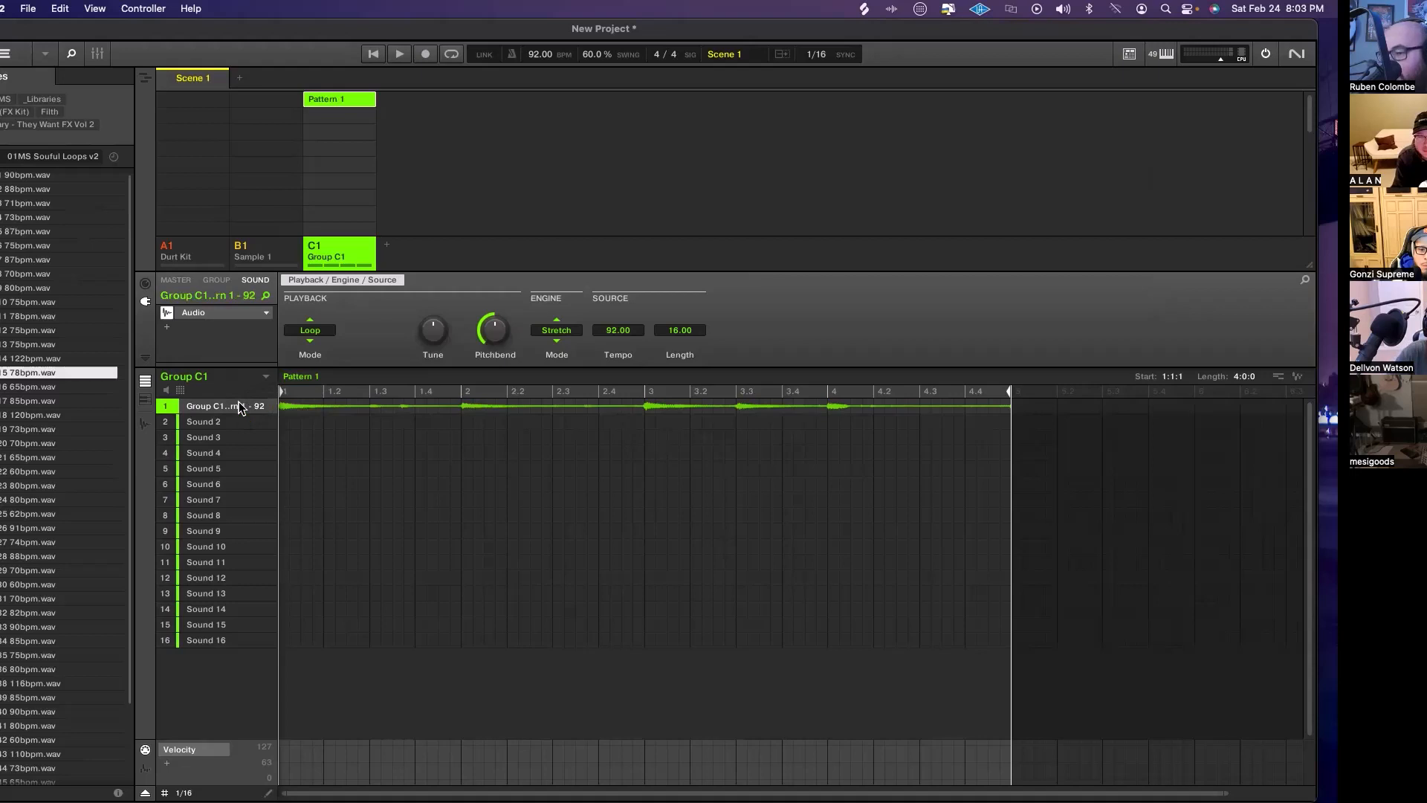
left_click(266, 318)
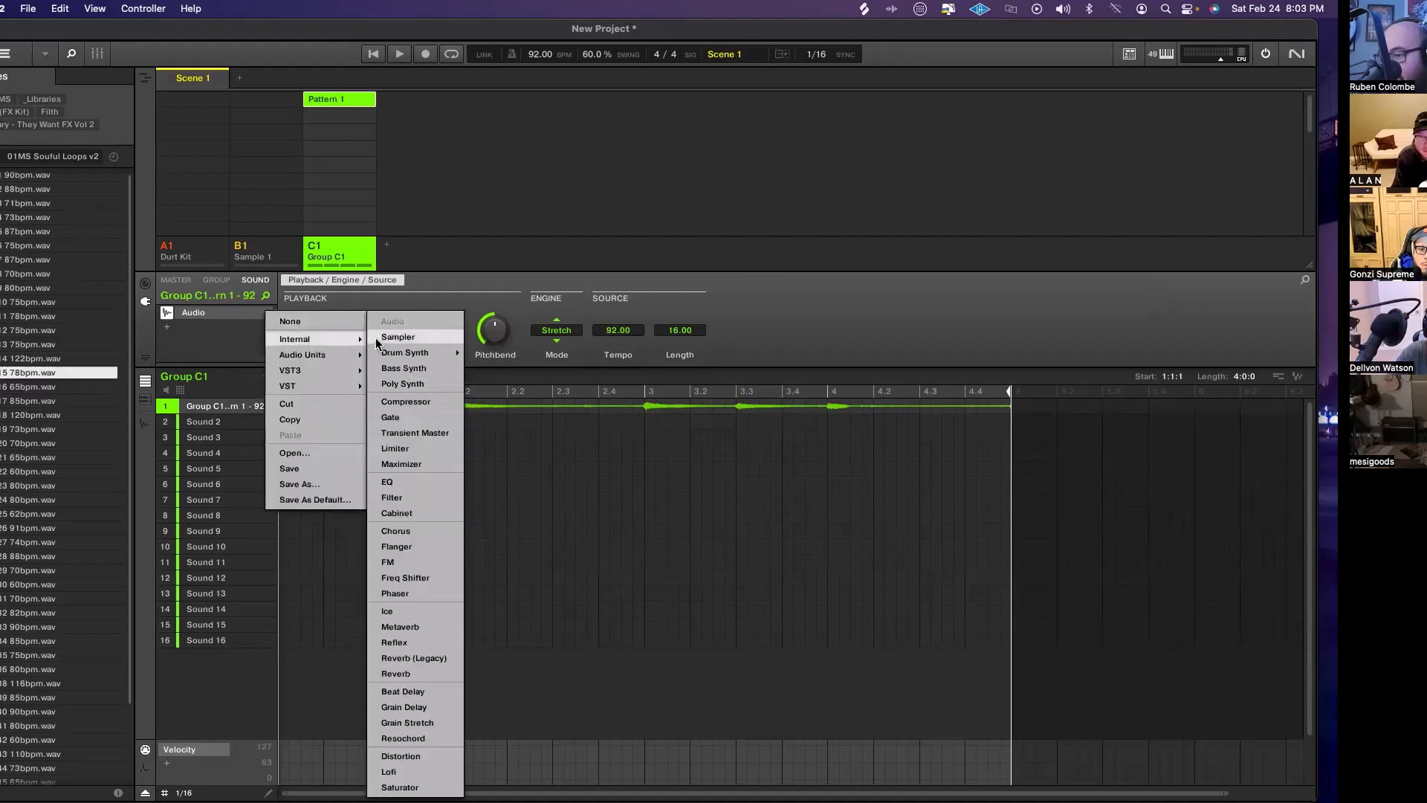
left_click(378, 338)
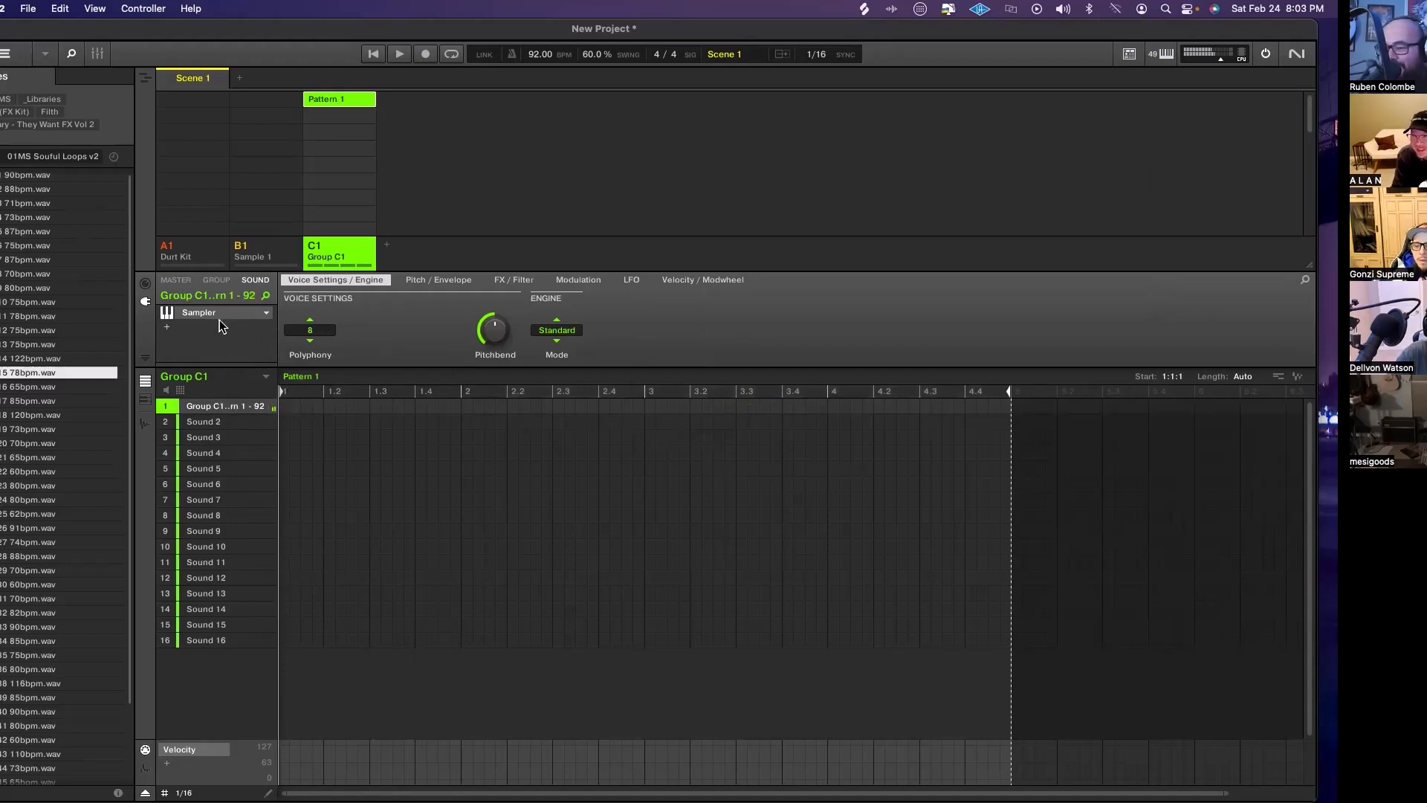
Switch sound 1 of Group C1 back to the internal Audio module
left_click(266, 313)
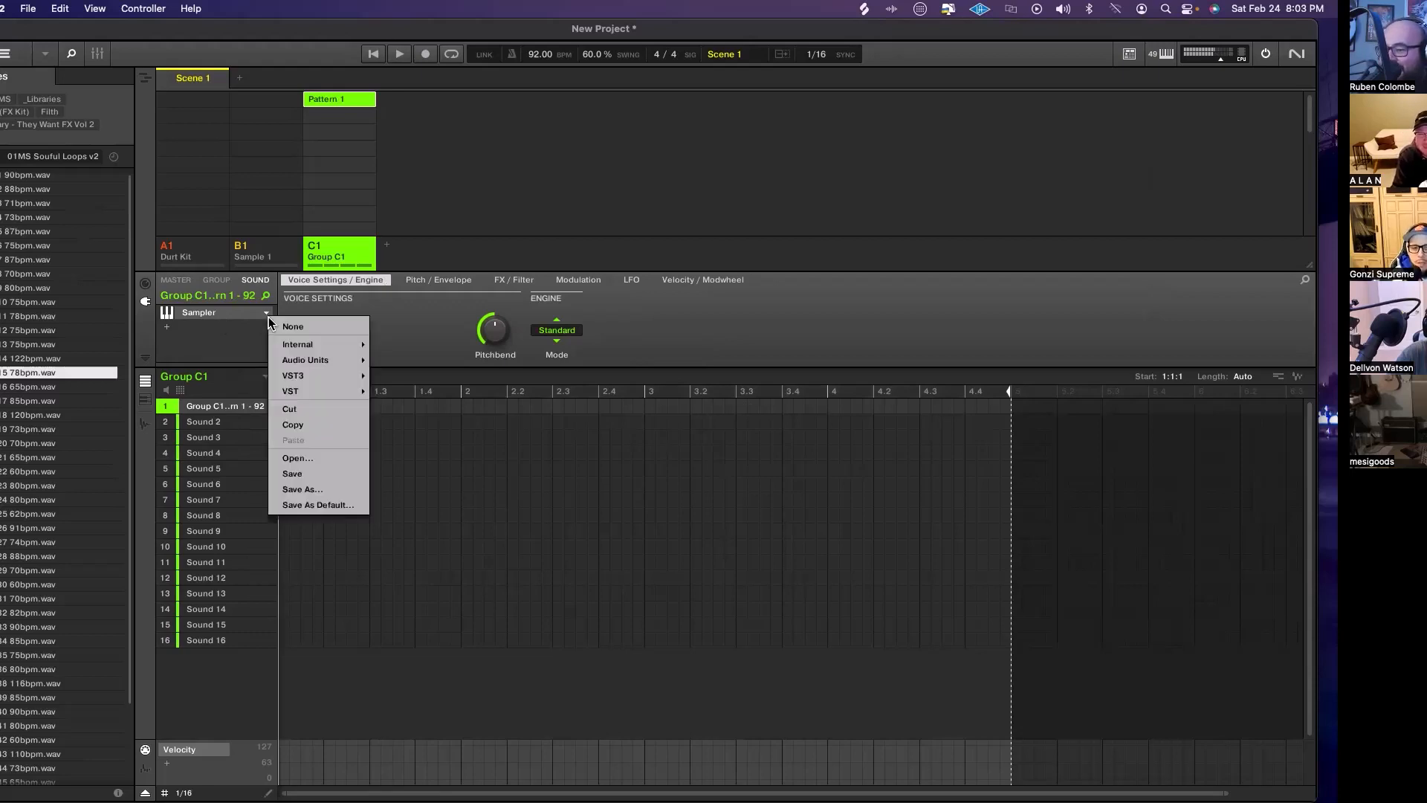
mouse_move(332, 360)
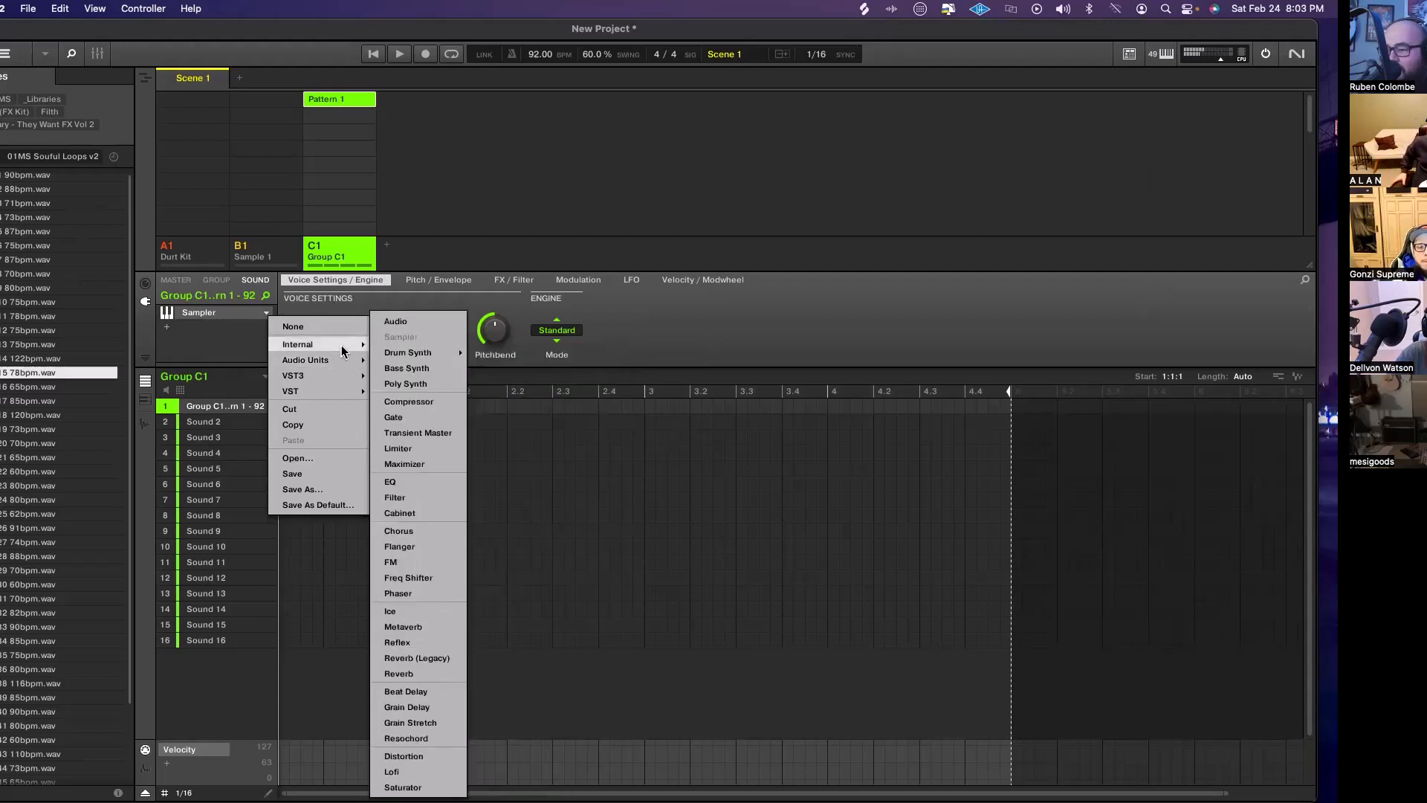
left_click(426, 326)
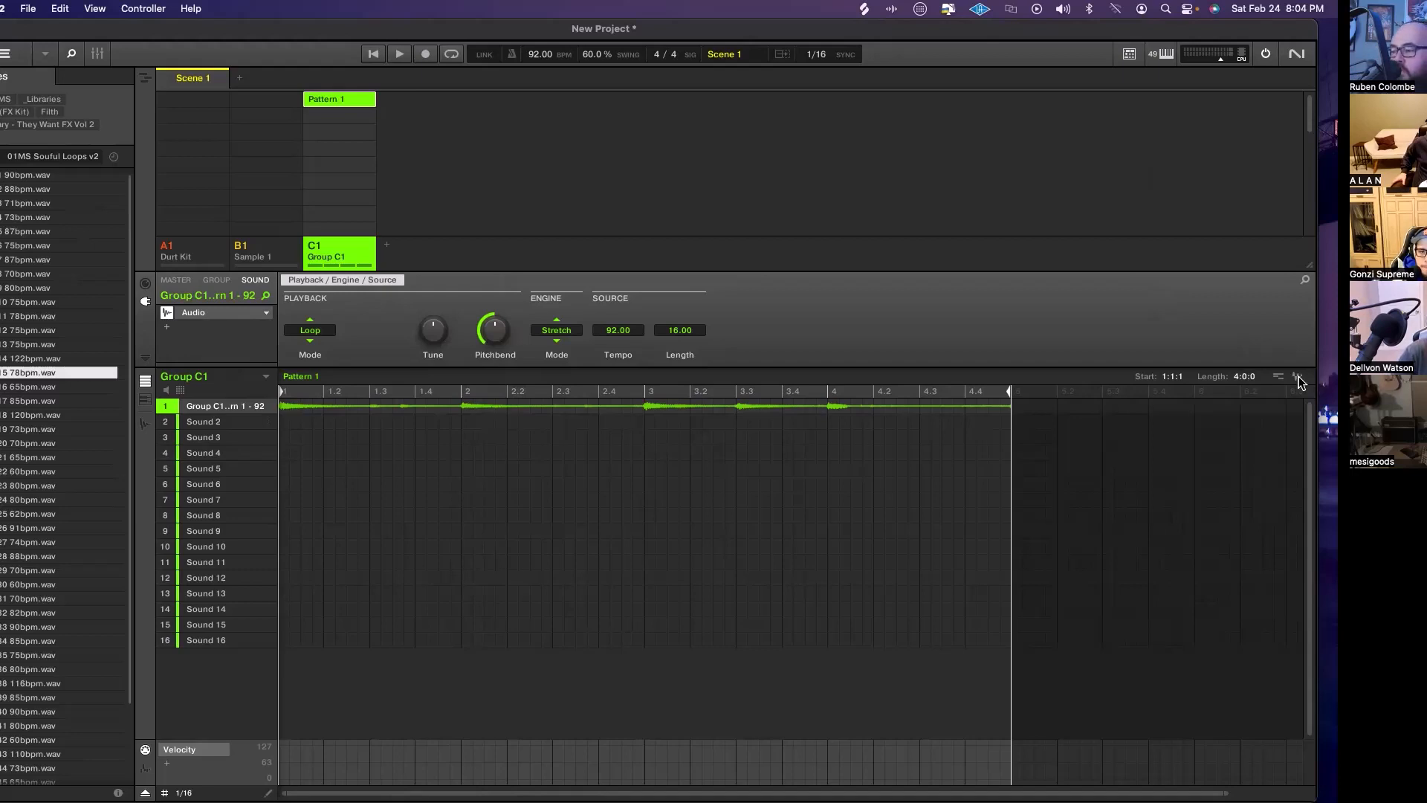
Narrow the program window and export Pattern 1's audio onto sound 1, replacing its current sample
left_click_drag(1300, 376, 809, 338)
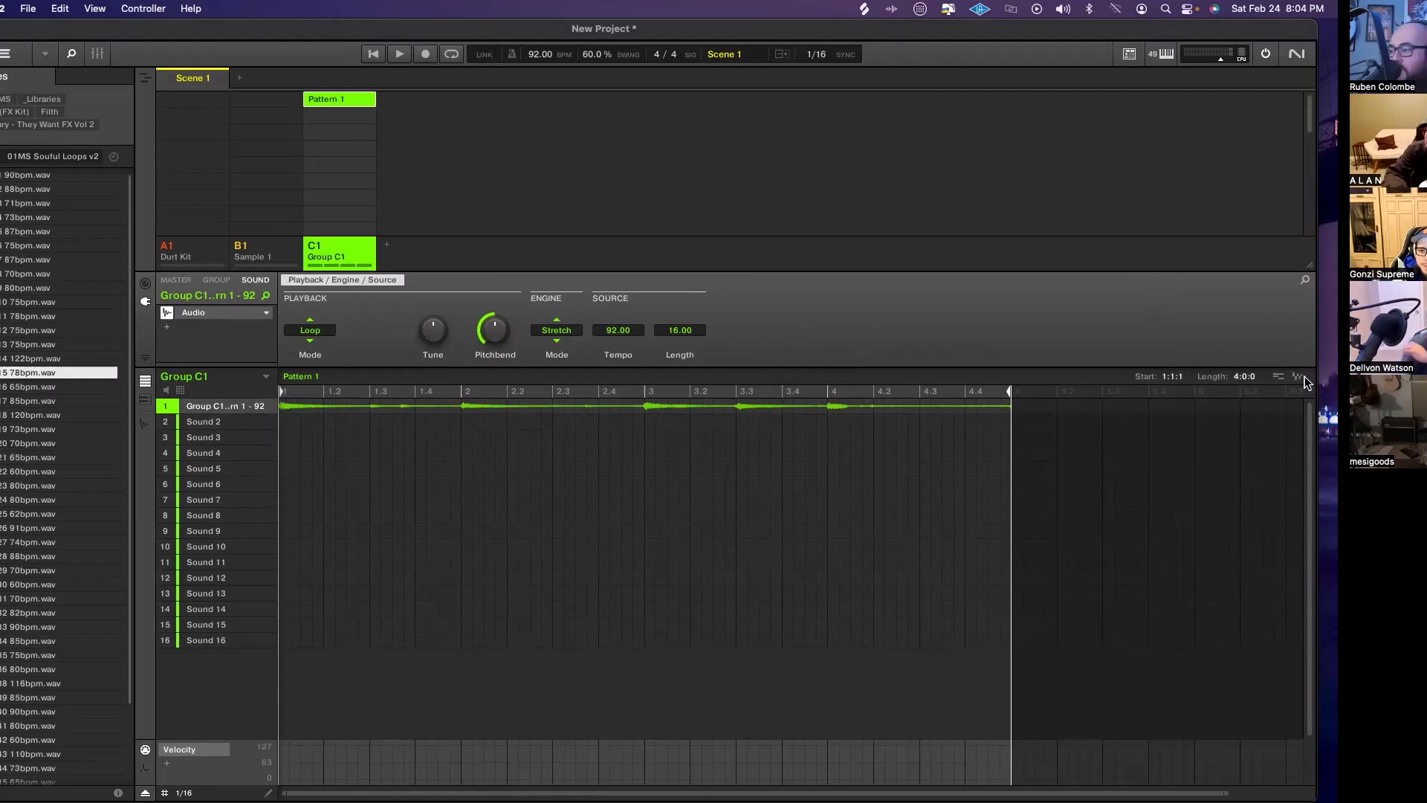
left_click_drag(1319, 324, 948, 338)
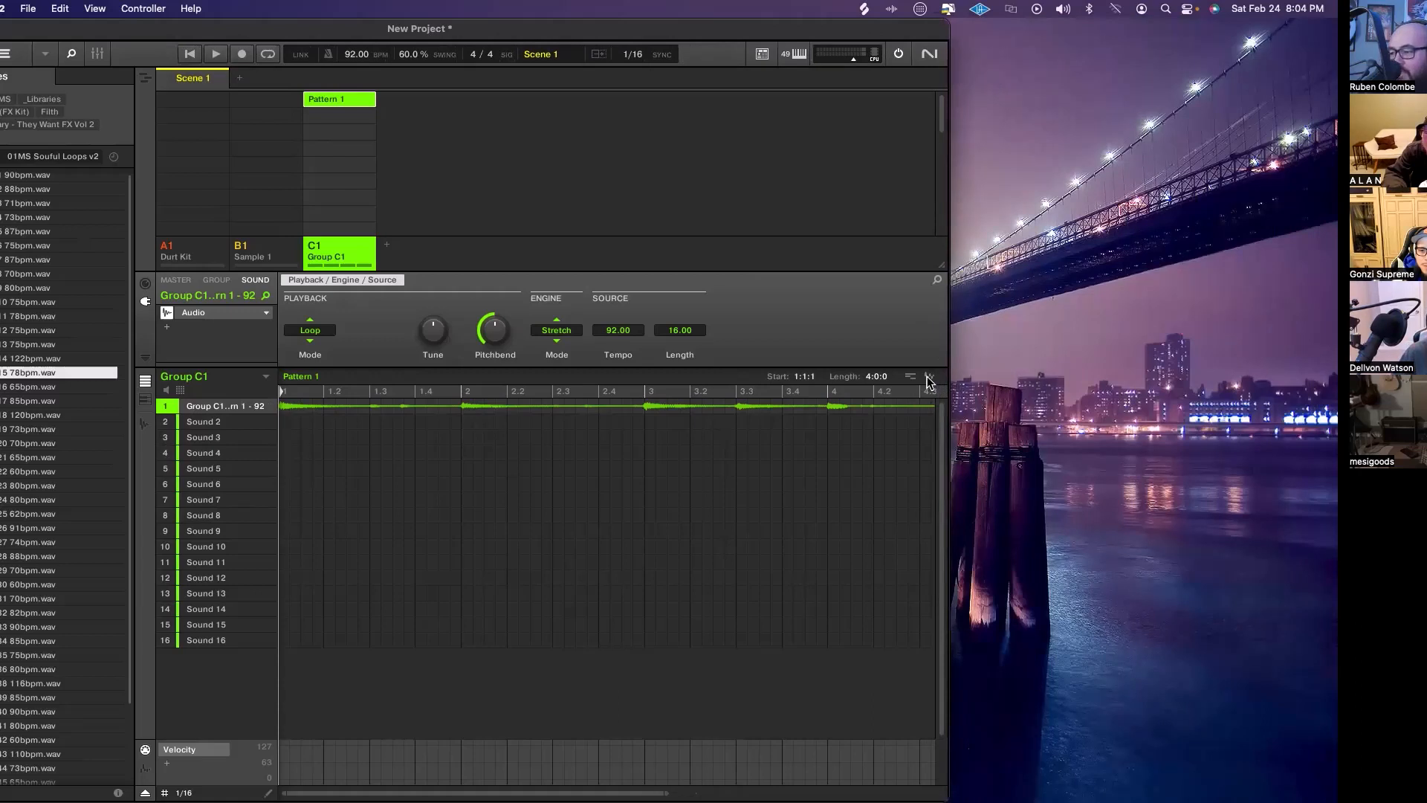
left_click(929, 376)
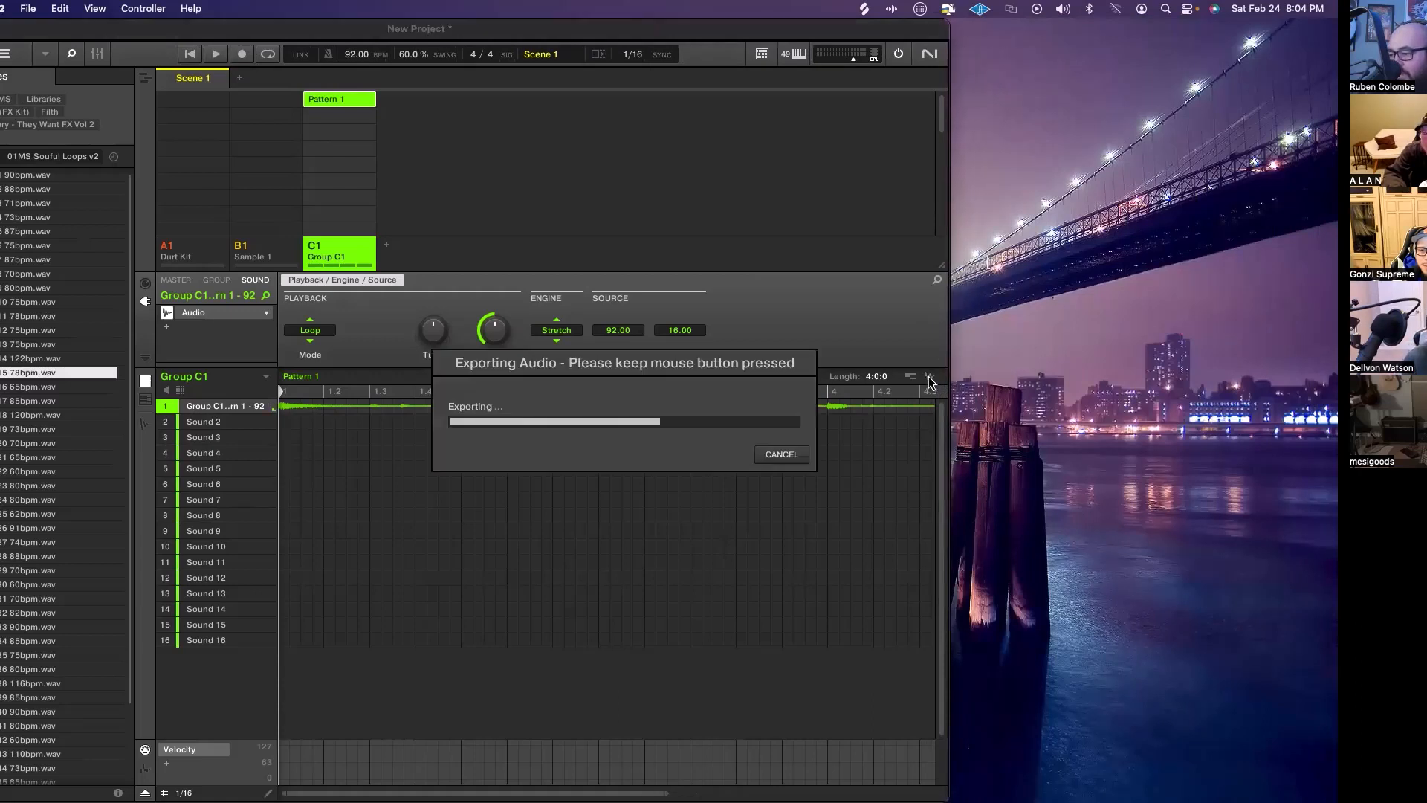
left_click_drag(929, 376, 227, 407)
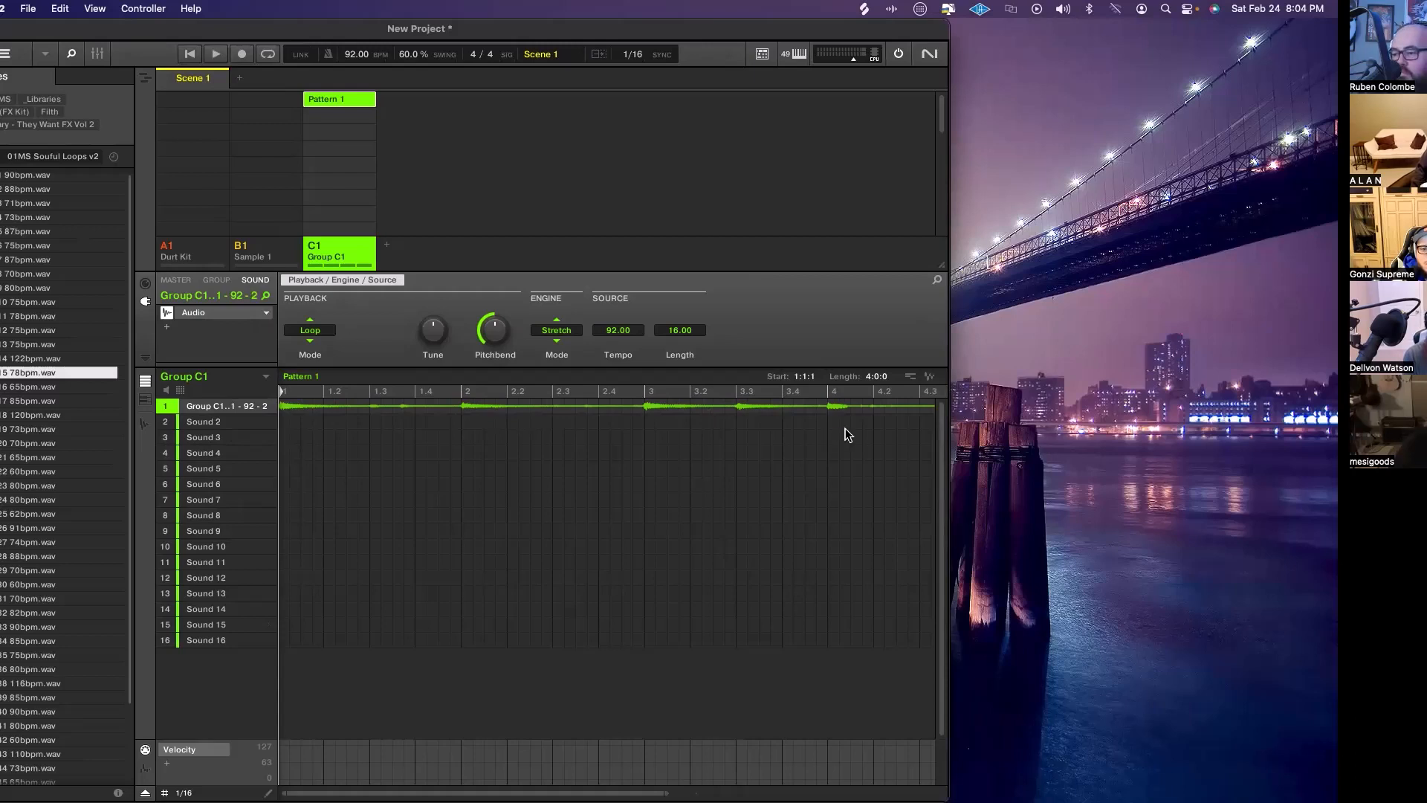
Export Pattern 1's audio onto sound 3, undo it, and reselect sound 1
left_click_drag(934, 377, 249, 443)
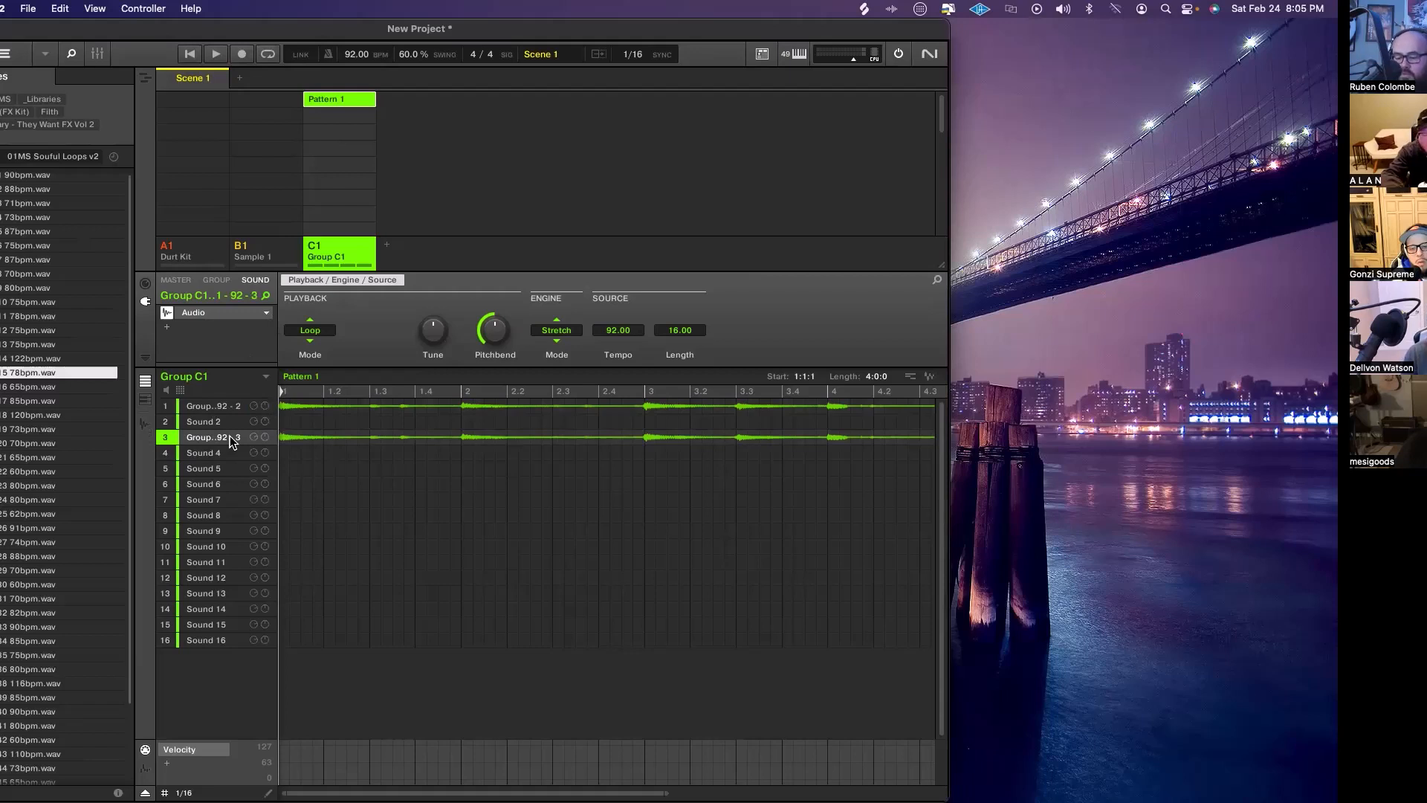
key("super+z")
left_click(199, 407)
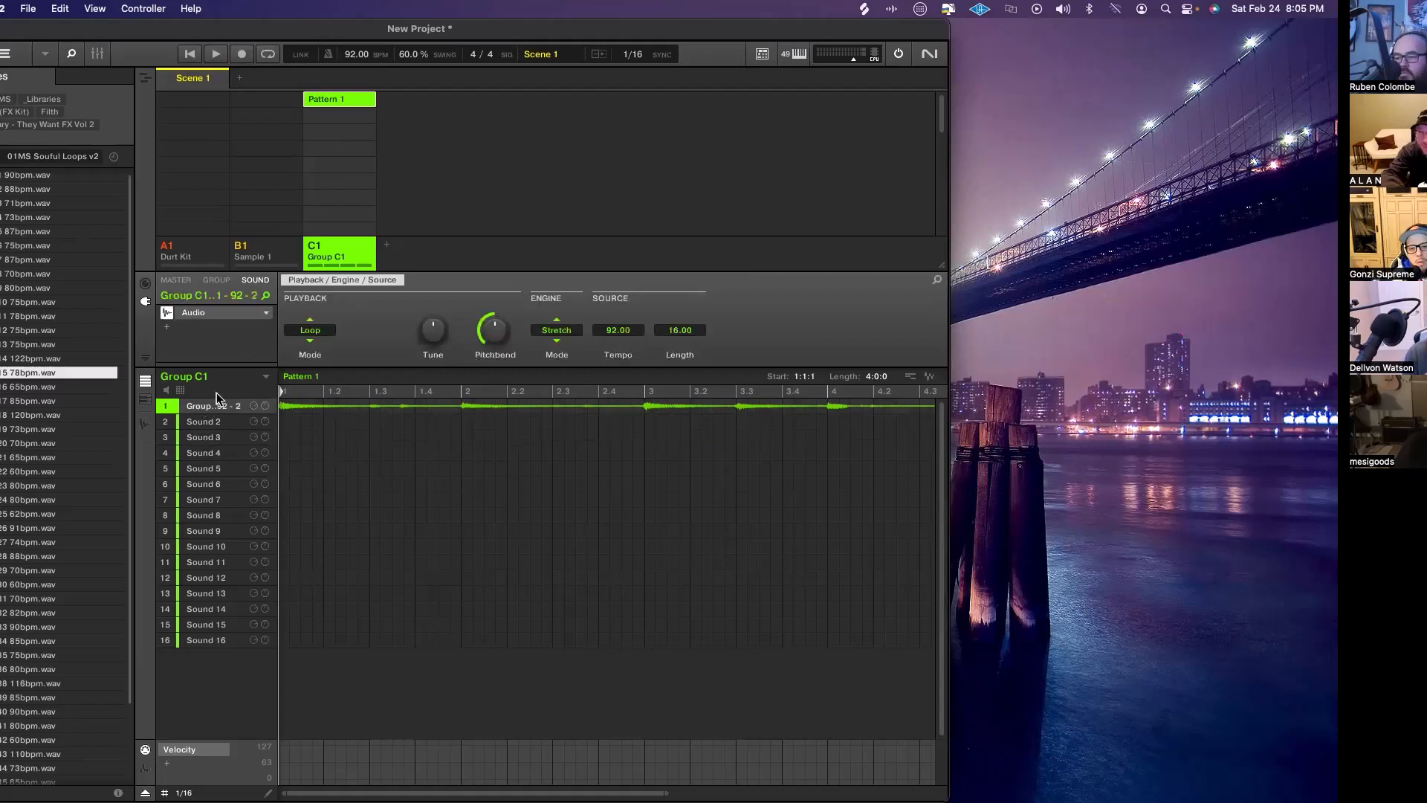
Switch sound 1 to the Sampler module and inspect its exported waveform in the sample editor
left_click(267, 314)
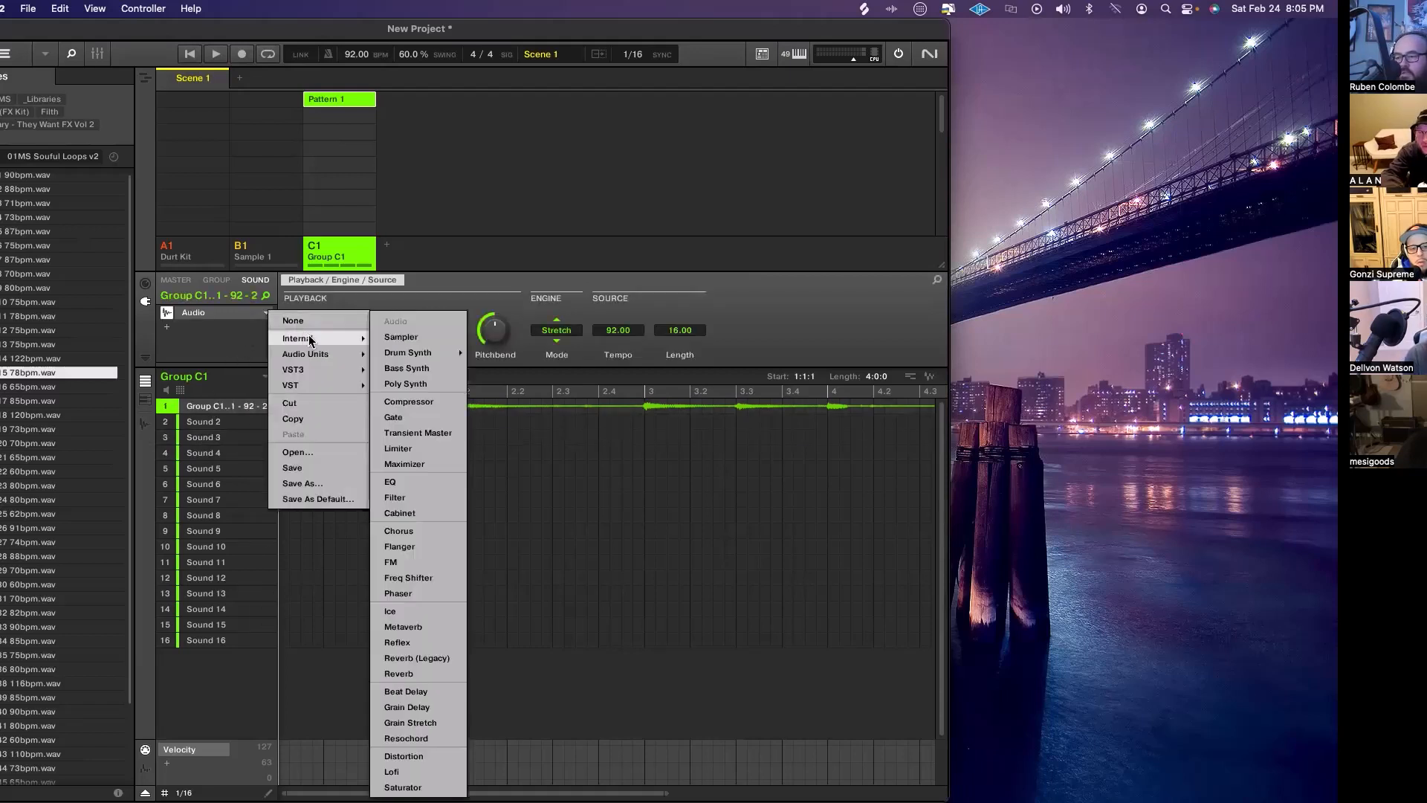
mouse_move(337, 346)
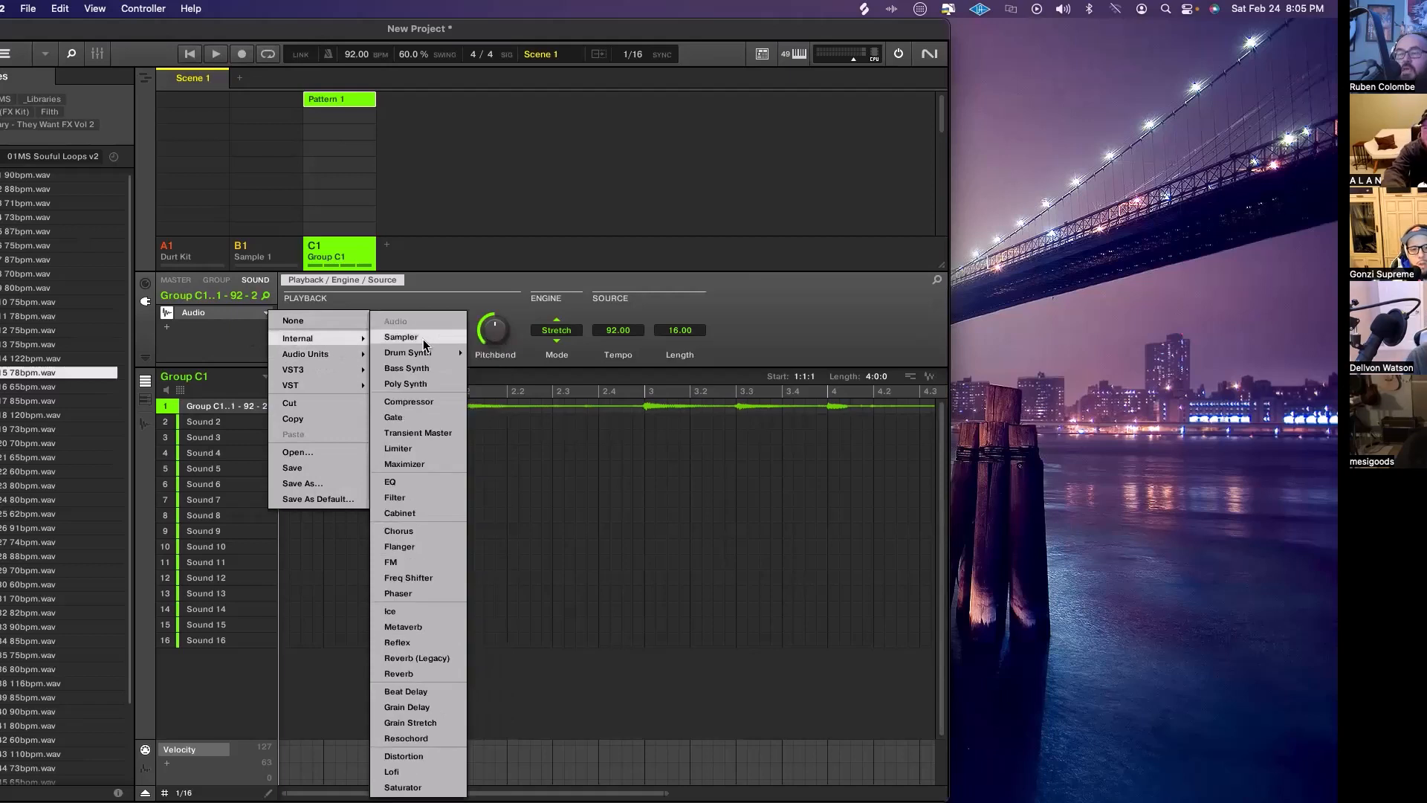
left_click(402, 337)
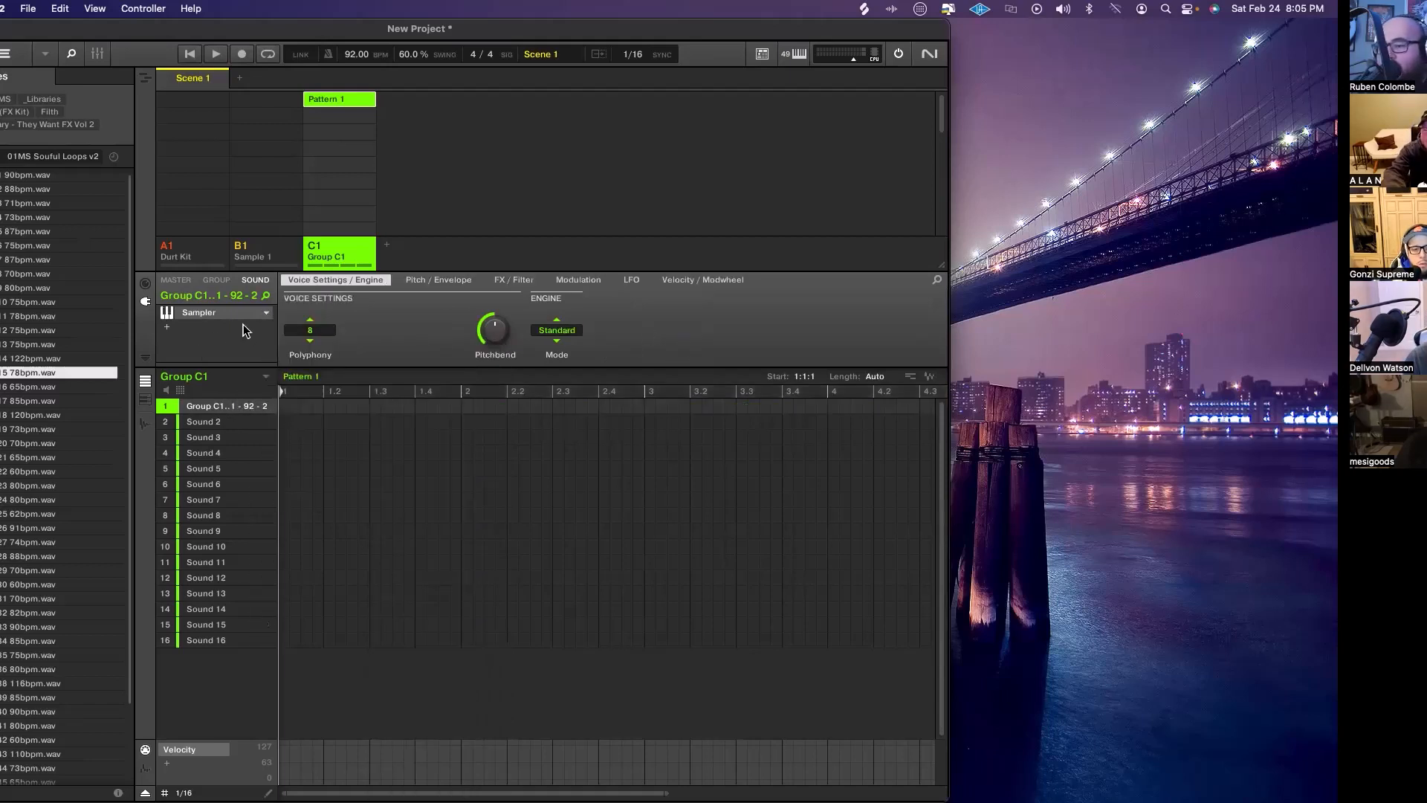
key("F2")
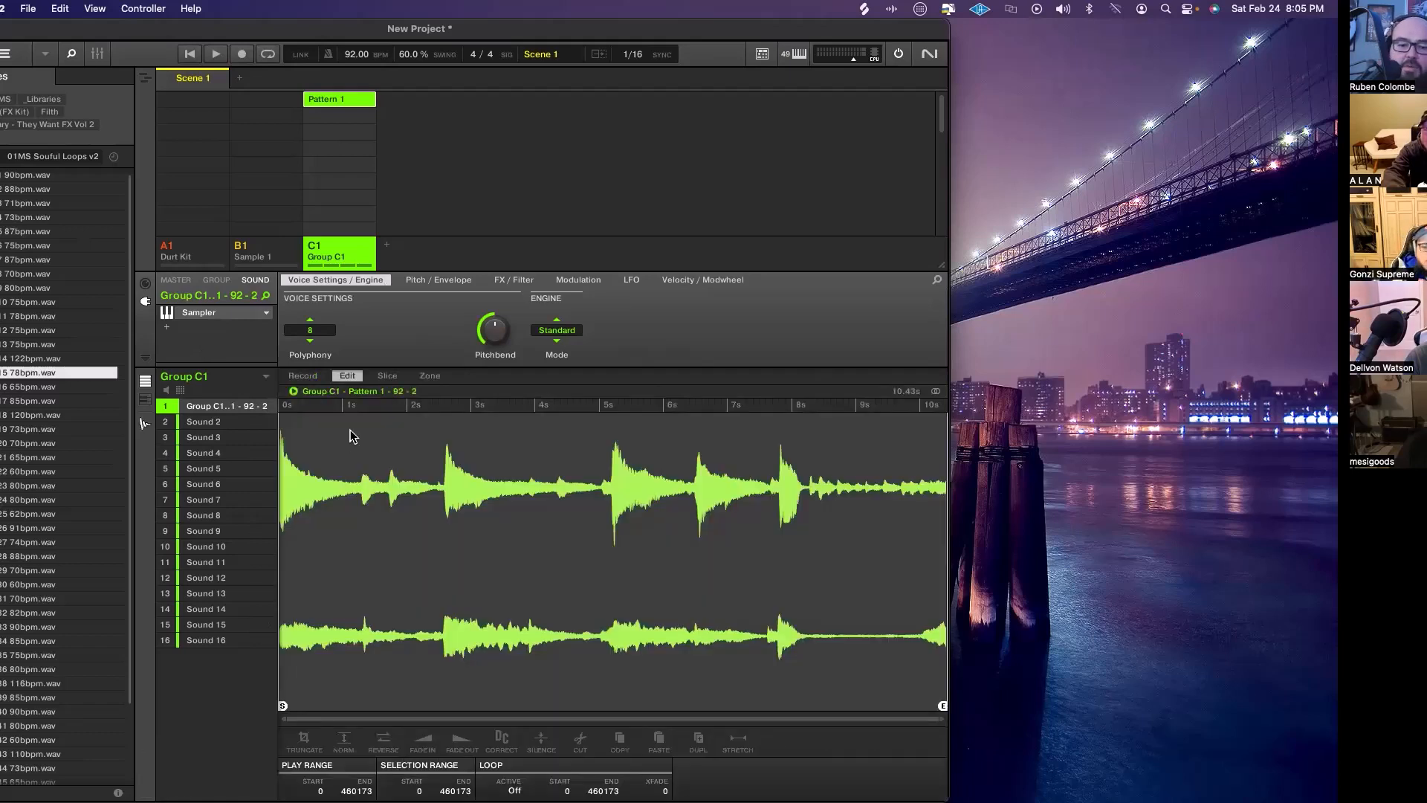
key("F11")
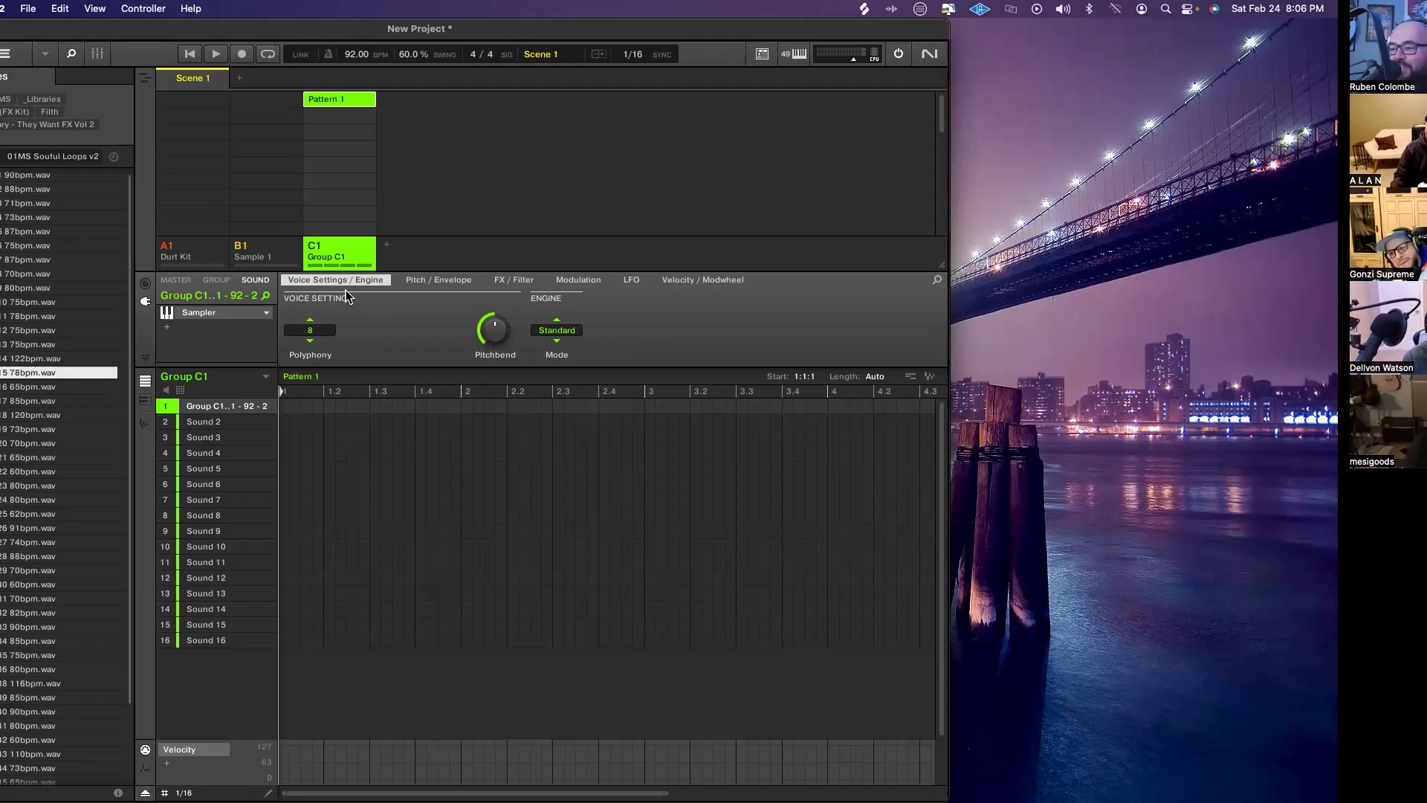
View the Serato Sample plugin in the Sample 1 group and reposition its floating window
left_click(268, 248)
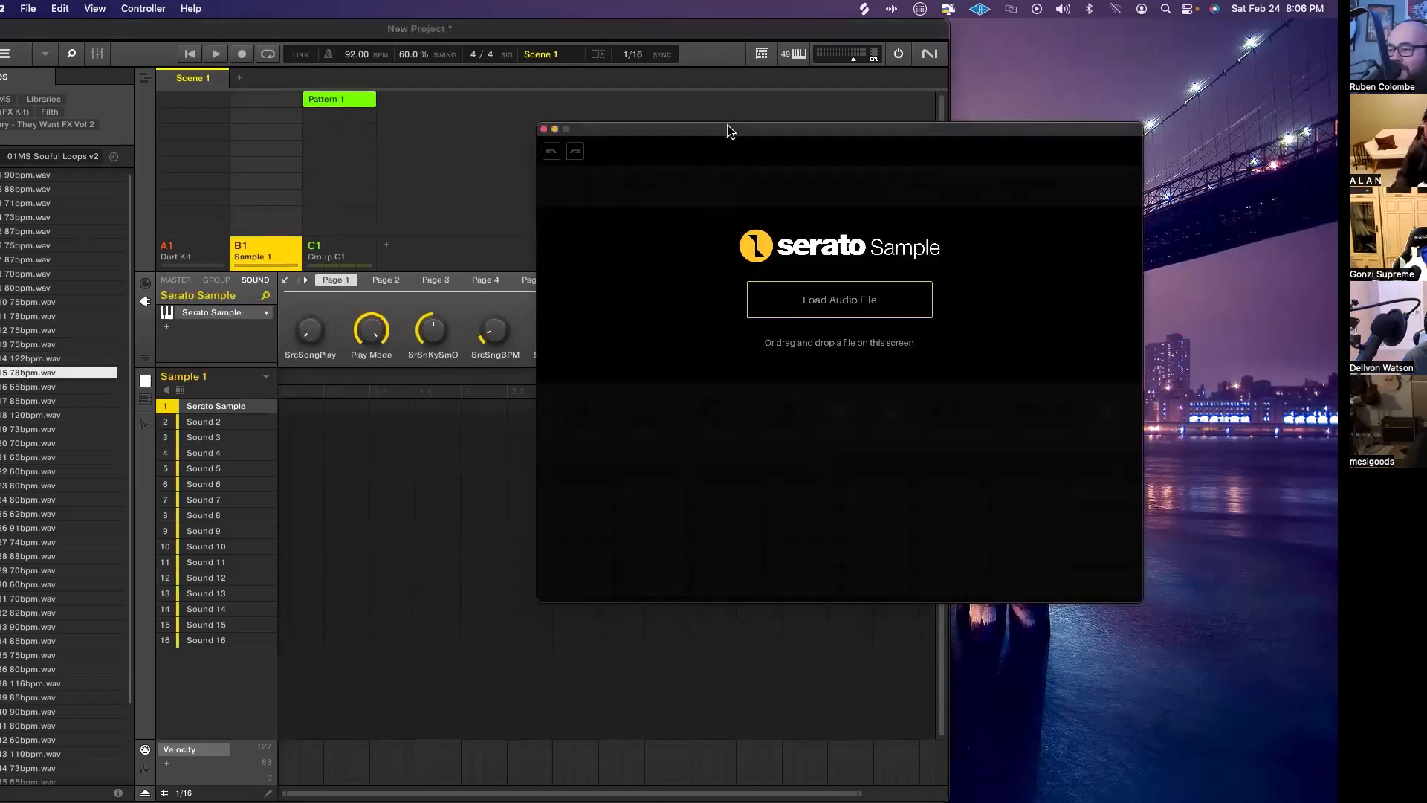
left_click_drag(728, 127, 567, 131)
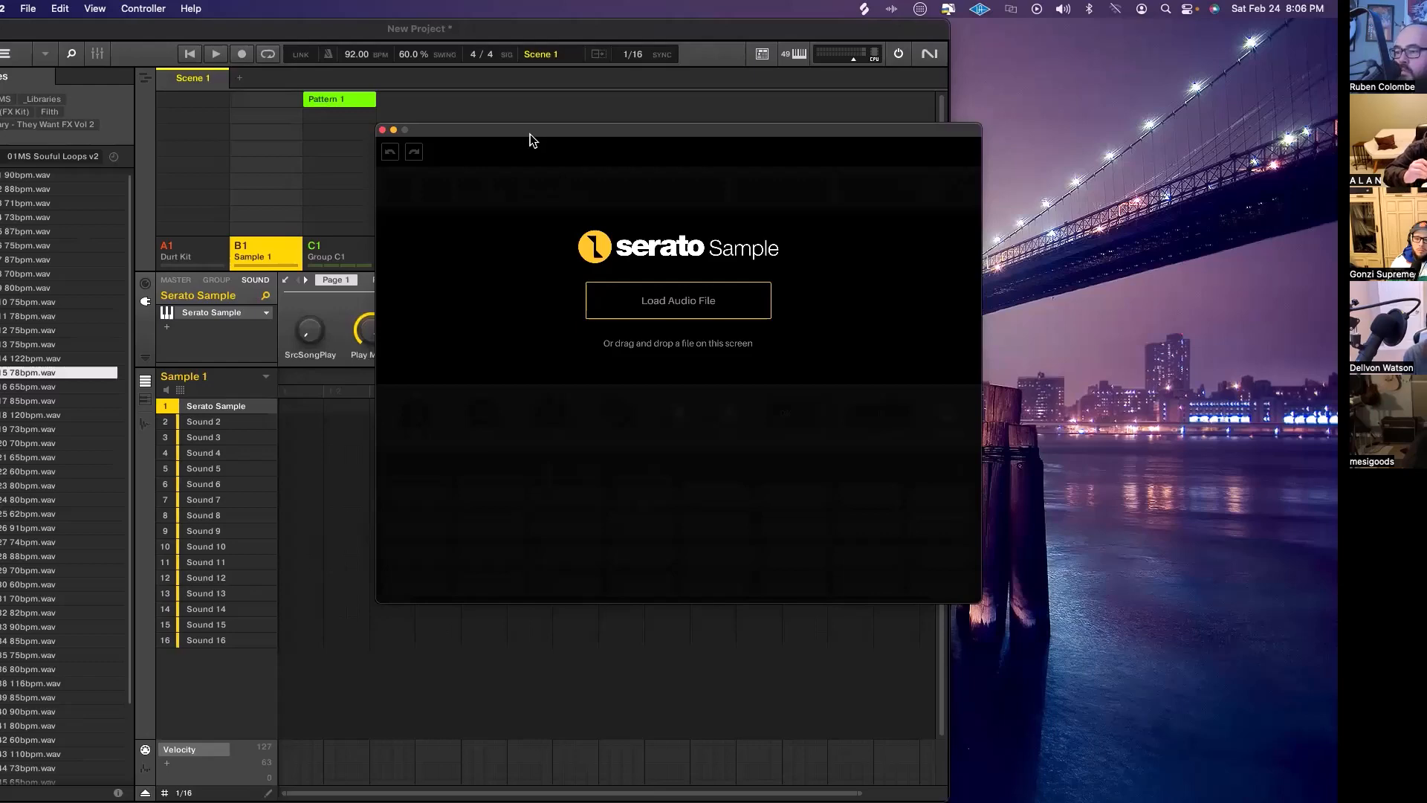
left_click_drag(533, 140, 643, 150)
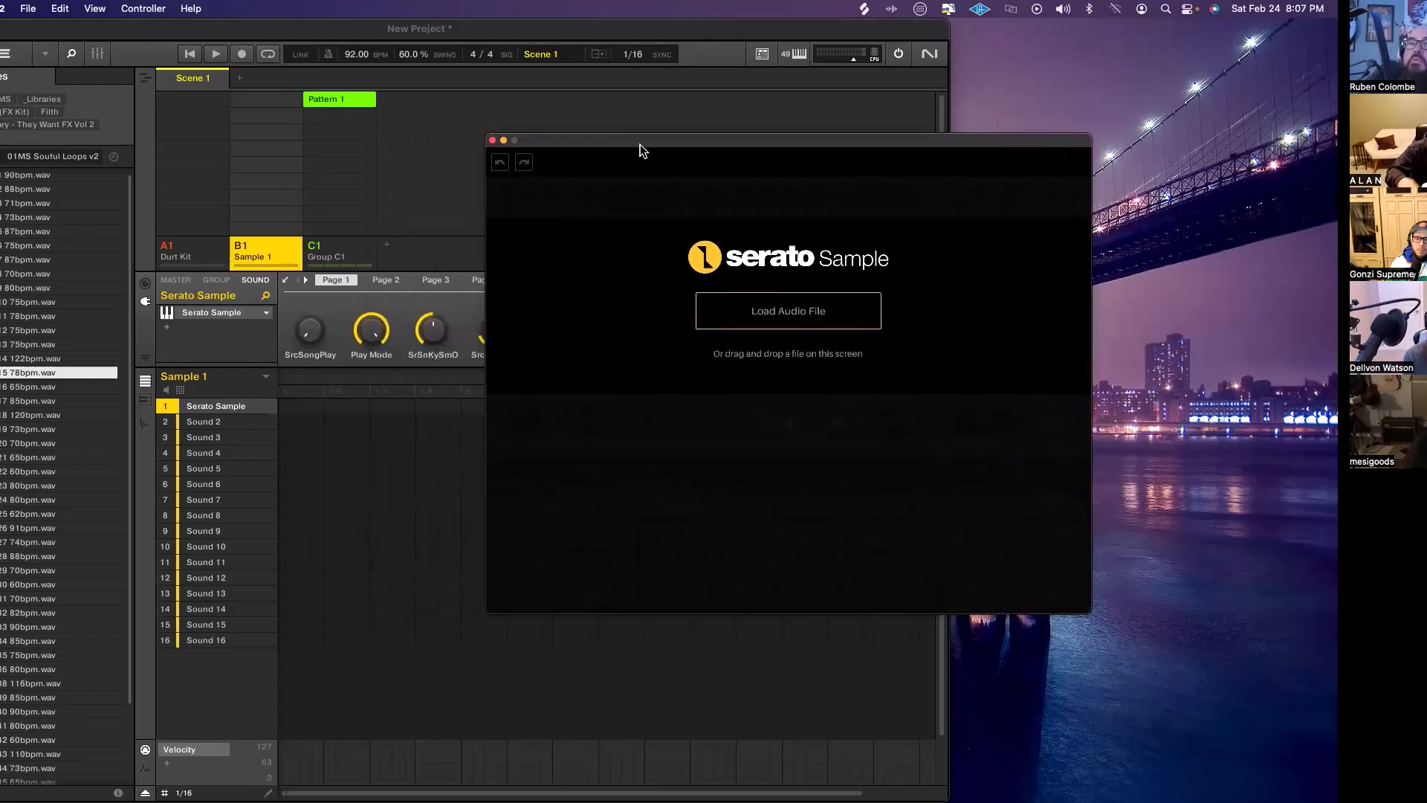
Return to Group C1 and clear the exported loop from sound 1
left_click(359, 242)
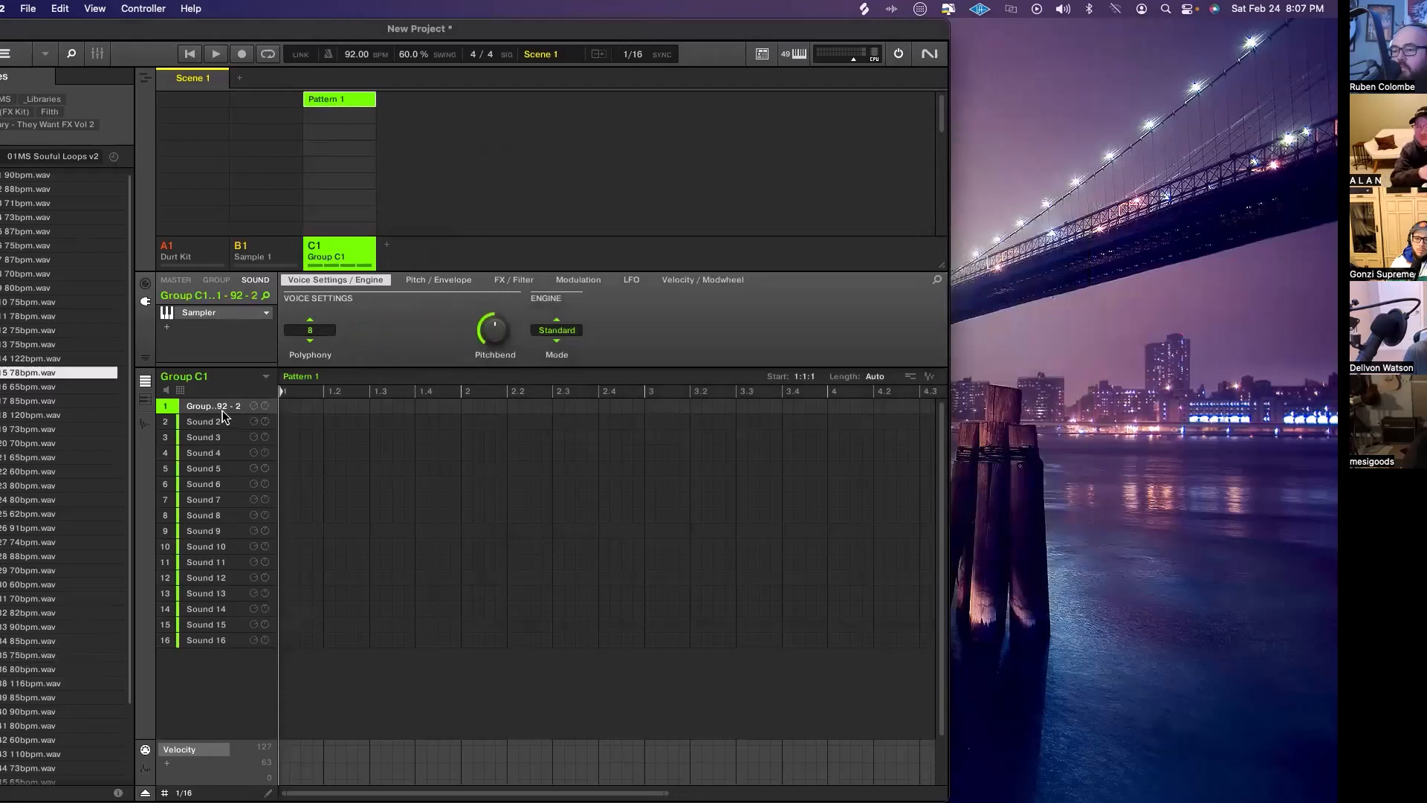
key("Delete")
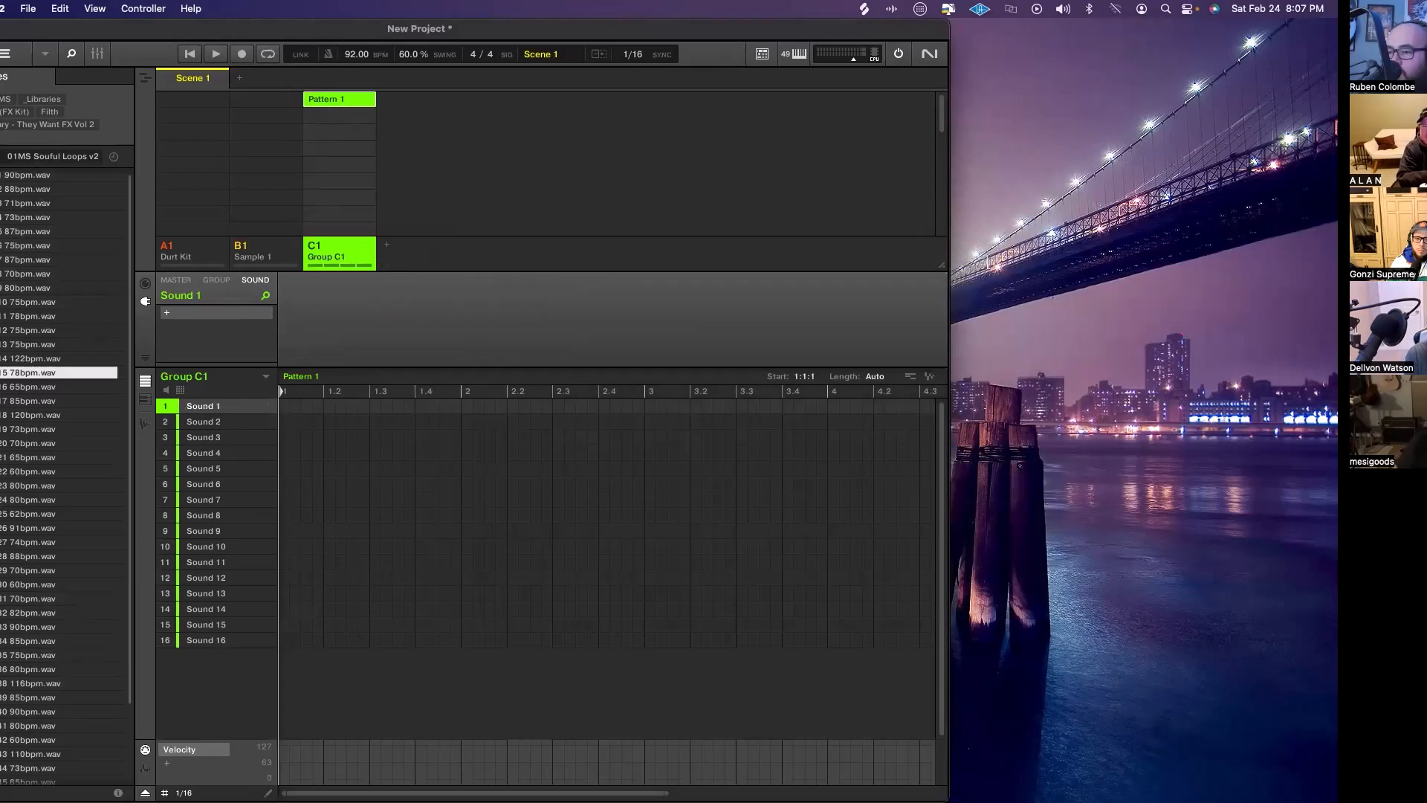
Load the fifth file of the Coop The Truth - Ascension folder from _Libraries onto sound 1, then undo the load
left_click(30, 100)
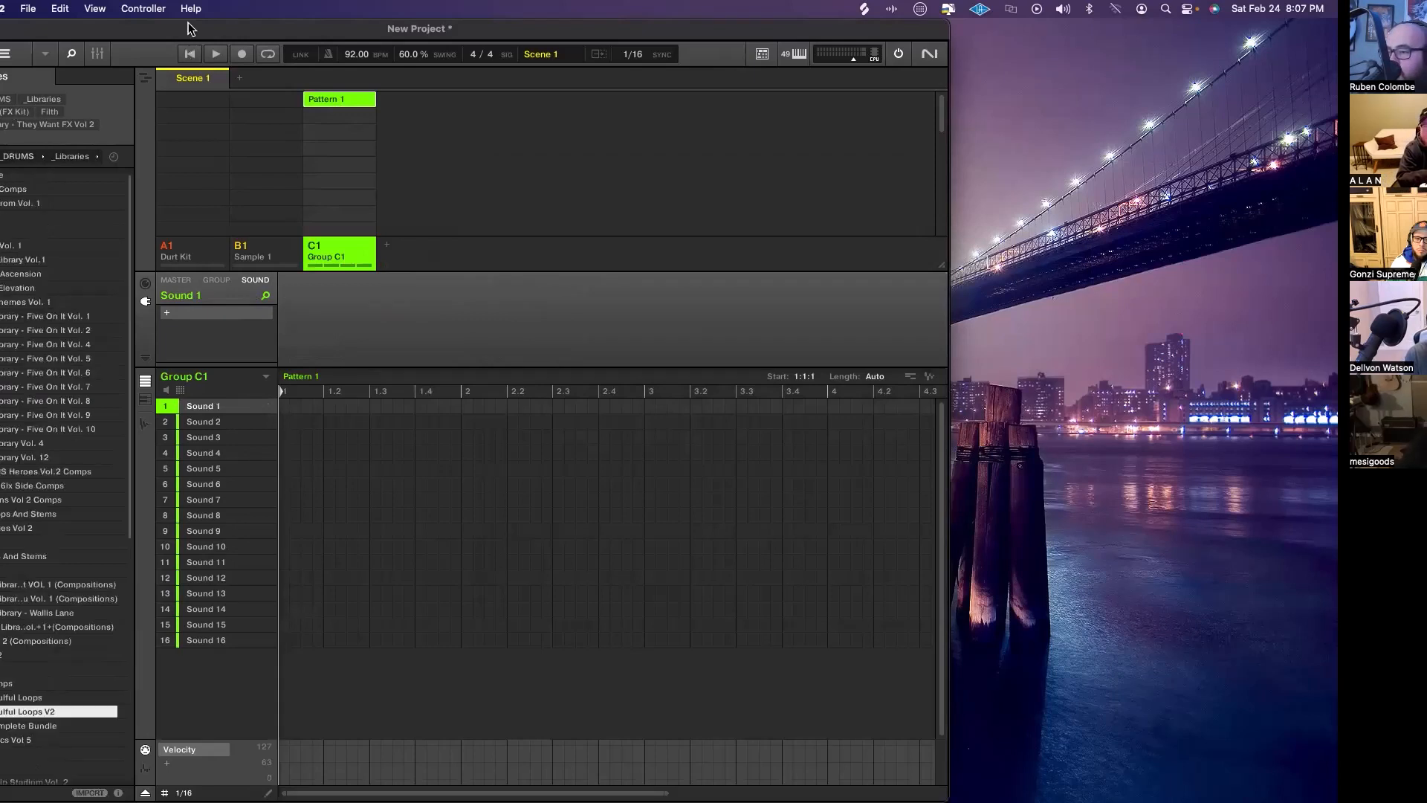
left_click_drag(190, 28, 207, 28)
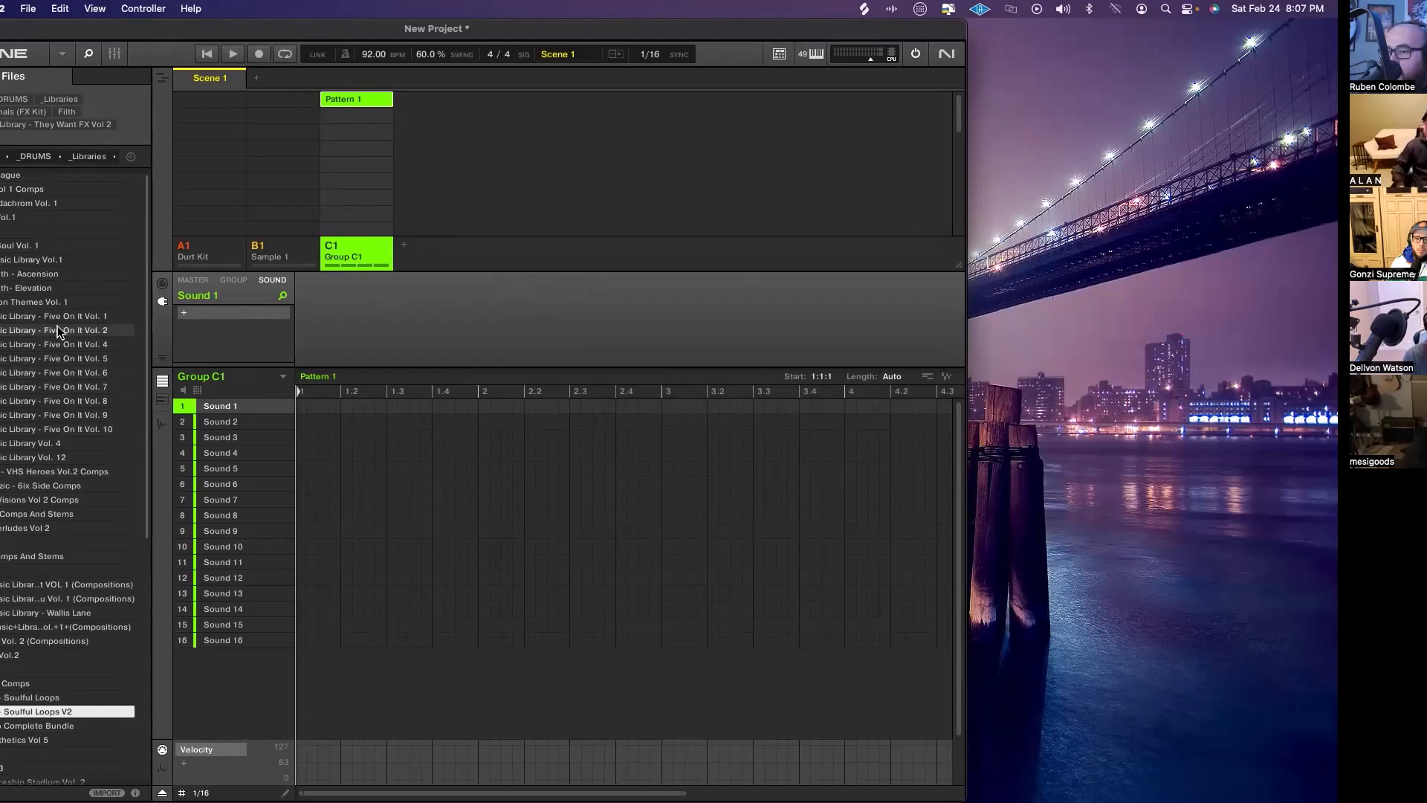
double_click(15, 273)
left_click(29, 234)
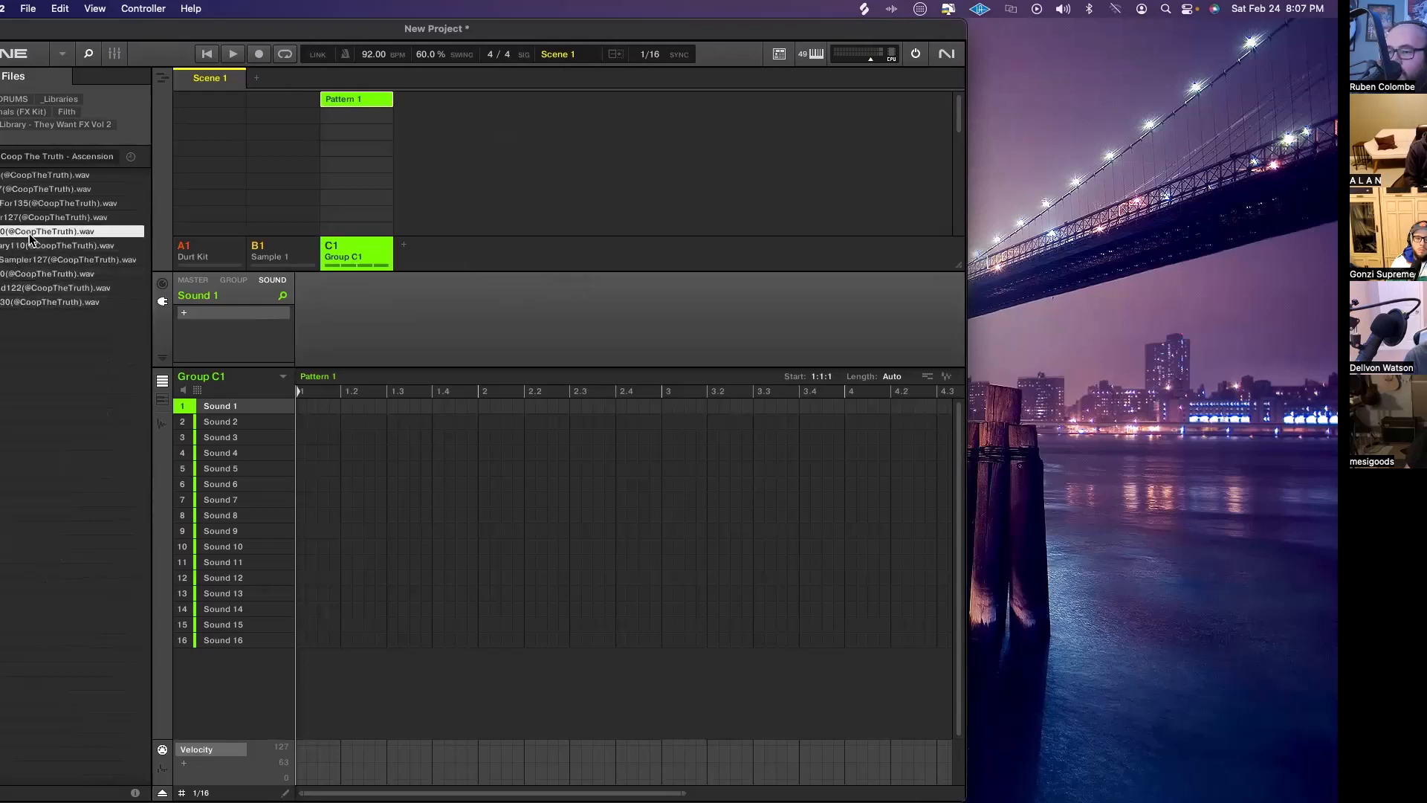
left_click_drag(29, 236, 208, 407)
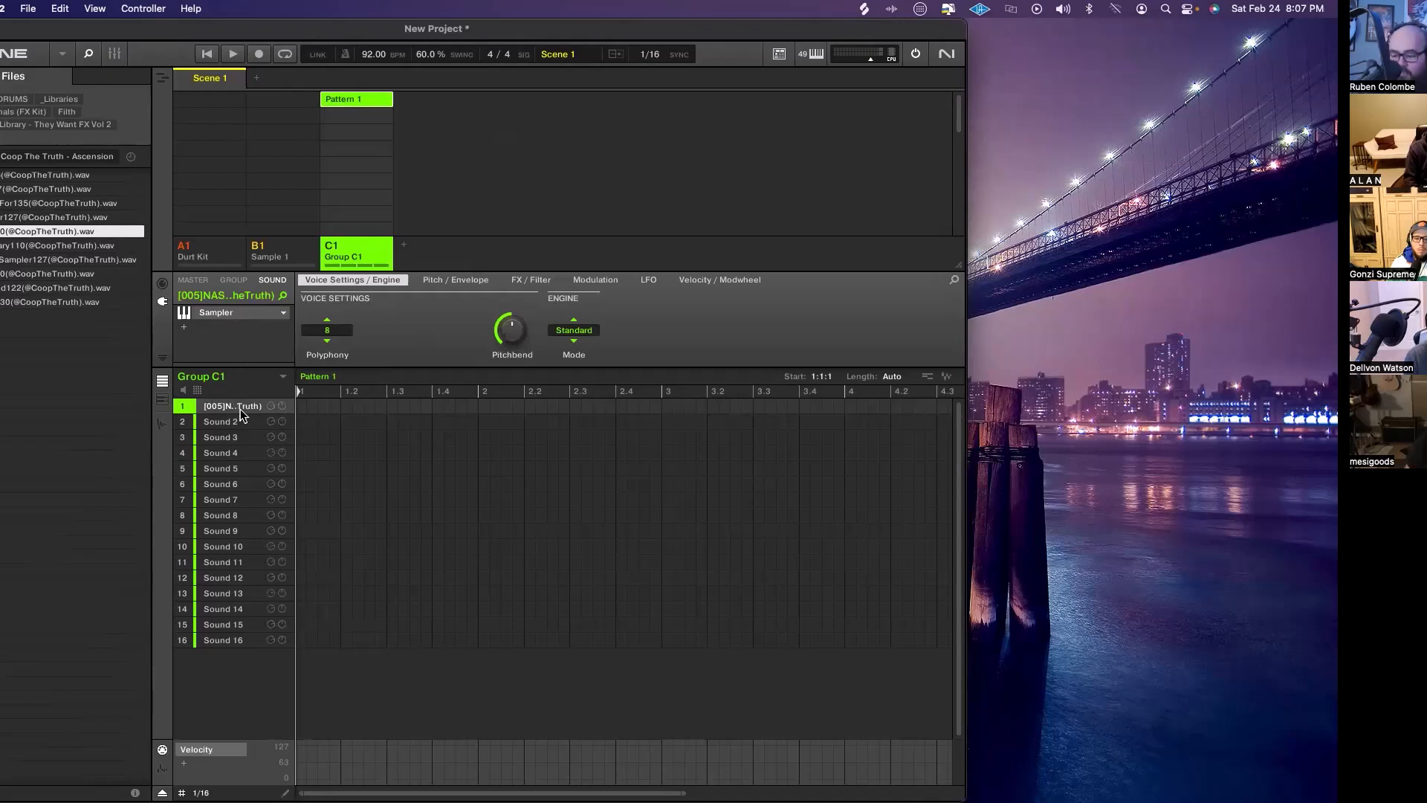
key("super+z")
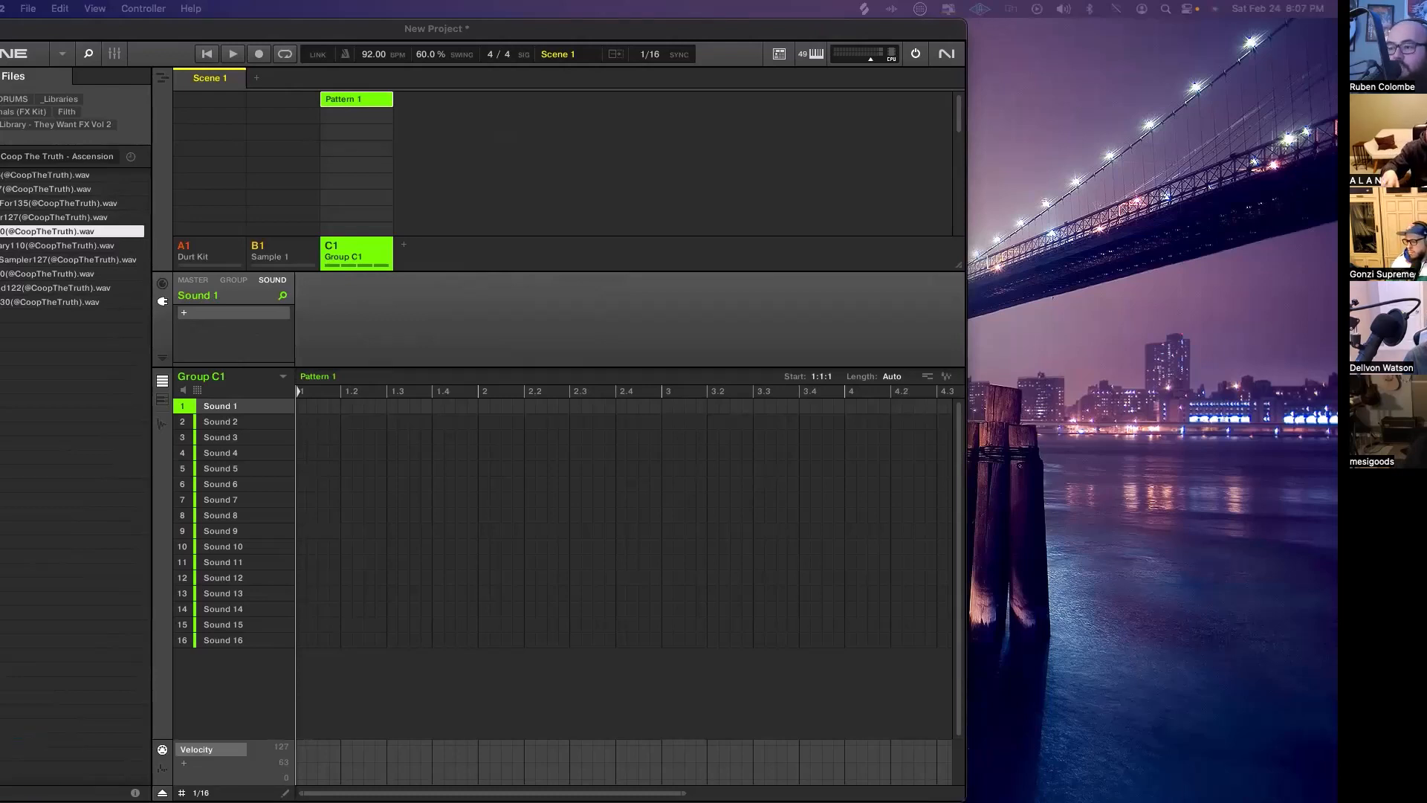
Load the Cannibal Apocolypse - Target Firing track onto sound 1 and change its module to Audio
left_click_drag(0, 715, 226, 409)
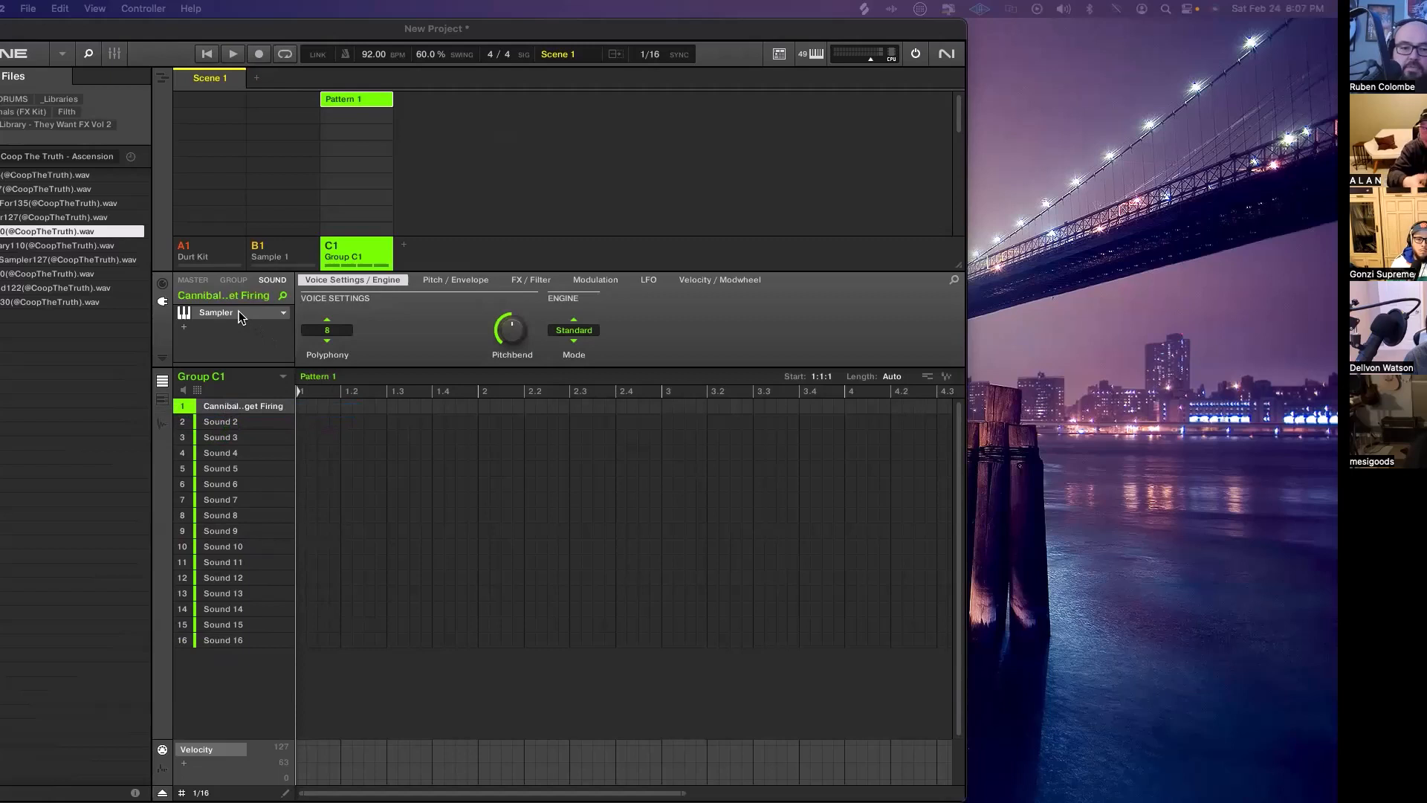
left_click(238, 315)
left_click(186, 362)
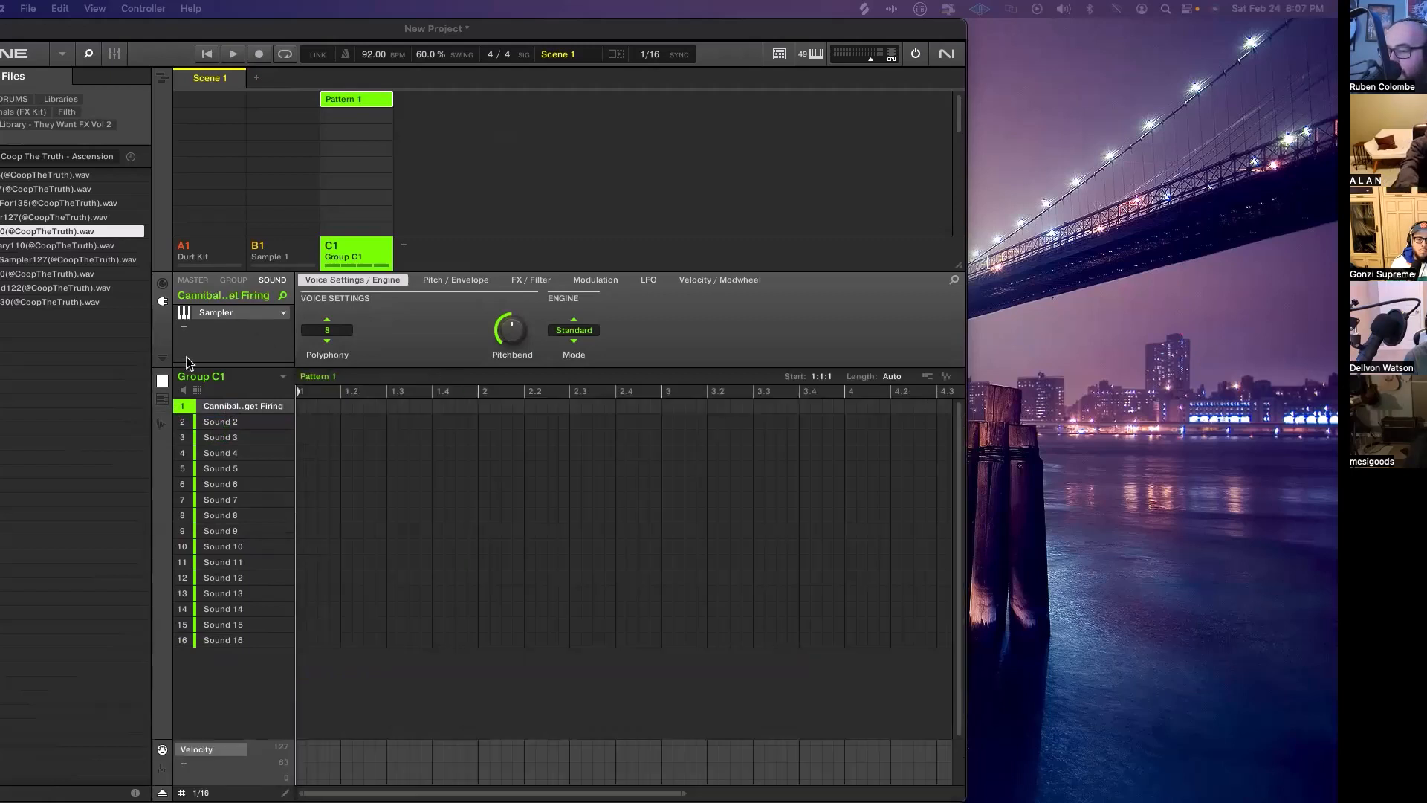
left_click(288, 315)
mouse_move(324, 346)
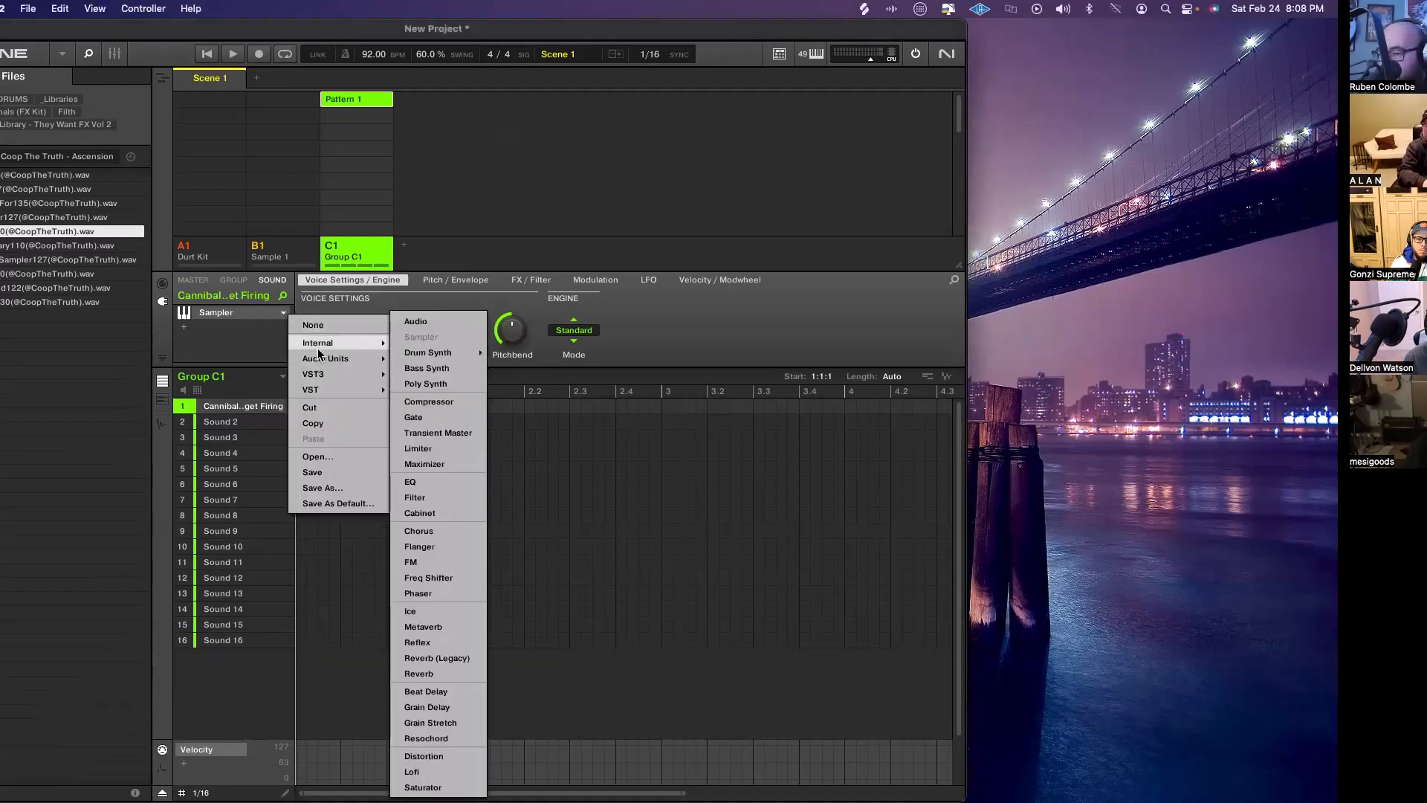
left_click(448, 327)
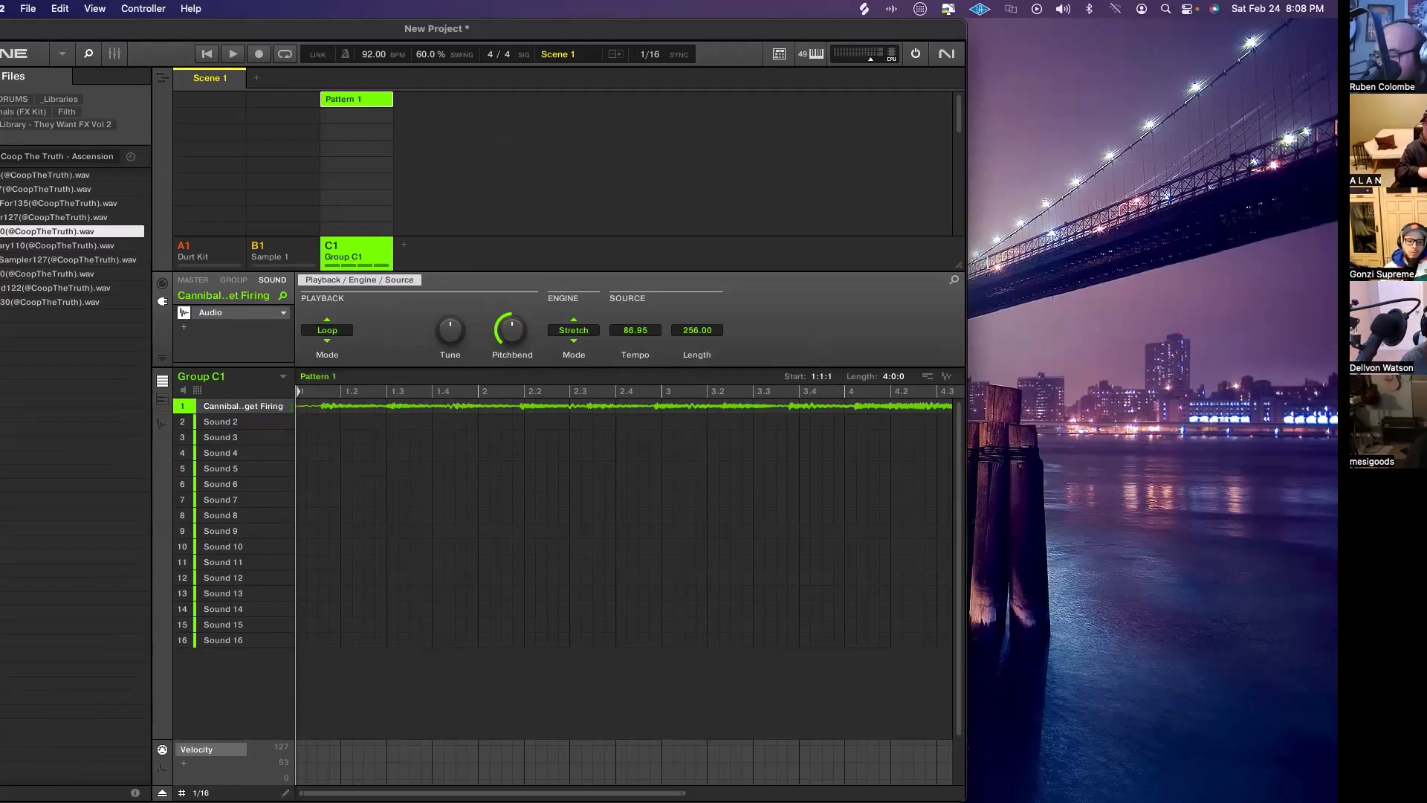
Play Pattern 1 to hear the stretched track at the project tempo, then stop playback
scroll(624, 568, "down", 5)
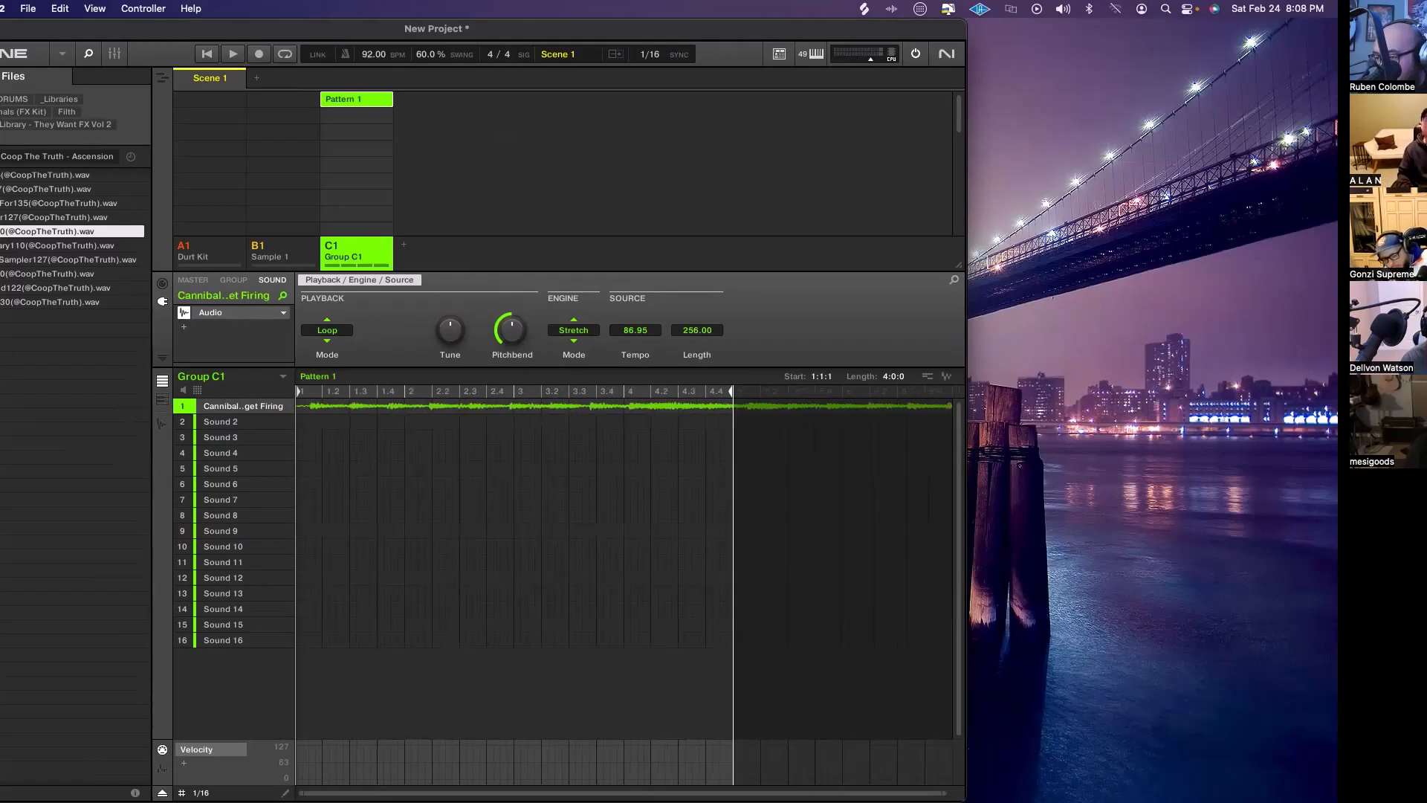
left_click_drag(833, 391, 832, 428)
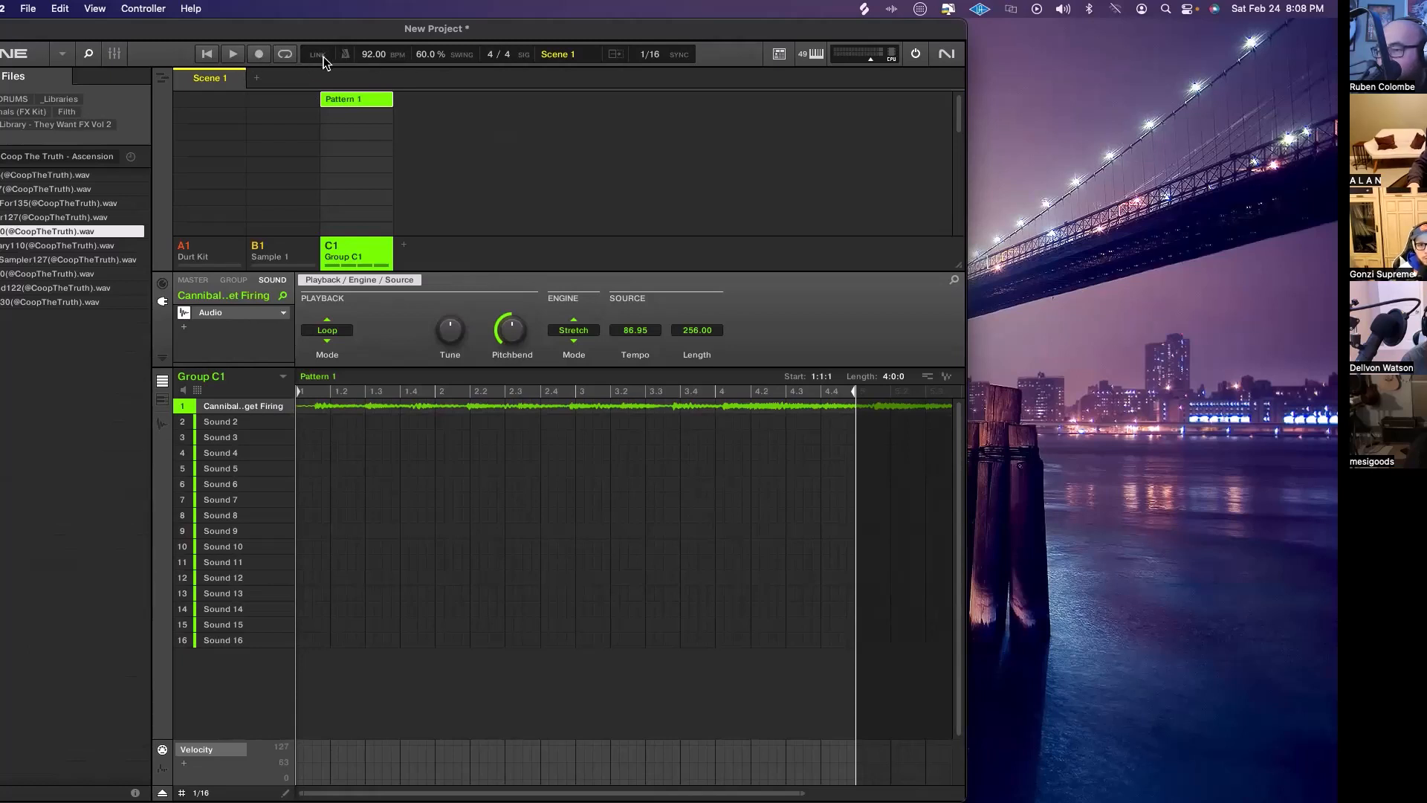
left_click(232, 55)
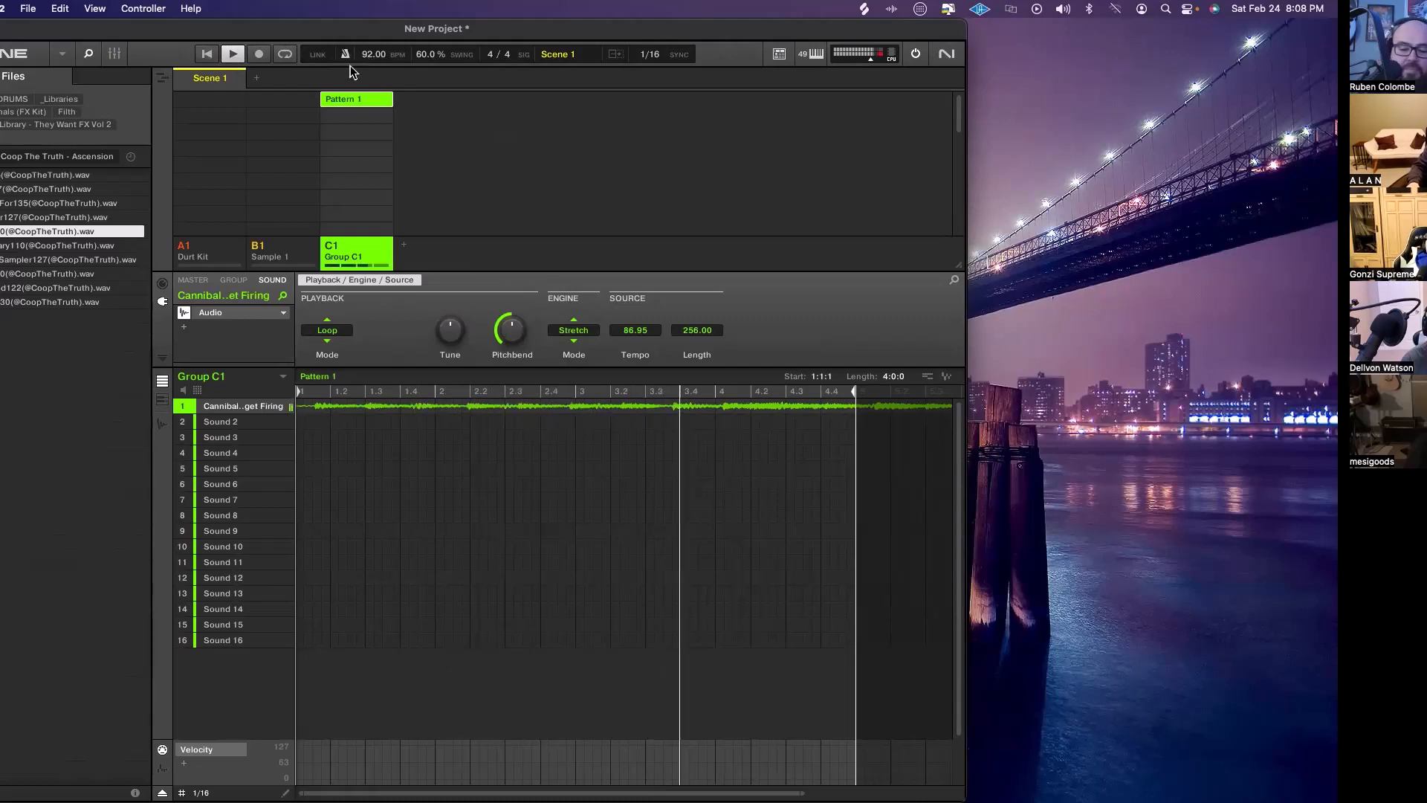
left_click(233, 55)
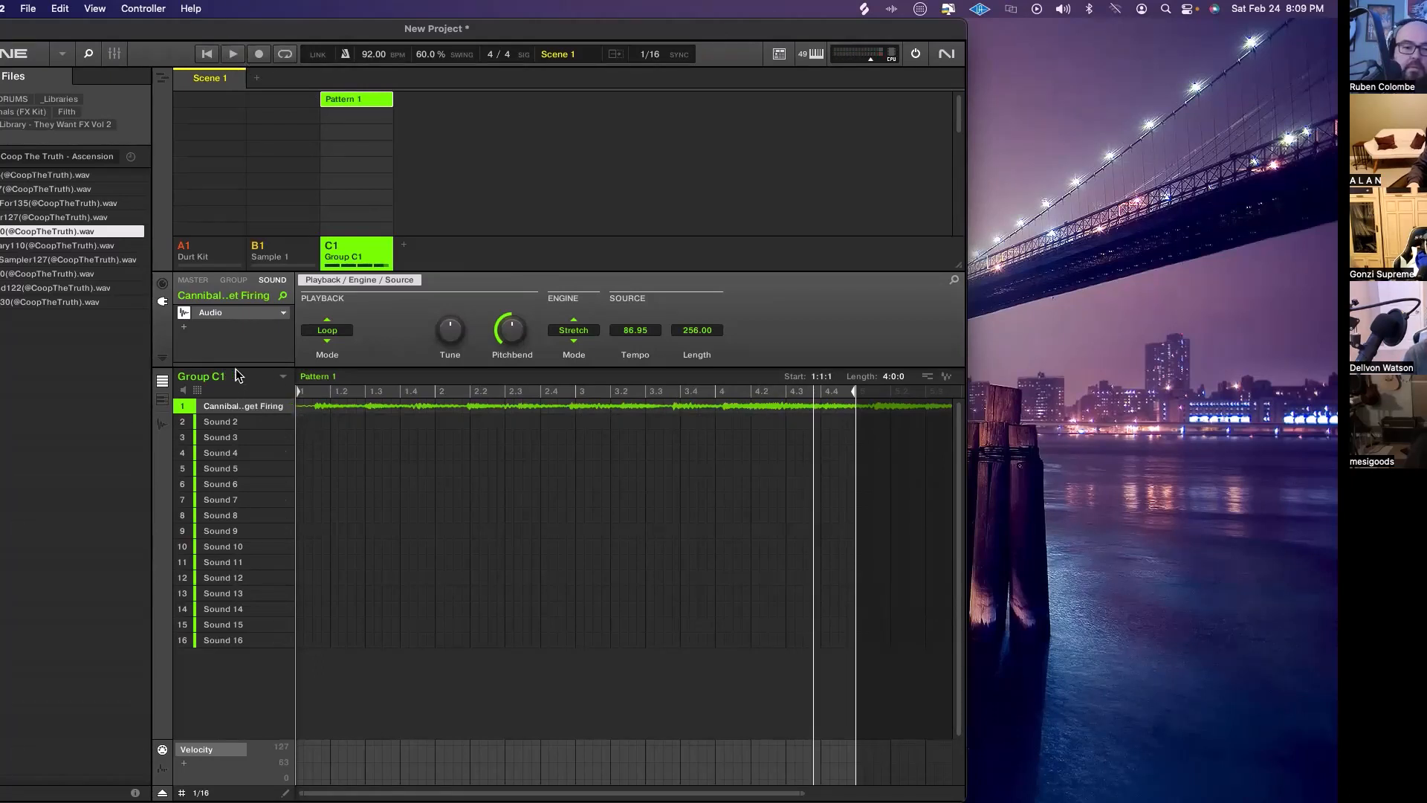
Switch sound 1 back to the Sampler module and show its waveform in the sample editor
left_click(279, 321)
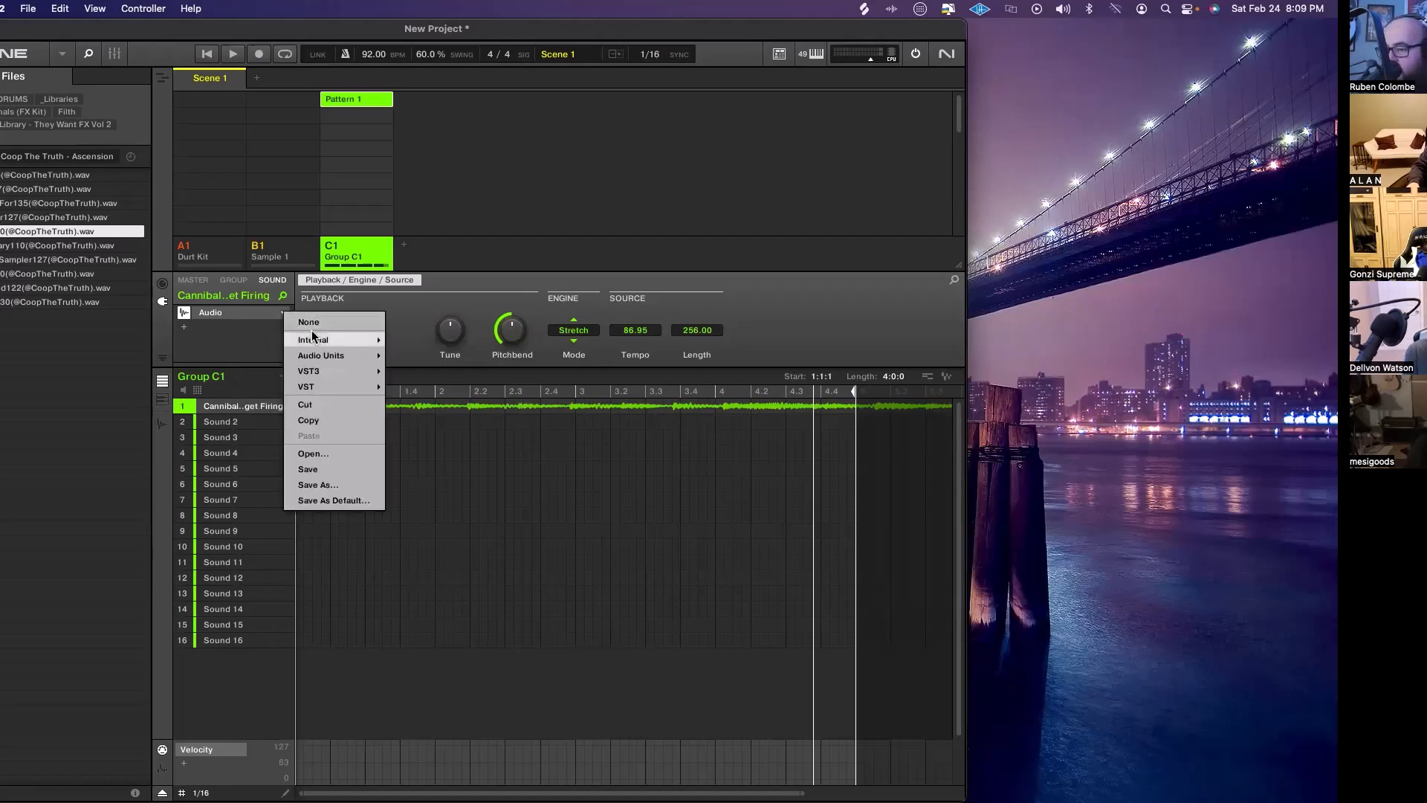
mouse_move(338, 344)
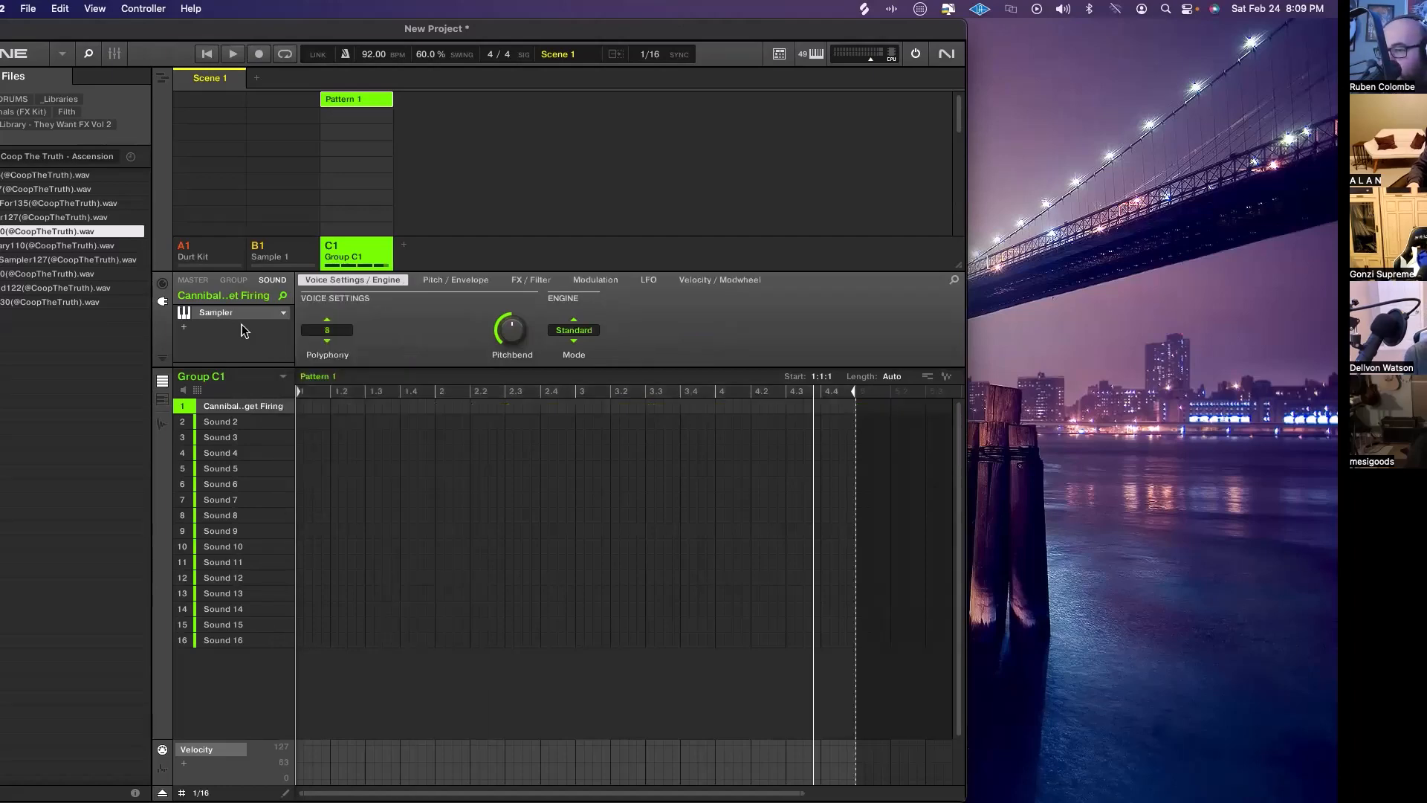
key("super+e")
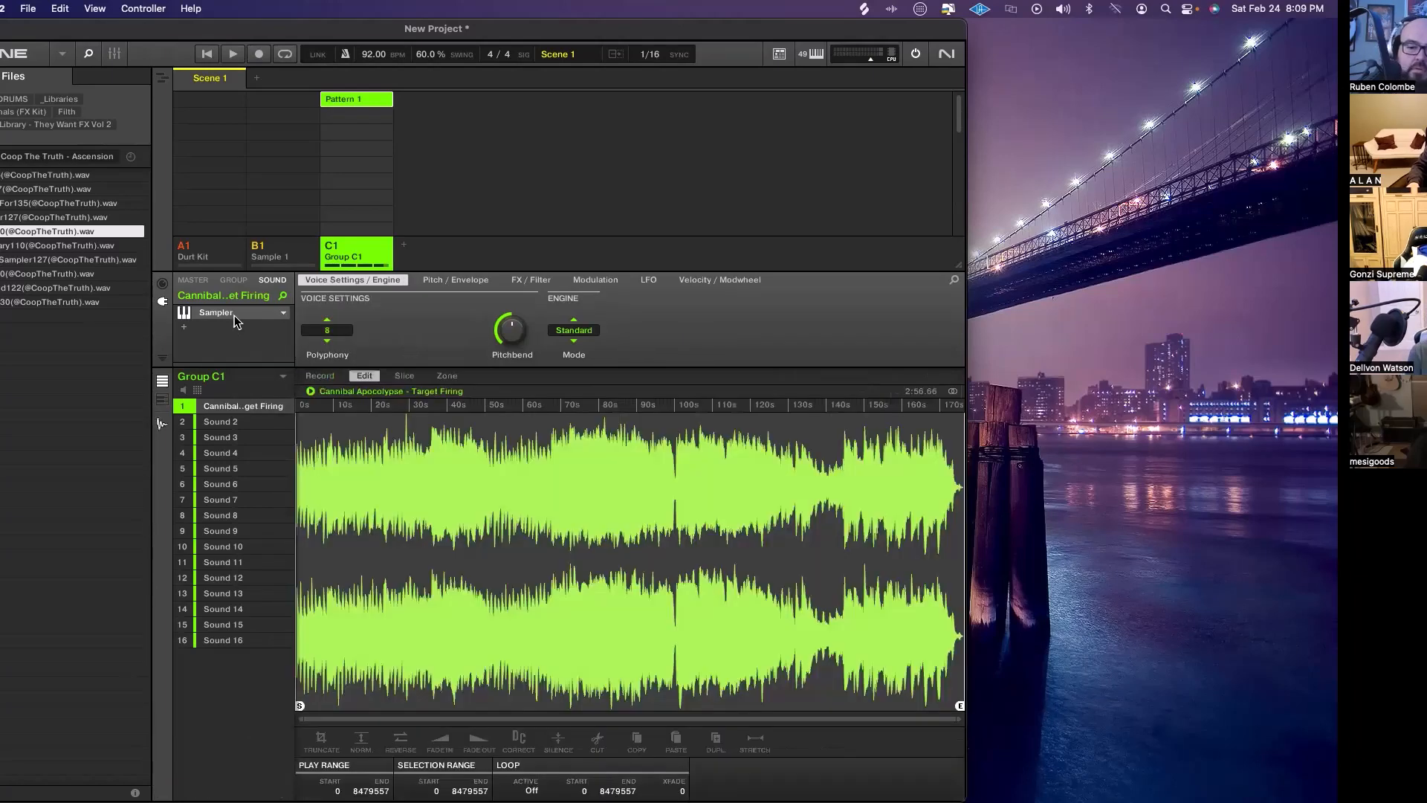
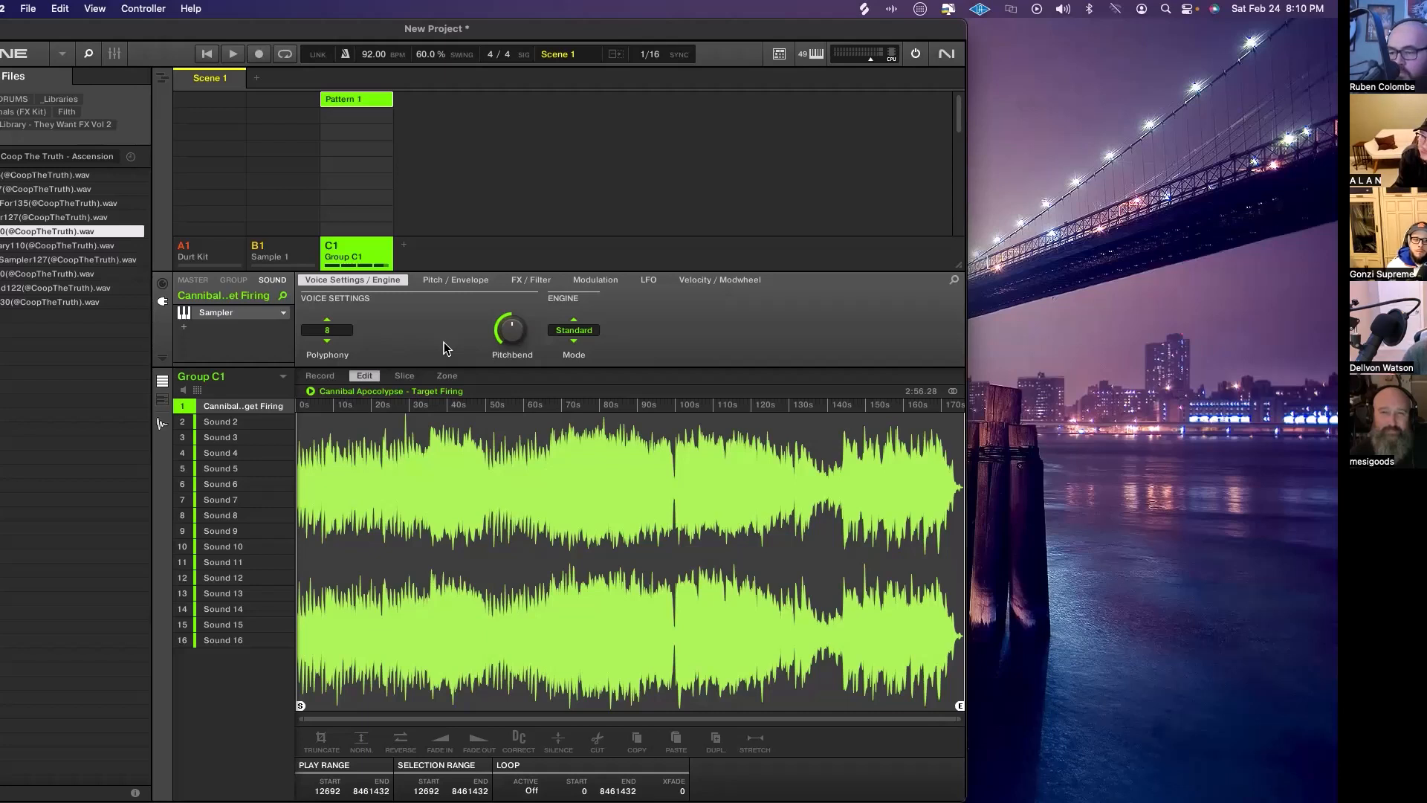
Duplicate sound 1 onto sounds 2, 3 and 4 of Group C1
key("super+d")
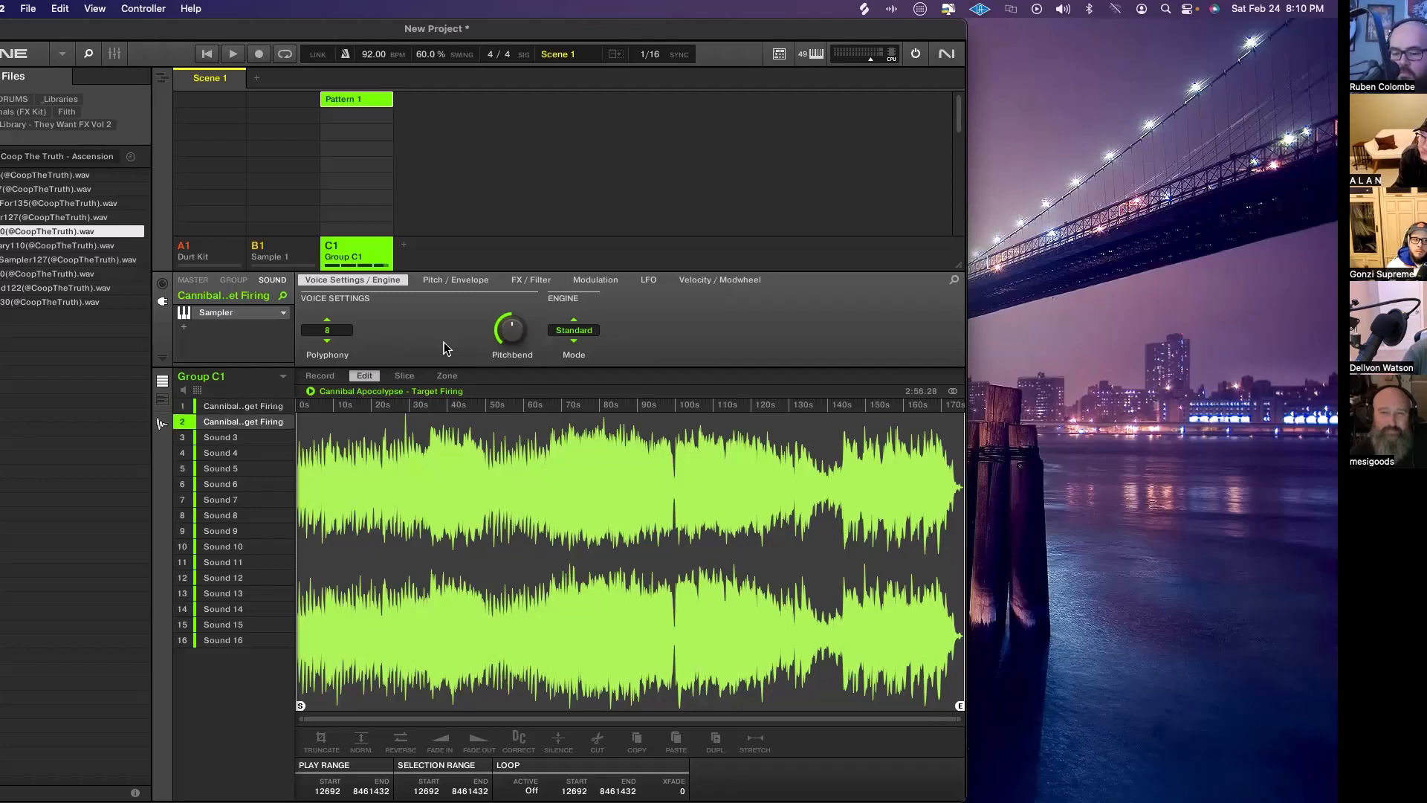
key("super+d")
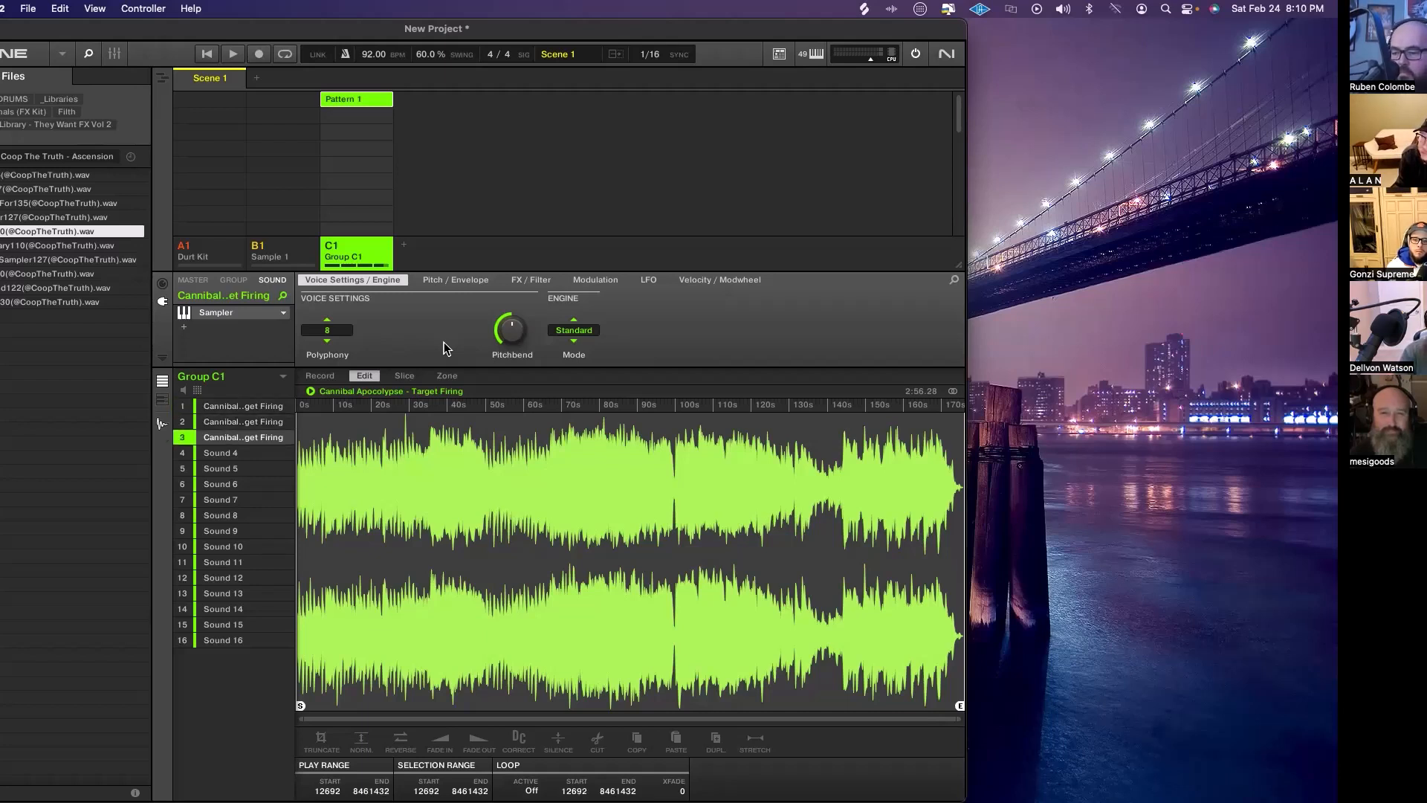
key("super+d")
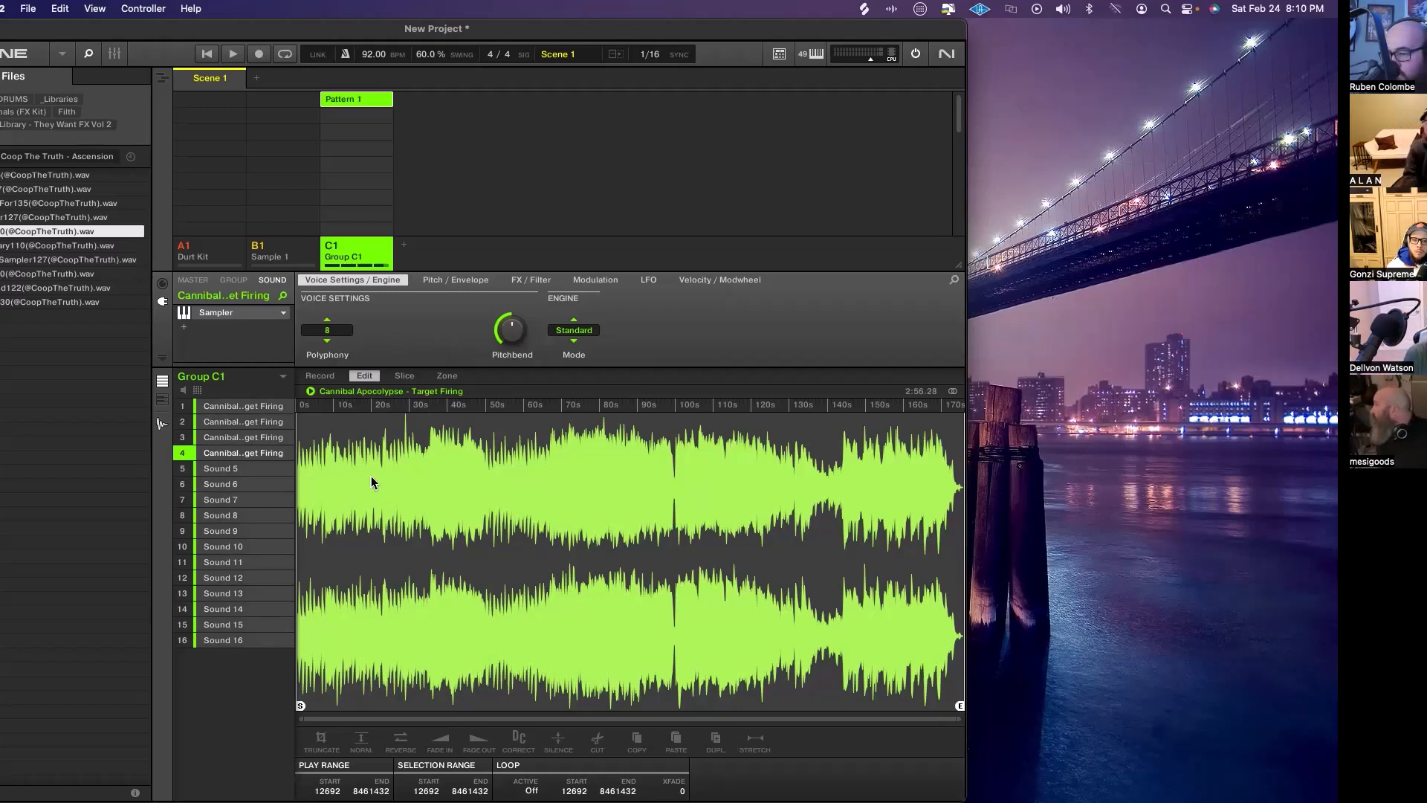
Switch sound 2 to the Audio module and compare it with the other duplicated sounds
left_click(241, 406)
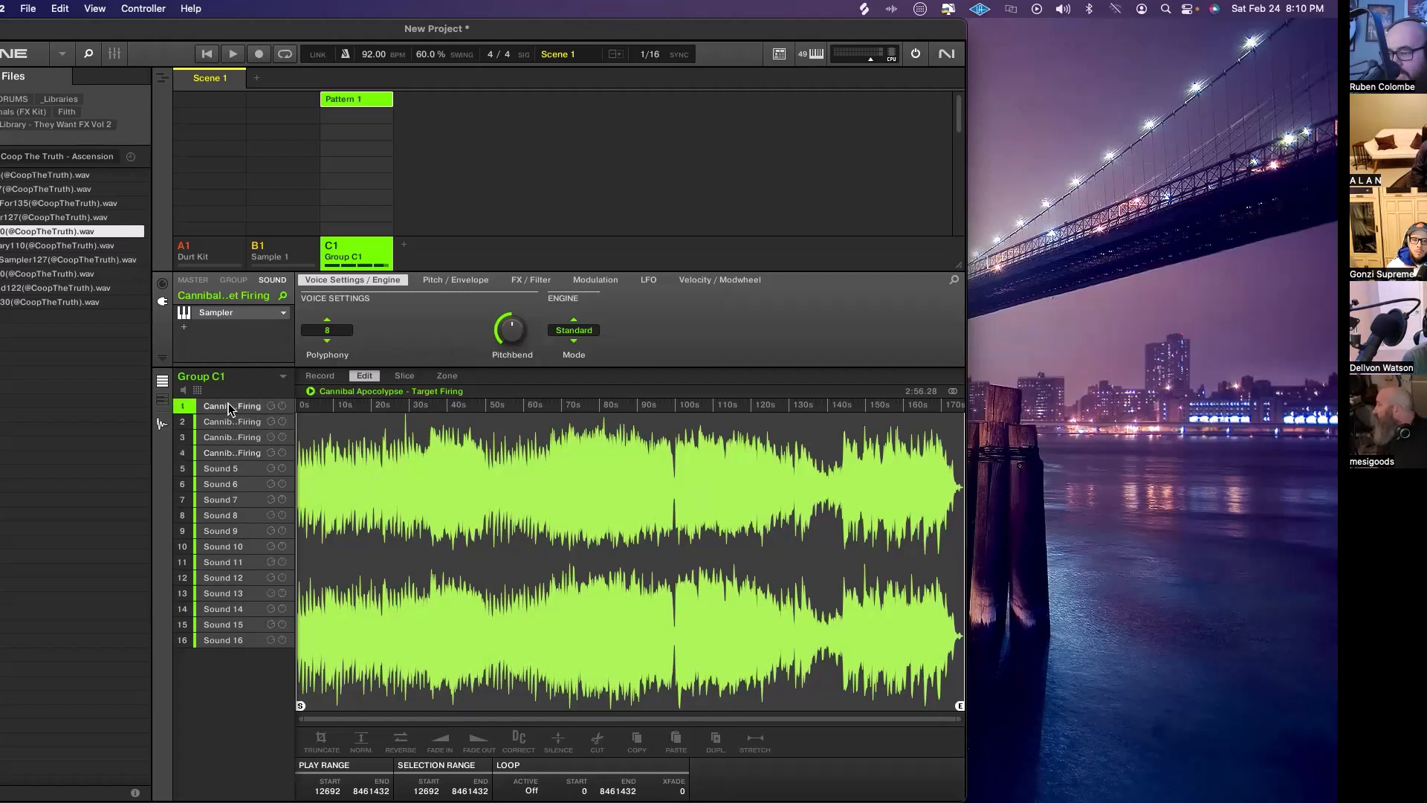
left_click(245, 422)
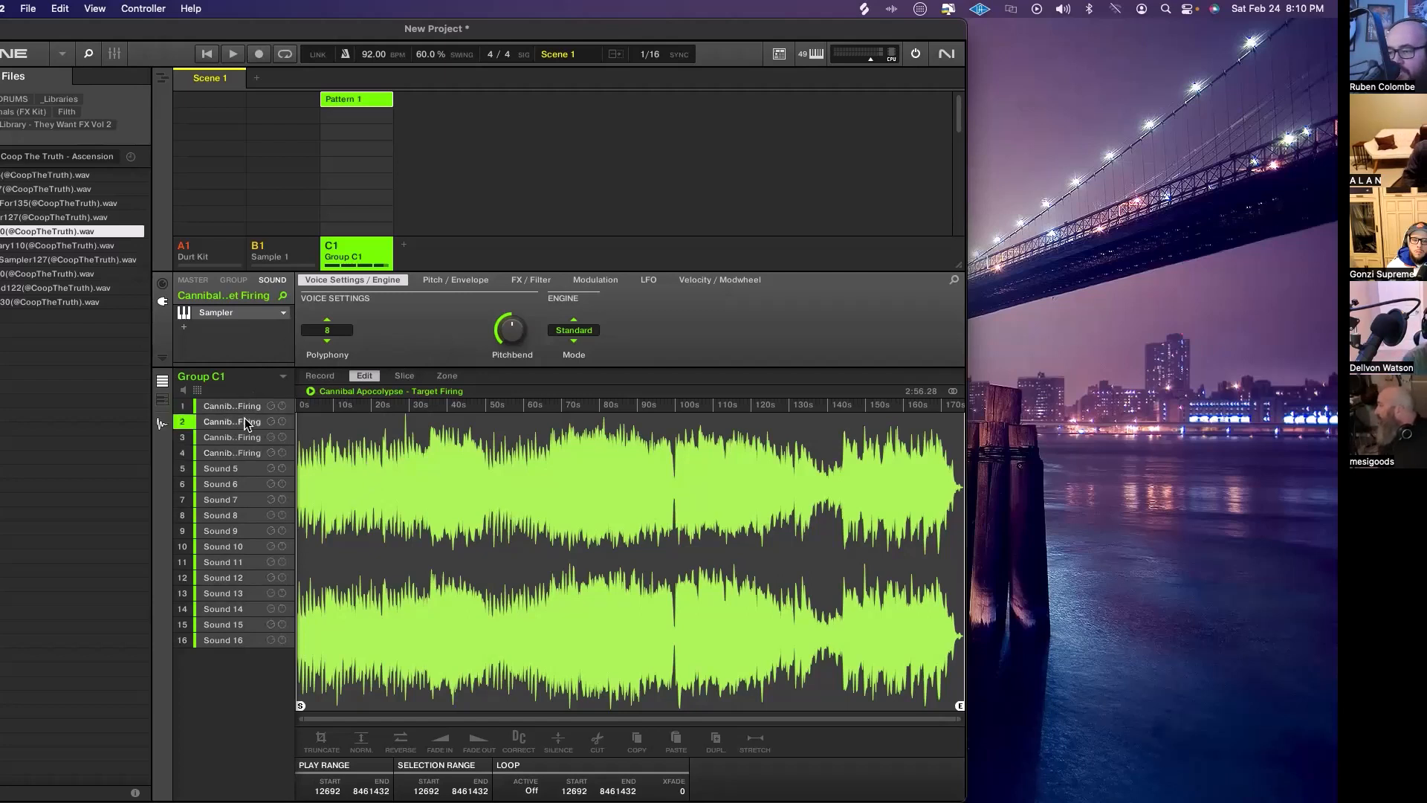
right_click(279, 307)
mouse_move(306, 339)
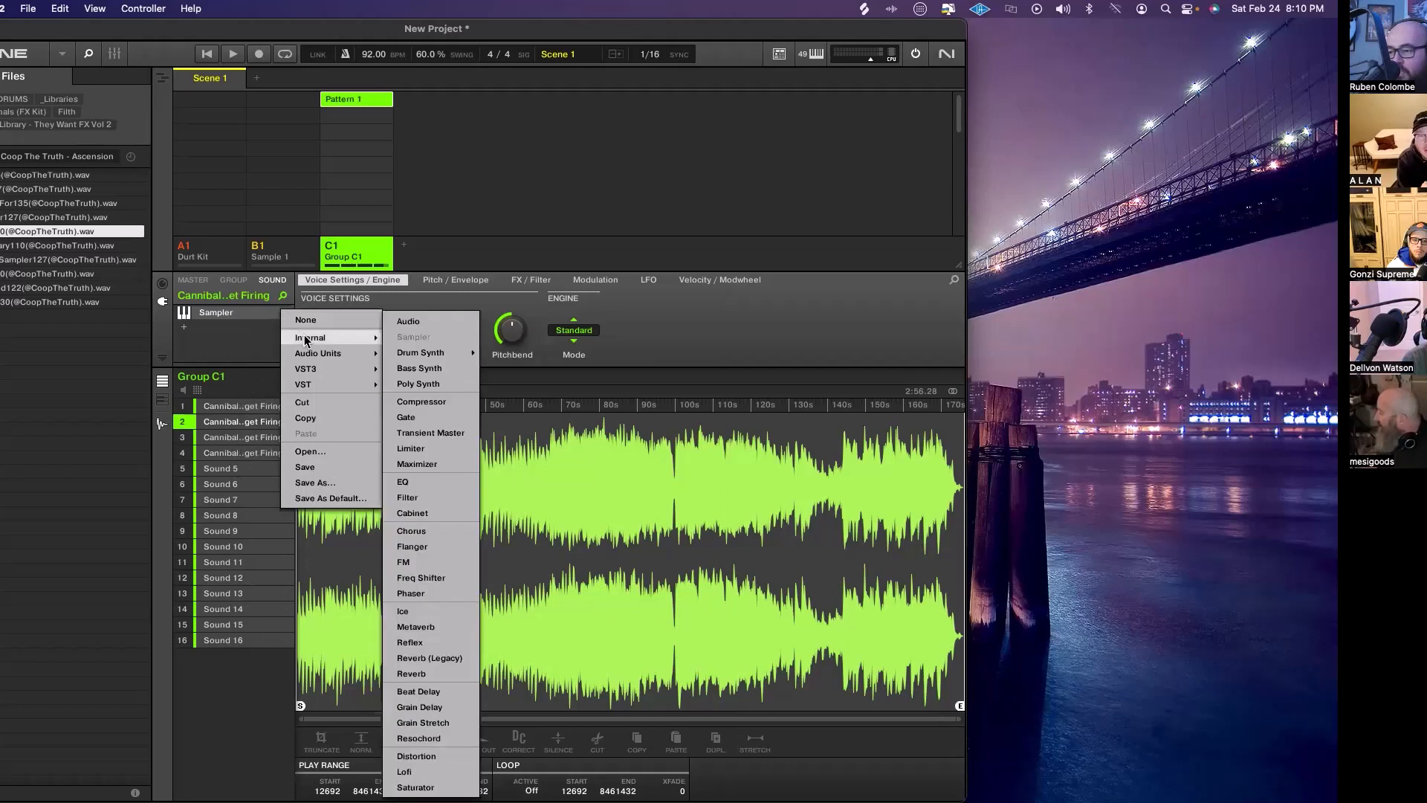
left_click(408, 322)
left_click(229, 409)
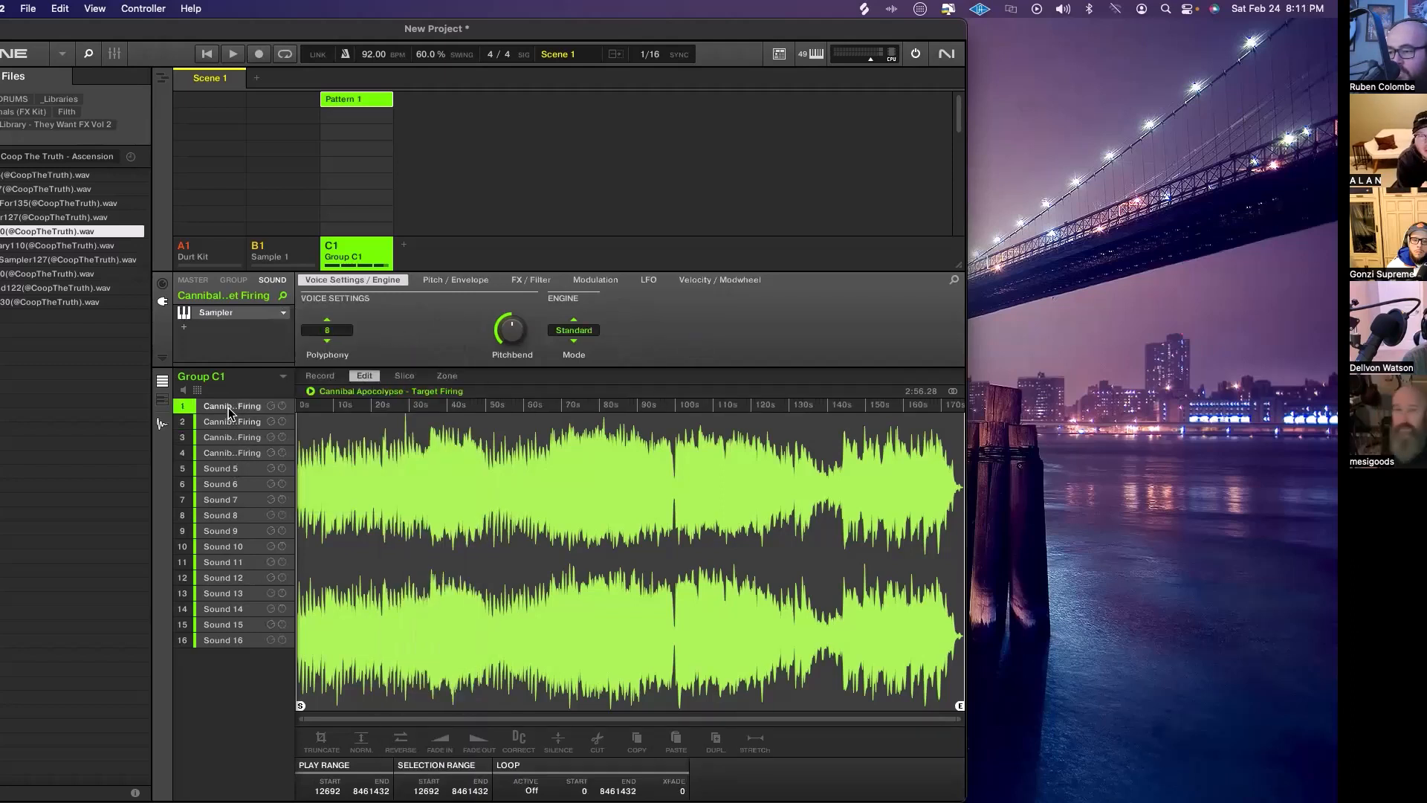
left_click(230, 453)
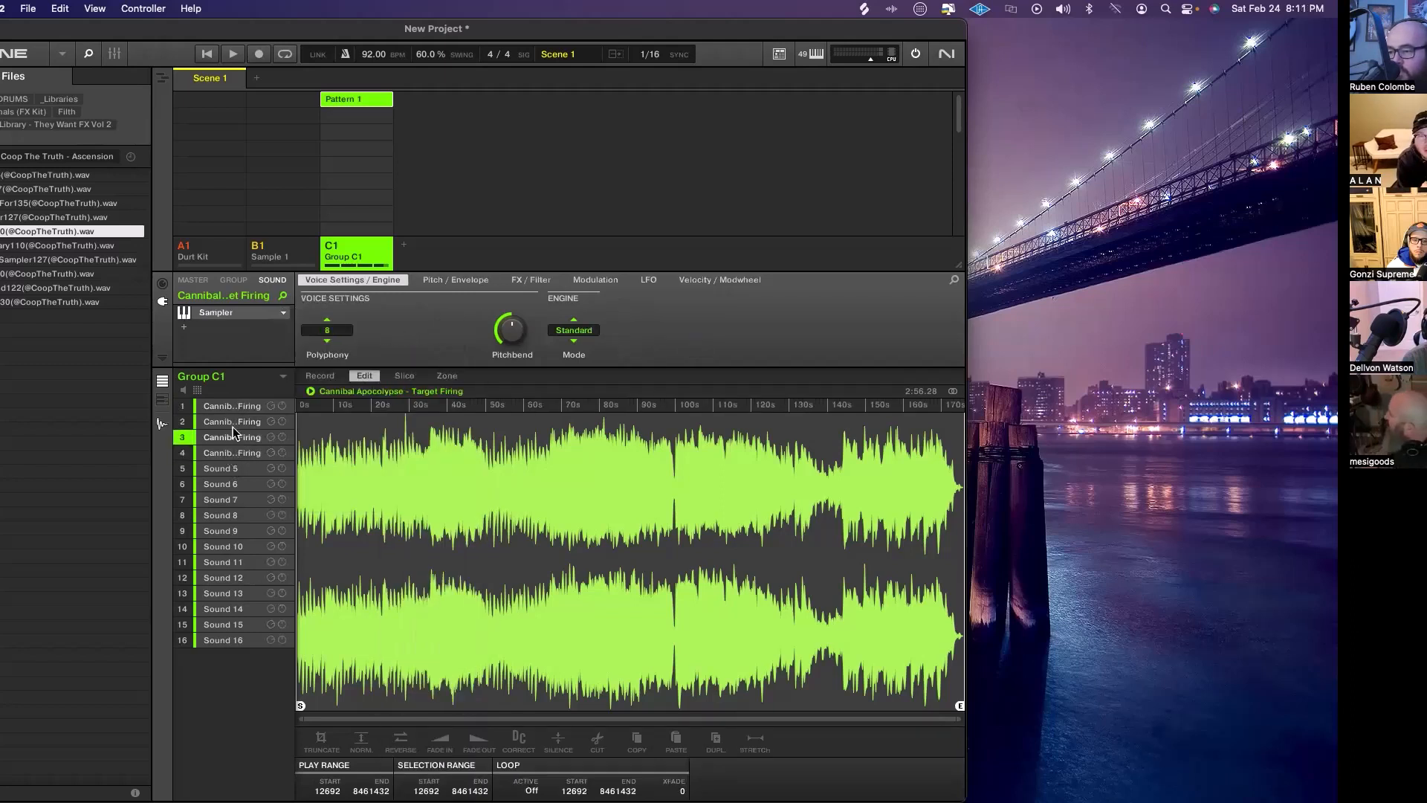
left_click(232, 423)
left_click(233, 407)
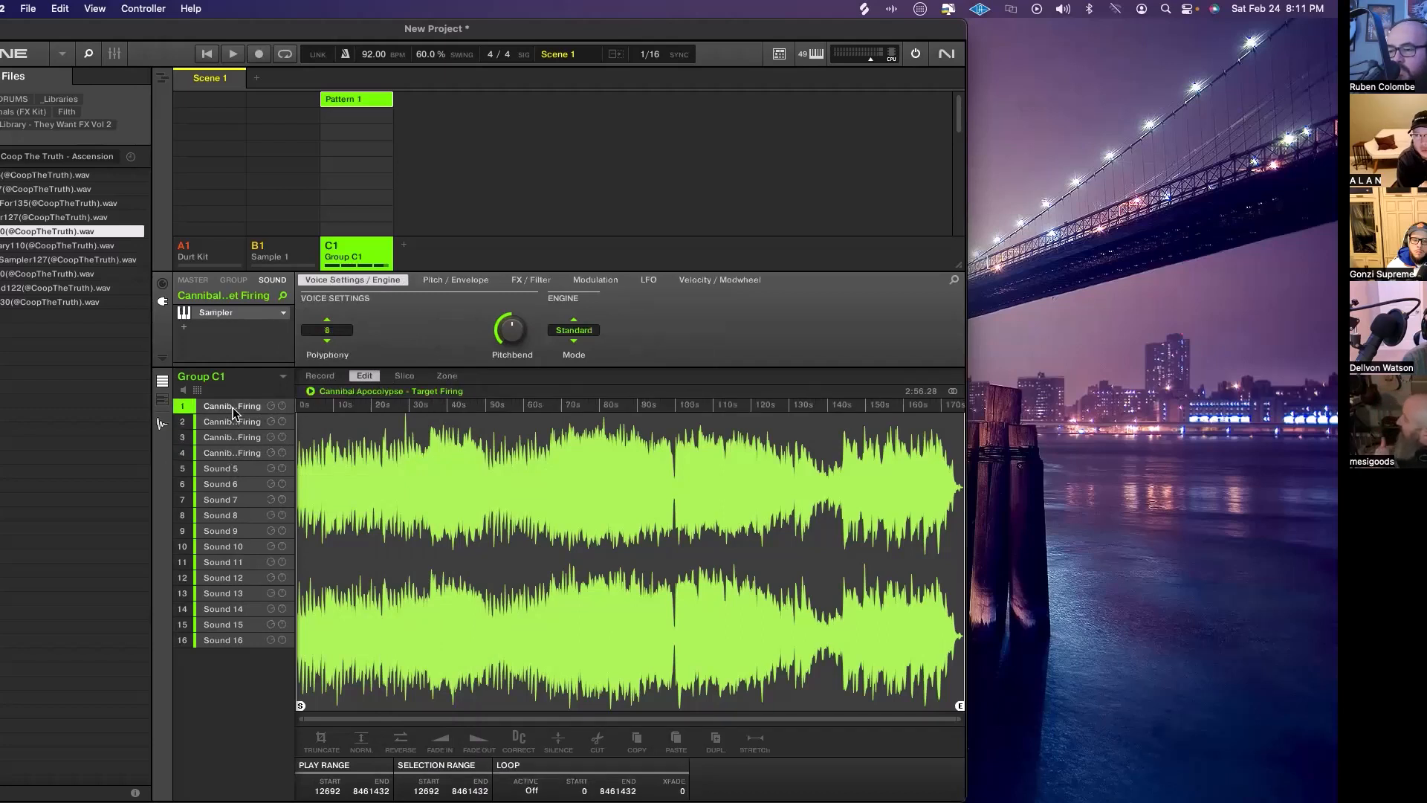
left_click(233, 422)
Return sound 2 to the Sampler module
left_click(283, 313)
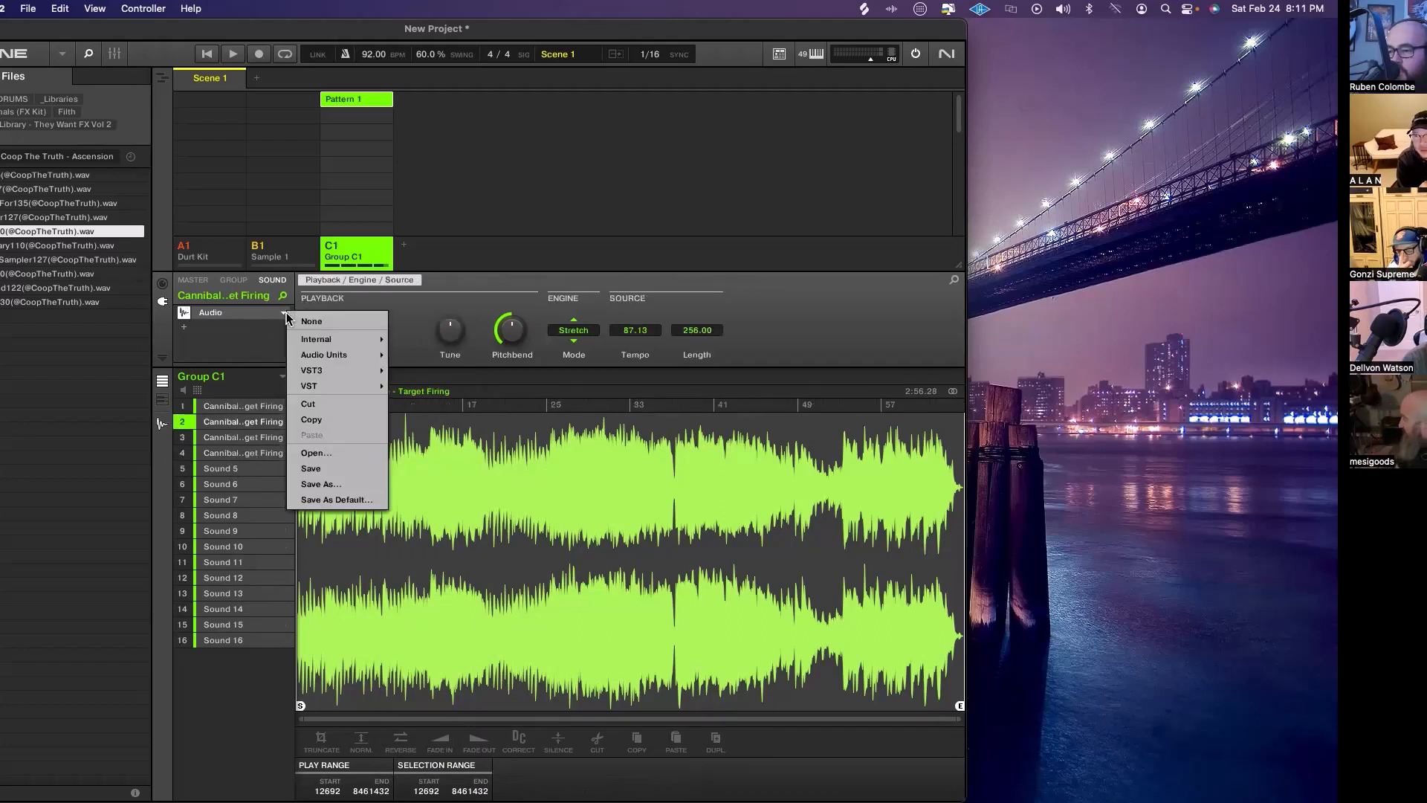
mouse_move(350, 343)
left_click(420, 337)
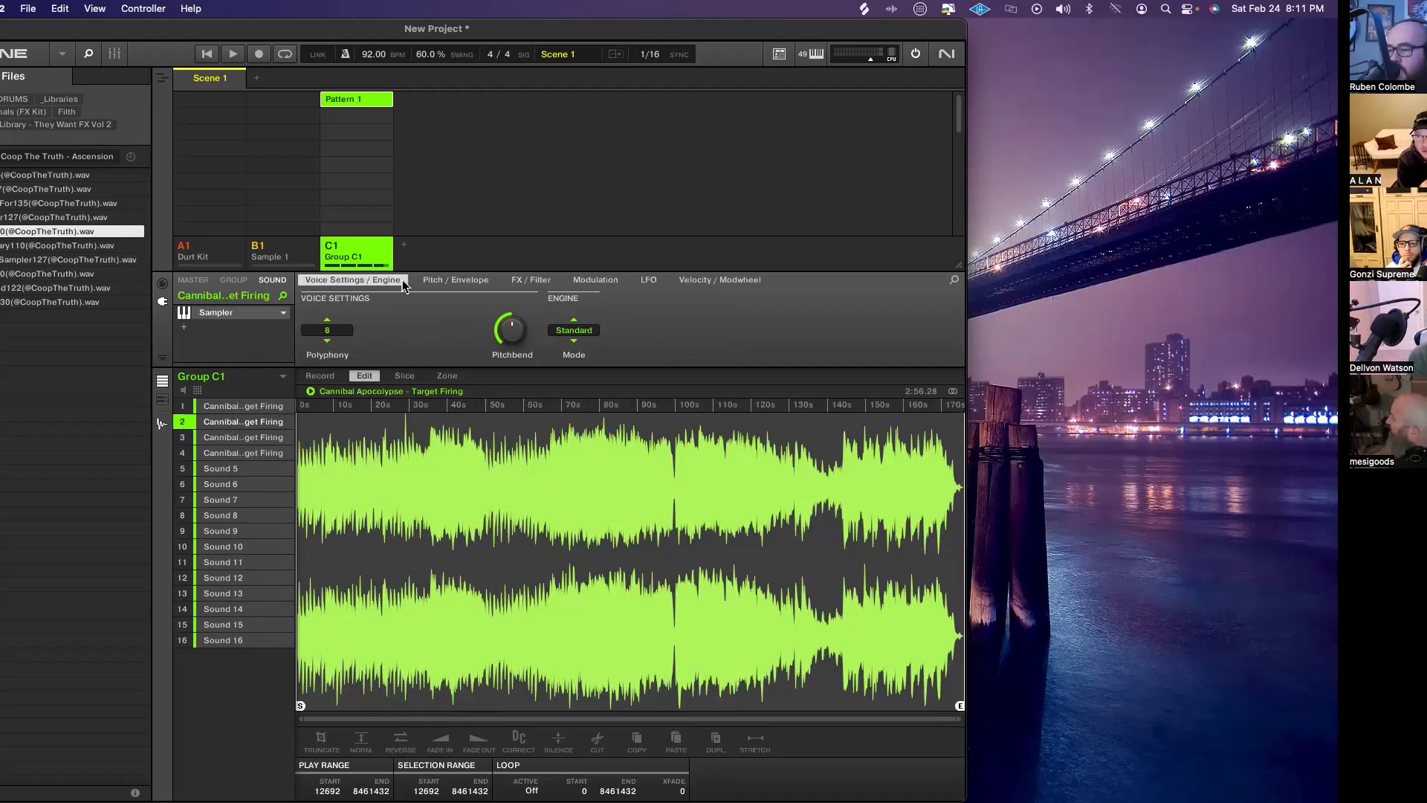
Load the Cannibal Apocolypse - Target Firing track into Serato Sample in the Sample 1 group and start its playback
left_click(291, 252)
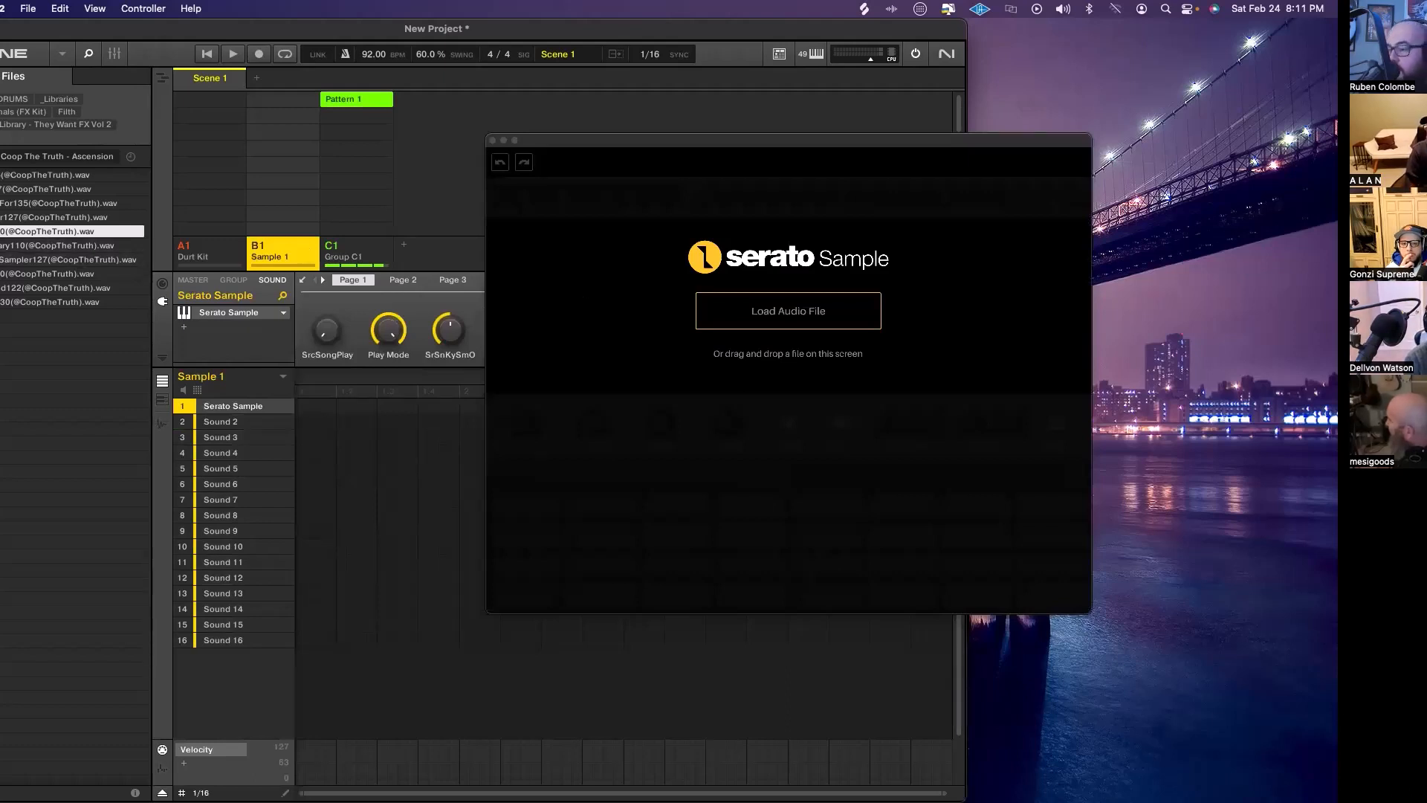
left_click_drag(45, 231, 832, 340)
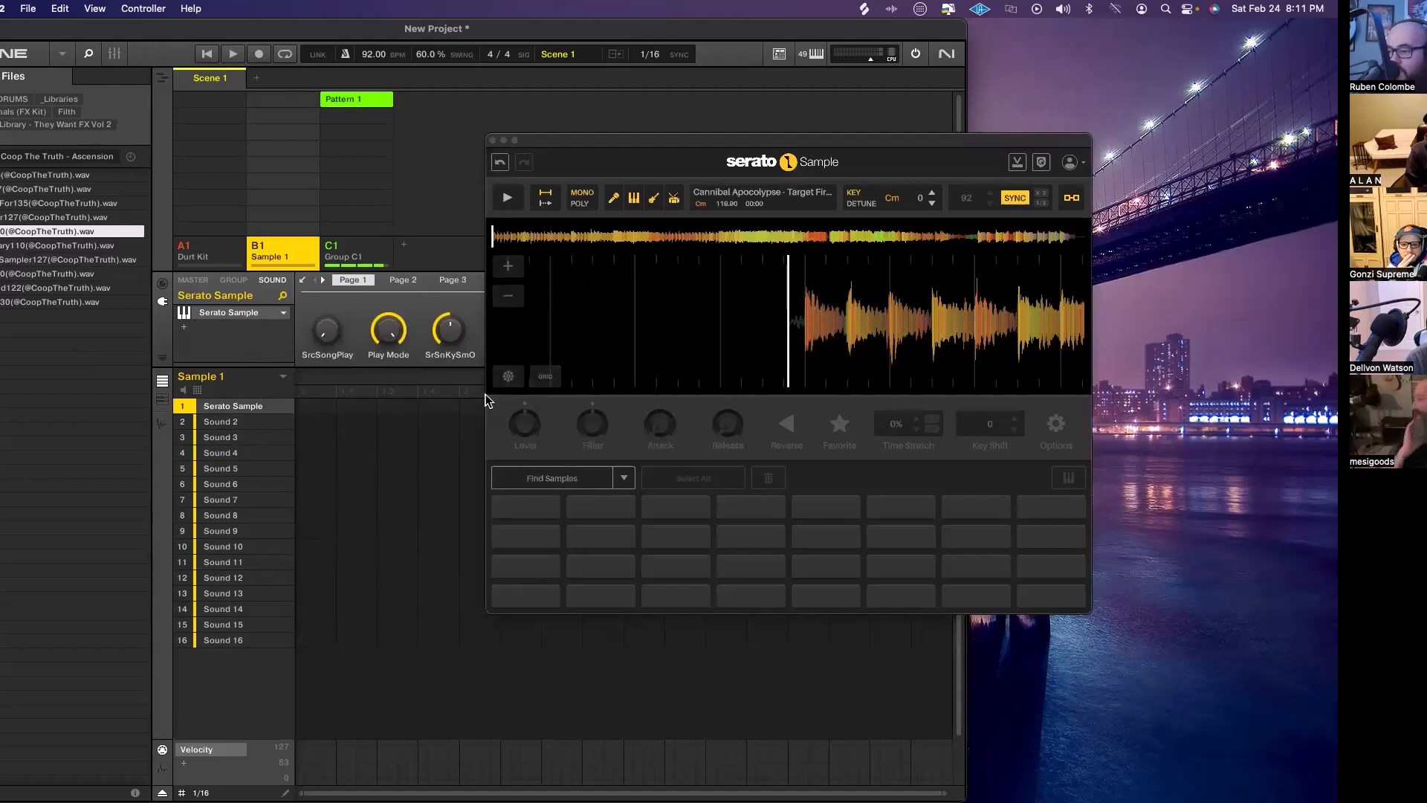
left_click(511, 200)
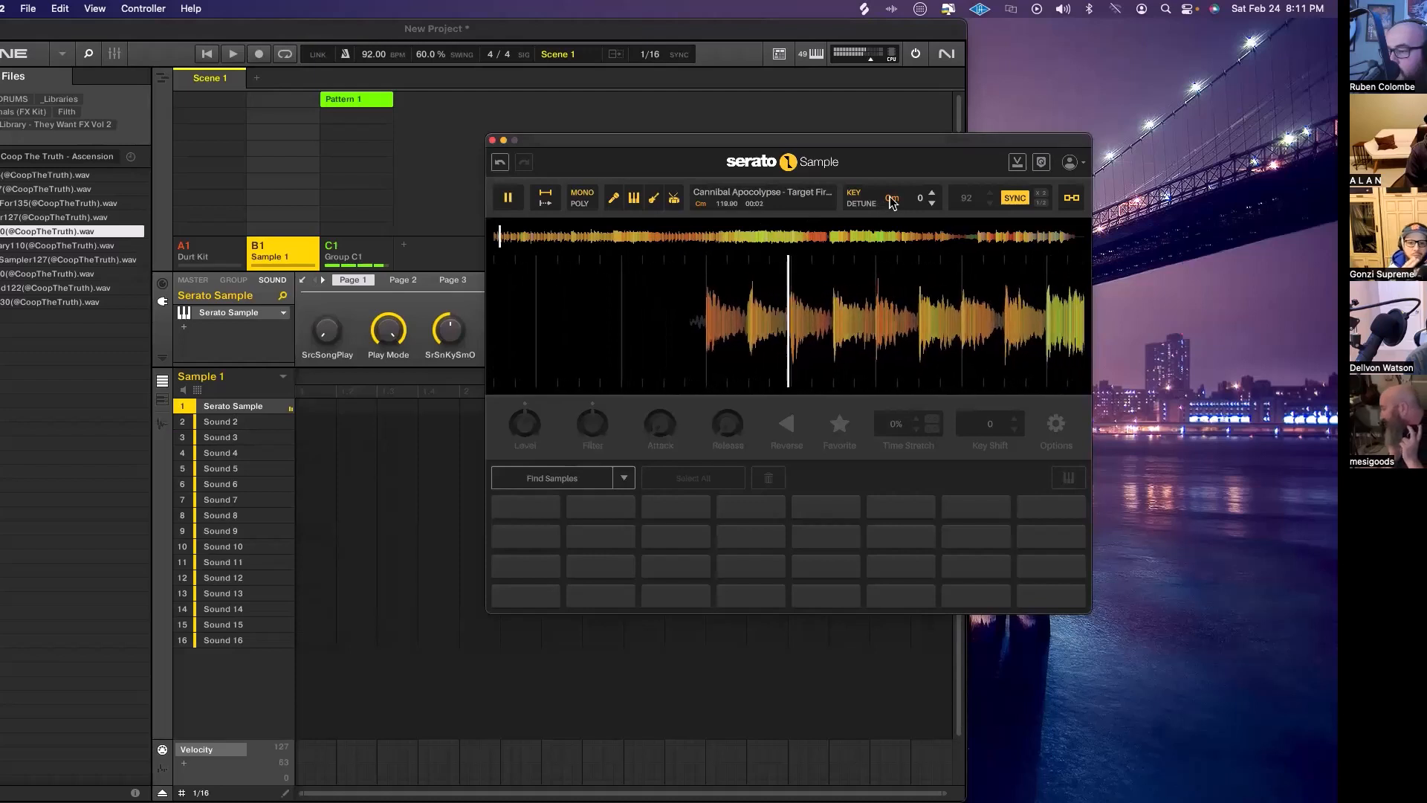
mouse_move(893, 202)
left_mouse_down()
mouse_move(893, 134)
mouse_move(892, 201)
left_mouse_up()
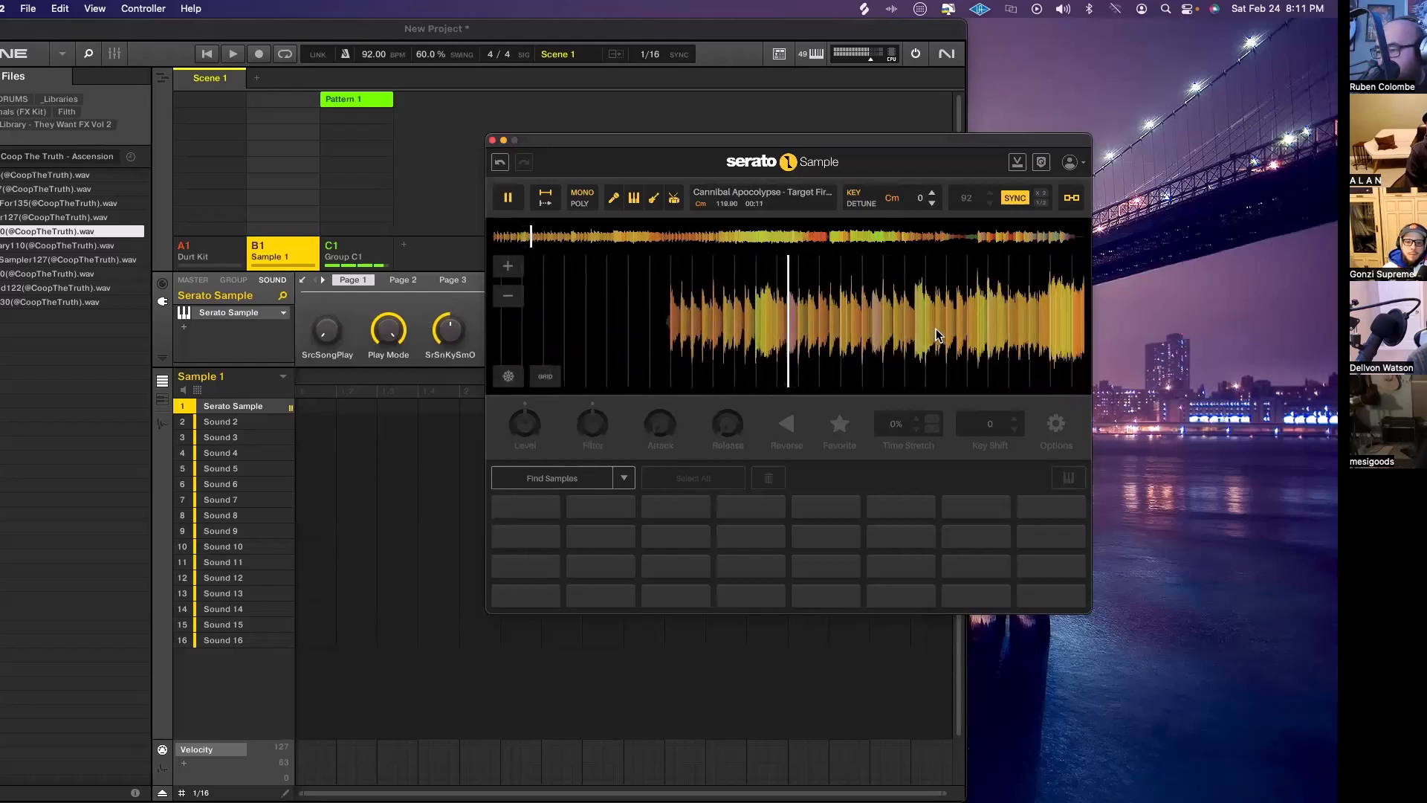
Scrub through the track's waveform during playback, pause it and return to the track's start
left_click_drag(936, 334, 631, 332)
left_click_drag(946, 327, 663, 318)
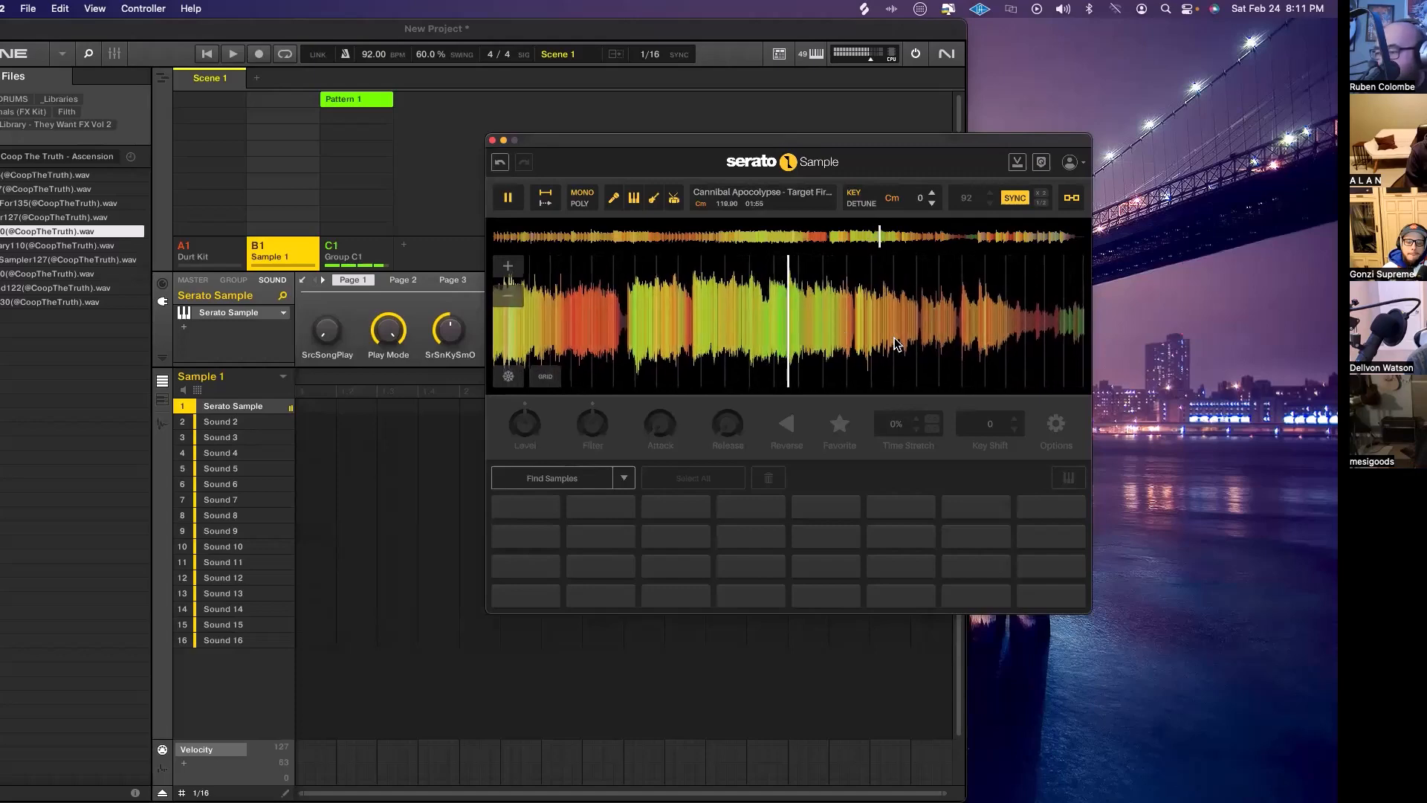
left_click_drag(683, 321, 937, 316)
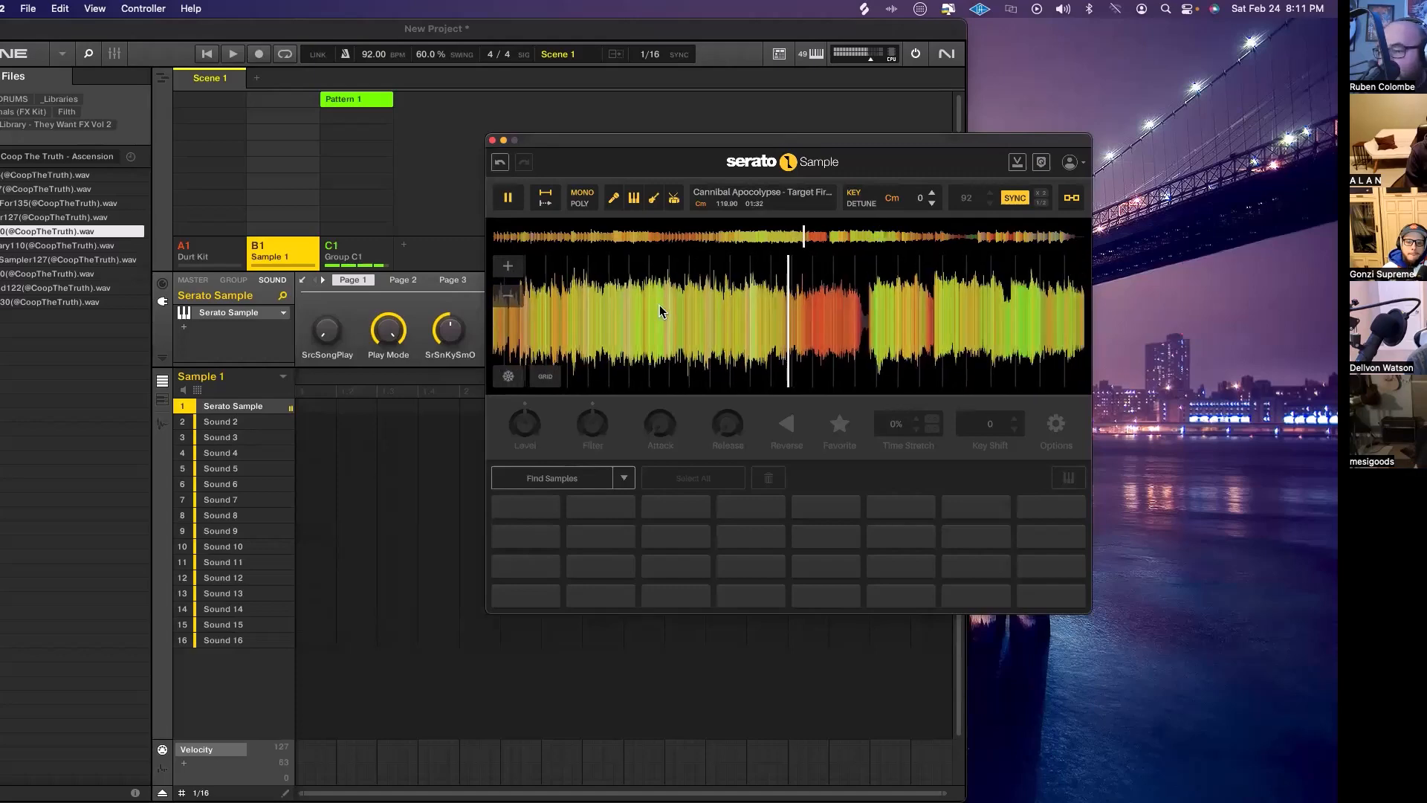
left_click_drag(664, 309, 773, 305)
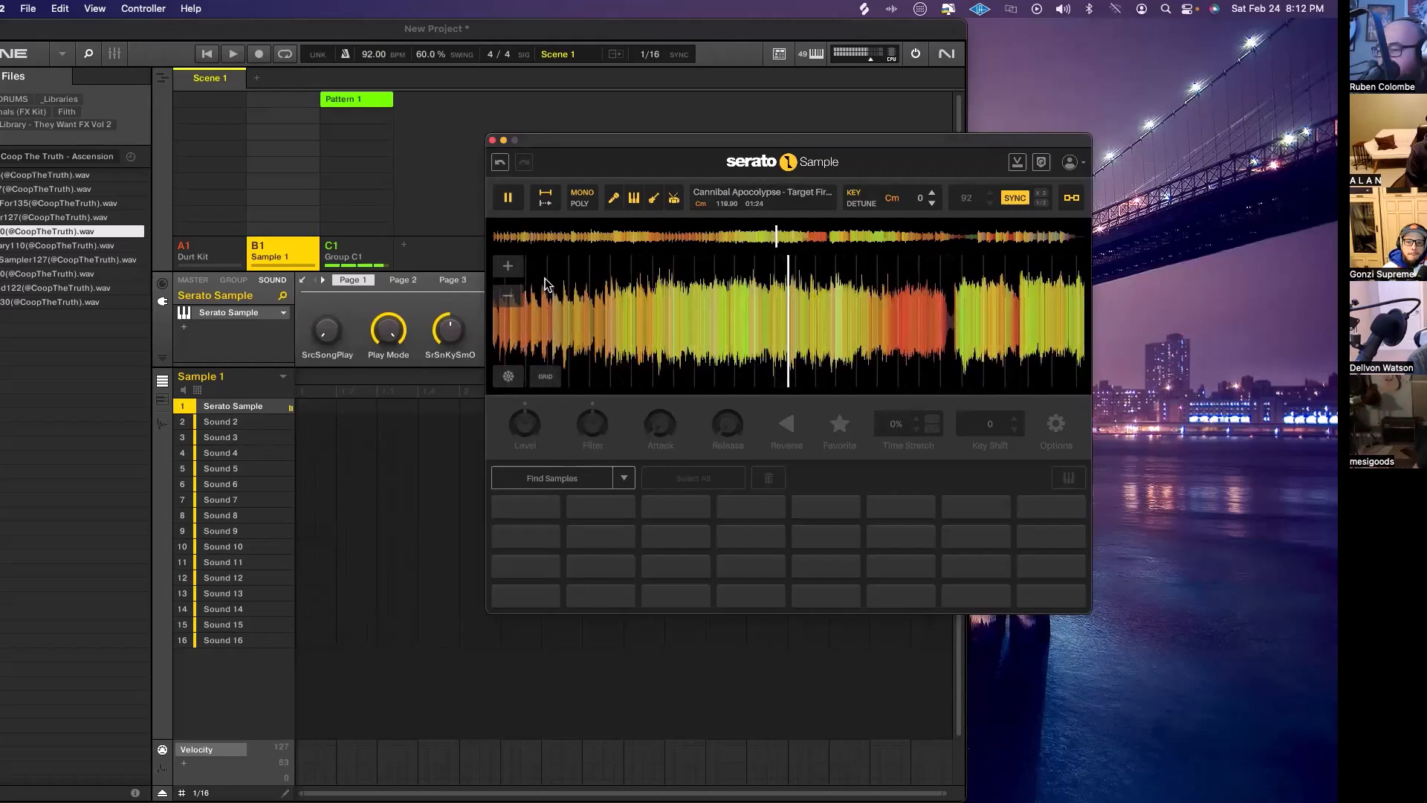
left_click(510, 195)
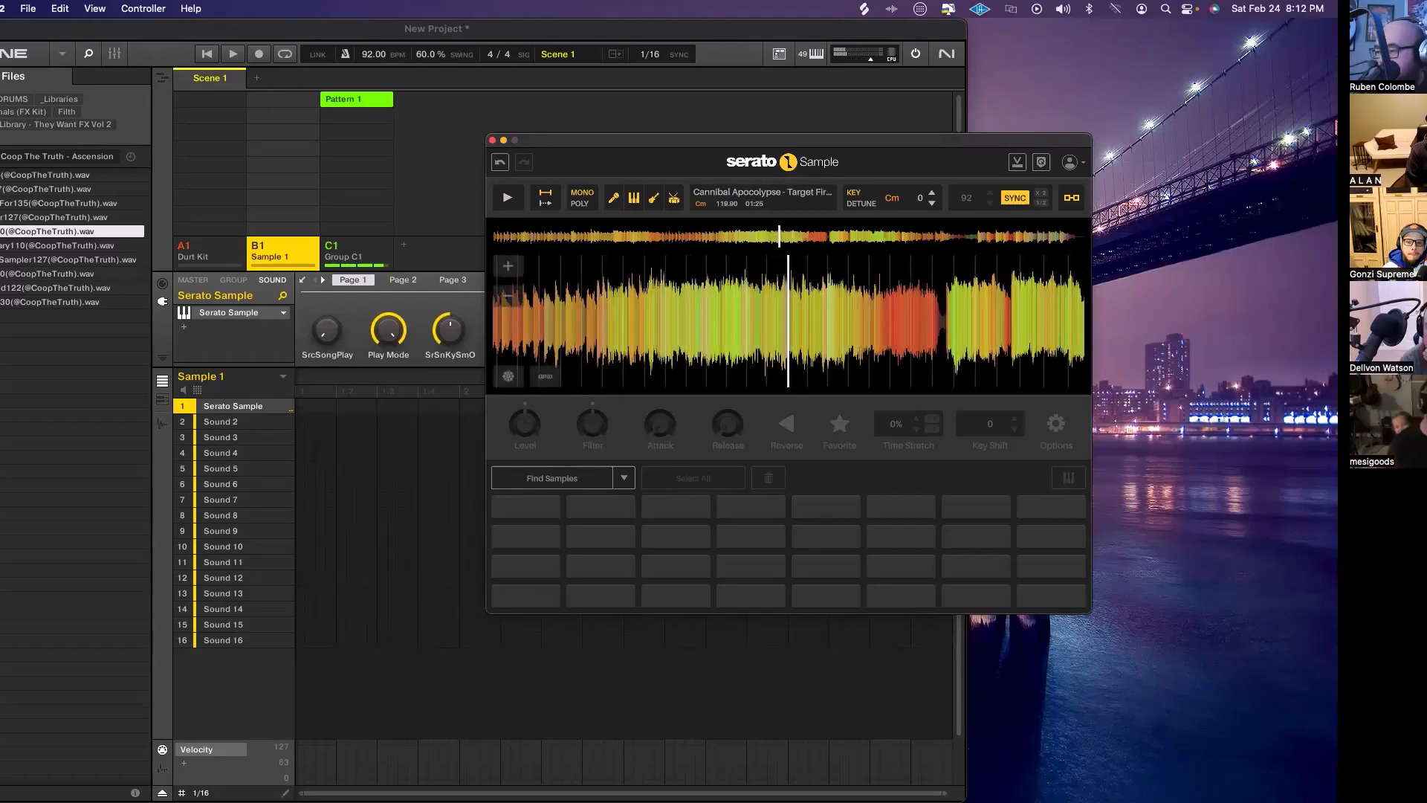
left_click_drag(686, 292, 1012, 294)
left_click_drag(650, 331, 1182, 327)
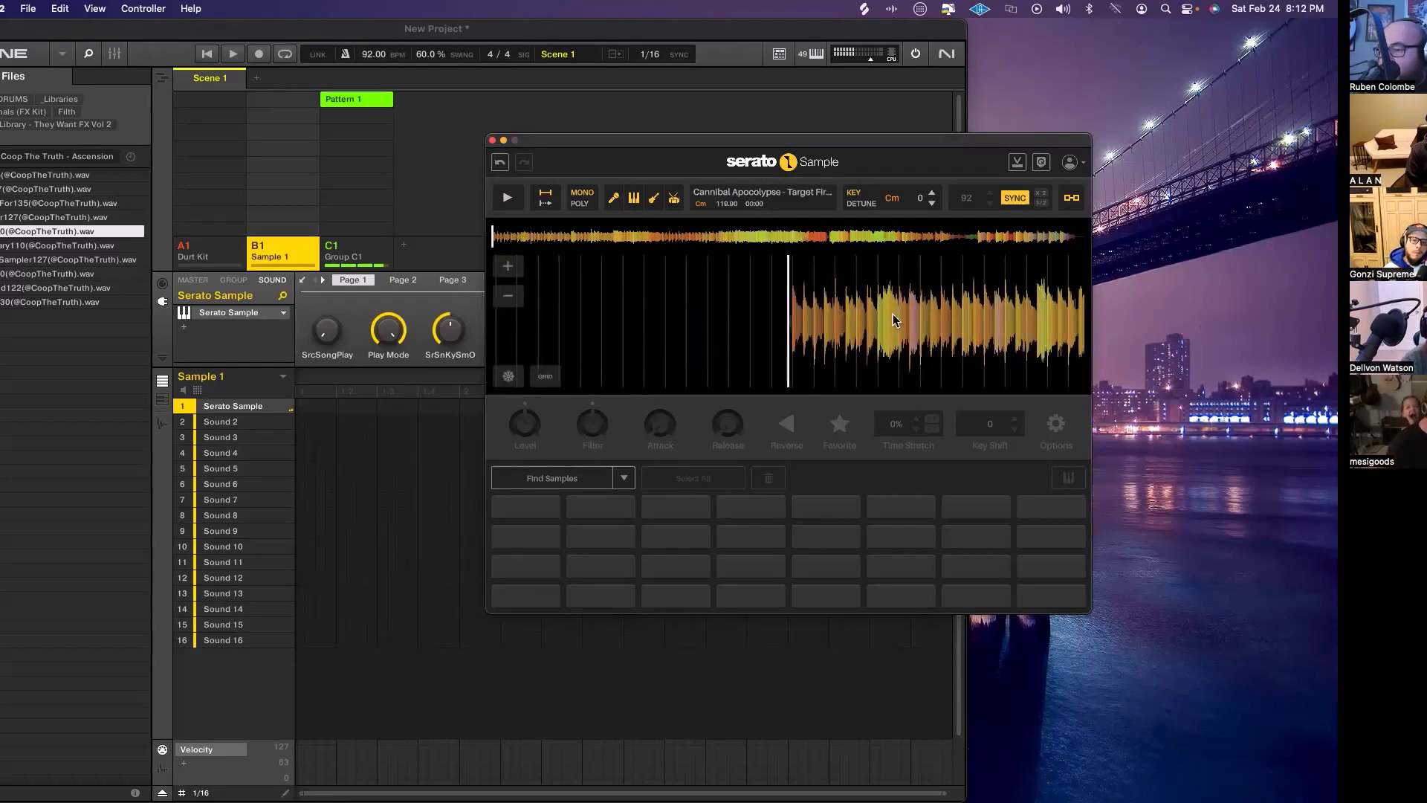
Fill the Serato Sample pads using Set Random, and halve the synced tempo to 46 BPM
left_click(624, 478)
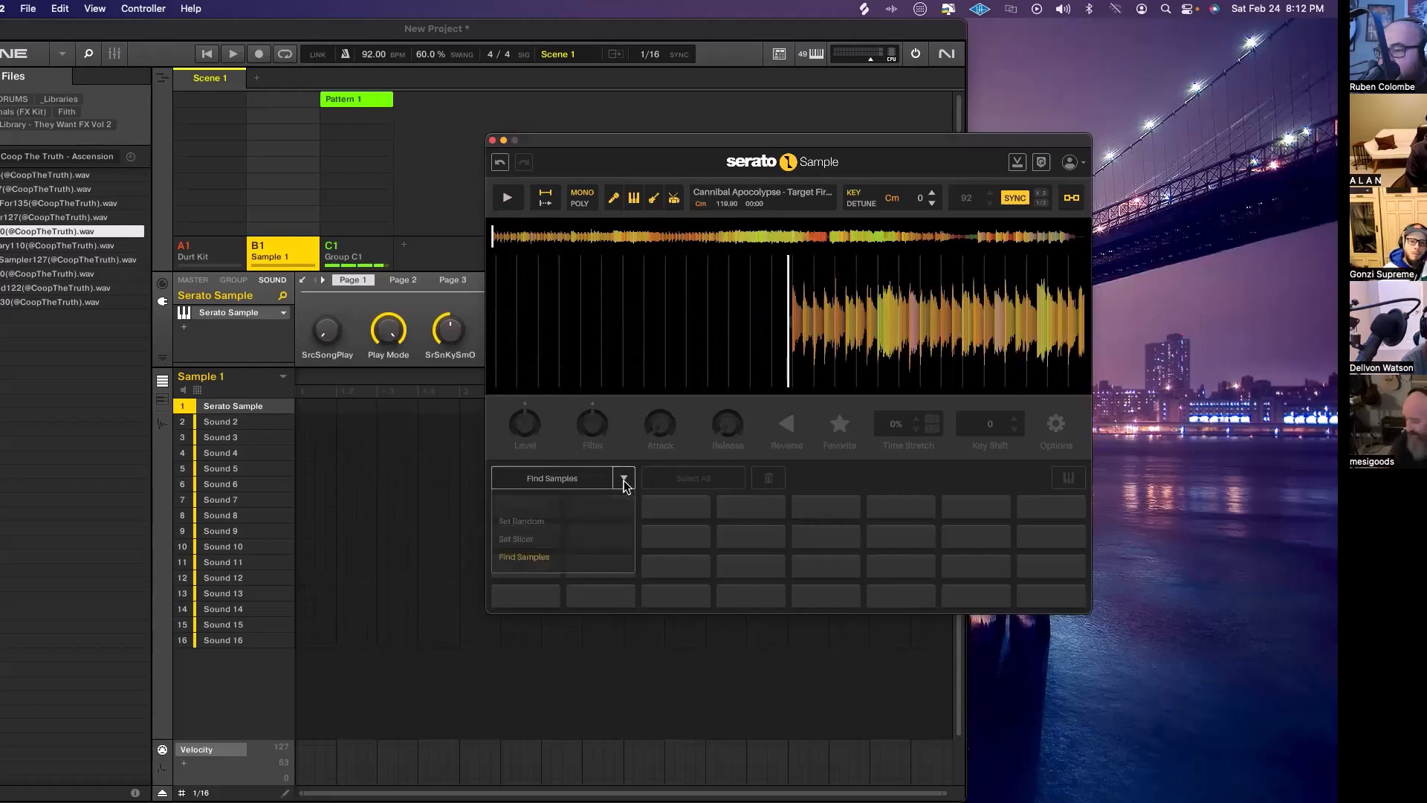
left_click(553, 520)
left_click(551, 479)
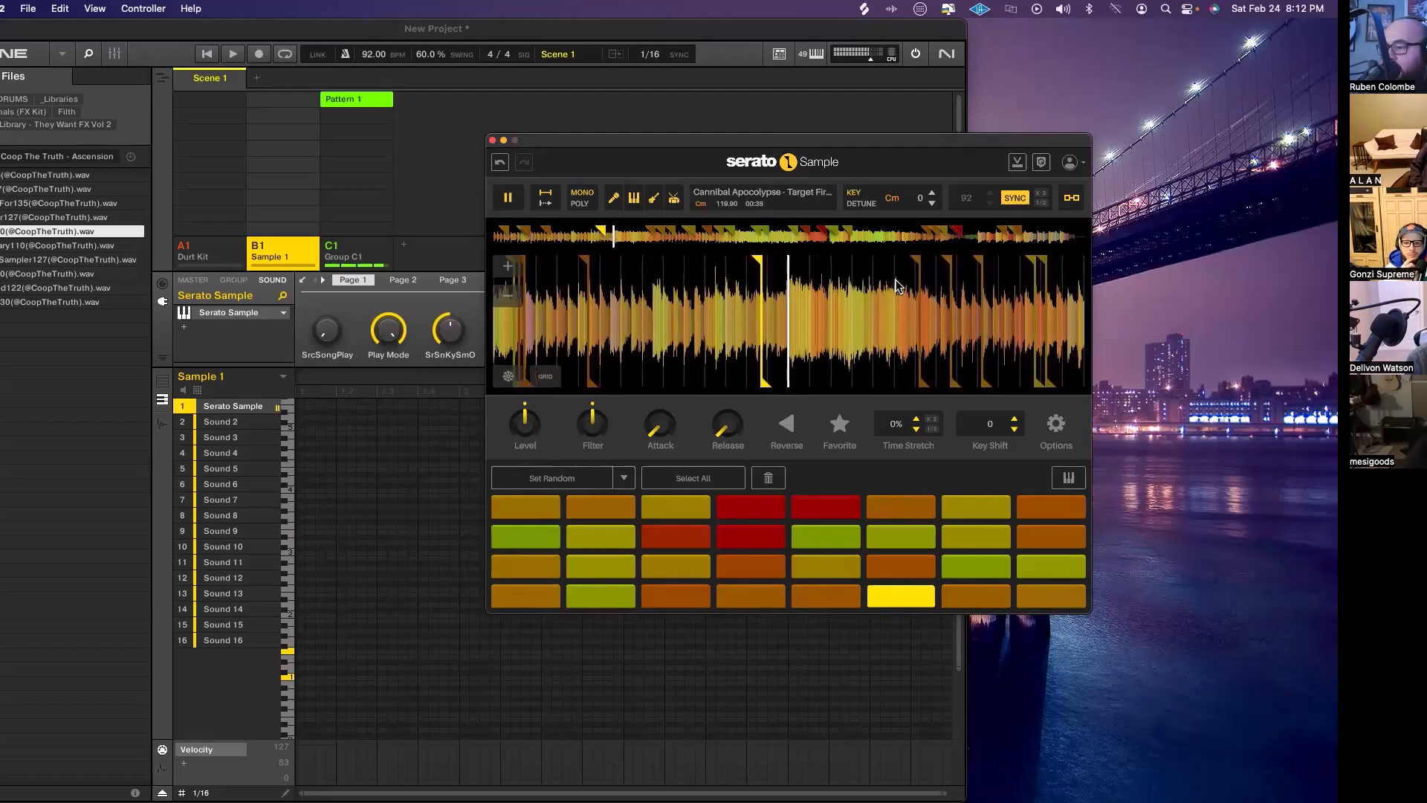
left_click(1042, 203)
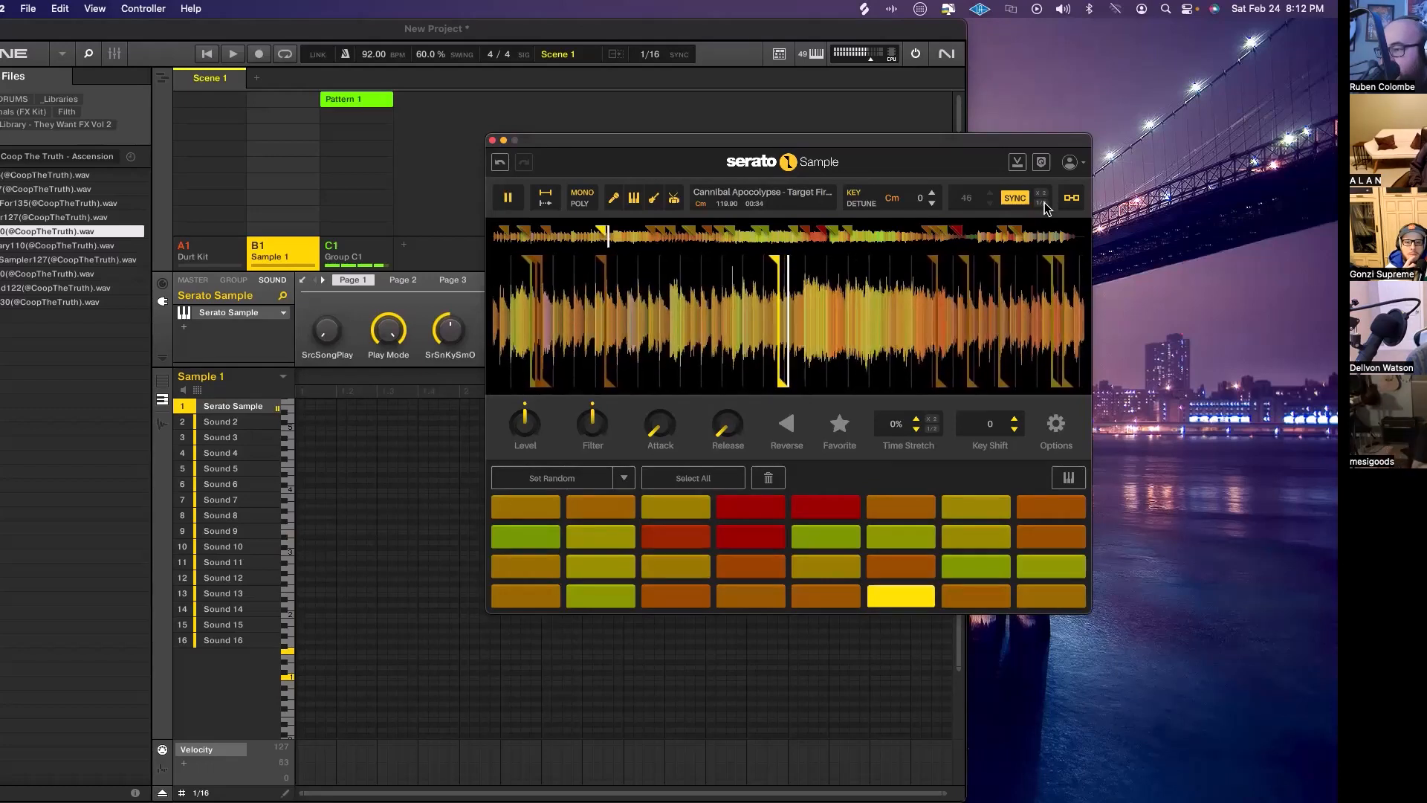
Double the synced tempo to 184 BPM, halve it to 92 BPM, and transpose the track's key by -5 to Gm
left_click(1043, 204)
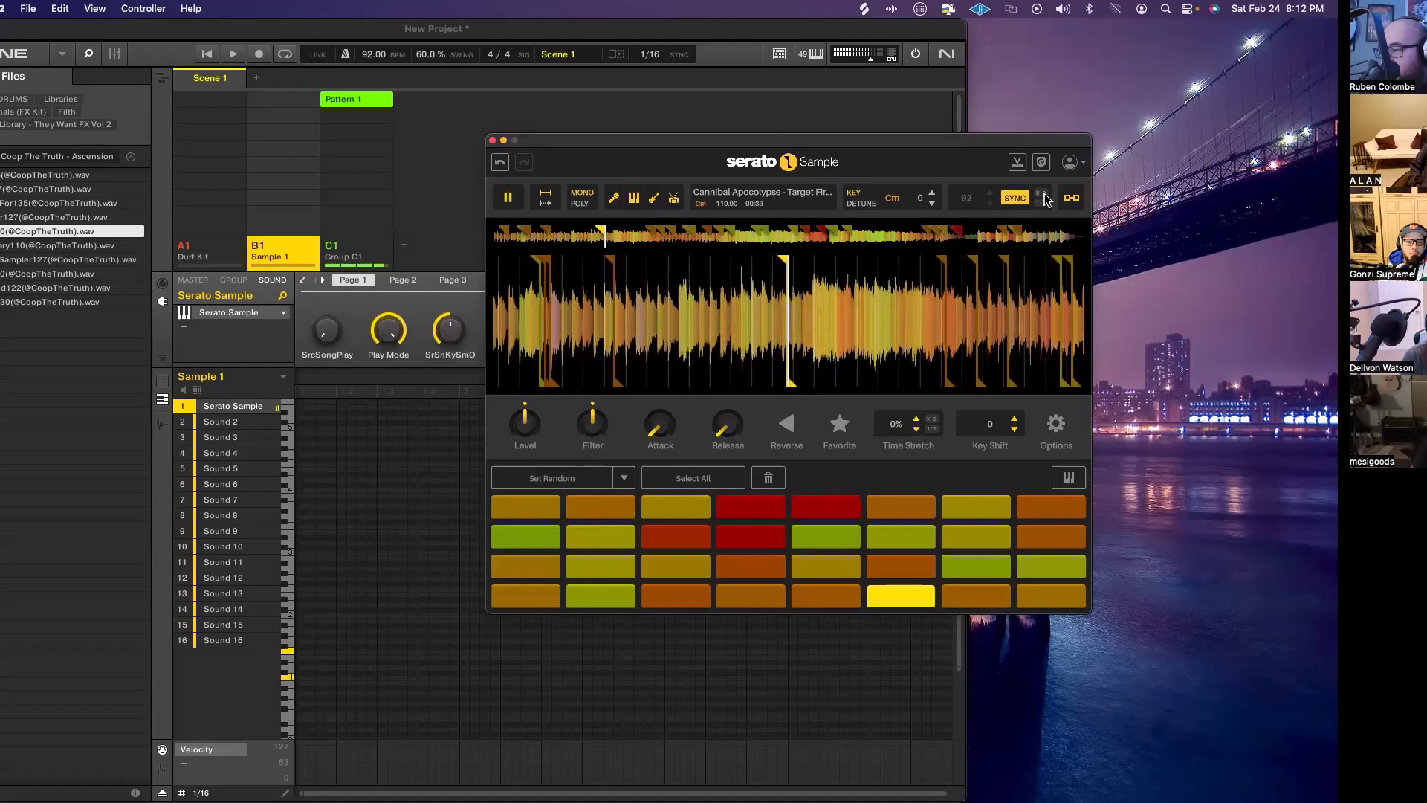
left_click(1044, 195)
left_click(1044, 195)
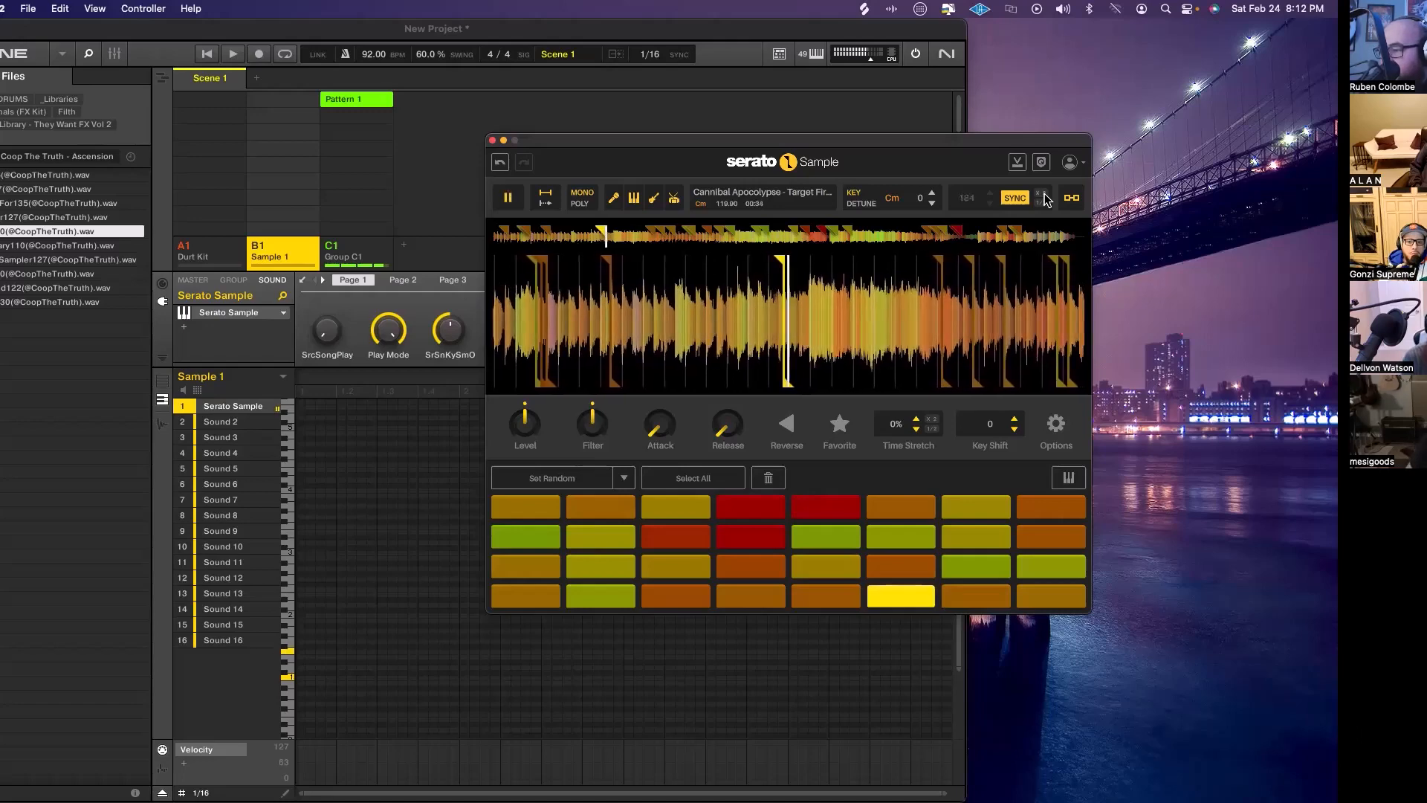
left_click(1044, 196)
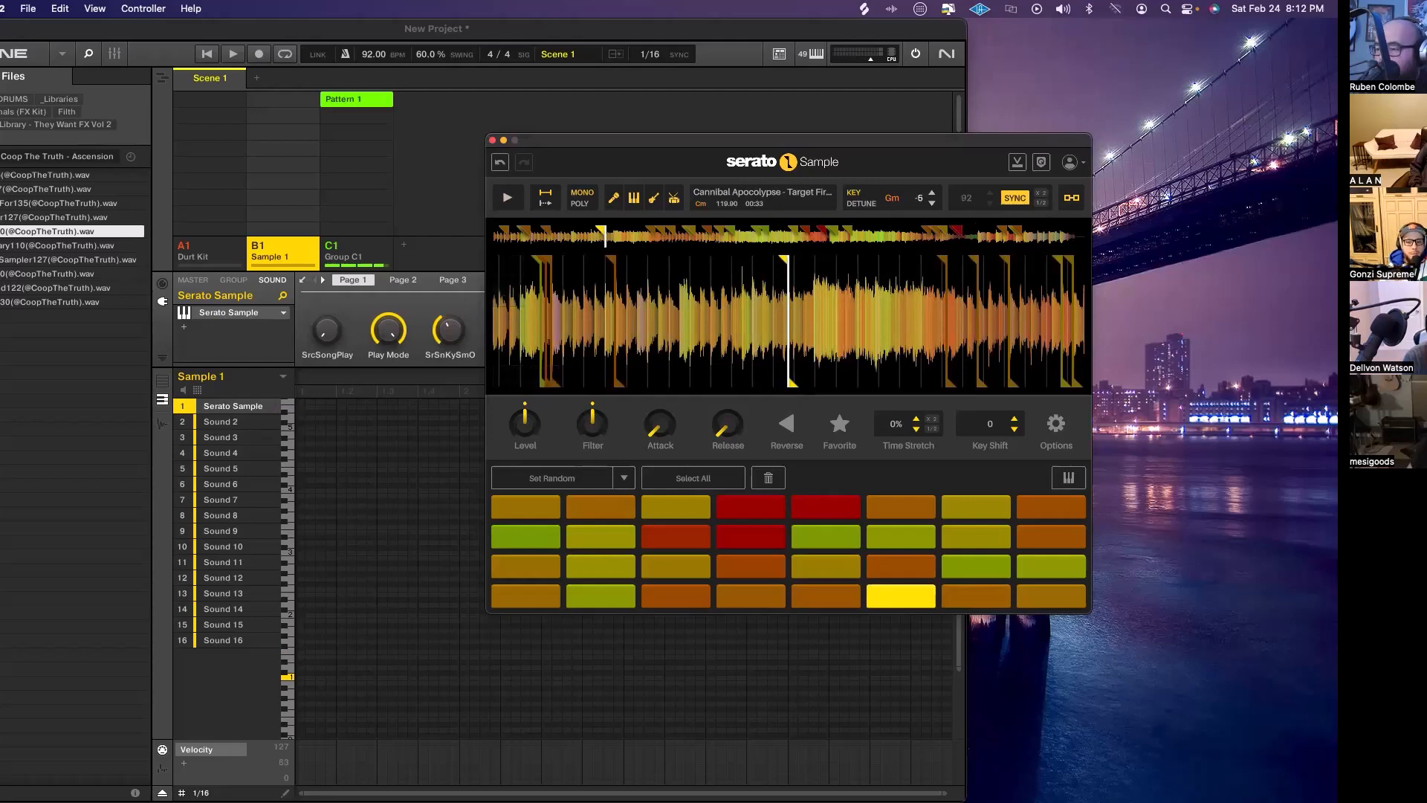
left_click_drag(895, 201, 895, 220)
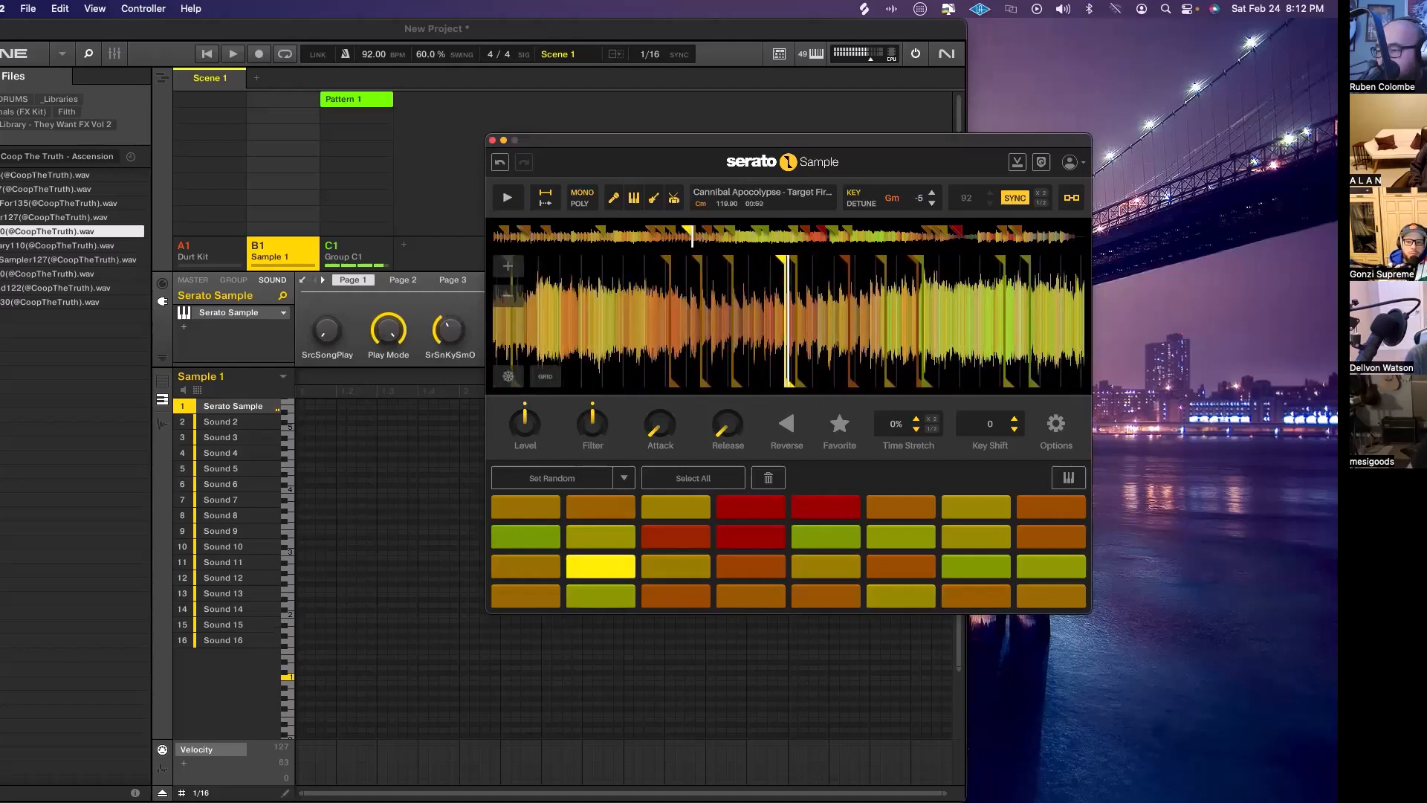
left_click_drag(955, 337, 604, 336)
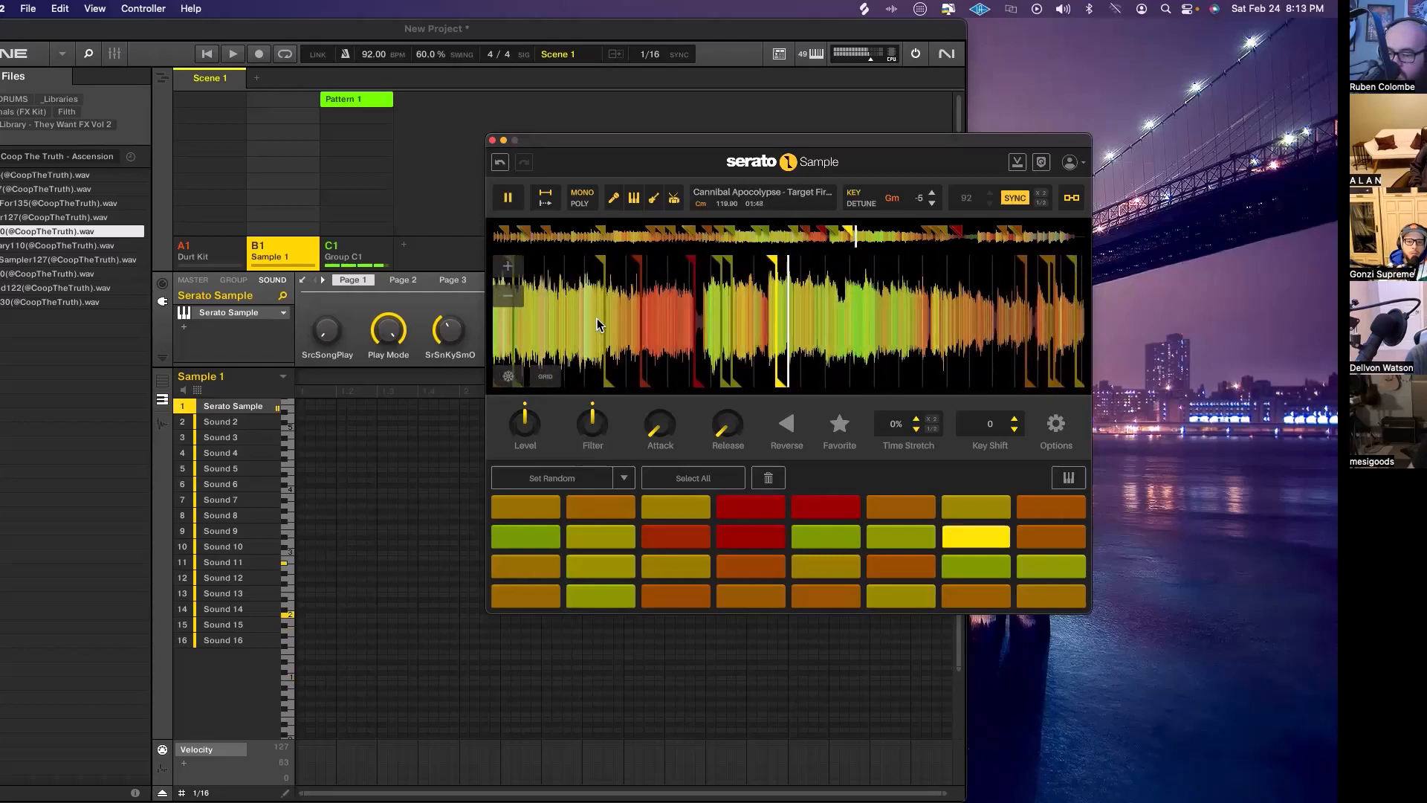
Mute the stems in turn to audition the chops with the drums isolated, and turn all stems back on
left_click(677, 199)
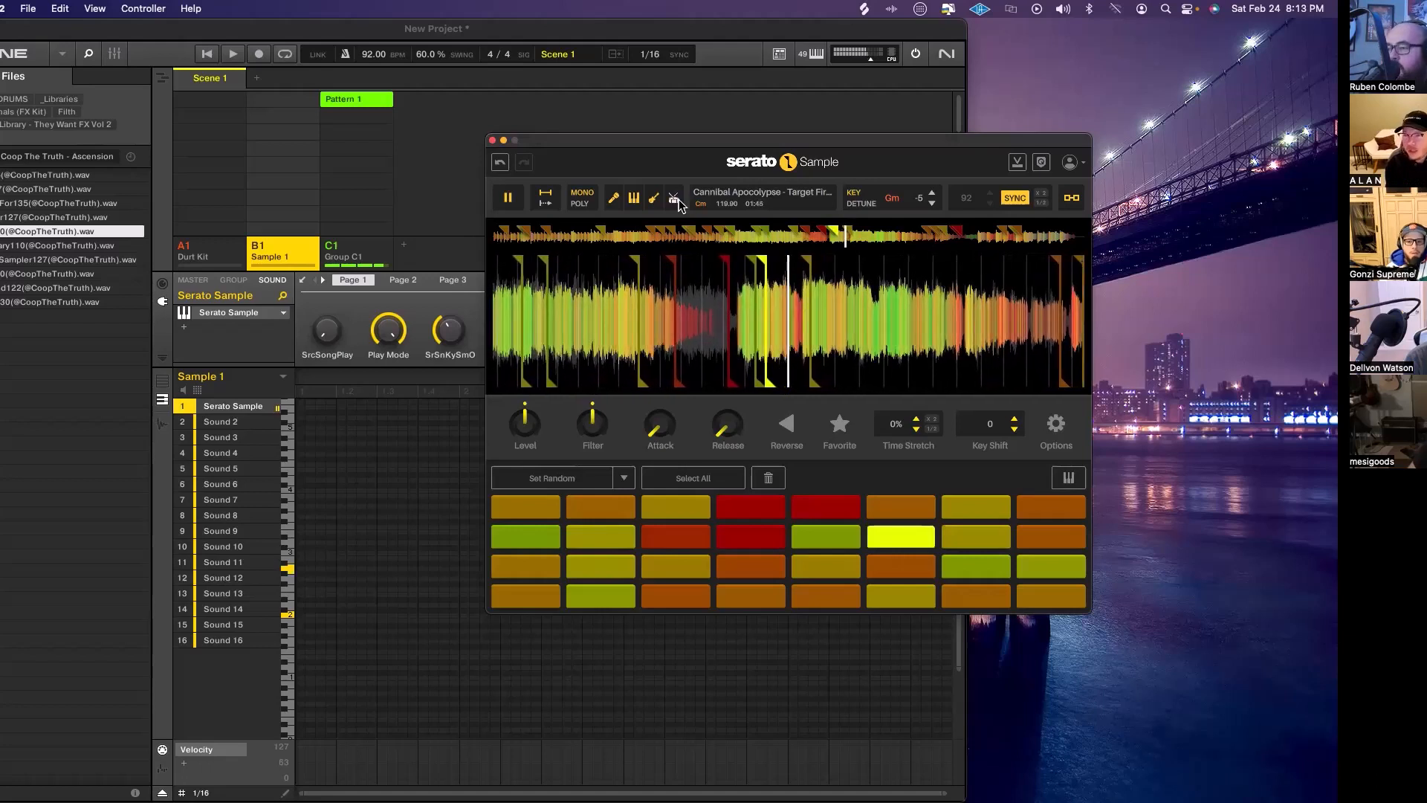
key("space")
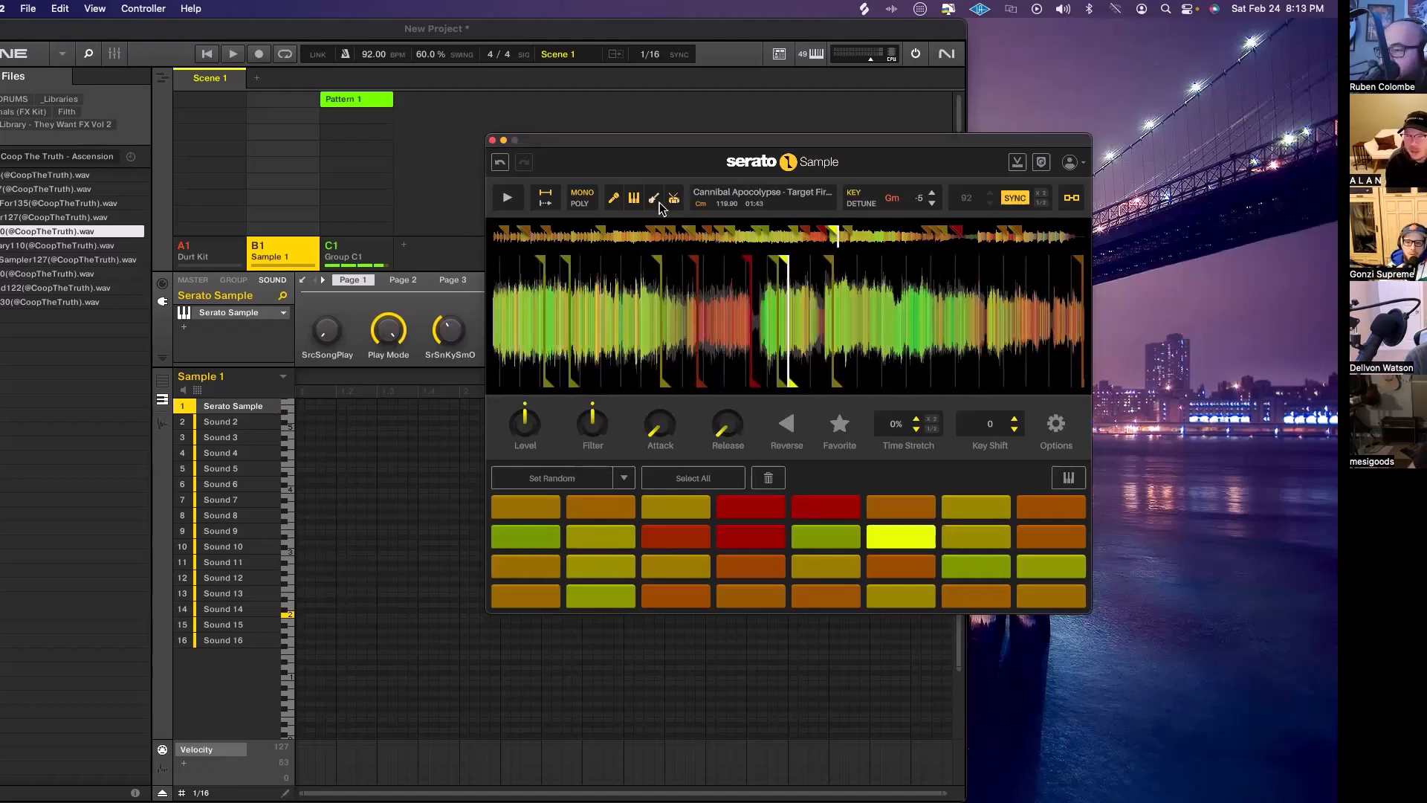
key("space")
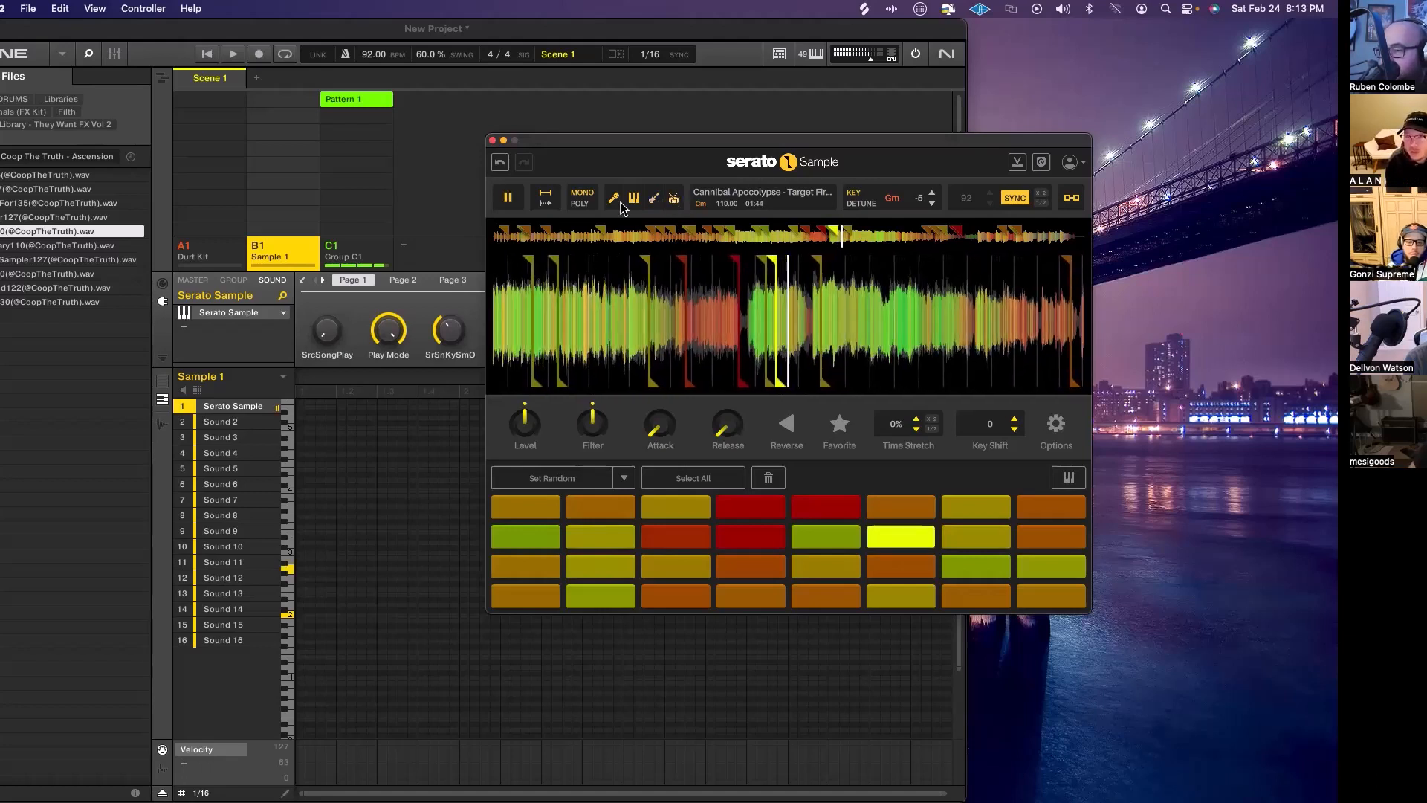
key("space")
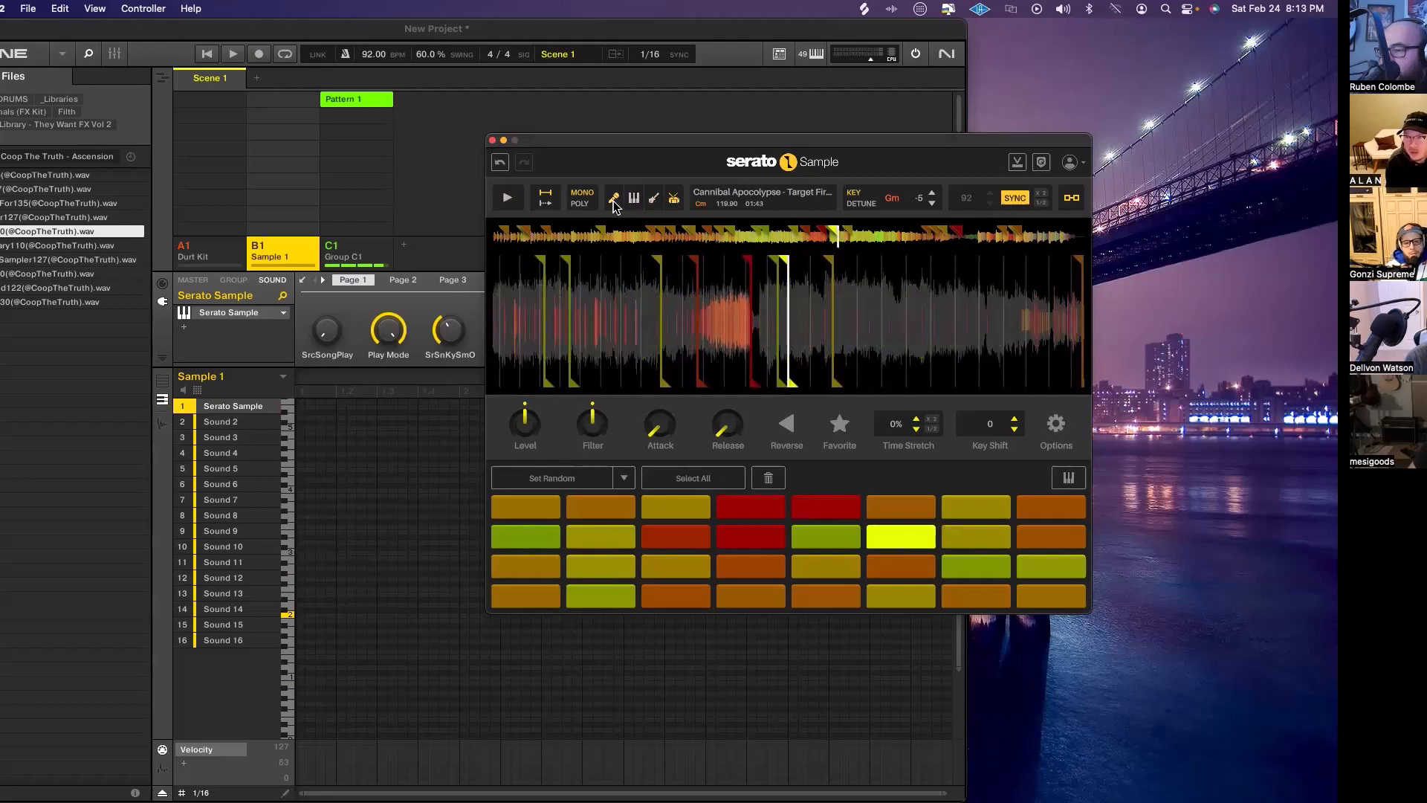
key("space")
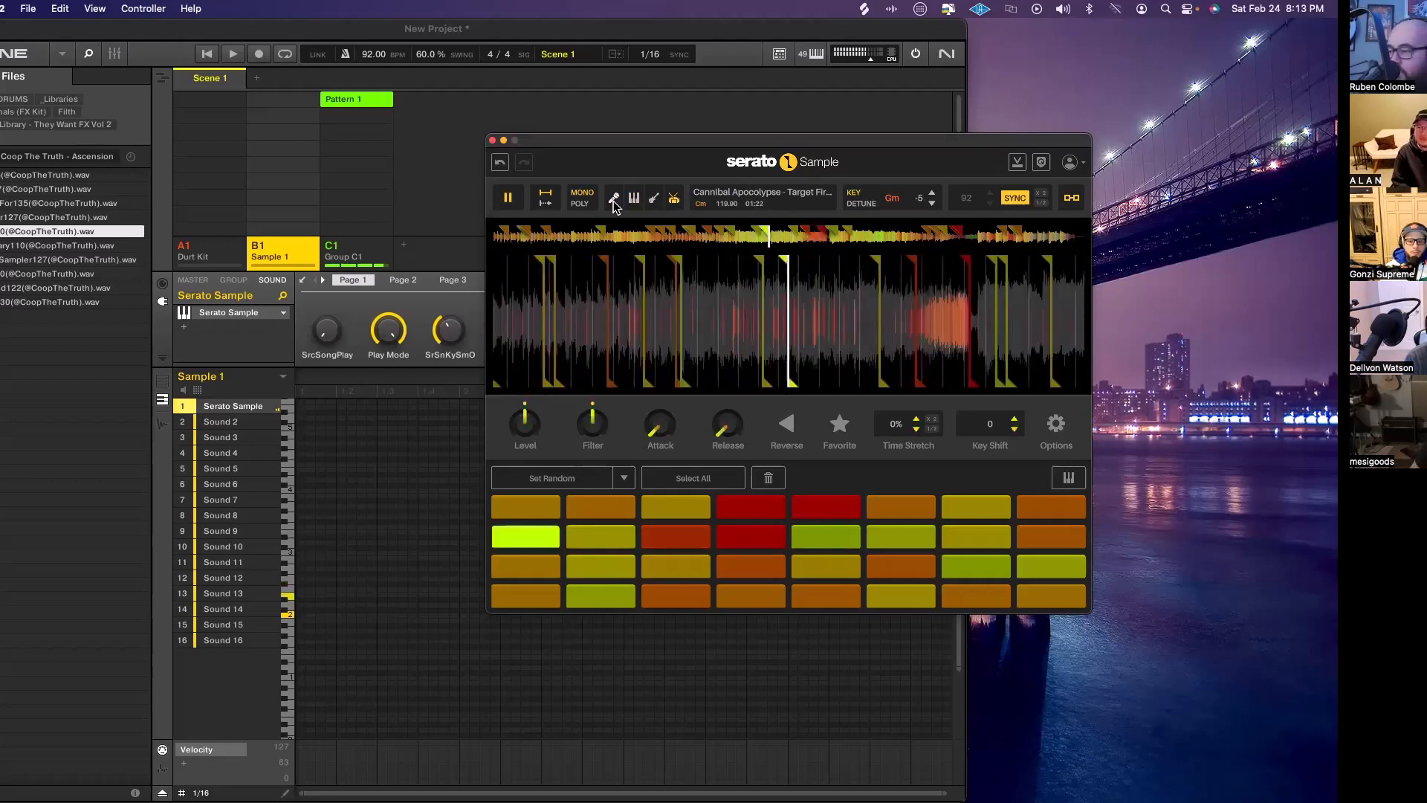
key("space")
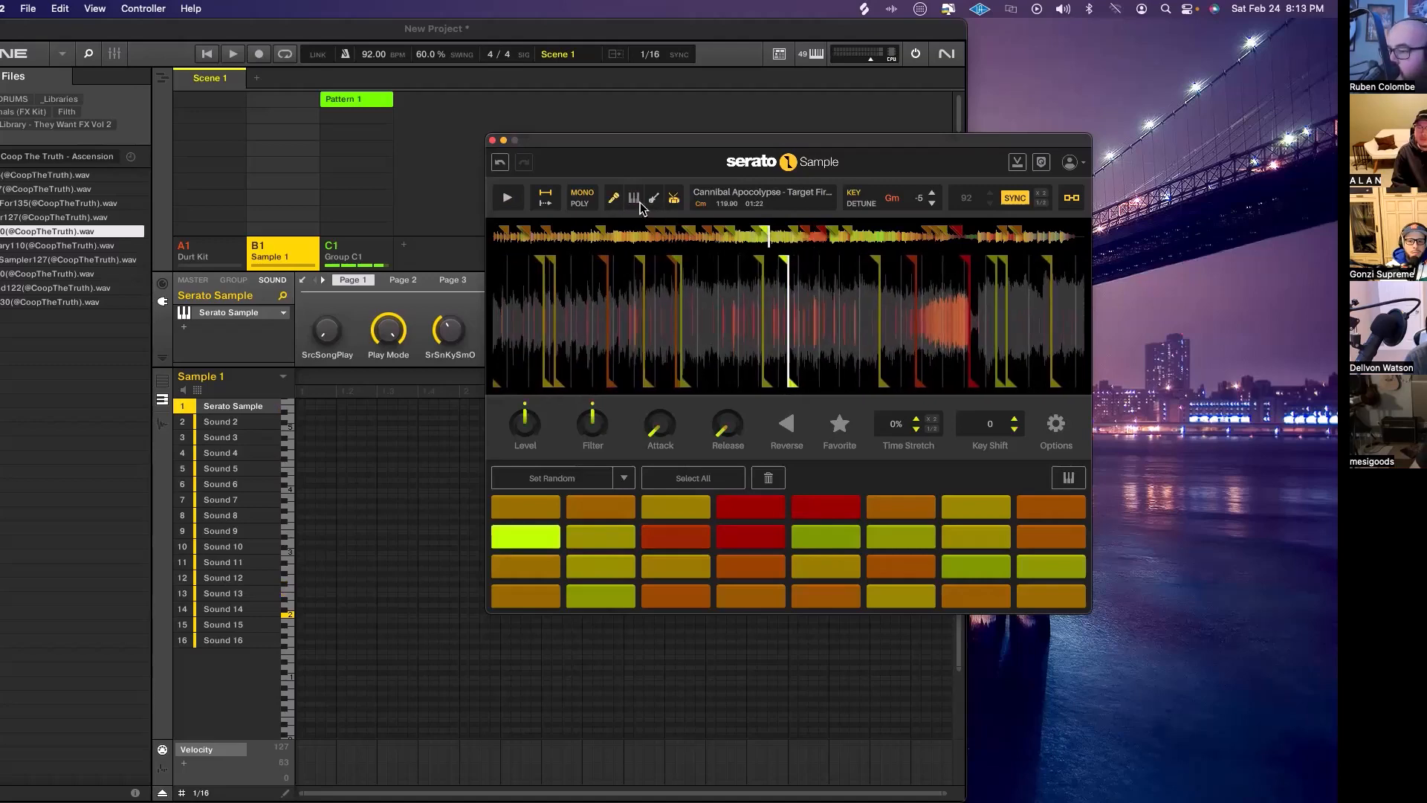
left_click(638, 202)
left_click(651, 198)
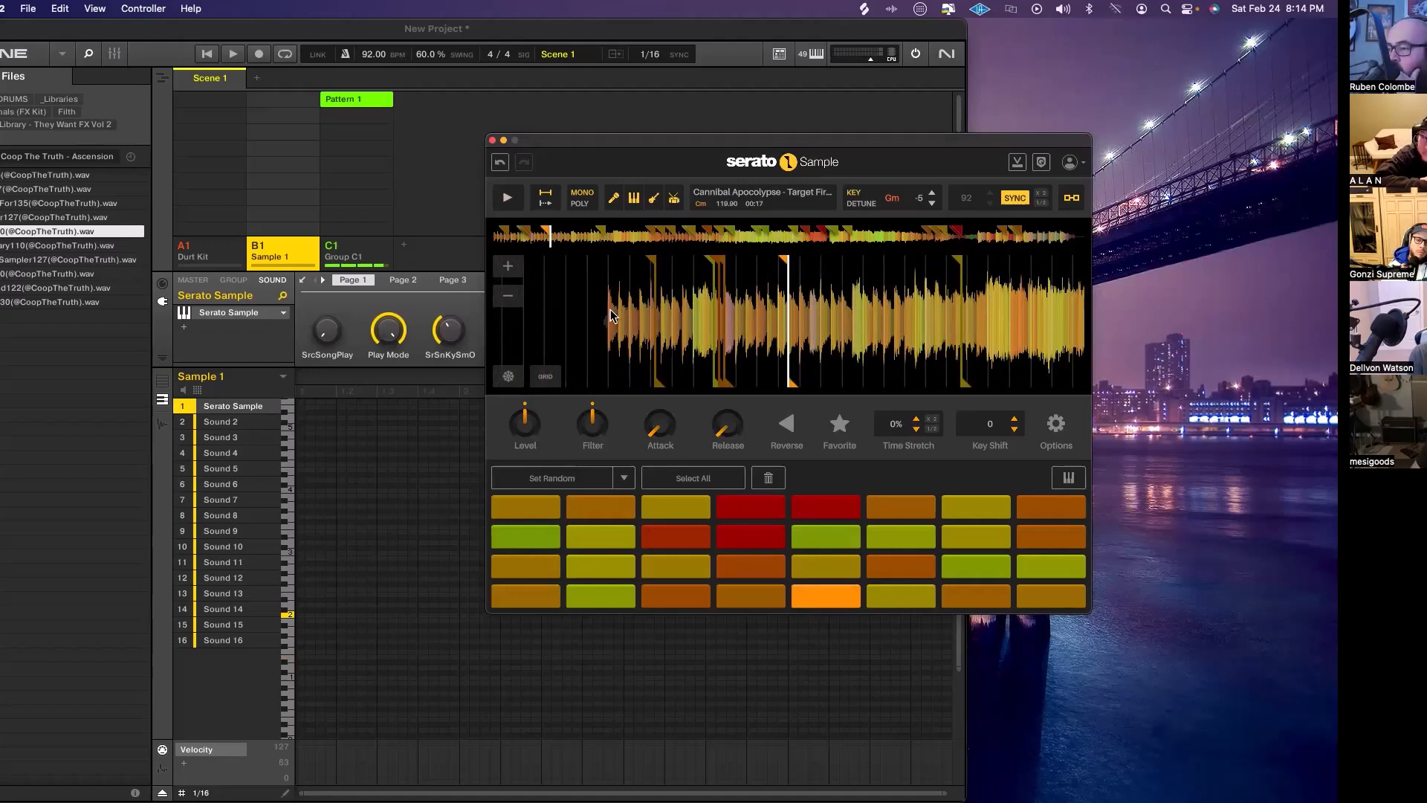
Record a short performance of the Serato Sample chops into a new pattern for the Sample 1 group
left_click_drag(889, 140, 716, 155)
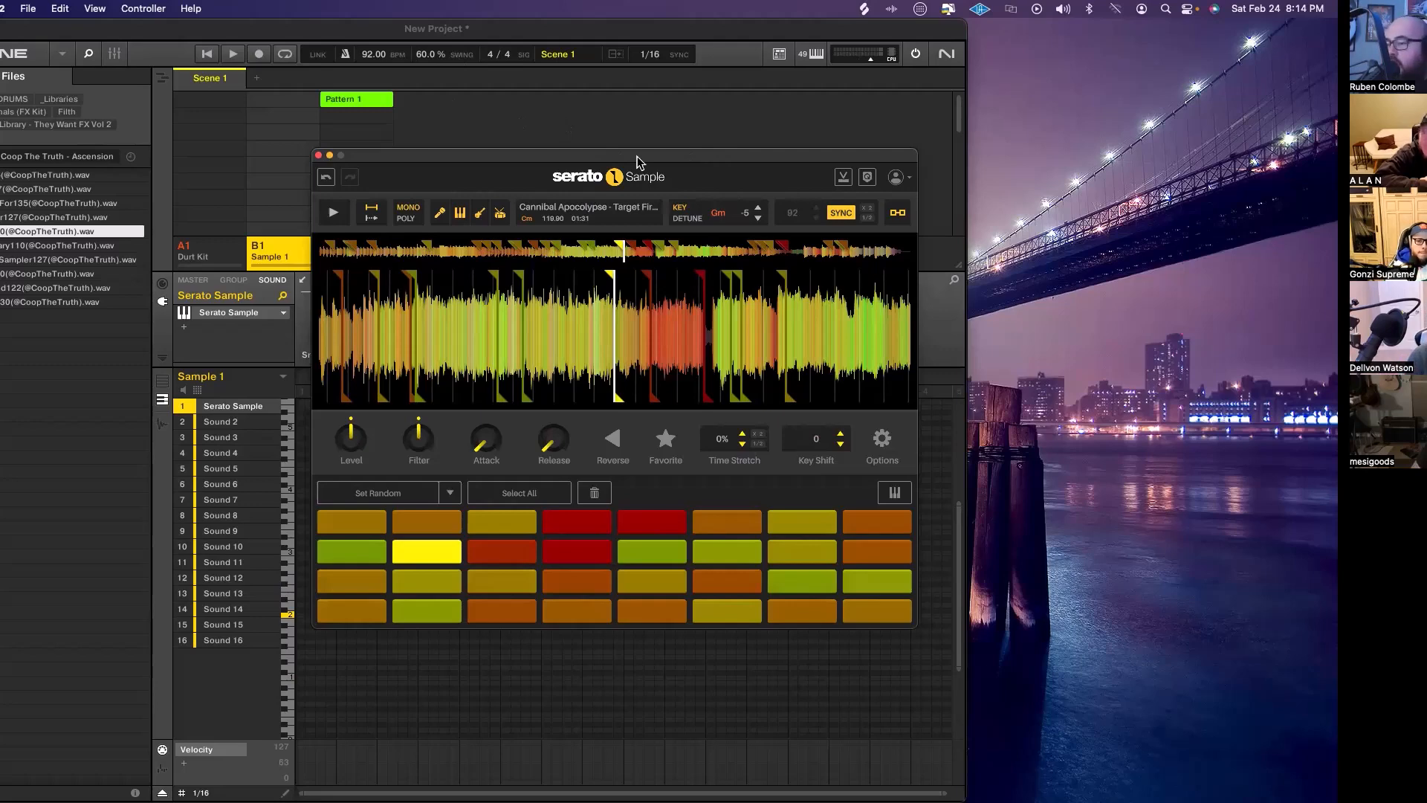
key("ctrl+space")
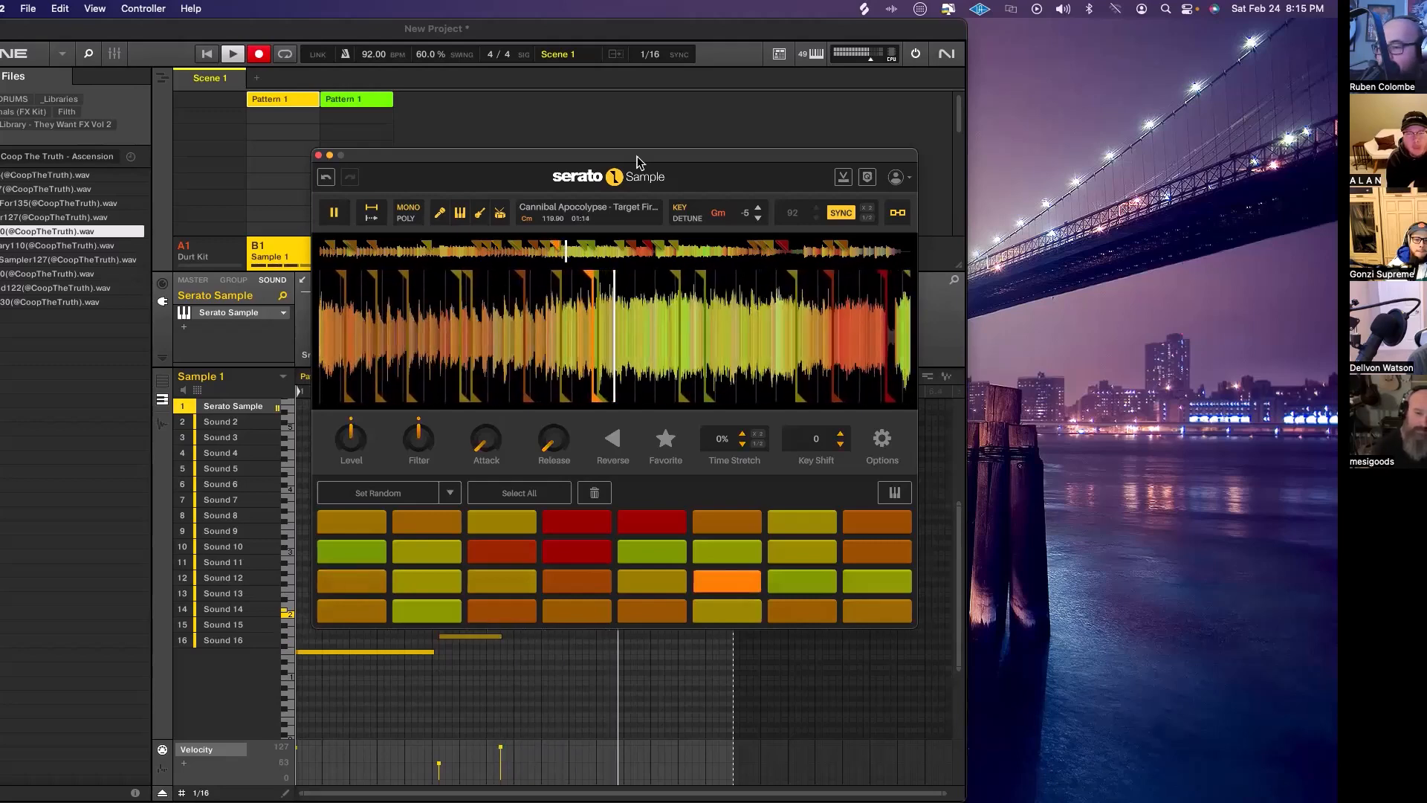
key("space")
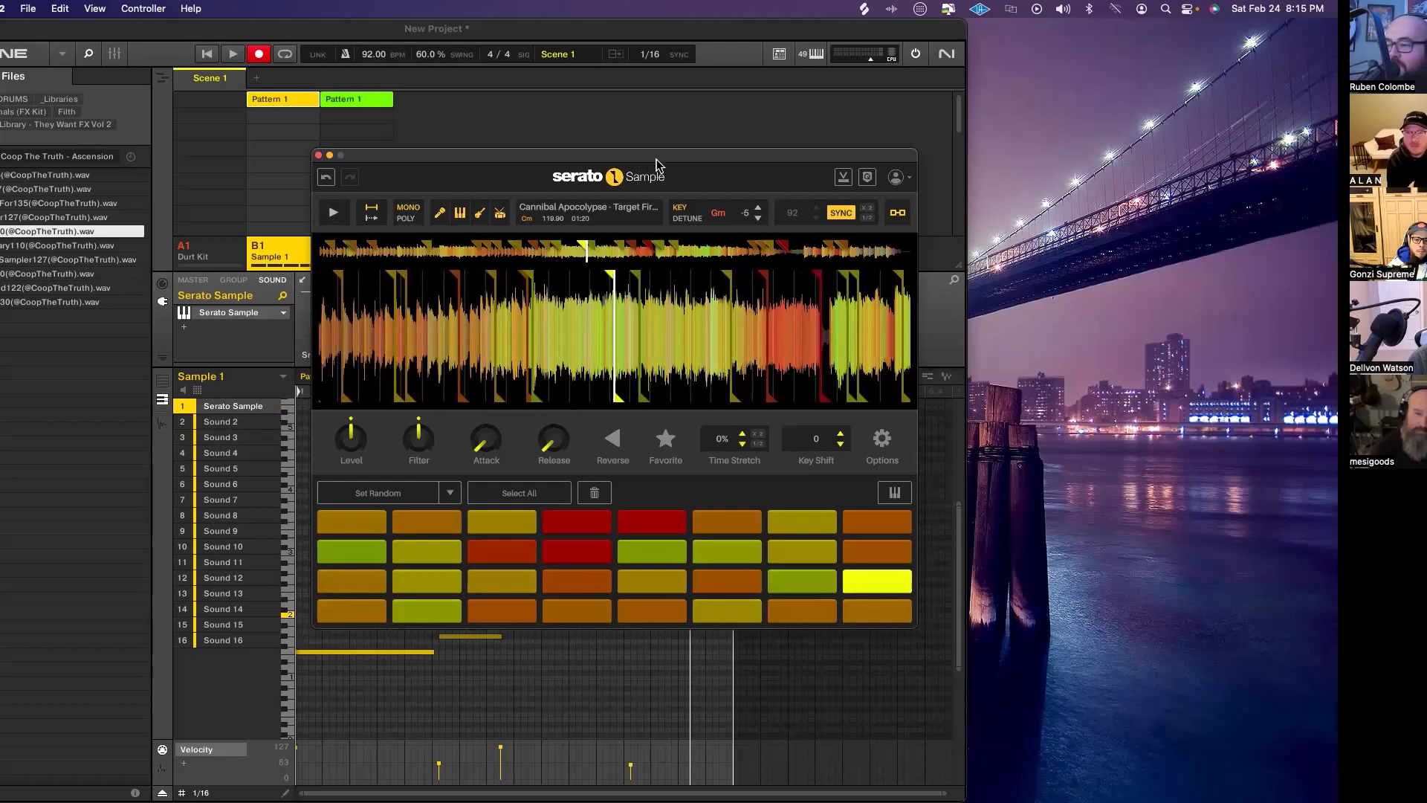
Move the Serato Sample window clear of the recorded notes and play back the pattern
left_click_drag(655, 164, 605, 82)
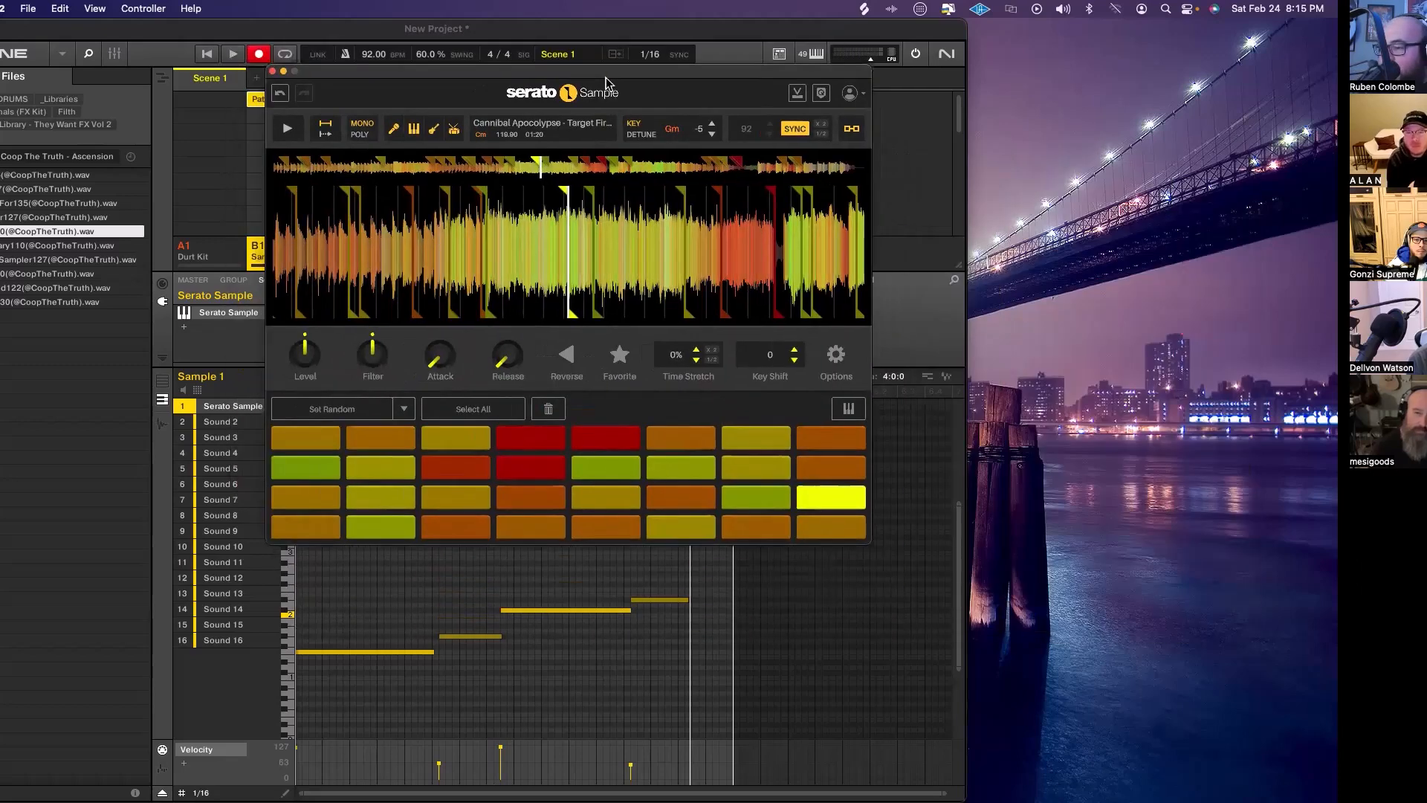
key("space")
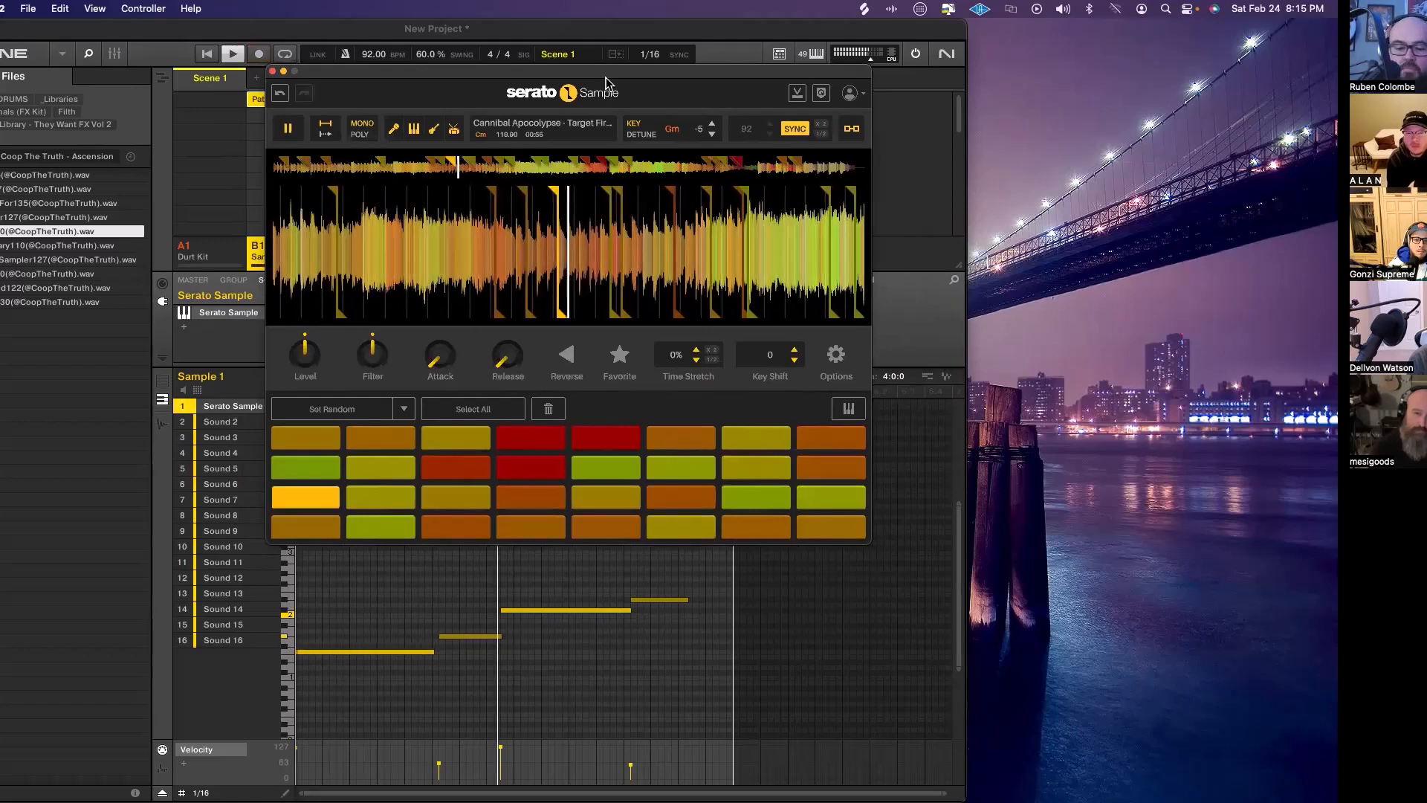
key("space")
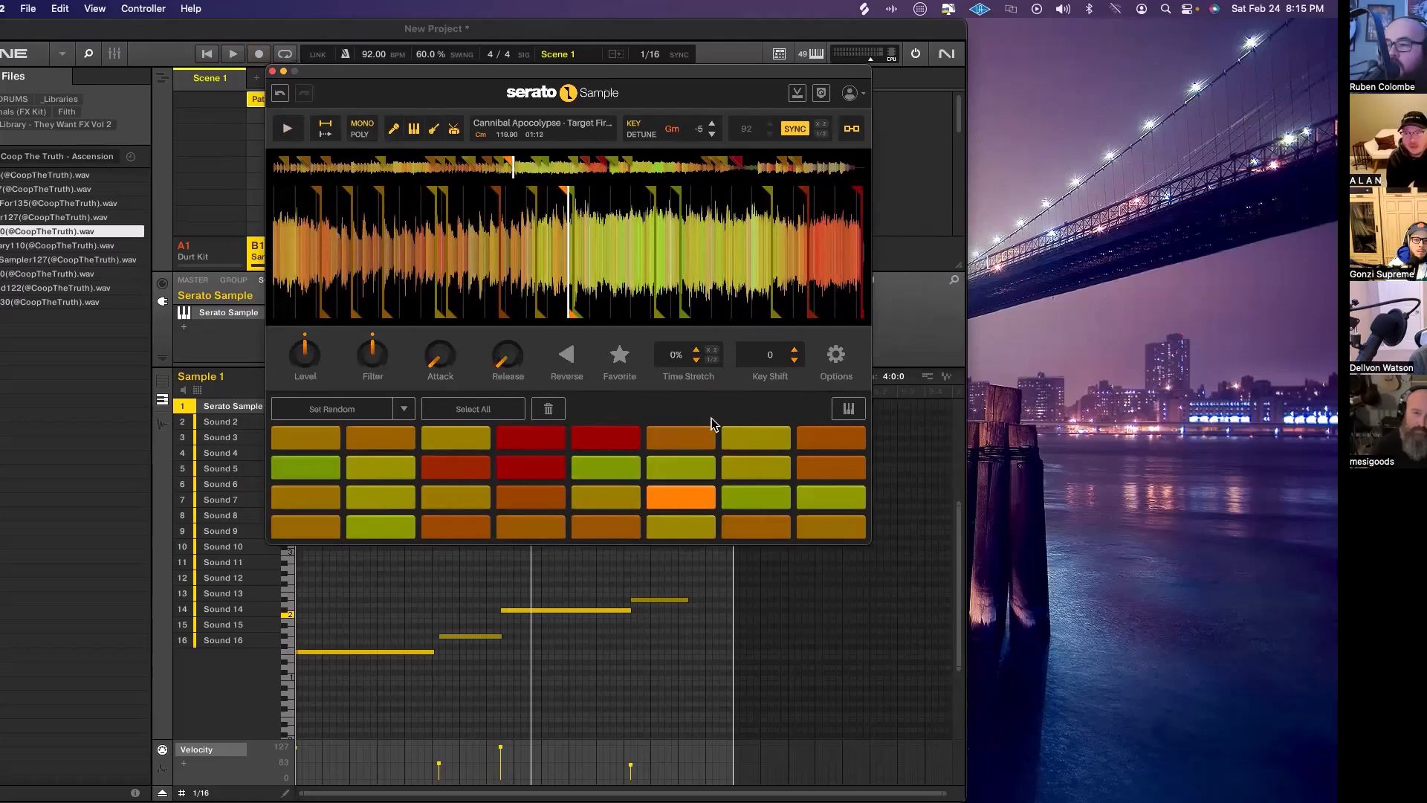
Reposition the Serato Sample window and try muting the bass and drum stems
left_click_drag(615, 83, 664, 109)
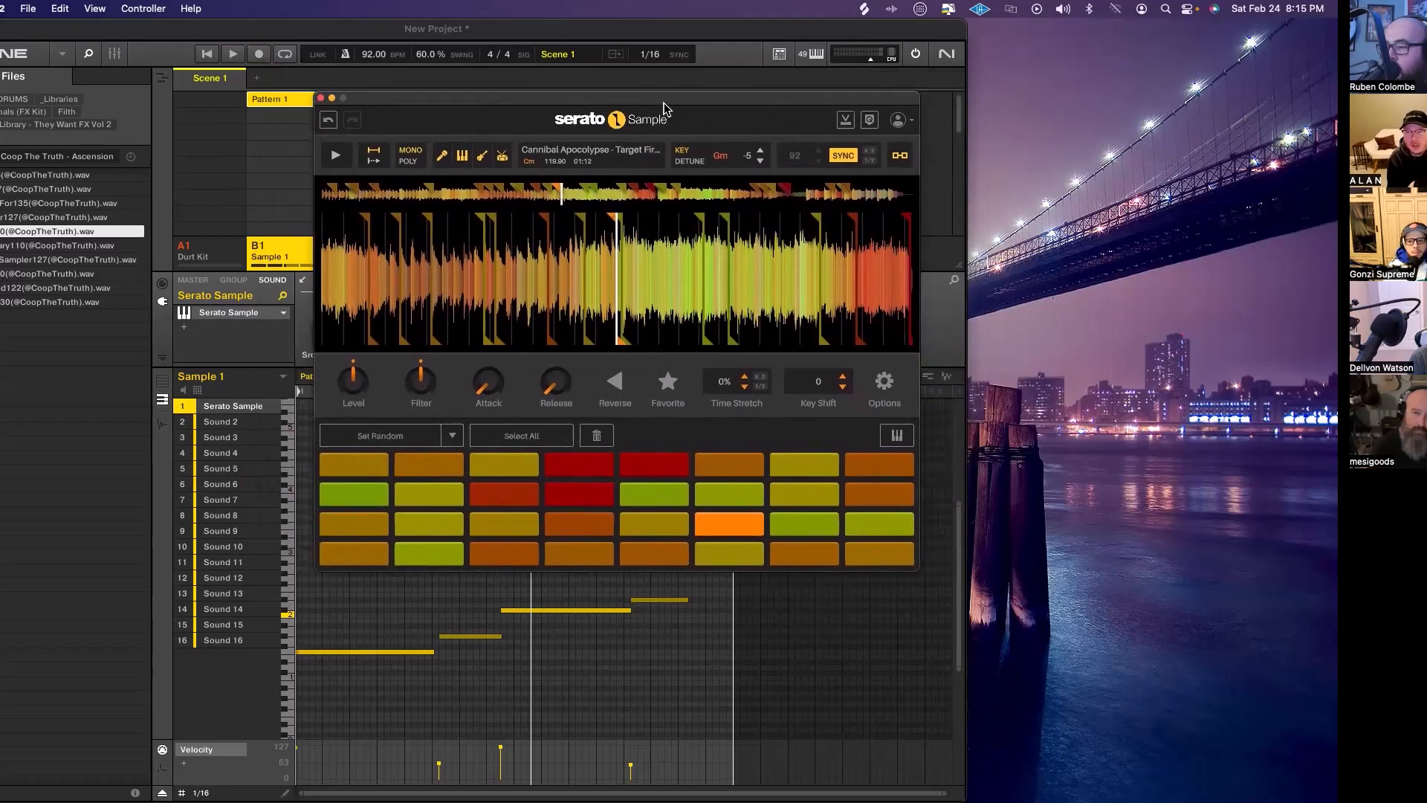
left_click(480, 157)
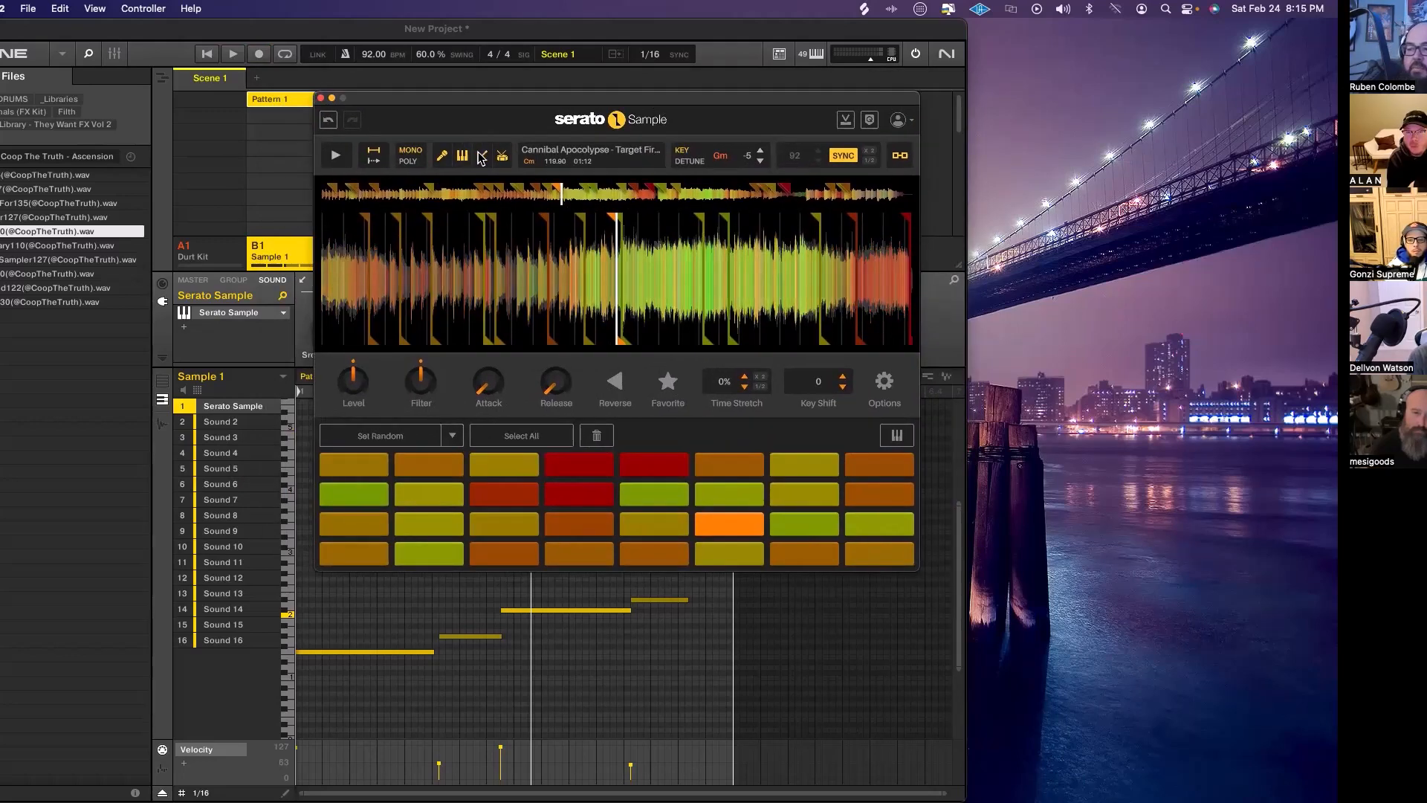
left_click(503, 158)
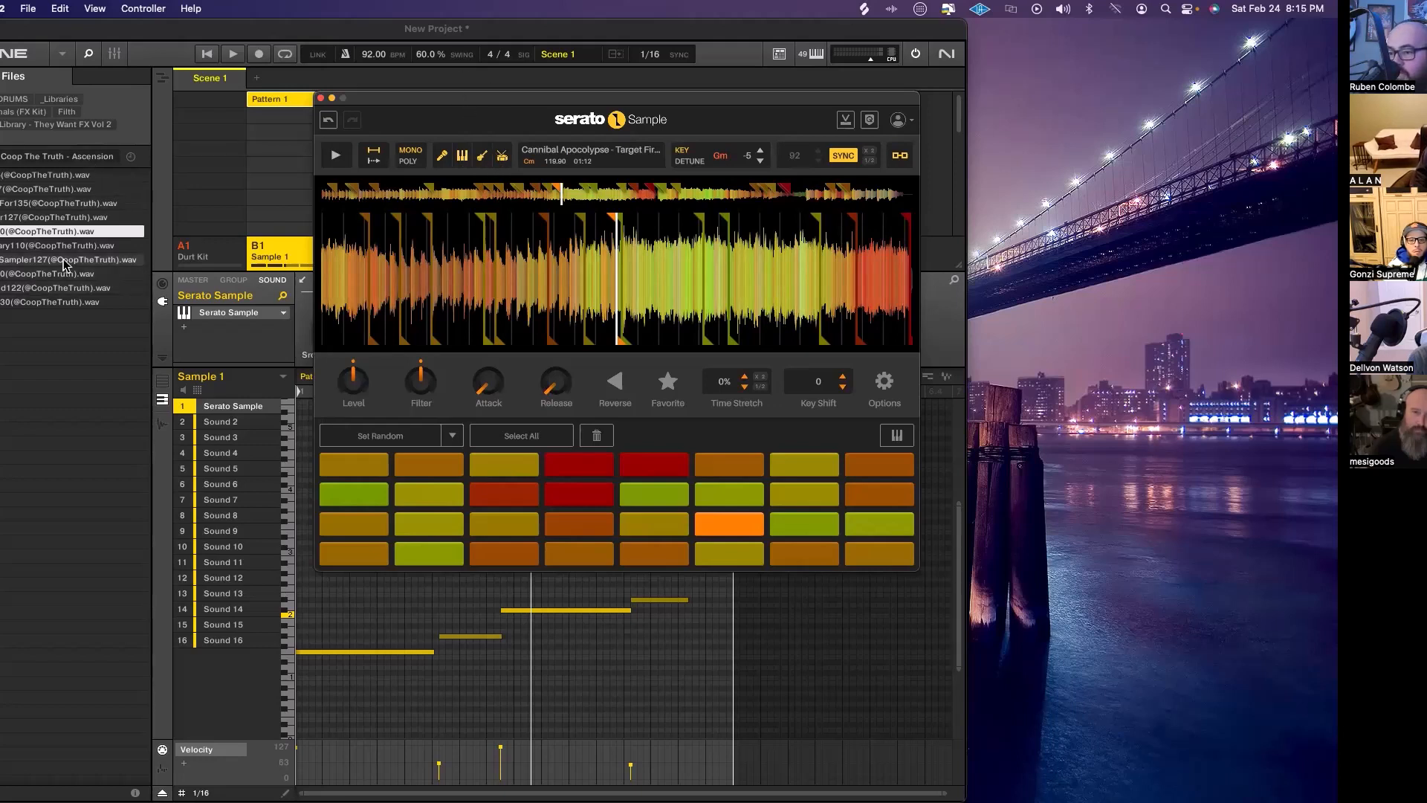
Browse the sample library from _DRUMS to the 2024 folder inside _VINYL SAMPLES
left_click(30, 99)
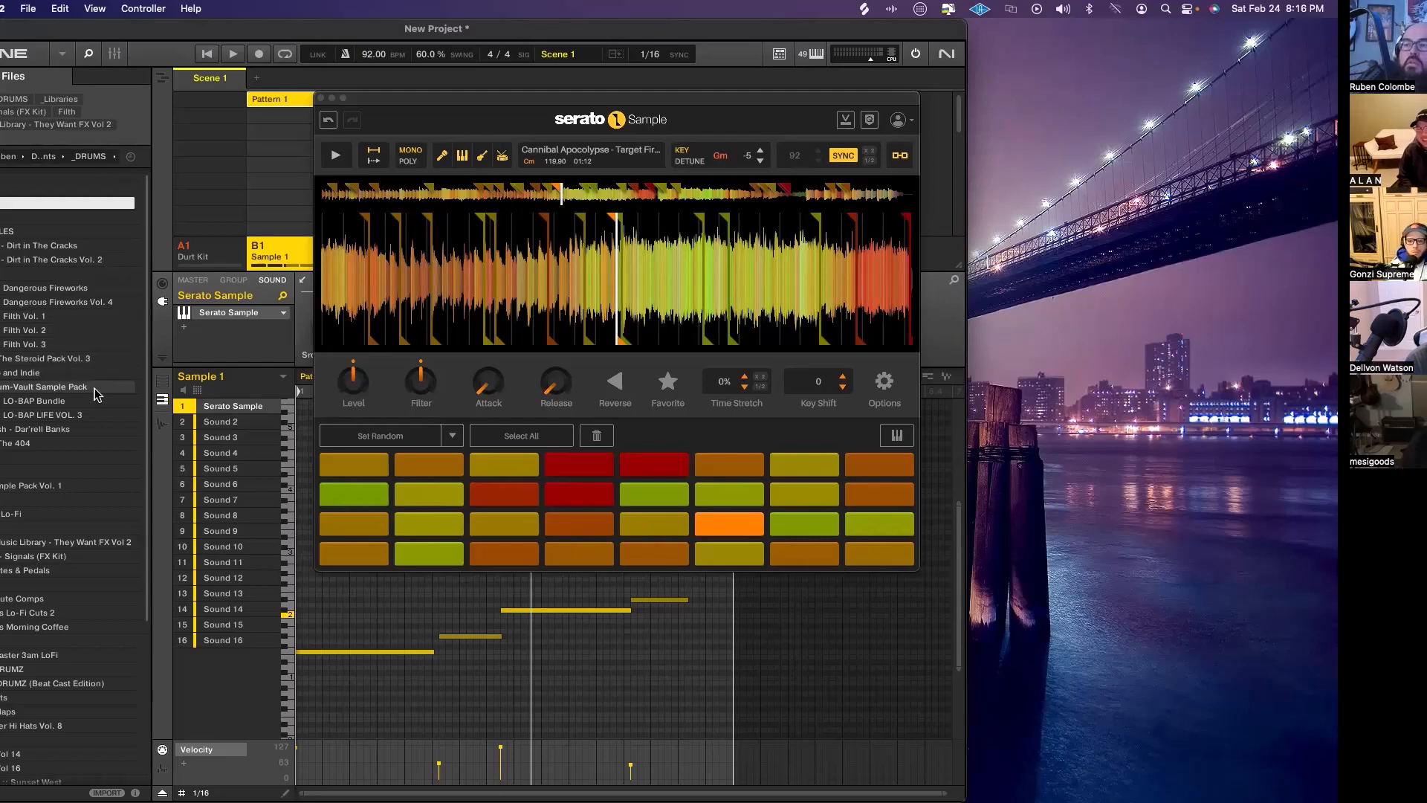
left_click(429, 524)
left_click(494, 550)
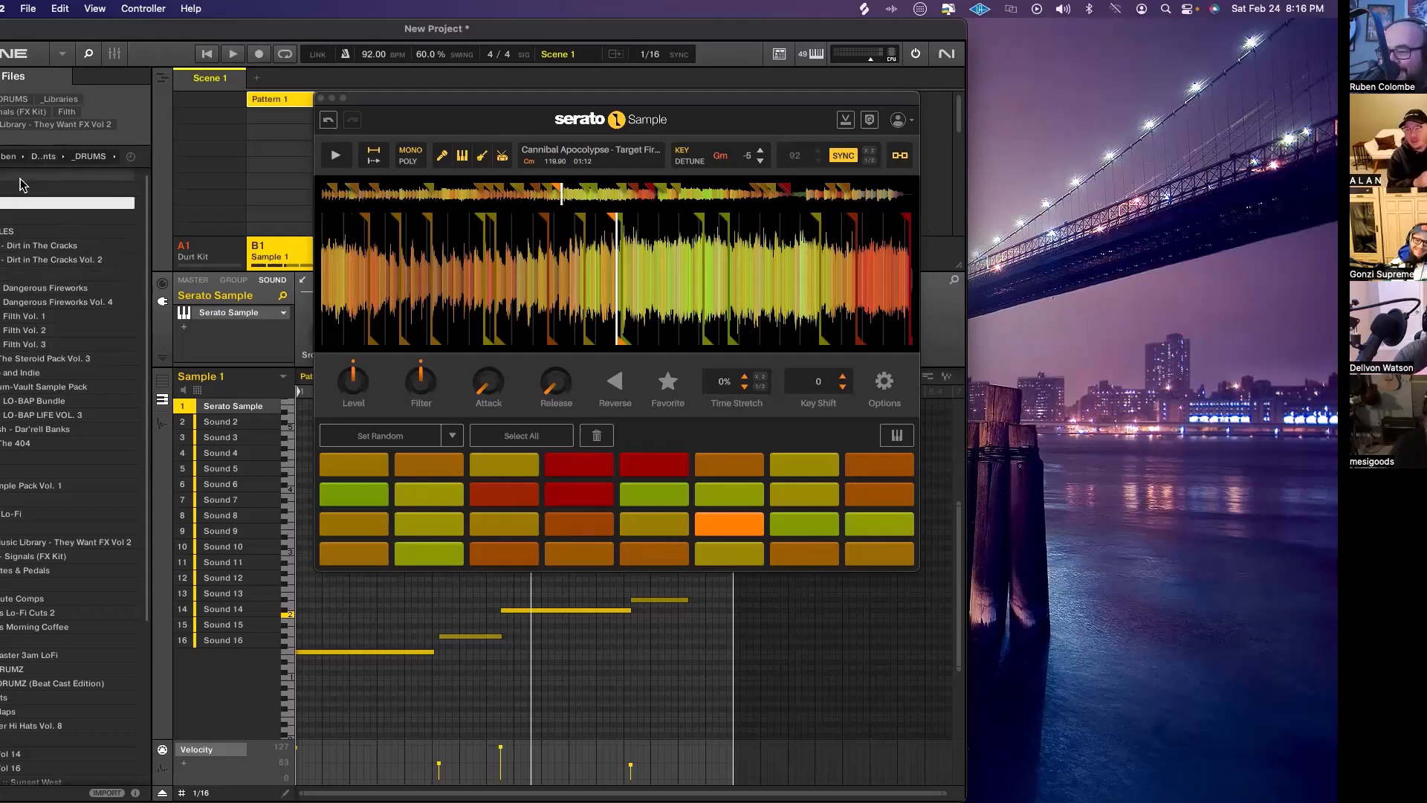
double_click(7, 232)
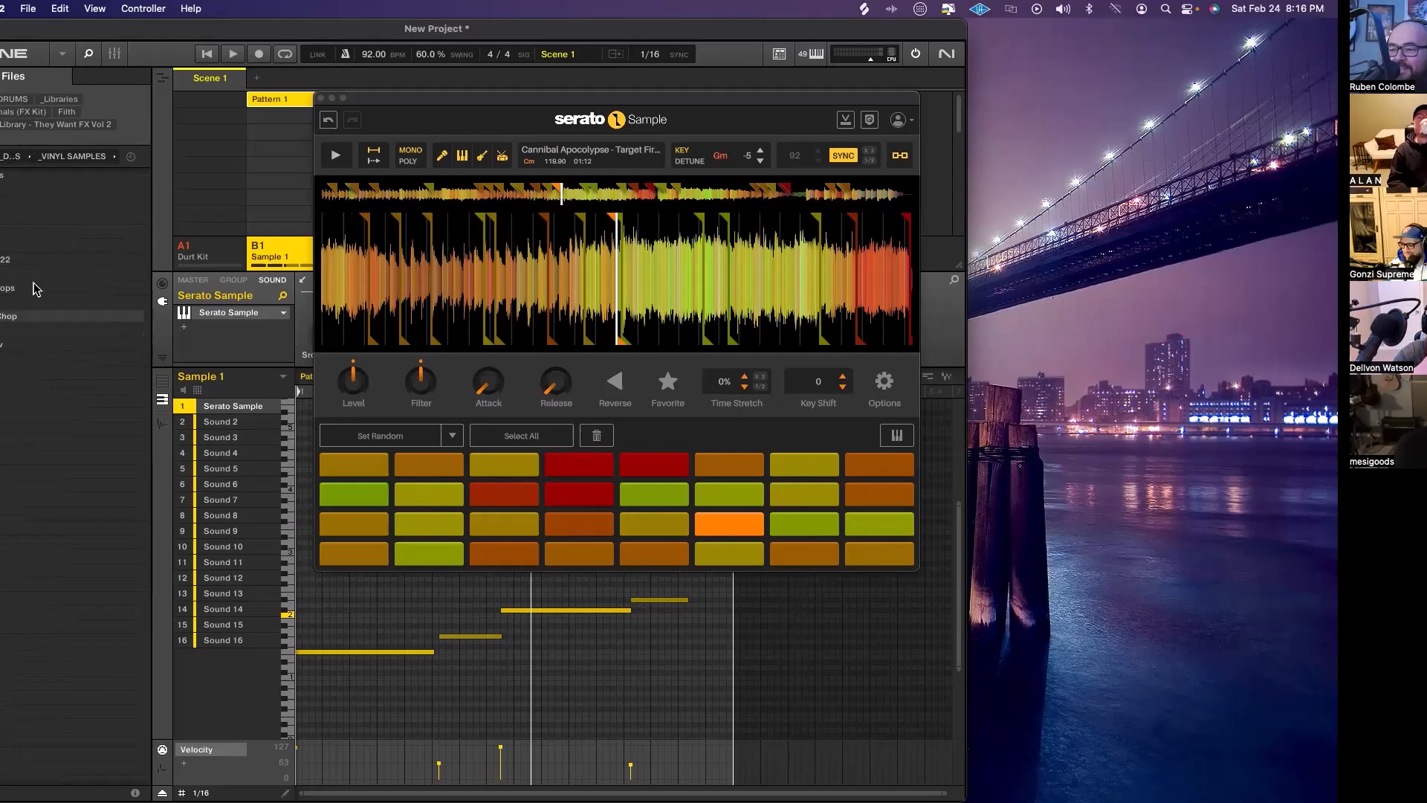
left_click(7, 205)
double_click(7, 208)
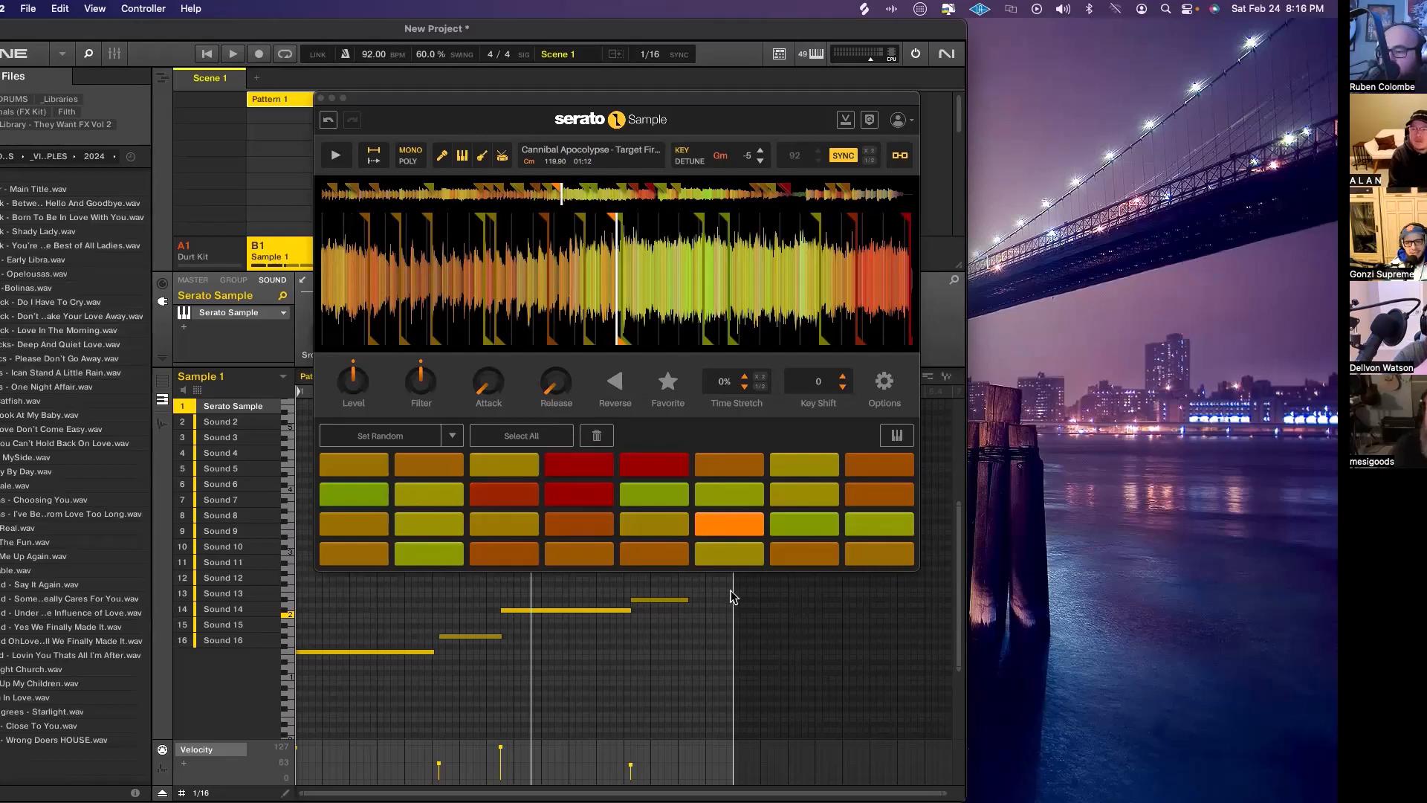
Delete all recorded notes from the Sample 1 pattern and reposition the Serato Sample window
left_click_drag(726, 590, 410, 674)
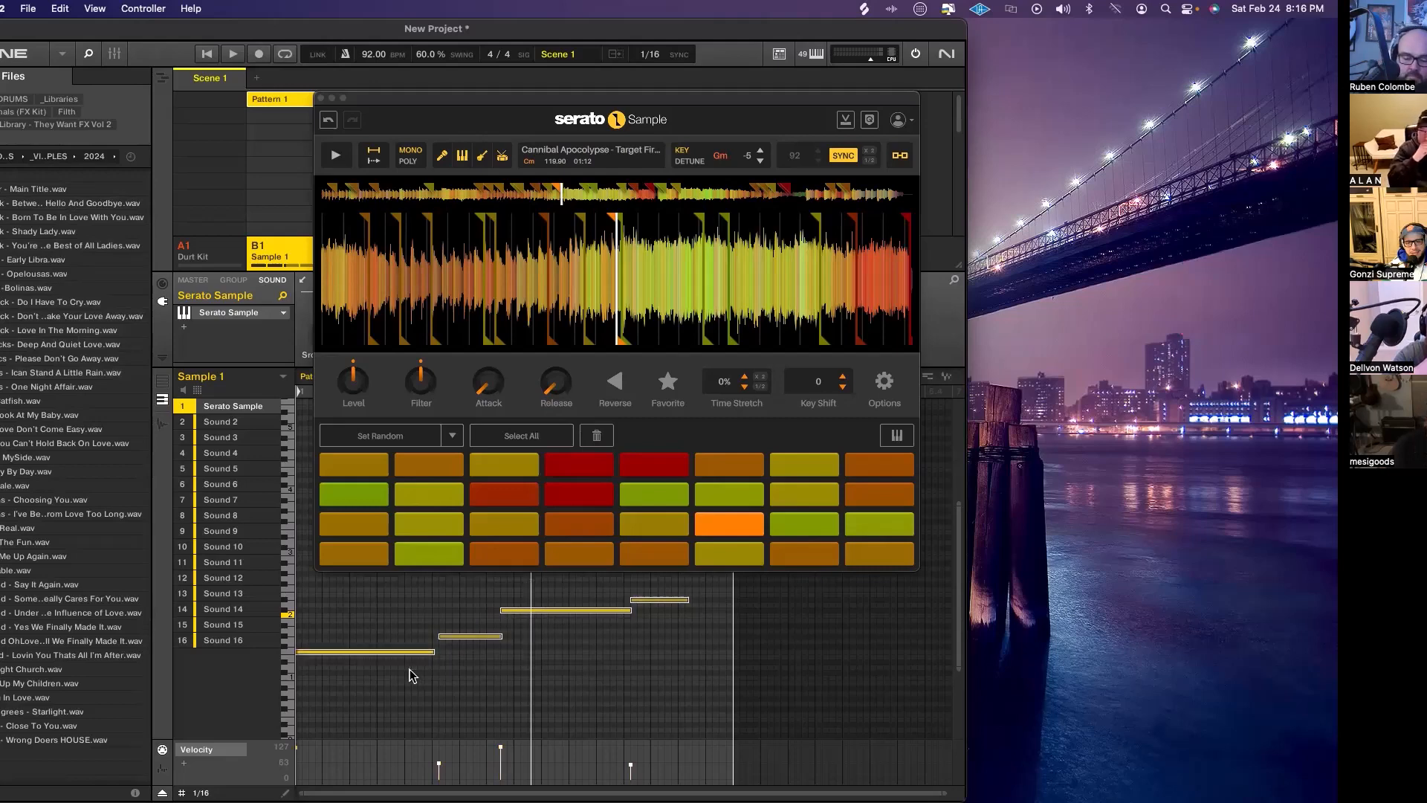
key("Delete")
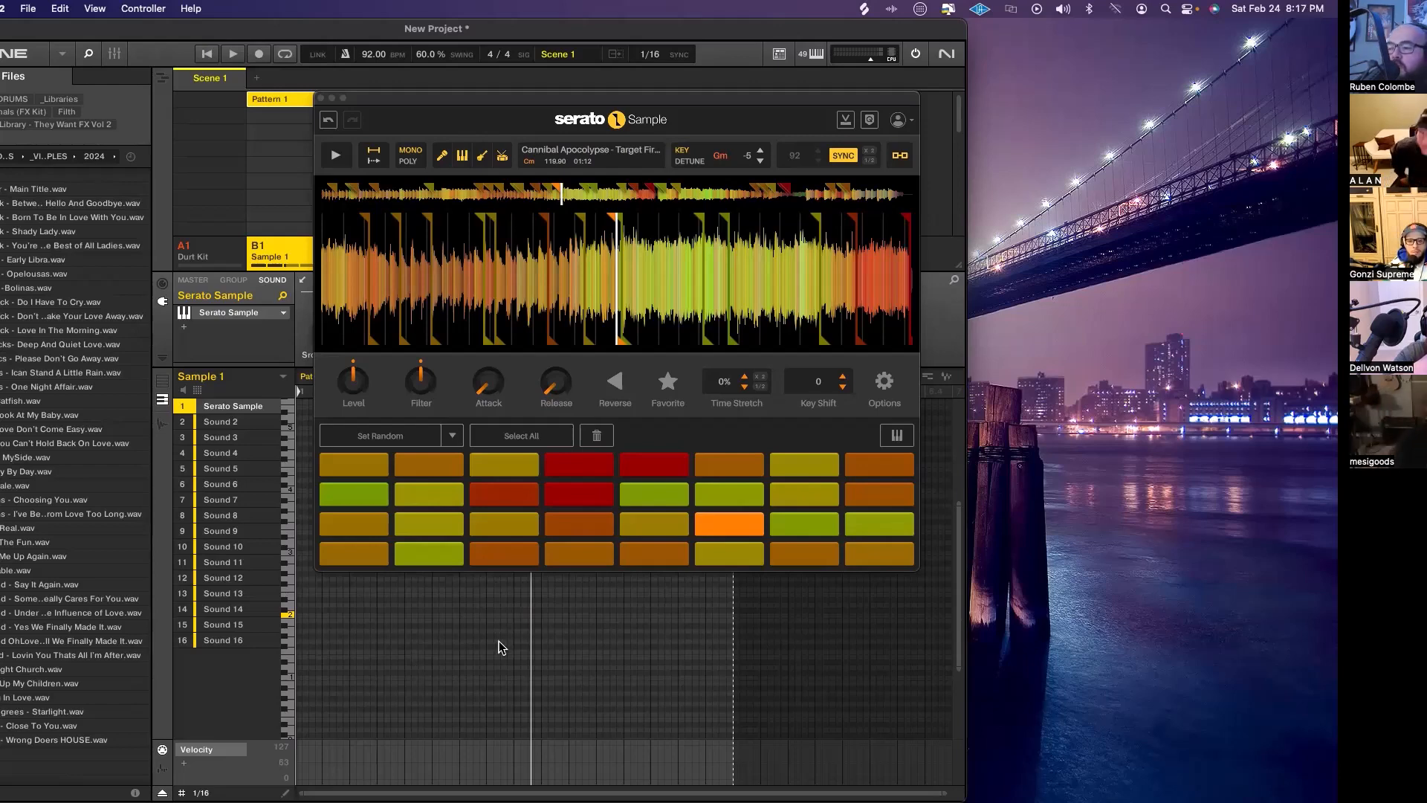
left_click_drag(652, 102, 685, 102)
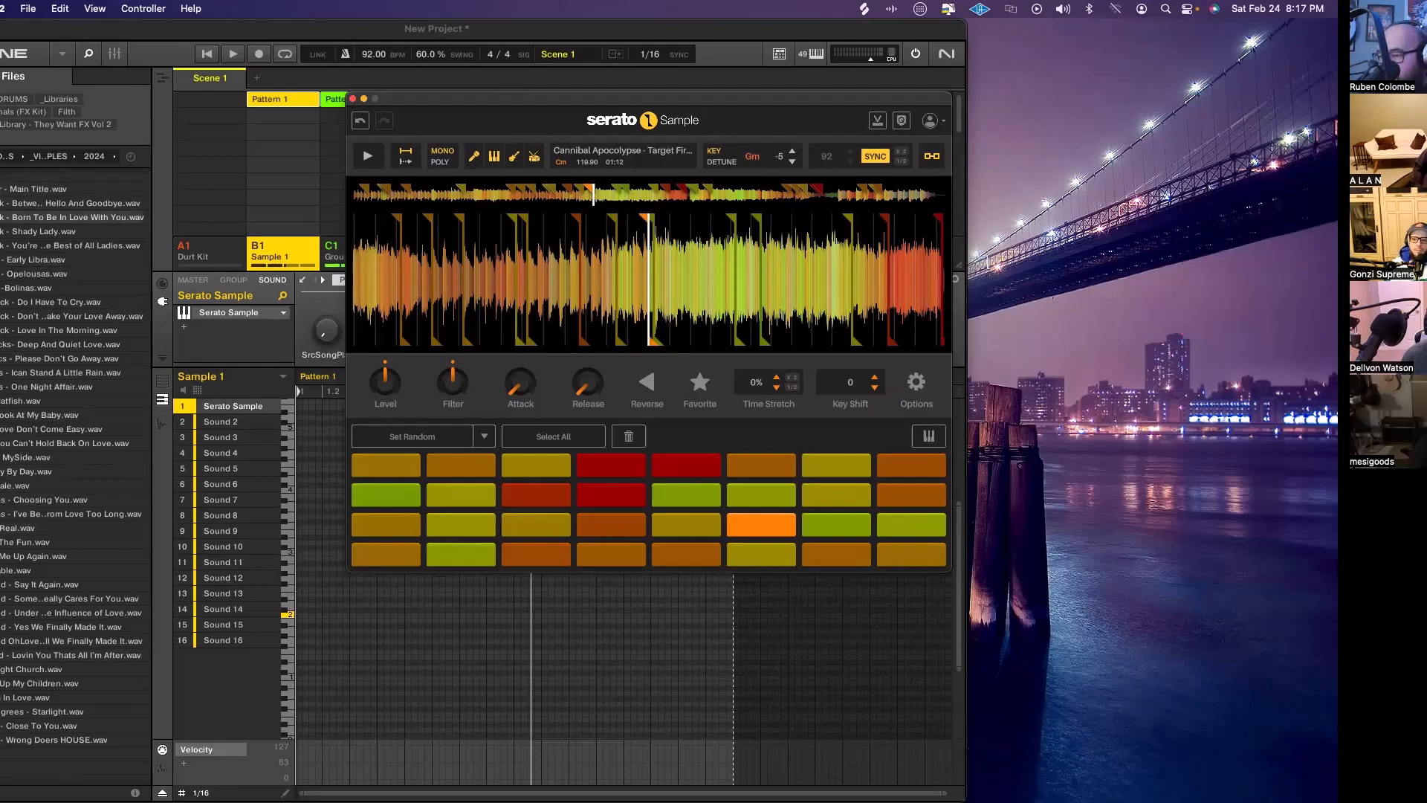
Play the track from its beginning with the key shift reset to 0, and pause it
left_click(354, 194)
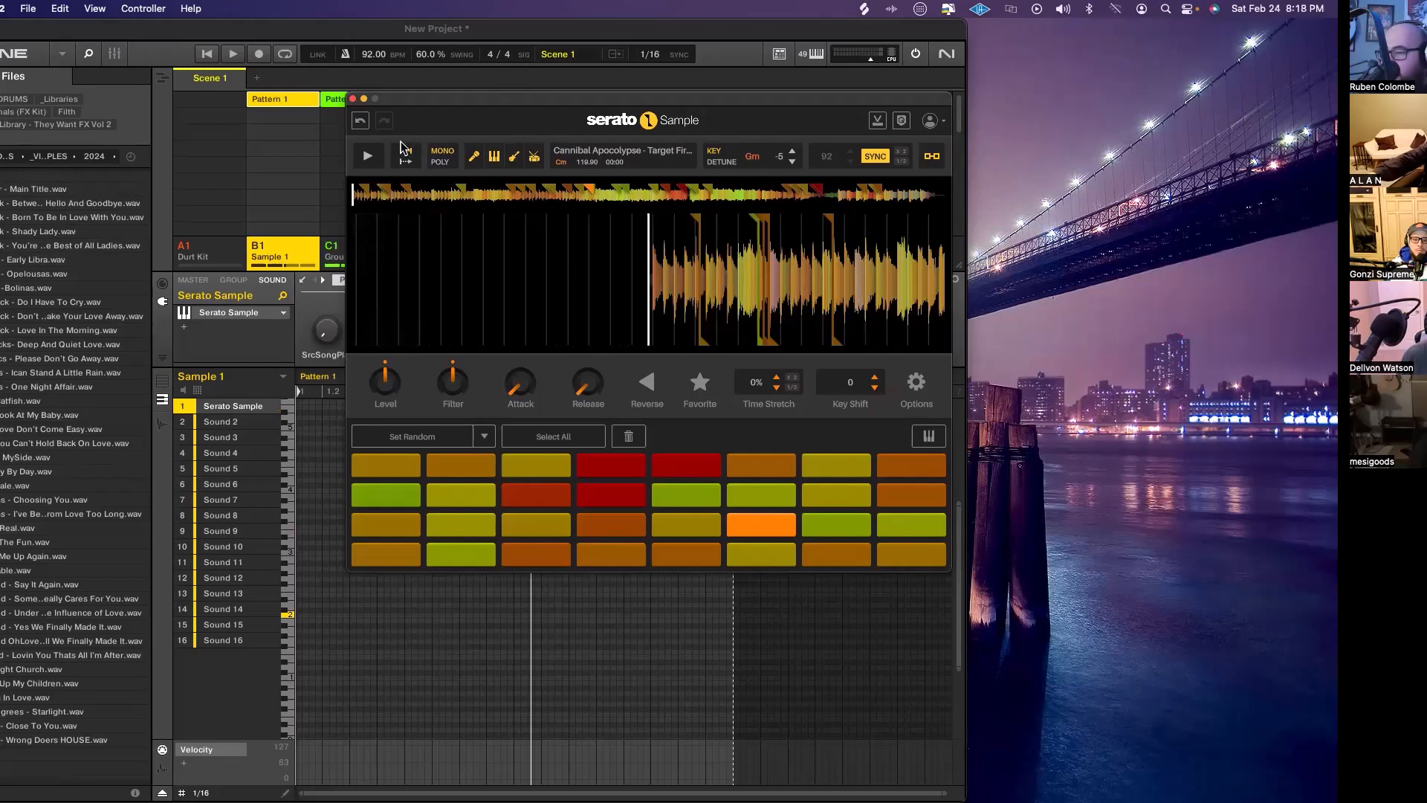
left_click(374, 157)
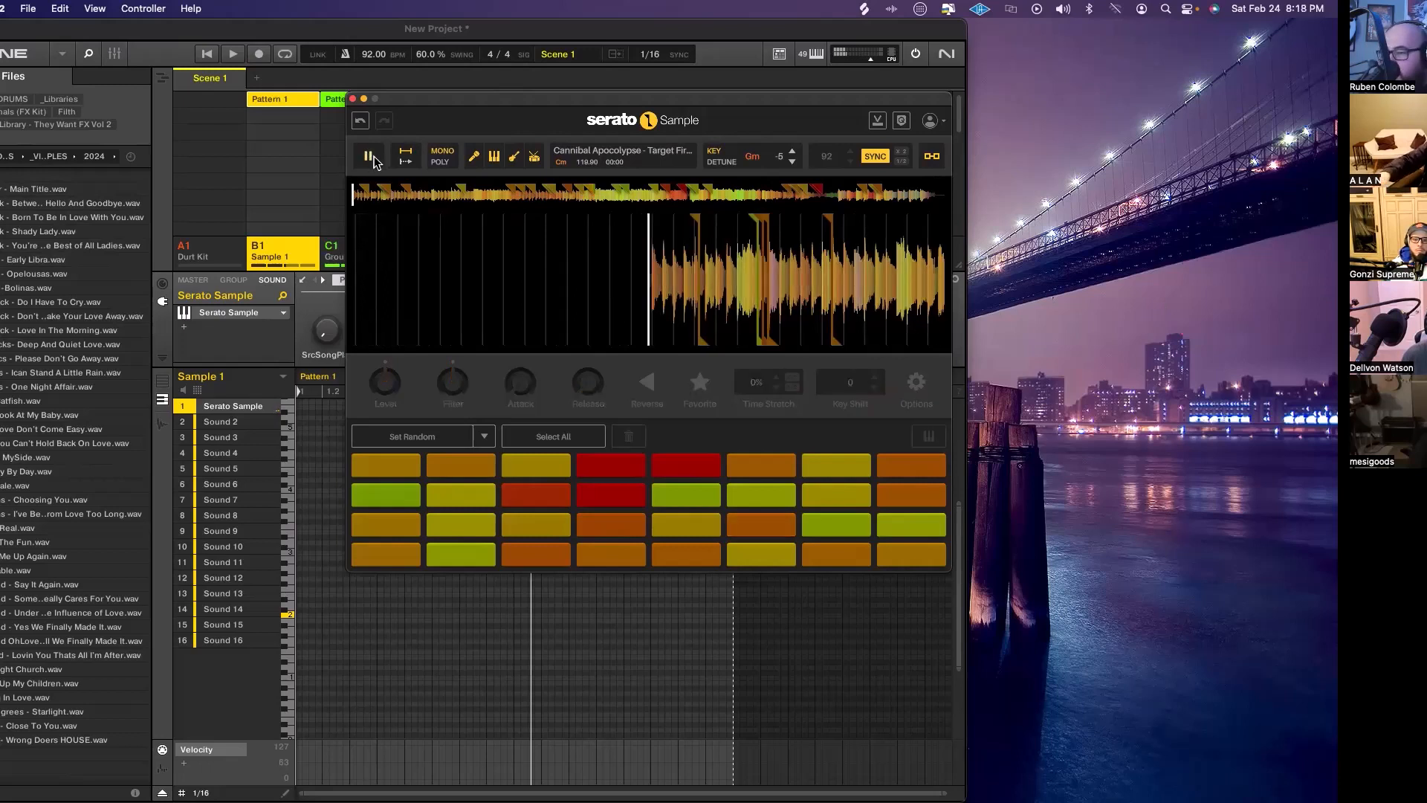
left_click(792, 154)
left_click(792, 153)
left_click(792, 153)
left_click(792, 153)
left_click(792, 153)
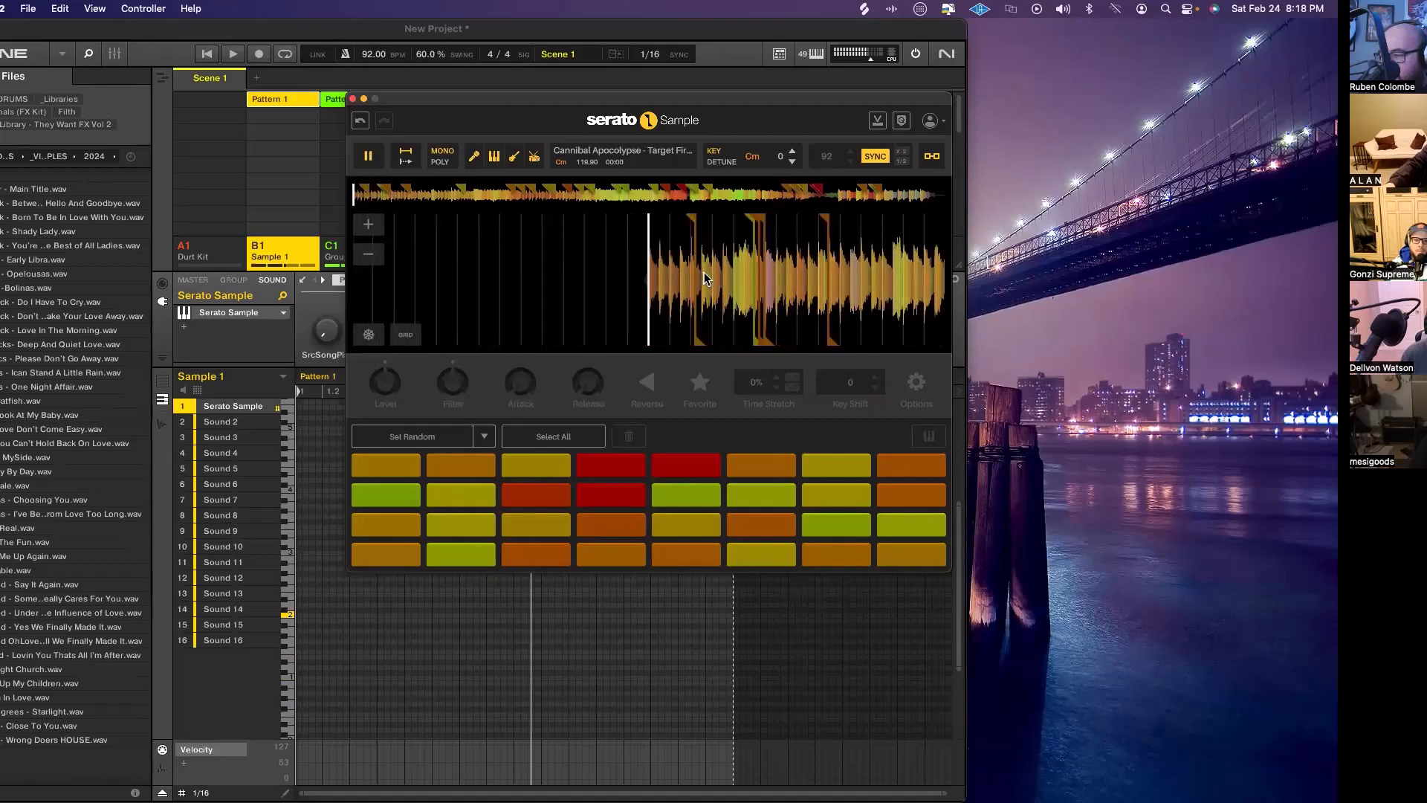
left_click(377, 158)
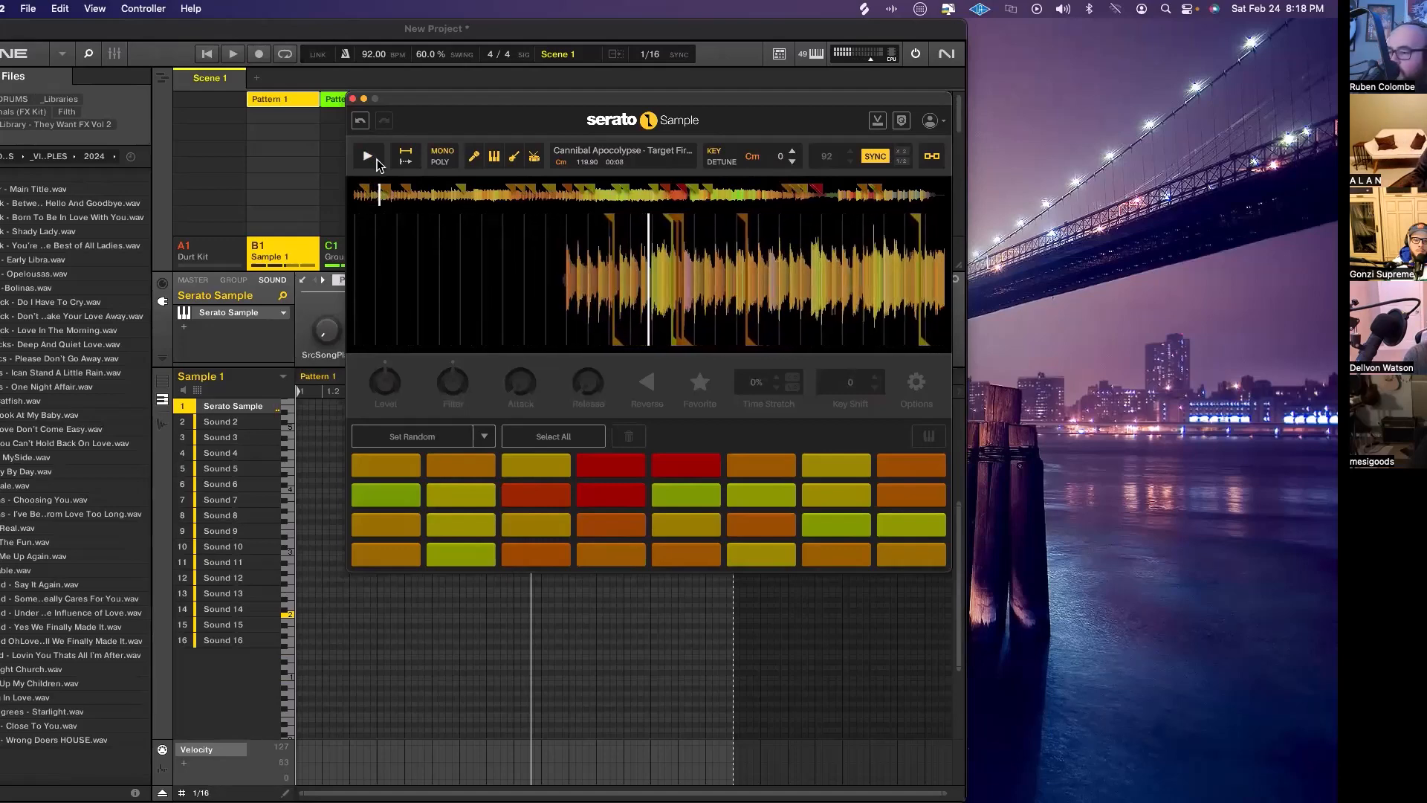
Load the Levert - Feel Real track into Serato Sample and start its playback
left_click(15, 471)
left_click(15, 528)
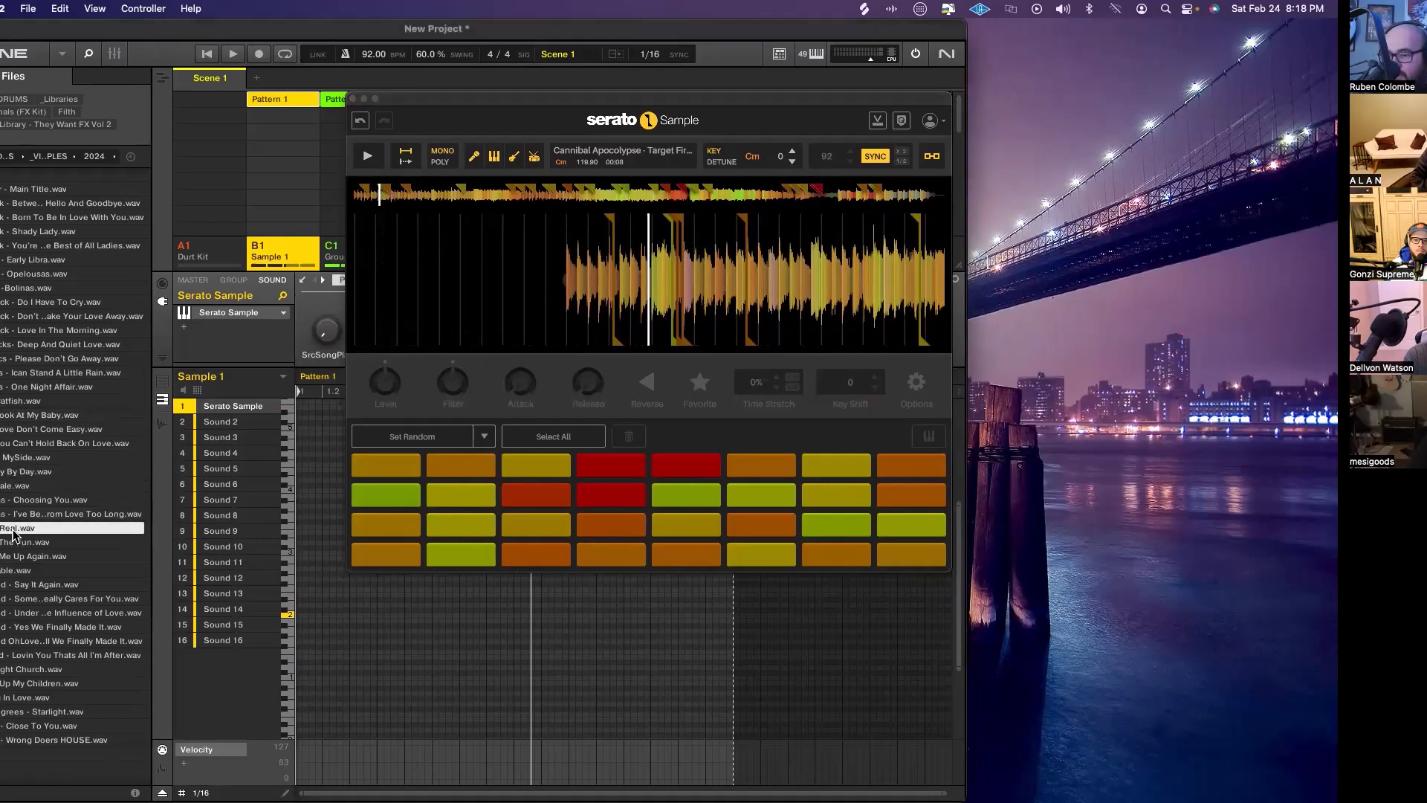
left_click_drag(14, 533, 641, 275)
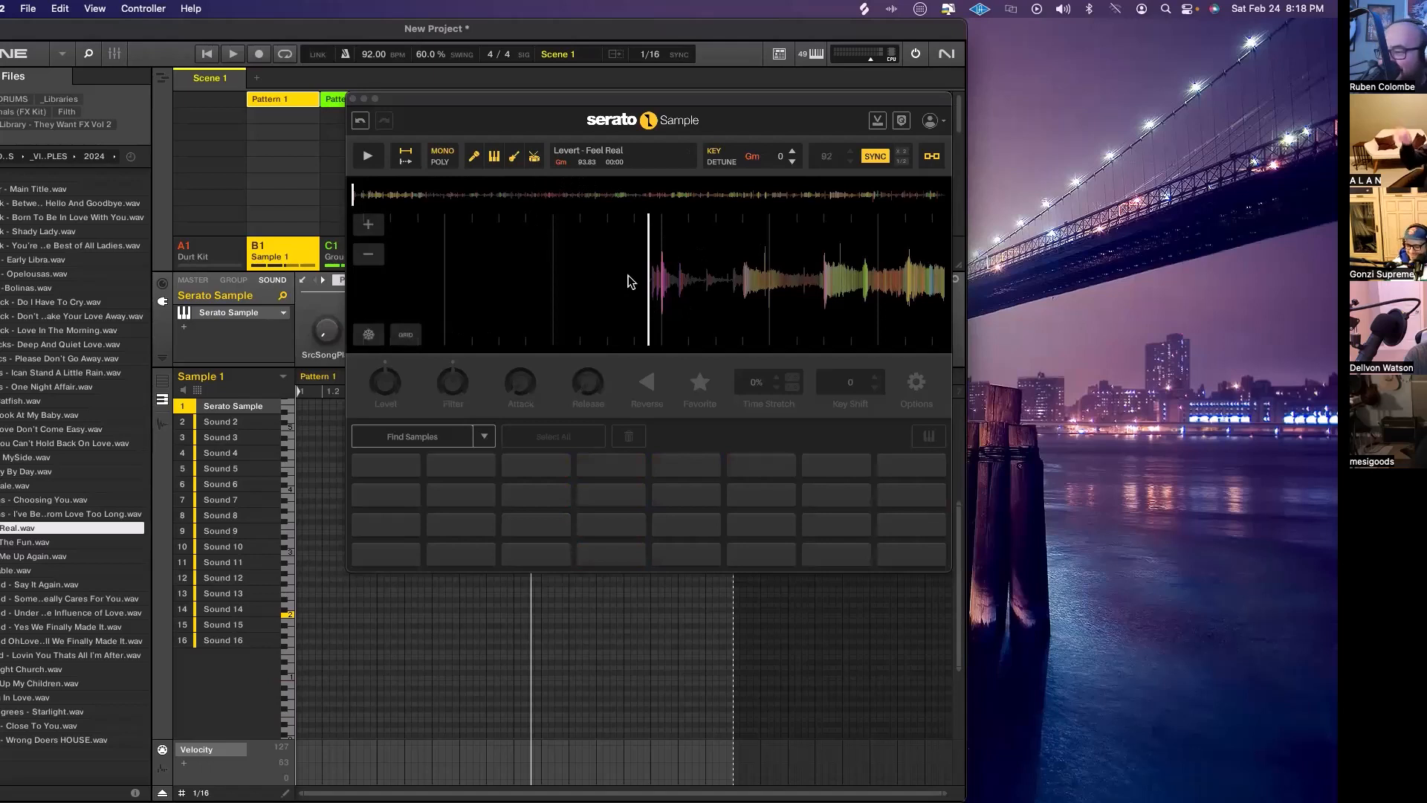
left_click(381, 160)
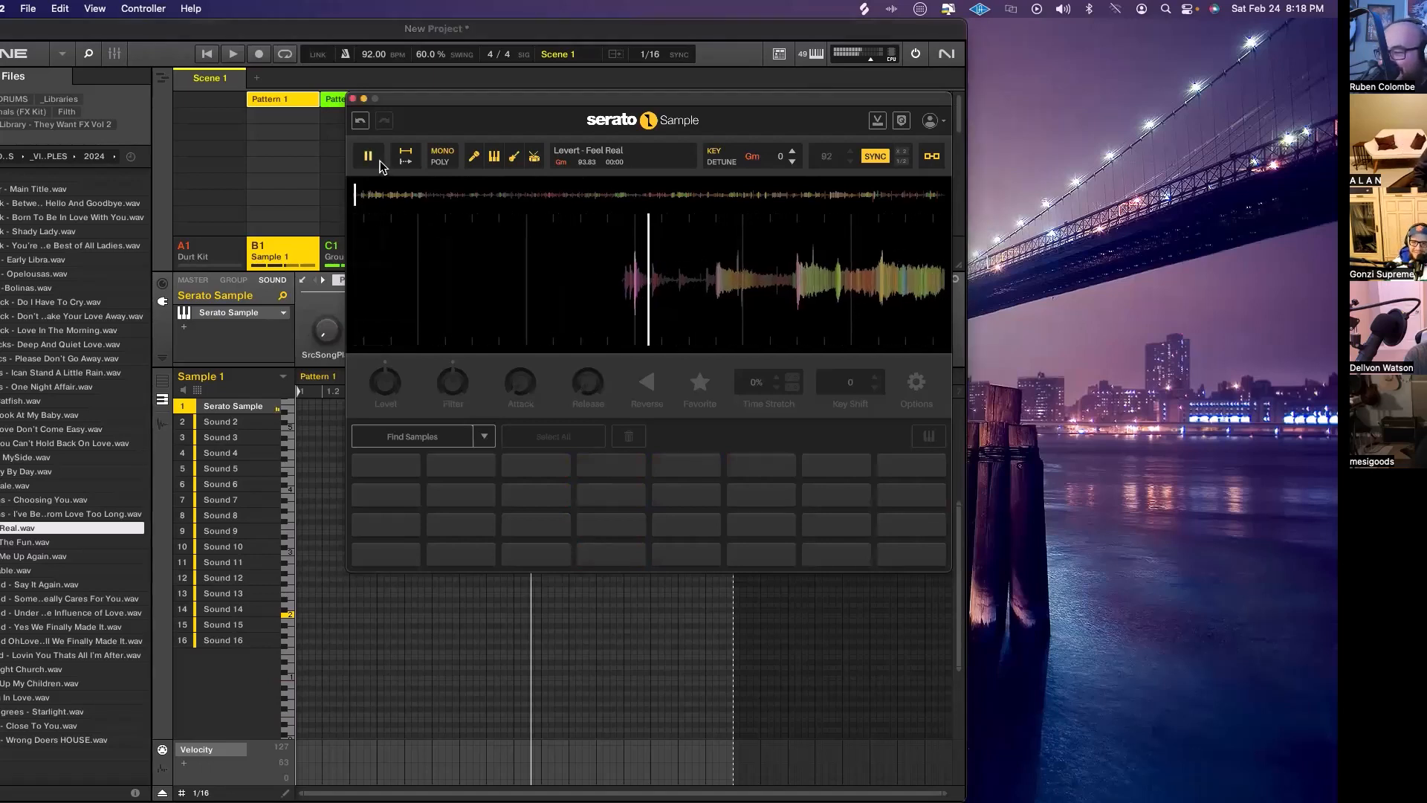
Mute the vocal and drum stems of Levert - Feel Real and fill the pads with Set Random chops, ending with playback paused
left_click(541, 162)
left_click_drag(457, 301, 628, 301)
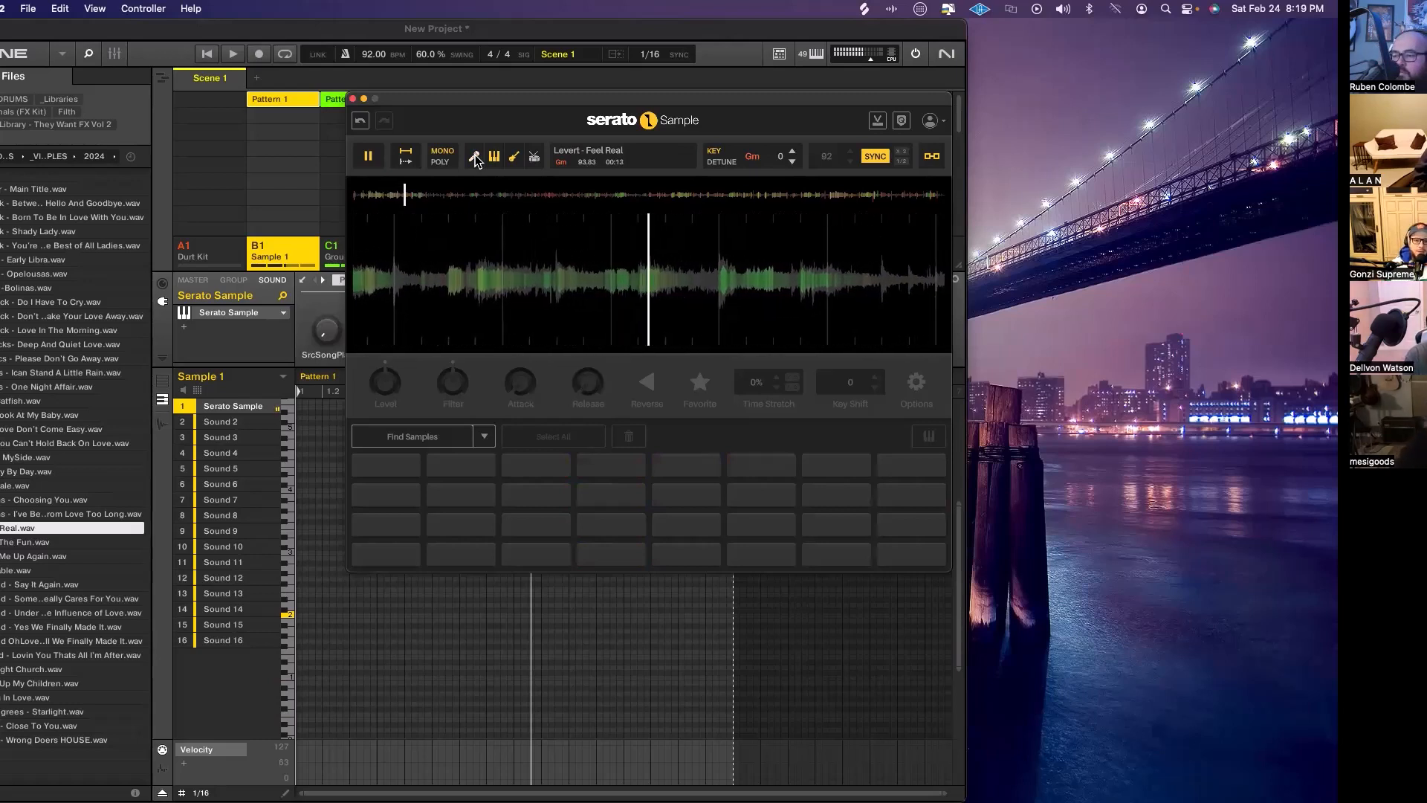
left_click(485, 437)
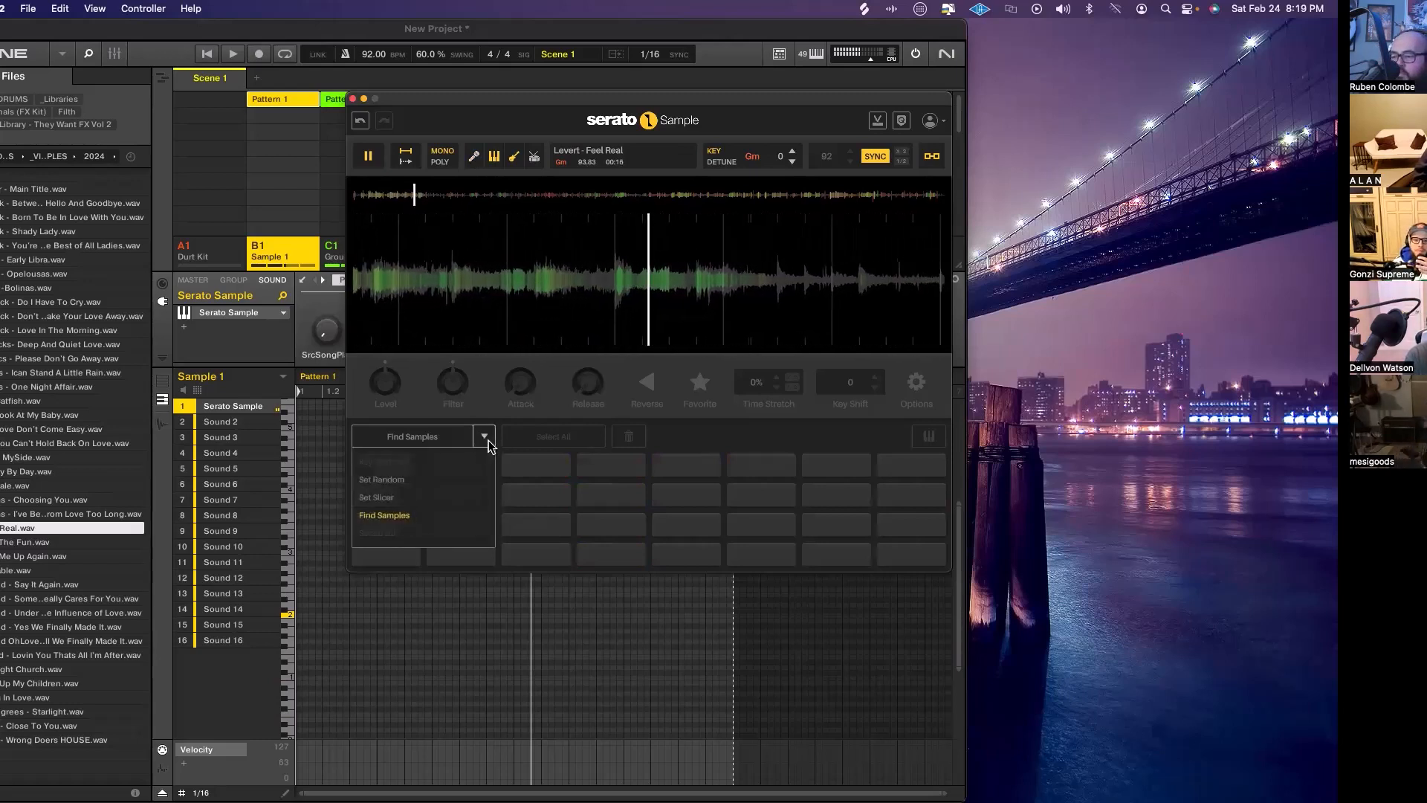
left_click(408, 481)
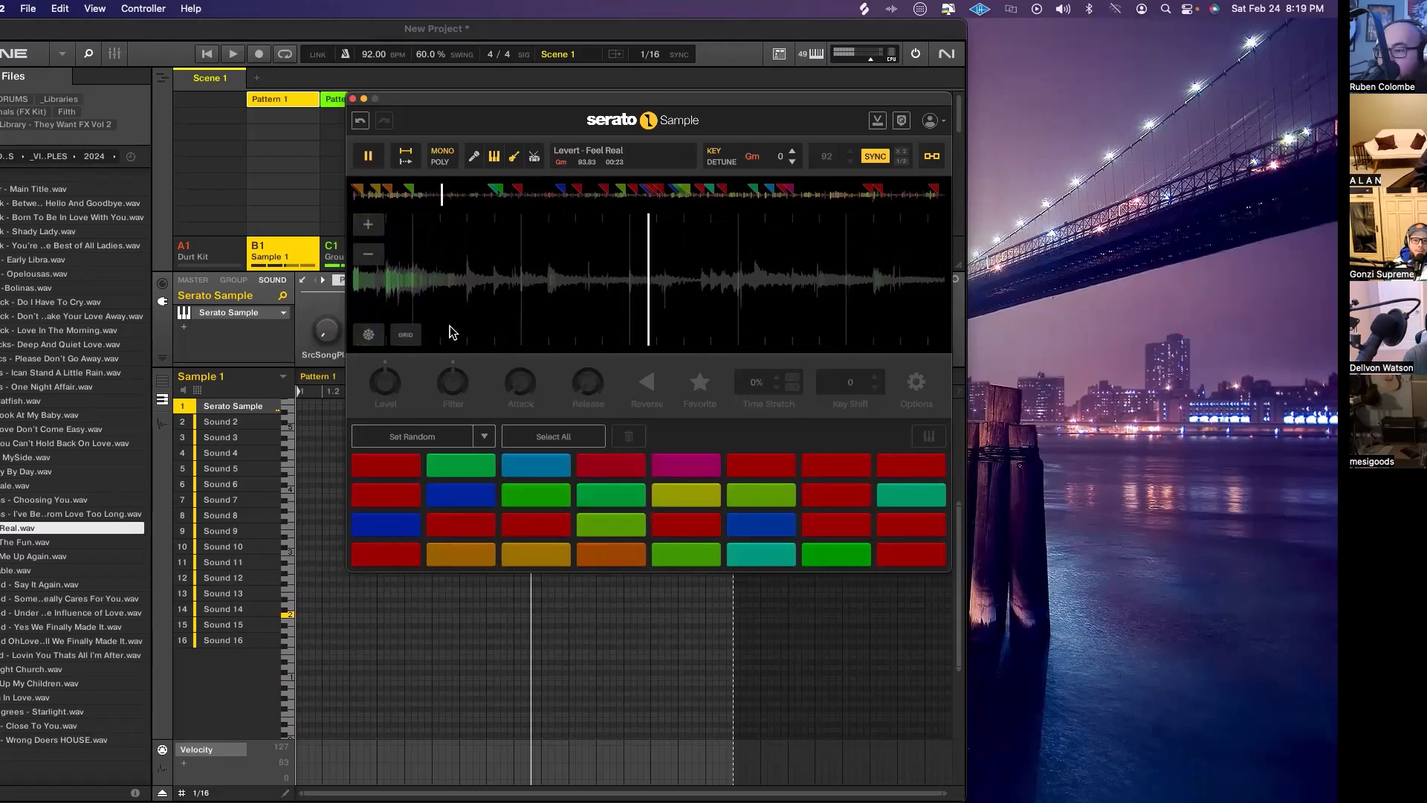
left_click(367, 157)
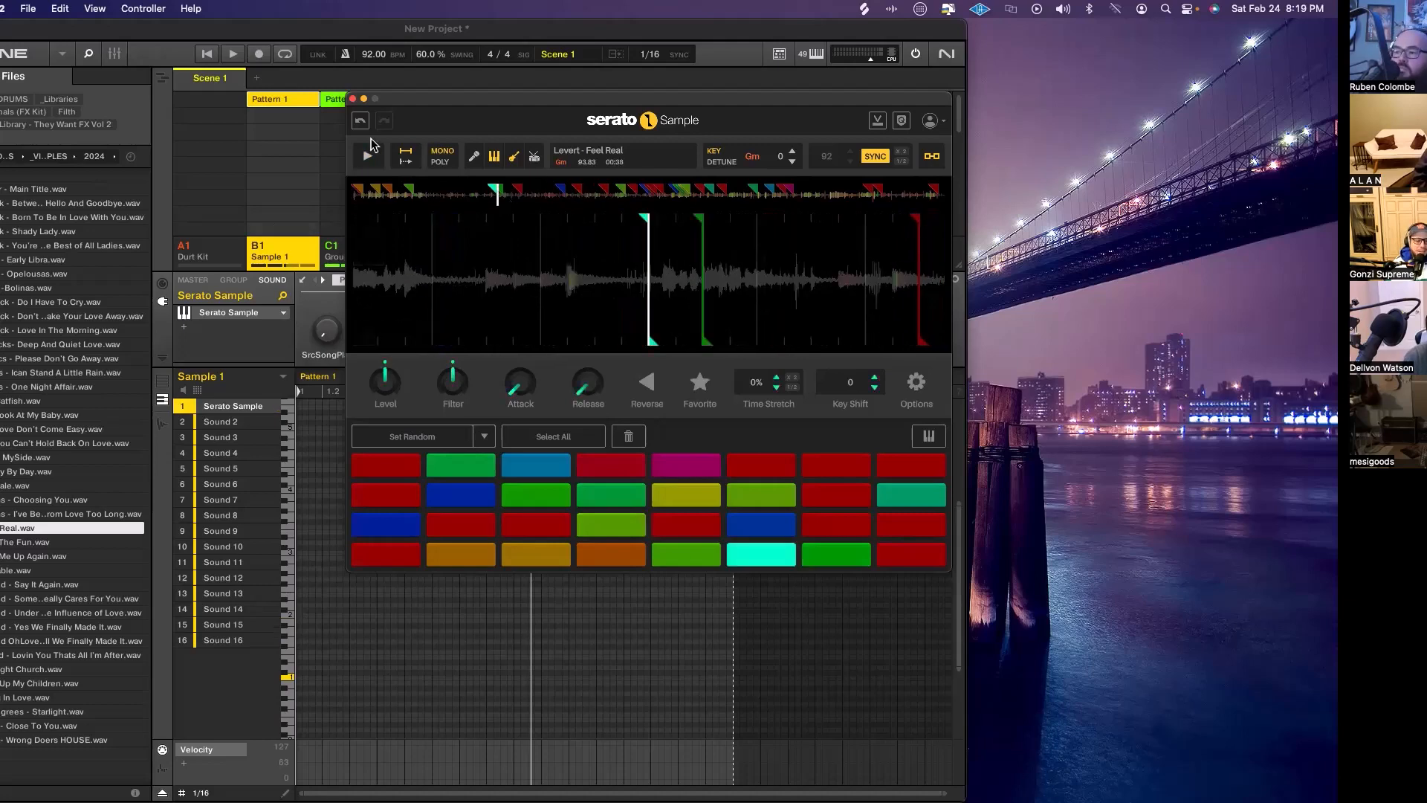
Close the Serato Sample window and select Group C1 to display its Cannibal Apocolypse - Target Firing sample
left_click(353, 99)
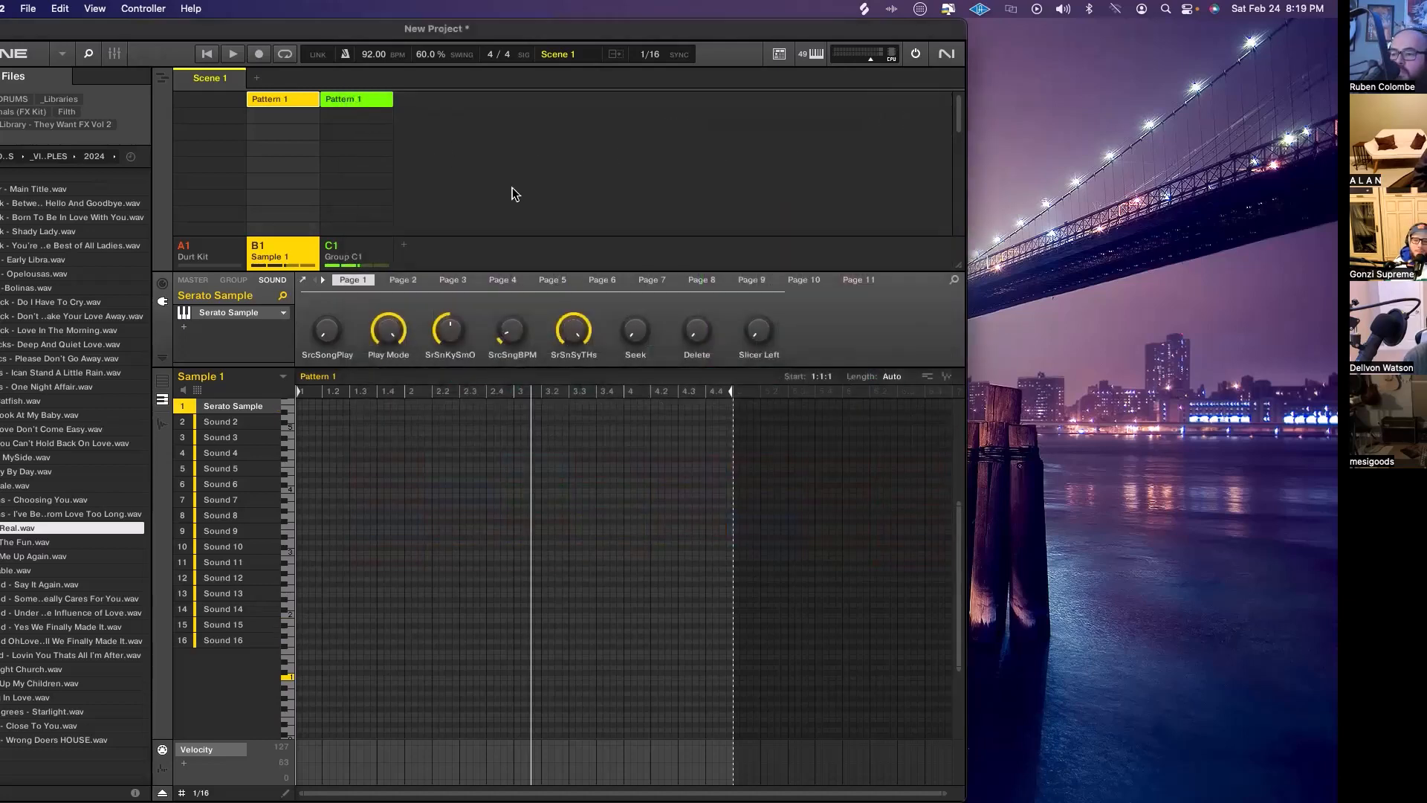
left_click(377, 253)
left_click(277, 251)
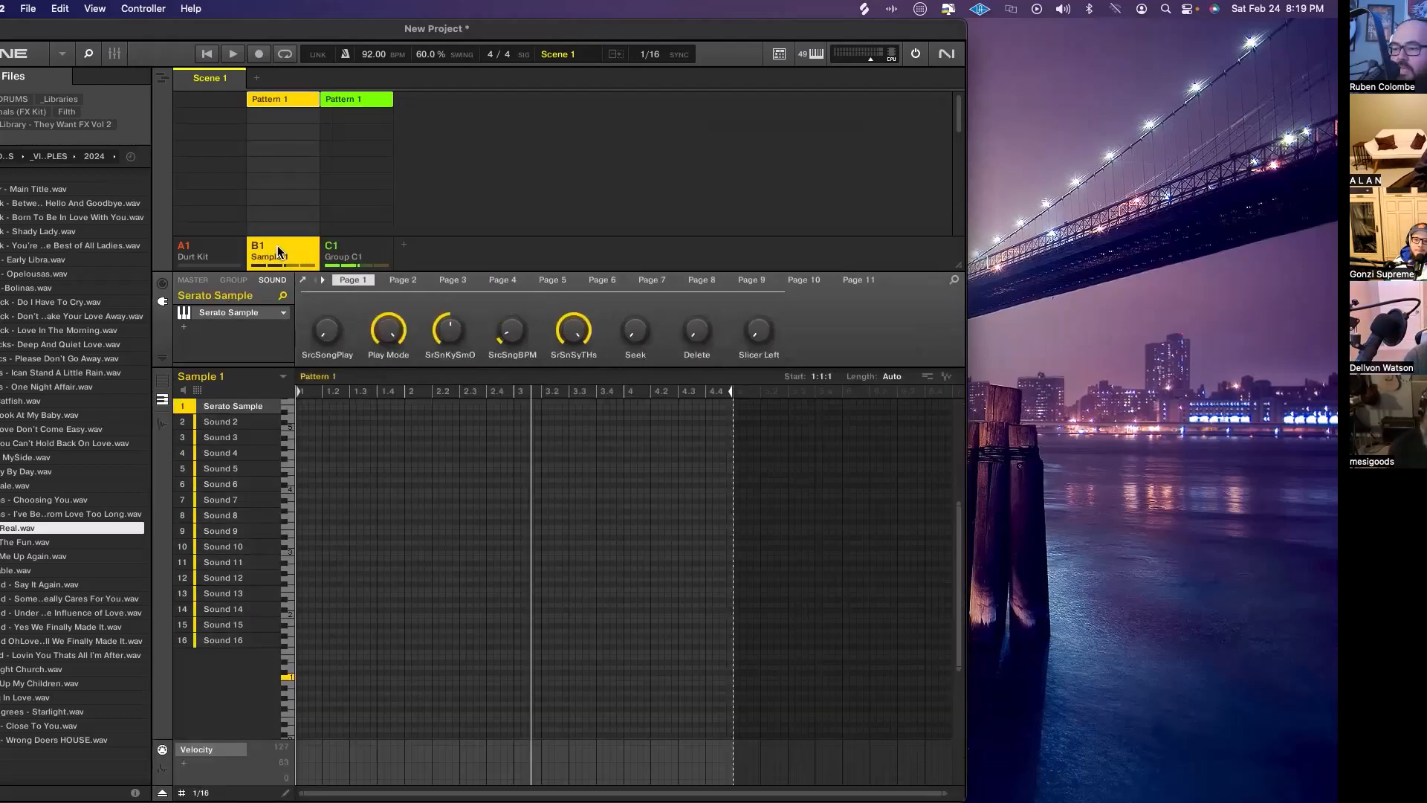
left_click(369, 250)
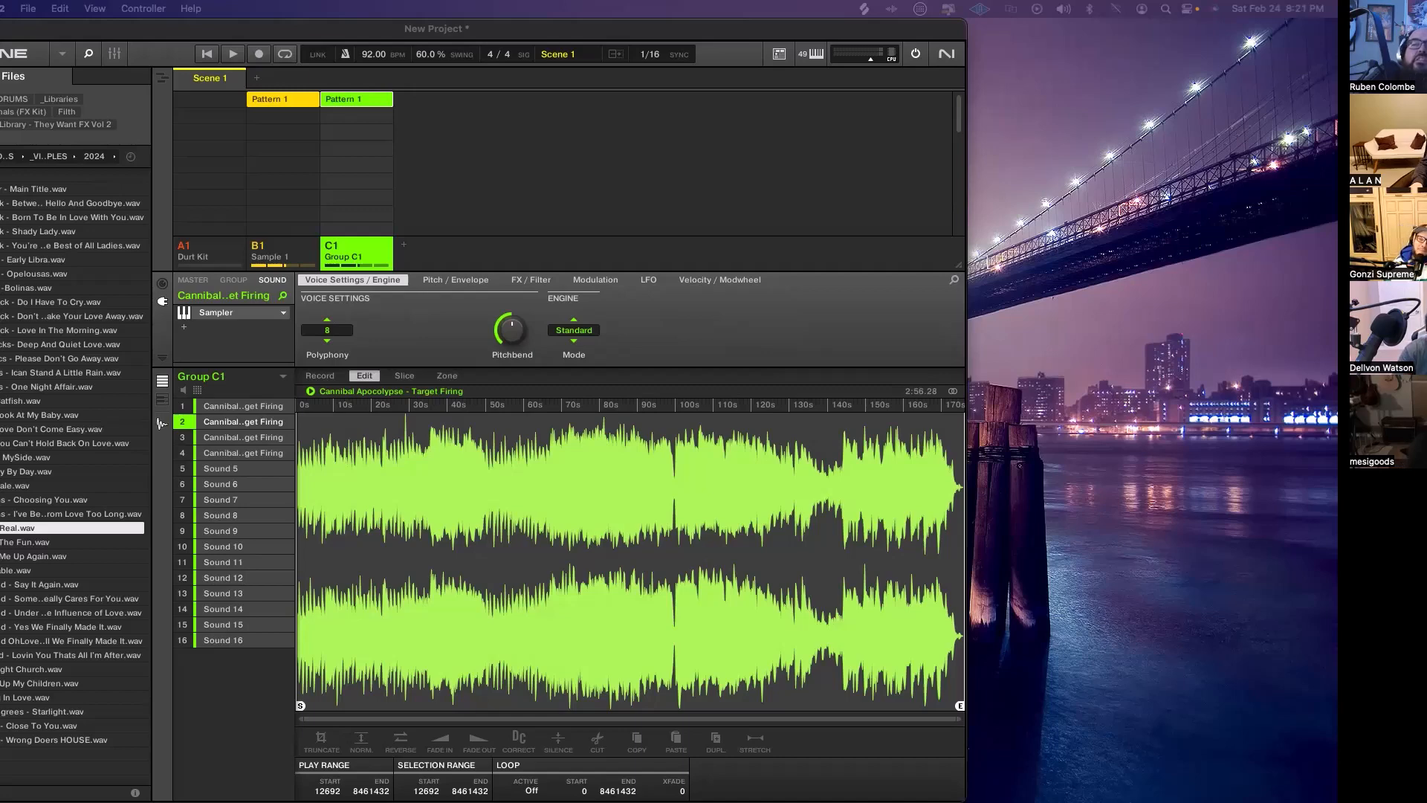
Switch to RipX DAW PRO, open the Love Unlimited - Under The Influence of Love rip, and audition it from bar 25
left_click_drag(2, 242, 767, 19)
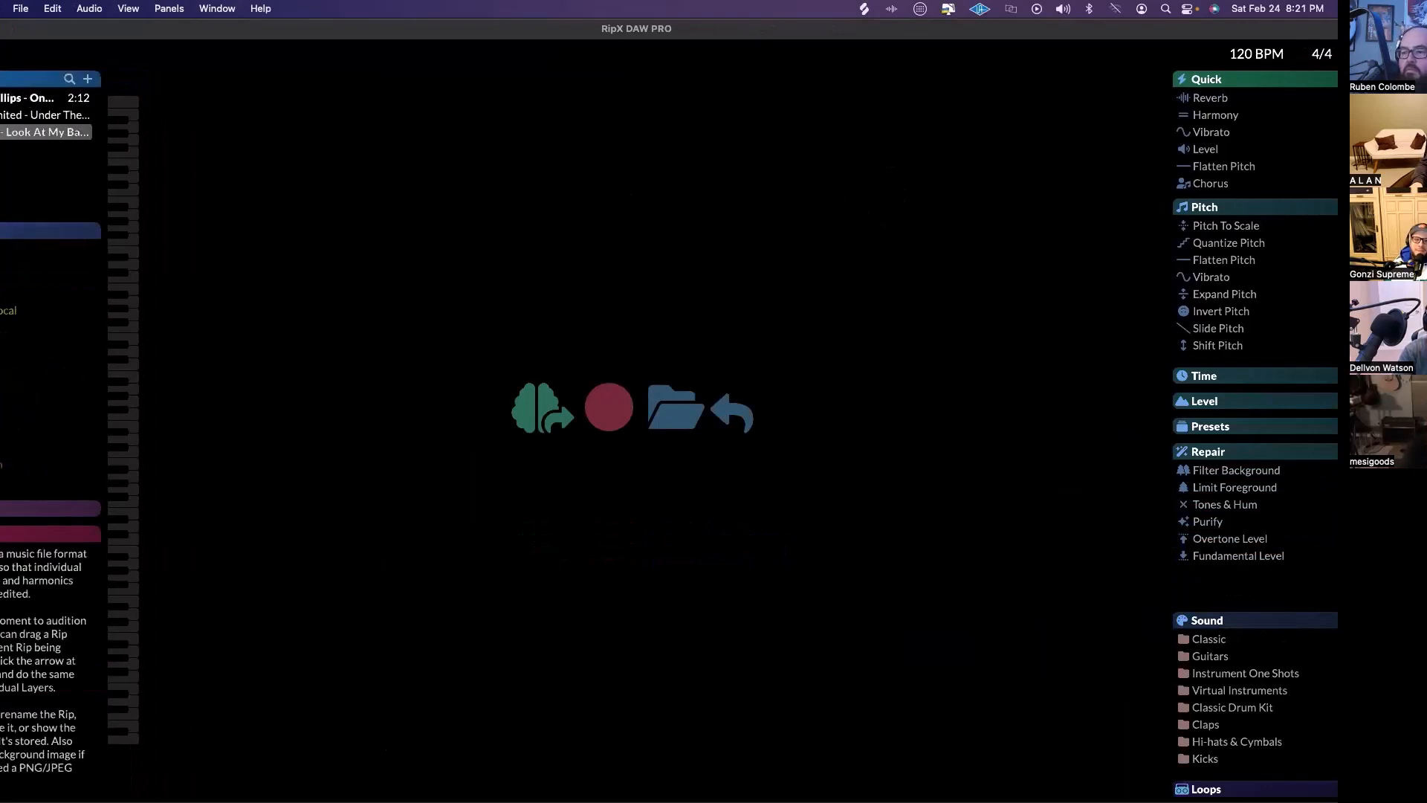
left_click(9, 119)
double_click(6, 119)
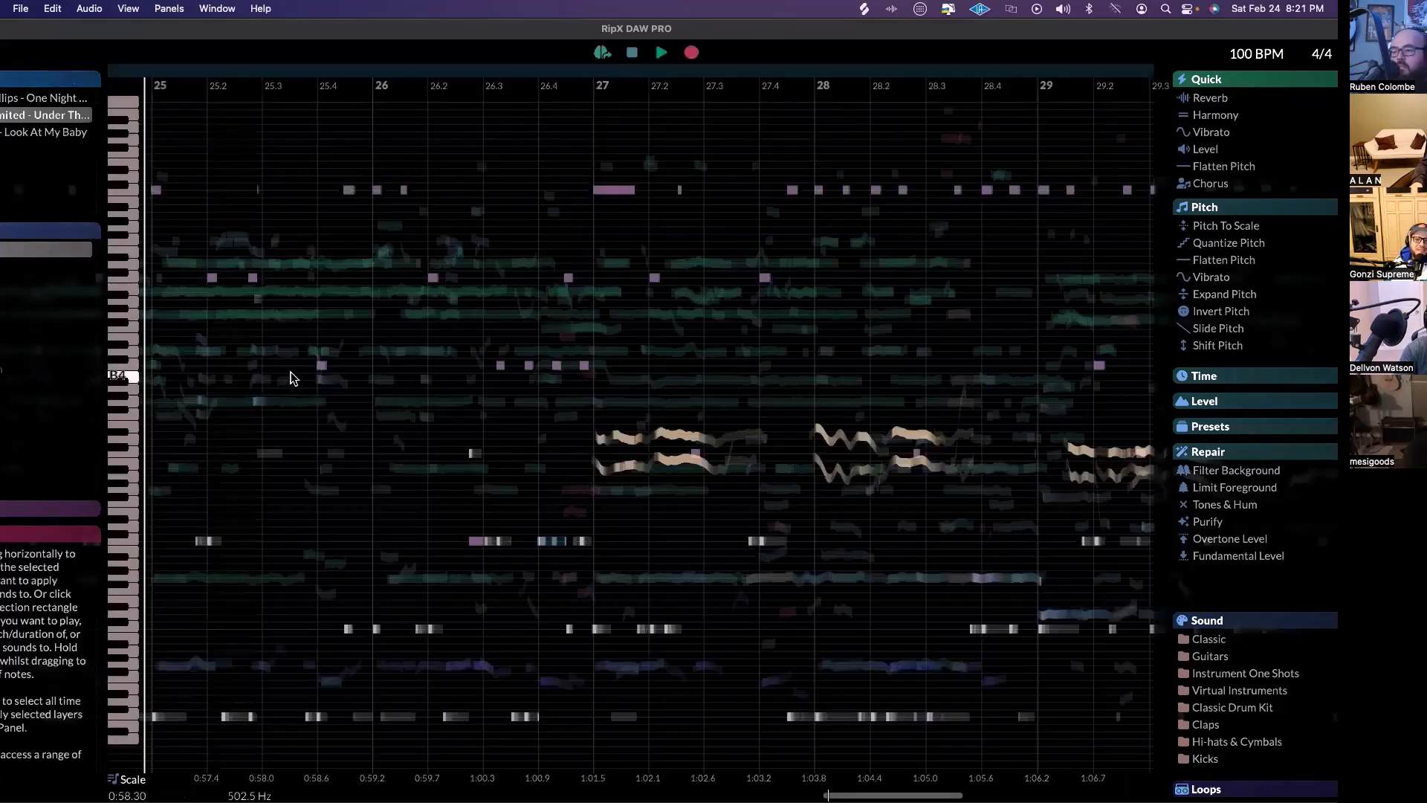
left_click(664, 56)
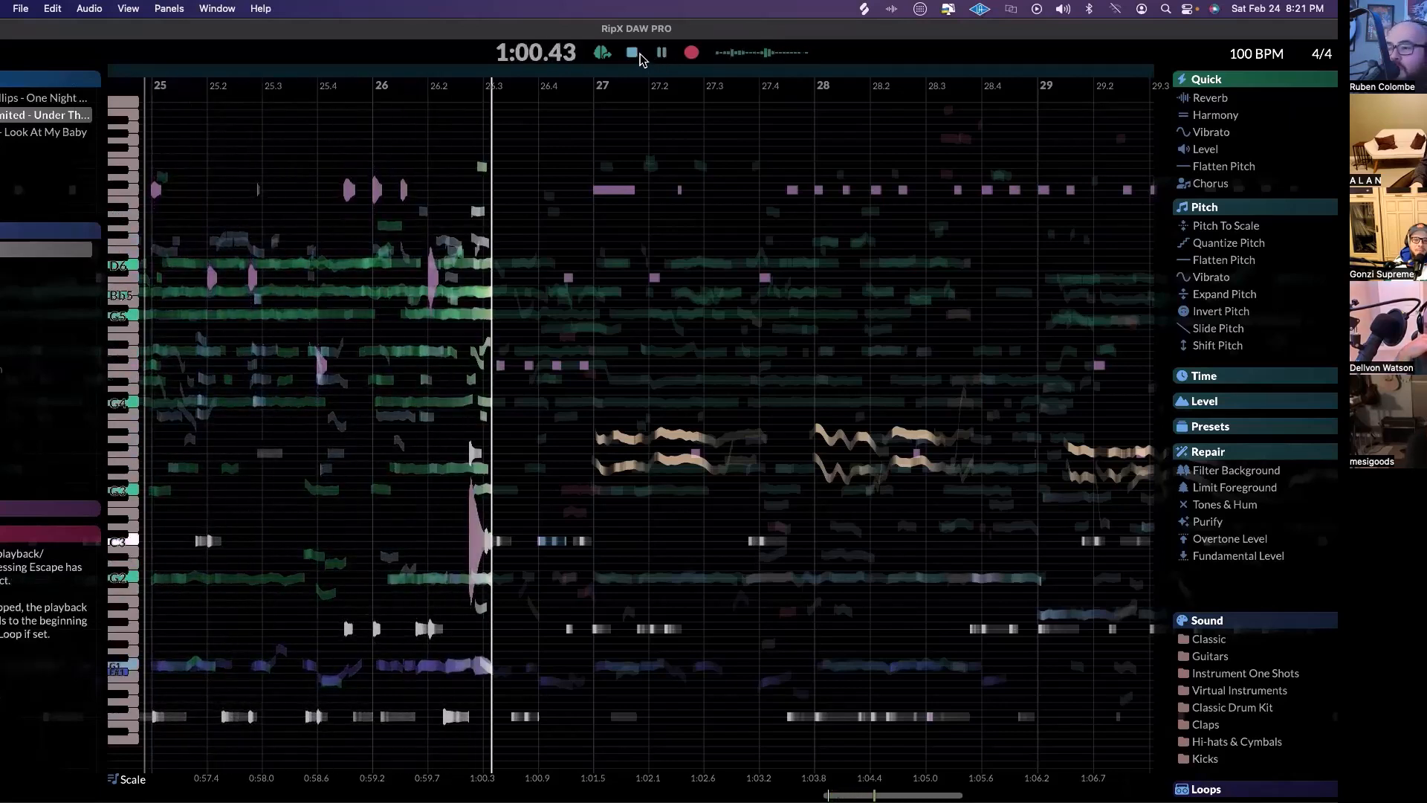
left_click(632, 54)
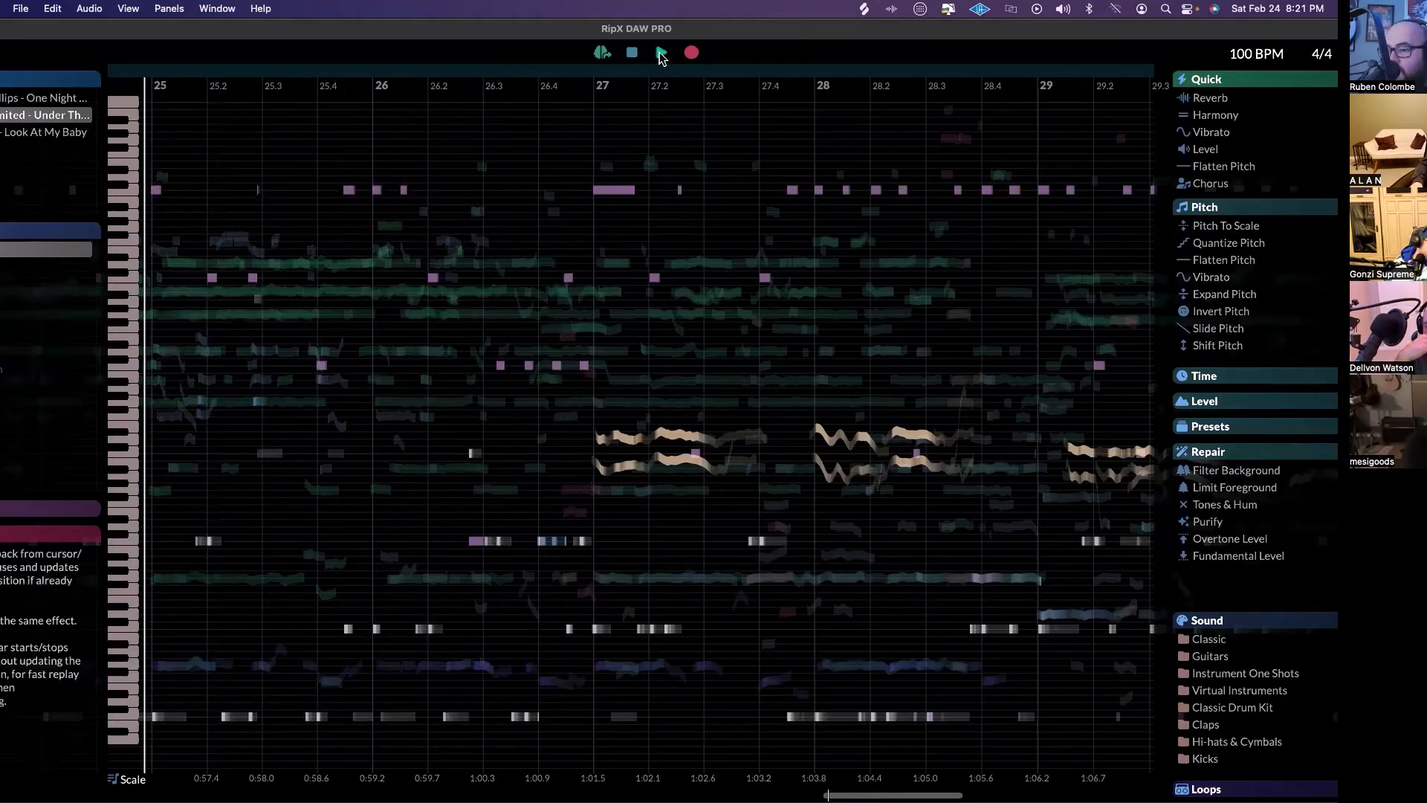
Replay the rip from bar 25 and mute the vocal, bass and other melodic layers, leaving only drums and percussion
left_click(660, 53)
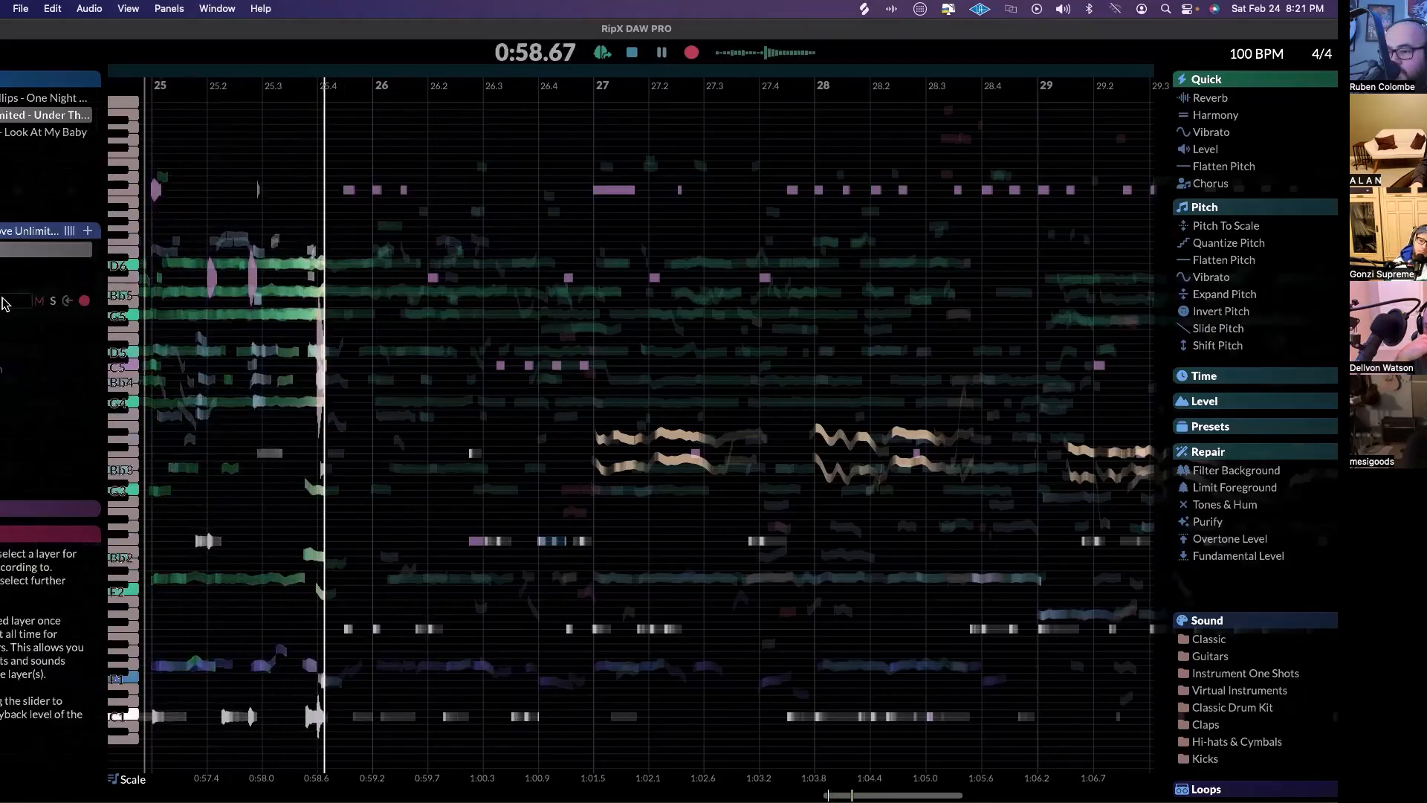
left_click(41, 269)
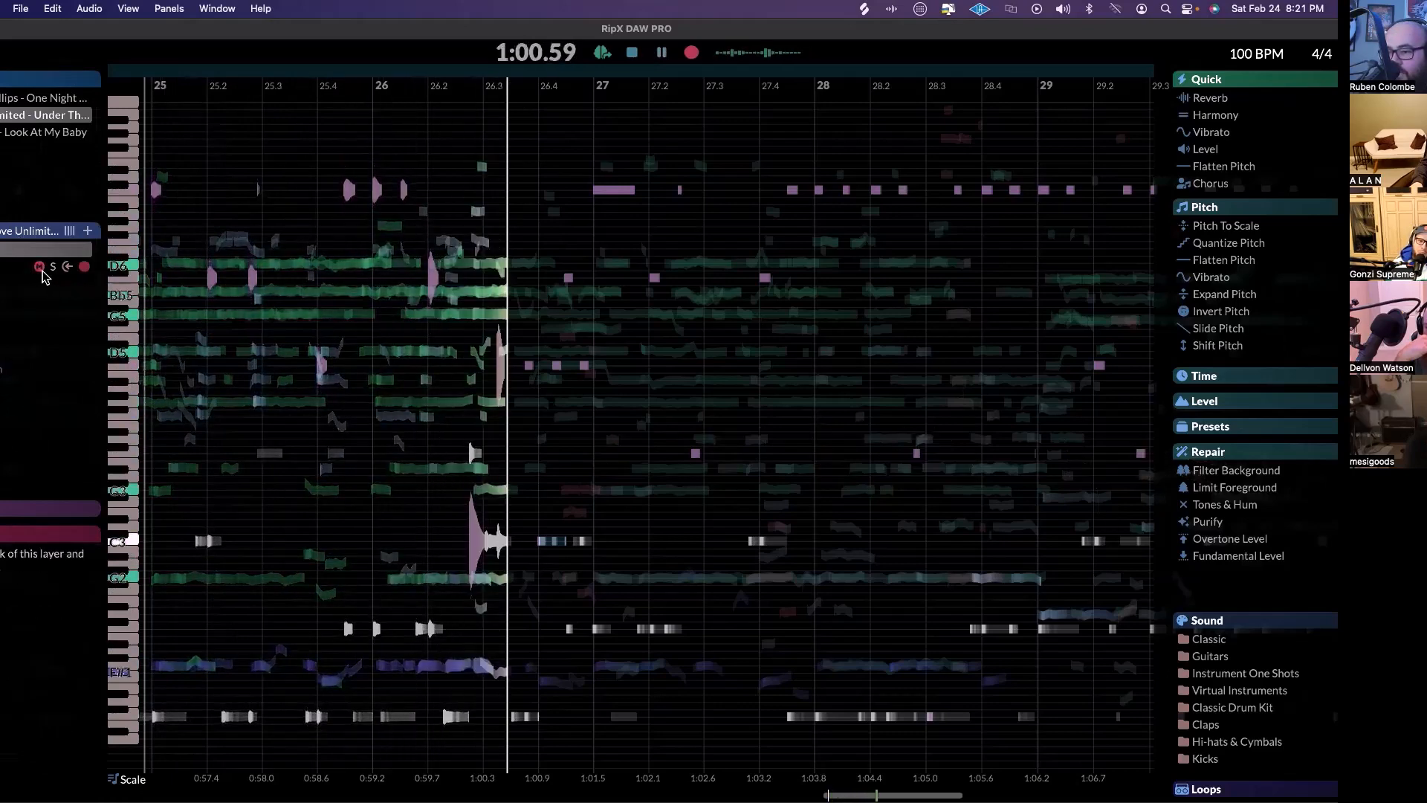
left_click(41, 286)
left_click(41, 303)
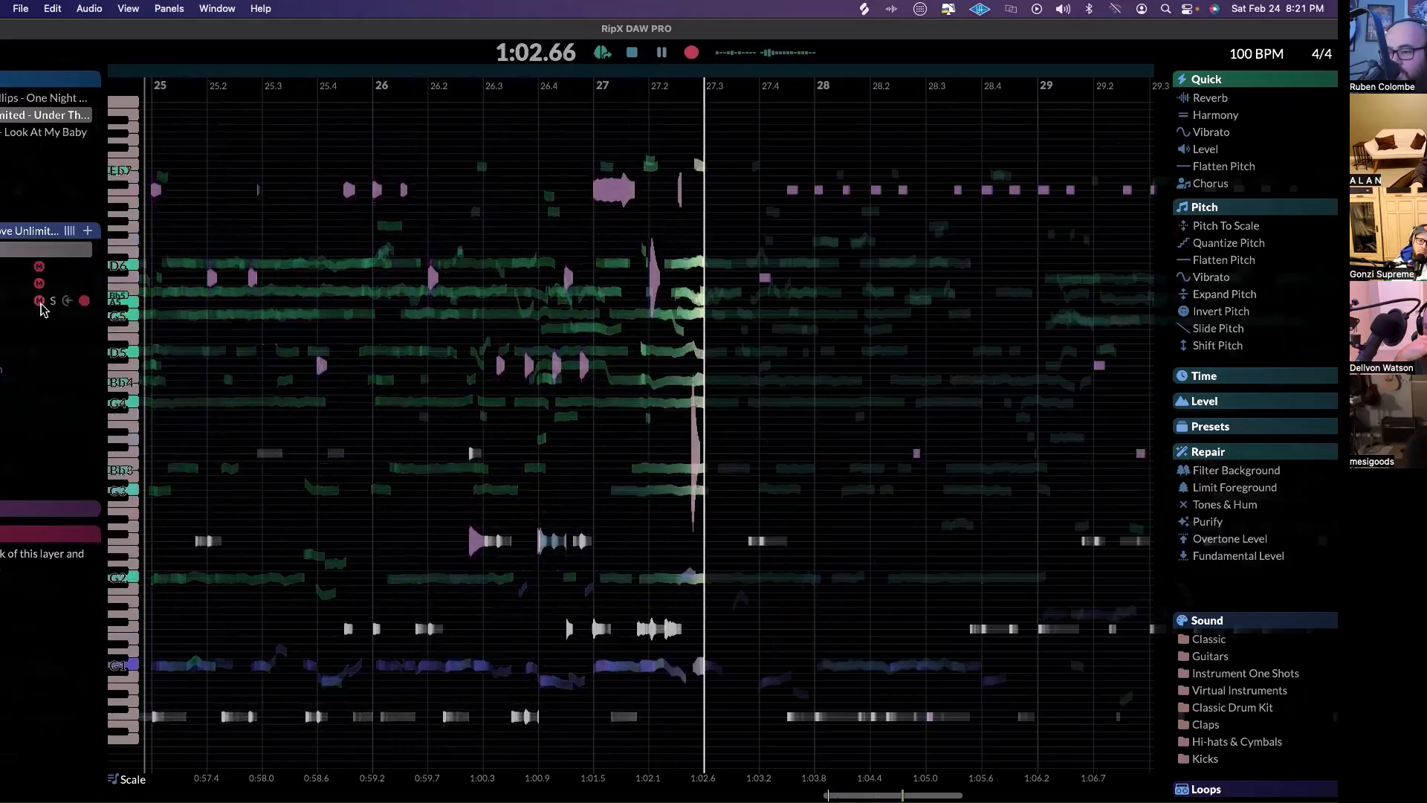
left_click(40, 319)
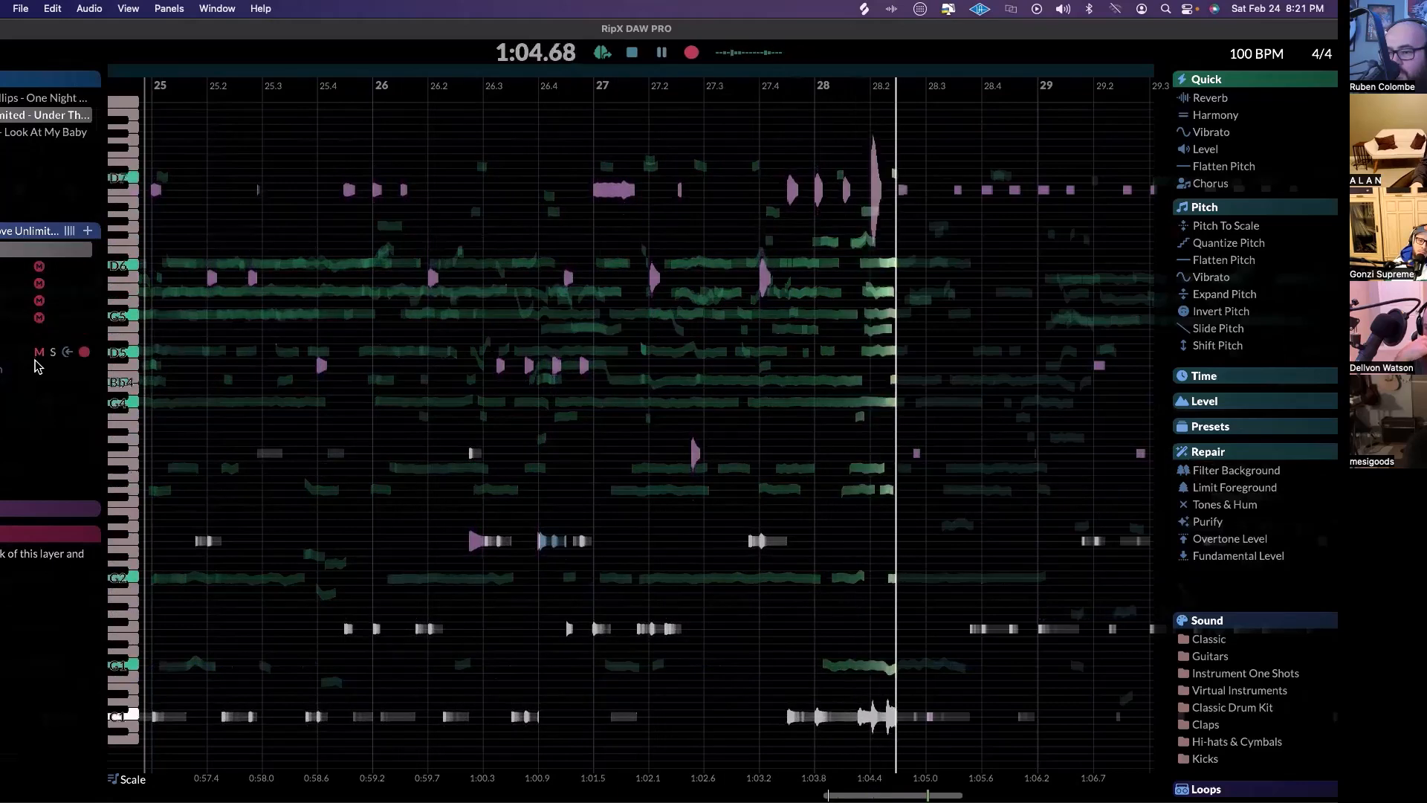
left_click(38, 385)
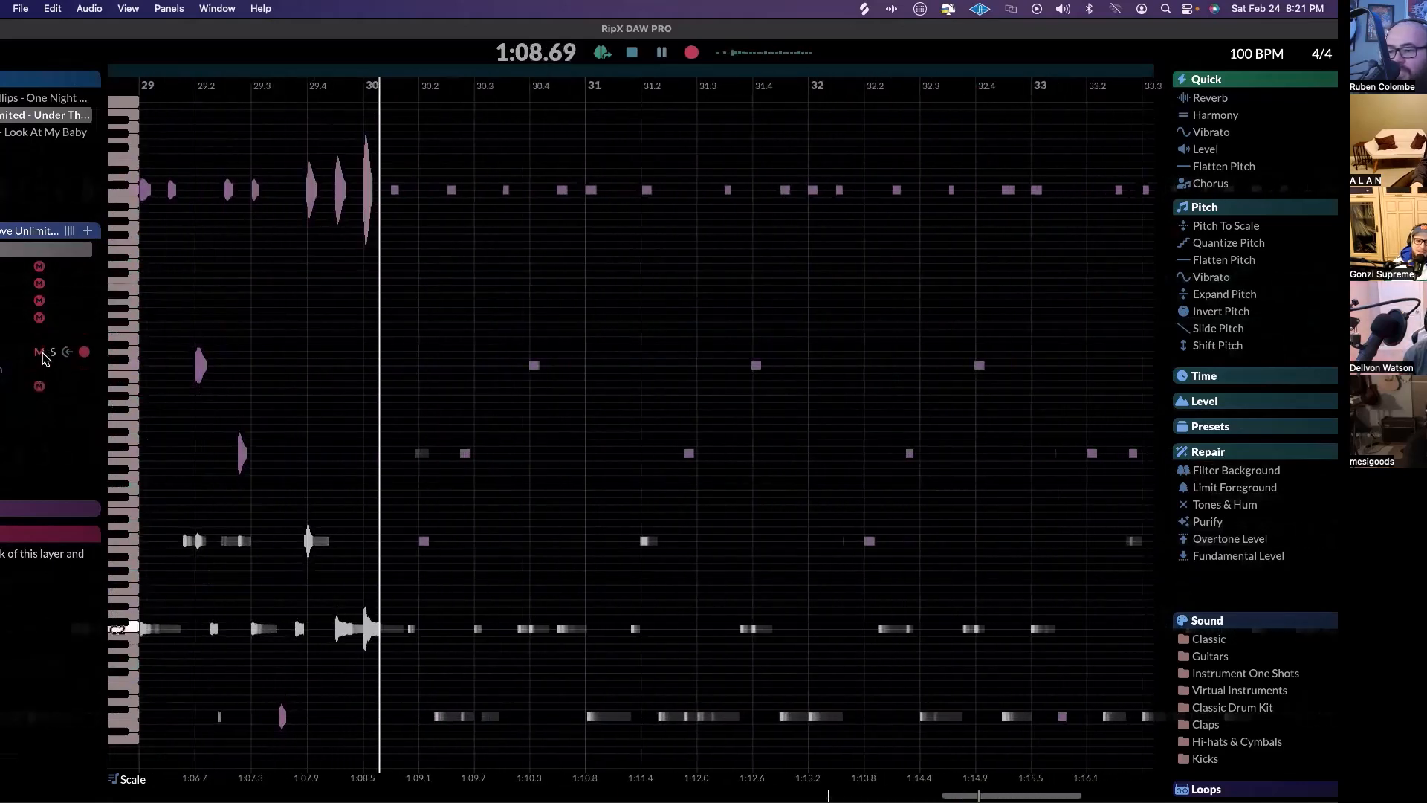
Audition the percussion alone with the drum layers muted, bring the drums back, and stop playback
left_click(39, 352)
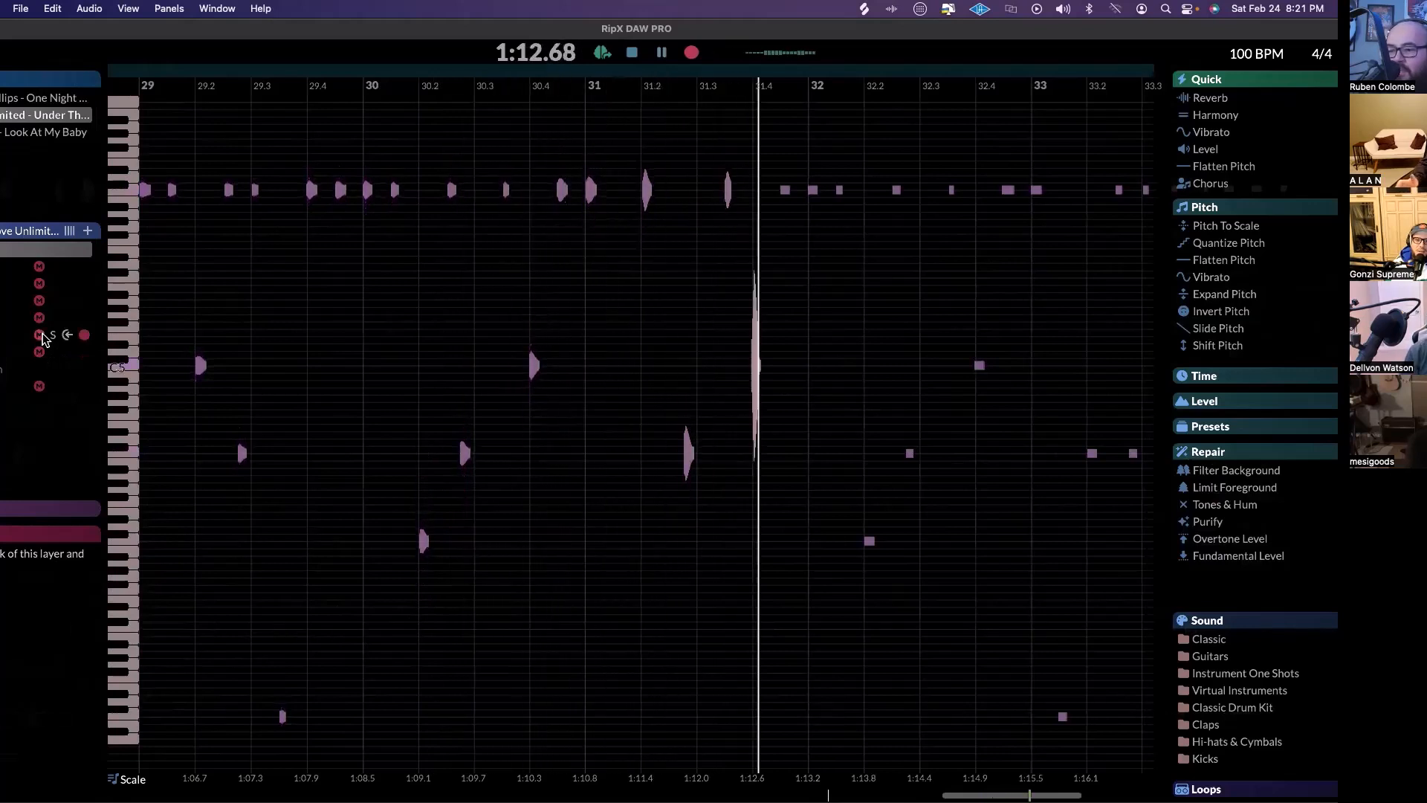
left_click(41, 351)
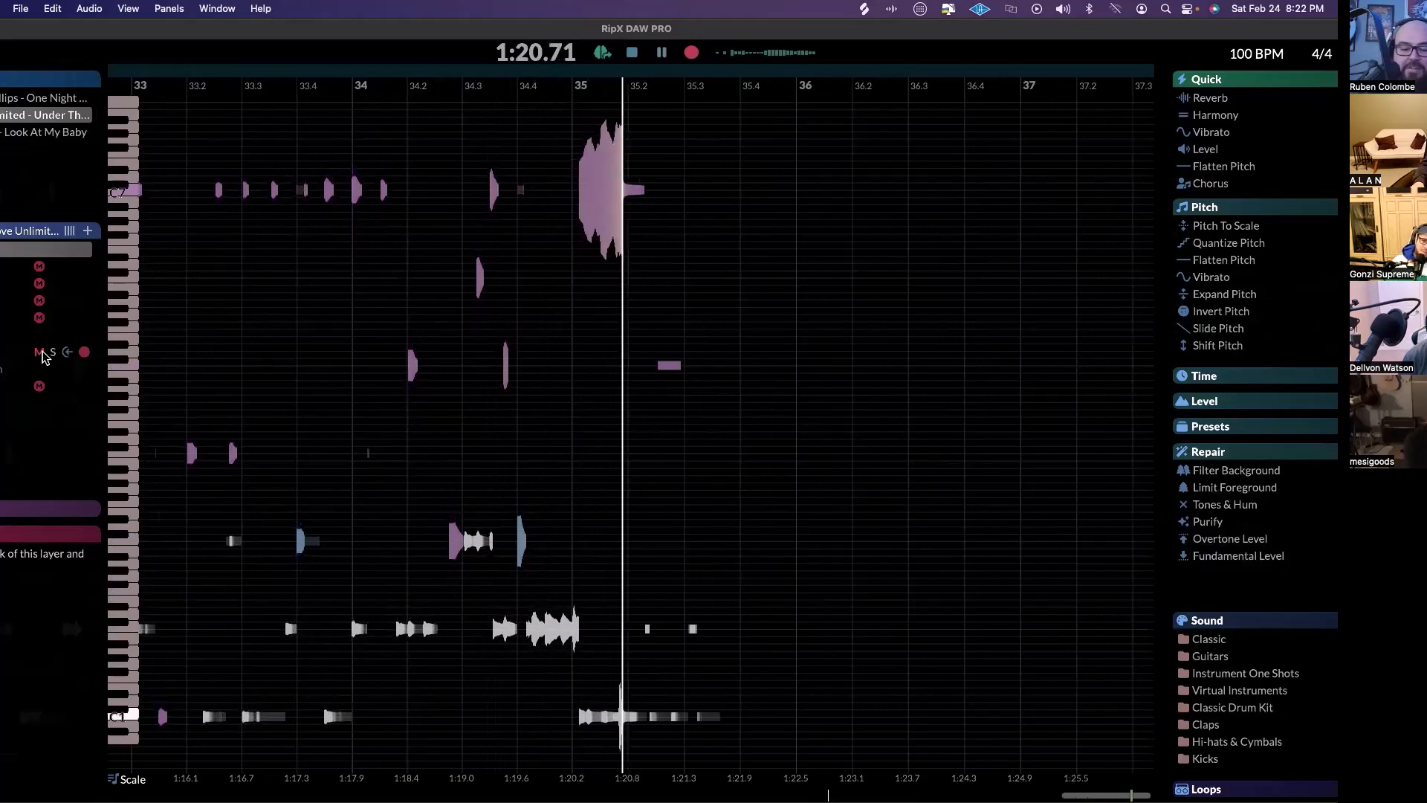
key("space")
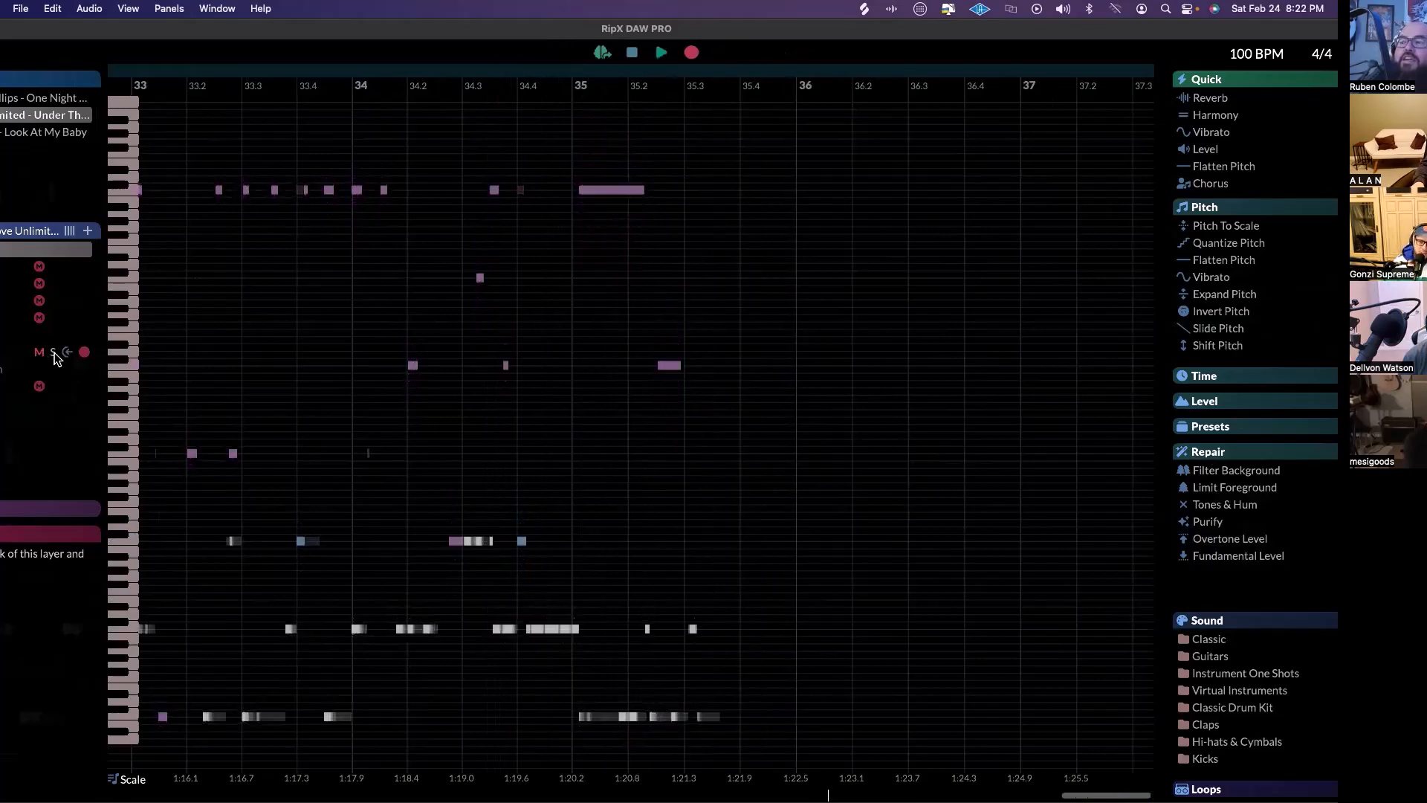
Isolate the vocals by muting every other layer while the rip plays from bar 25, and stop playback
left_click(661, 54)
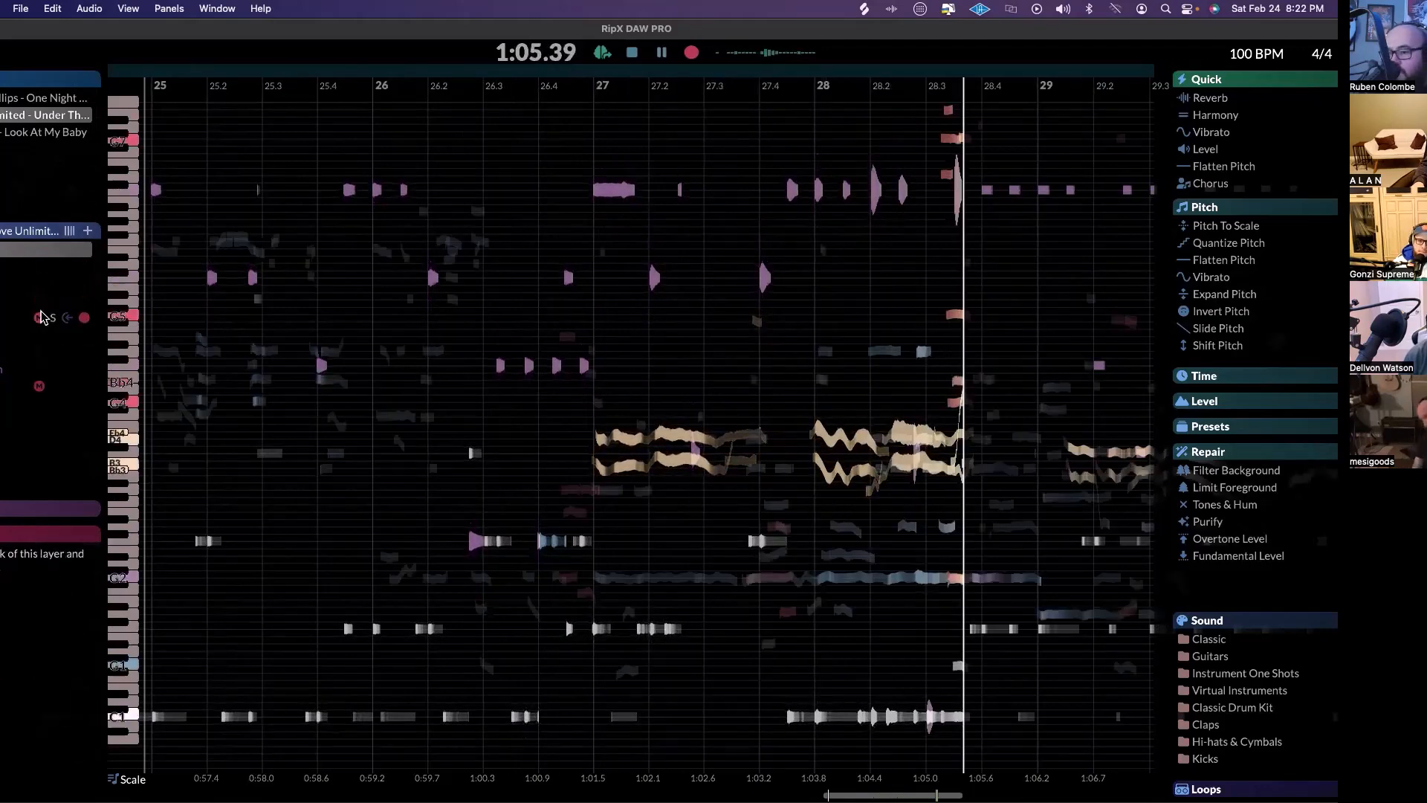
left_click(42, 286)
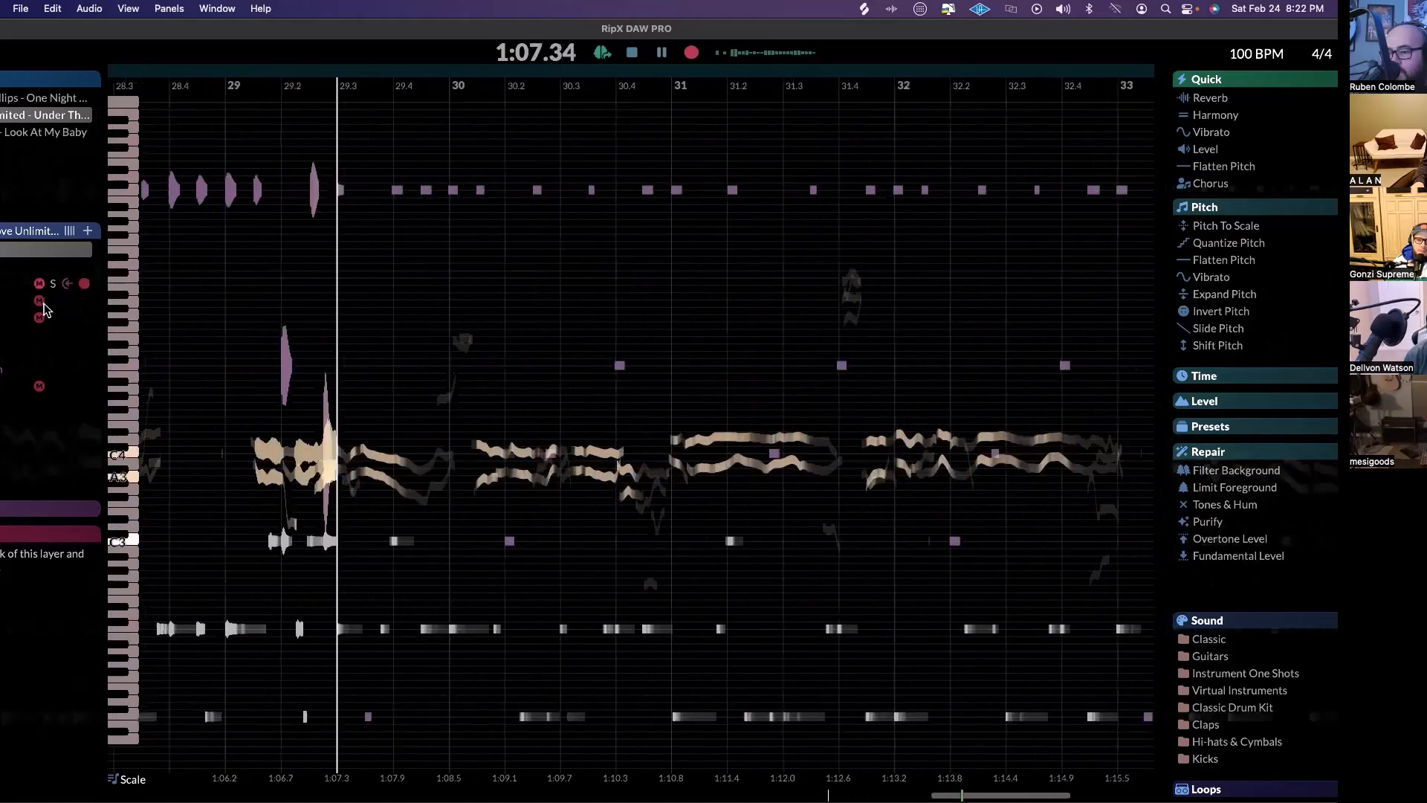
left_click(42, 336)
left_click(39, 354)
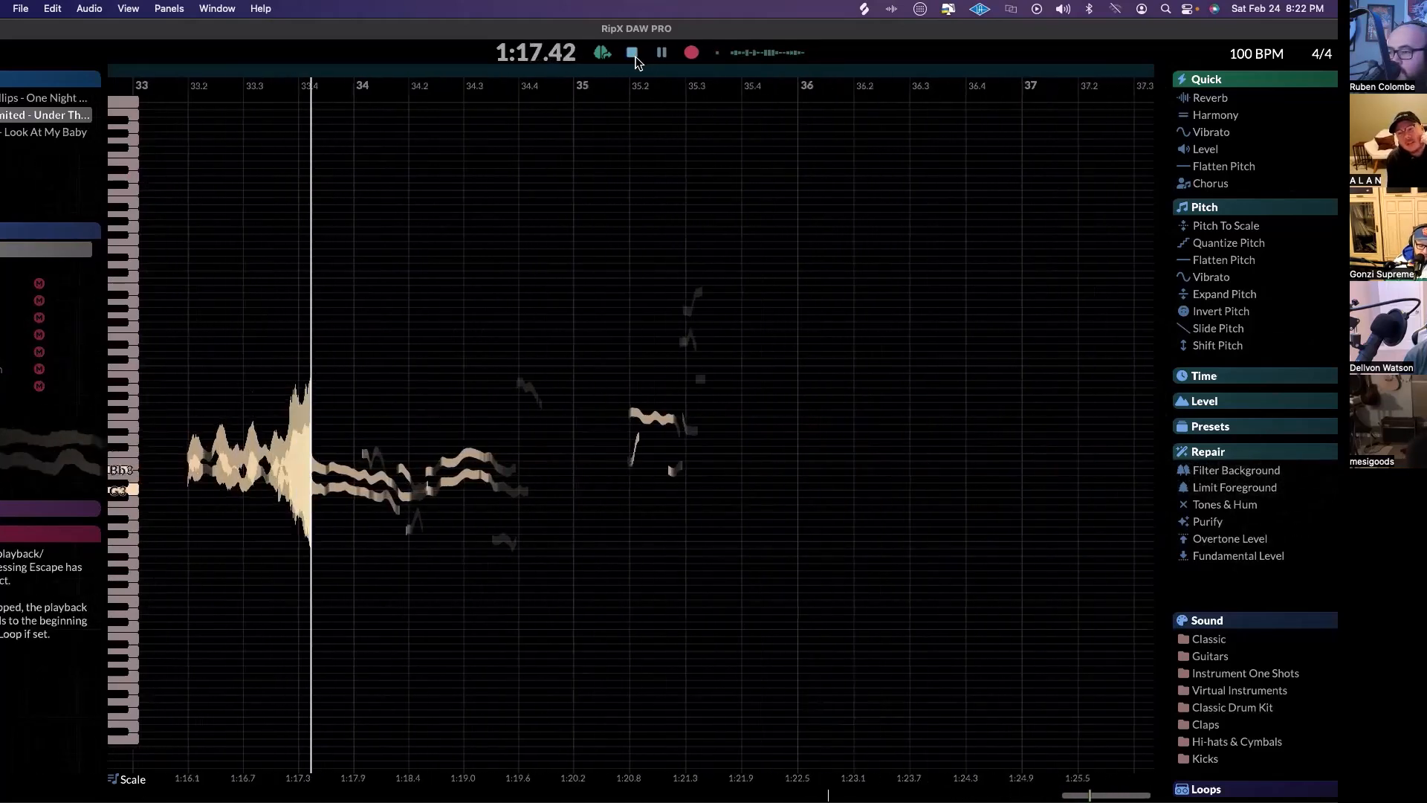
left_click(634, 53)
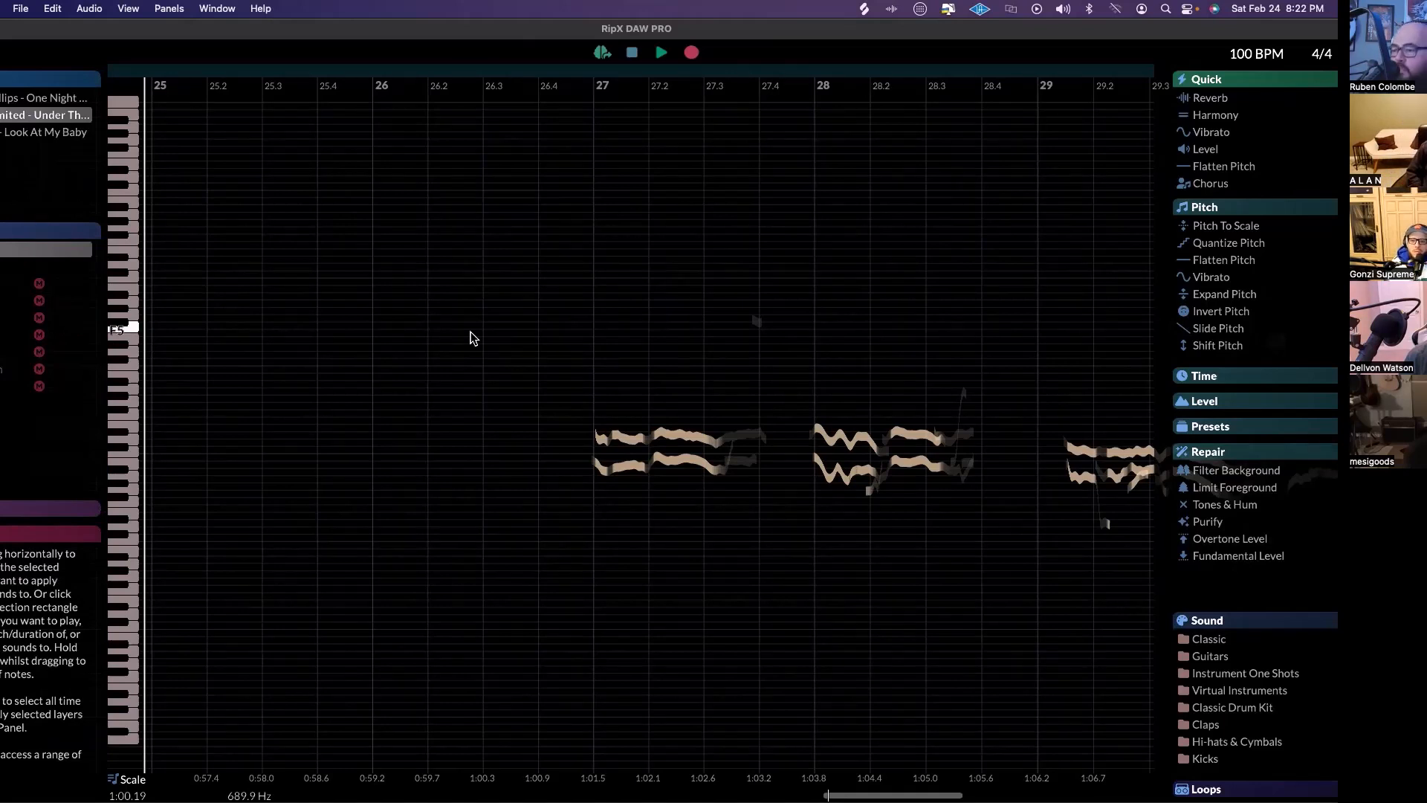
Unmute the bass and all melodic layers alongside the vocals, keeping the drum and percussion layers muted
left_click(39, 283)
left_click(40, 301)
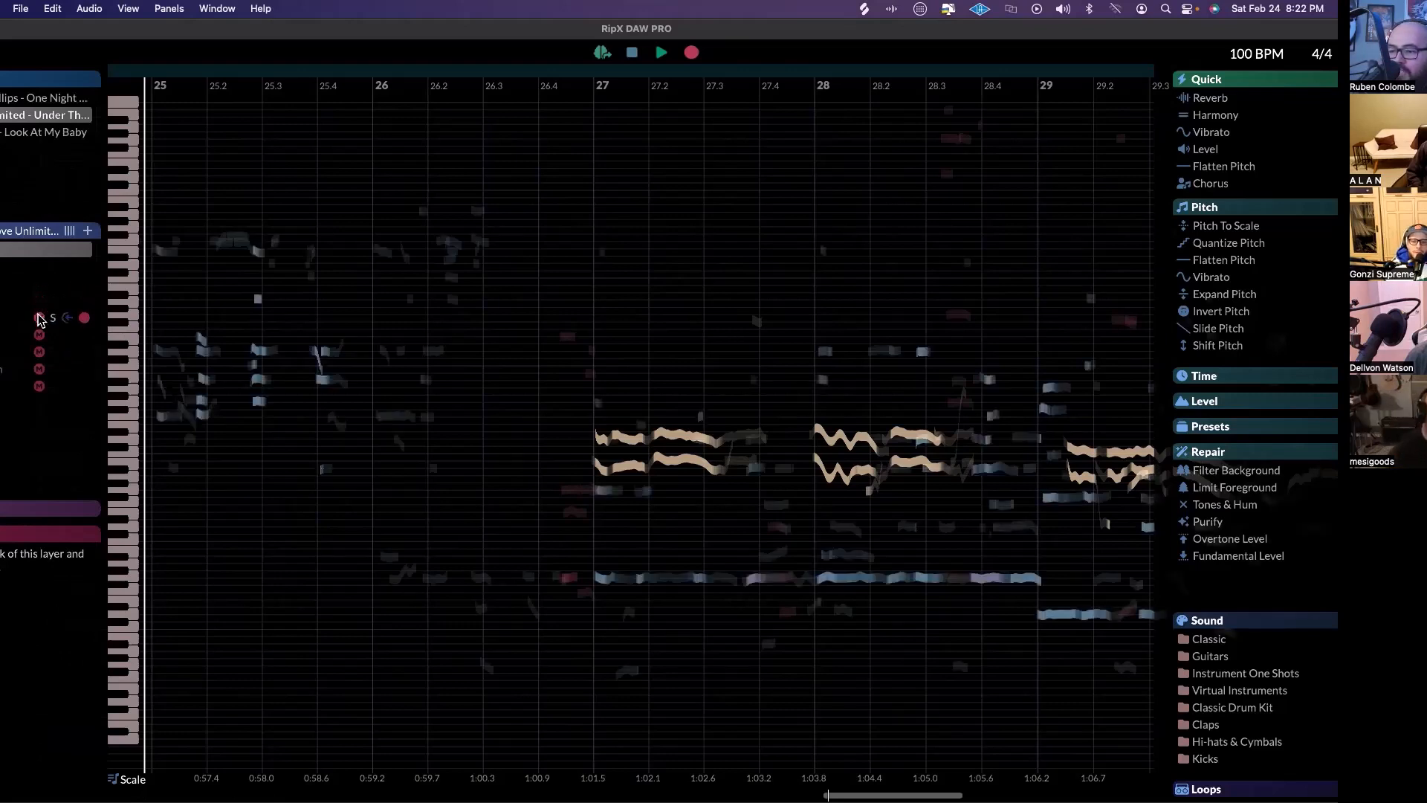
left_click(39, 317)
left_click(39, 335)
left_click(39, 351)
left_click(39, 369)
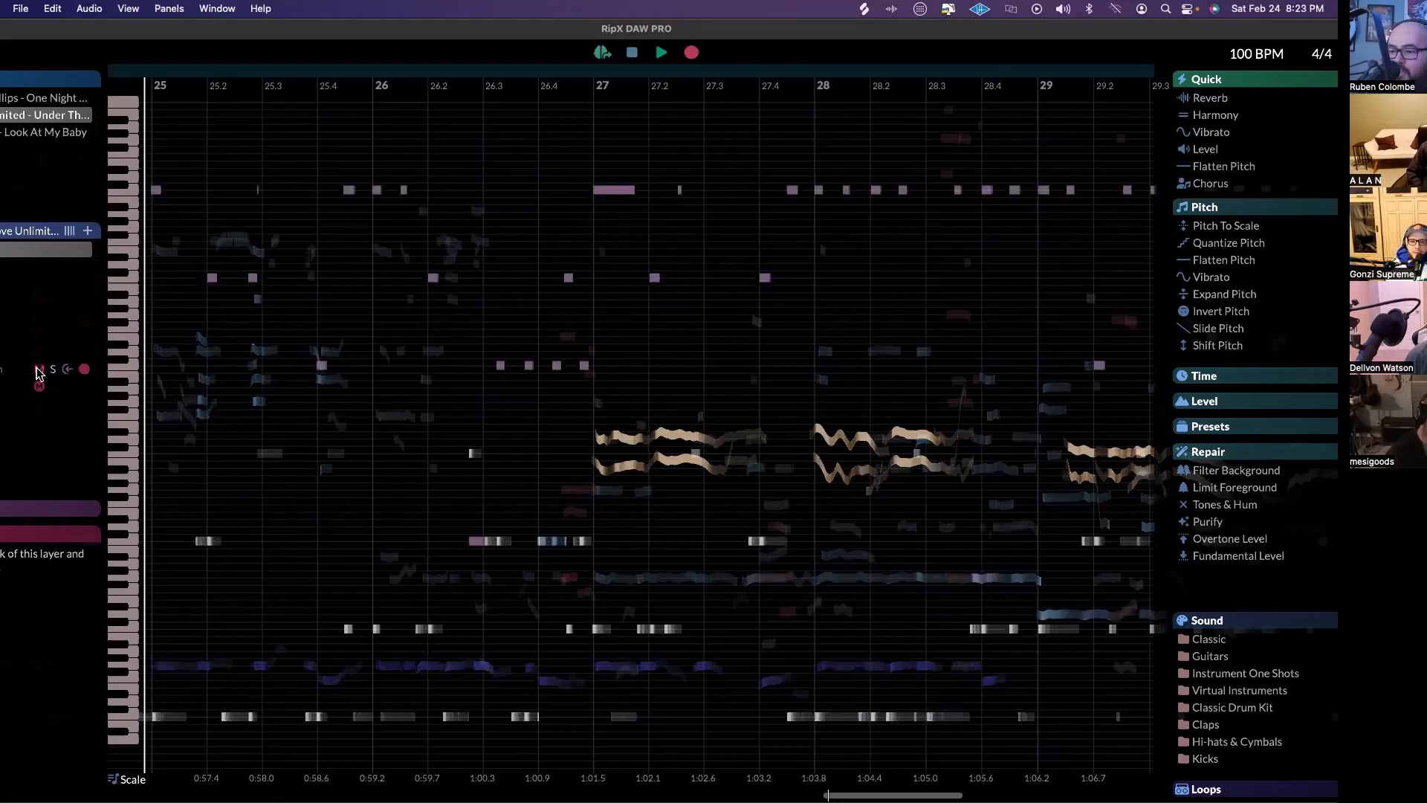
left_click(39, 369)
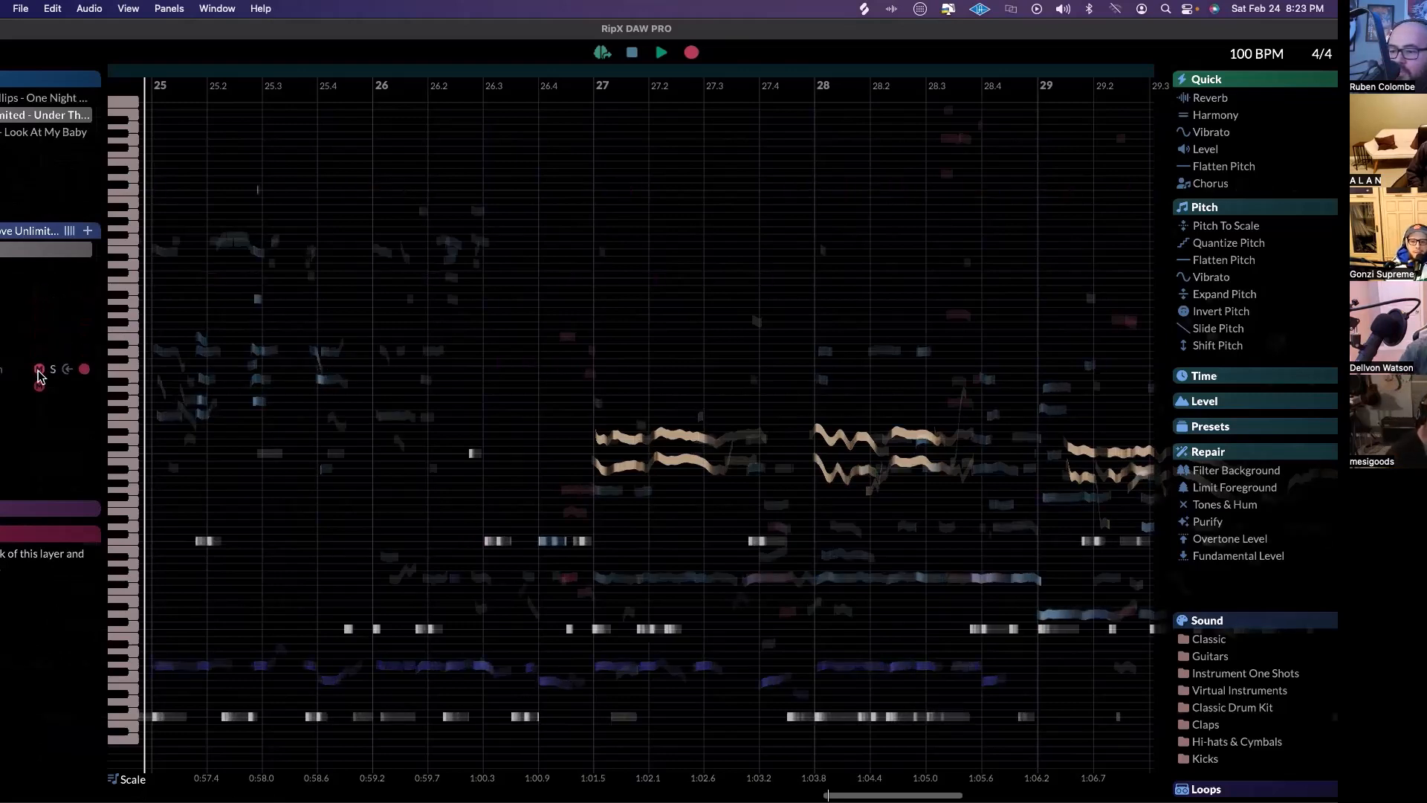
left_click(40, 385)
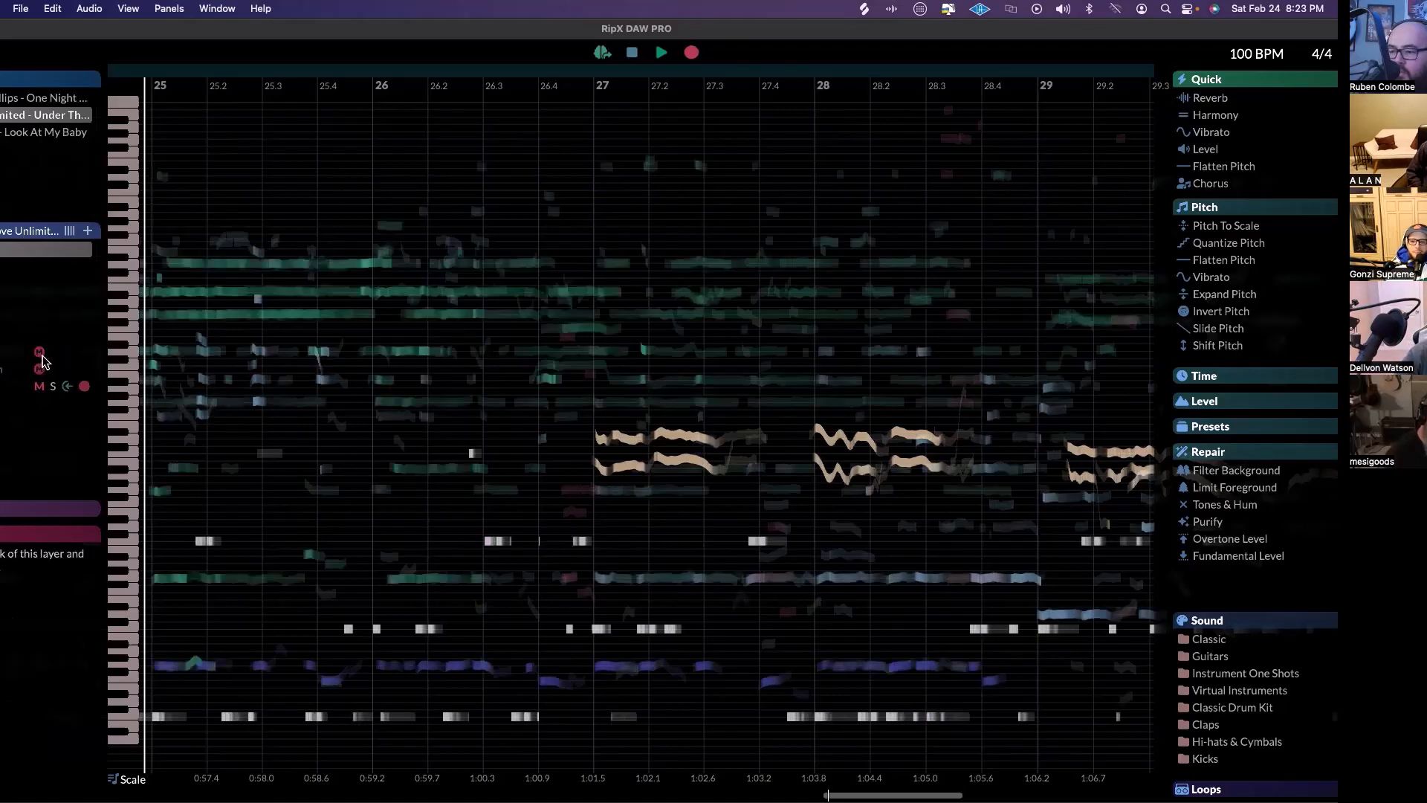
left_click(39, 340)
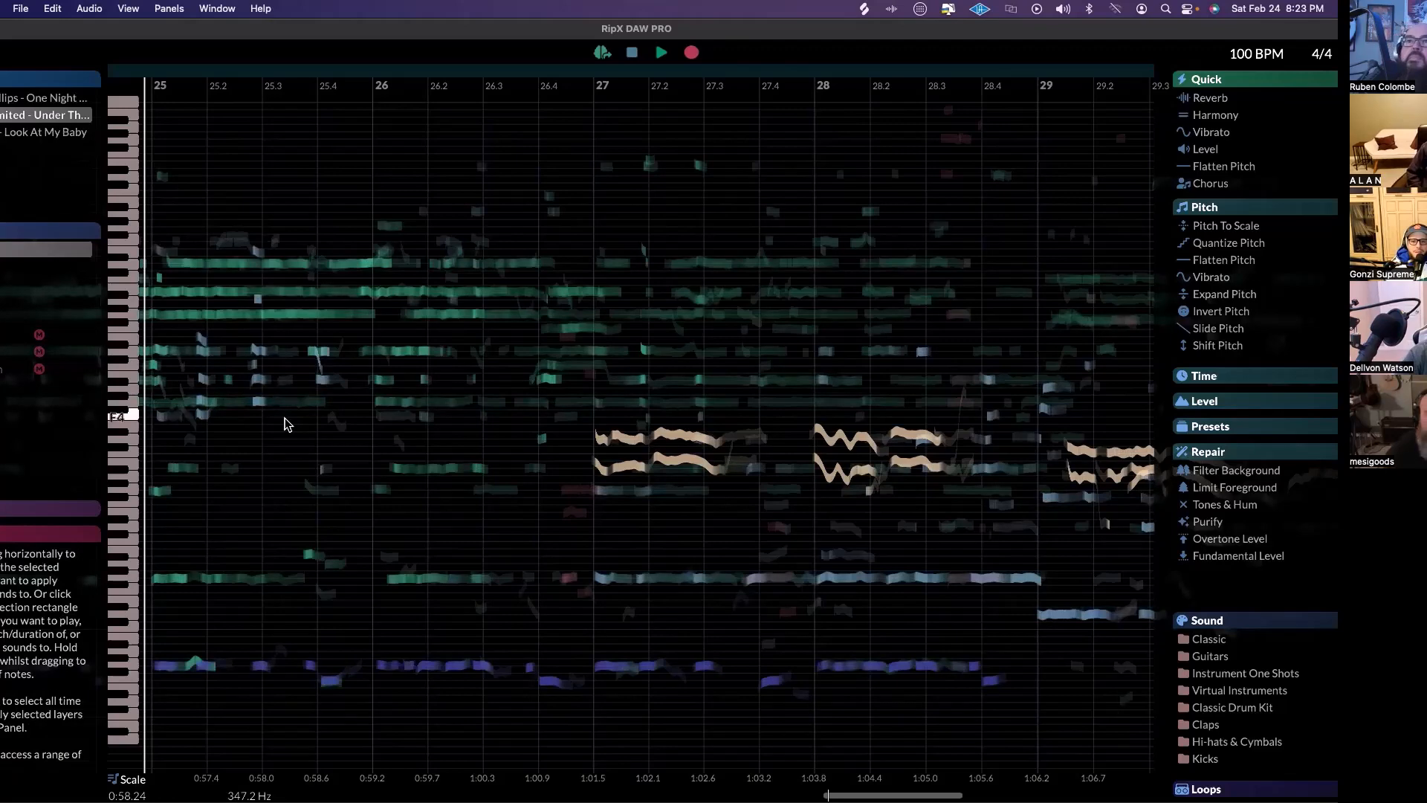
Place the playback cursor at beat 24.4, just before bar 25
left_click(212, 258)
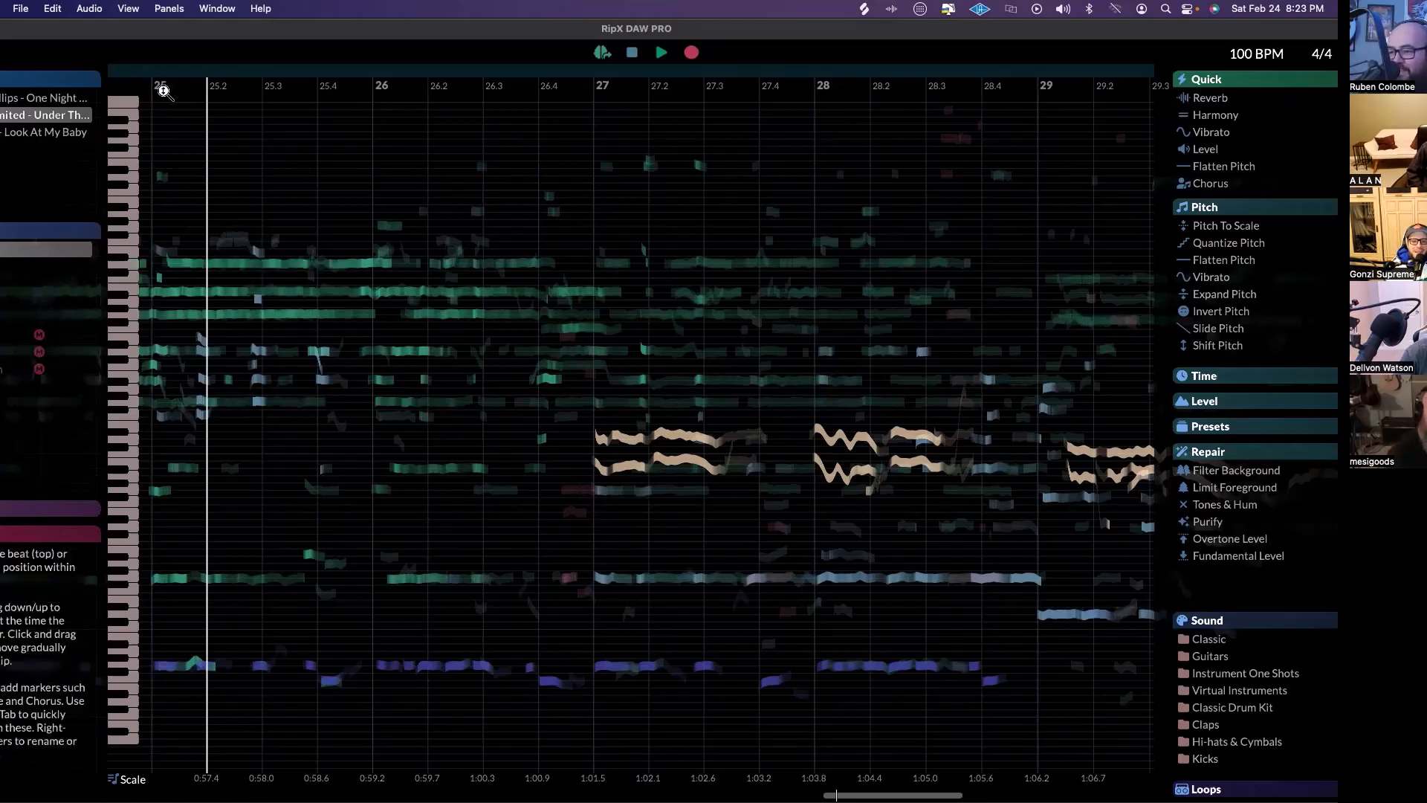
left_click_drag(223, 88, 453, 110)
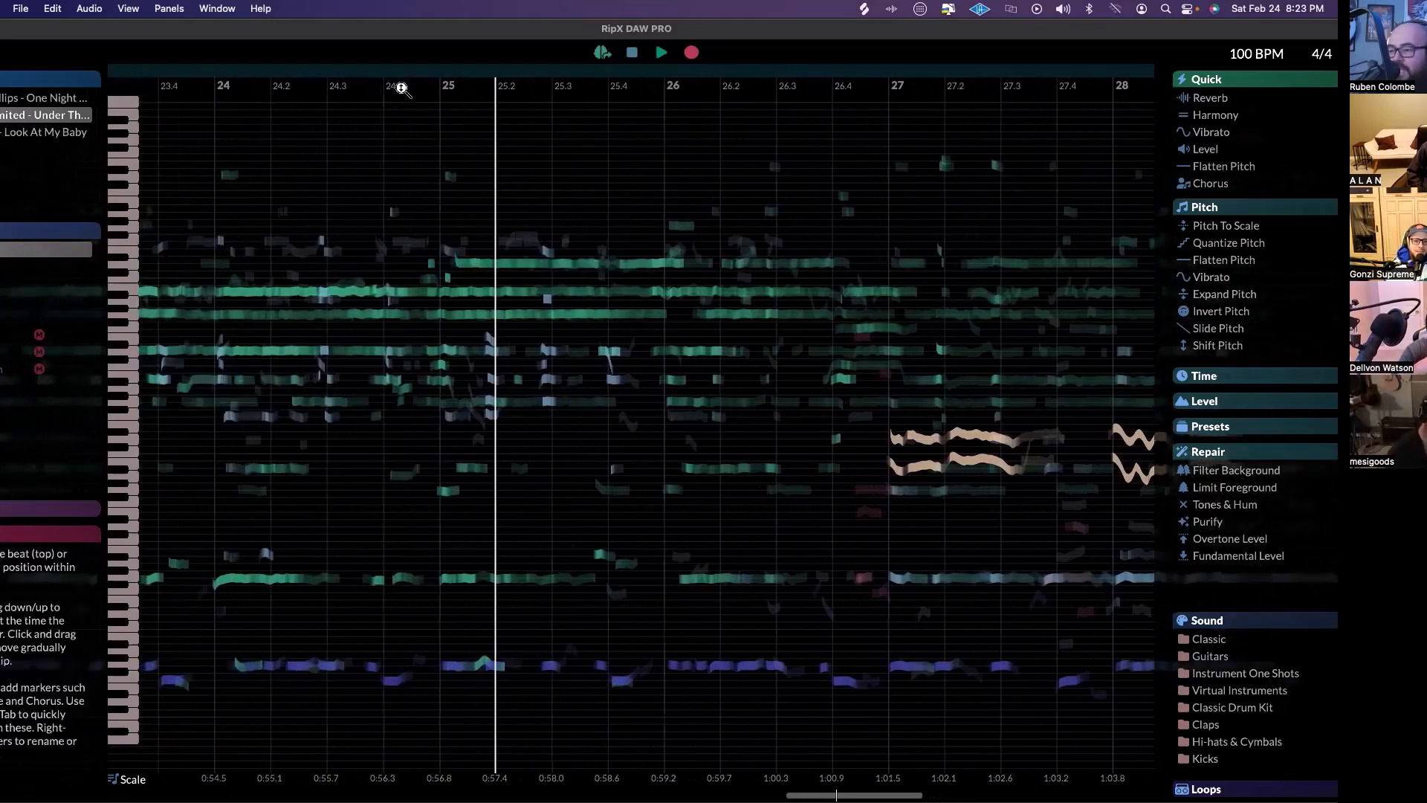
left_click(396, 93)
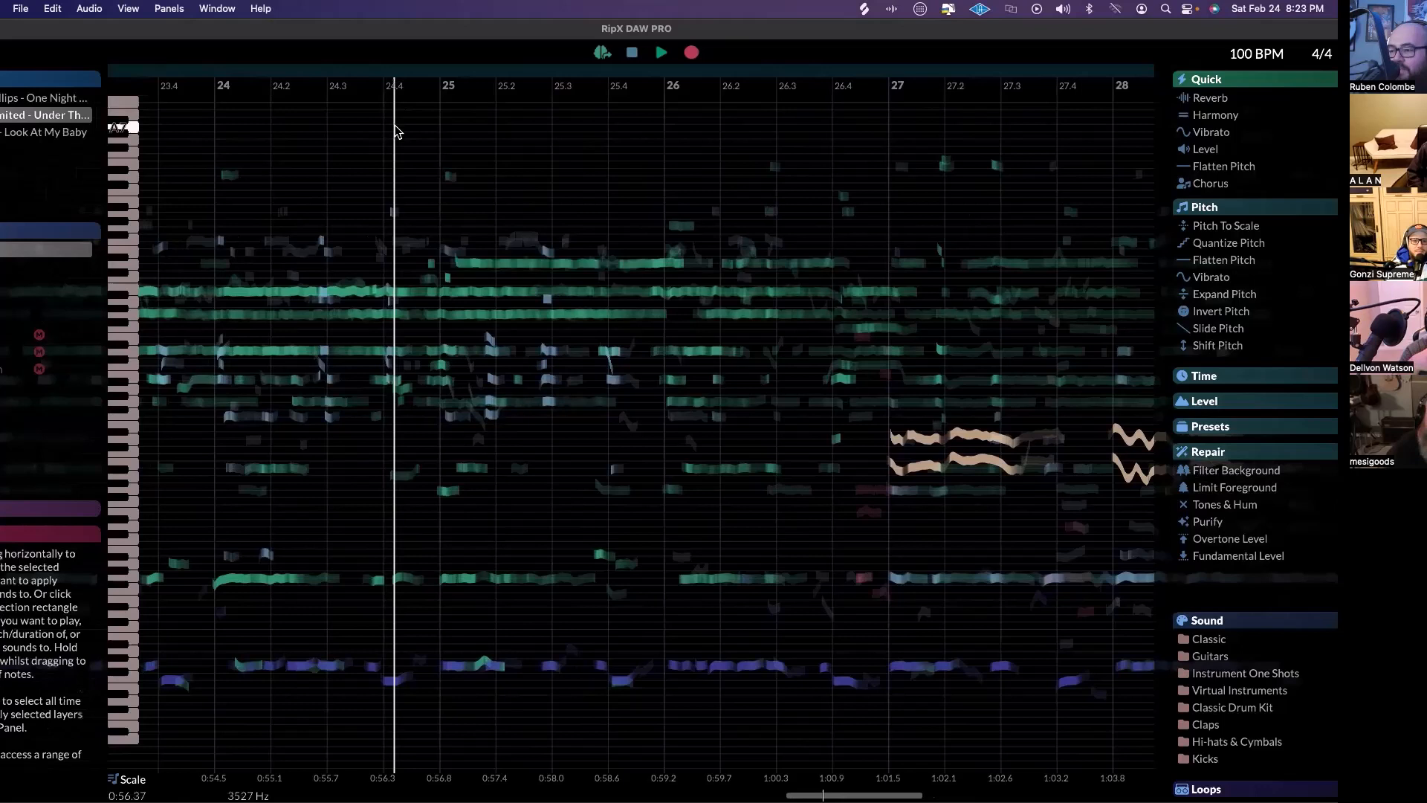
Repitch two green-layer notes at bar 25, raising the D6 note to F6 and lowering the G4 note to C4
left_click(492, 265)
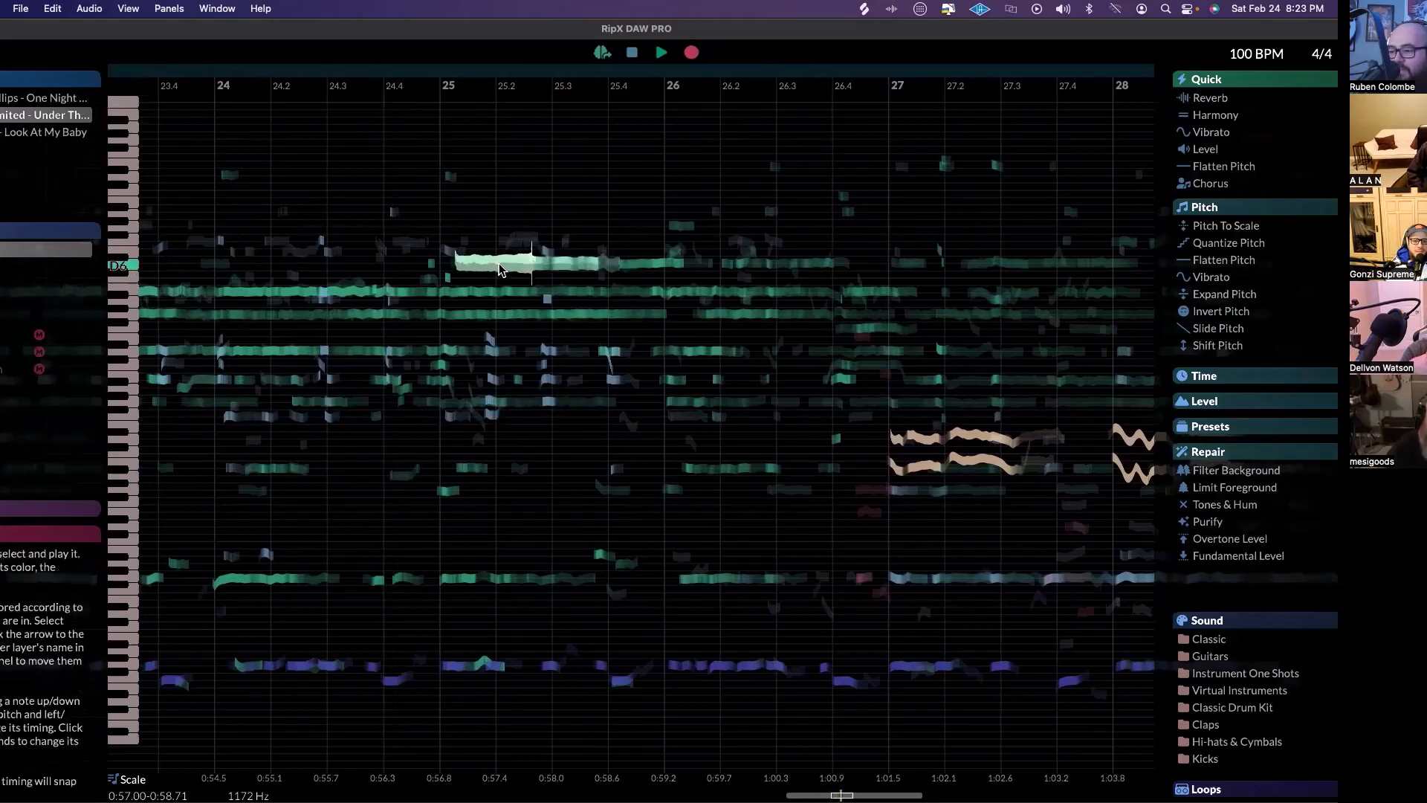
mouse_move(498, 264)
left_mouse_down()
mouse_move(518, 167)
mouse_move(511, 241)
left_mouse_up()
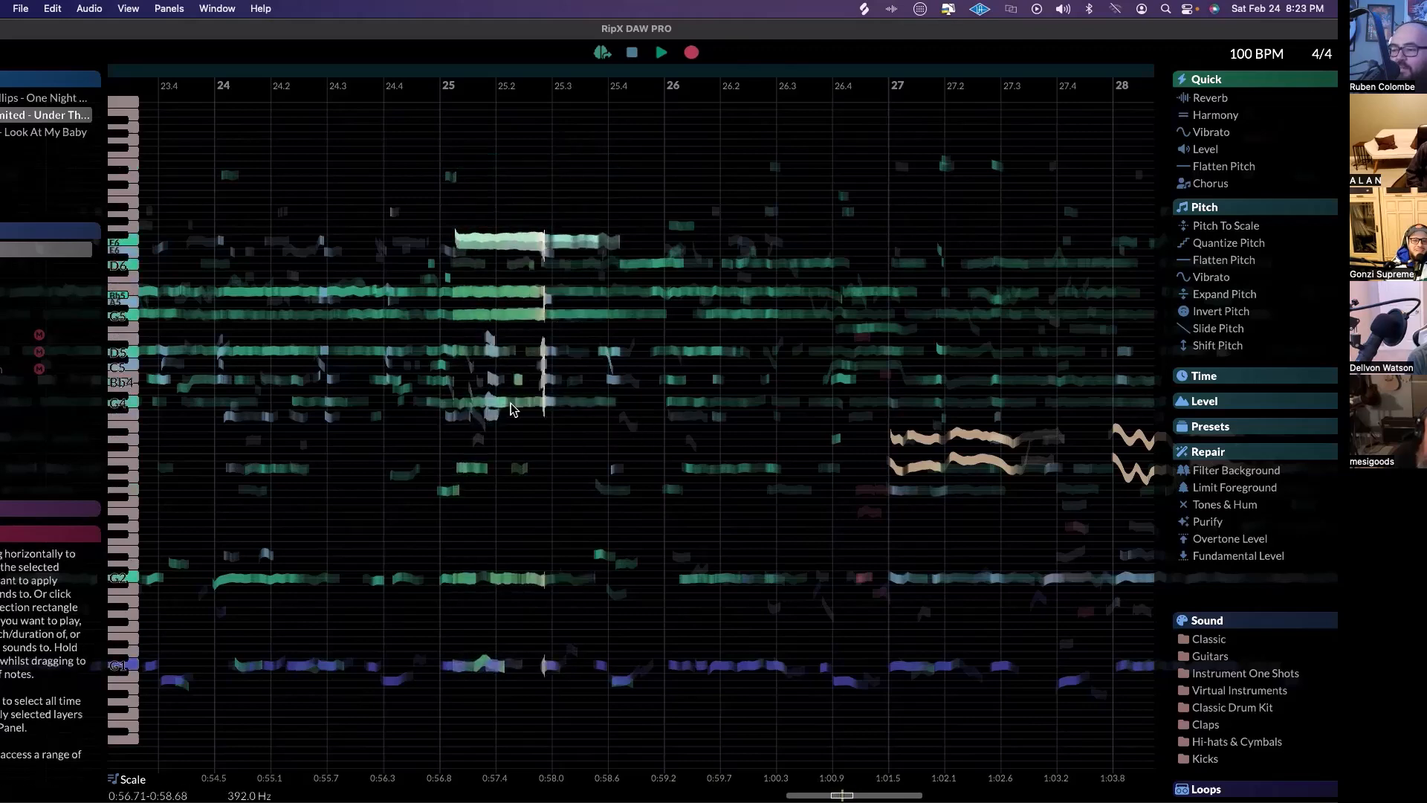
left_click_drag(510, 403, 504, 464)
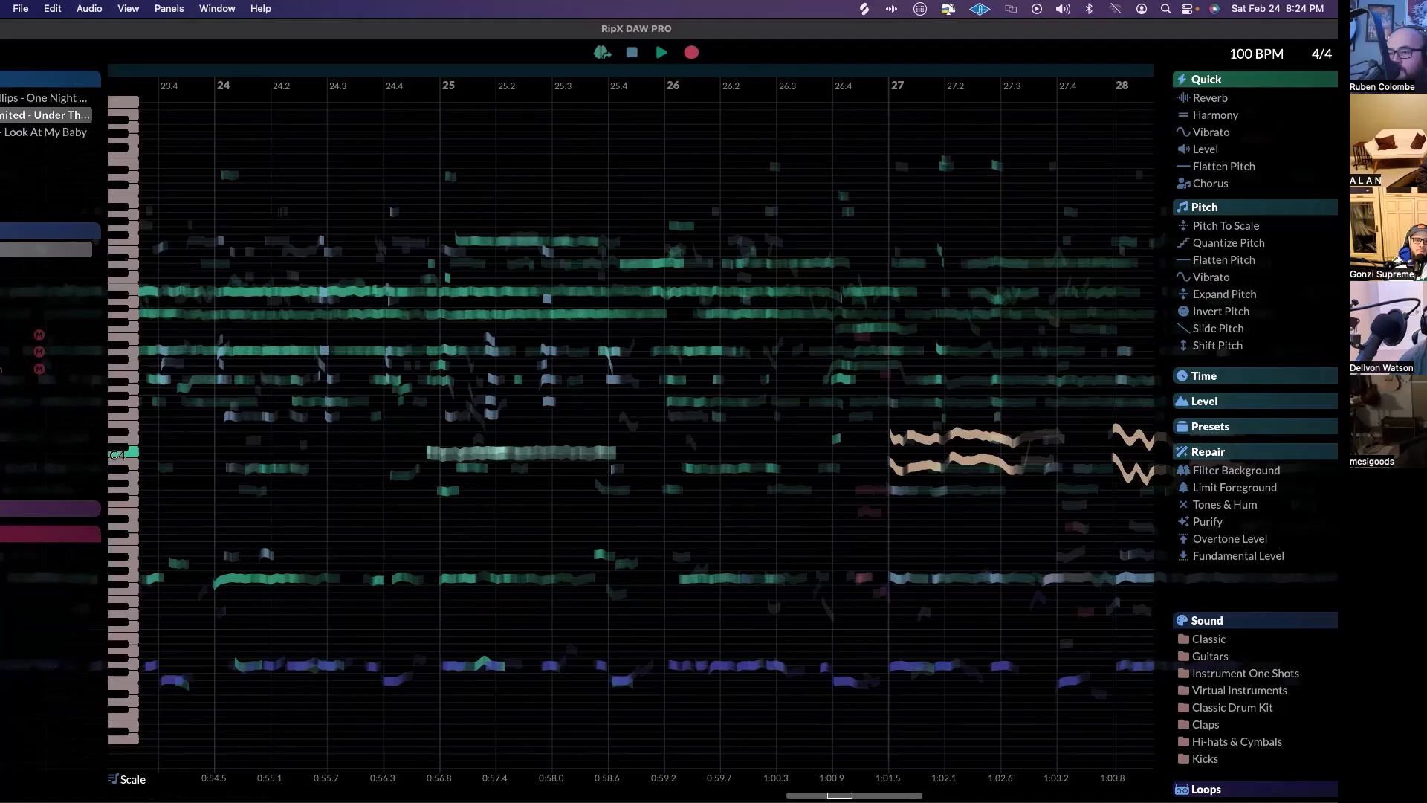
key("super+q")
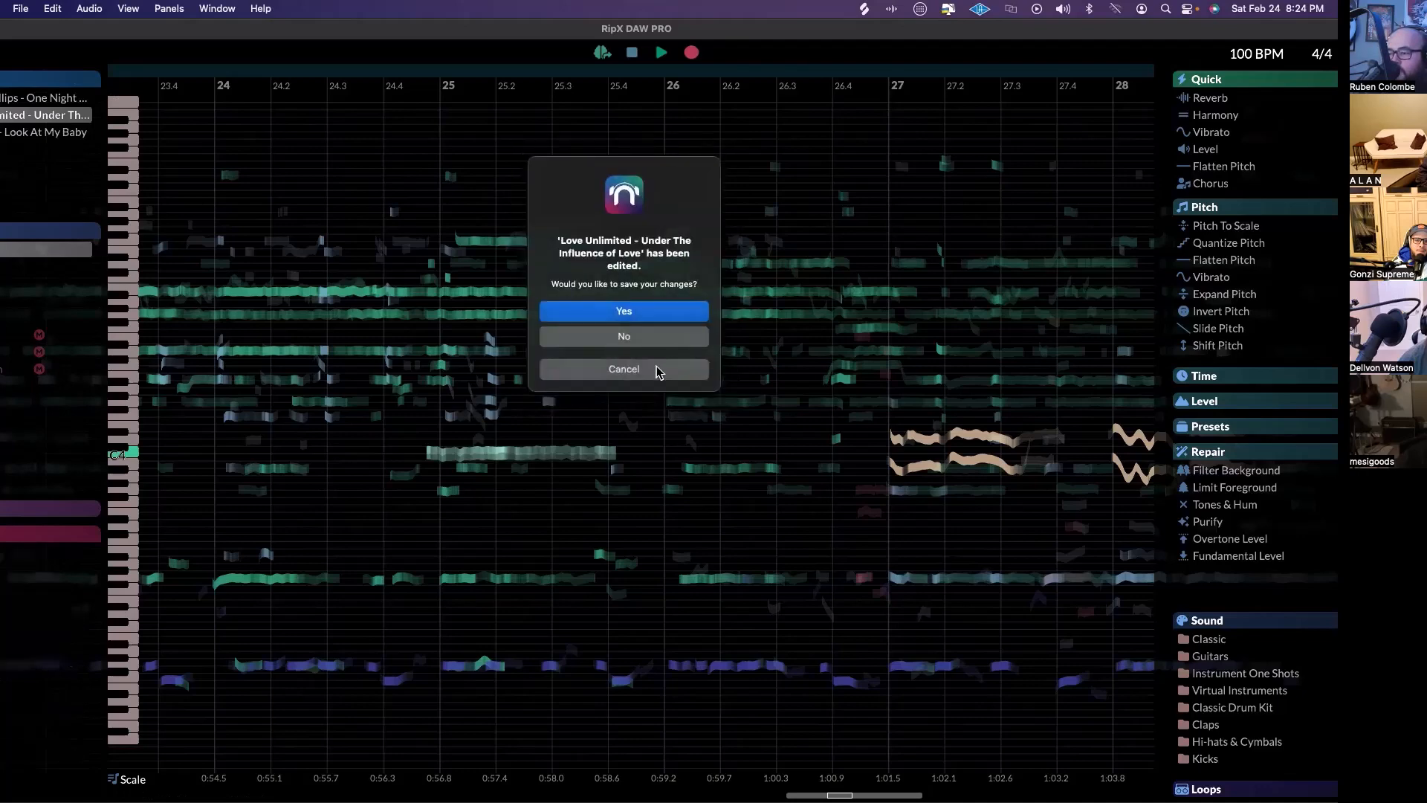
left_click(657, 372)
left_click(0, 28)
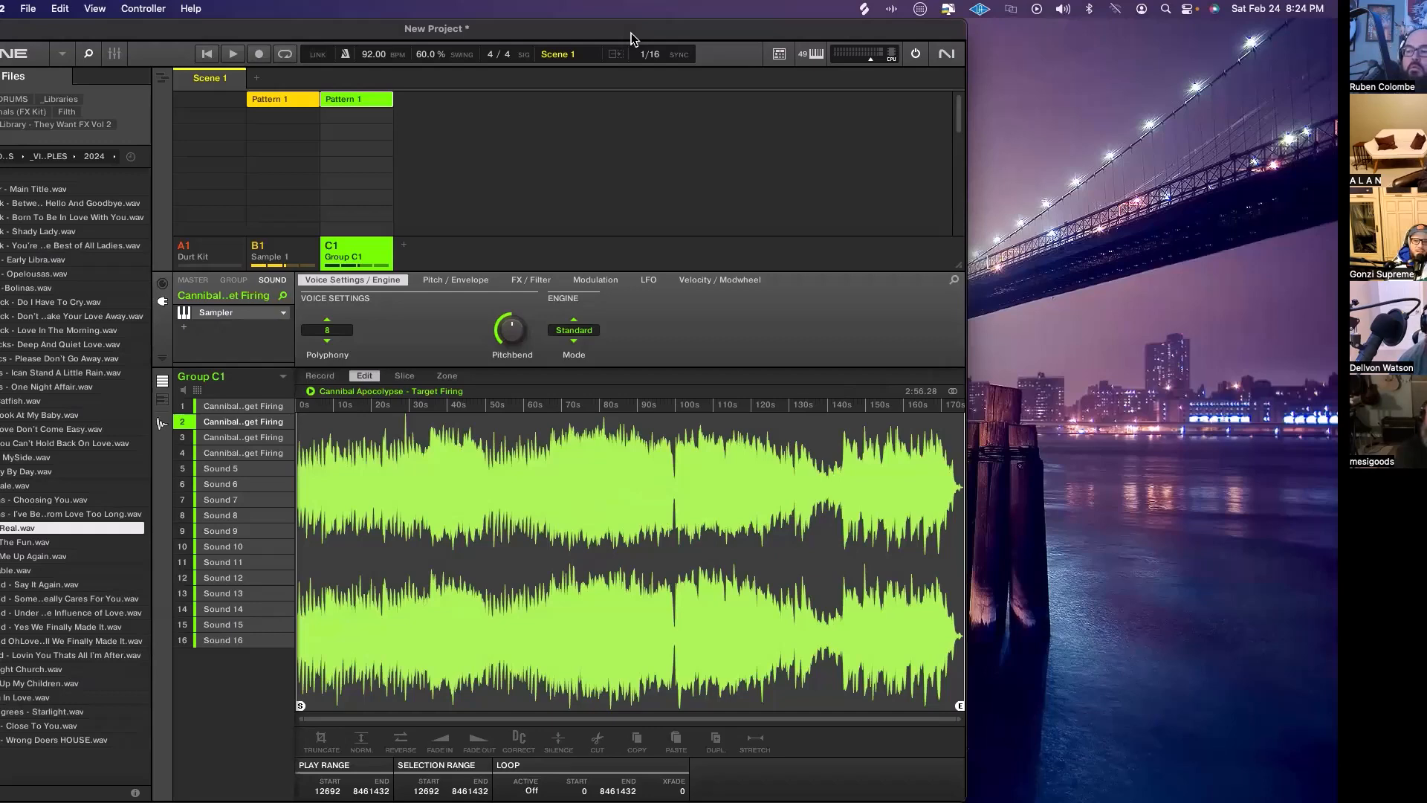
mouse_move(552, 796)
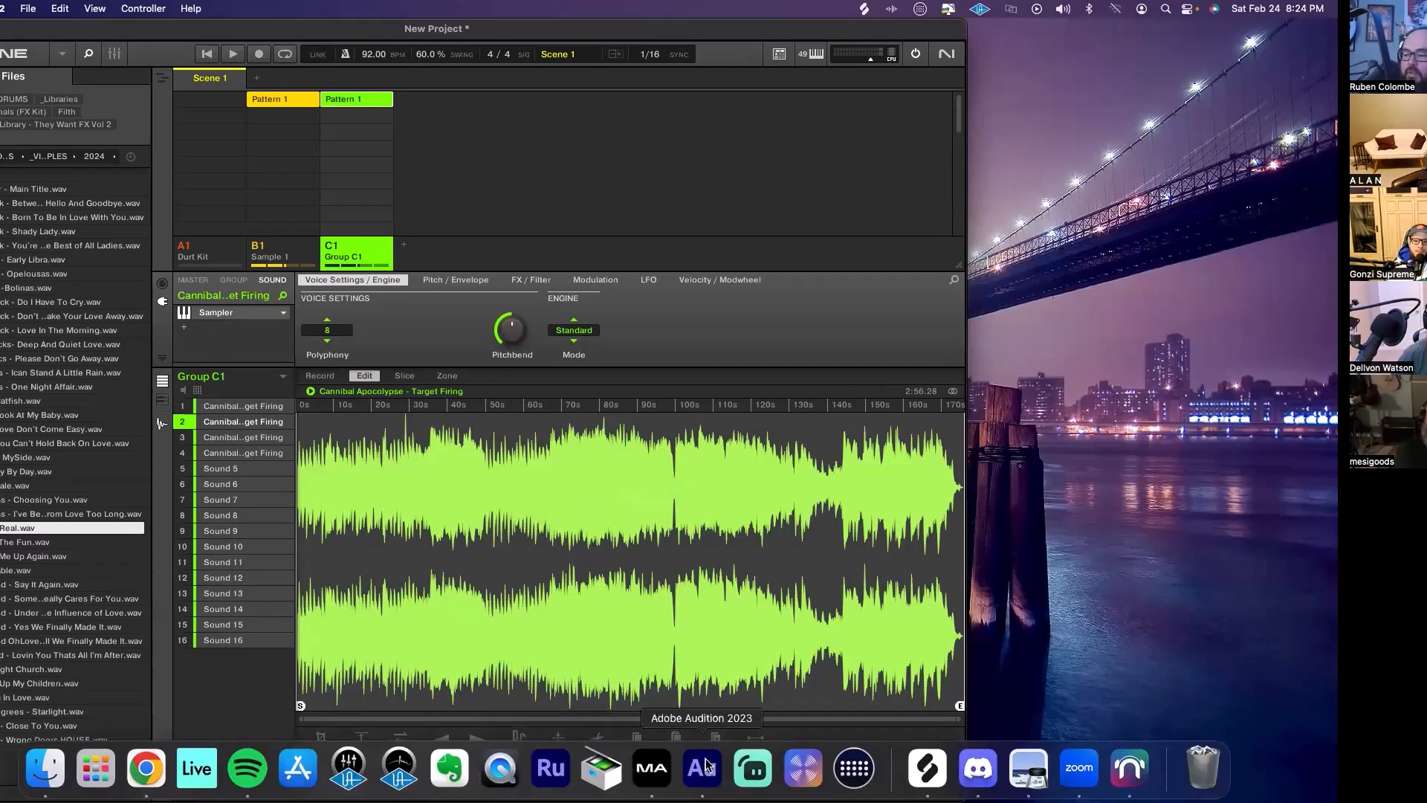
left_click(1129, 769)
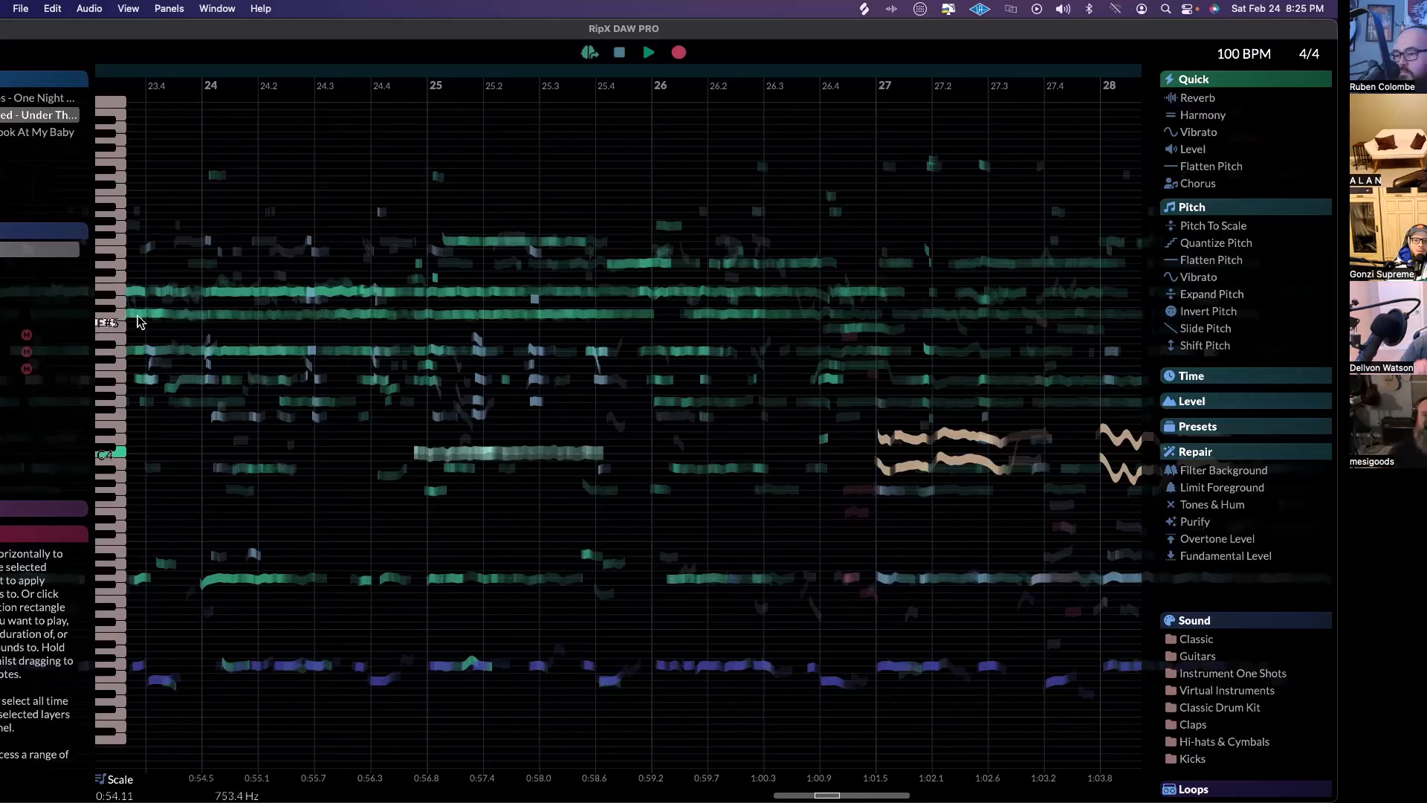
Unmute the drum and percussion layers, mute the vocals and all melodic layers, and play the rhythm section briefly from bar 24
left_click(28, 336)
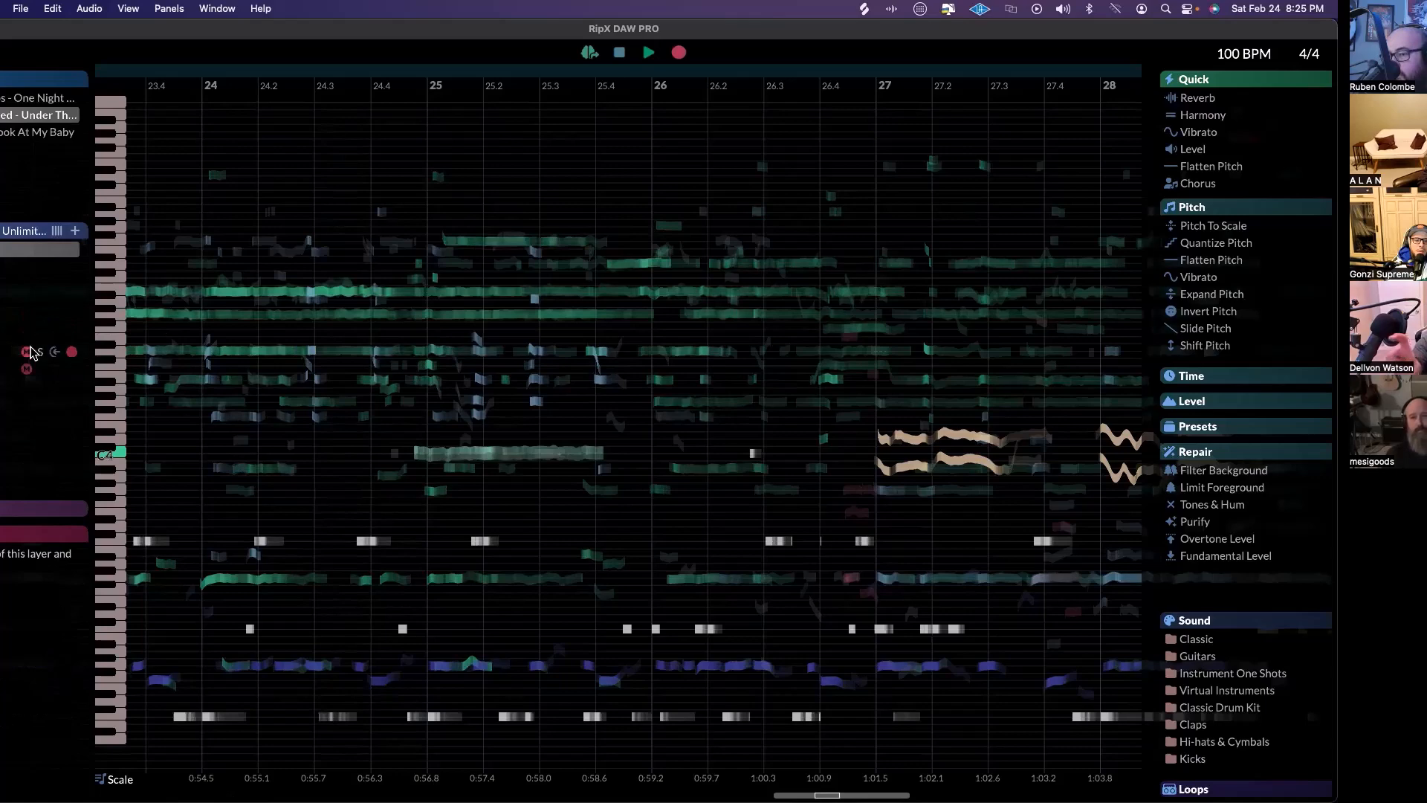
left_click(28, 352)
left_click(28, 369)
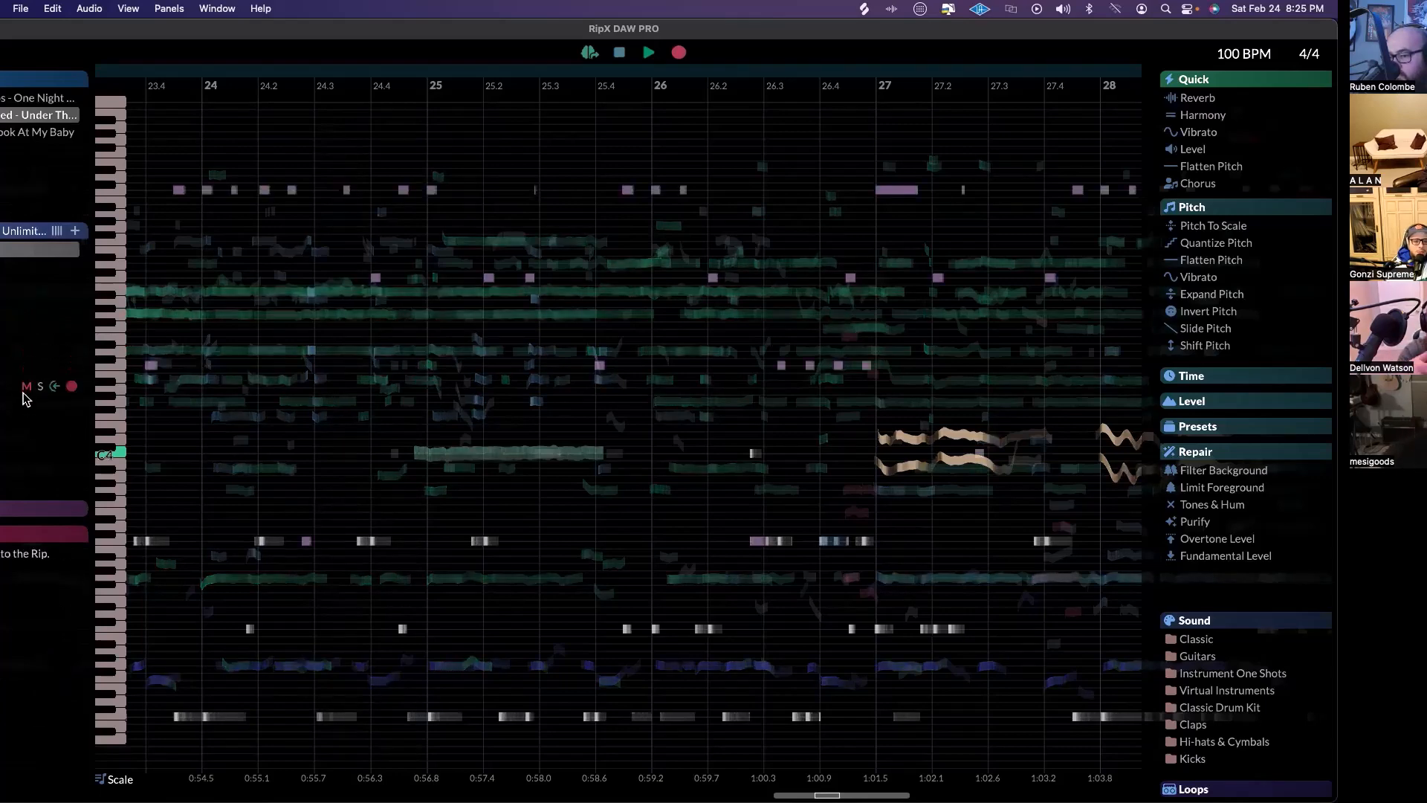
left_click(27, 386)
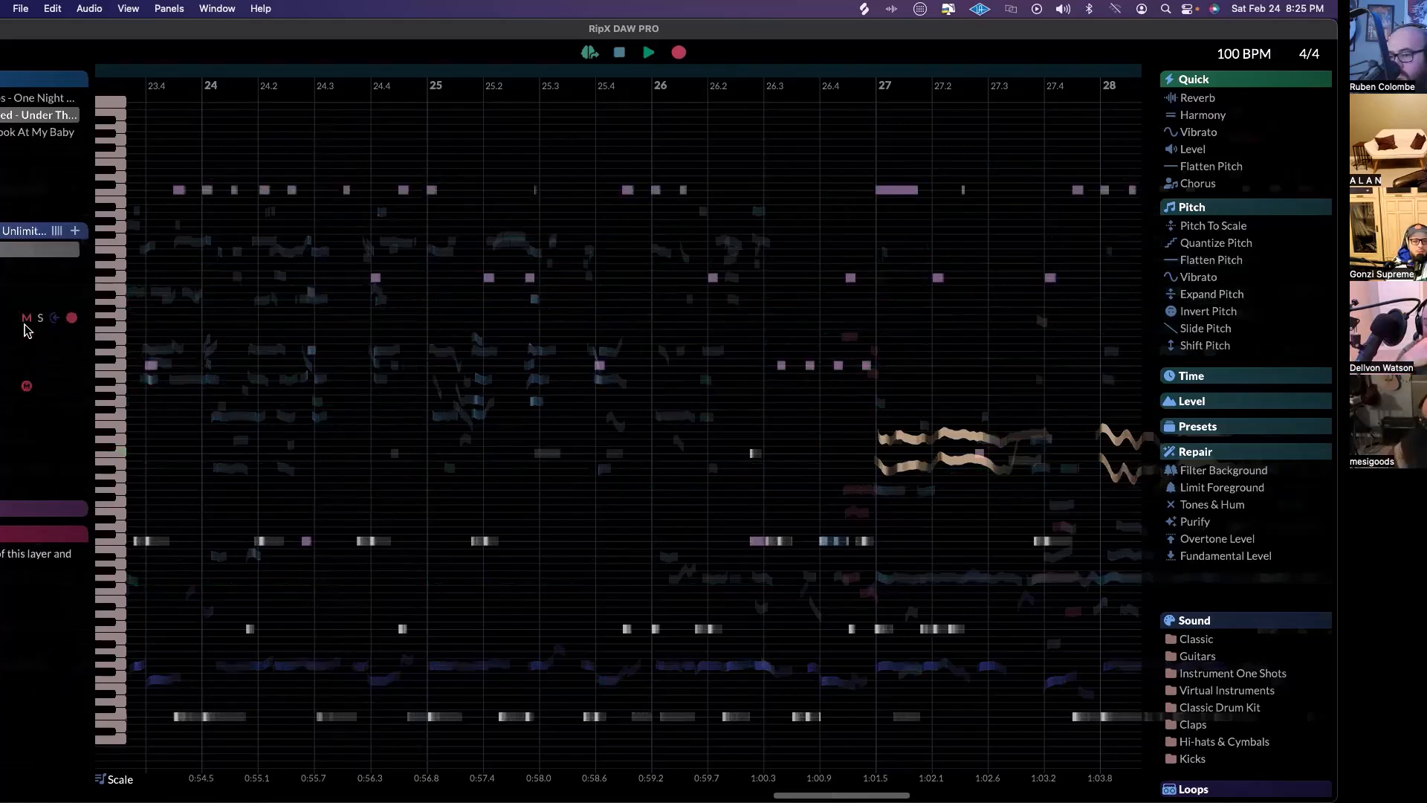
left_click(27, 299)
left_click(27, 283)
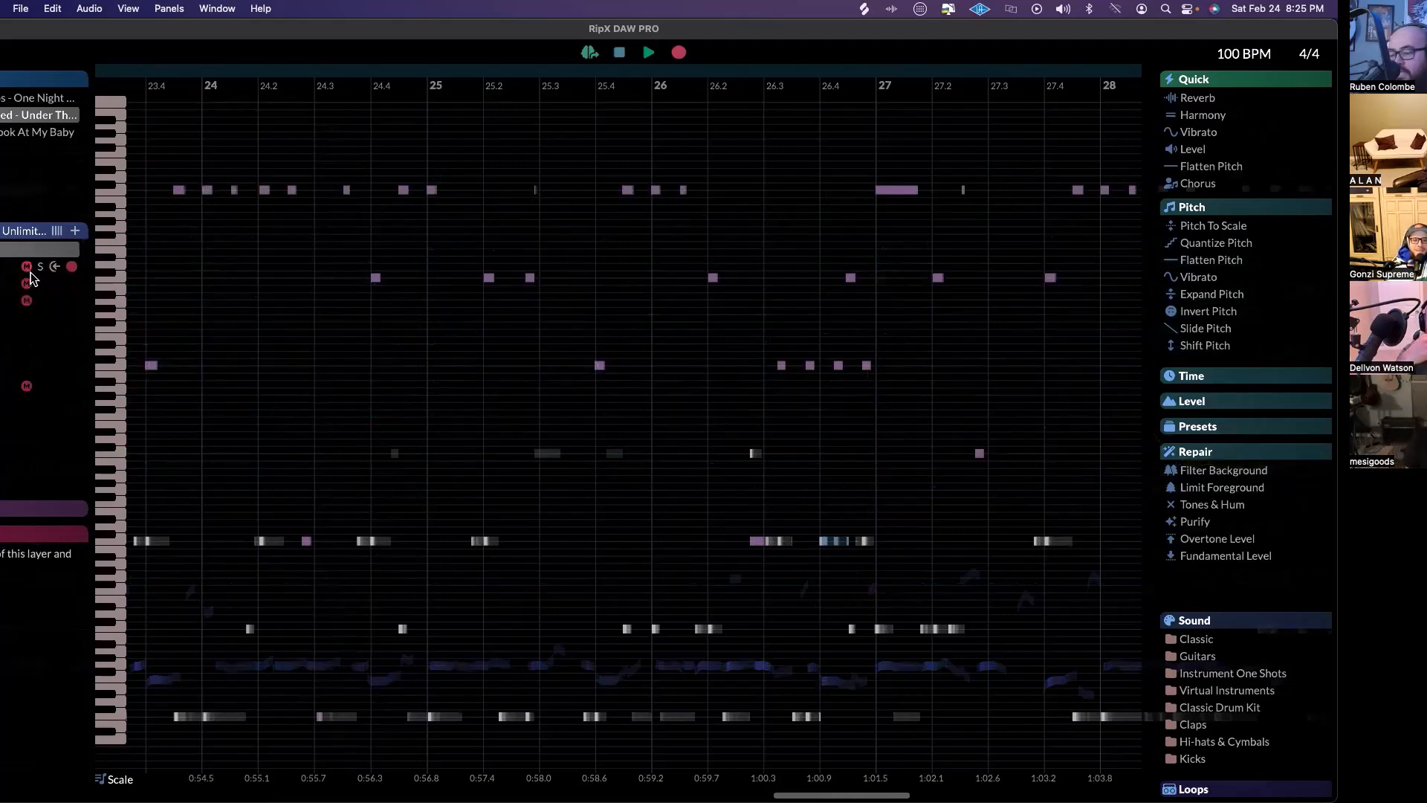
left_click(647, 54)
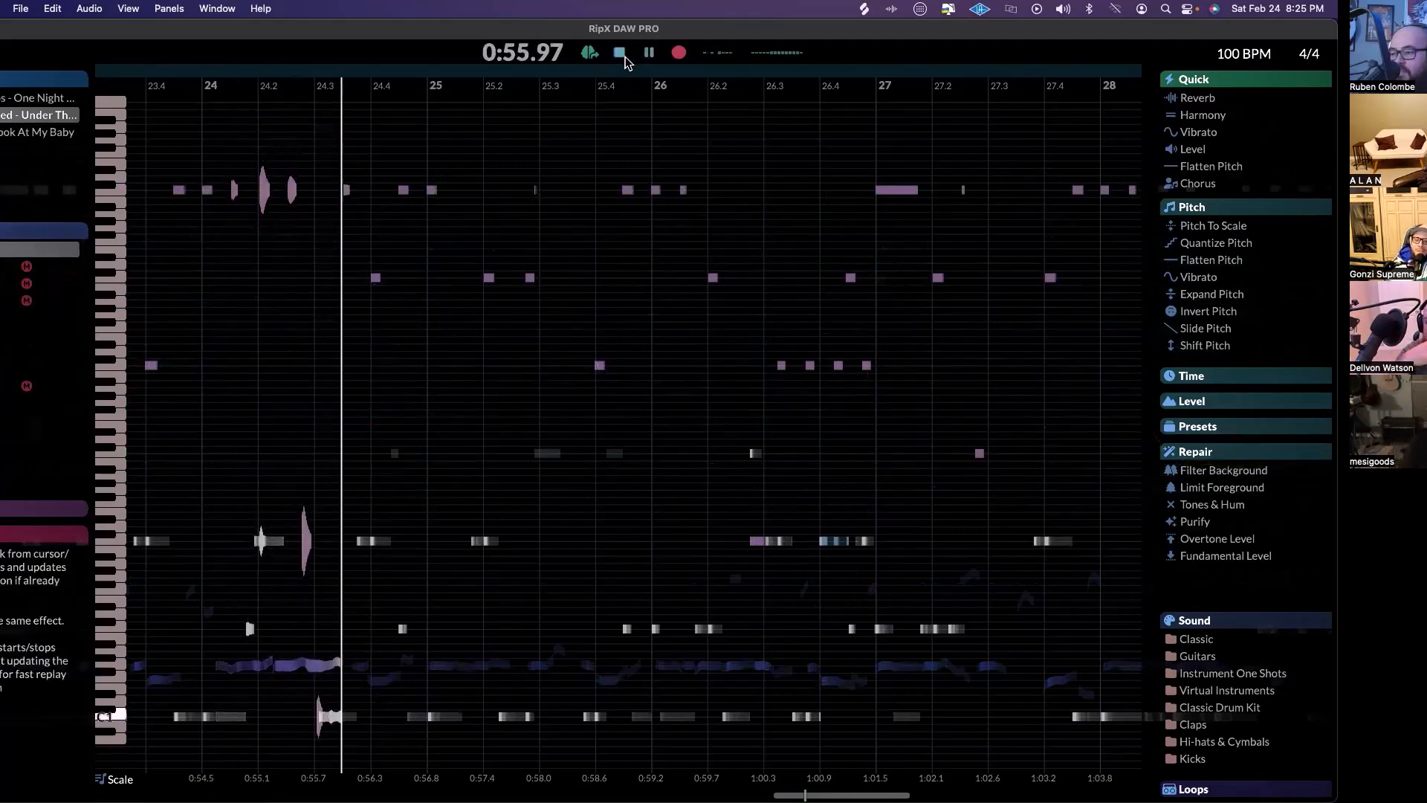
left_click(622, 54)
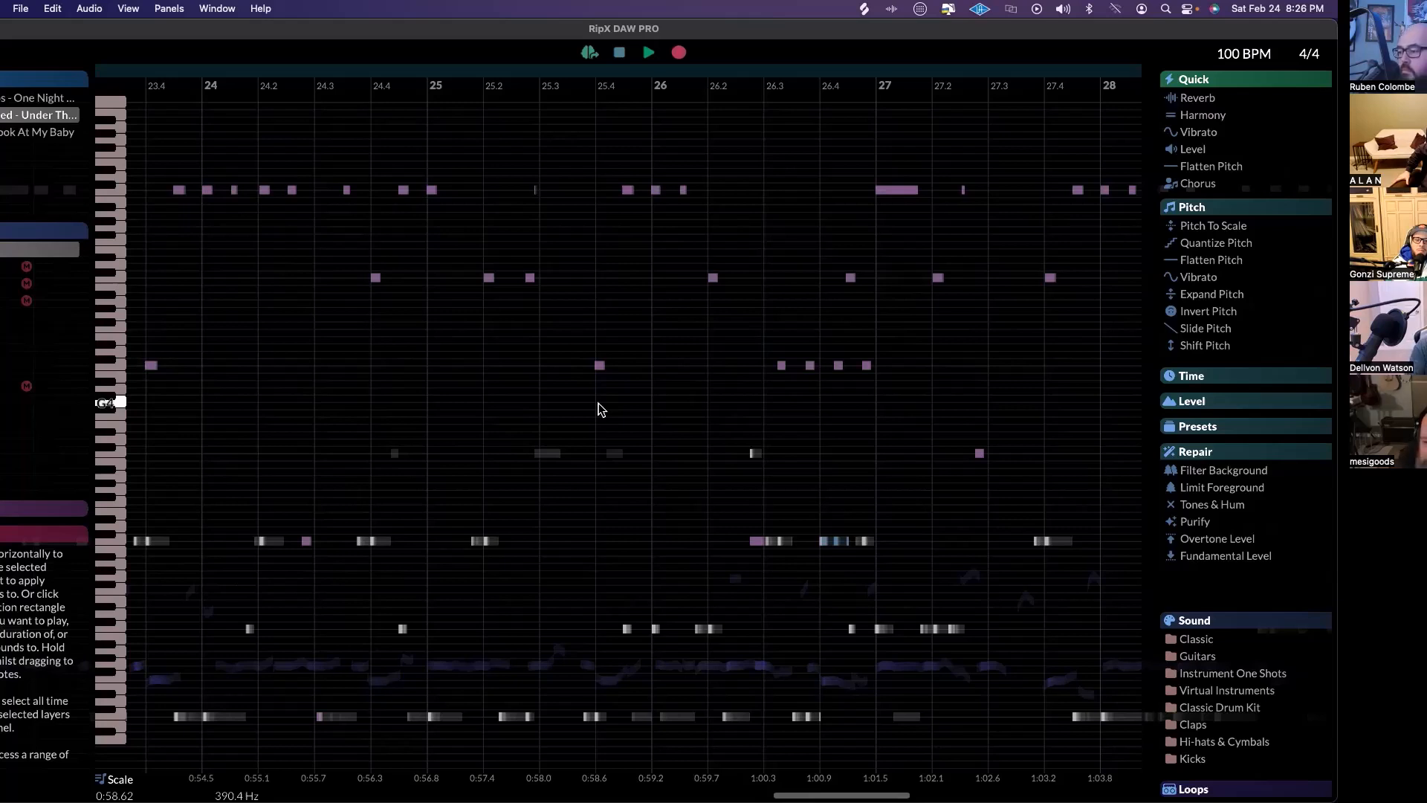
Expand the Guitars sound category and isolate the blue and red melodic layers by muting the drum, percussion and bass layers
left_click(1187, 657)
scroll(1187, 665, "down", 5)
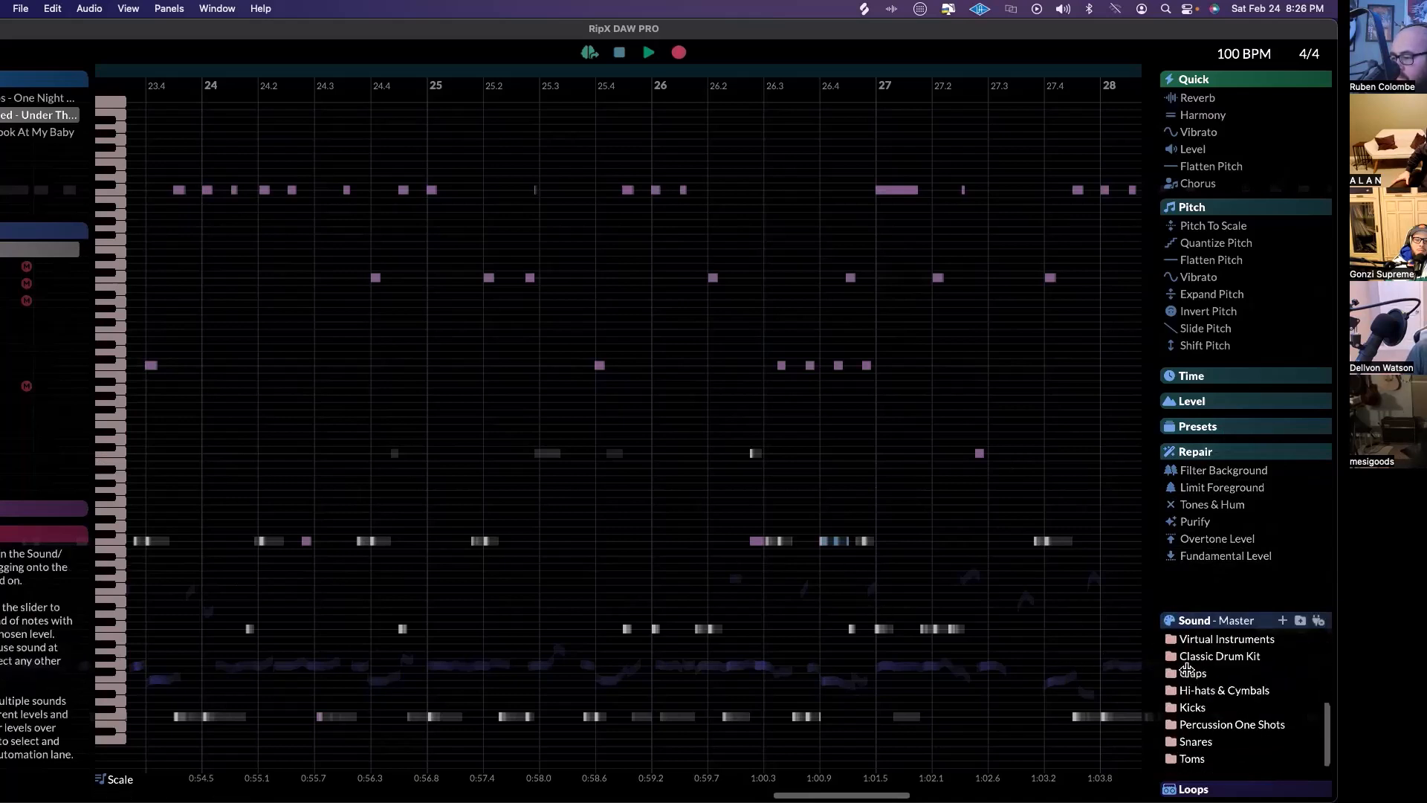
scroll(1187, 667, "up", 5)
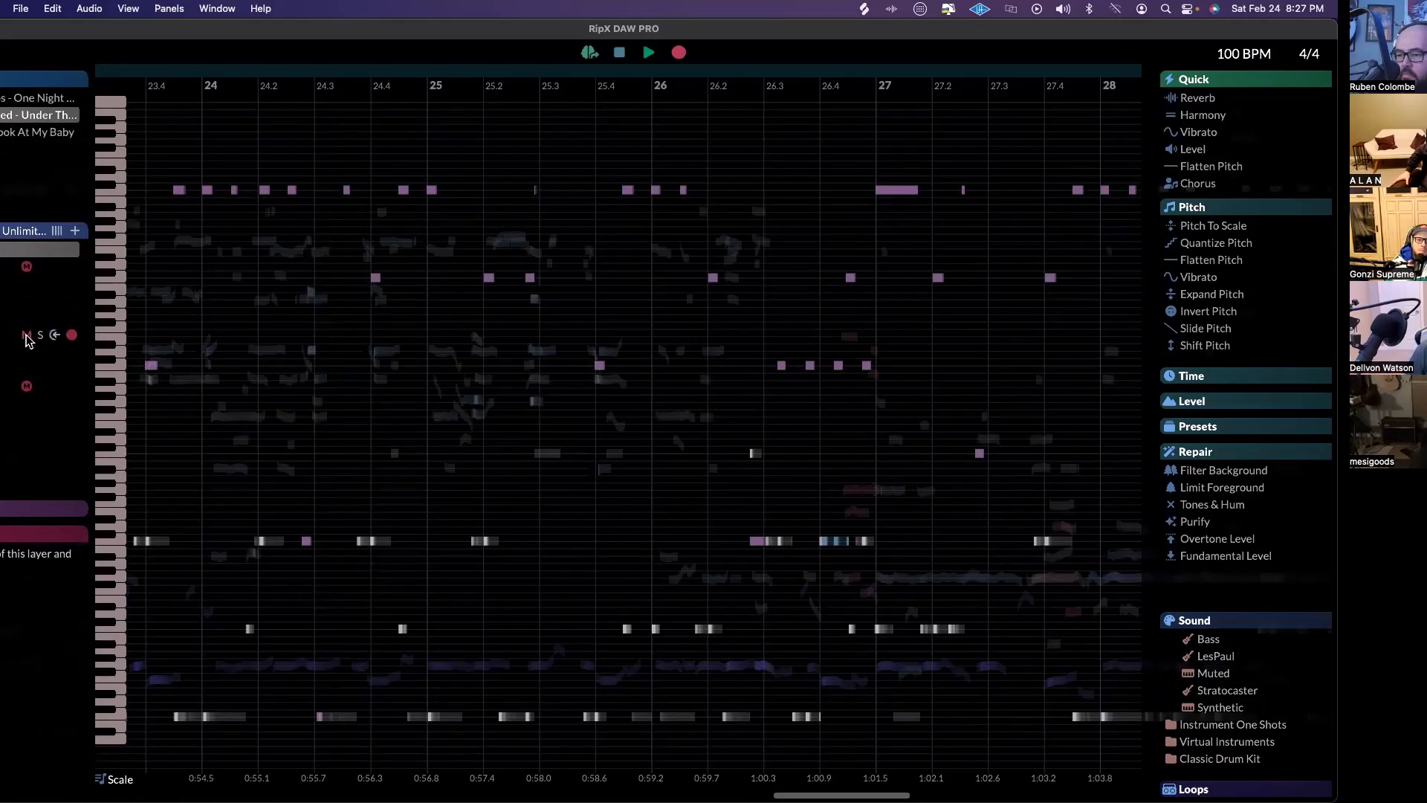
left_click(26, 335)
left_click(26, 351)
left_click(29, 371)
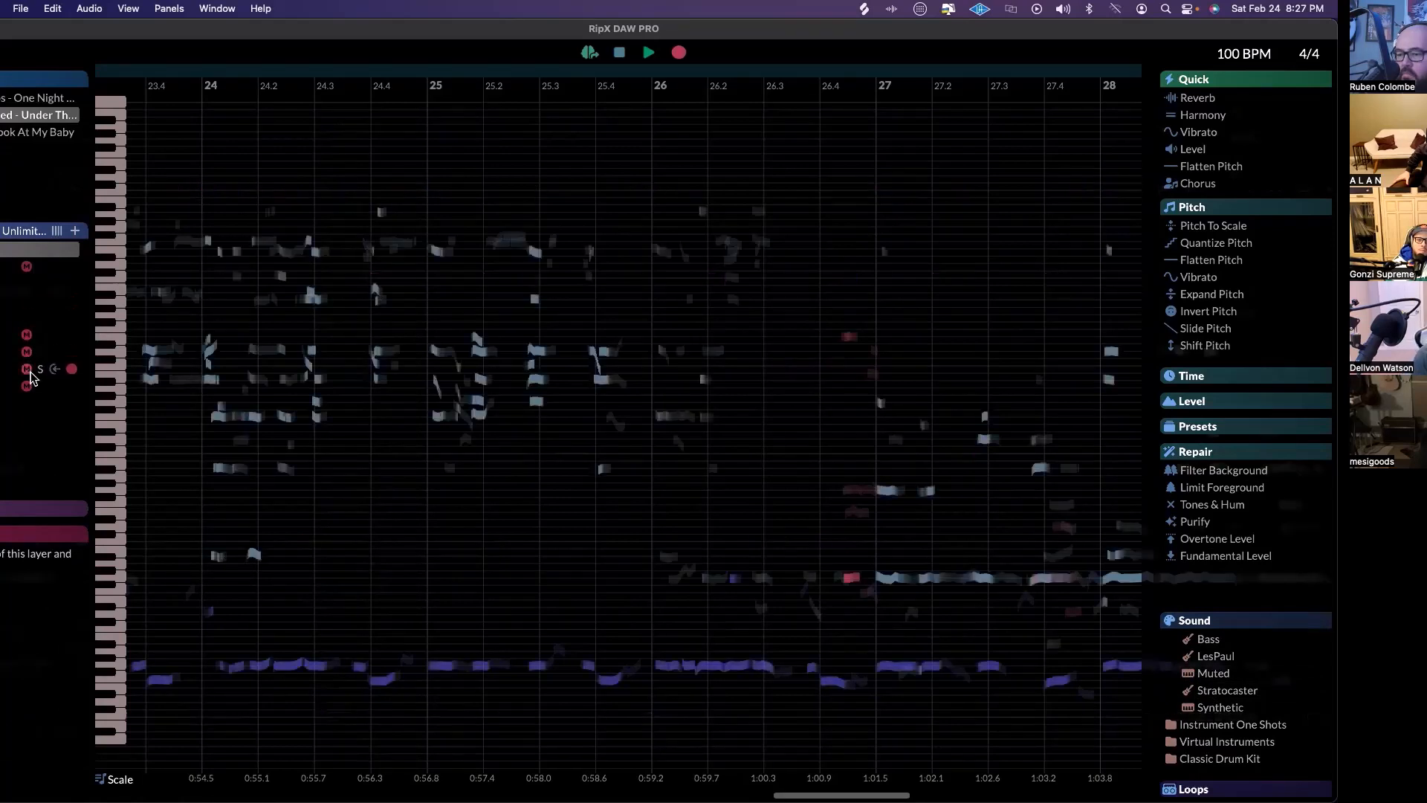
left_click(27, 317)
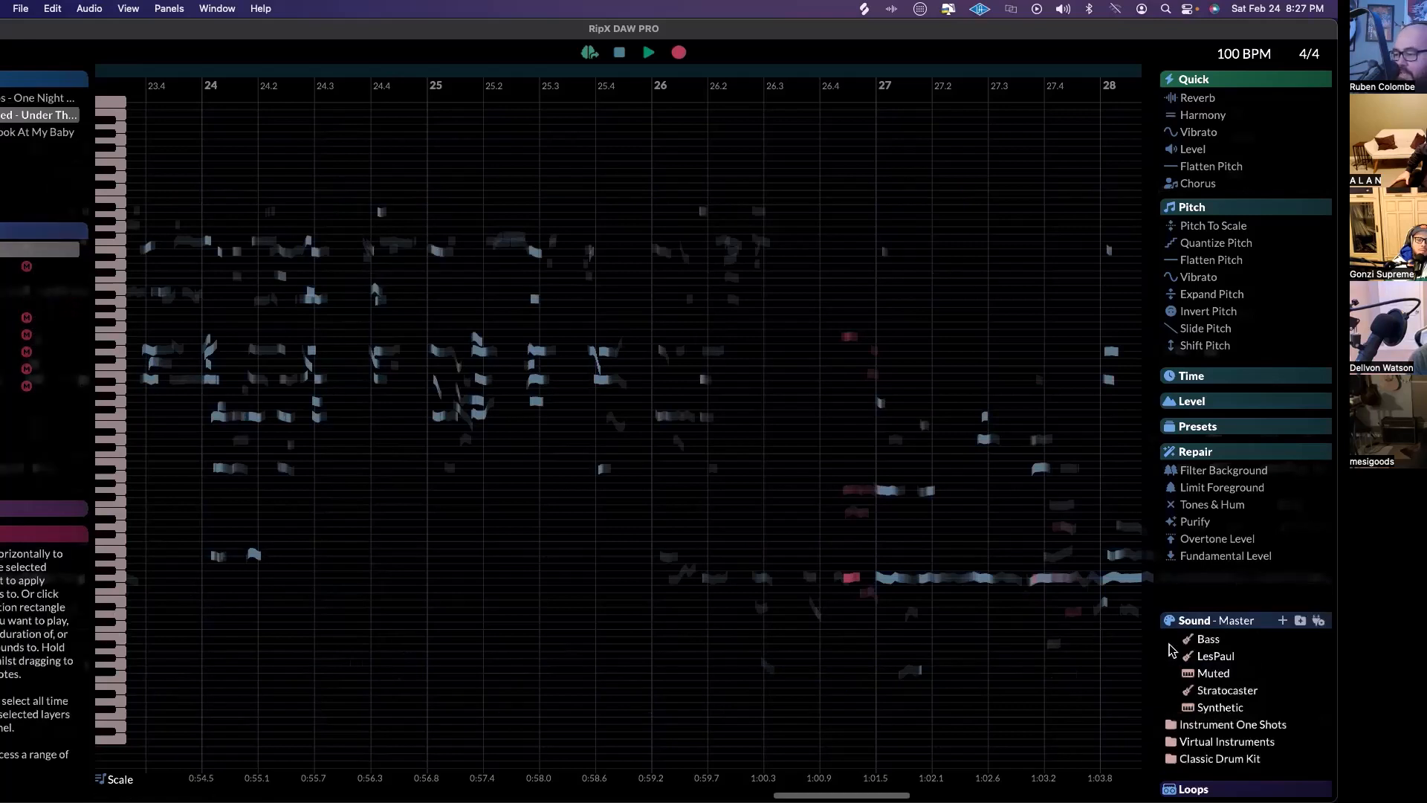
Audition the LesPaul, Stratocaster and Synthetic sounds on the isolated layers during playback from bar 24
left_click(1212, 656)
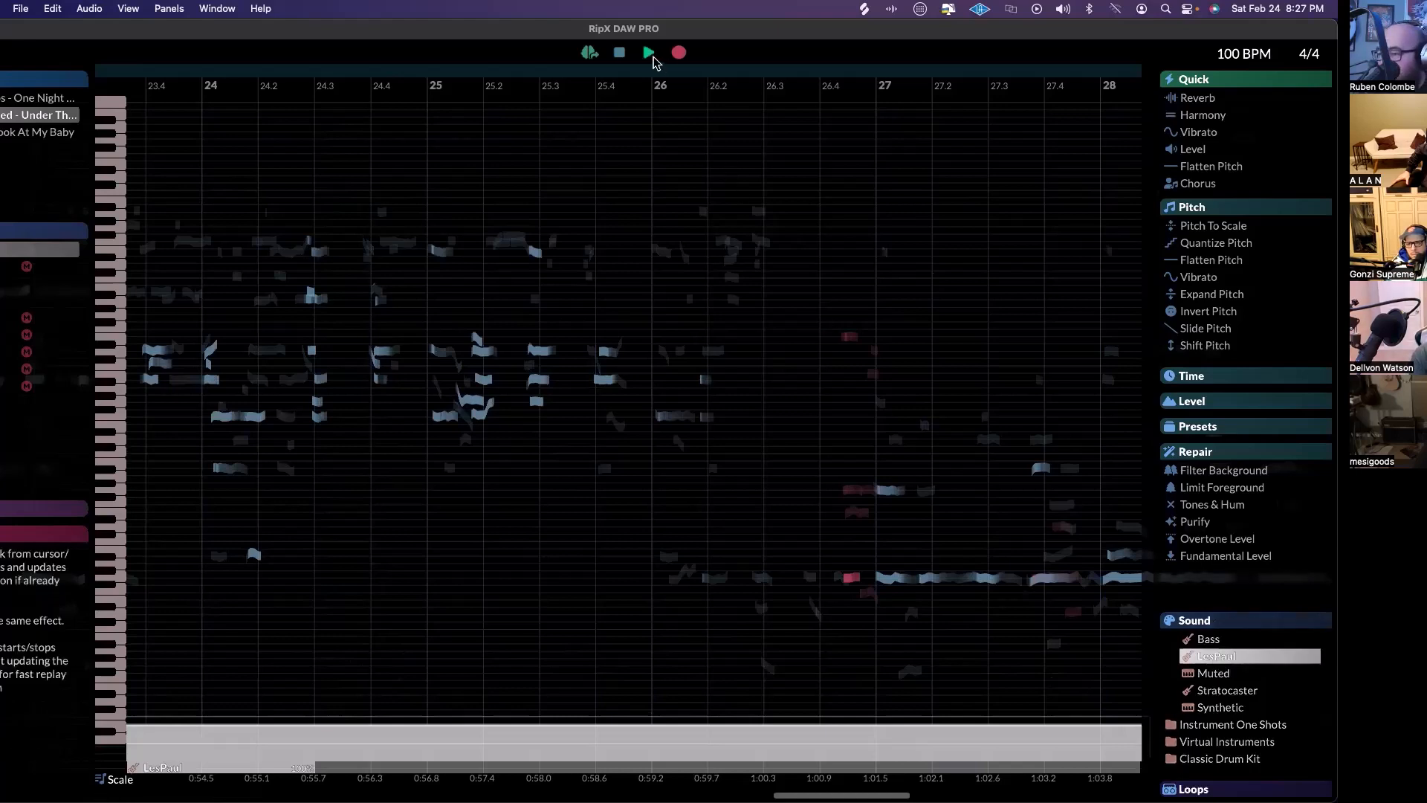
left_click(648, 53)
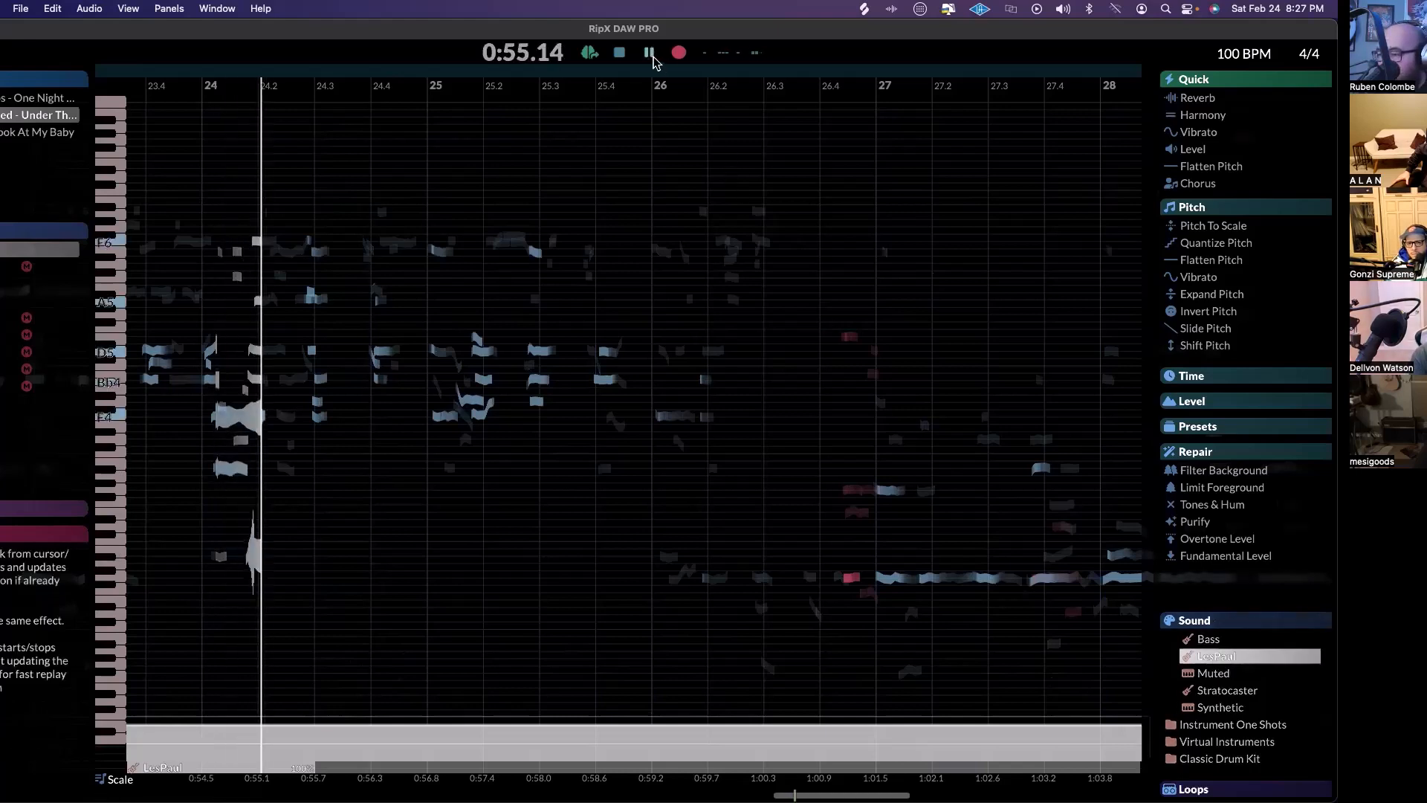
left_click(1223, 693)
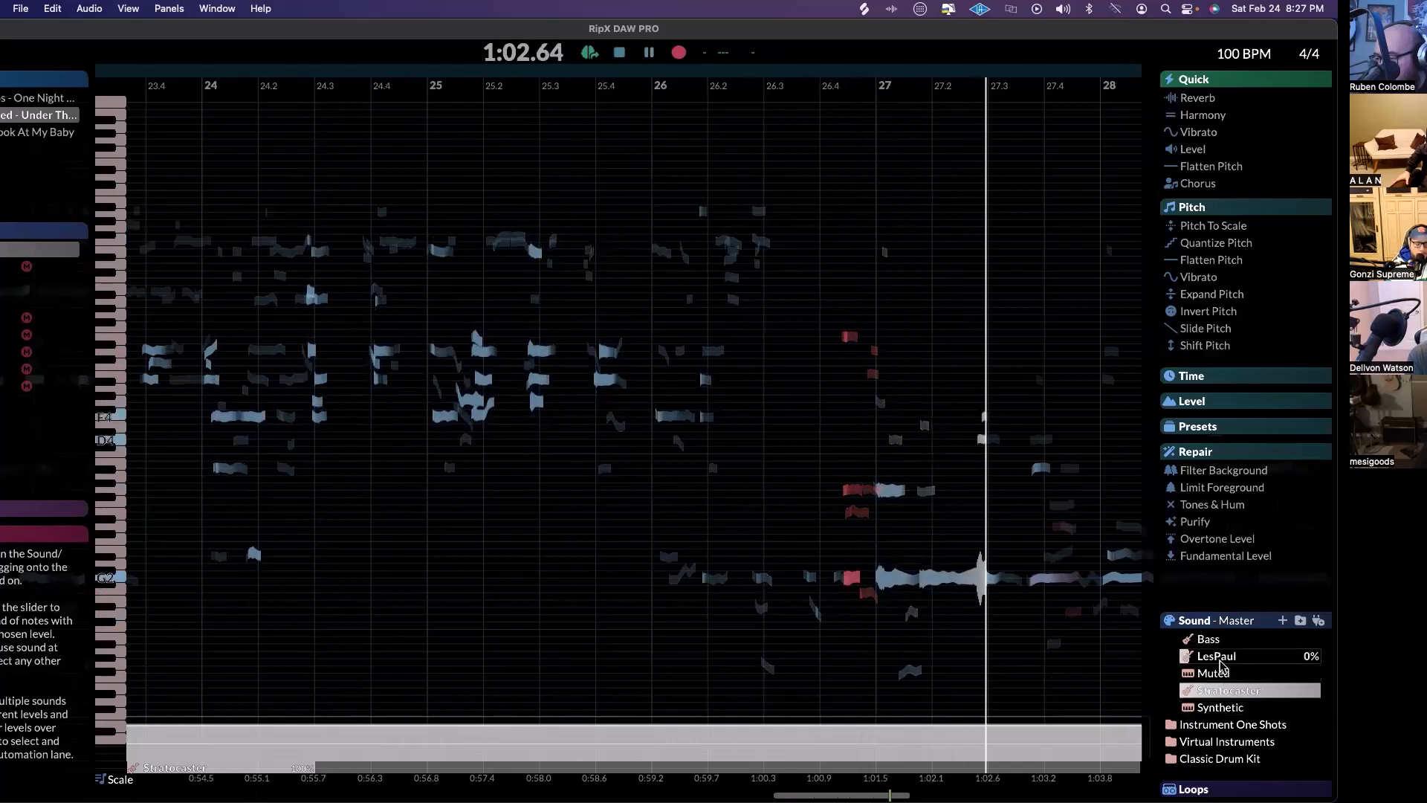
left_click(1220, 706)
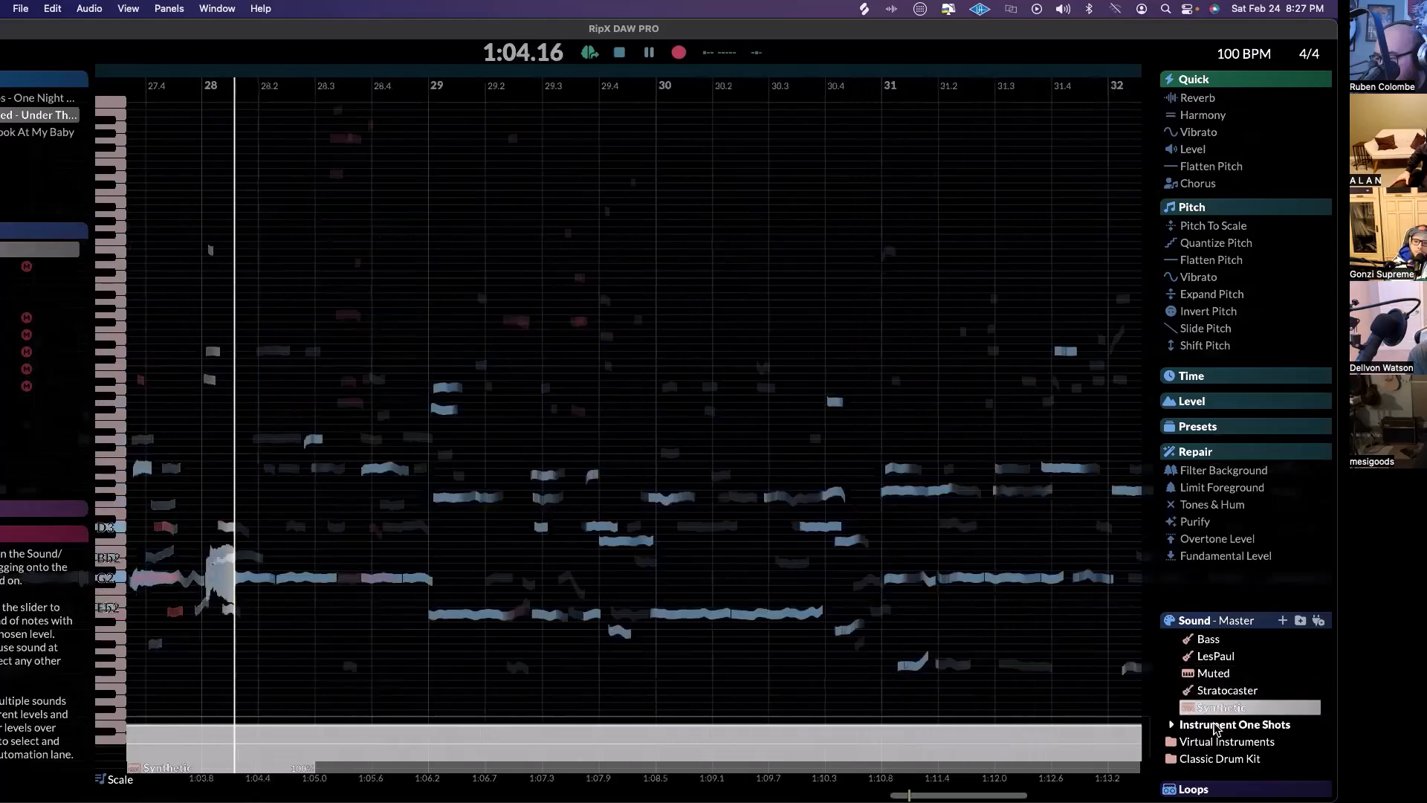
Audition Tubular Bells and Grand Marimba from Virtual Instruments, settle on Mellotron Vox, and return the stopped playback to the start
left_click(1173, 742)
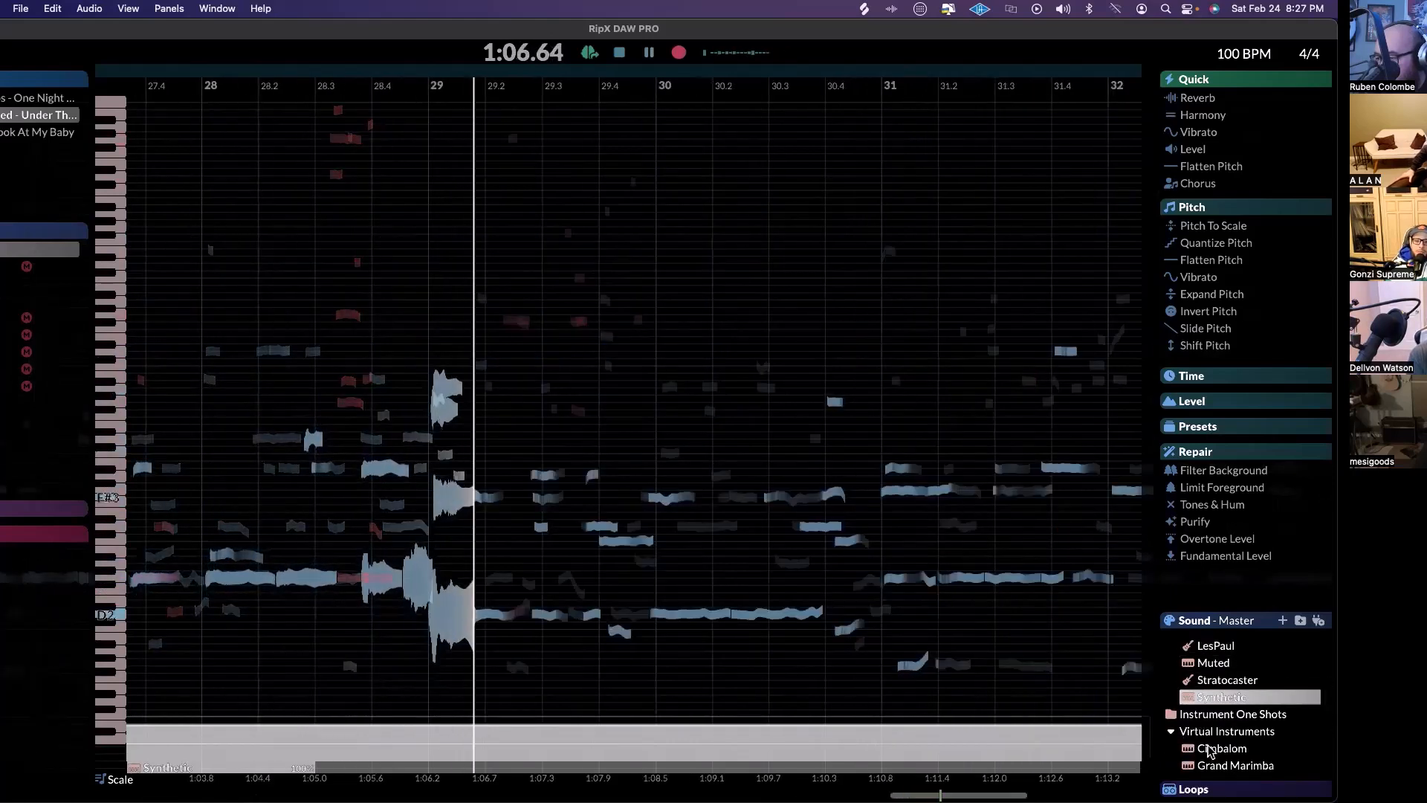
scroll(1190, 745, "down", 3)
left_click(1210, 743)
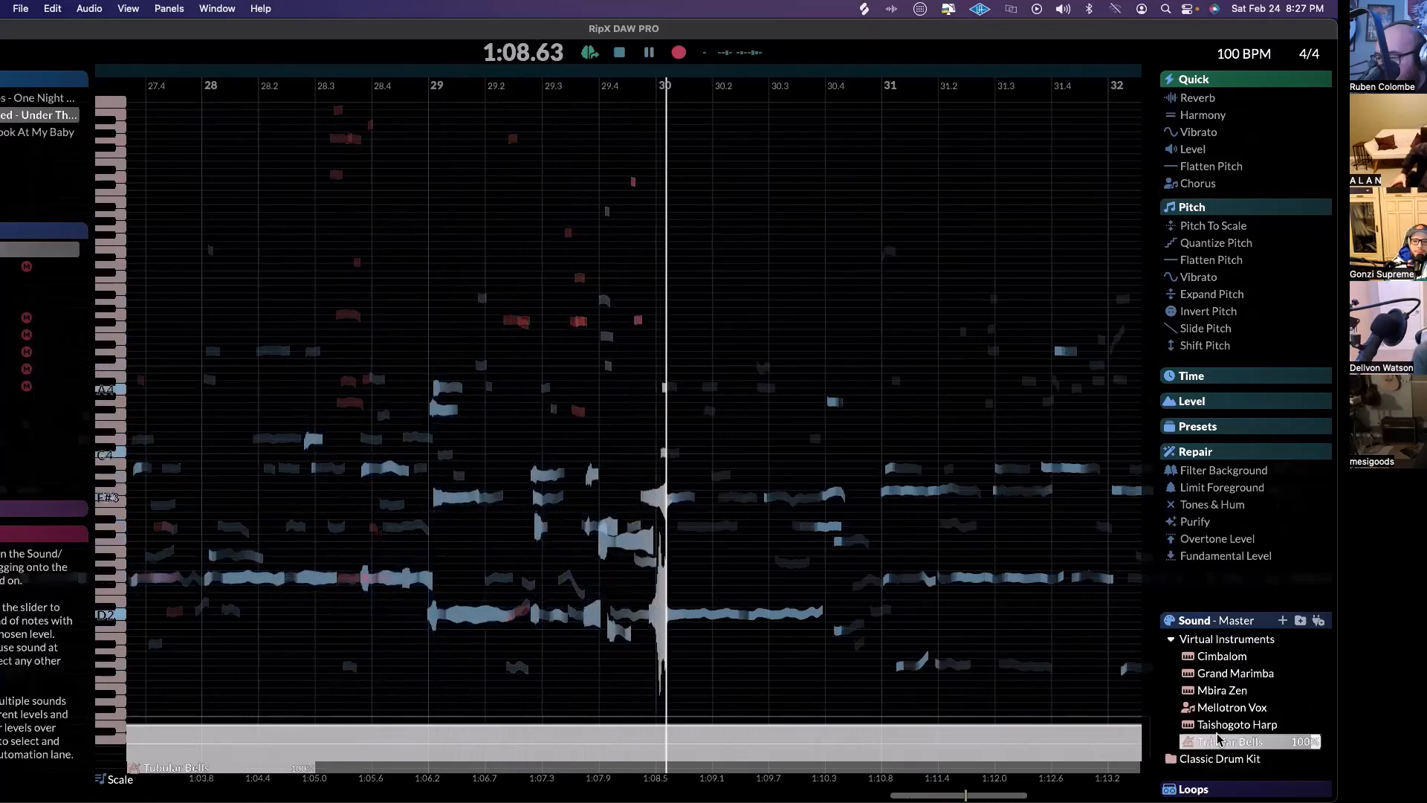
left_click(1224, 676)
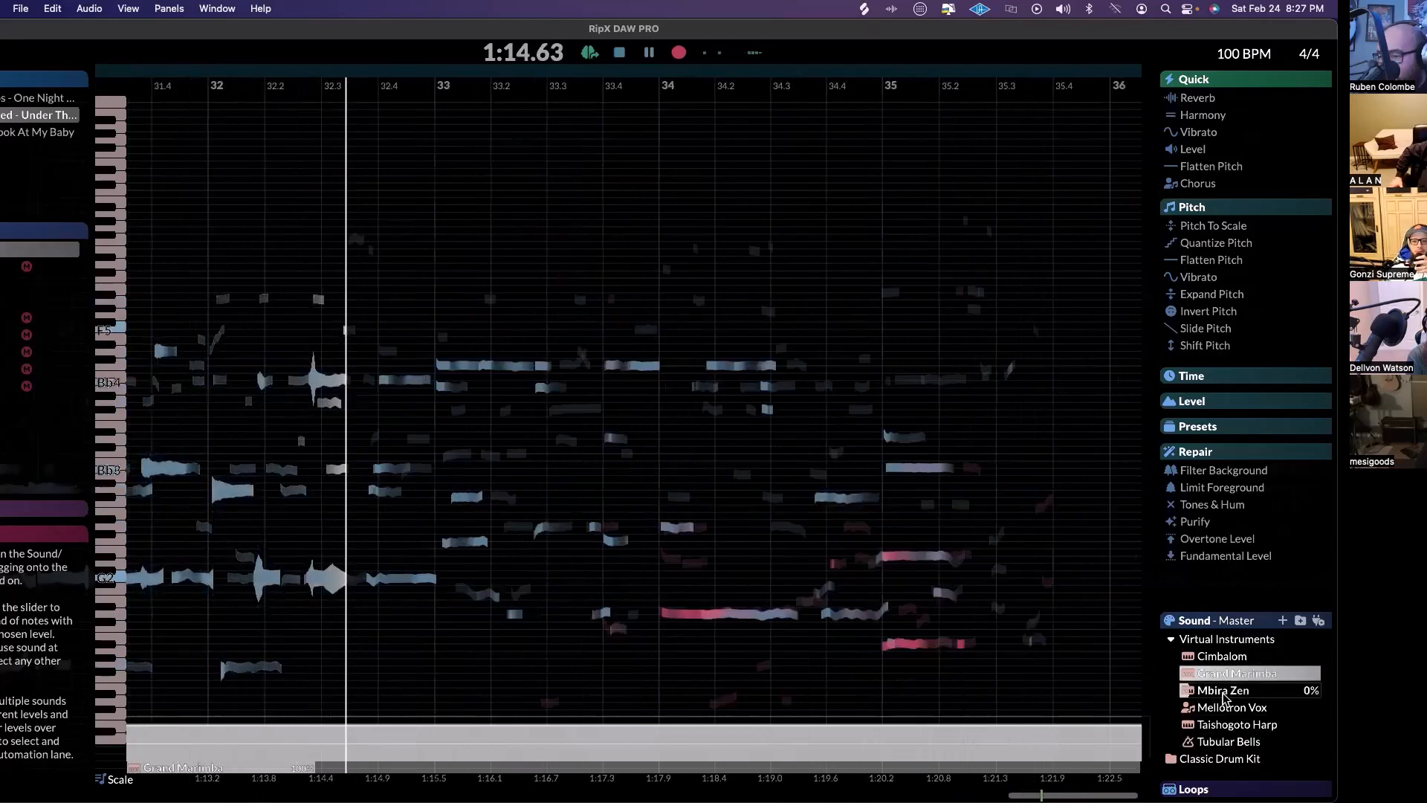
left_click(1230, 707)
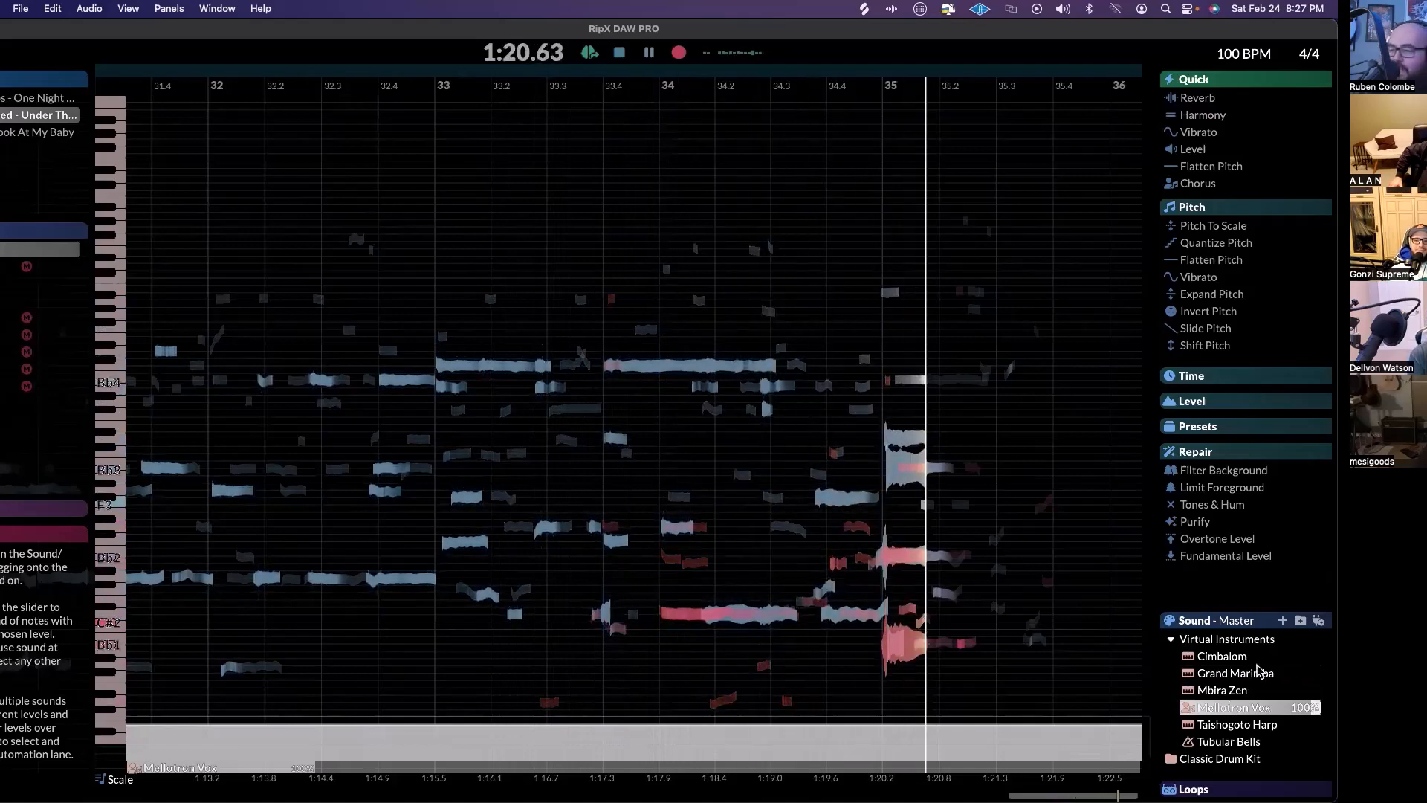
left_click(620, 54)
left_click(620, 53)
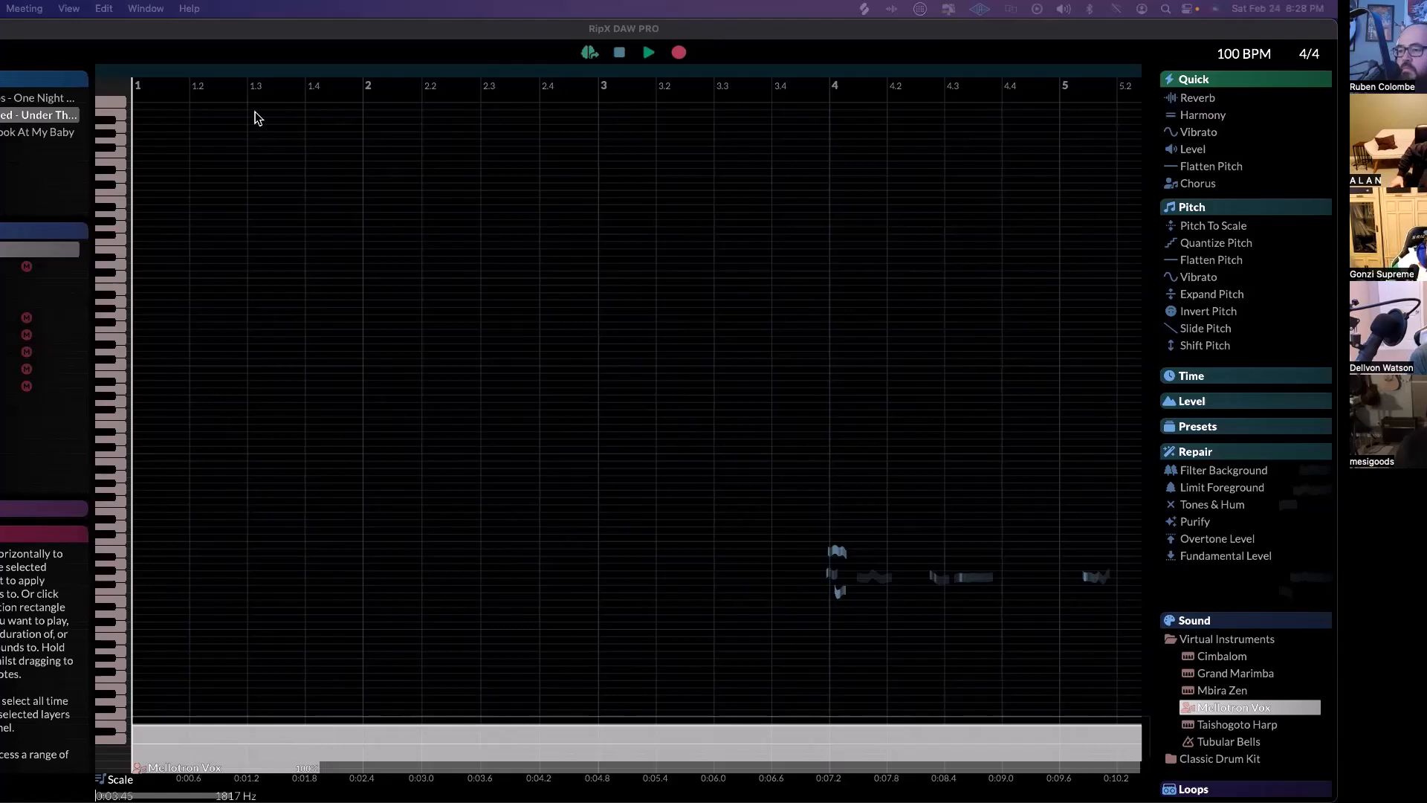
Open the Look At My Baby rip, play it briefly from bar 19, and stop playback
left_click(2, 140)
left_click(1, 139)
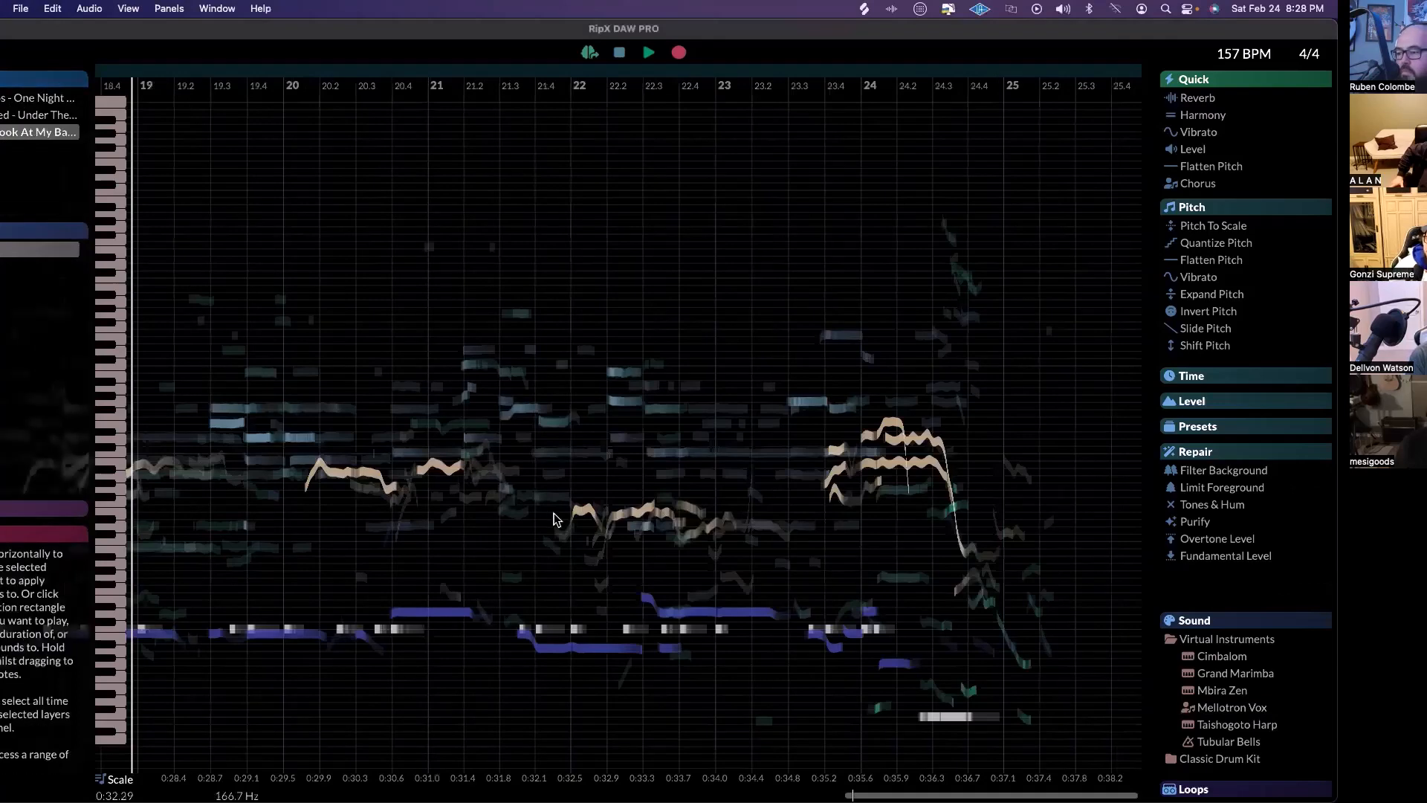
left_click(647, 53)
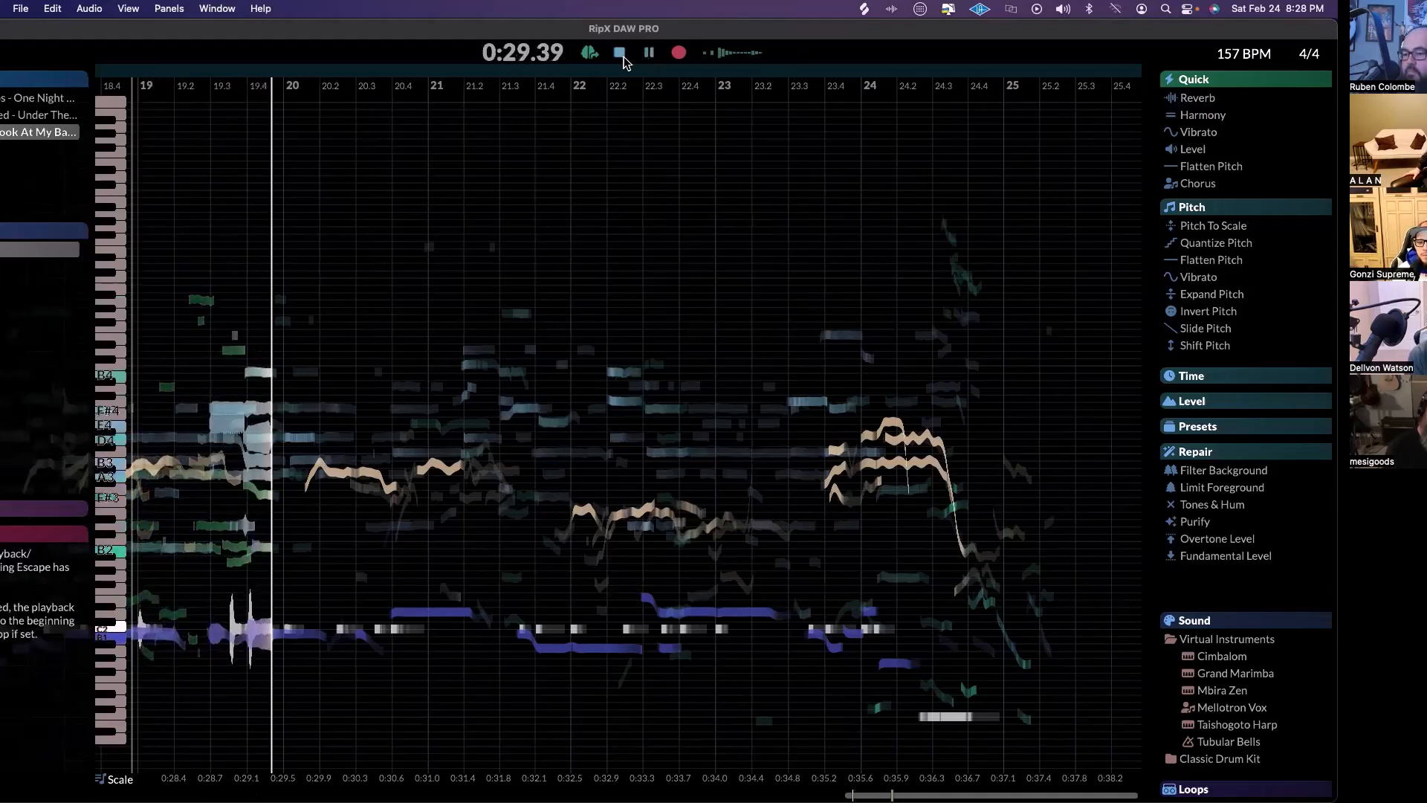
left_click(619, 53)
Isolate the drums by muting the vocals, bass and all melodic layers, and play them from bar 19 before stopping
mouse_move(27, 283)
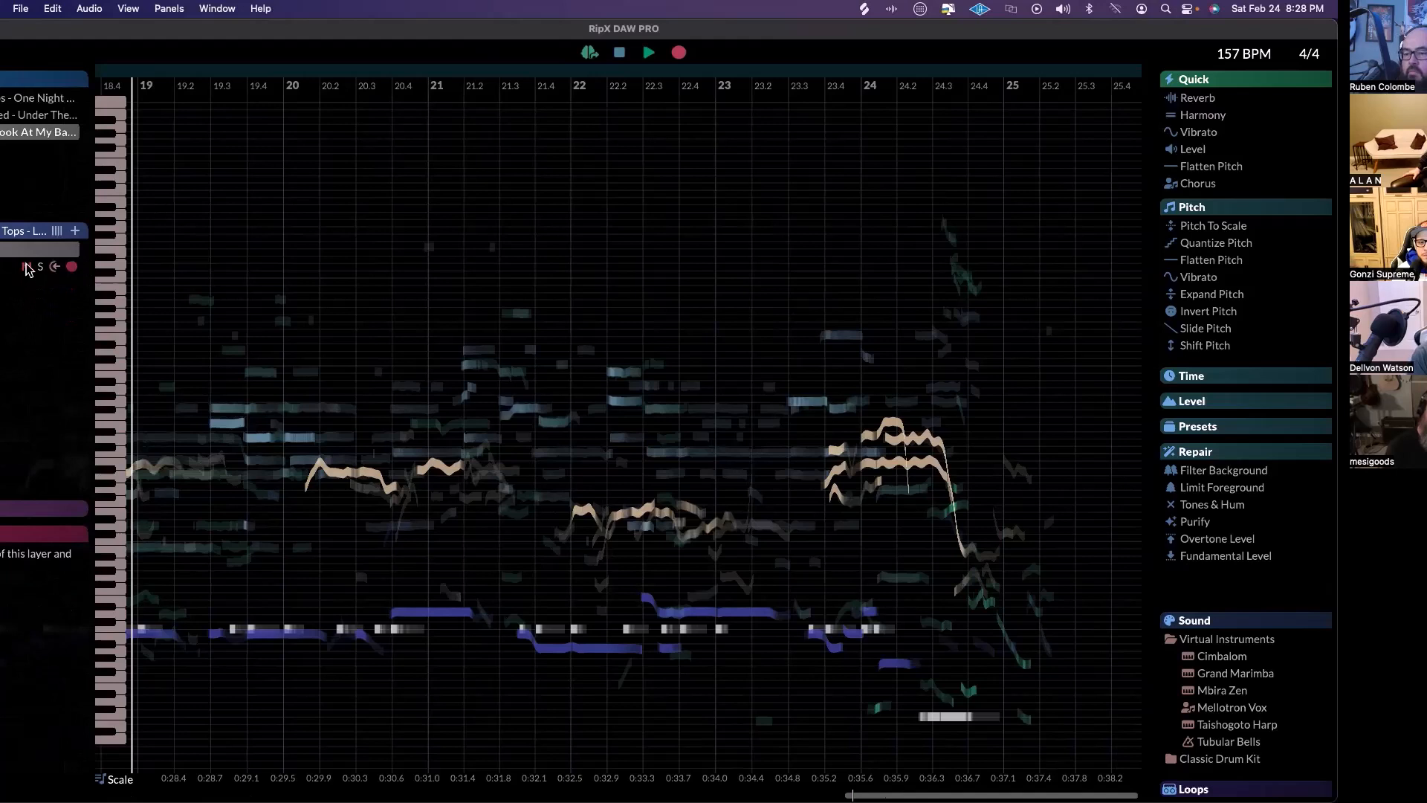
left_click(26, 267)
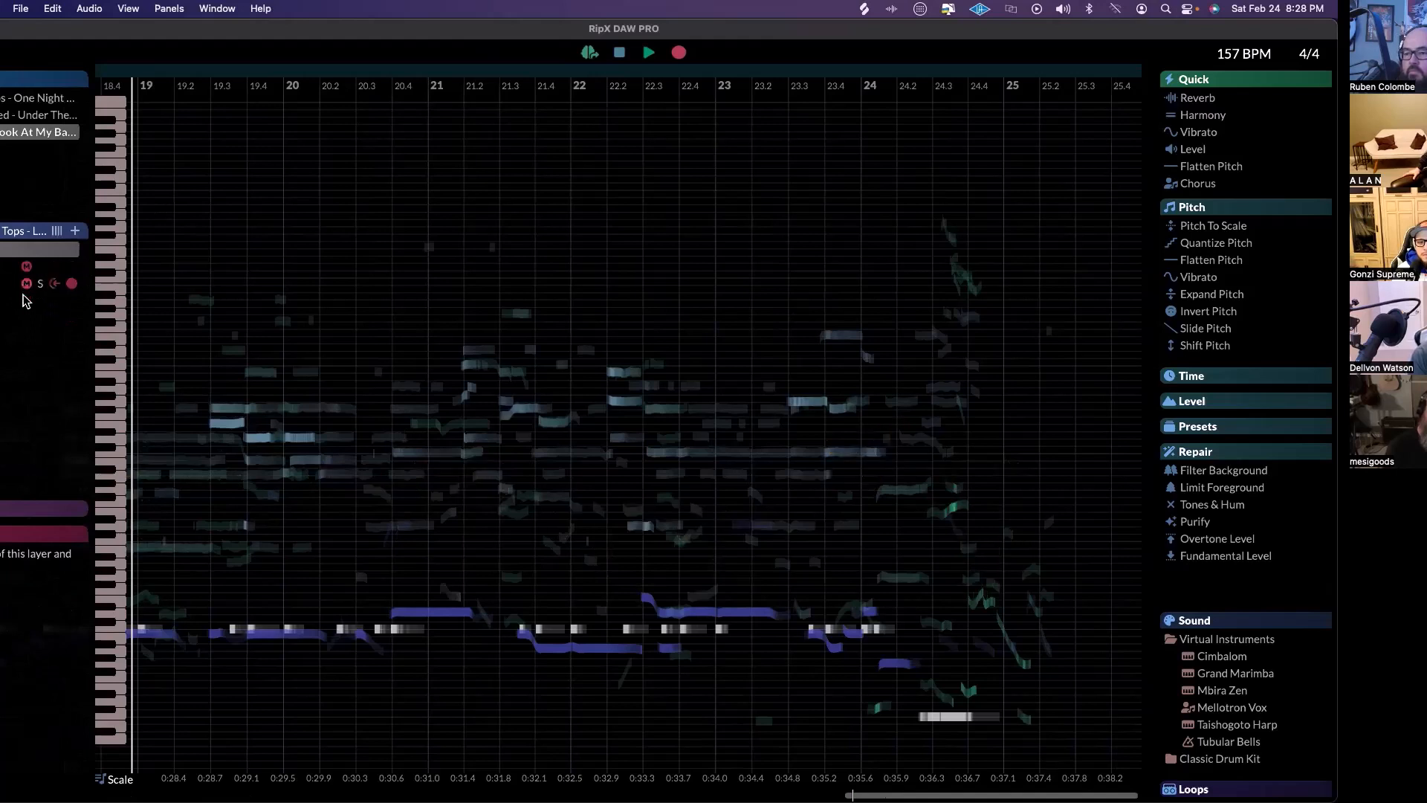
left_click(26, 300)
left_click(26, 317)
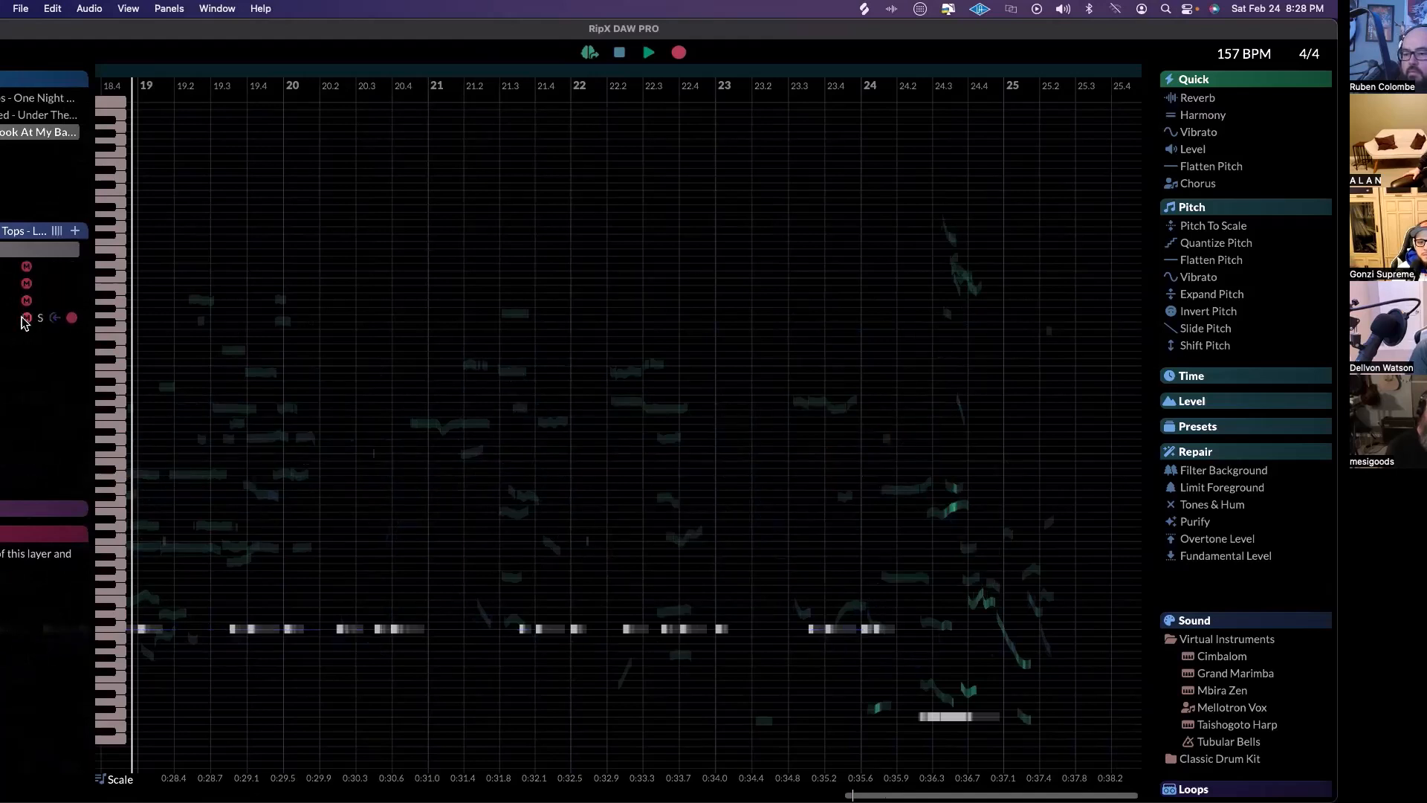
left_click(26, 386)
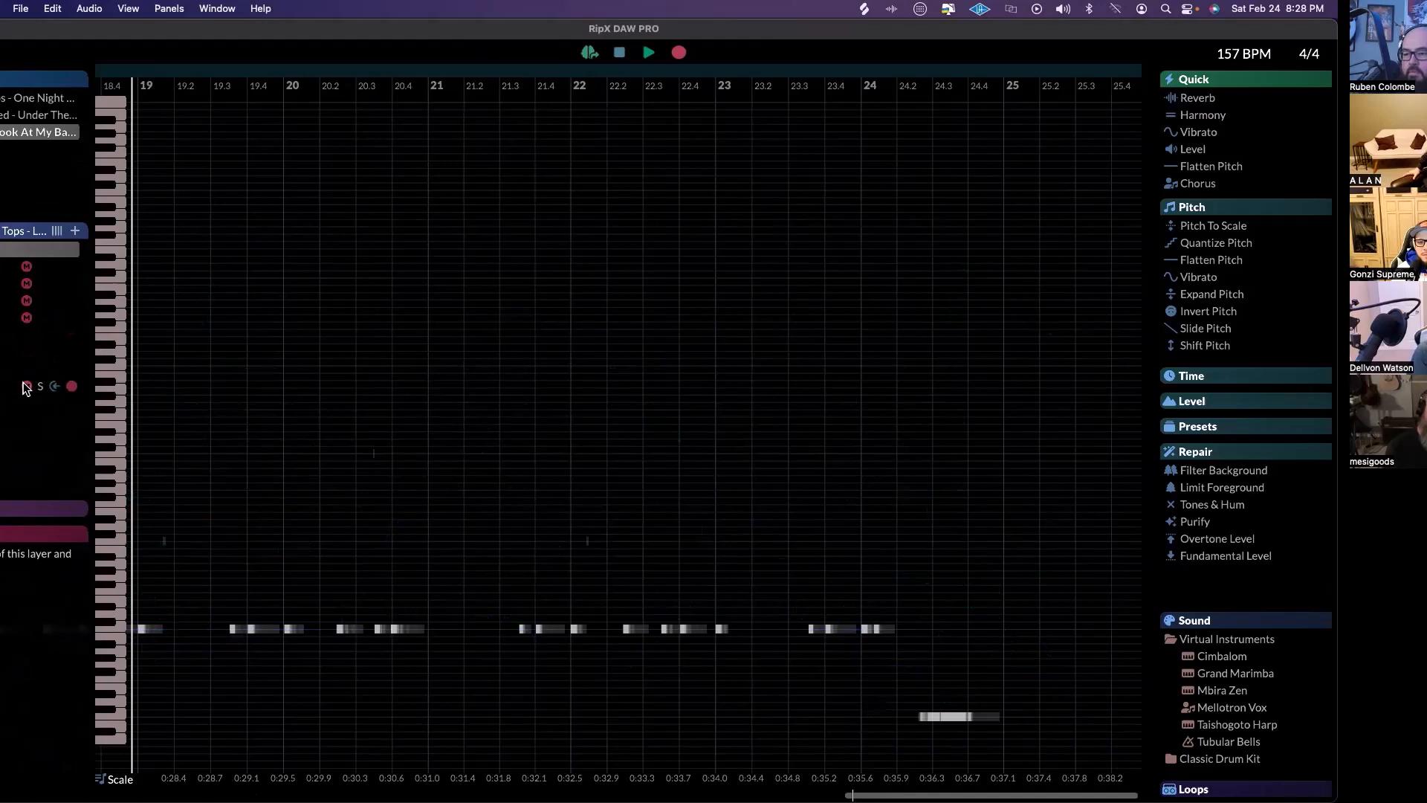
left_click(650, 53)
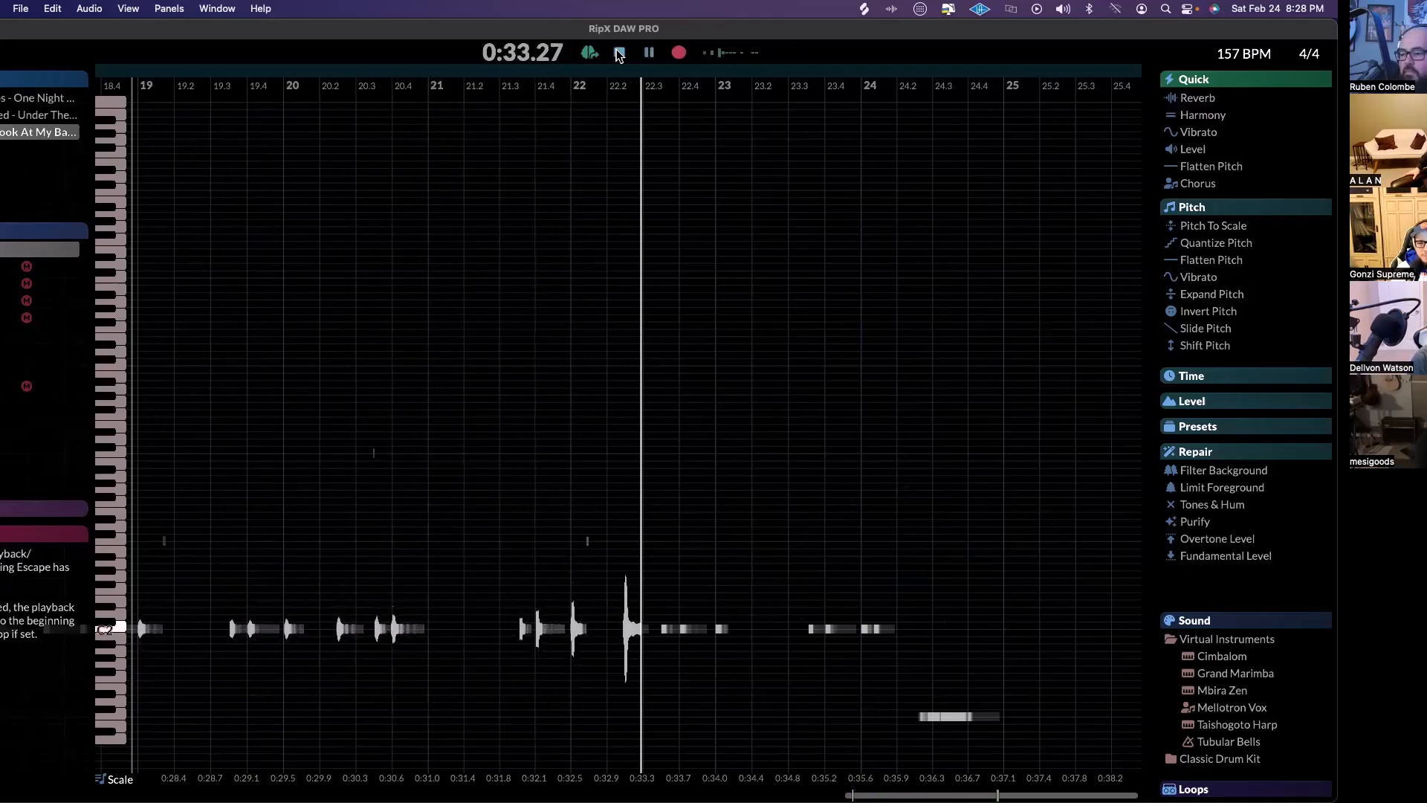
left_click(619, 53)
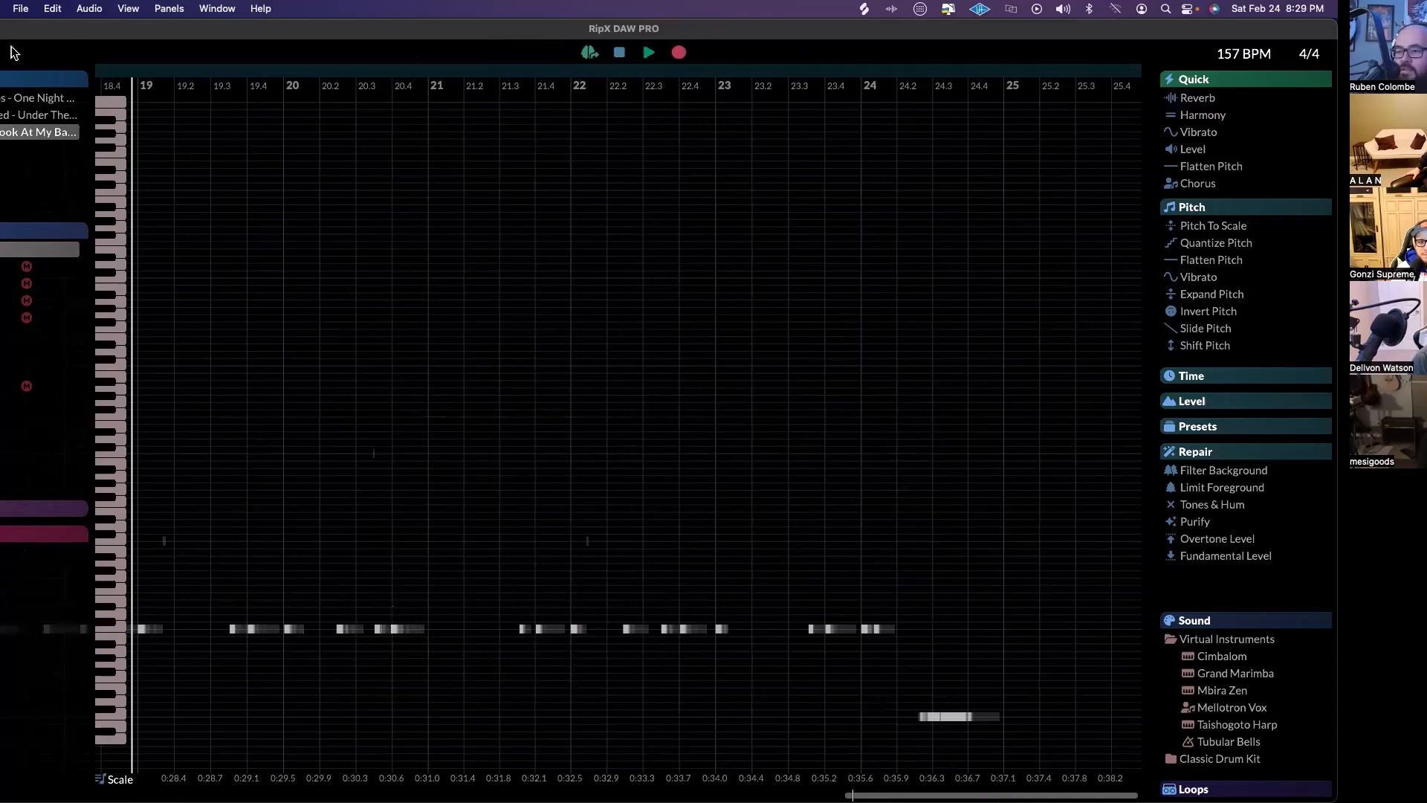
Minimize the RipX window and start playback of Scene 2 in the Harlem River Drive project in Maschine
key("super+m")
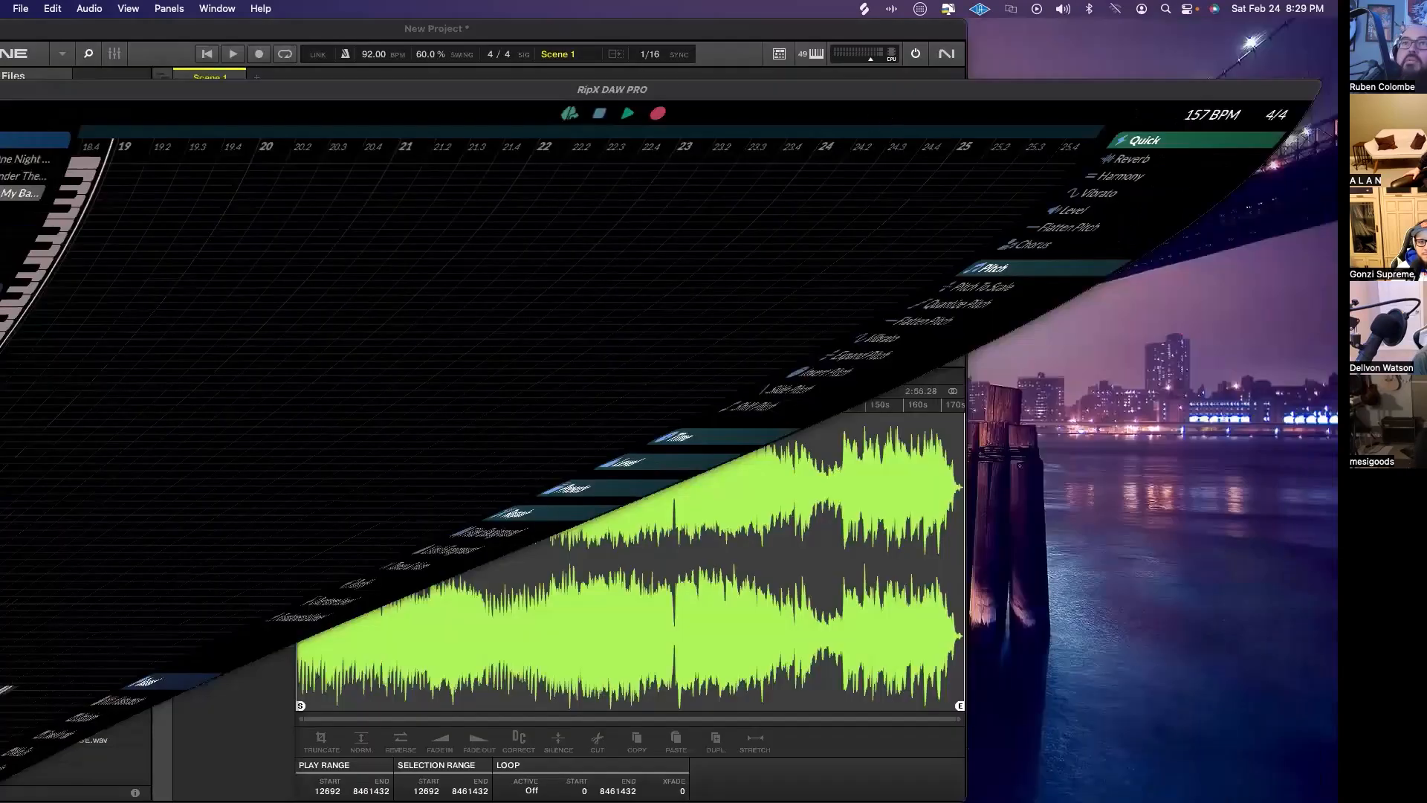
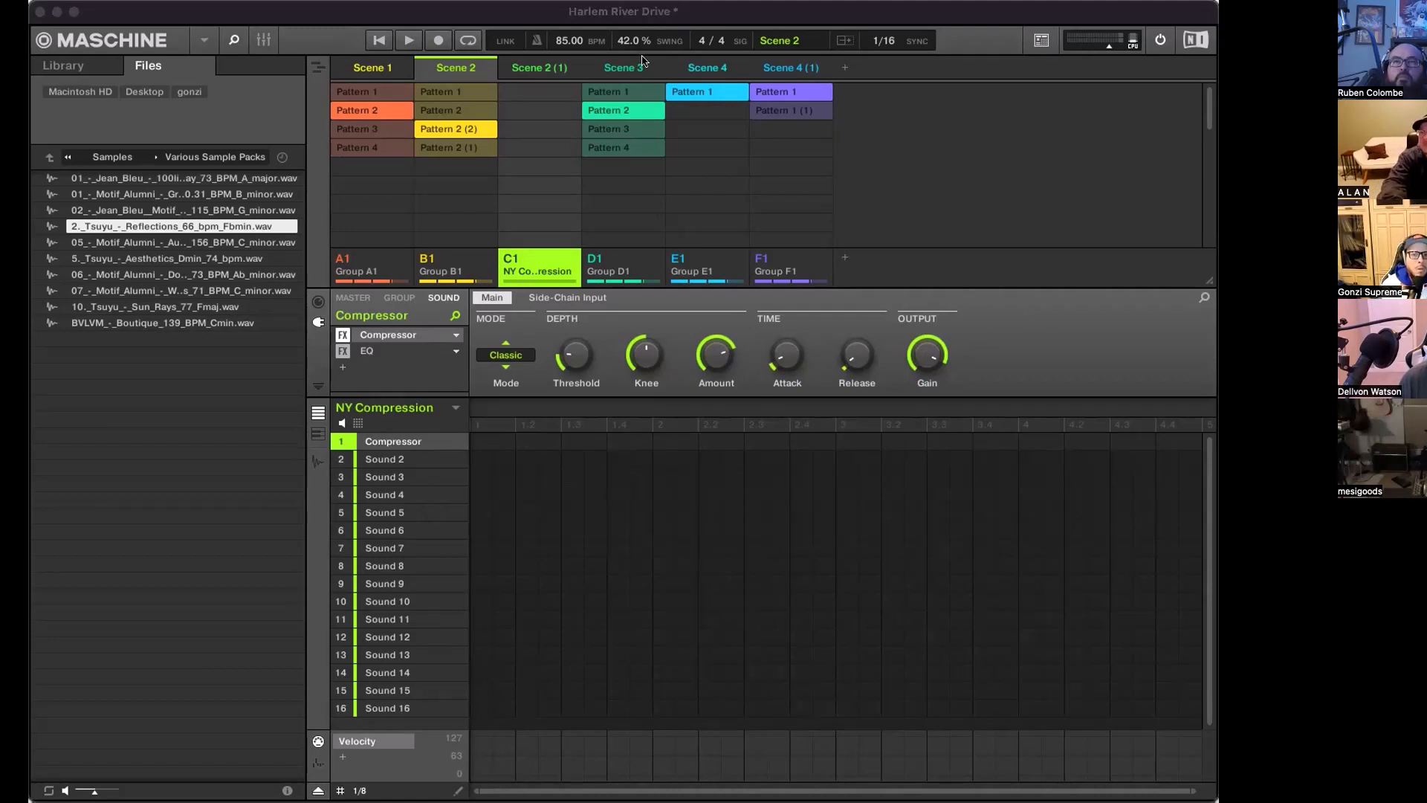
left_click(342, 17)
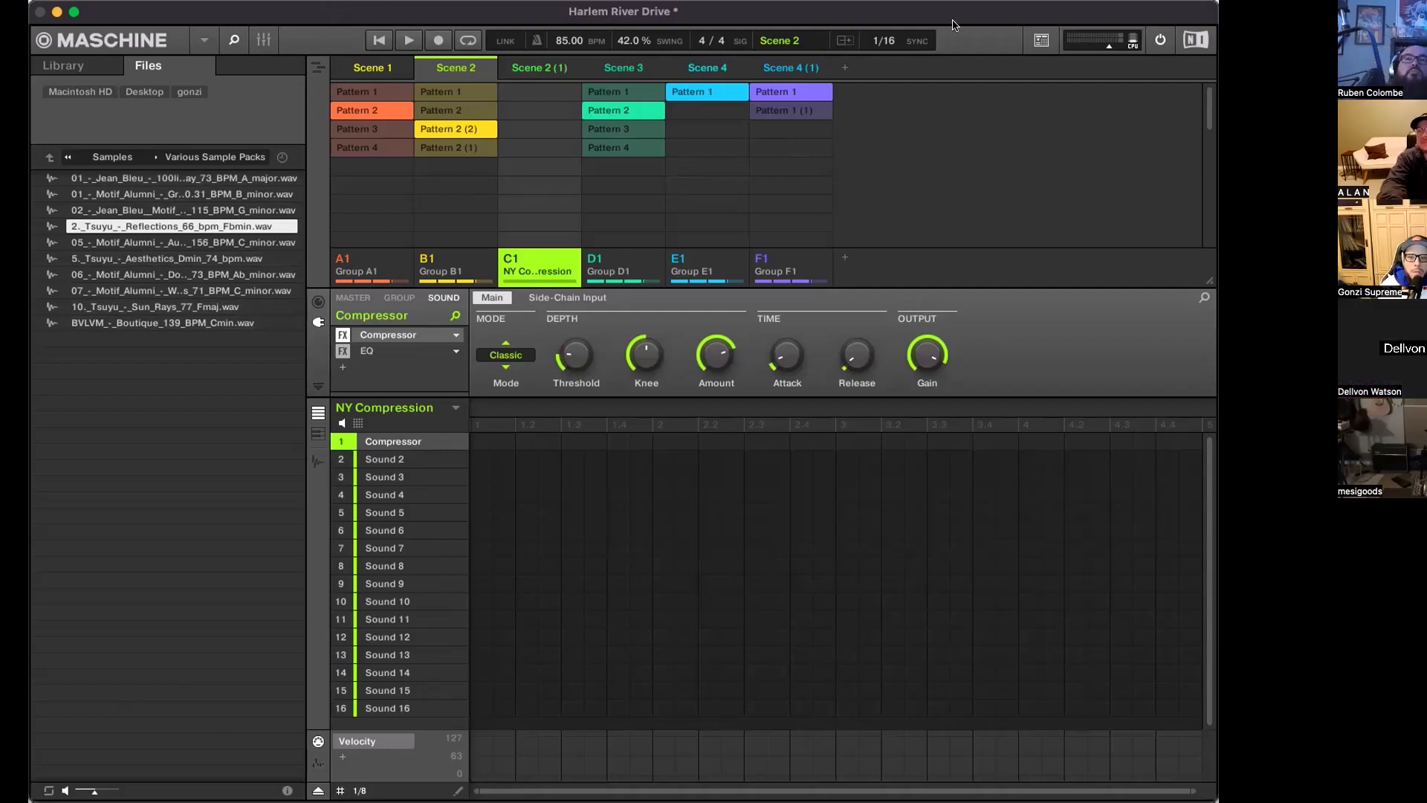
key("space")
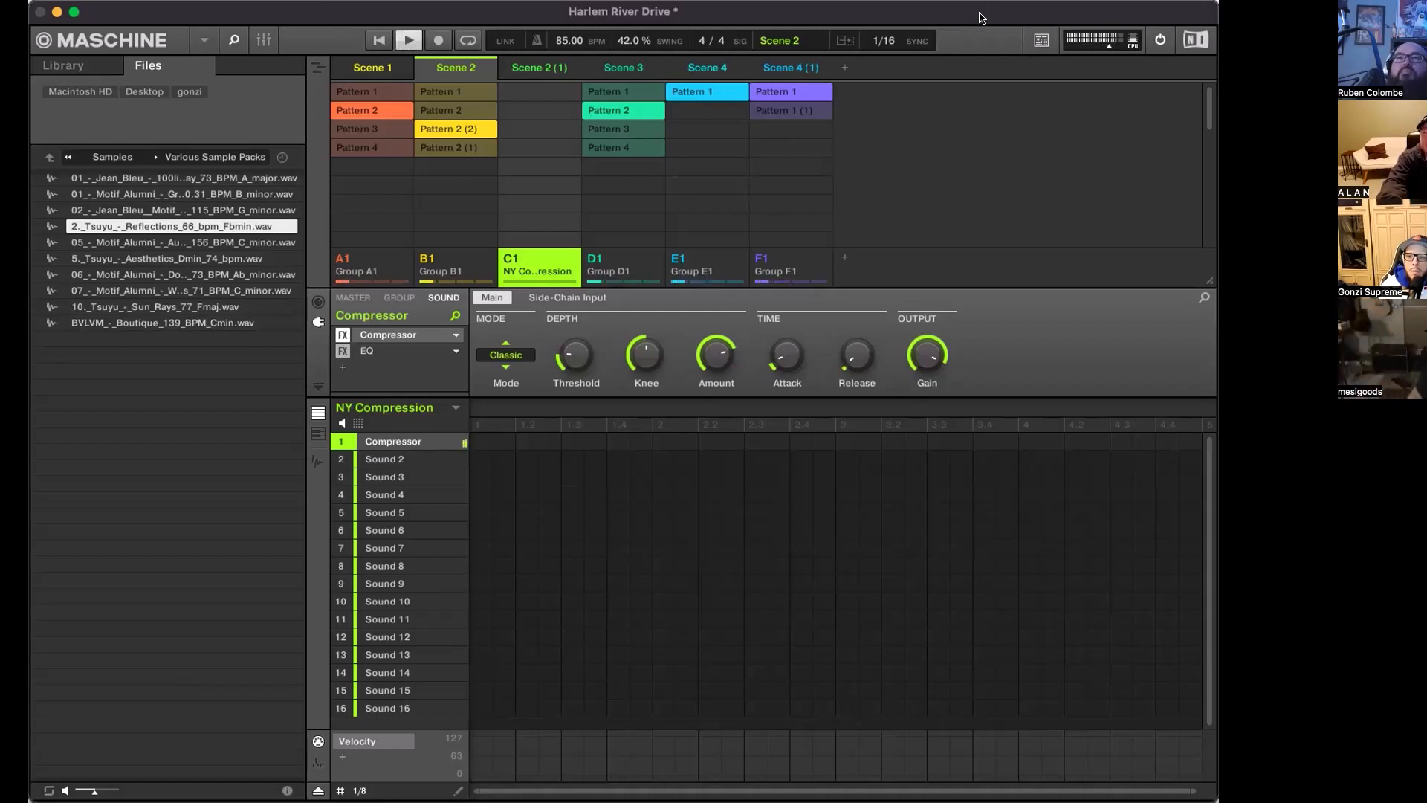
Stop the playback of Scene 2
key("space")
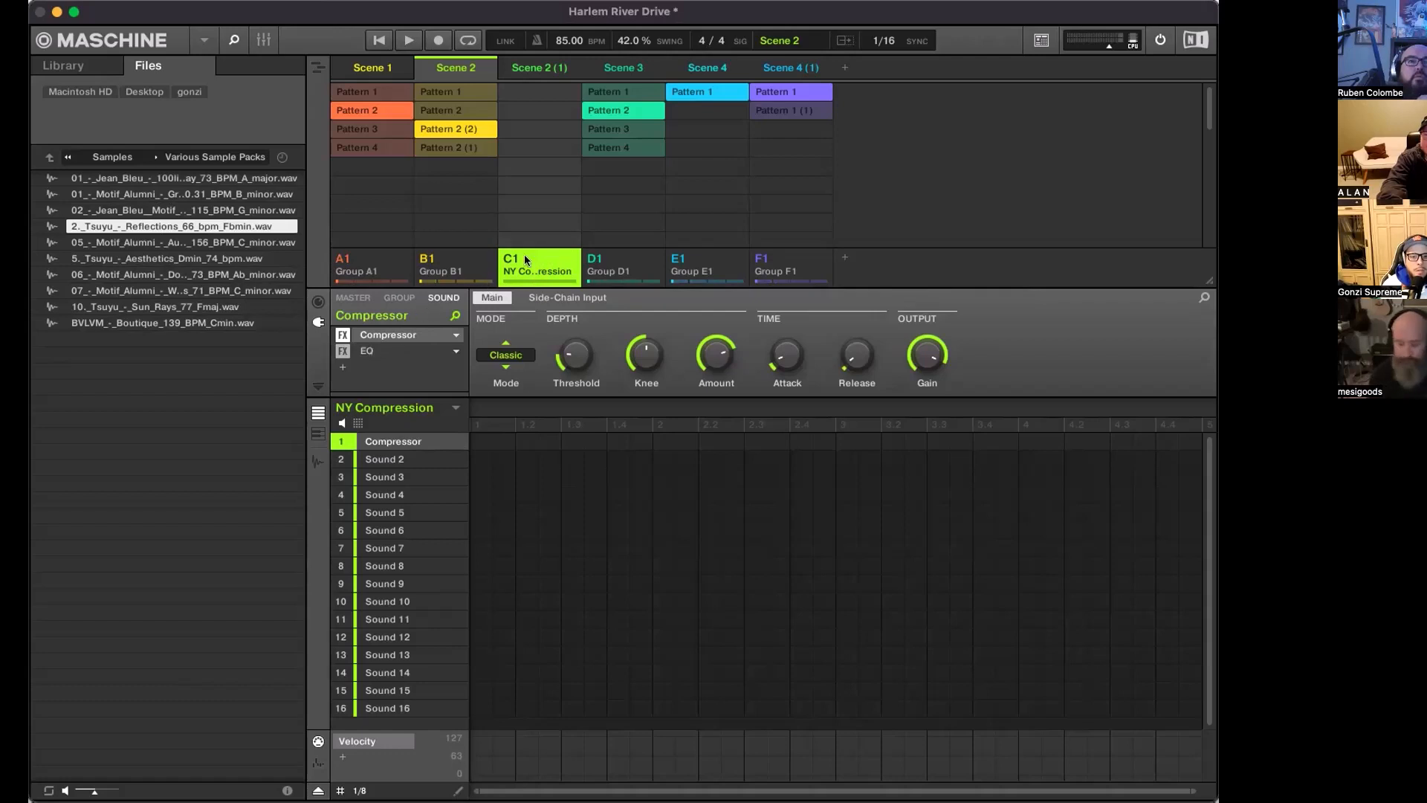
Add an empty group G1, open the saved group files for it, cancel without loading one, and delete the group
right_click(848, 255)
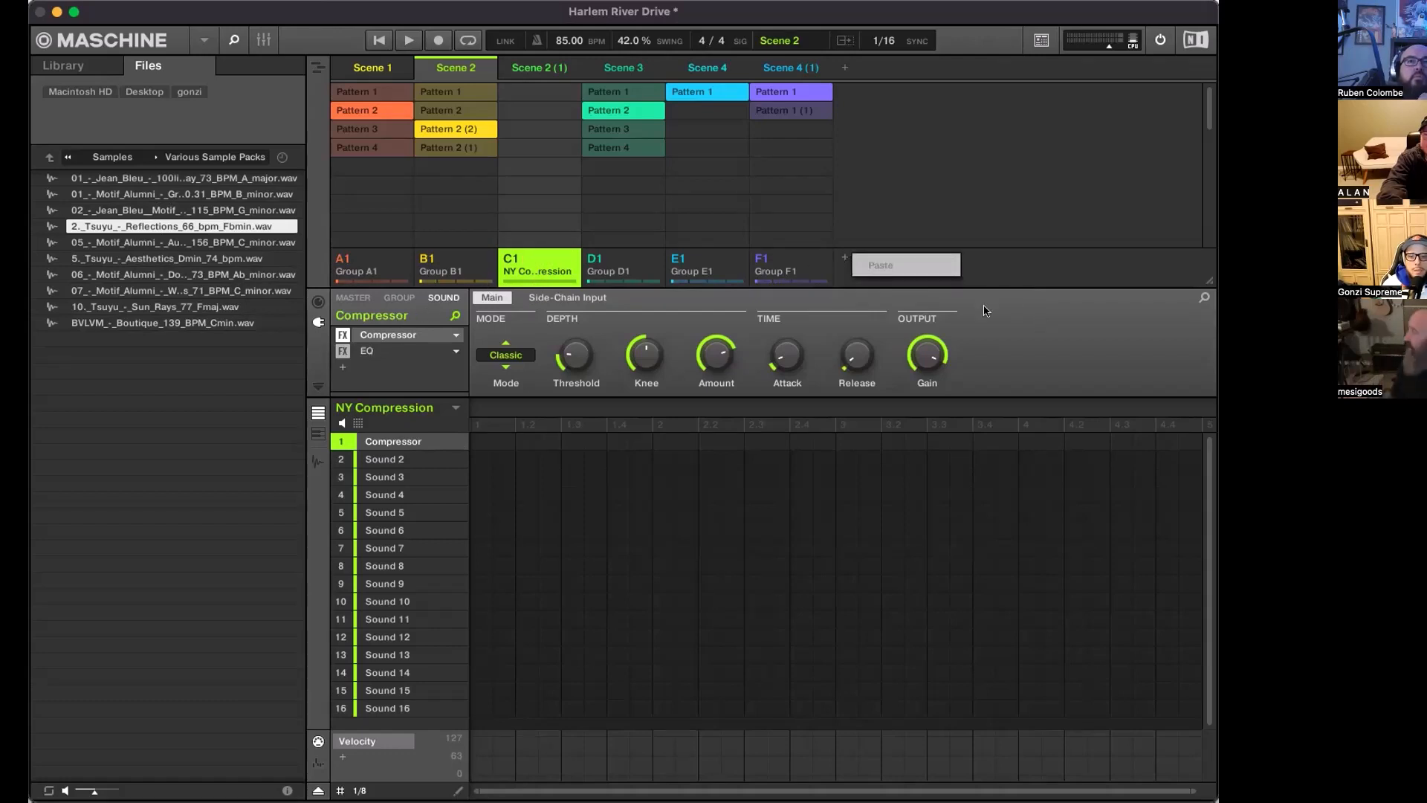
left_click(985, 311)
left_click(850, 257)
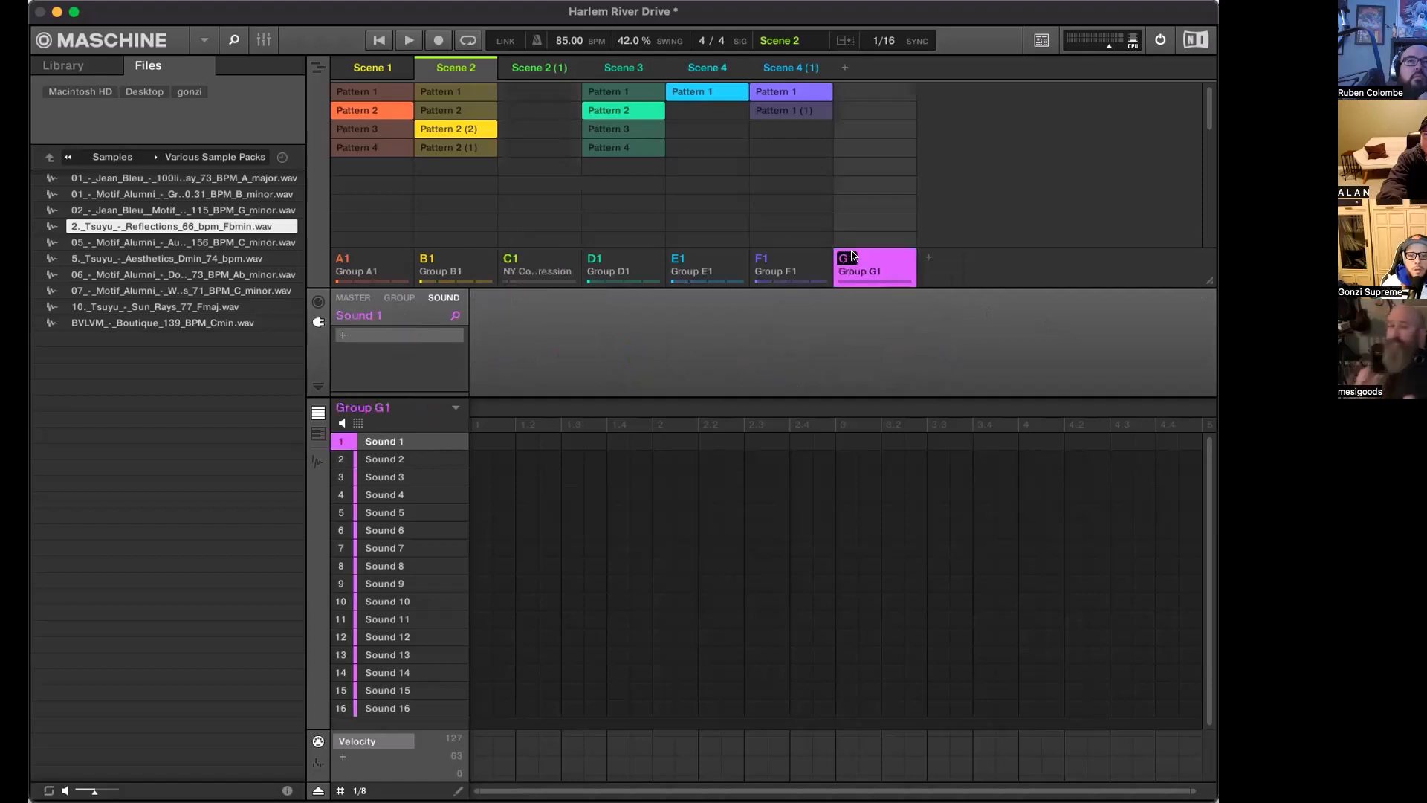
right_click(853, 253)
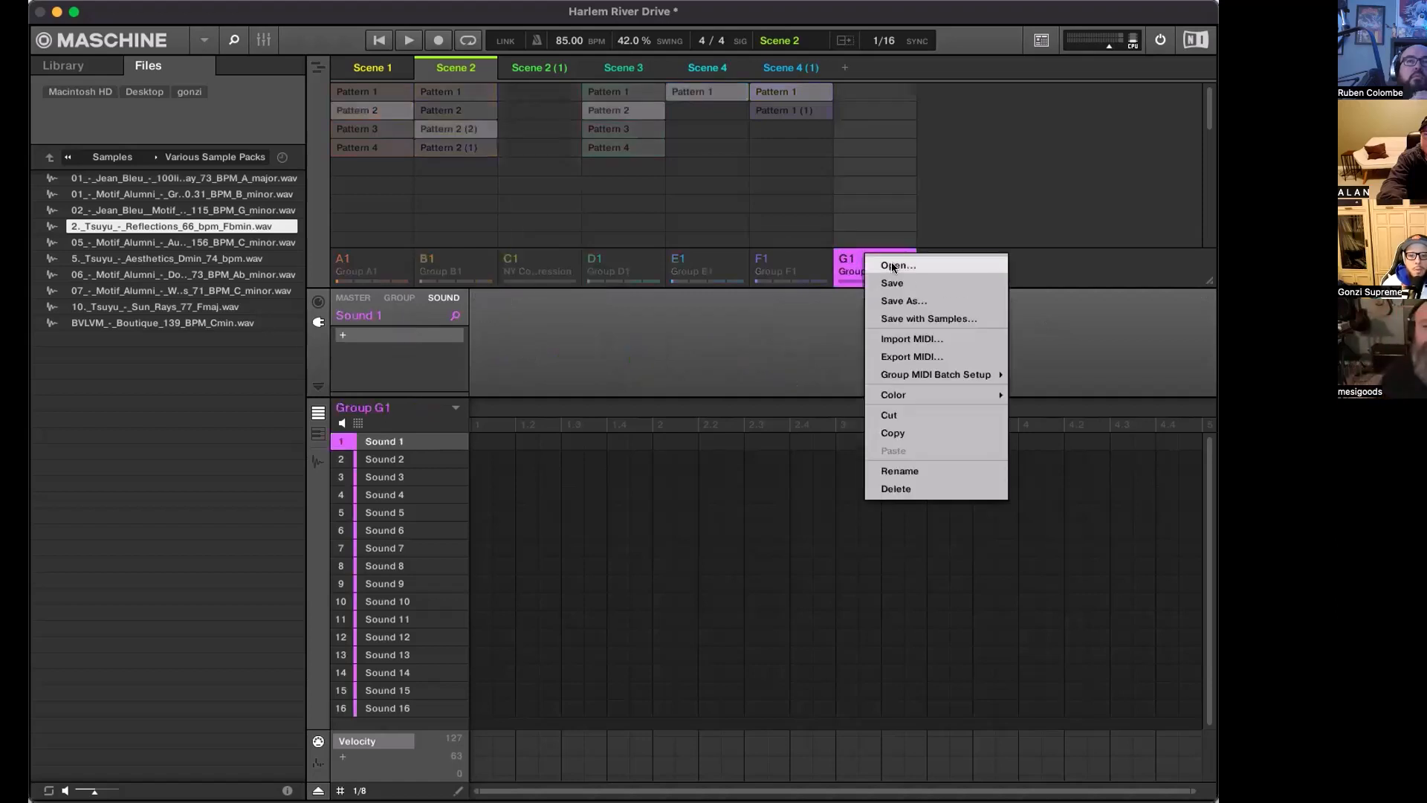
left_click(892, 266)
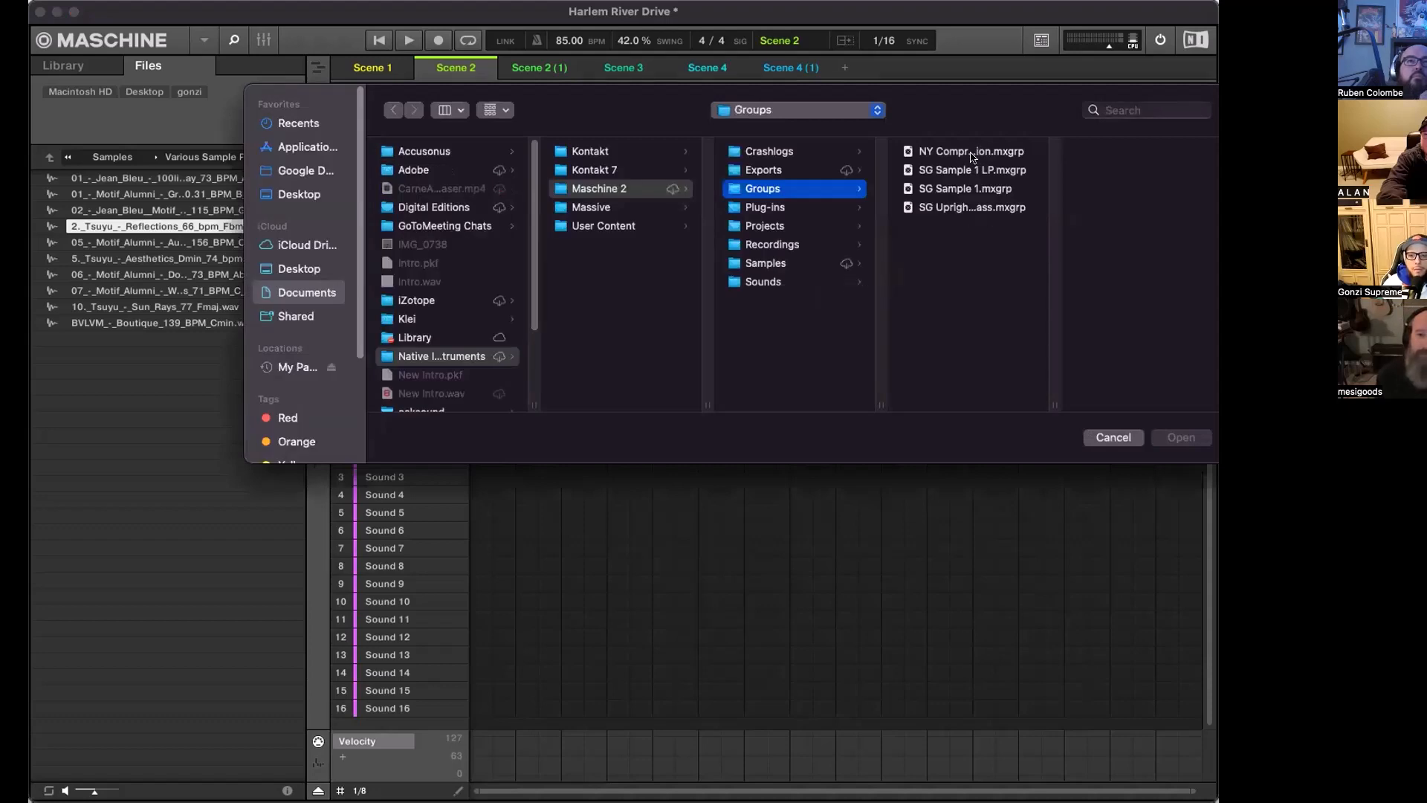
key("Escape")
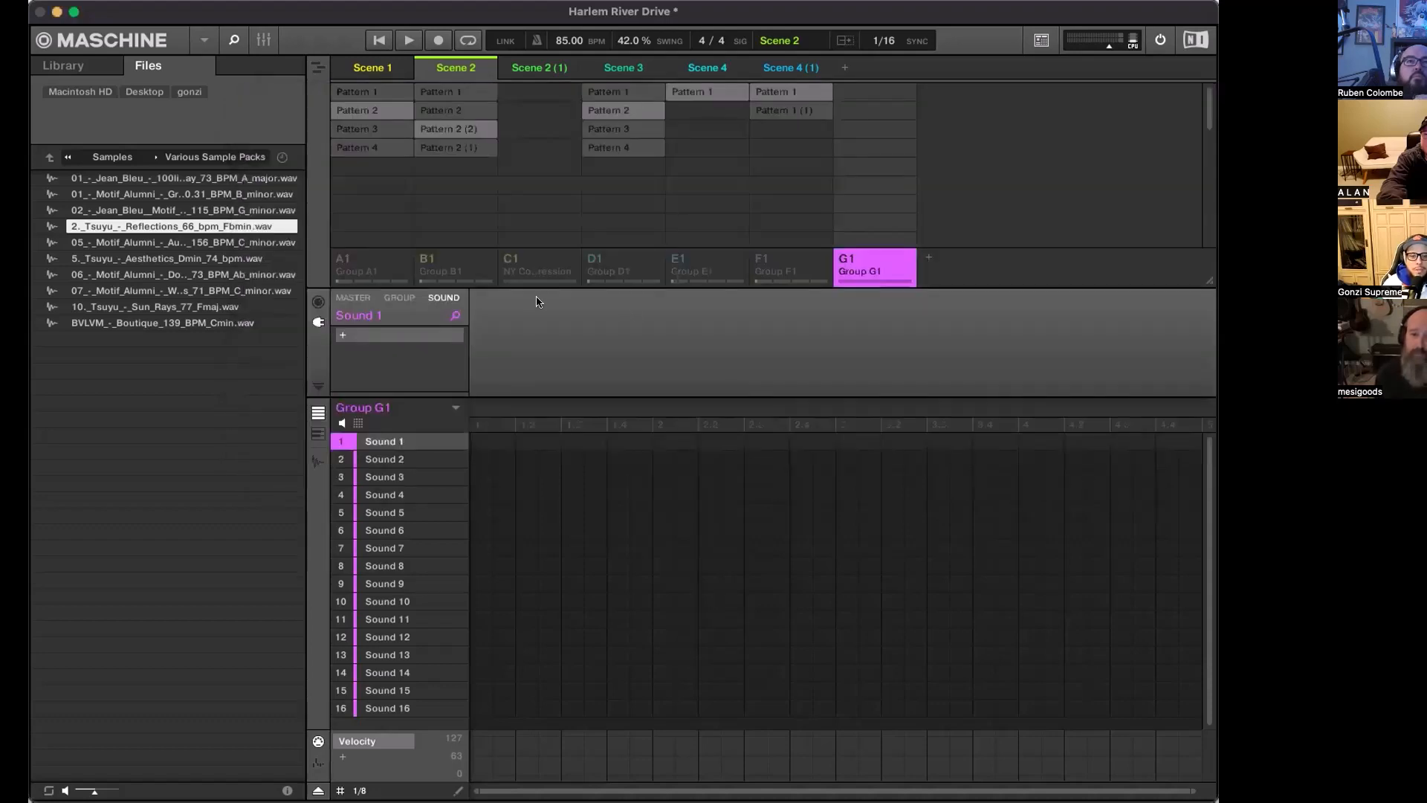
right_click(892, 259)
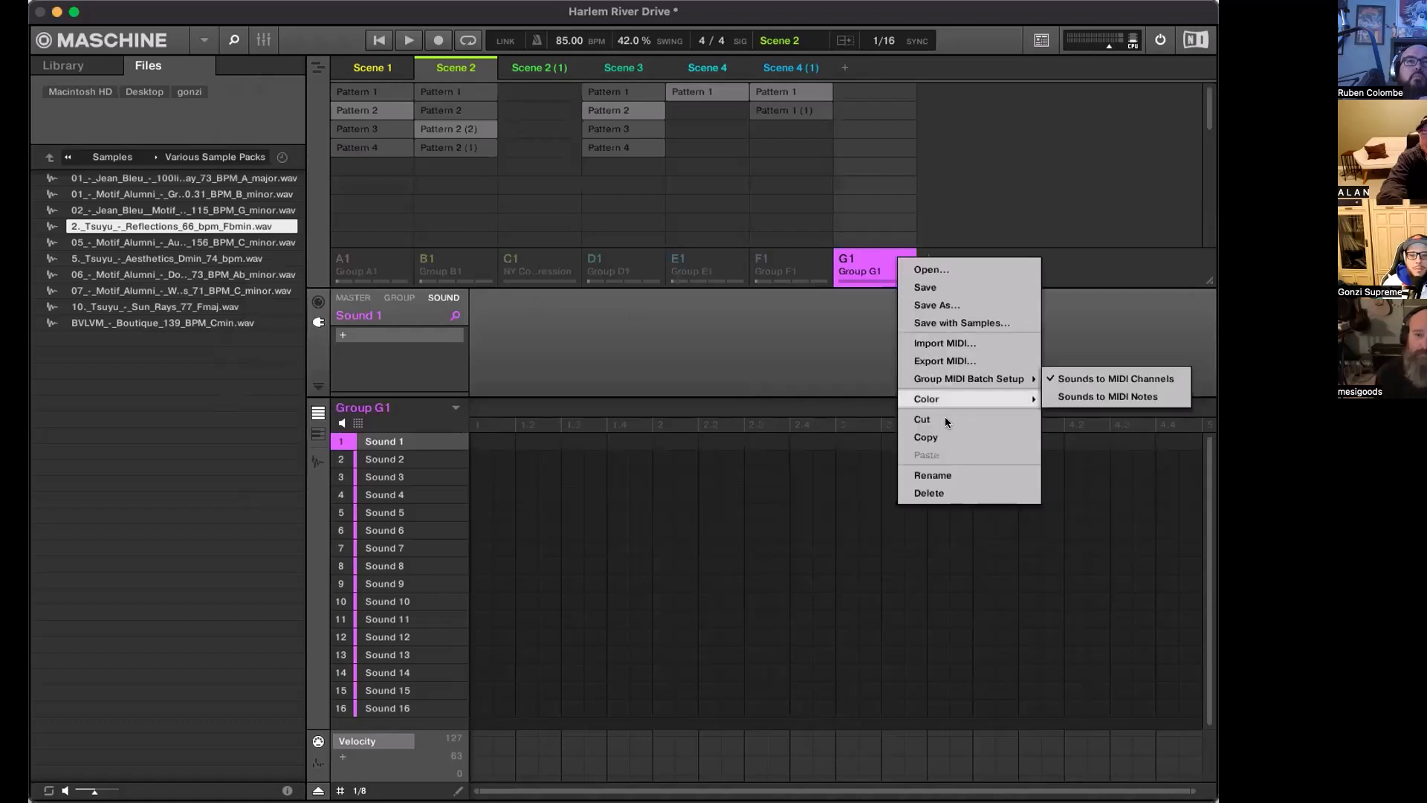
left_click(948, 483)
Unmute all groups from A1 to F1, including the NY Compression group, and select group B1
left_click(539, 257)
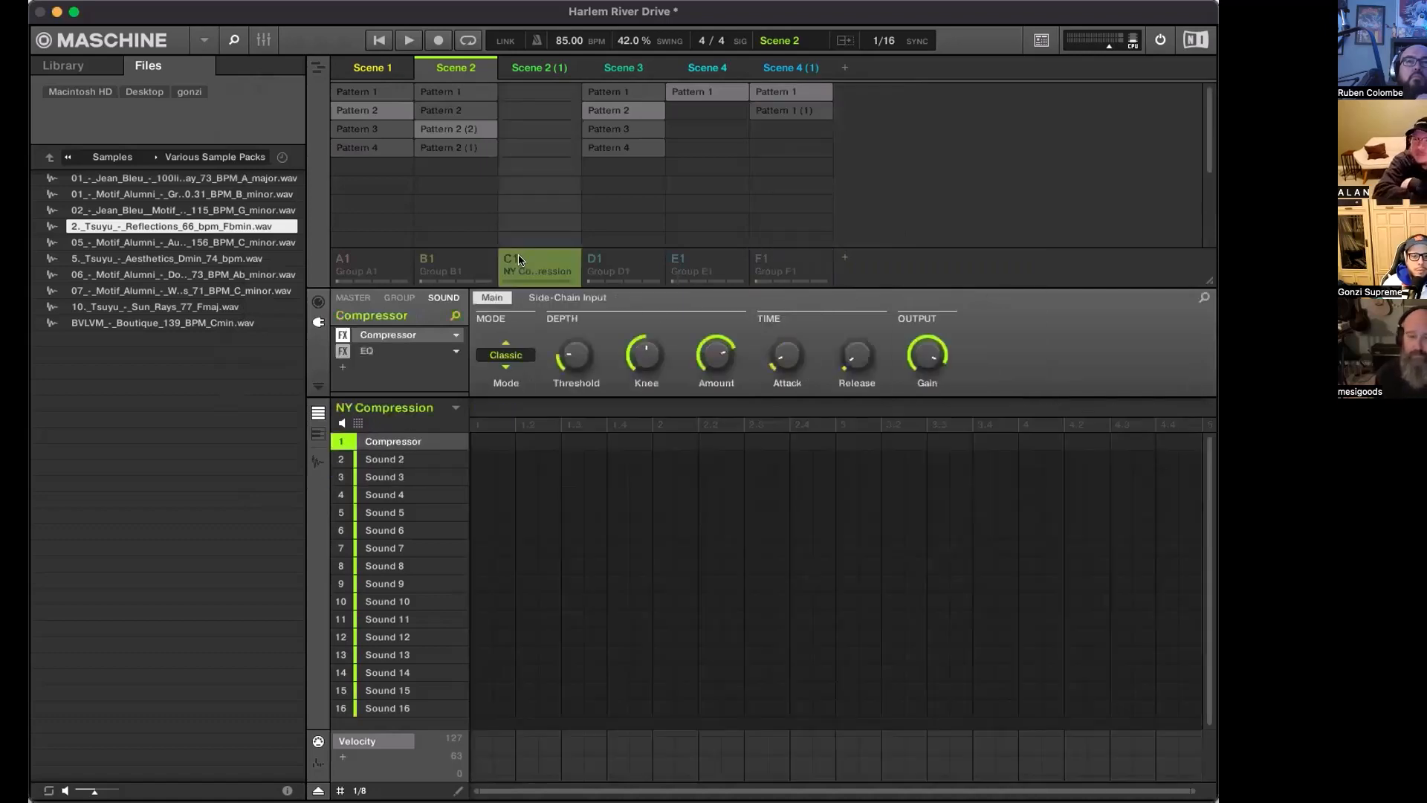
left_click(446, 265)
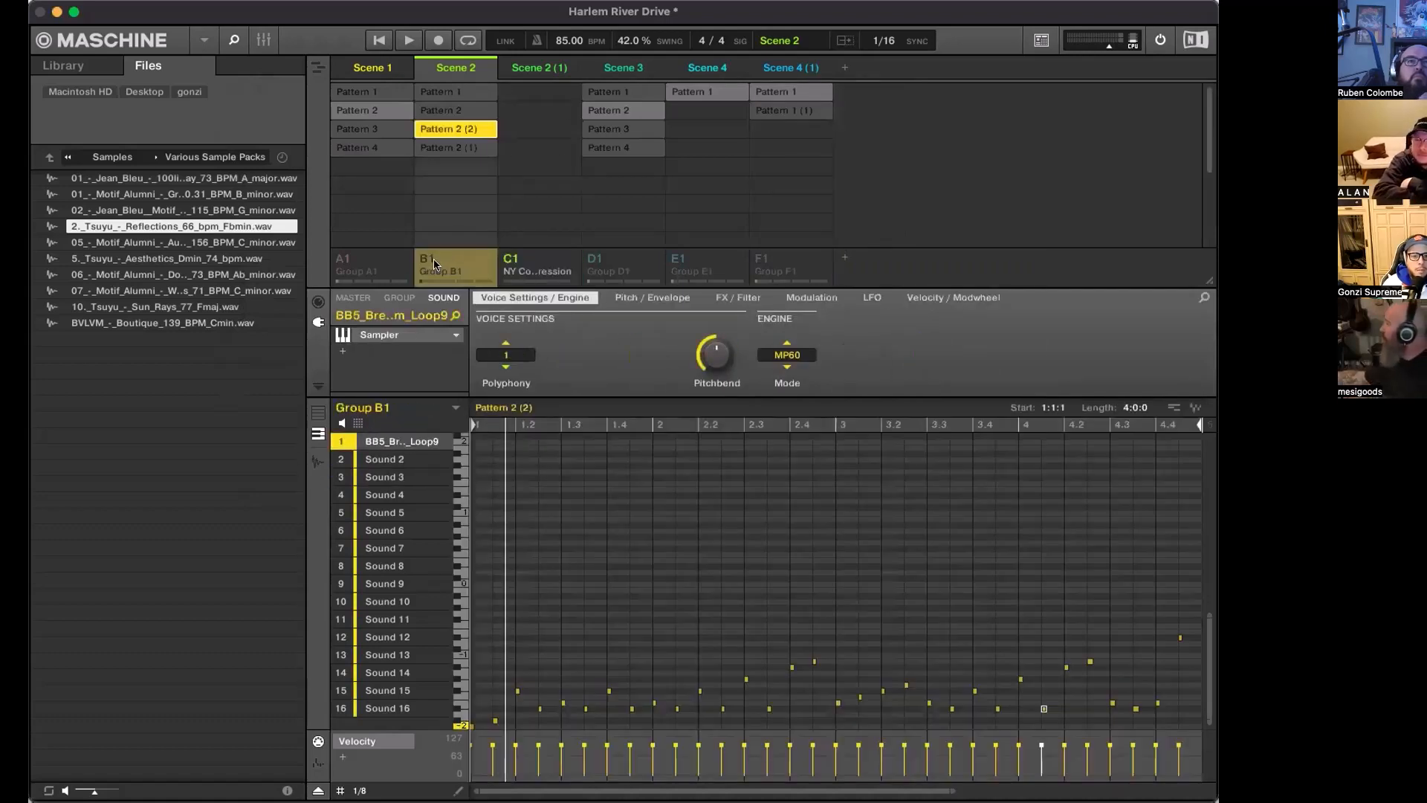
left_click(426, 259)
left_click(362, 273)
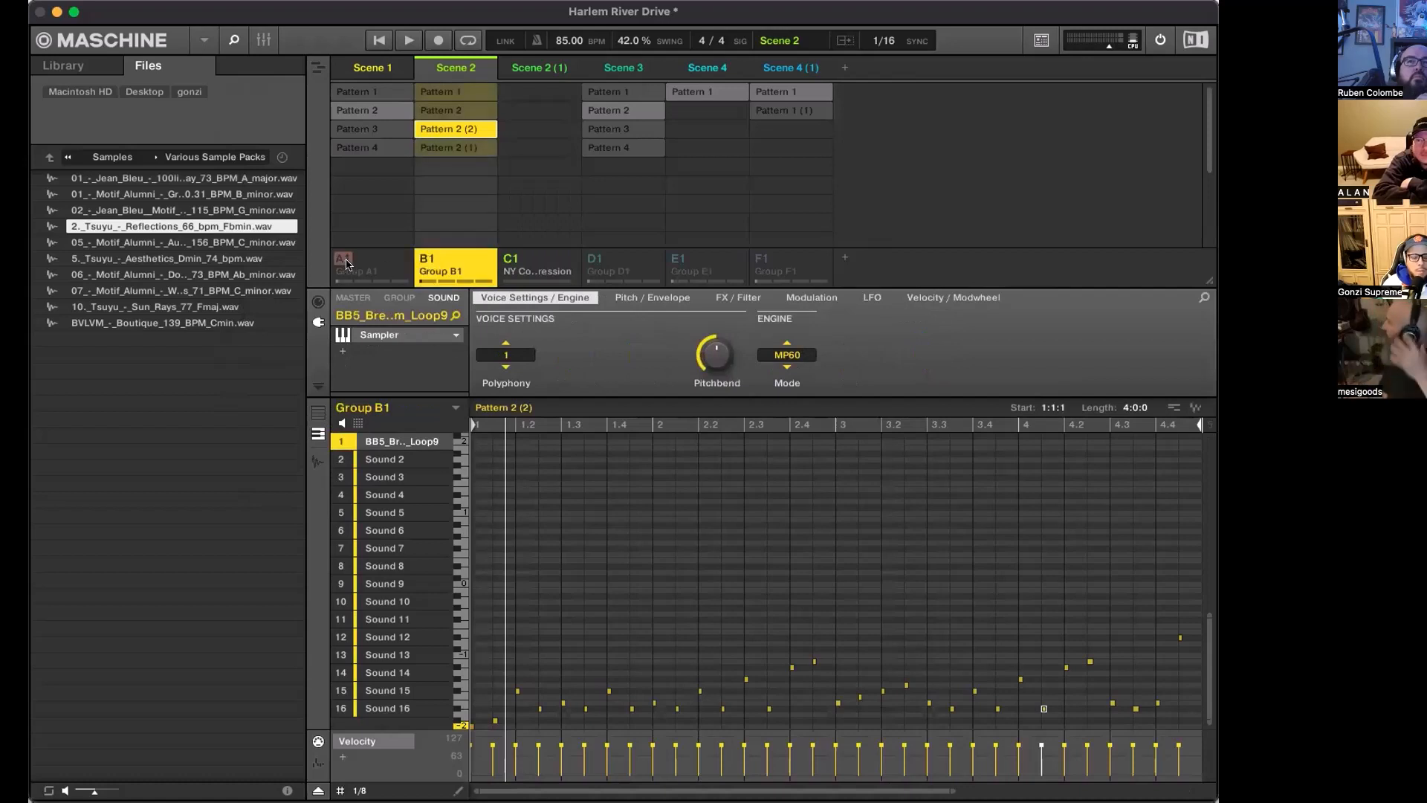
left_click(596, 262)
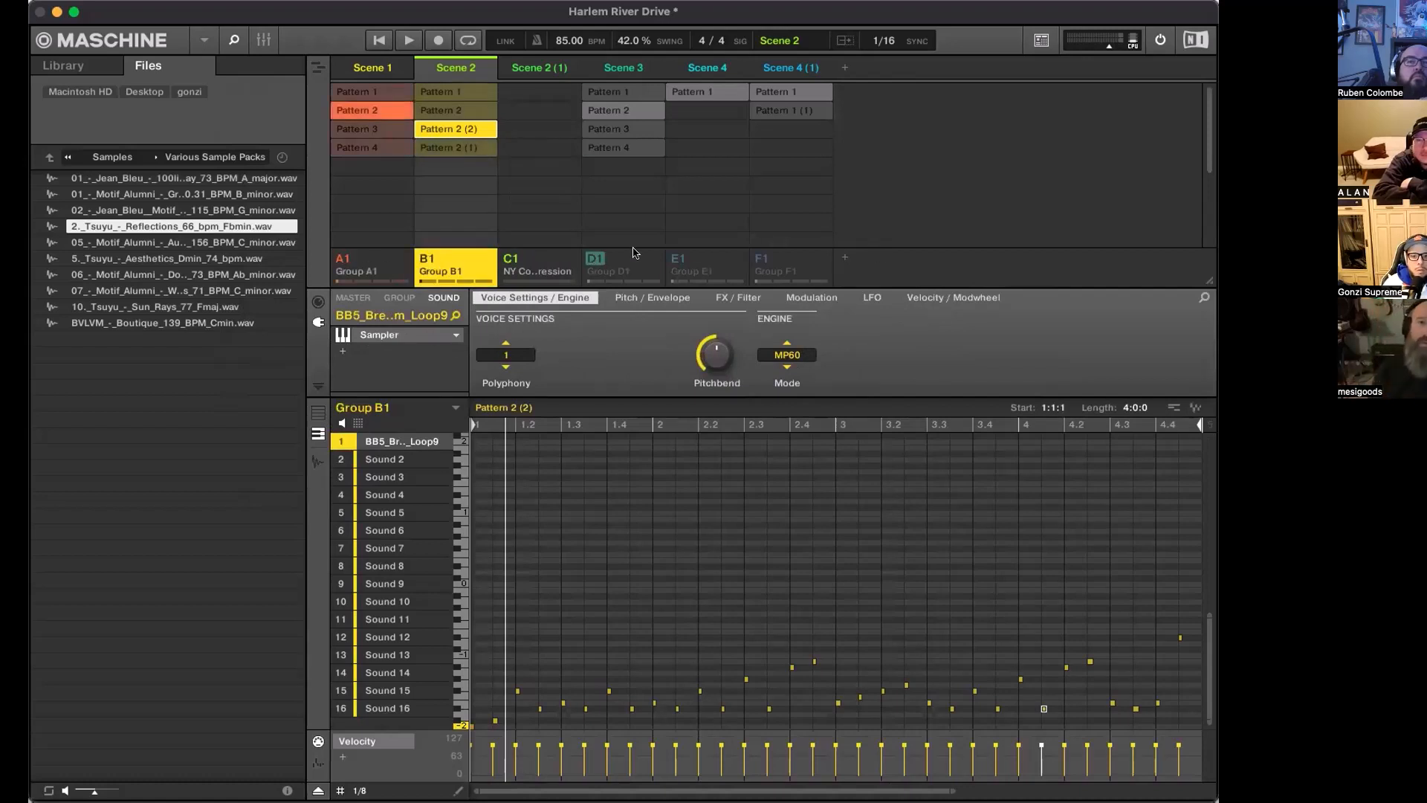
left_click(678, 260)
left_click(758, 257)
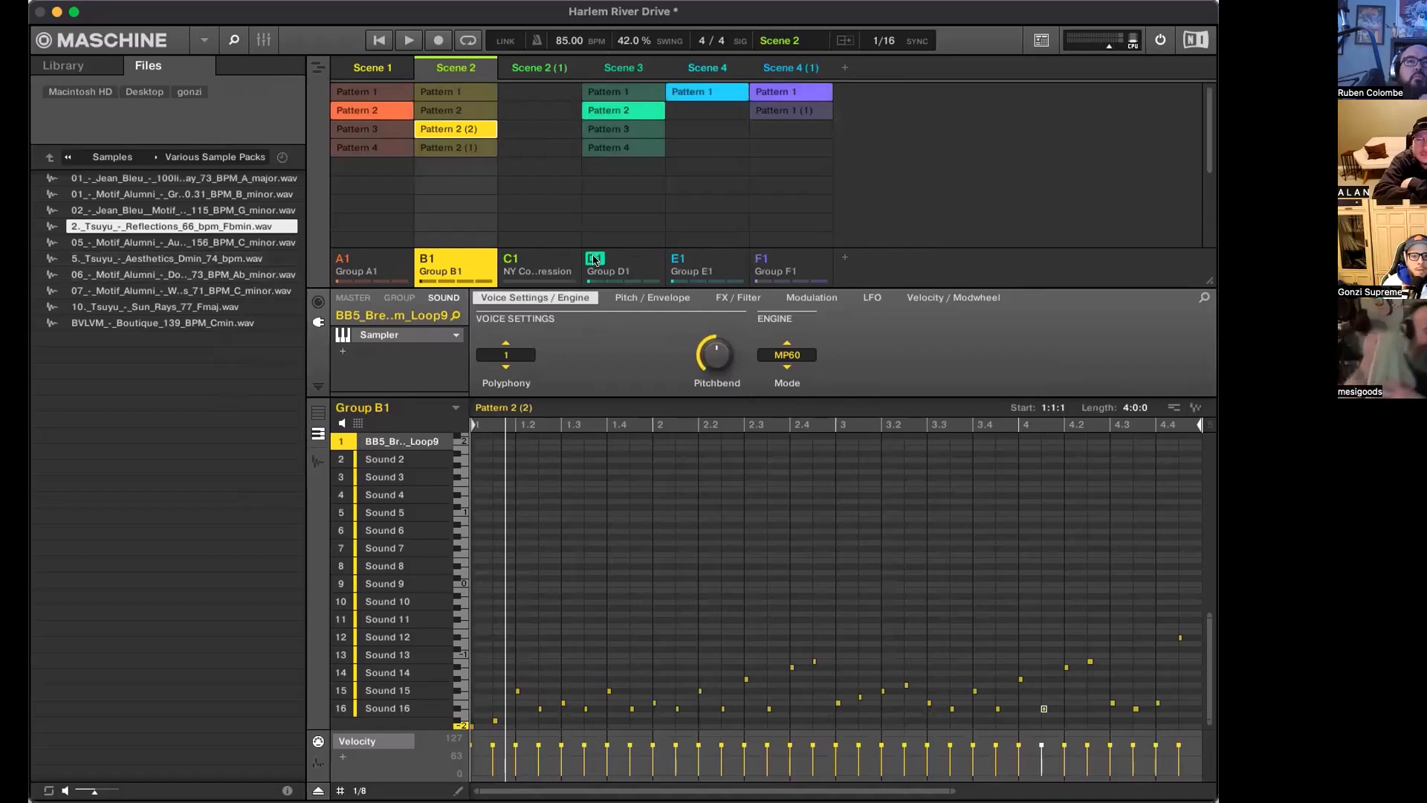
Mute groups A1, D1, E1 and F1, and play Scene 2 with only group B1 and NY Compression audible
left_click(680, 262)
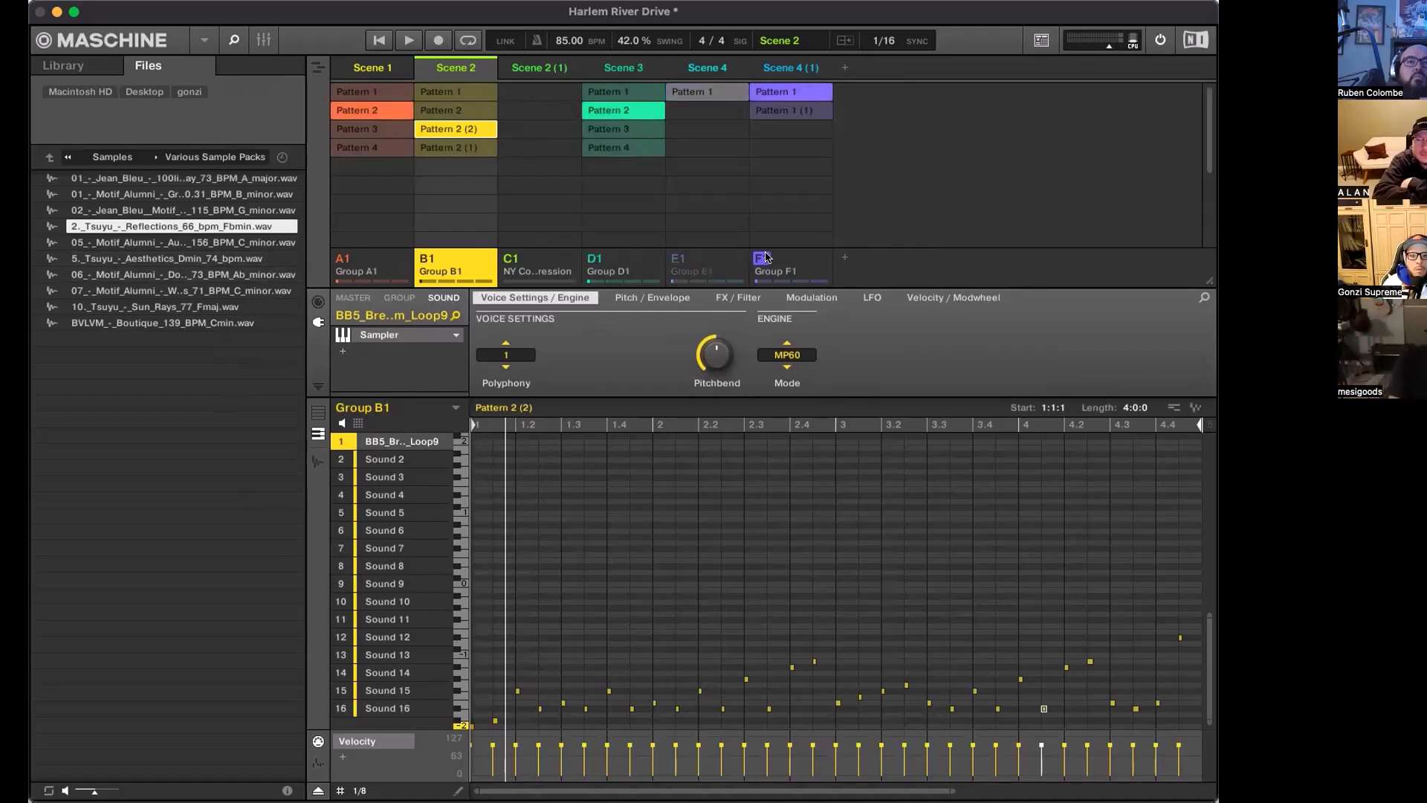
left_click(766, 257)
left_click(346, 260)
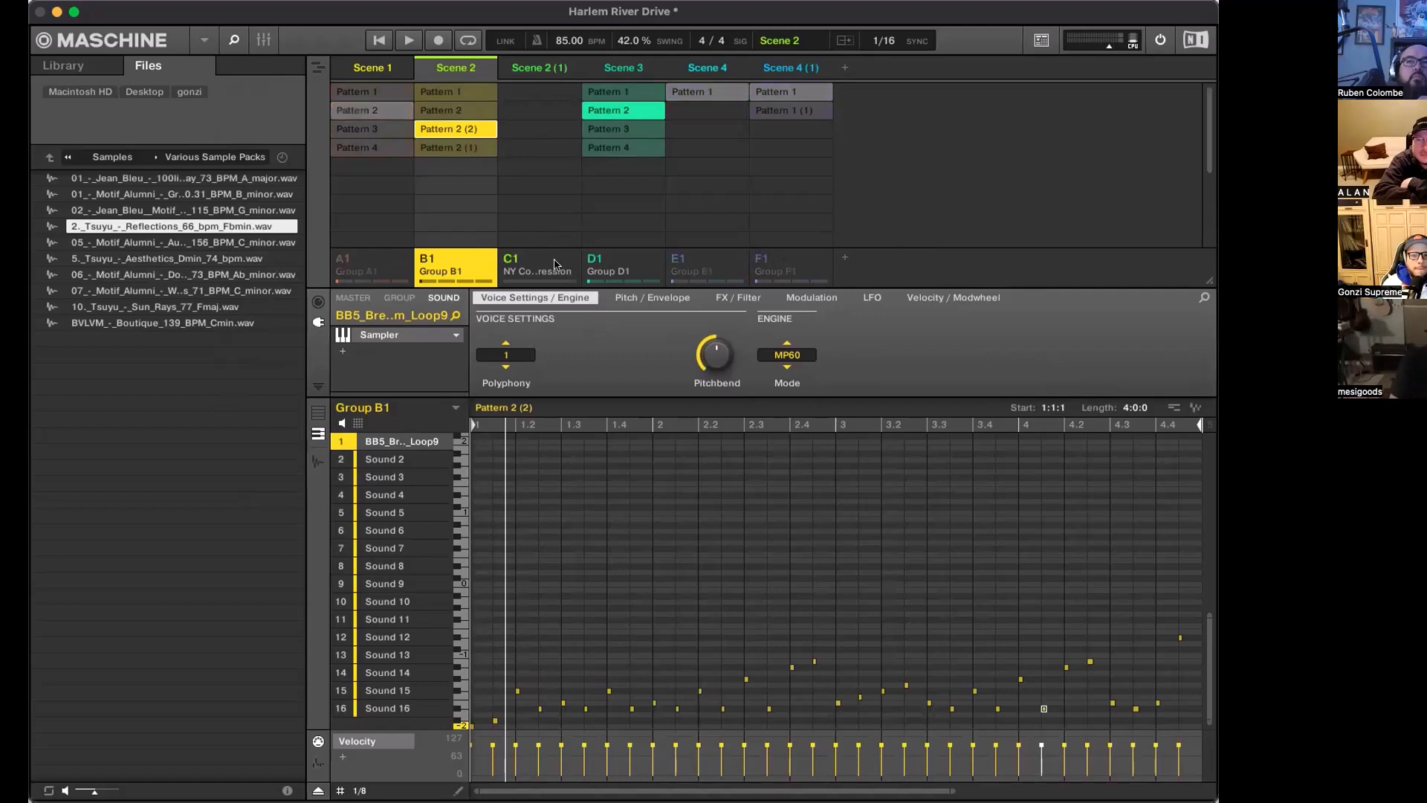
left_click(676, 260)
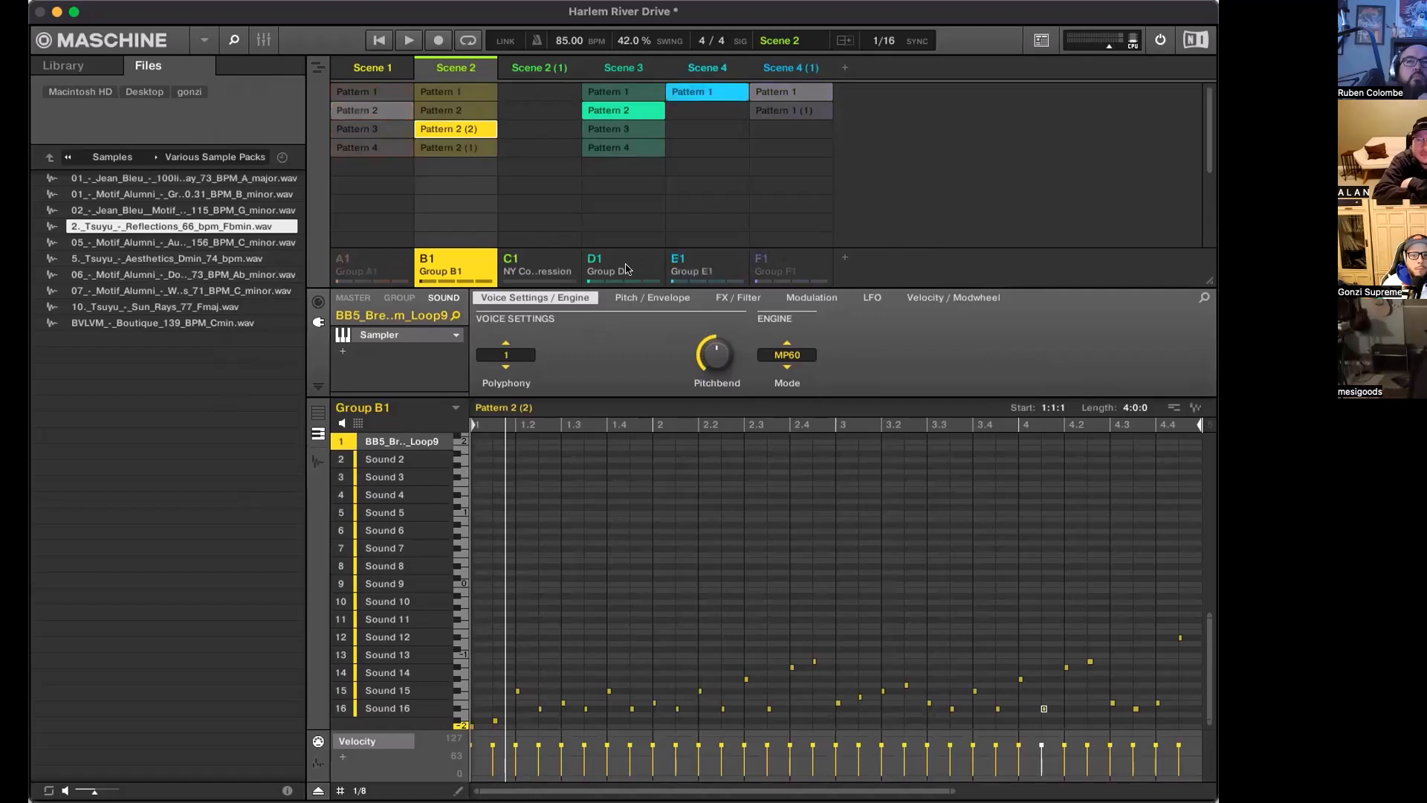
left_click(678, 260)
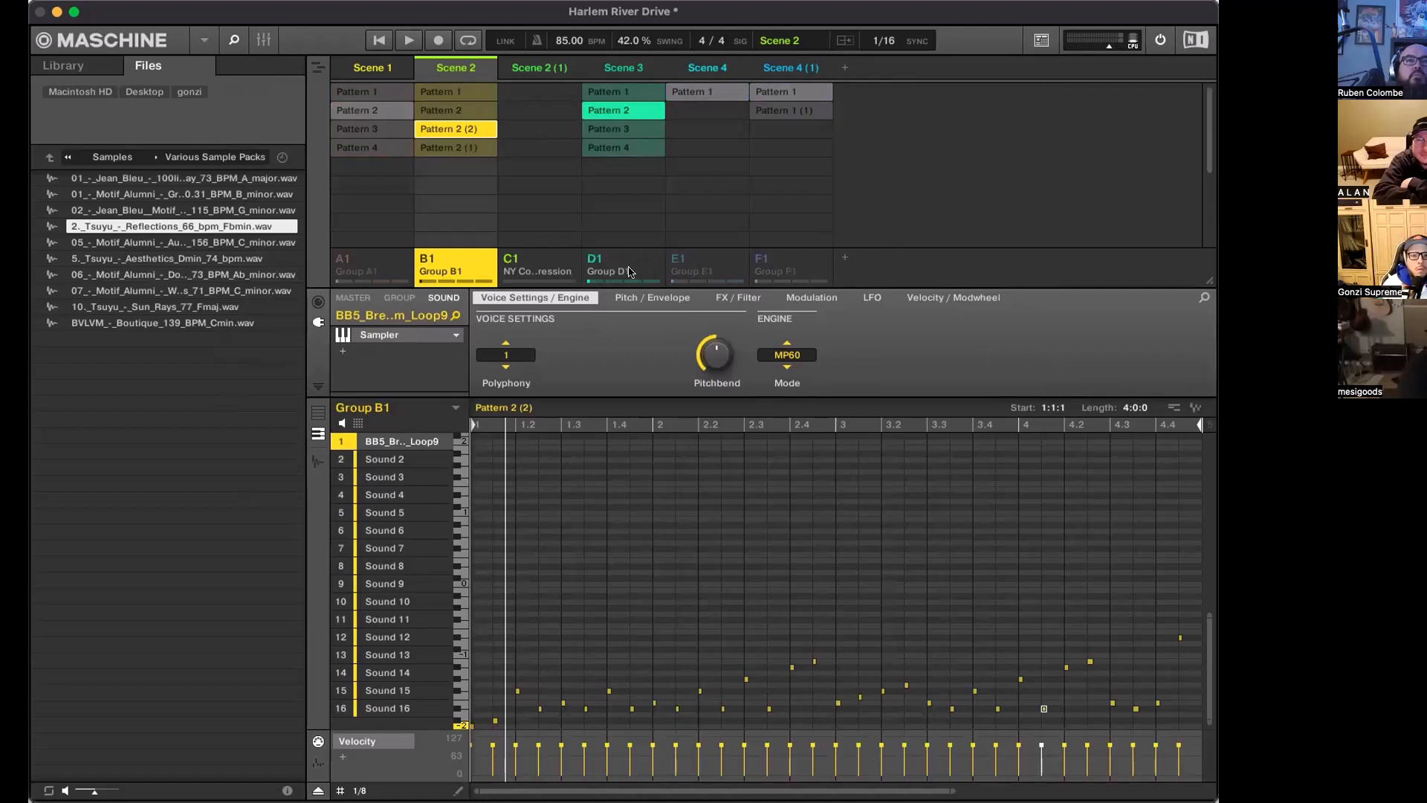
key("space")
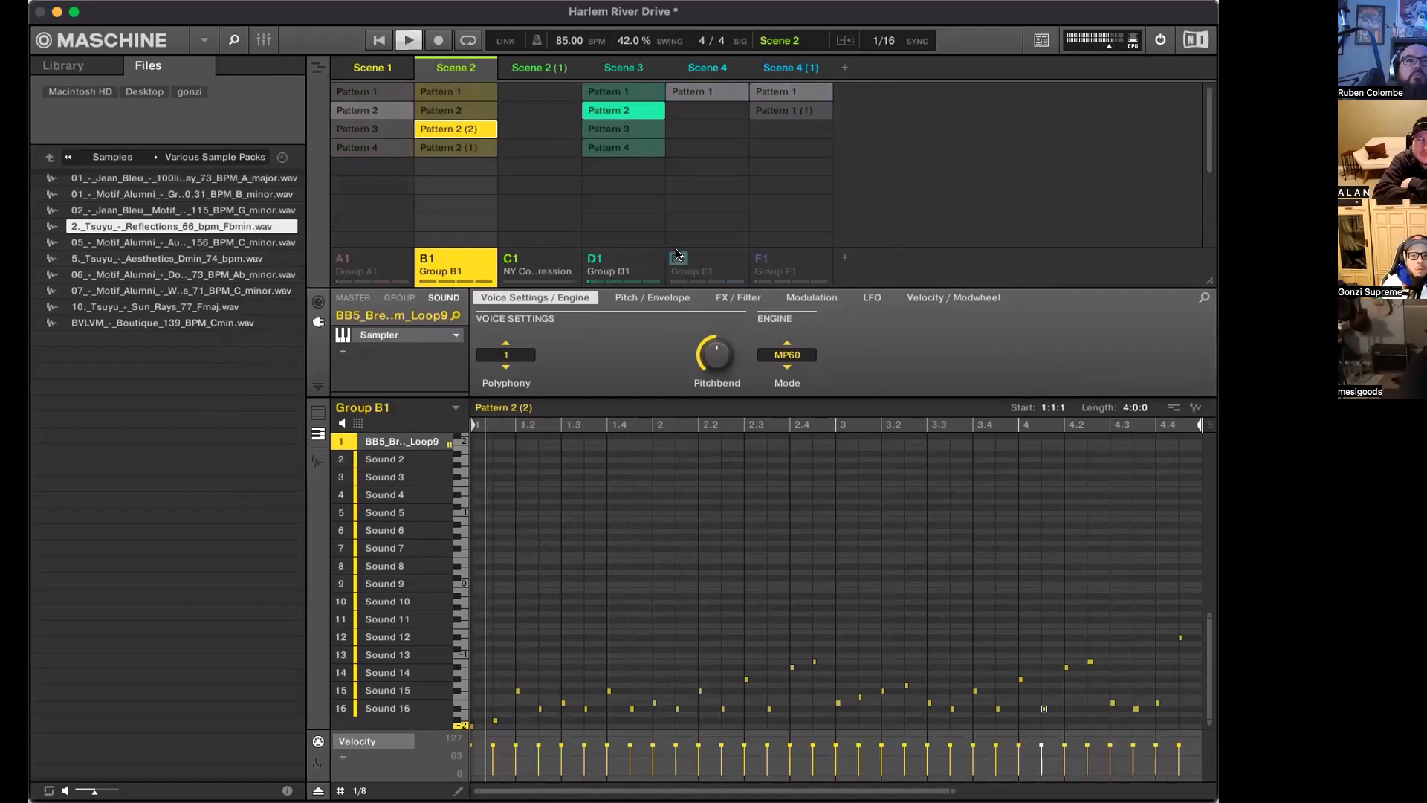
left_click(595, 257)
Select the NY Compression group, view its group-level plug-in slots, and stop playback
left_click(524, 275)
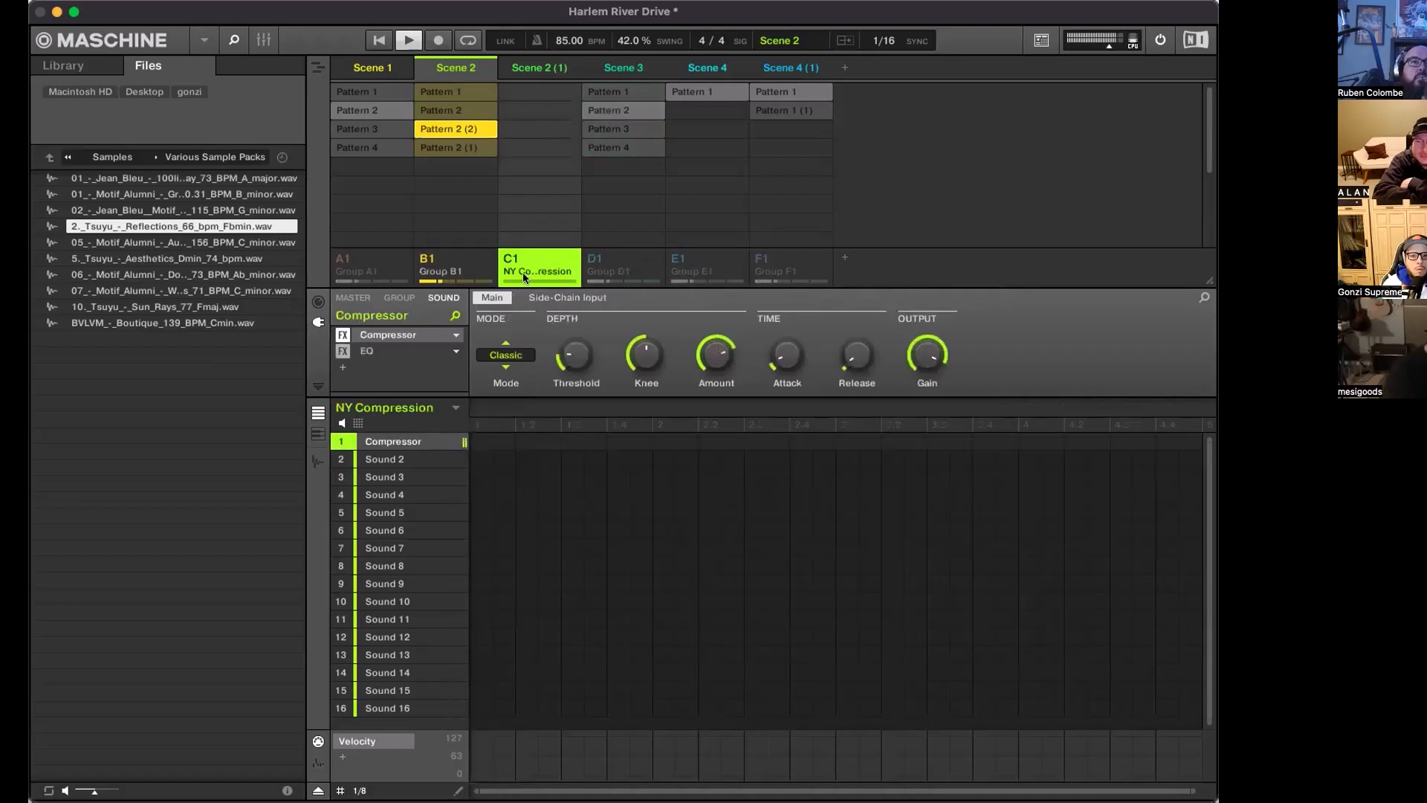
left_click(399, 298)
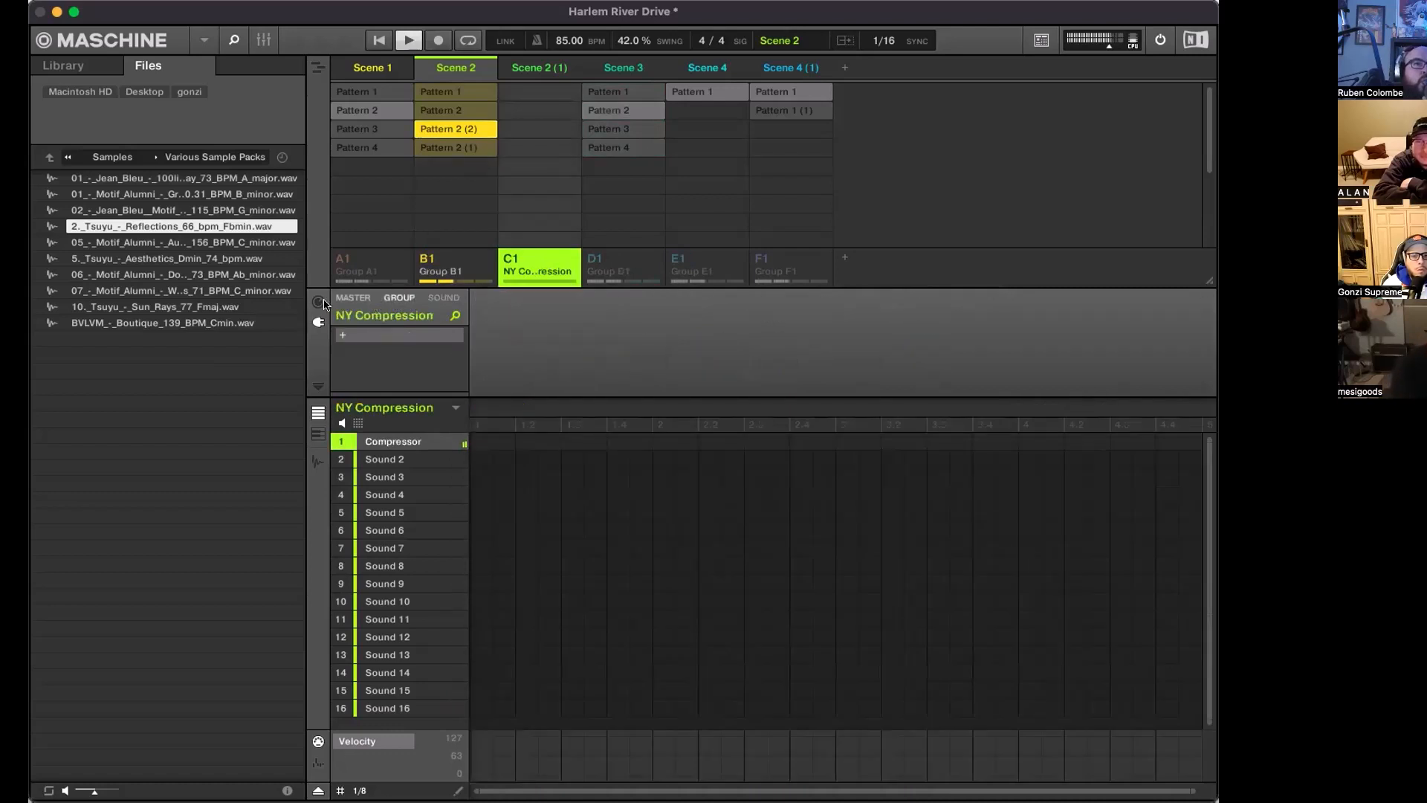
key("space")
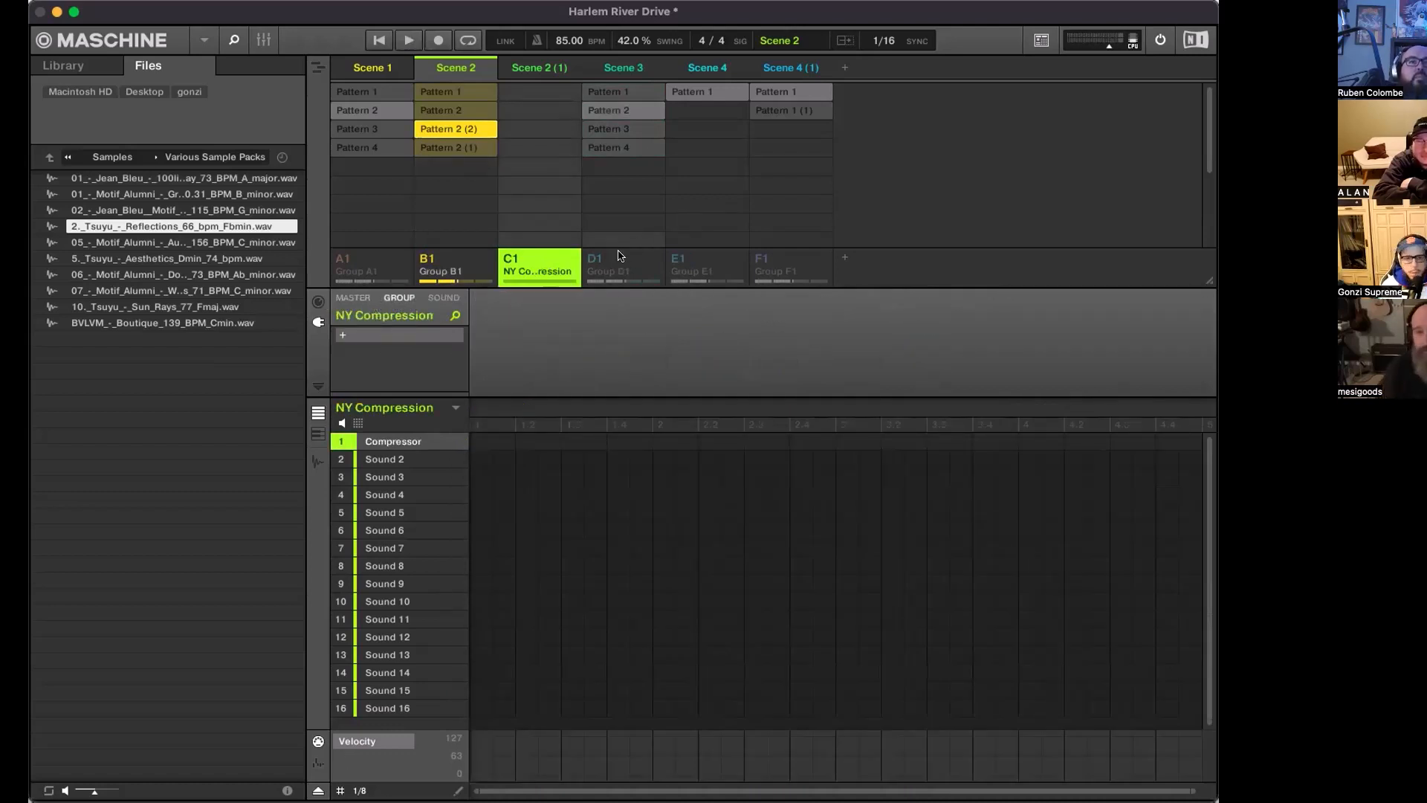
Compare the Aux output routing of the break loop in group B1 with that of the Compressor sound in C1
left_click(458, 255)
left_click(443, 297)
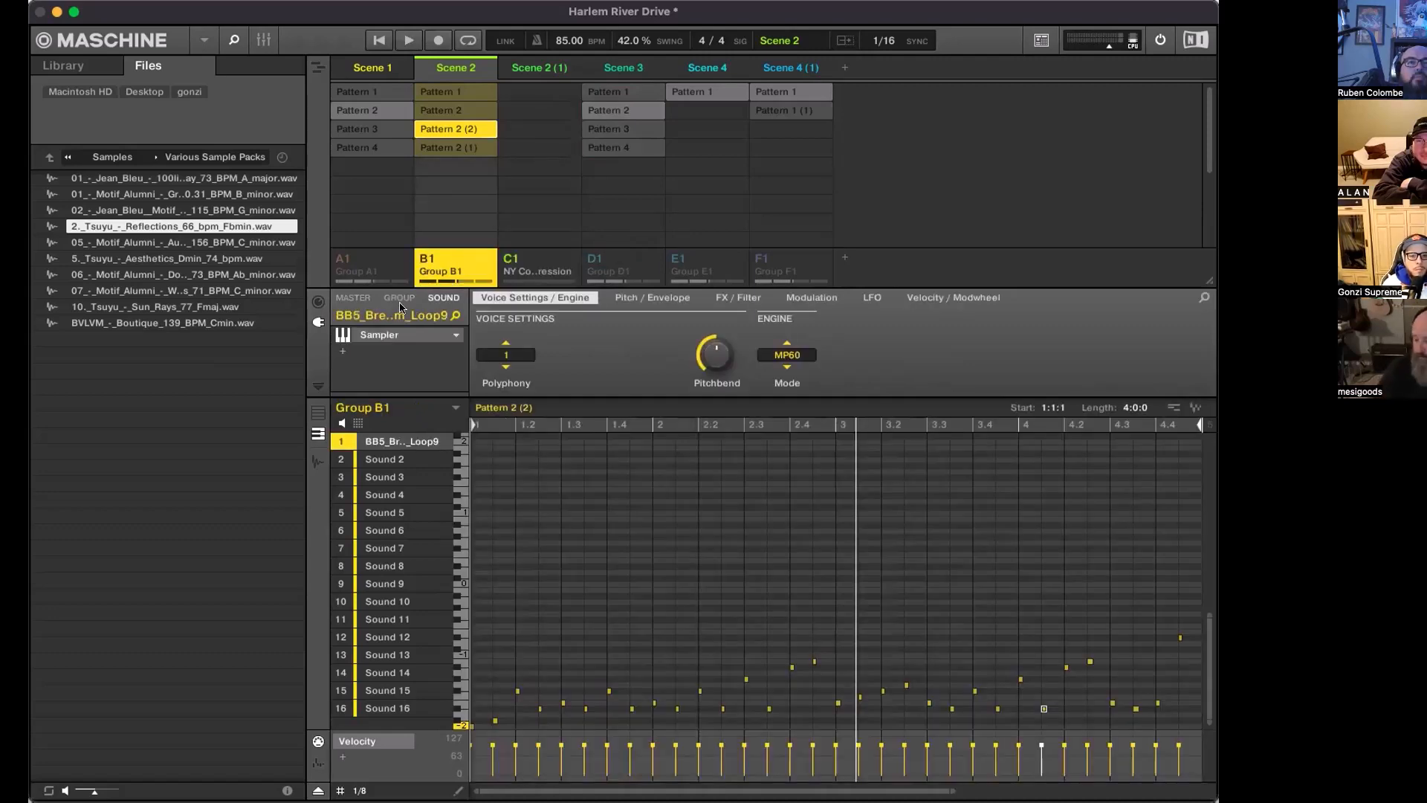
left_click(318, 302)
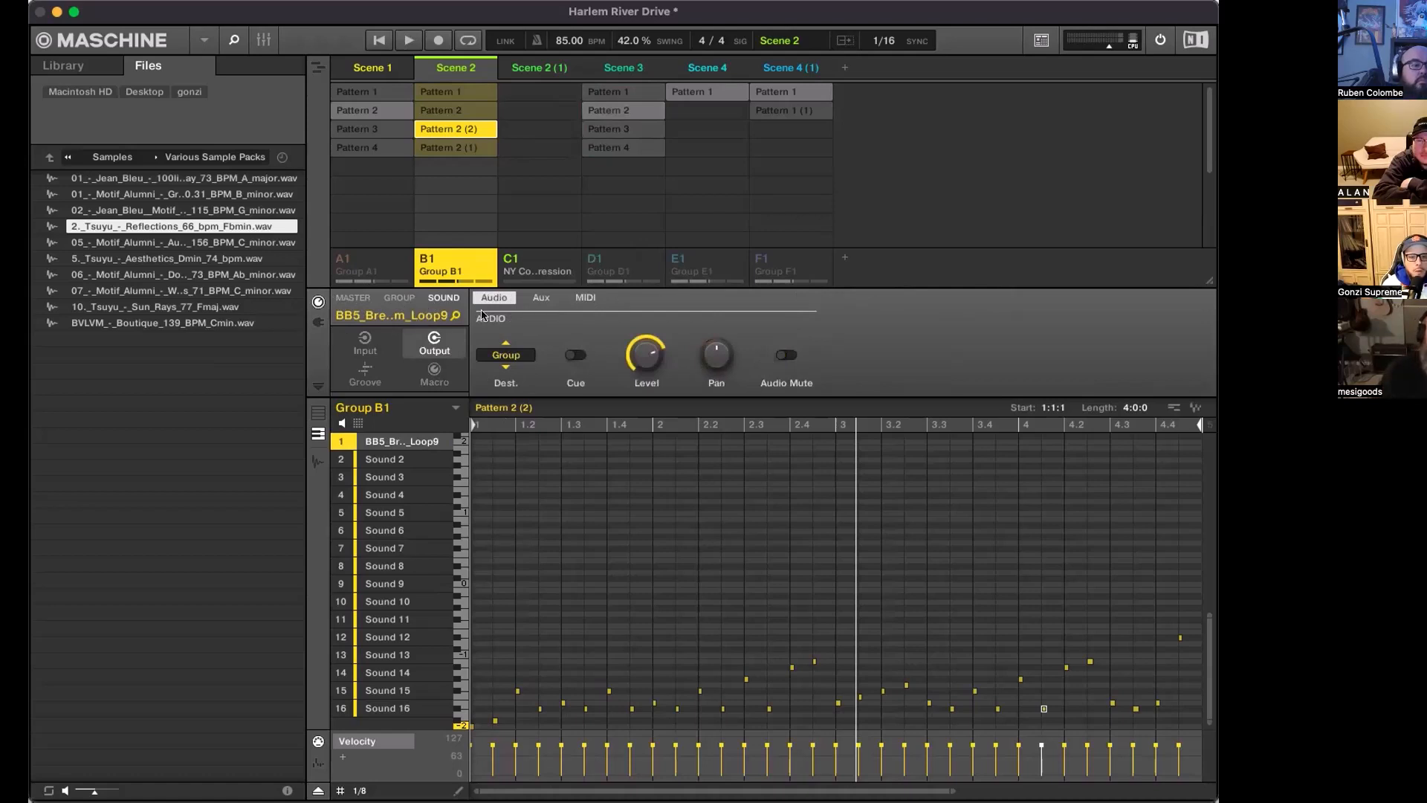
left_click(542, 298)
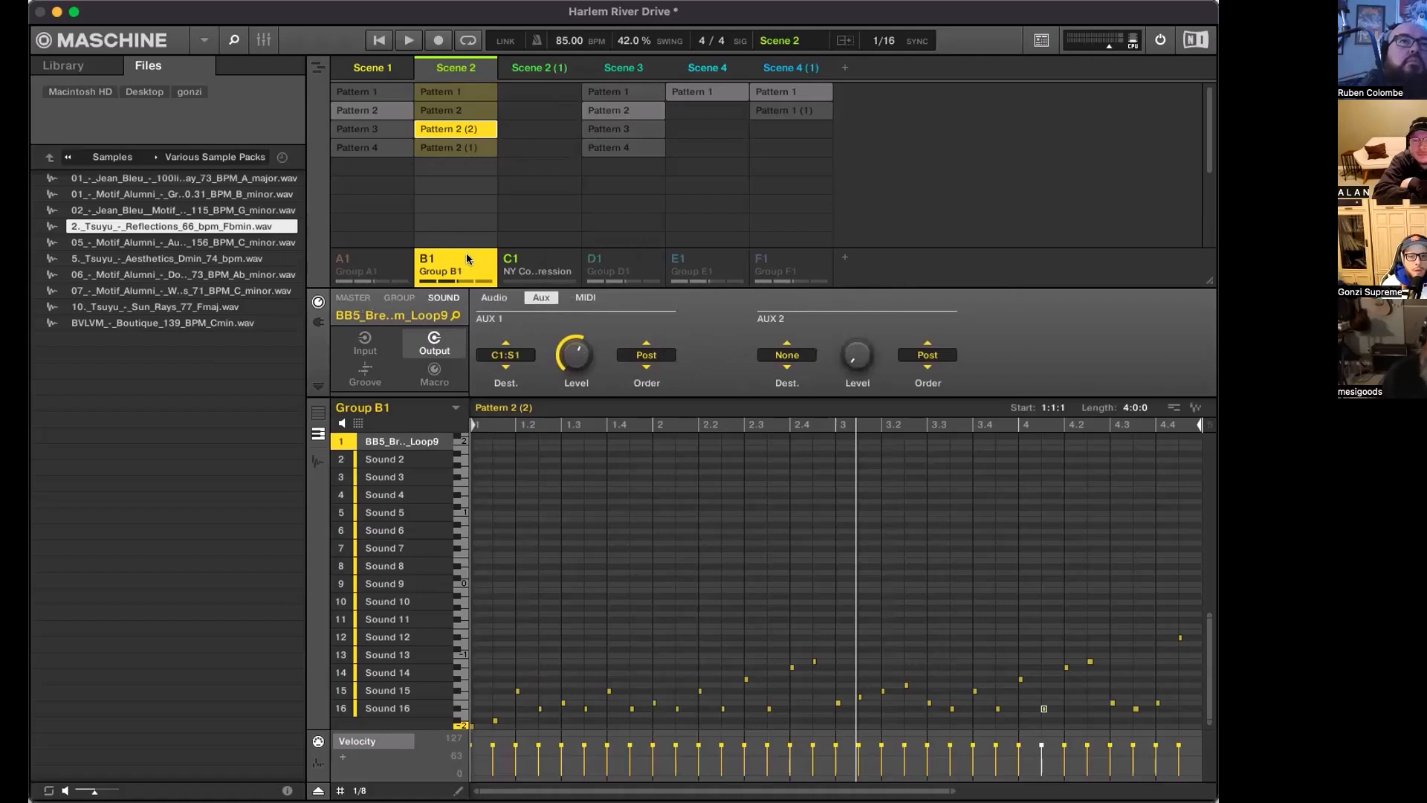
left_click(545, 267)
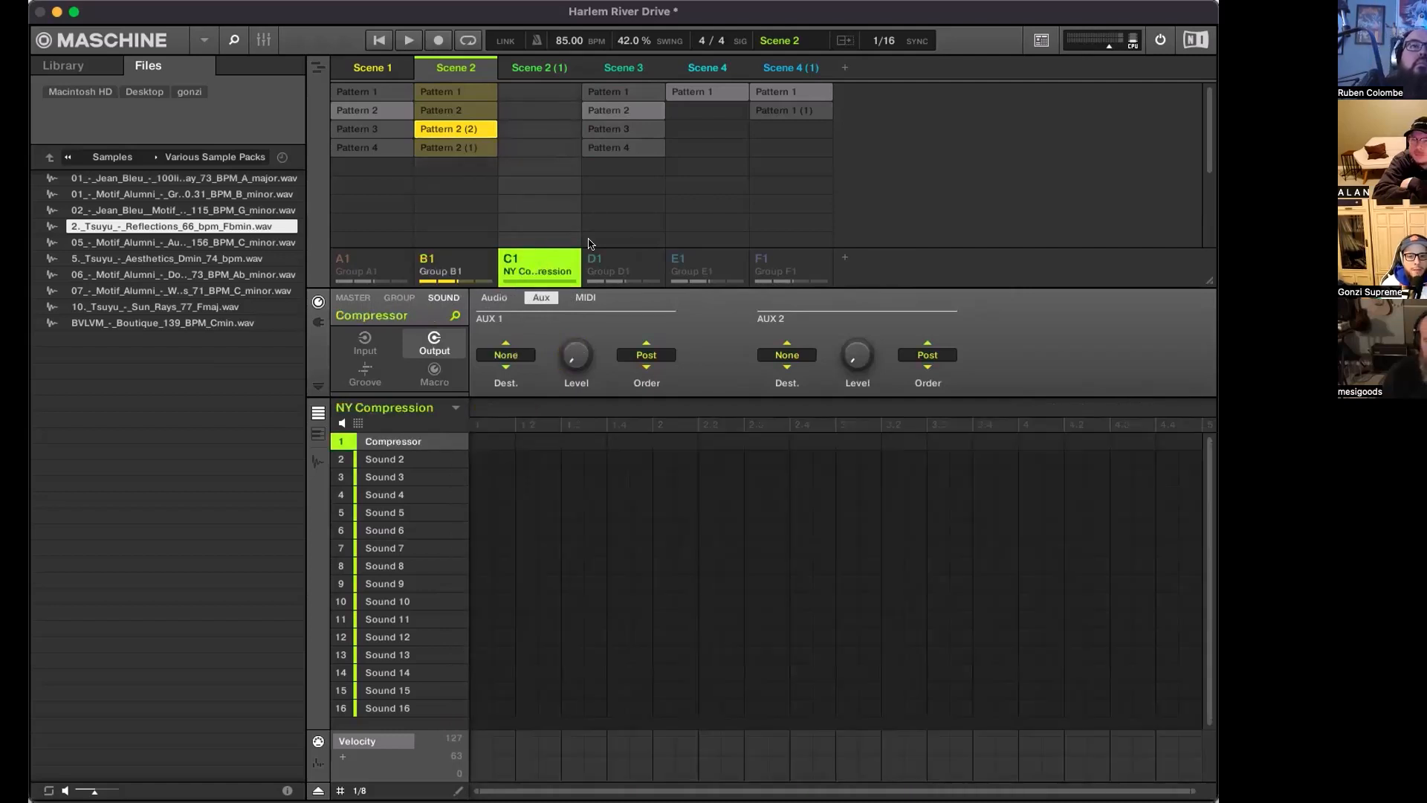
left_click(473, 273)
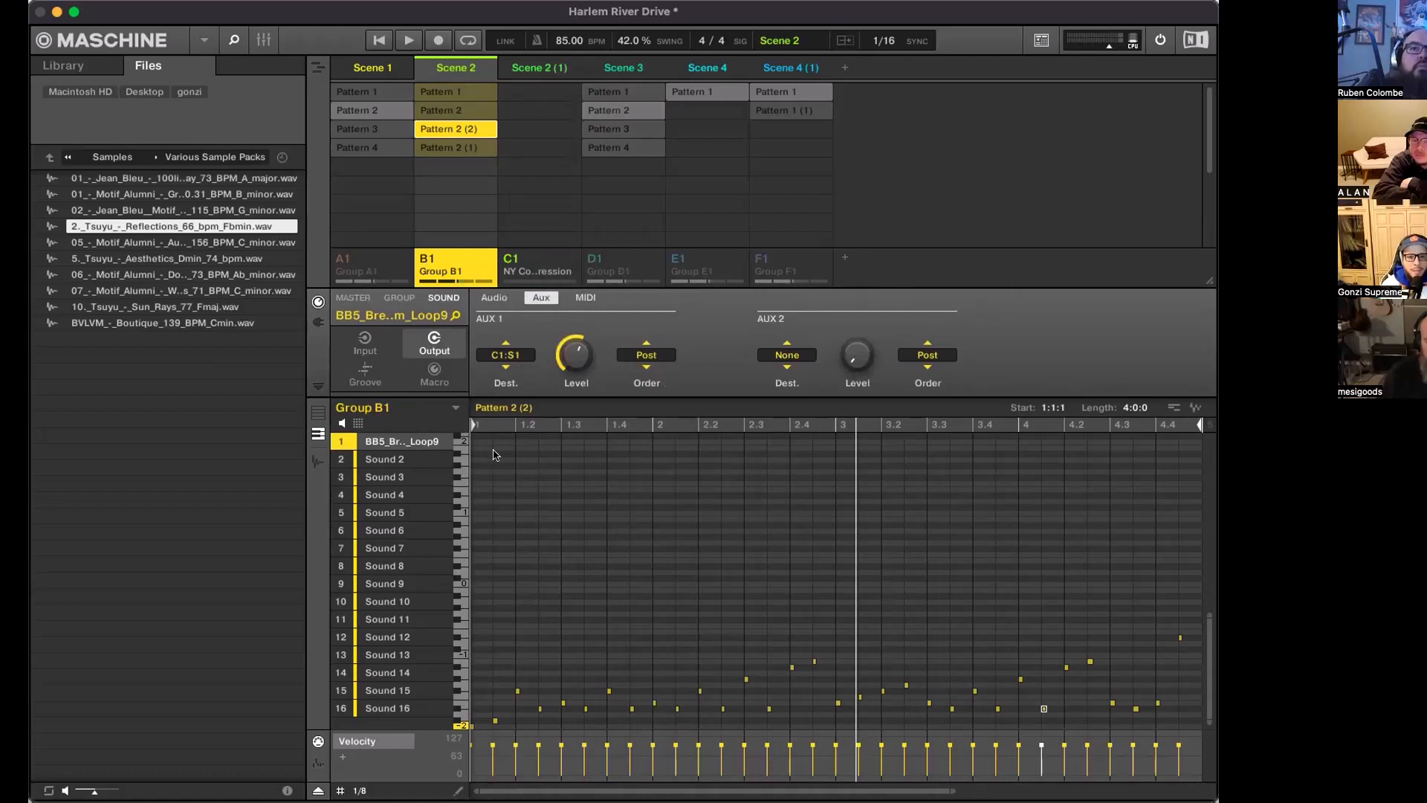
Review the B1 loop's Audio and Aux outputs, check the available Aux 1 destinations, and play the loop briefly
left_click(488, 298)
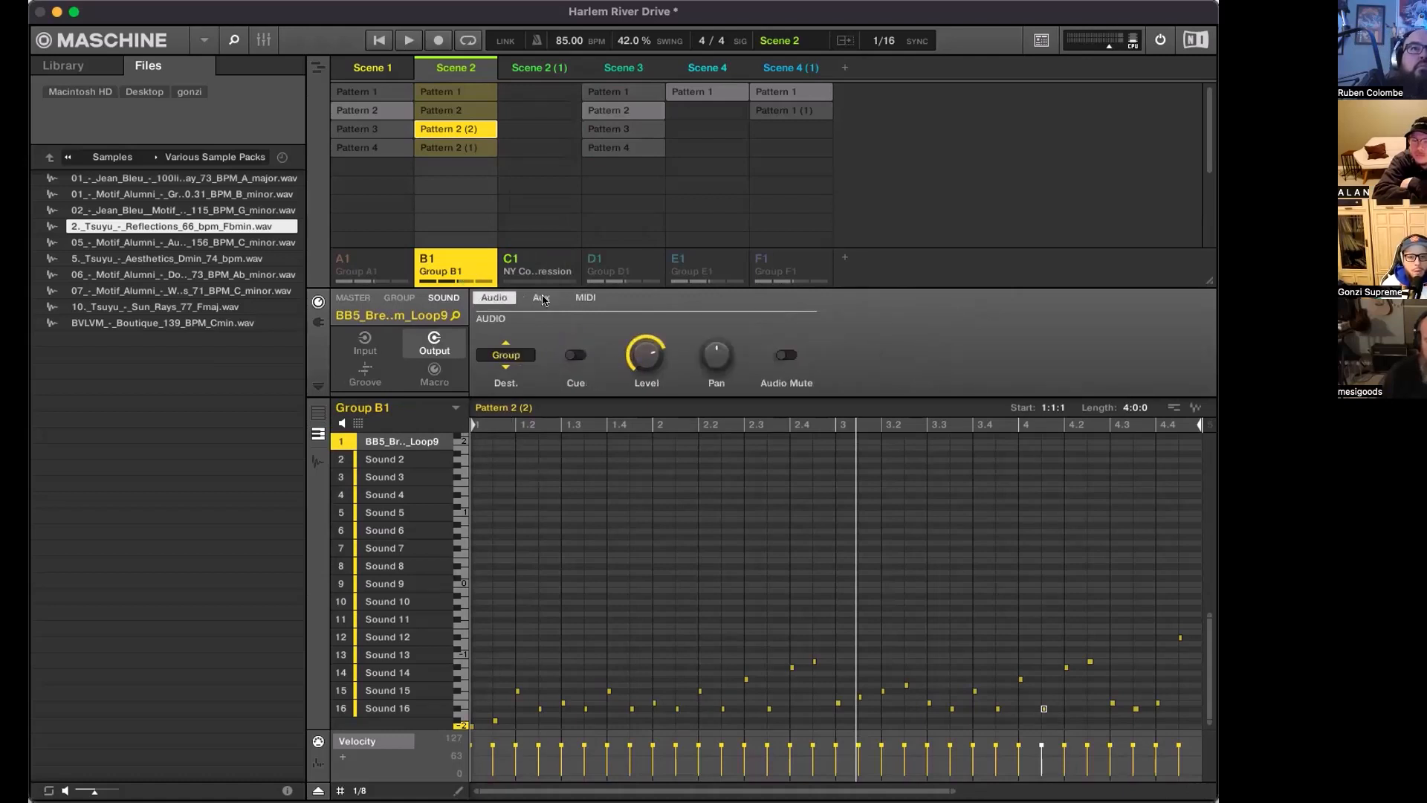
left_click(539, 298)
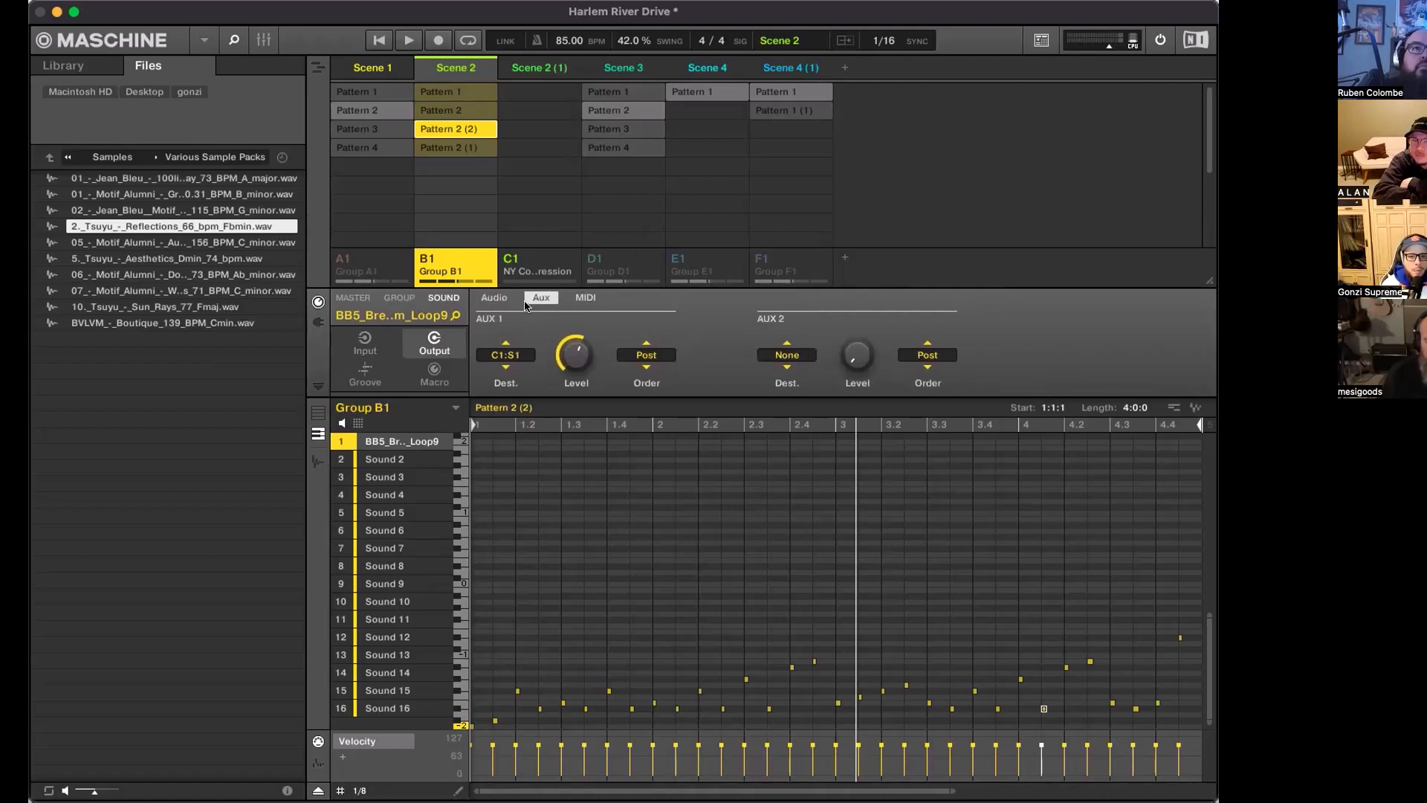
left_click(505, 356)
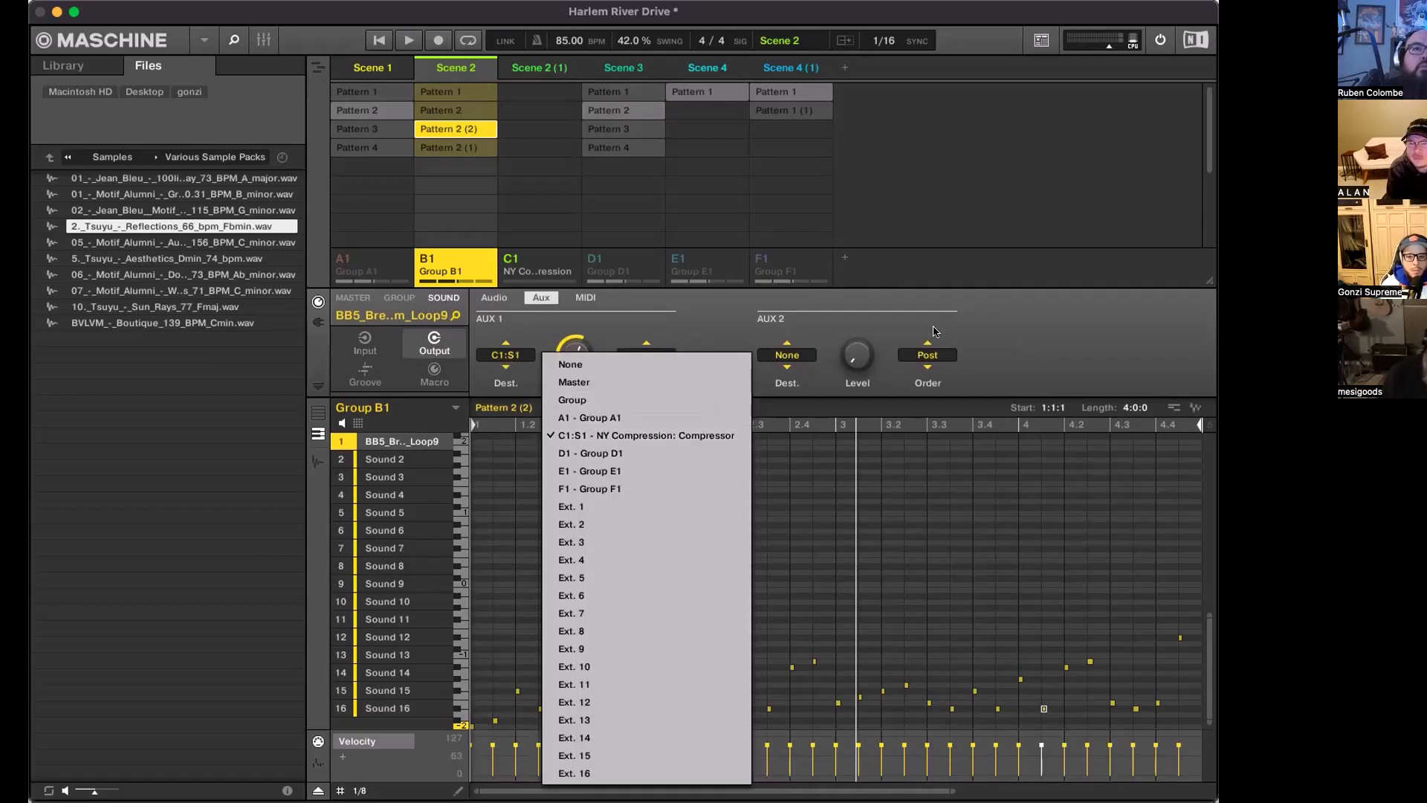
left_click(1015, 329)
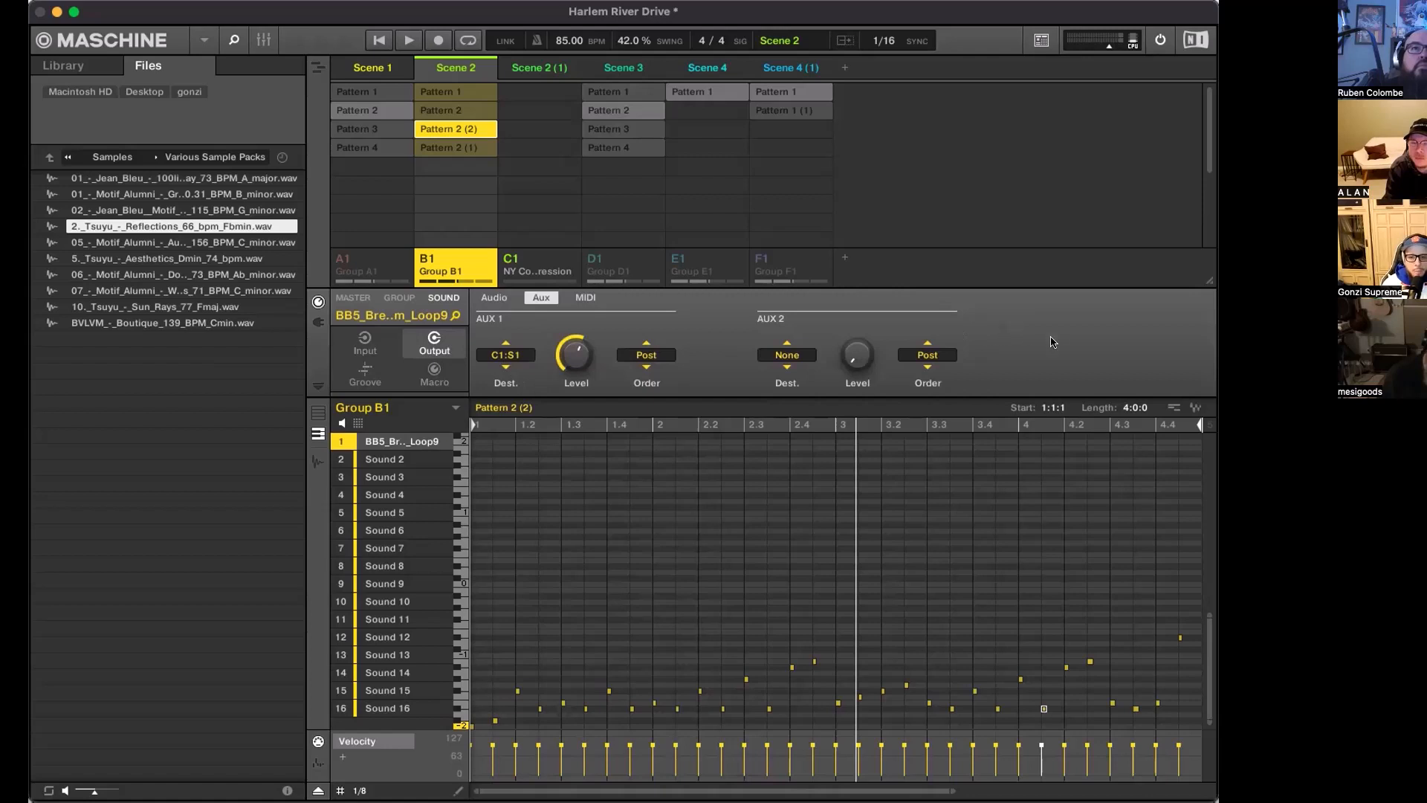
key("space")
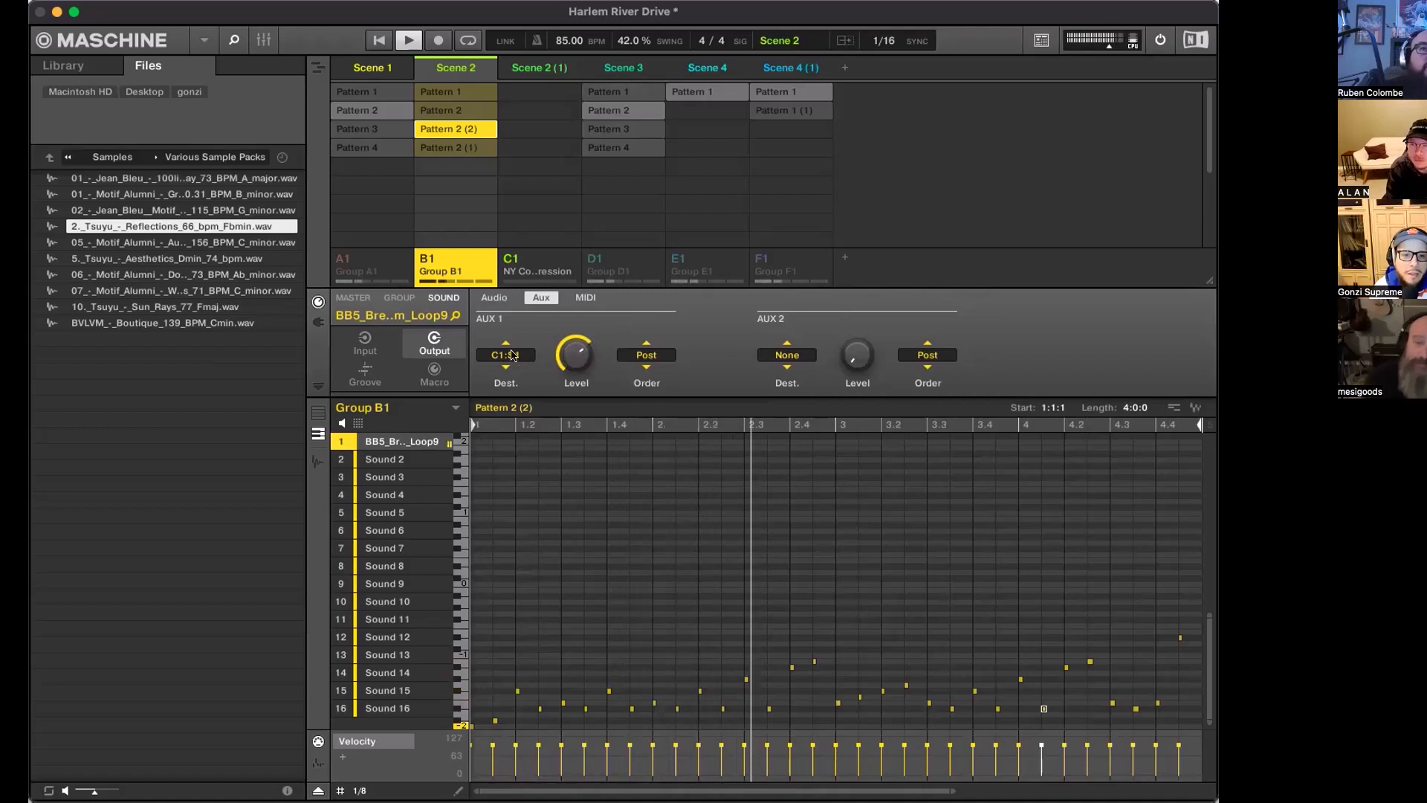
key("space")
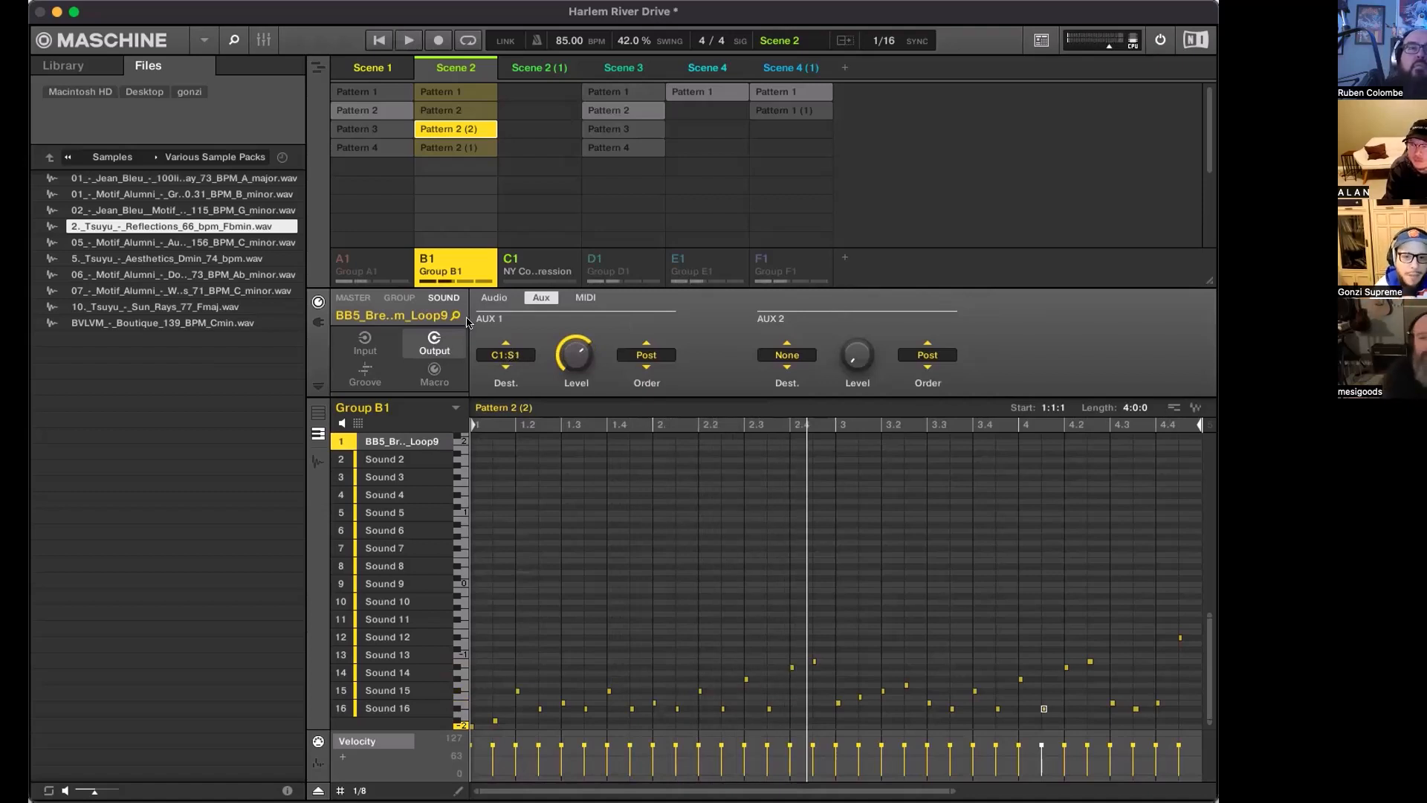
Look through the plug-in chain on the master channel and show the Limiter's settings
left_click(363, 300)
left_click(318, 322)
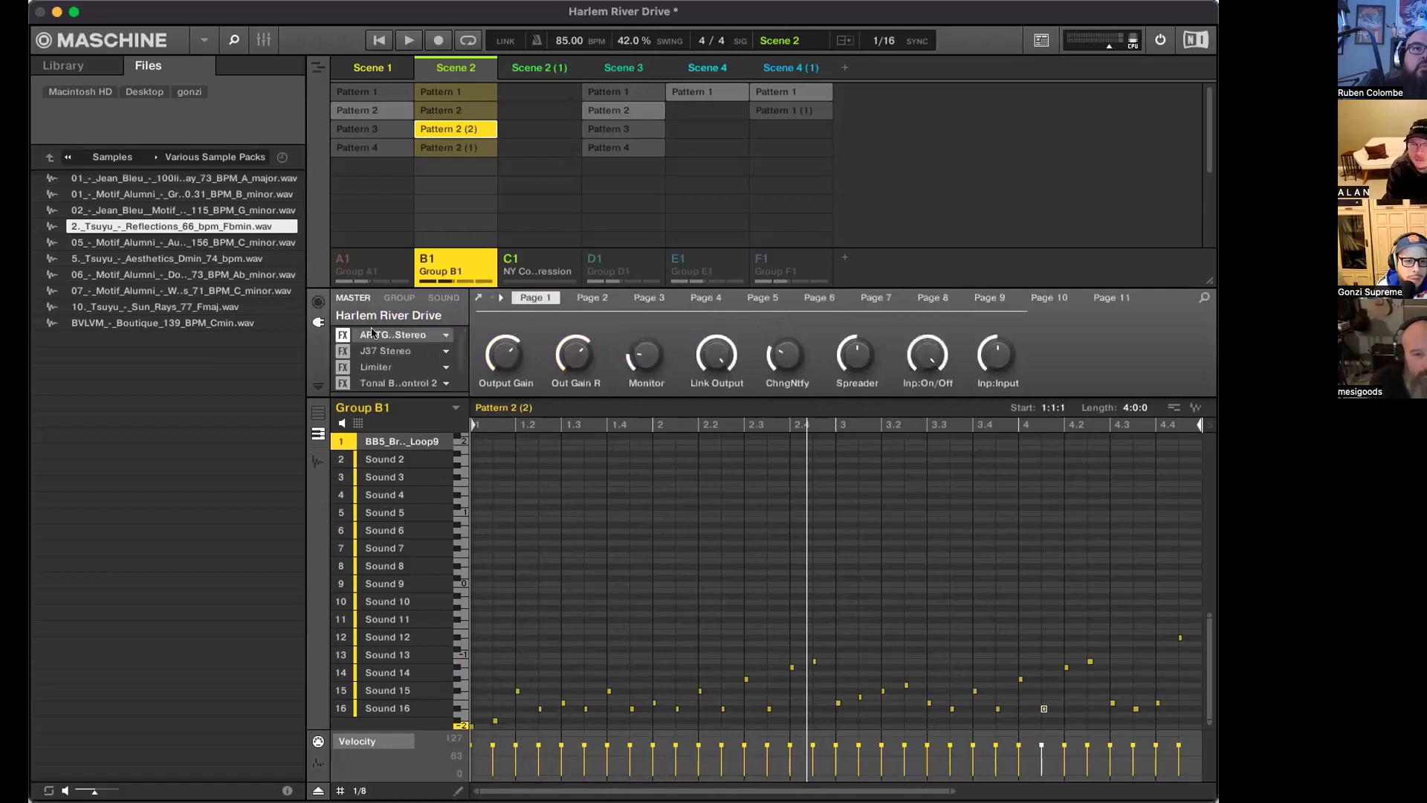
scroll(411, 360, "down", 2)
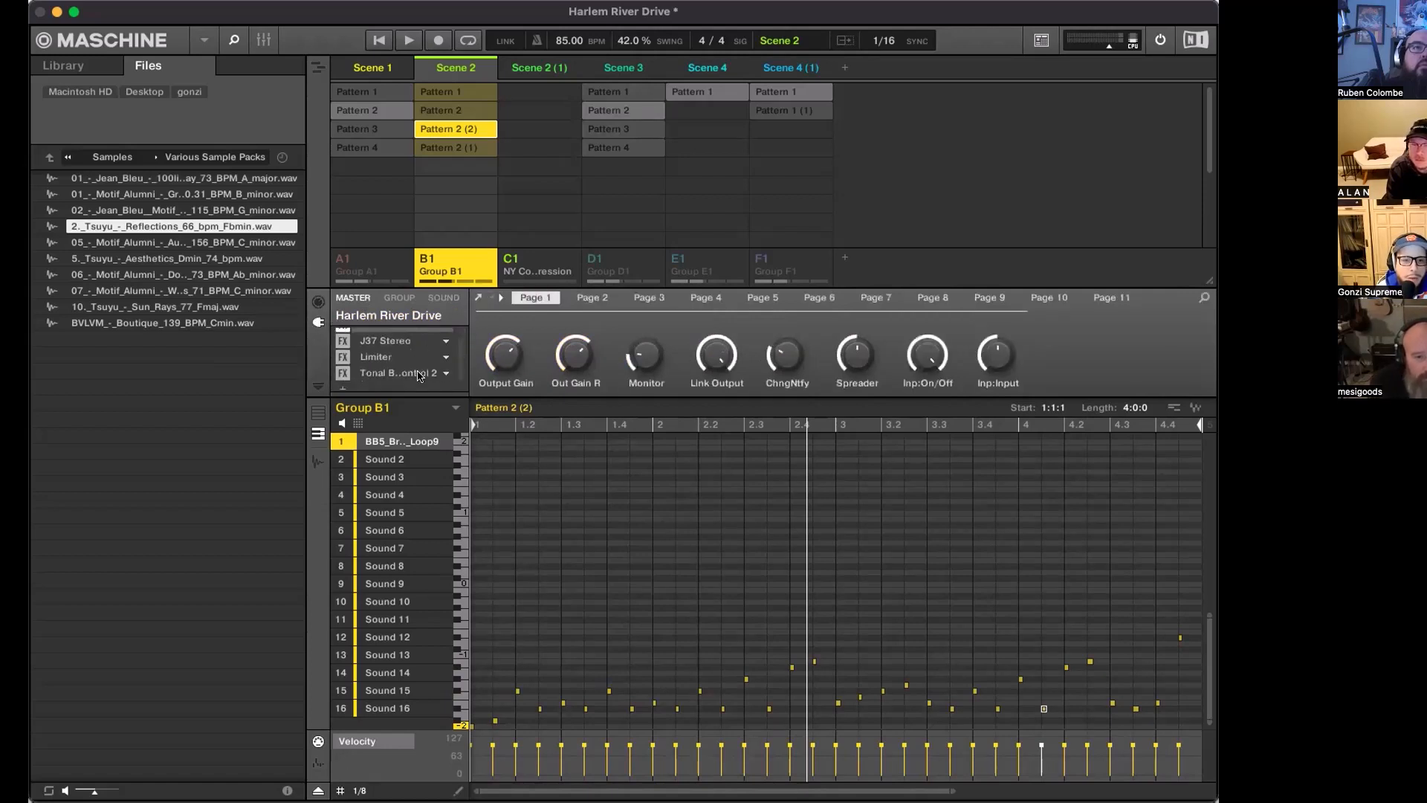
scroll(417, 376, "up", 1)
scroll(420, 364, "up", 1)
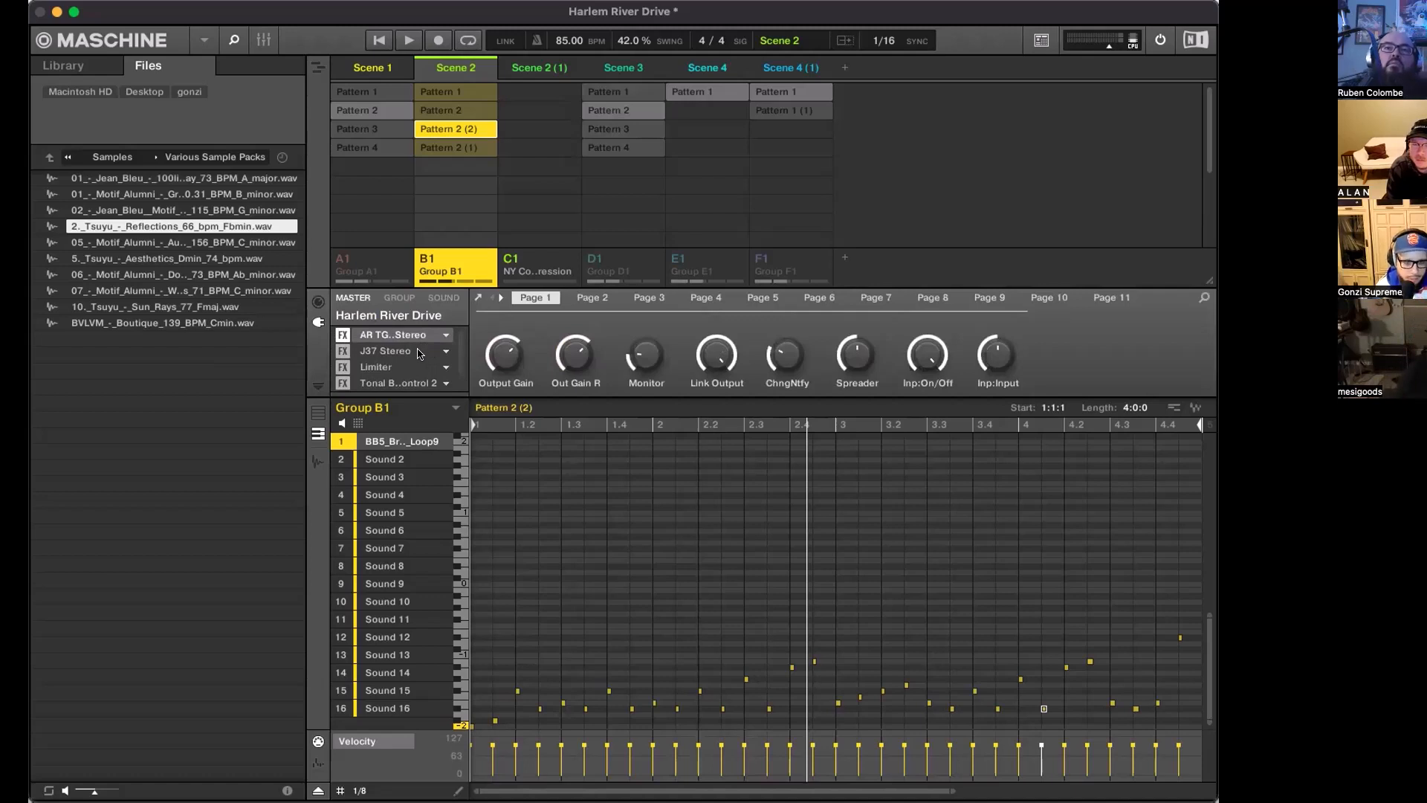
left_click(406, 368)
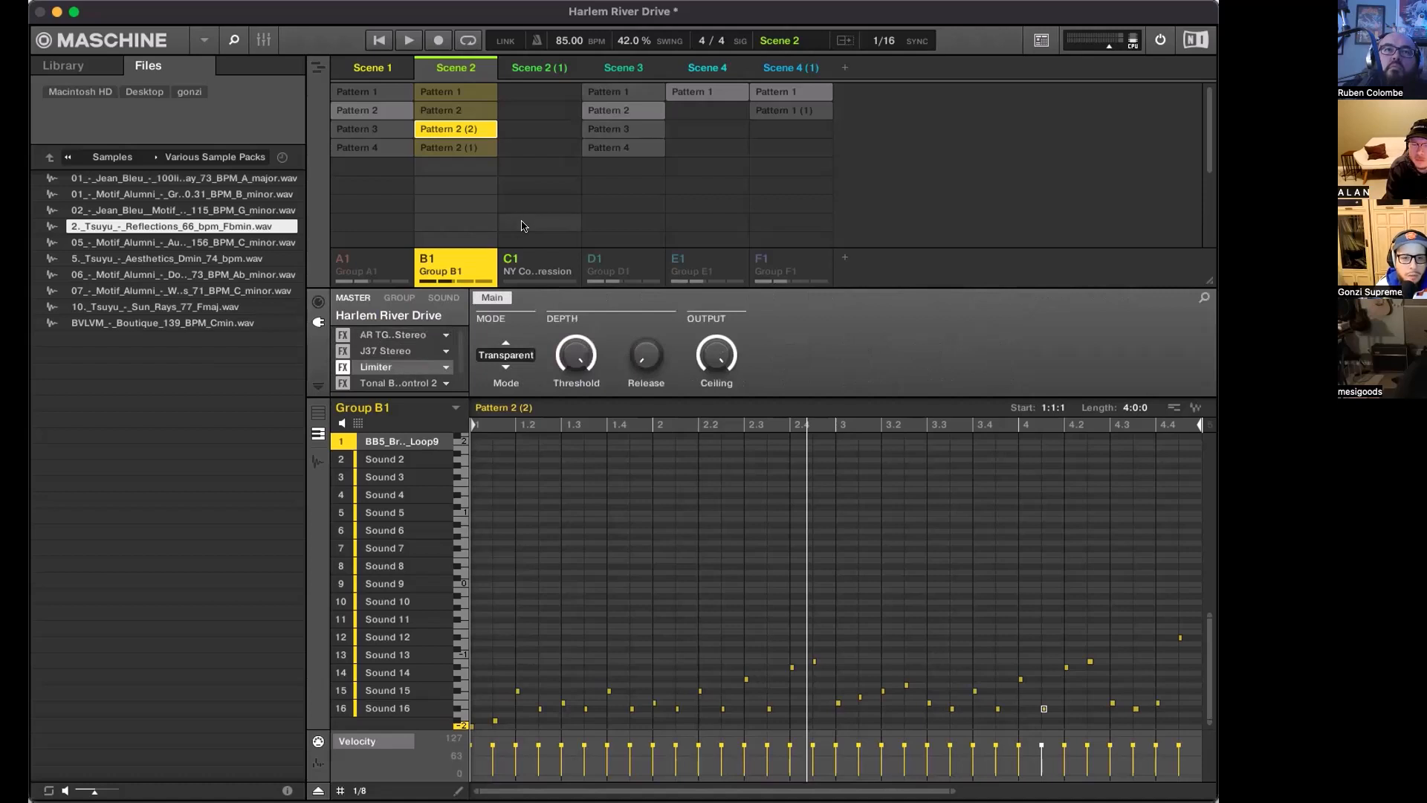
Look at groups C1 and B1, then select Group A1 and show its group-level plug-in chain
left_click(537, 255)
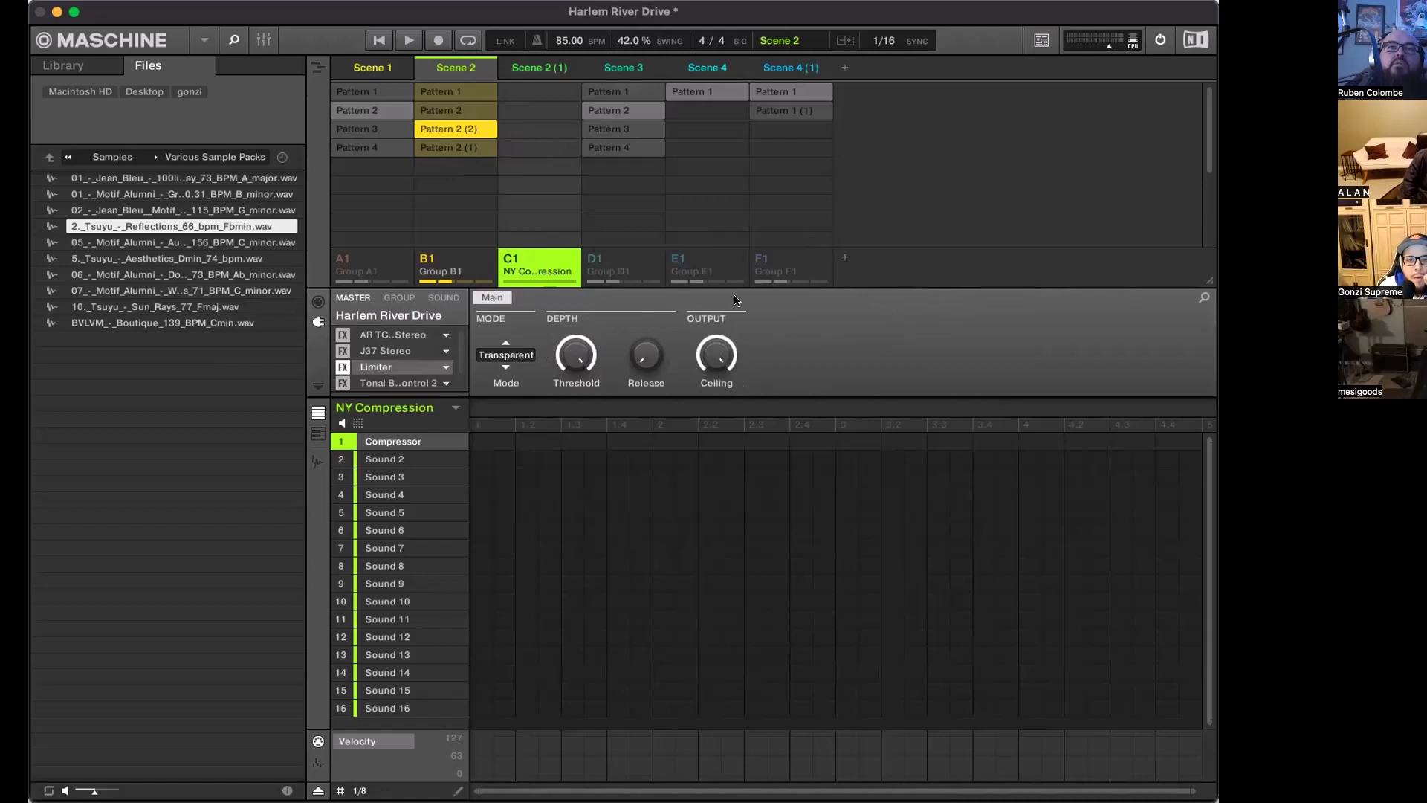
left_click(446, 265)
left_click(388, 275)
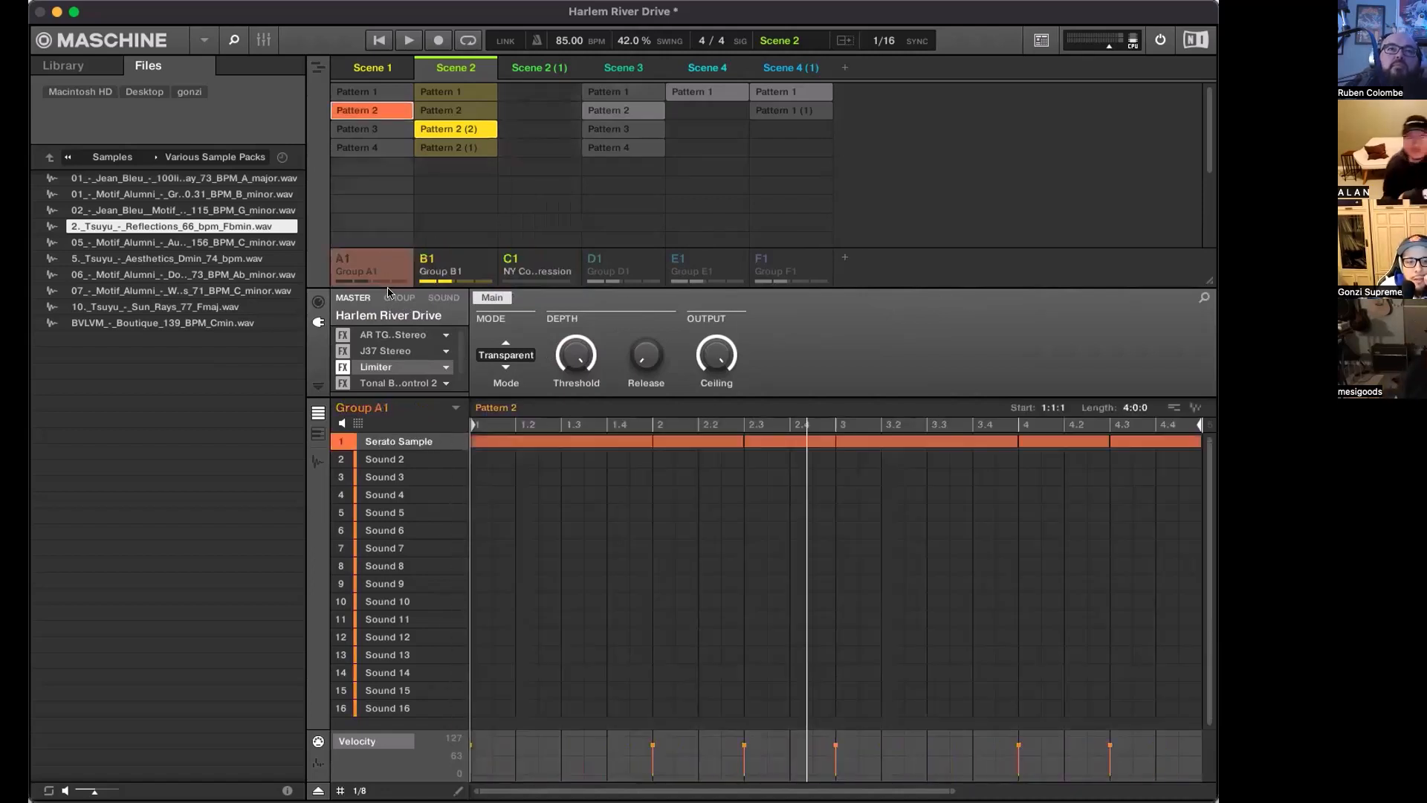
left_click(394, 297)
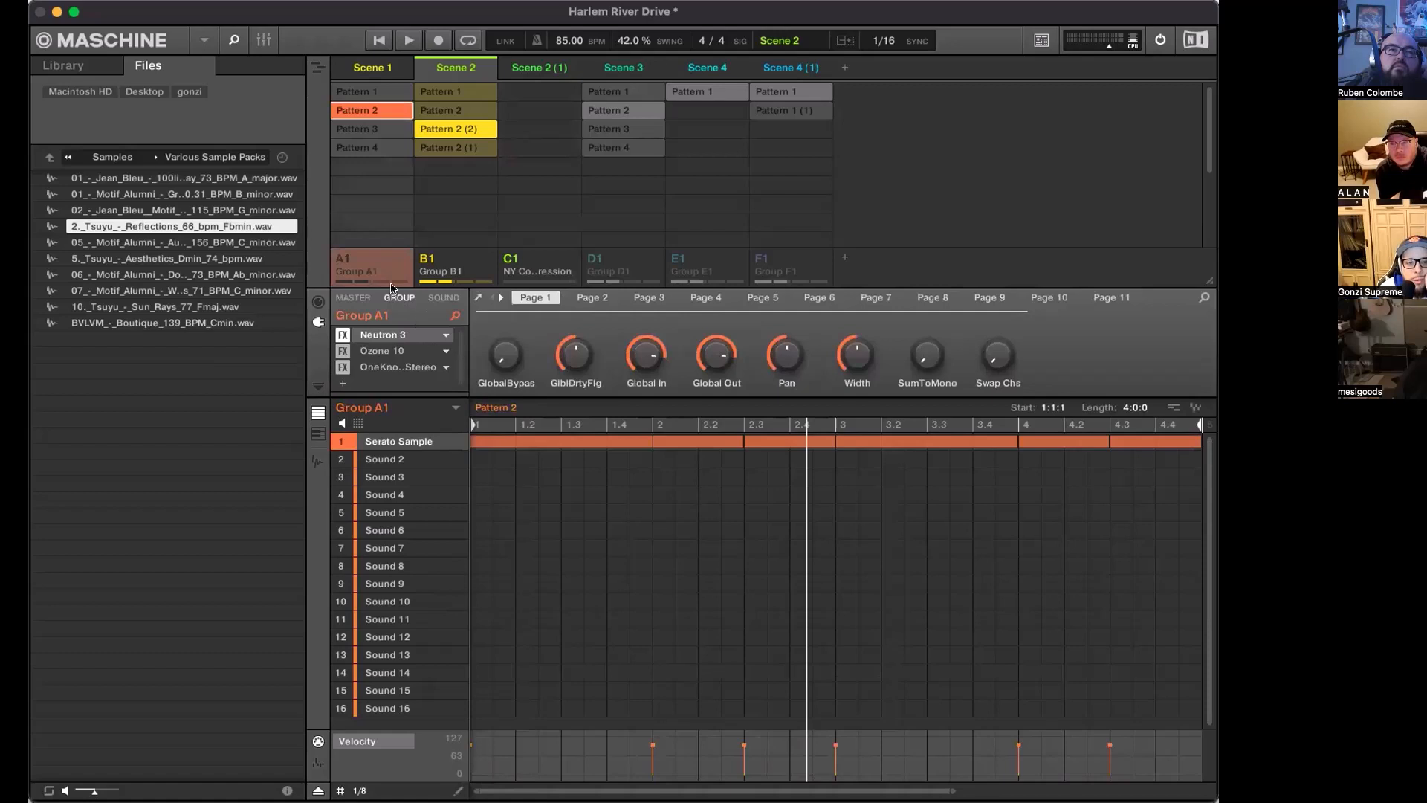
Mute Group B1, unmute Group A1, and play the Serato Sample part briefly before stopping playback
left_click(425, 259)
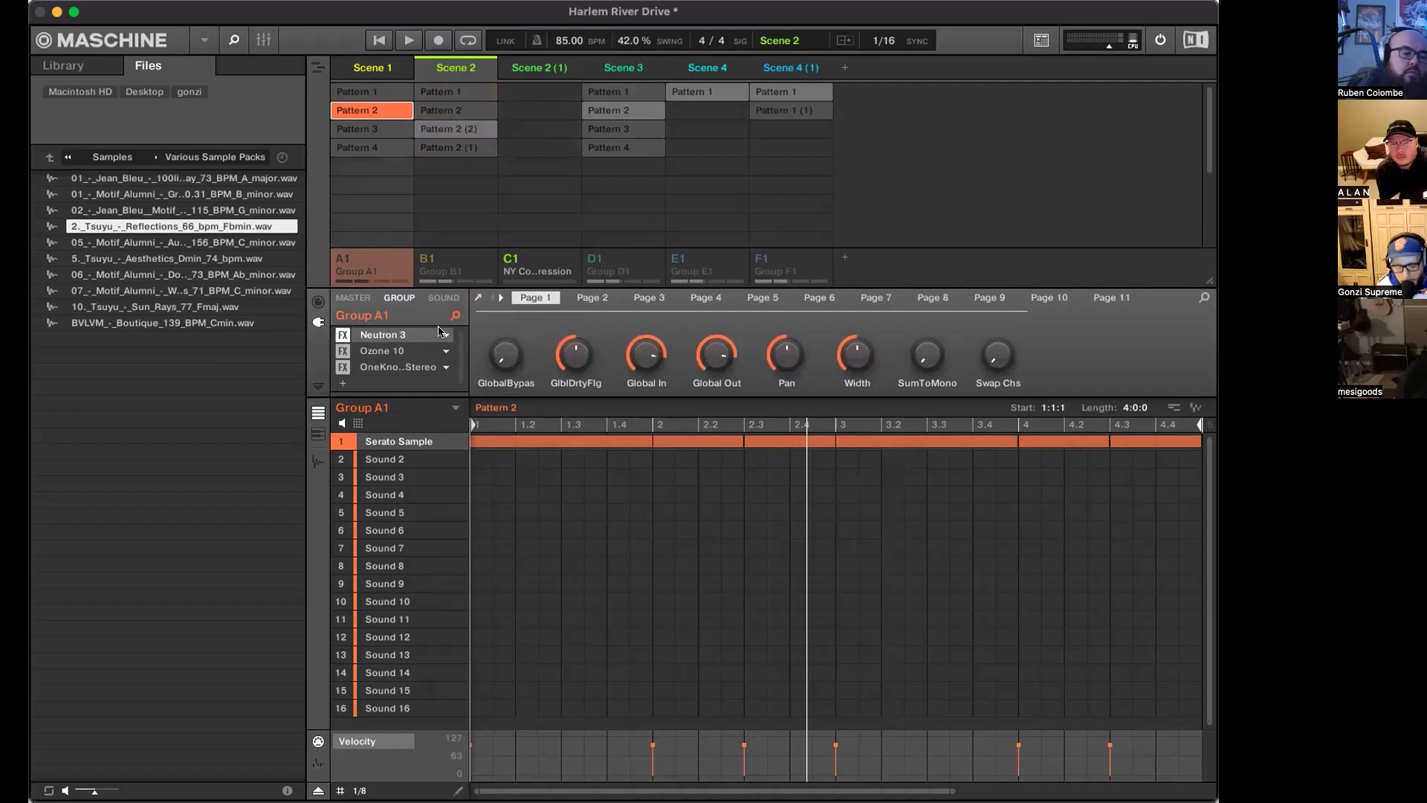
key("space")
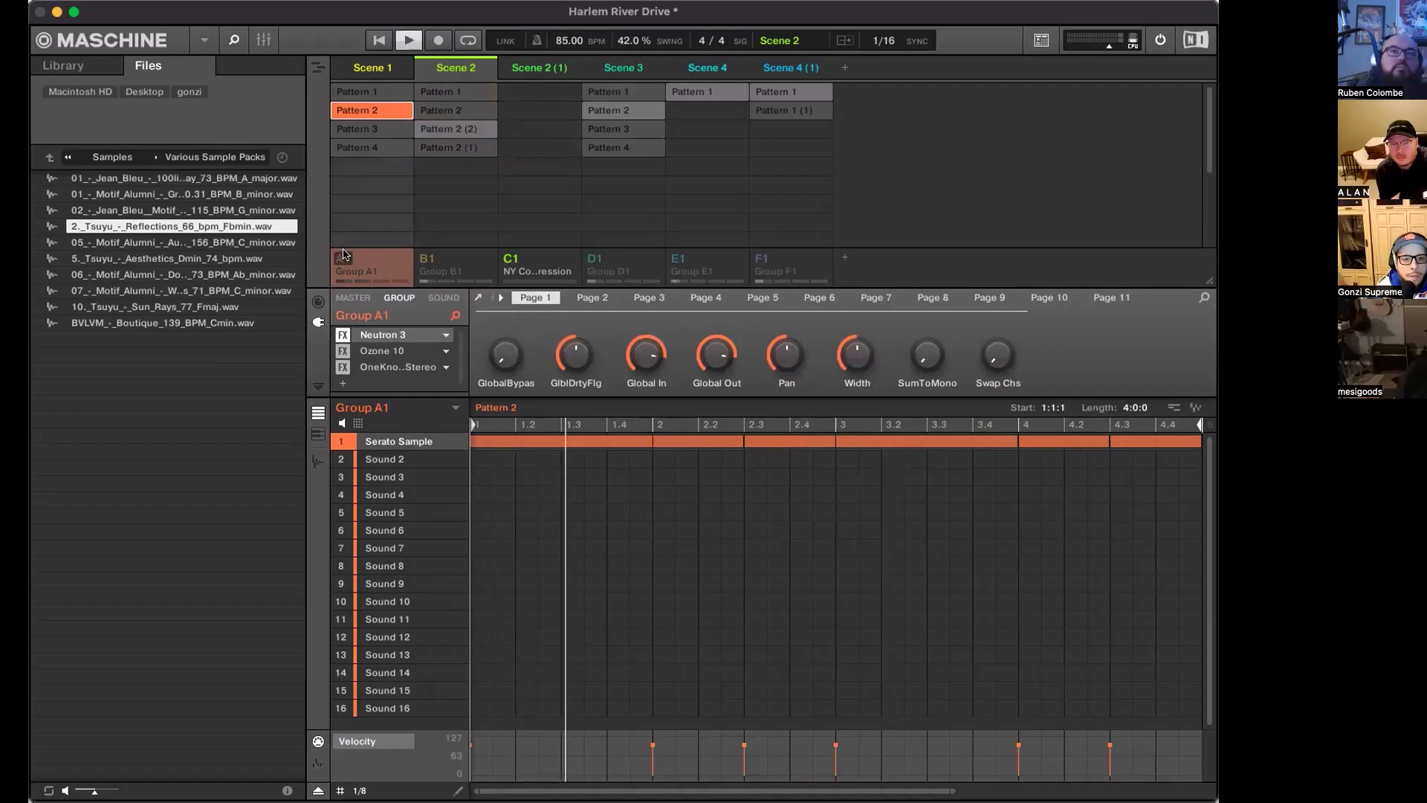
left_click(365, 265)
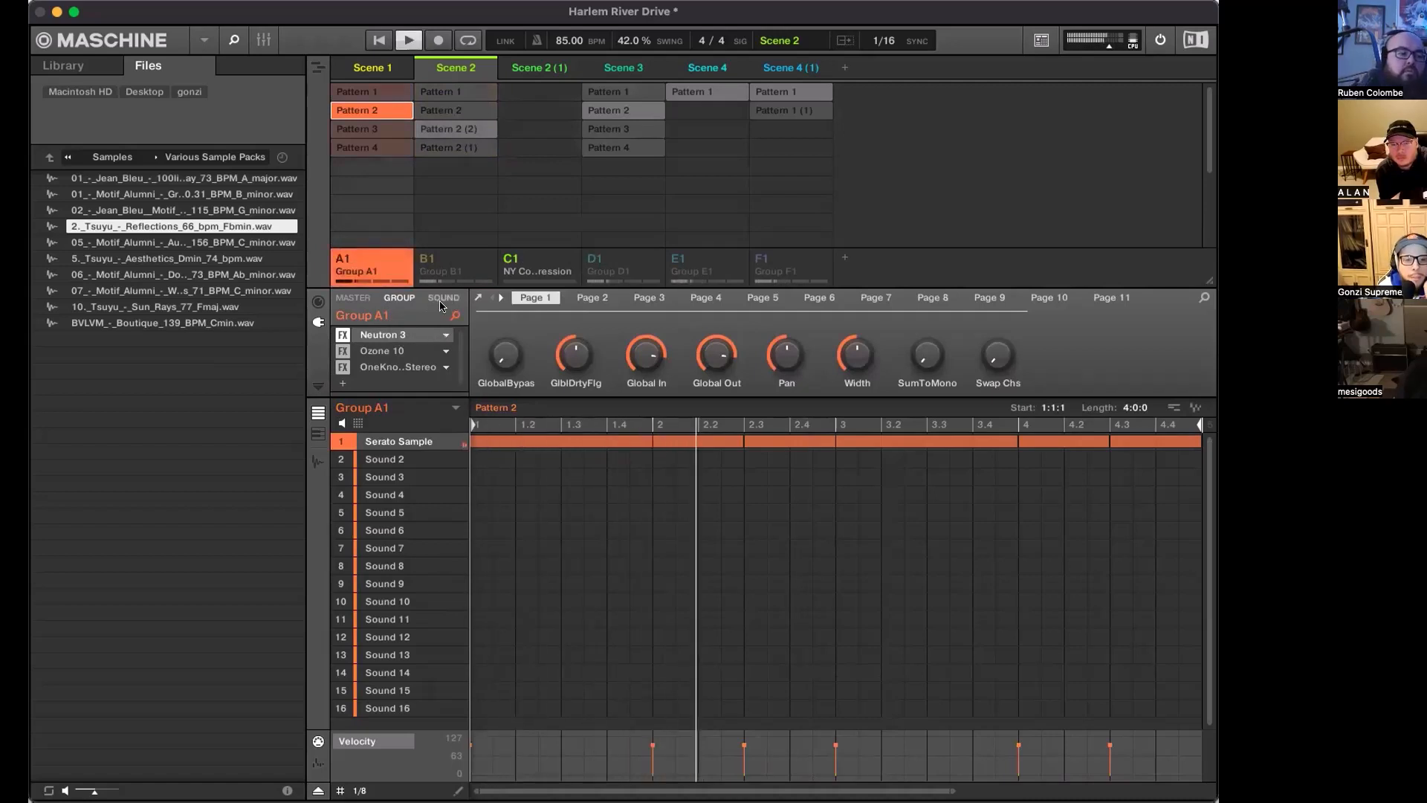
key("space")
Open Group A1's Ozone 10 plug-in, play the sample through its Imager to check the stereo image, and close the plug-in window
left_click(403, 351)
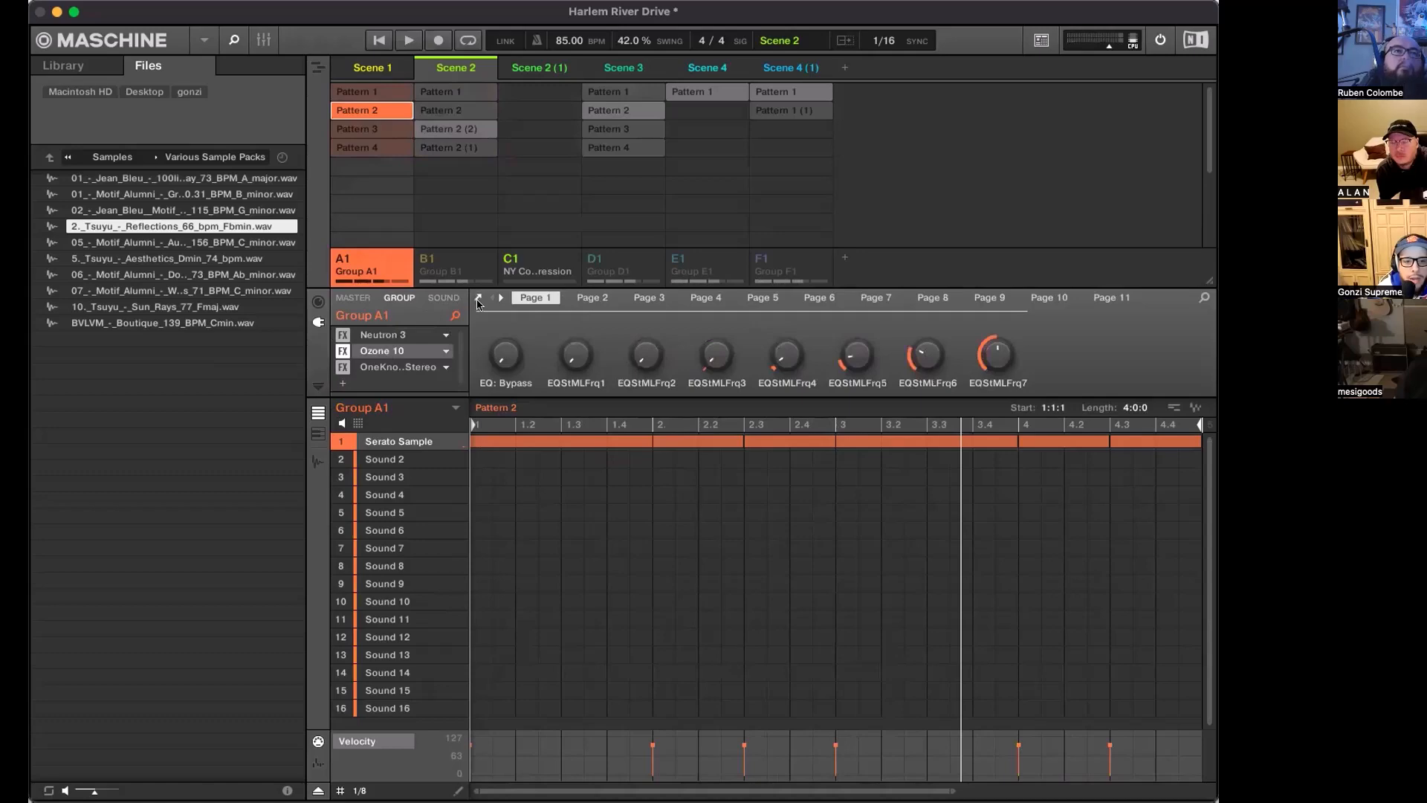
double_click(476, 297)
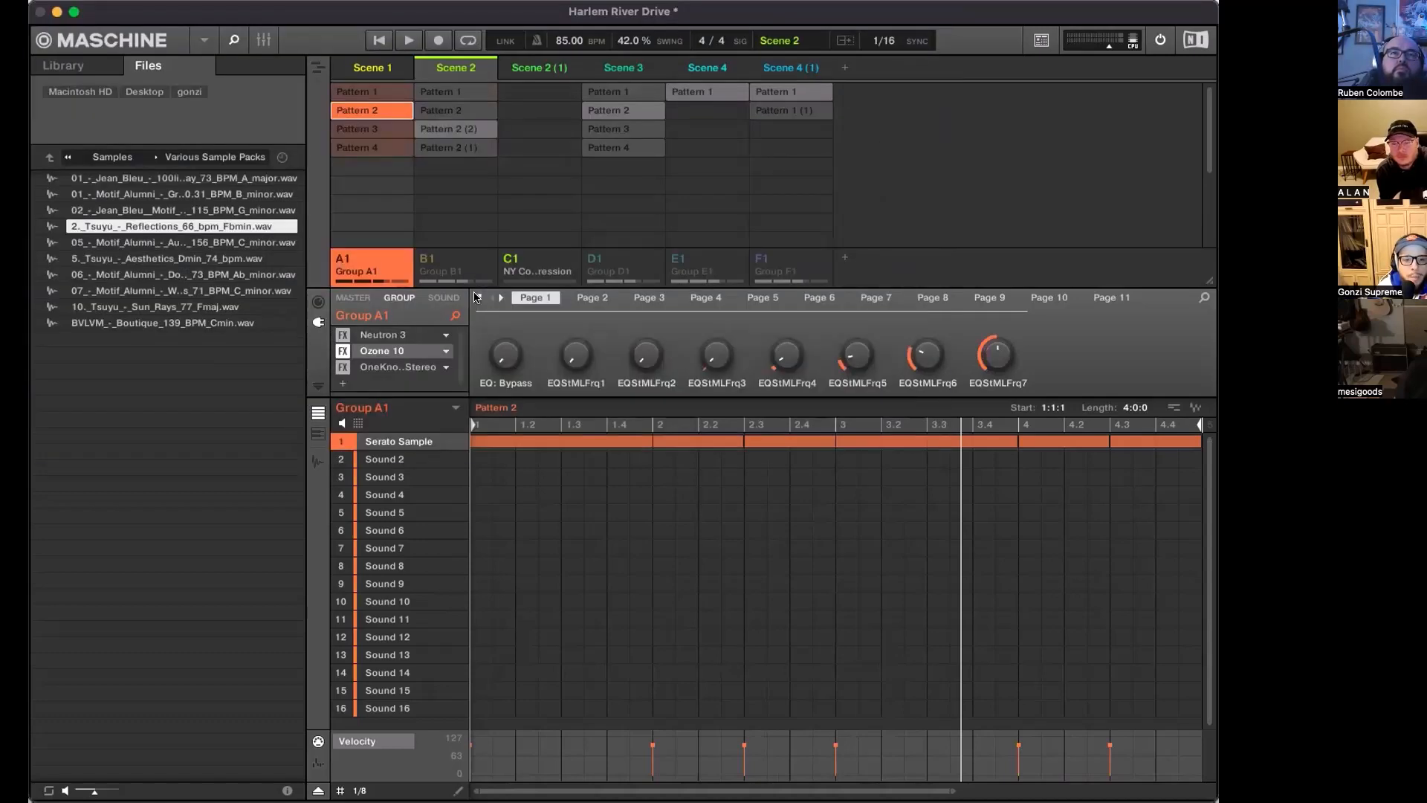
left_click(477, 299)
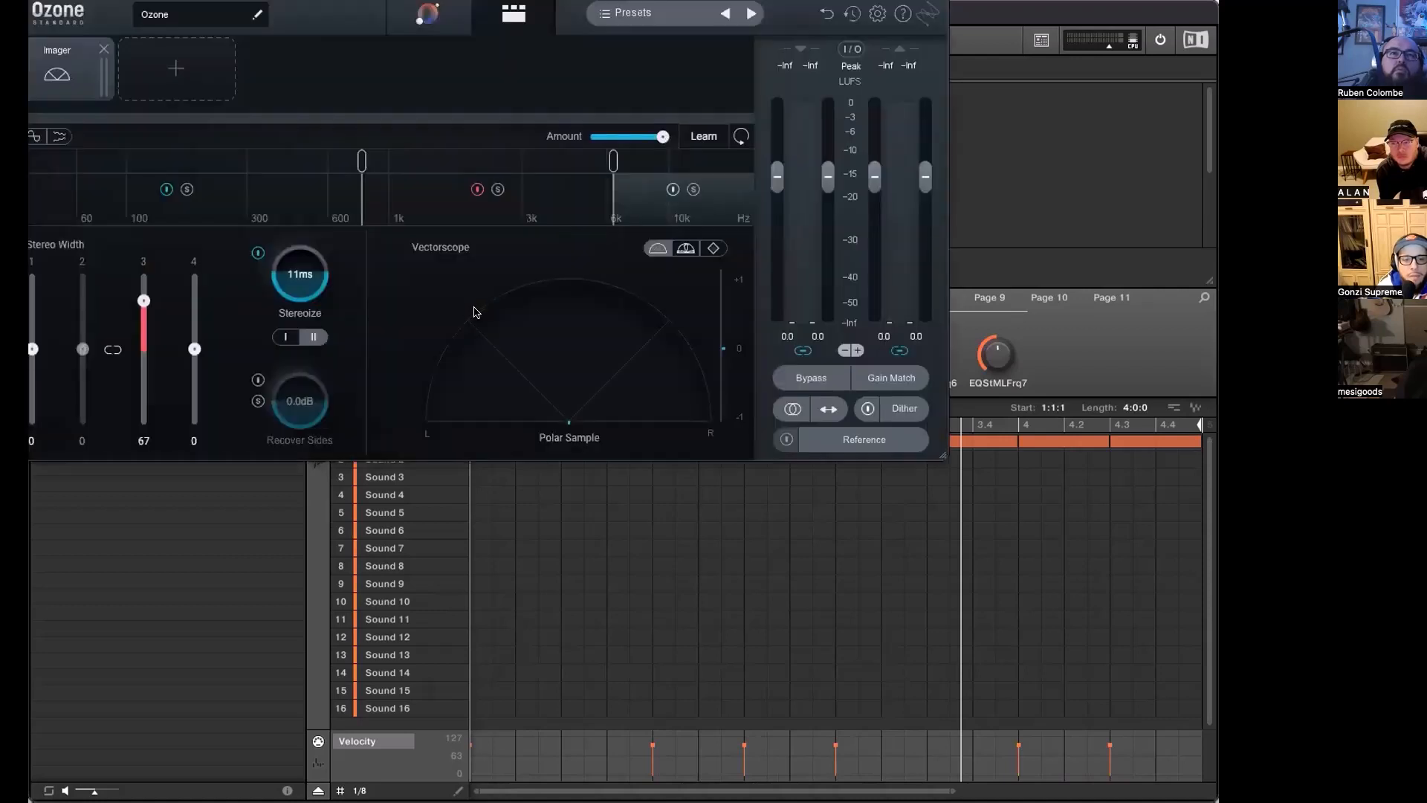
key("space")
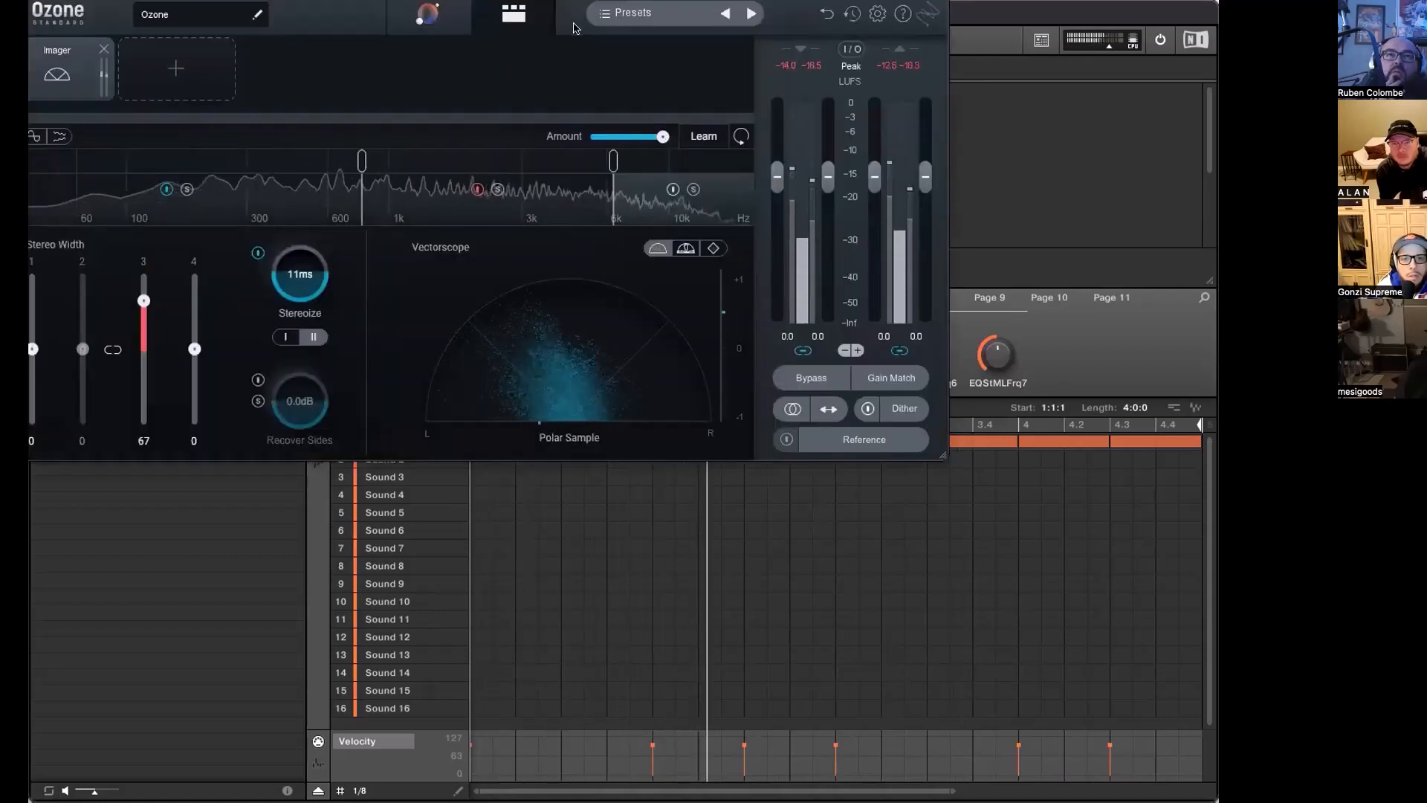
key("space")
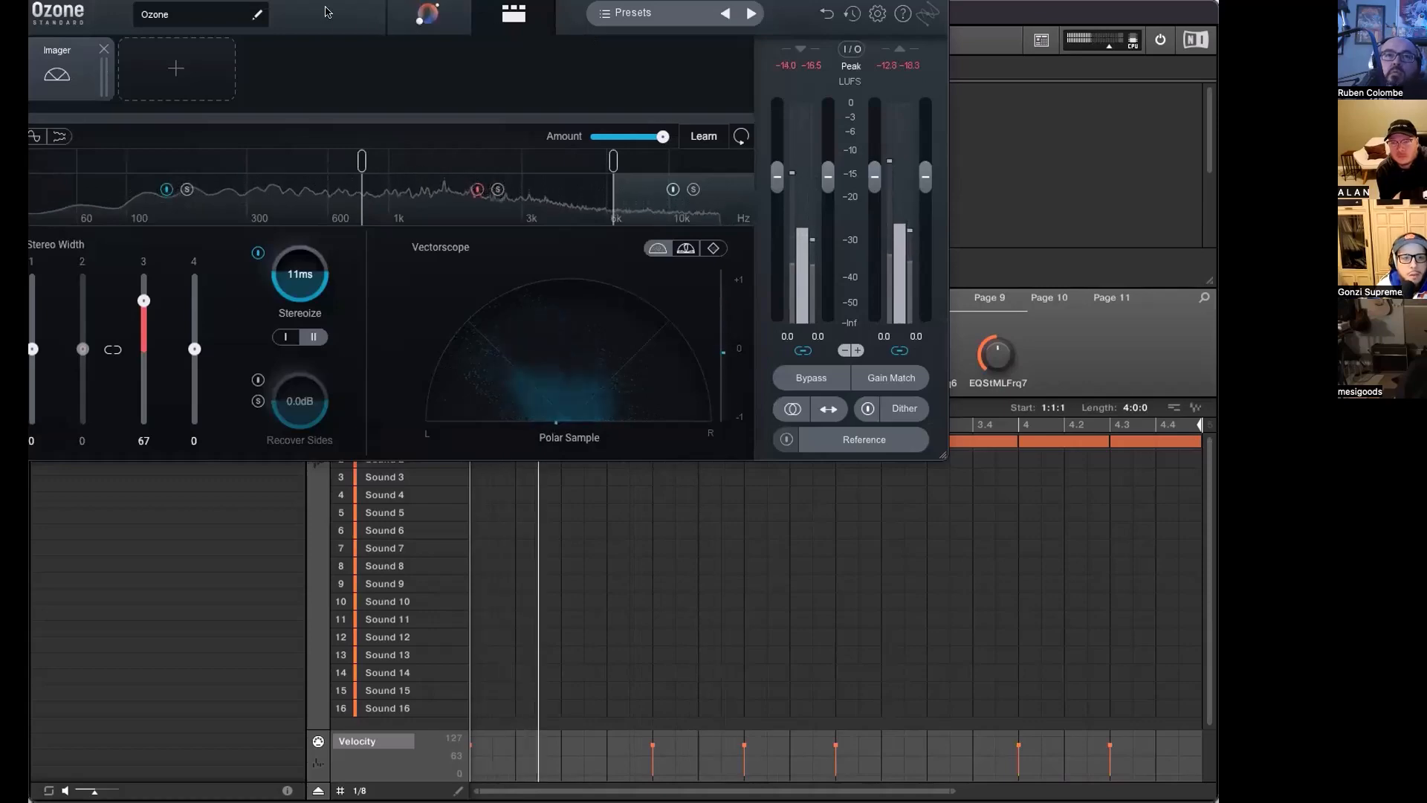
left_click_drag(108, 2, 283, 180)
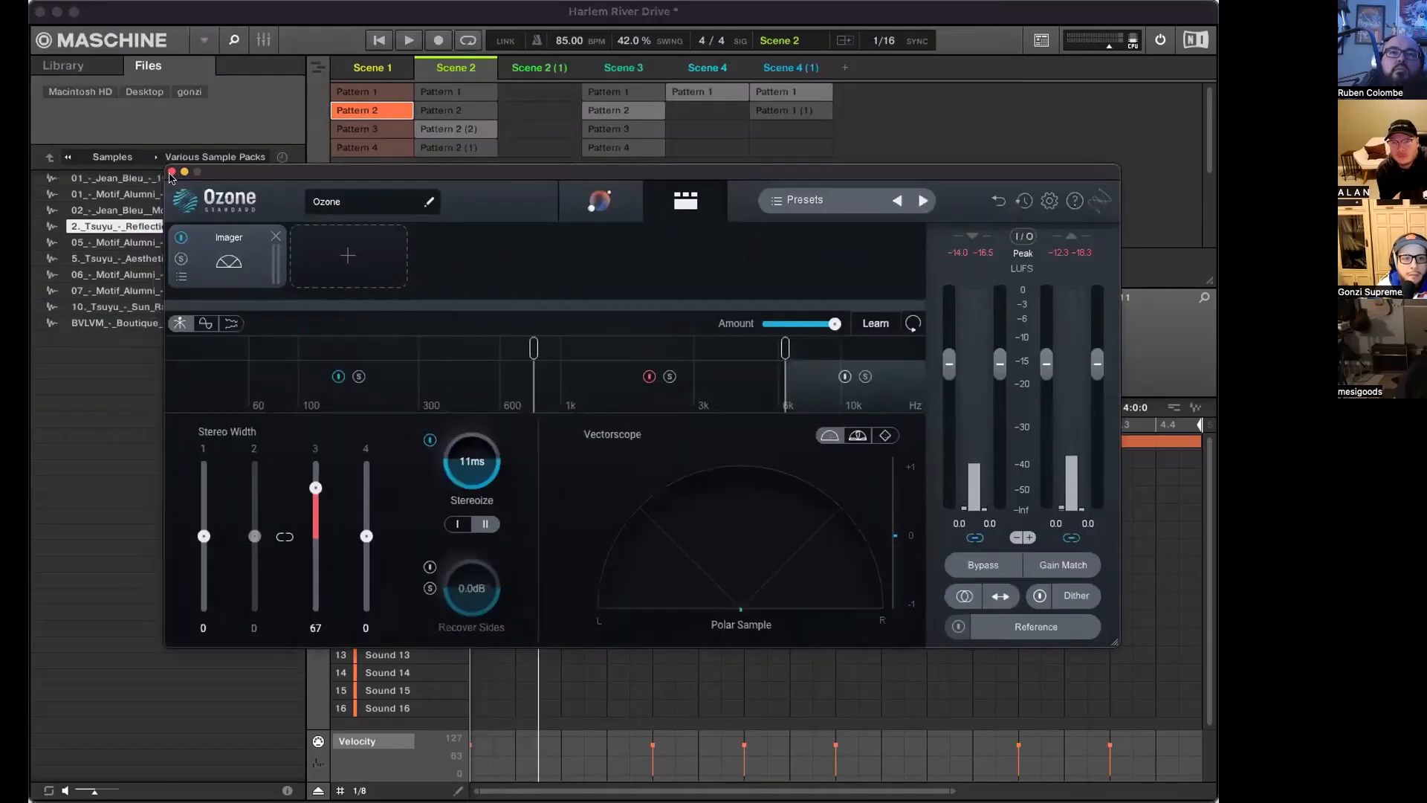
left_click(173, 176)
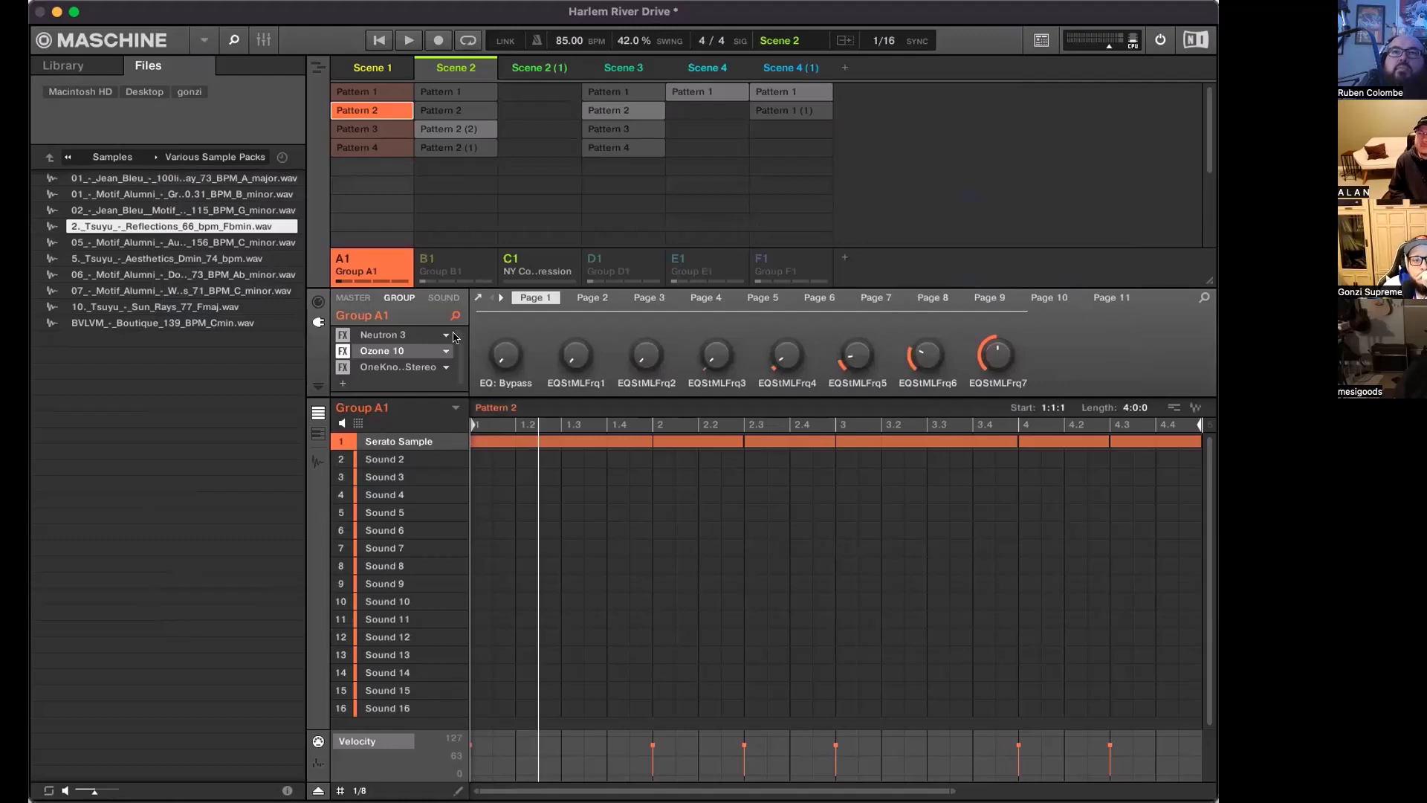
Select the NY Compression group and bring up its Save As dialog, then dismiss it without saving
left_click(349, 298)
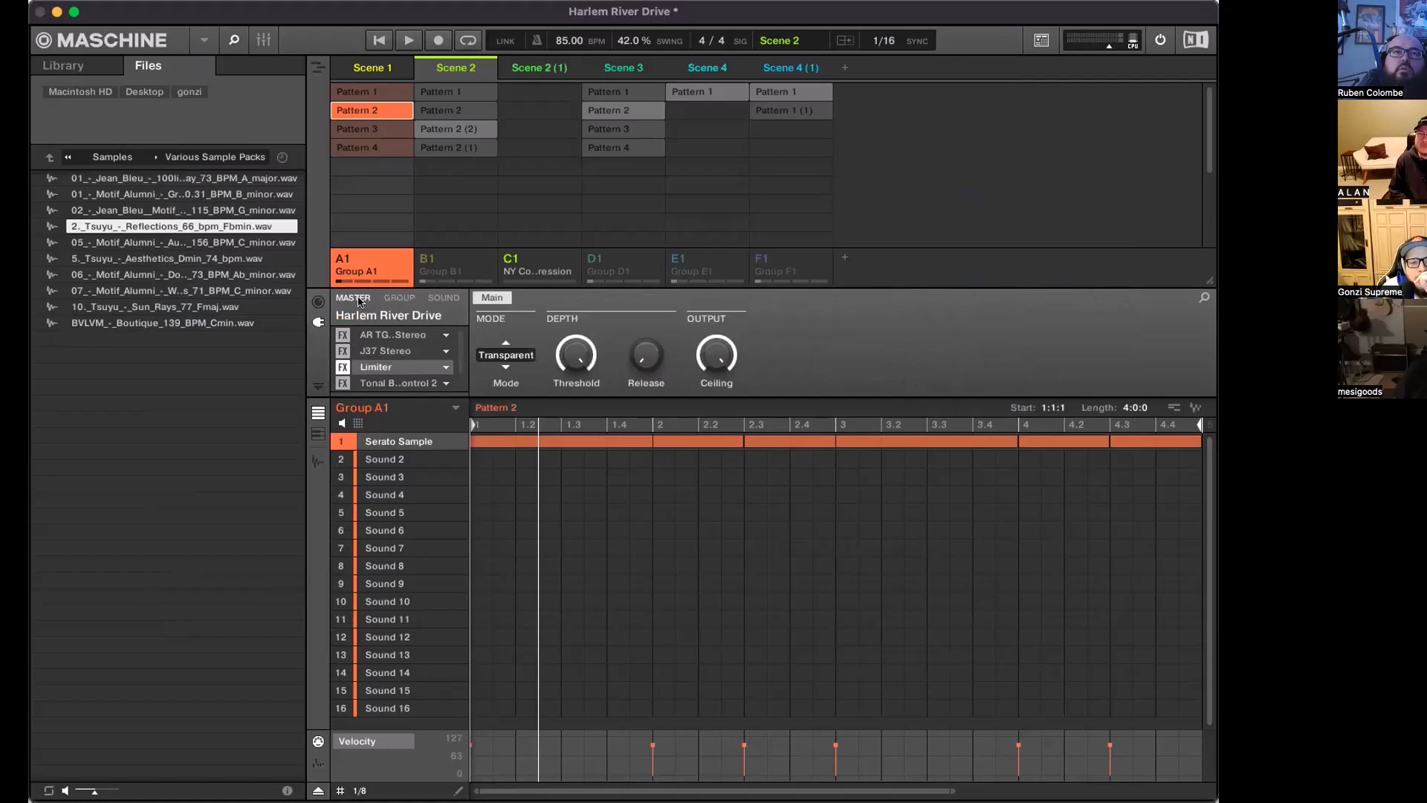
left_click(394, 299)
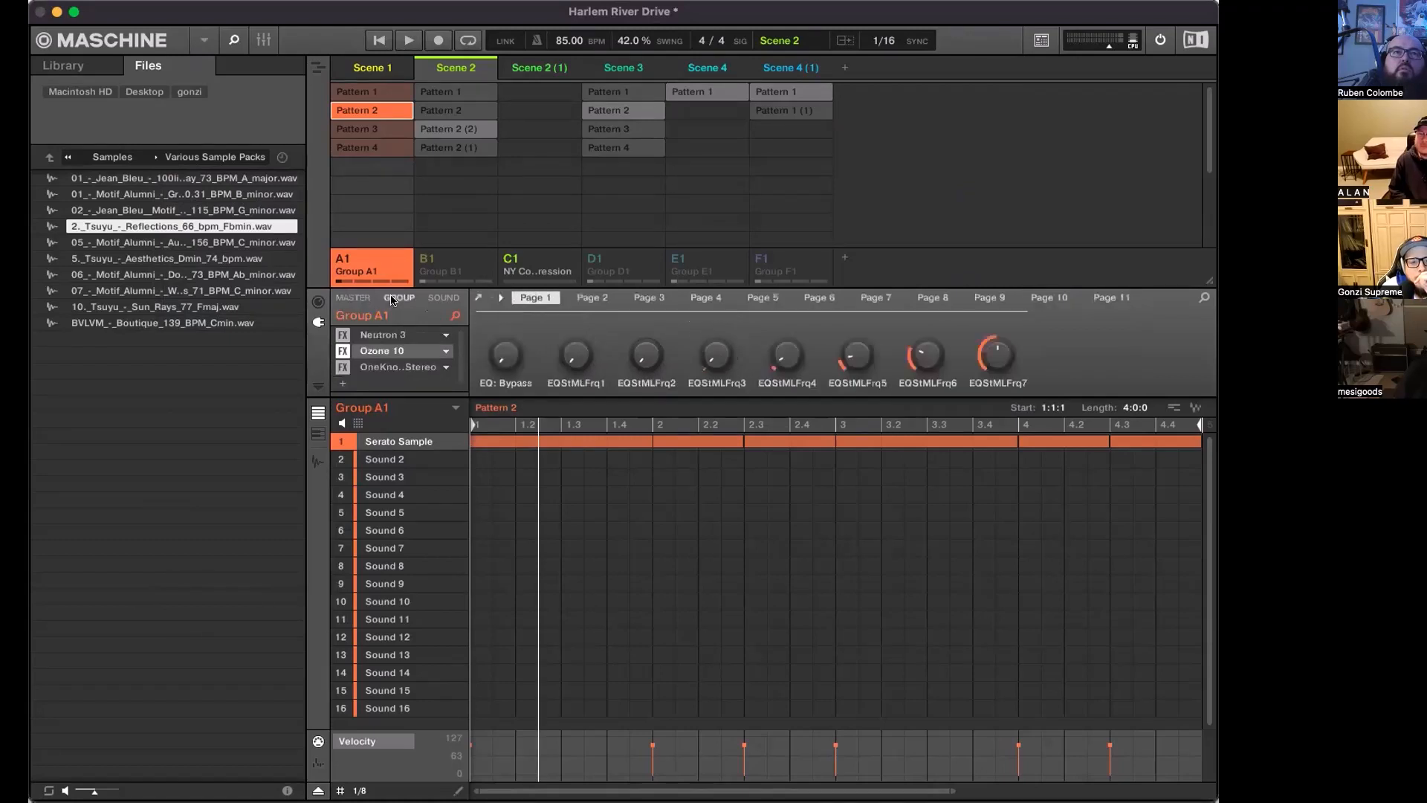
left_click(541, 260)
right_click(543, 262)
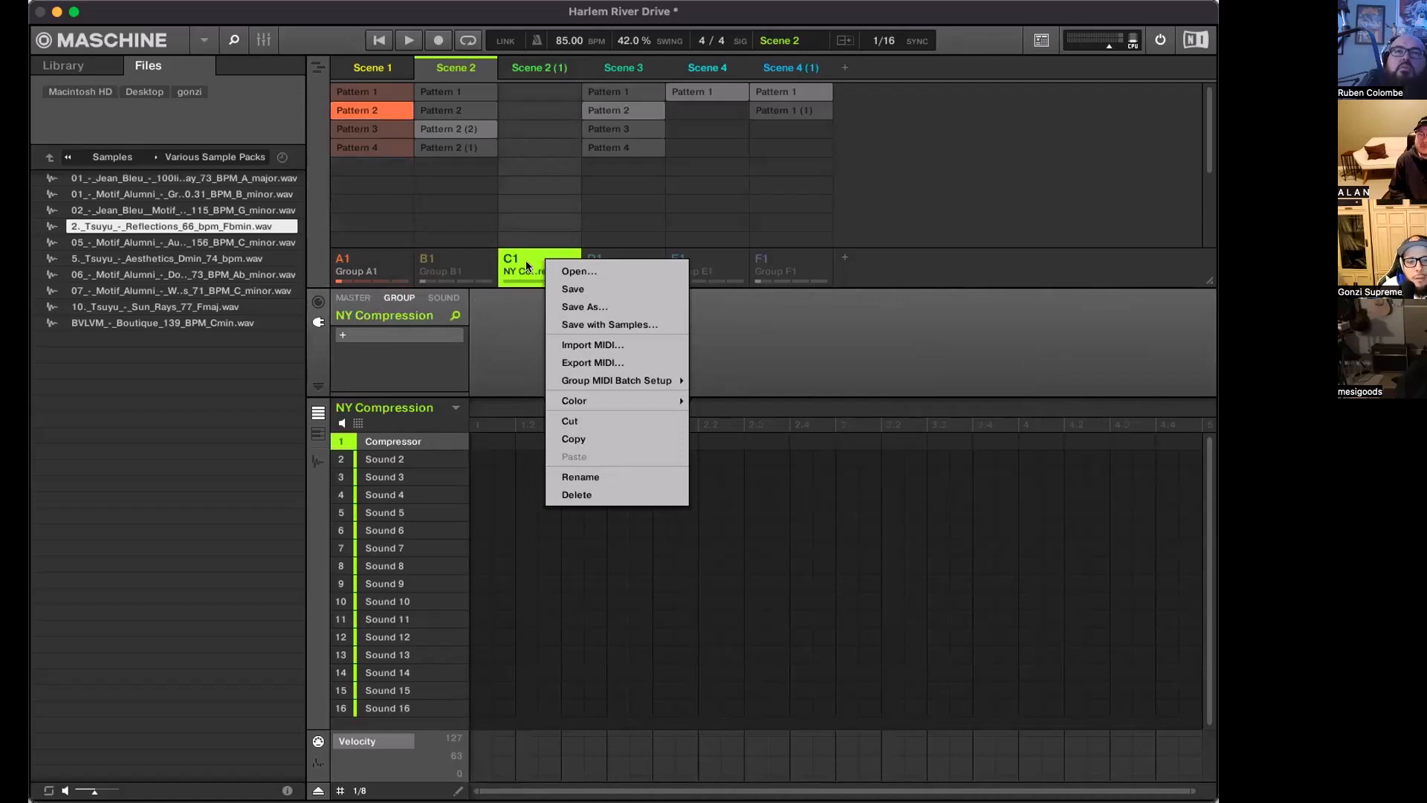
left_click(584, 306)
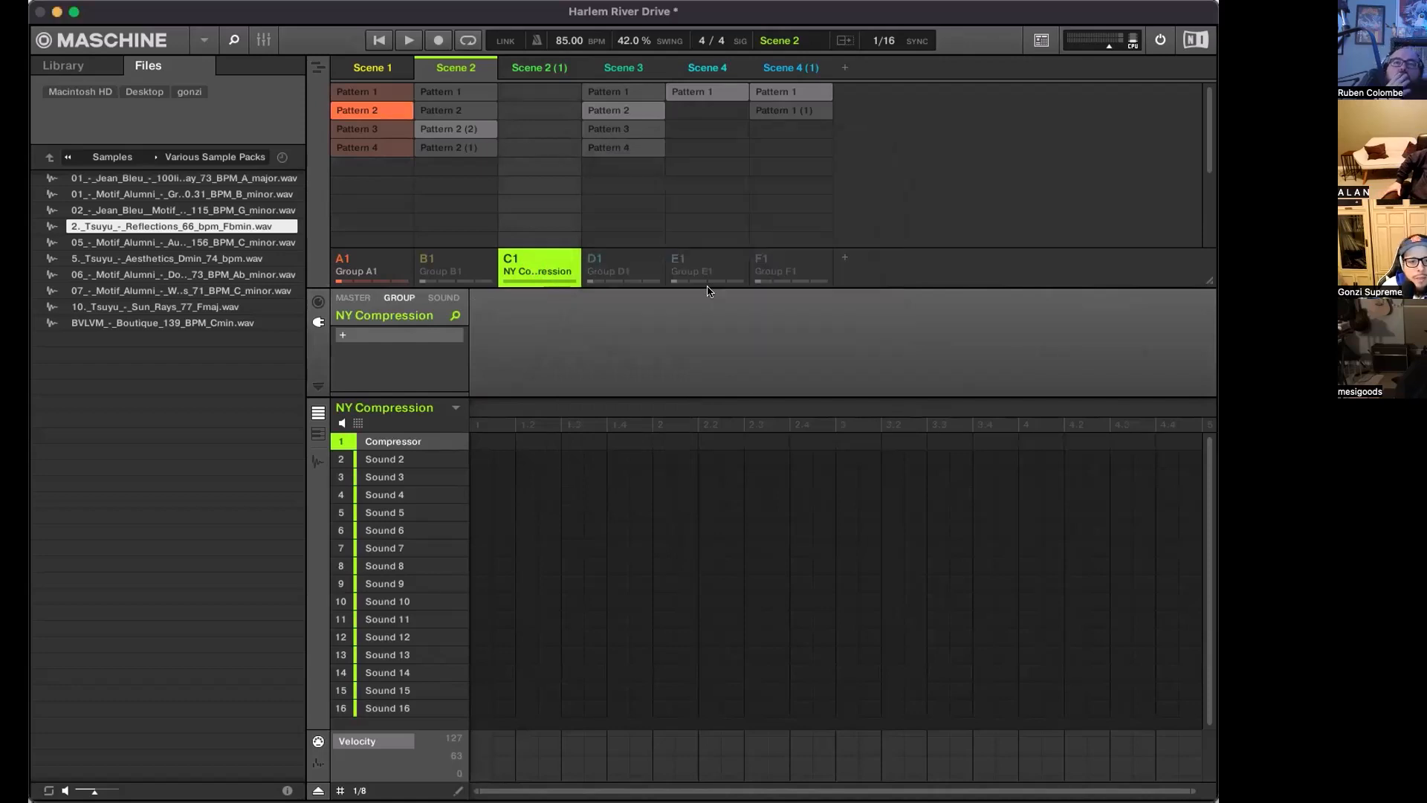
left_click(766, 278)
Bring up the Save Group As dialog for Group A1 and cancel it, then review the project's save and export commands
left_click(353, 297)
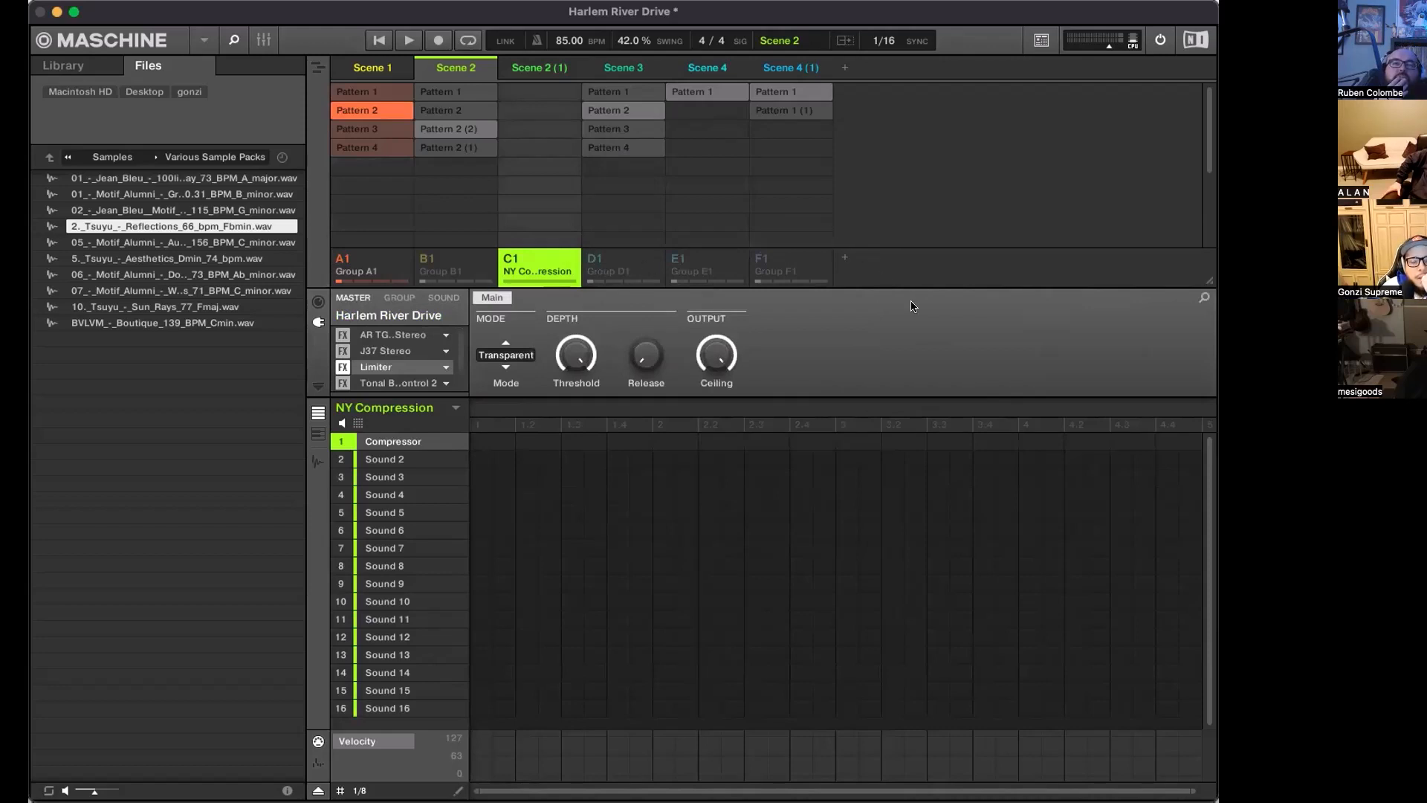
left_click(385, 257)
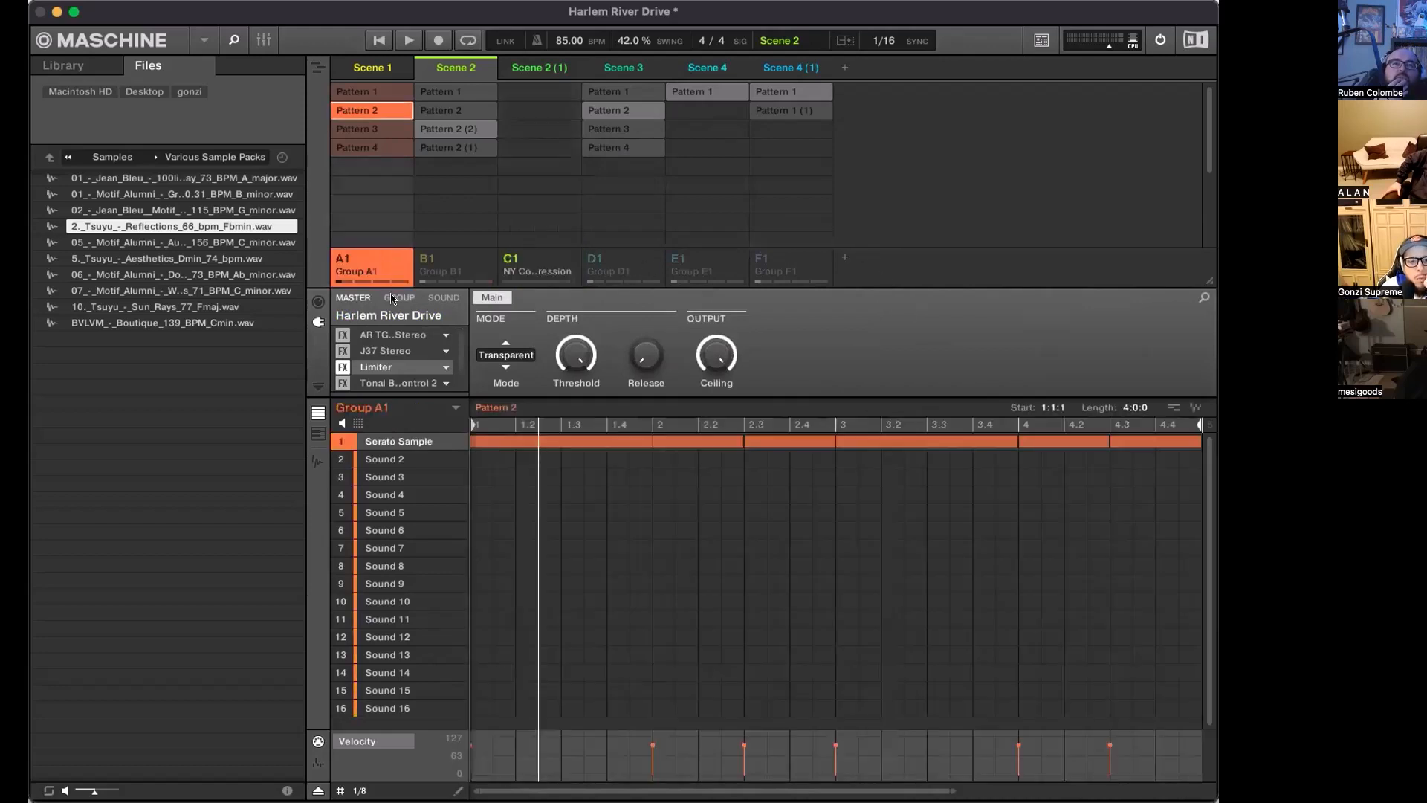
left_click(392, 297)
right_click(379, 258)
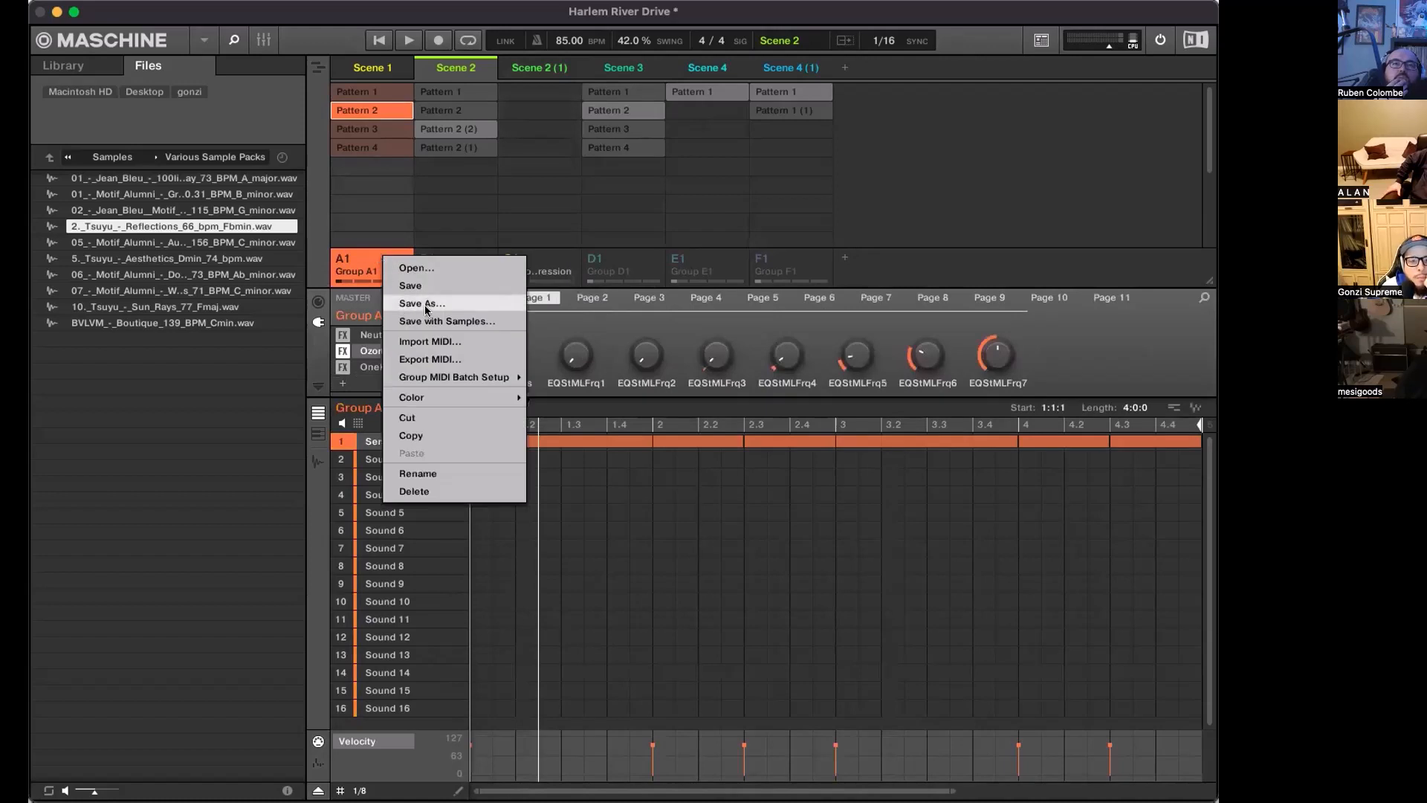
left_click(515, 305)
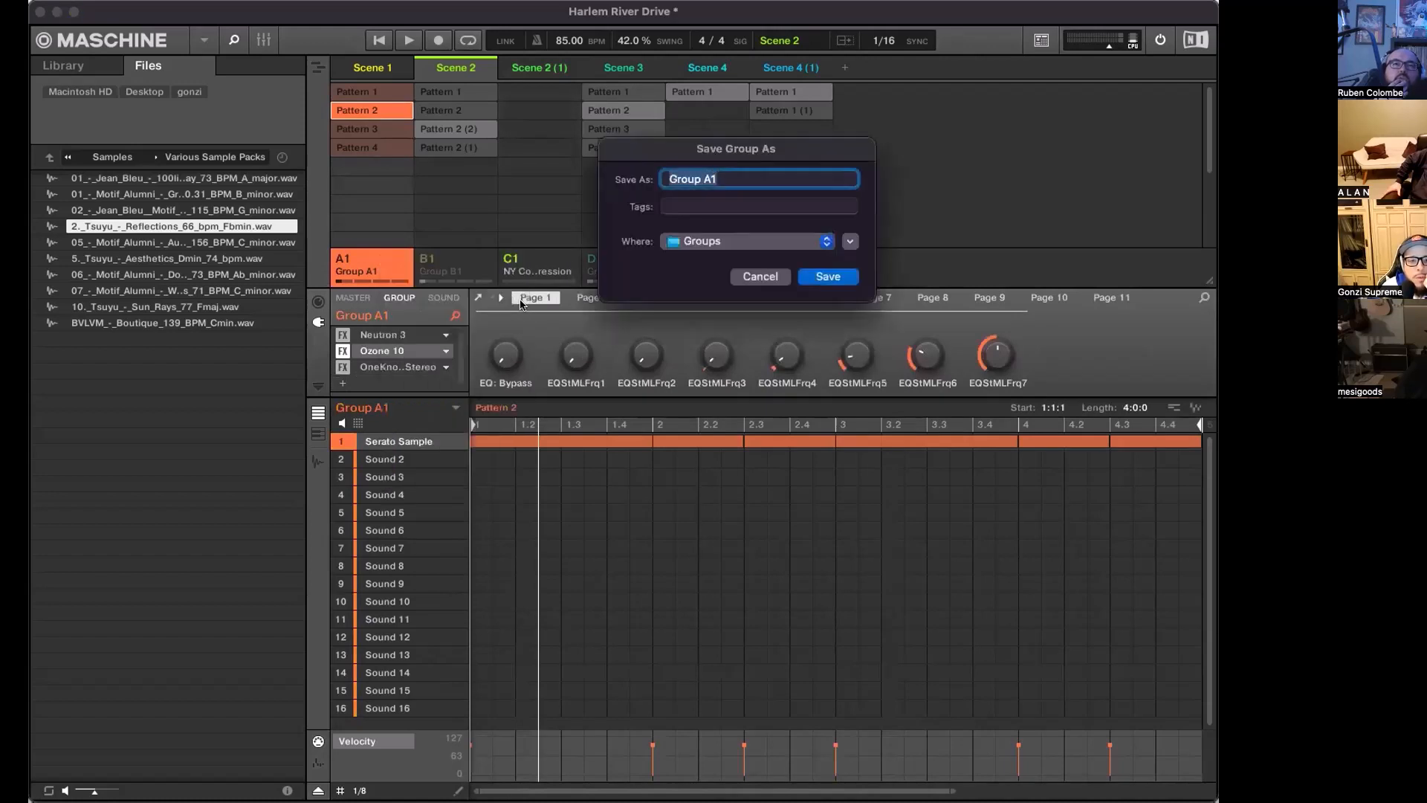
left_click(761, 275)
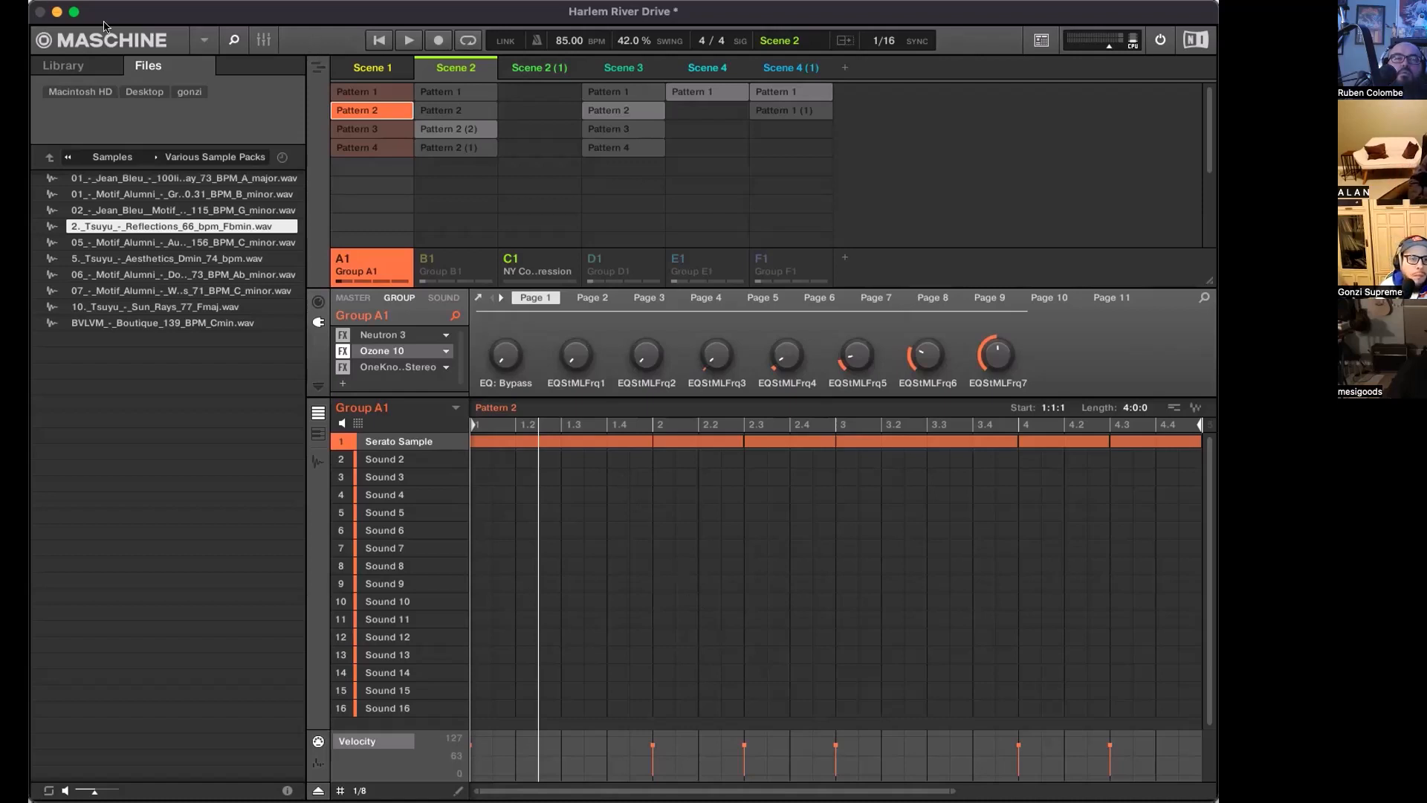
left_click(79, 1)
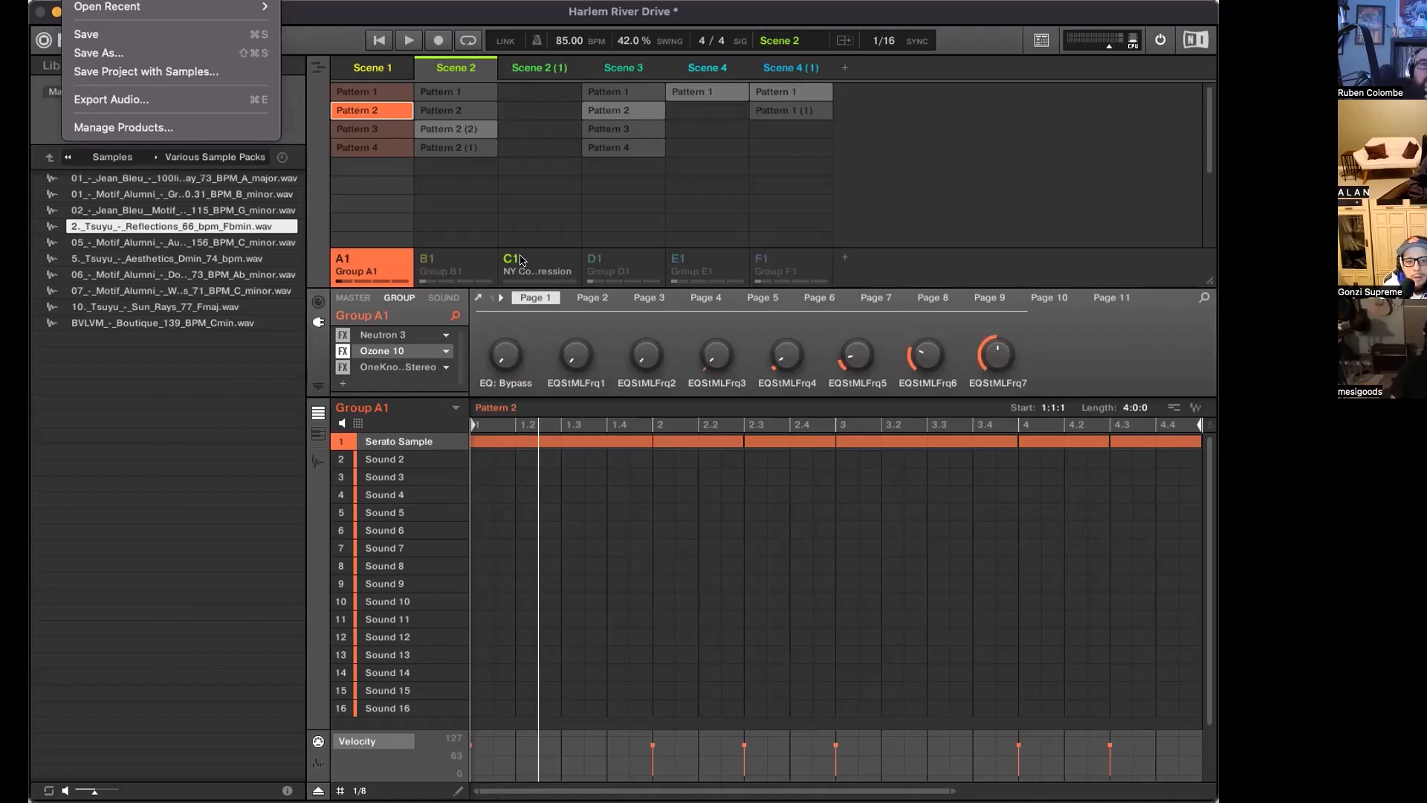
left_click(469, 257)
Select Group B1, look through its sound, group and master levels, and unmute the group
left_click(457, 260)
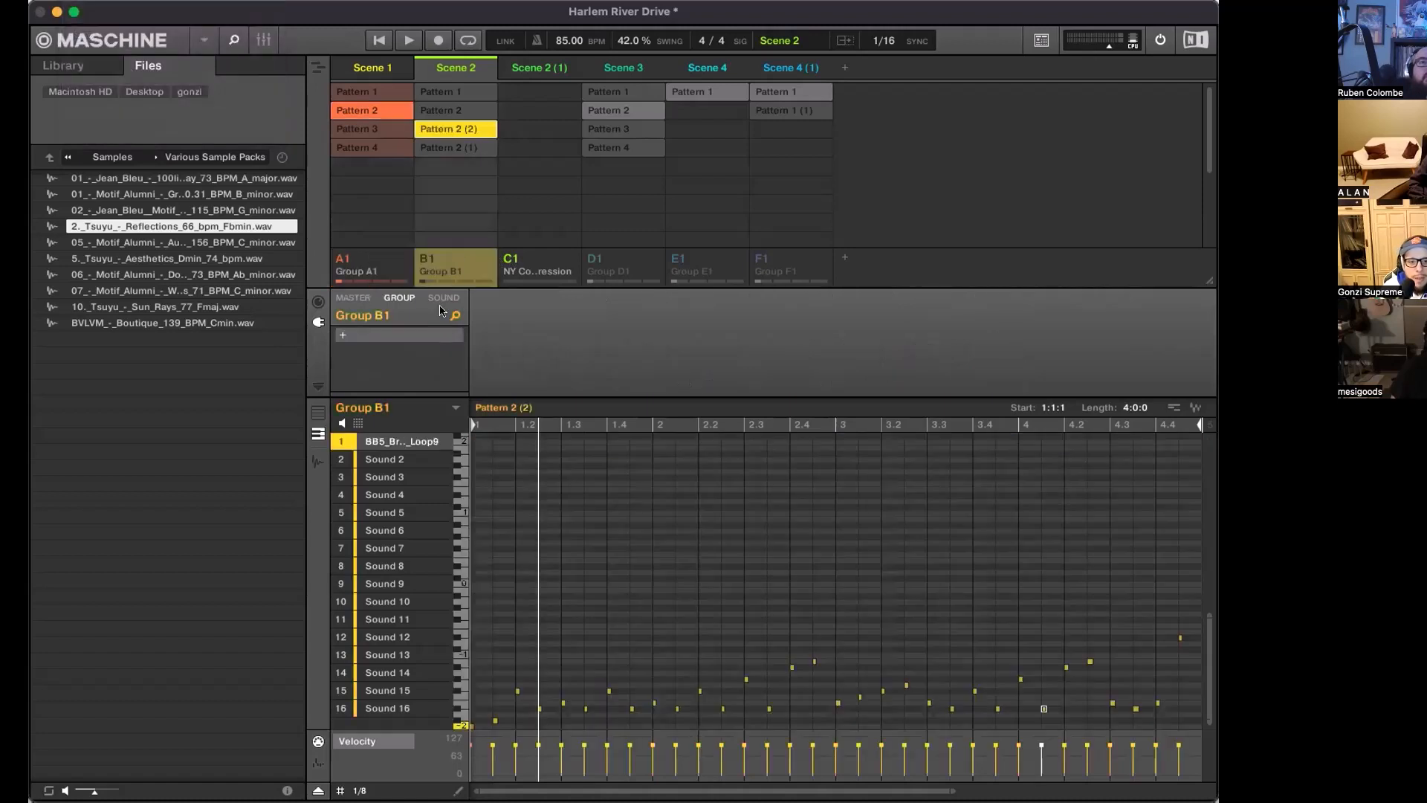
left_click(444, 298)
left_click(399, 298)
left_click(357, 298)
left_click(400, 298)
left_click(433, 277)
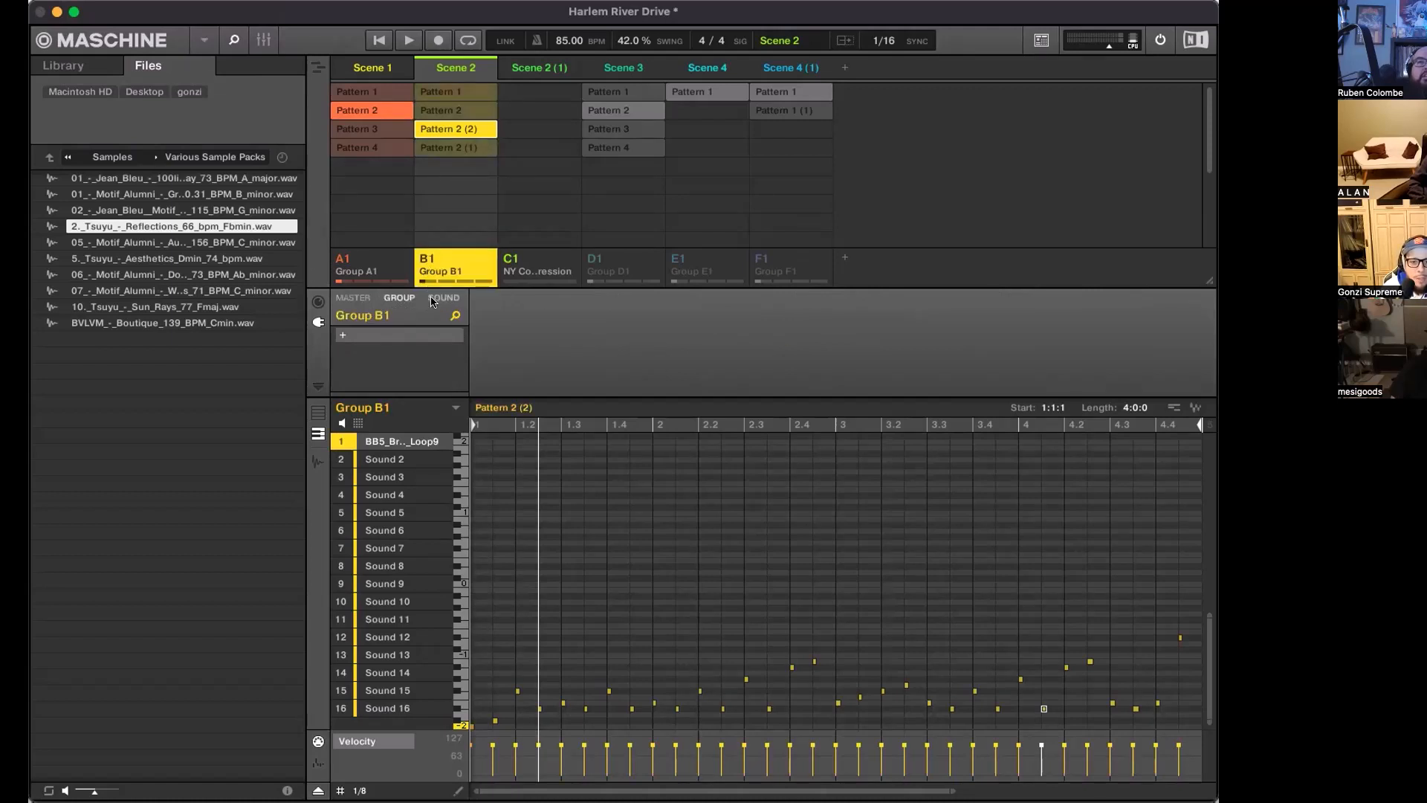
Review the Aux output routing of the B1 break loop, then return to Group B1's plug-in slots
left_click(443, 297)
left_click(318, 301)
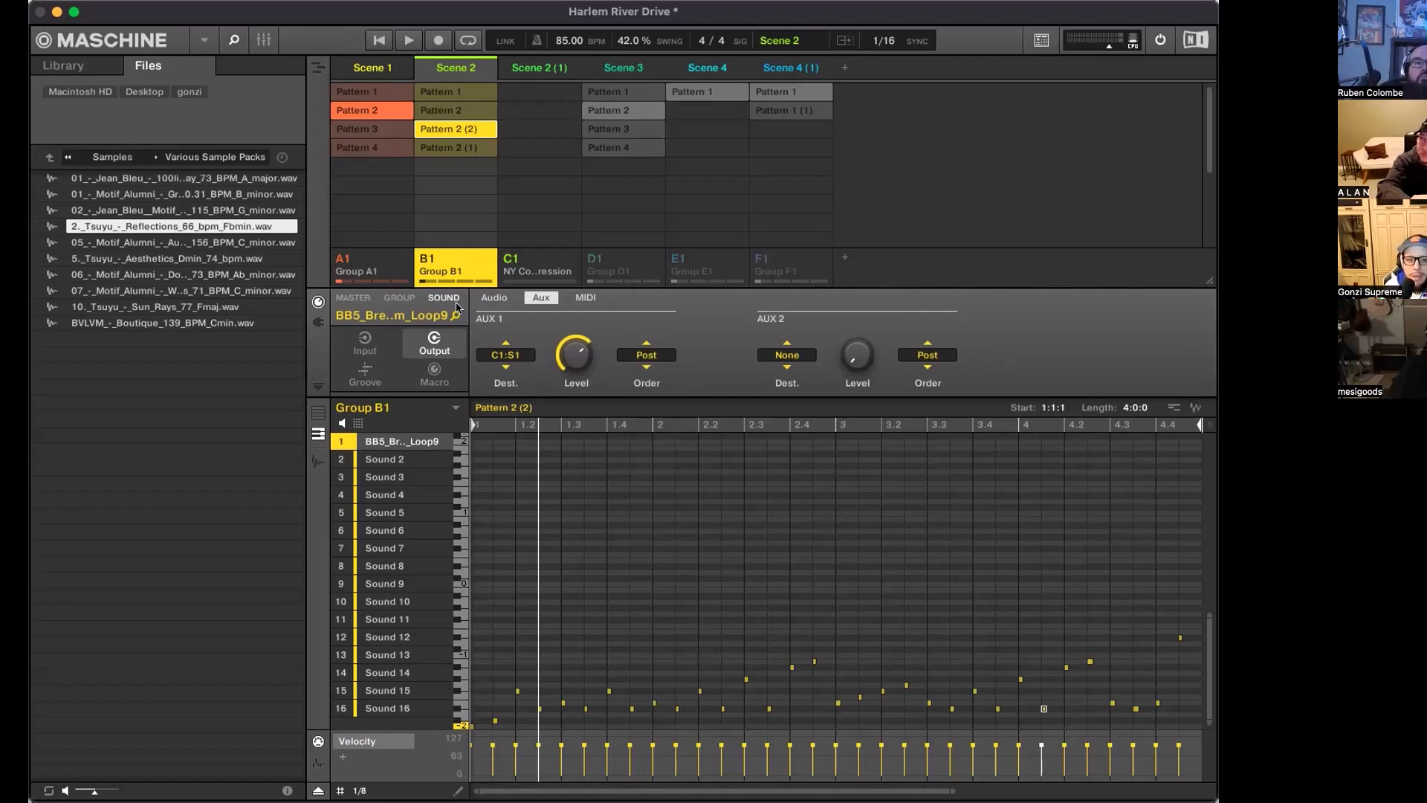
left_click(396, 305)
left_click(318, 321)
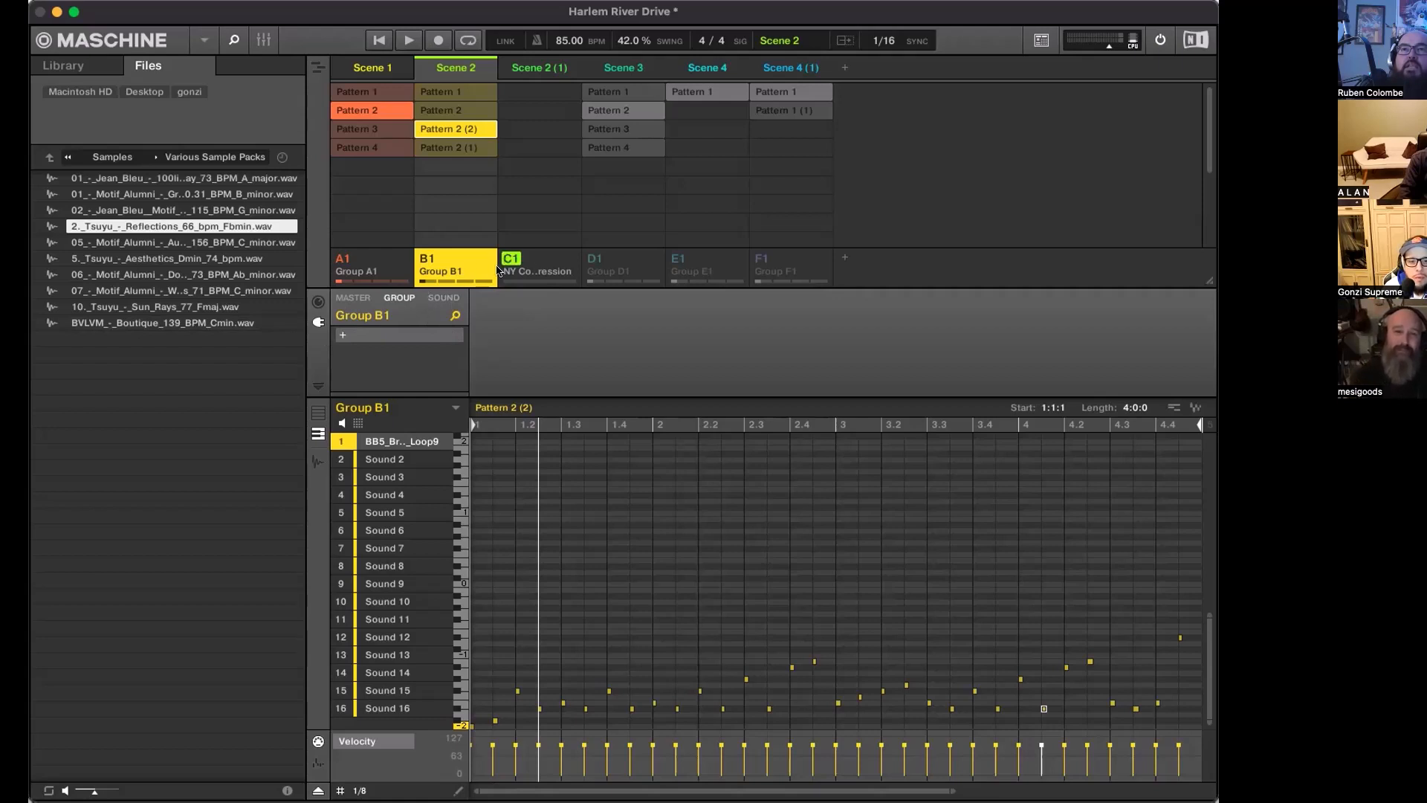
Open the mixer, play the beat, and mute Group A1 to hear the break with its NY compression
left_click(257, 40)
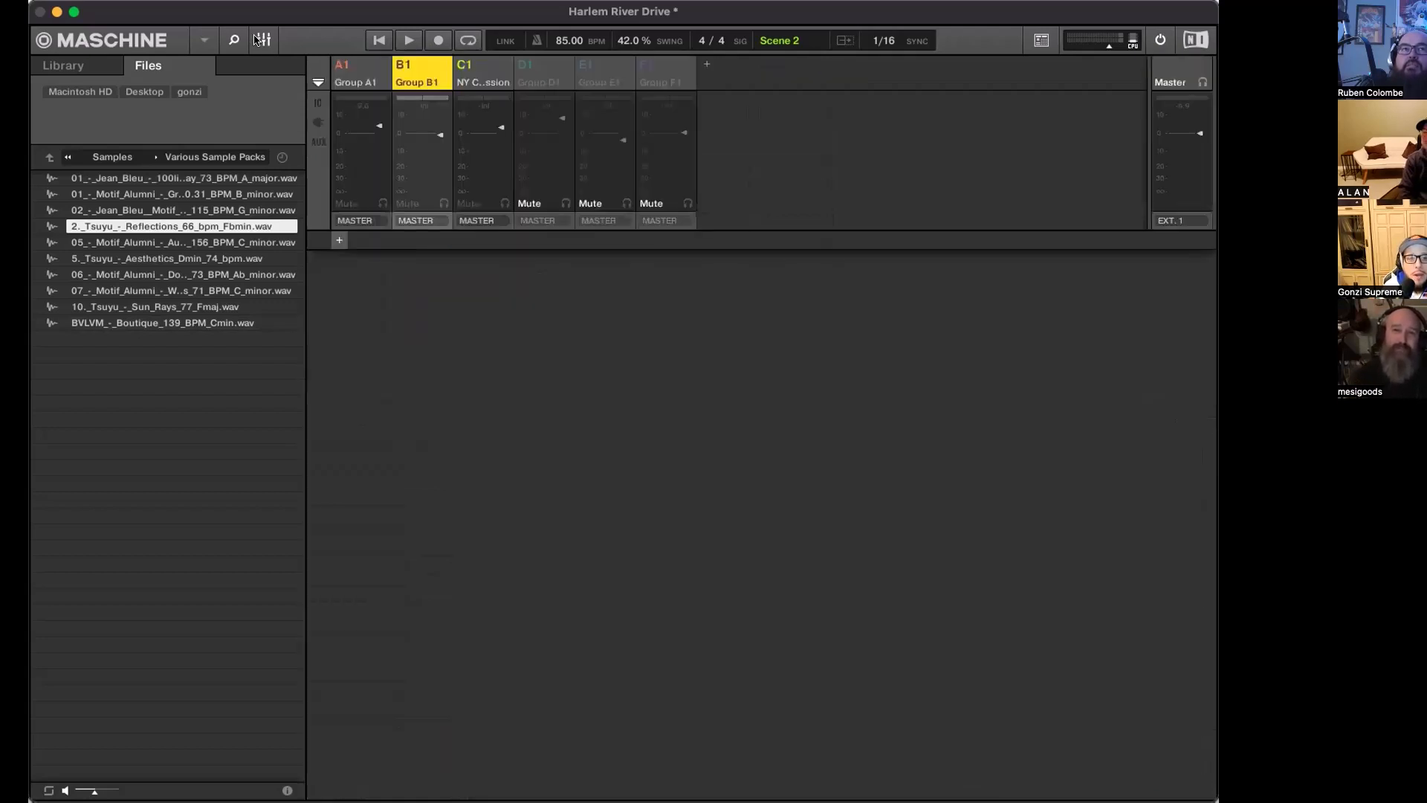
left_click(411, 43)
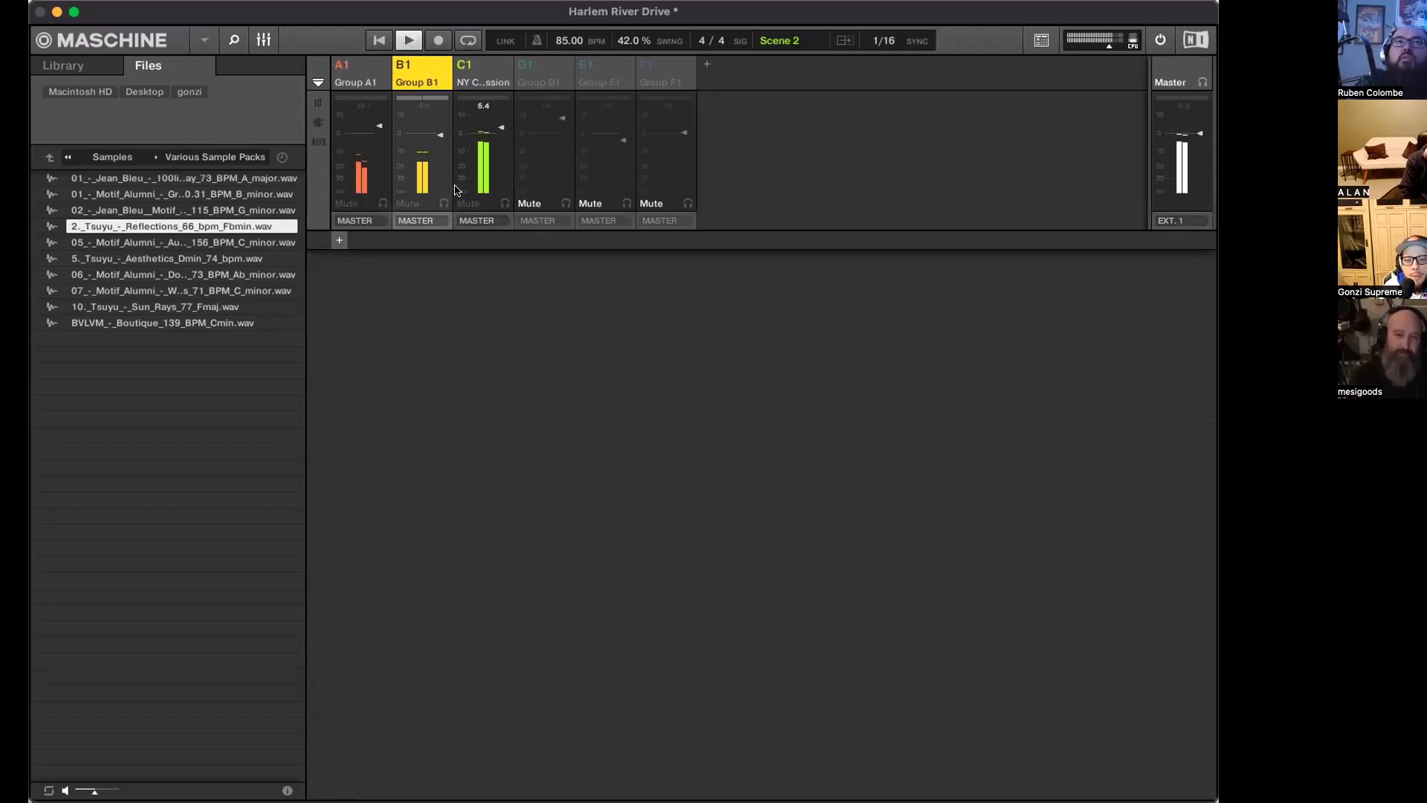
left_click(341, 204)
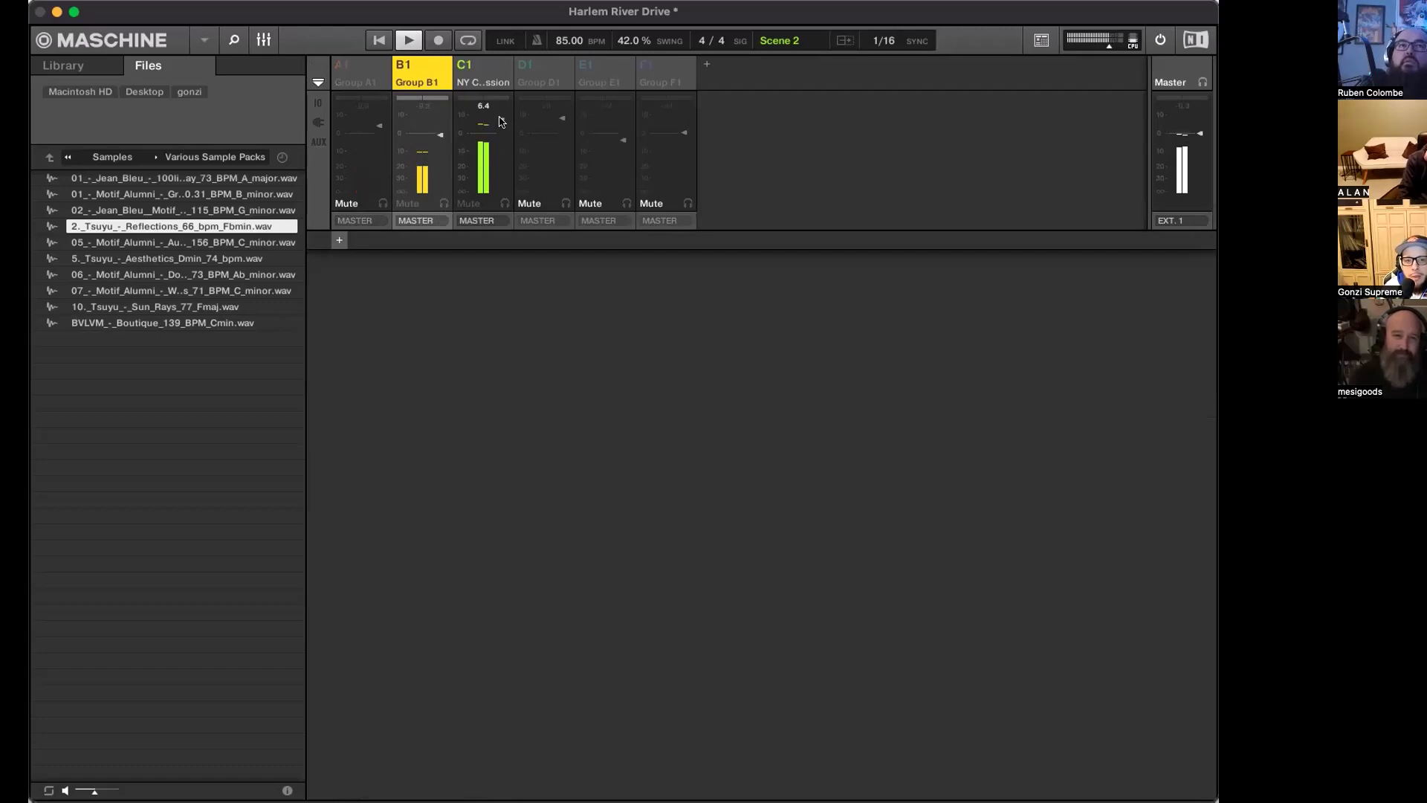
Adjust the NY Compression group's level slightly, stop playback, and return to the pattern arrangement view
left_click_drag(500, 119, 500, 130)
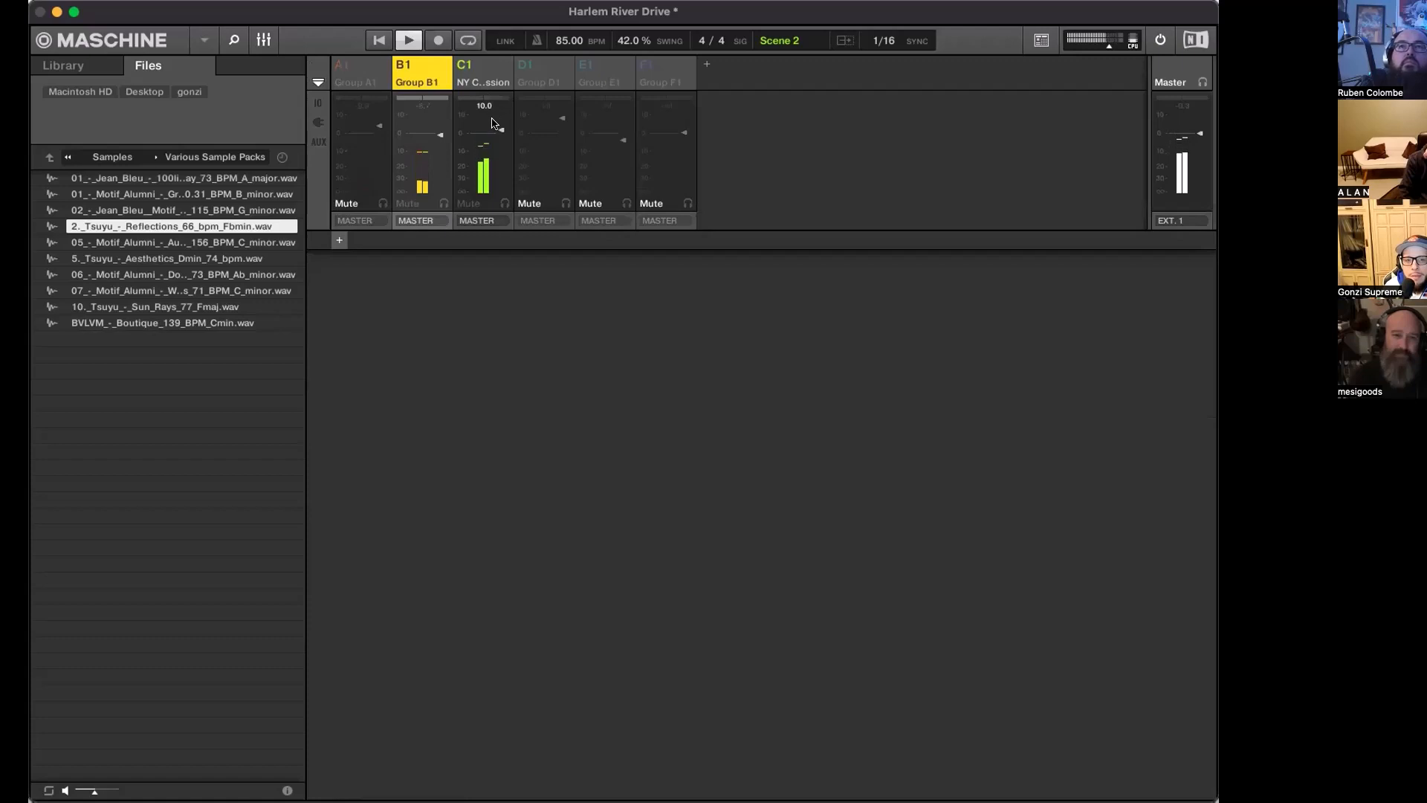
left_click(408, 40)
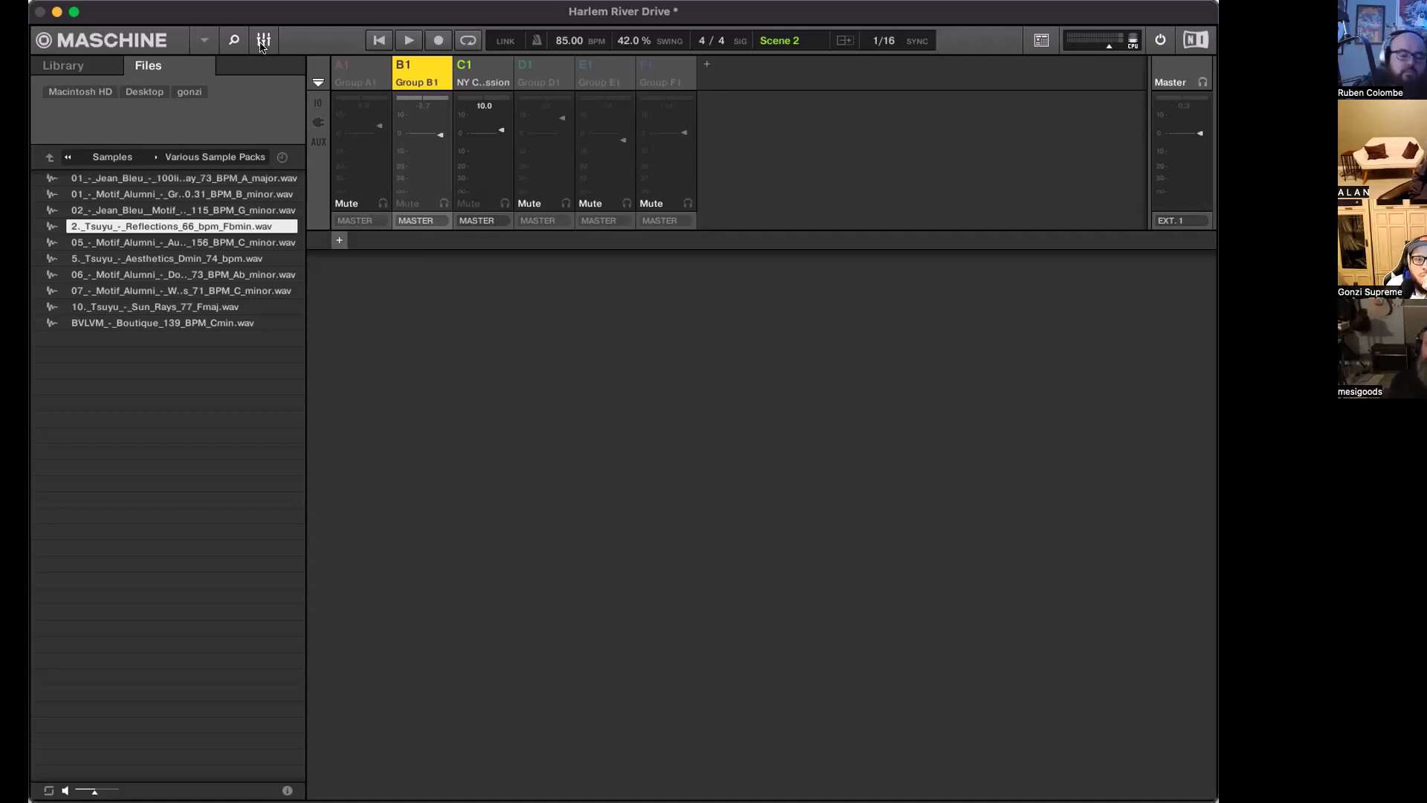
left_click(263, 46)
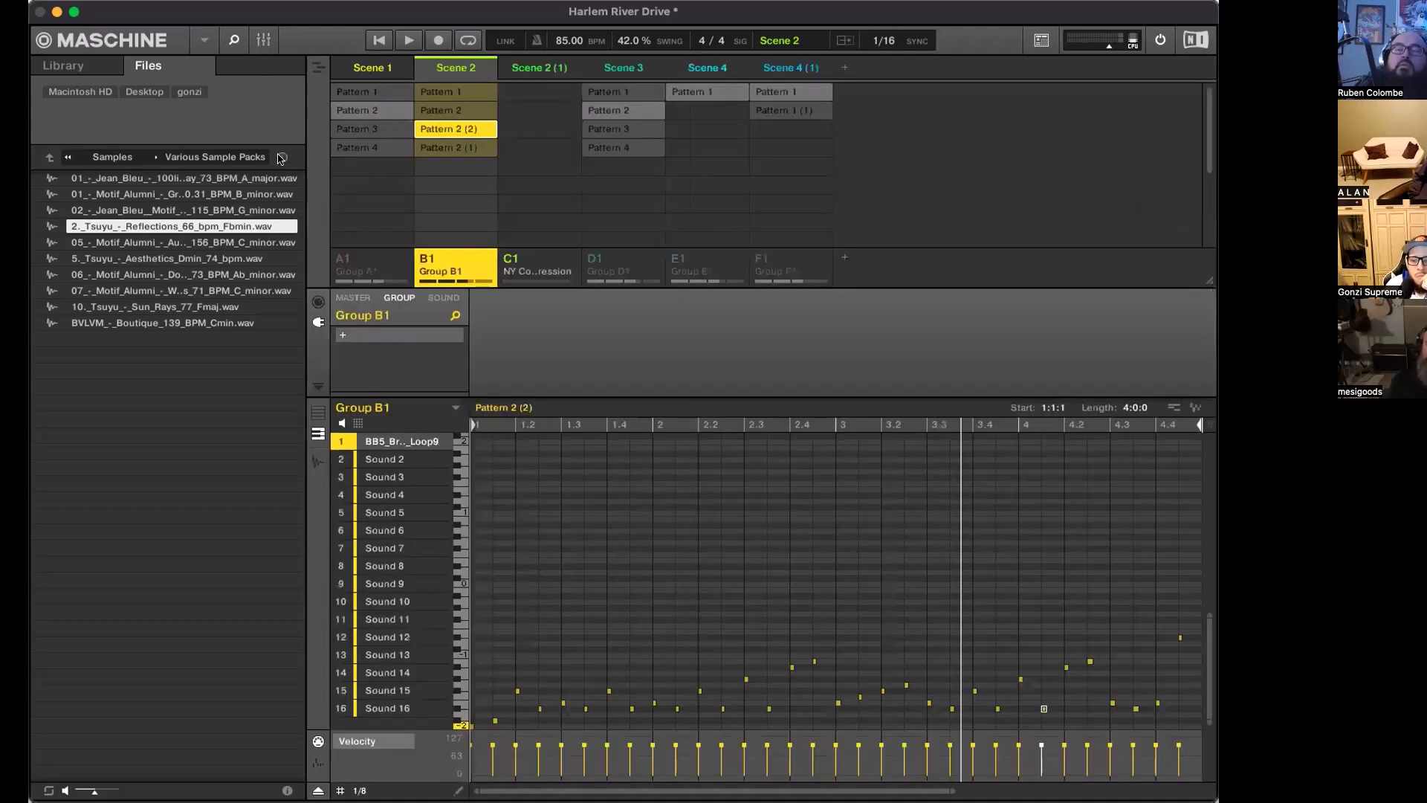